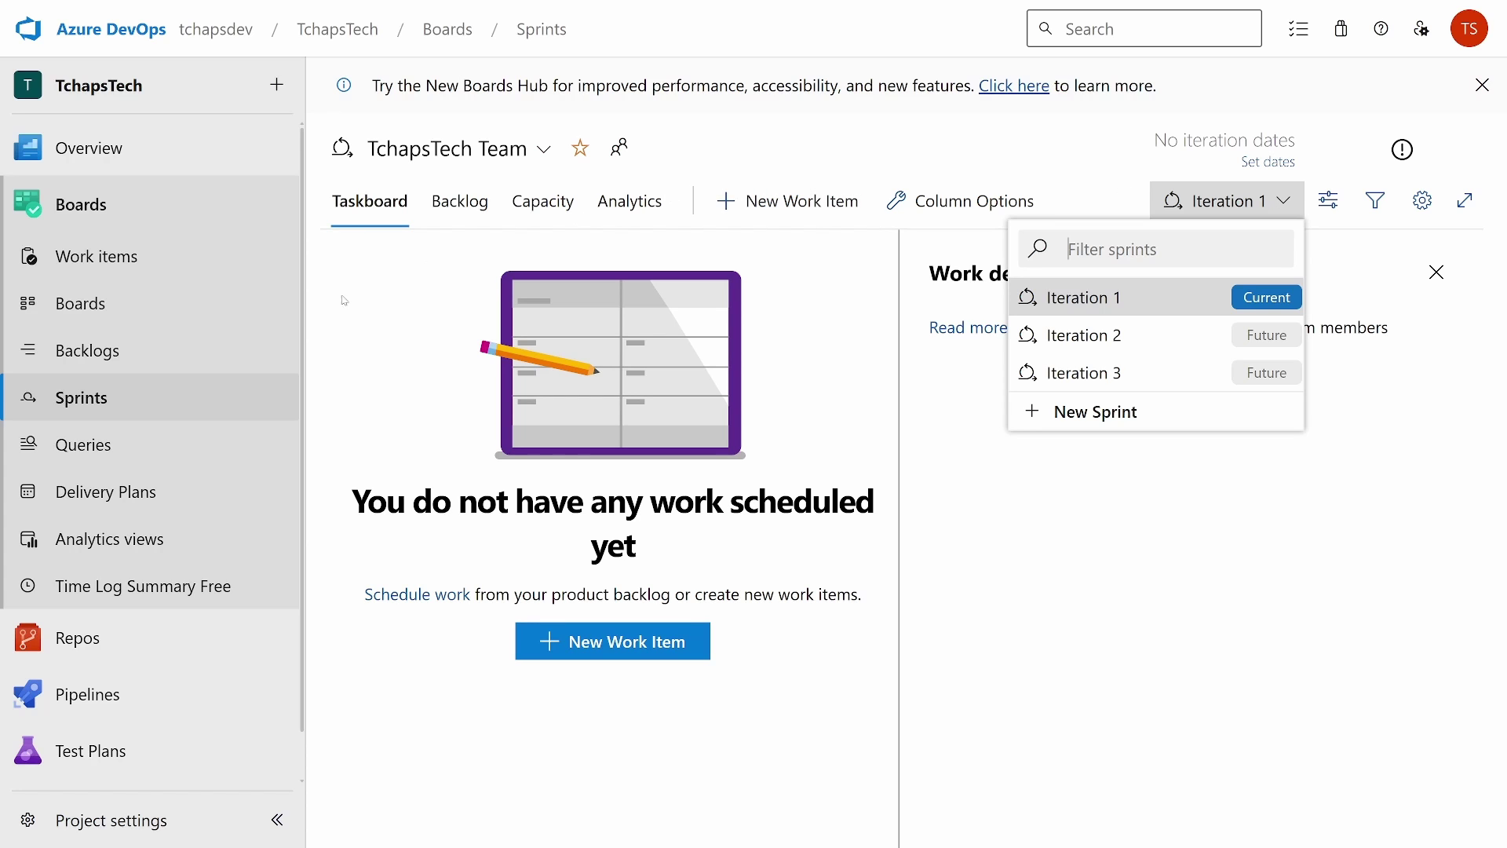
# Step: Display the work item process choices in the advanced options for creating a new project
pyautogui.click(181, 358)
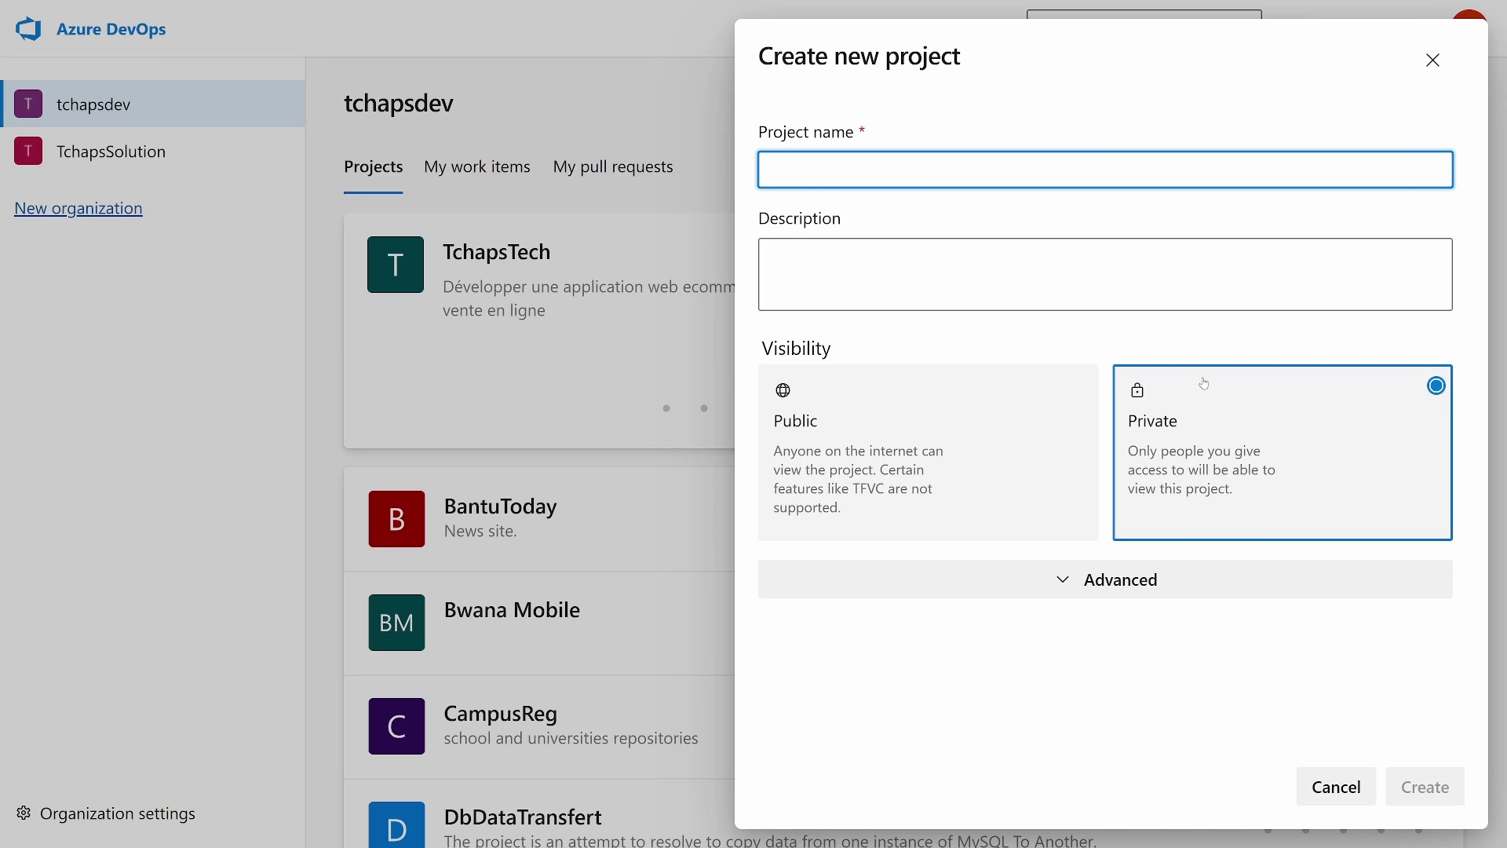
pyautogui.click(1105, 587)
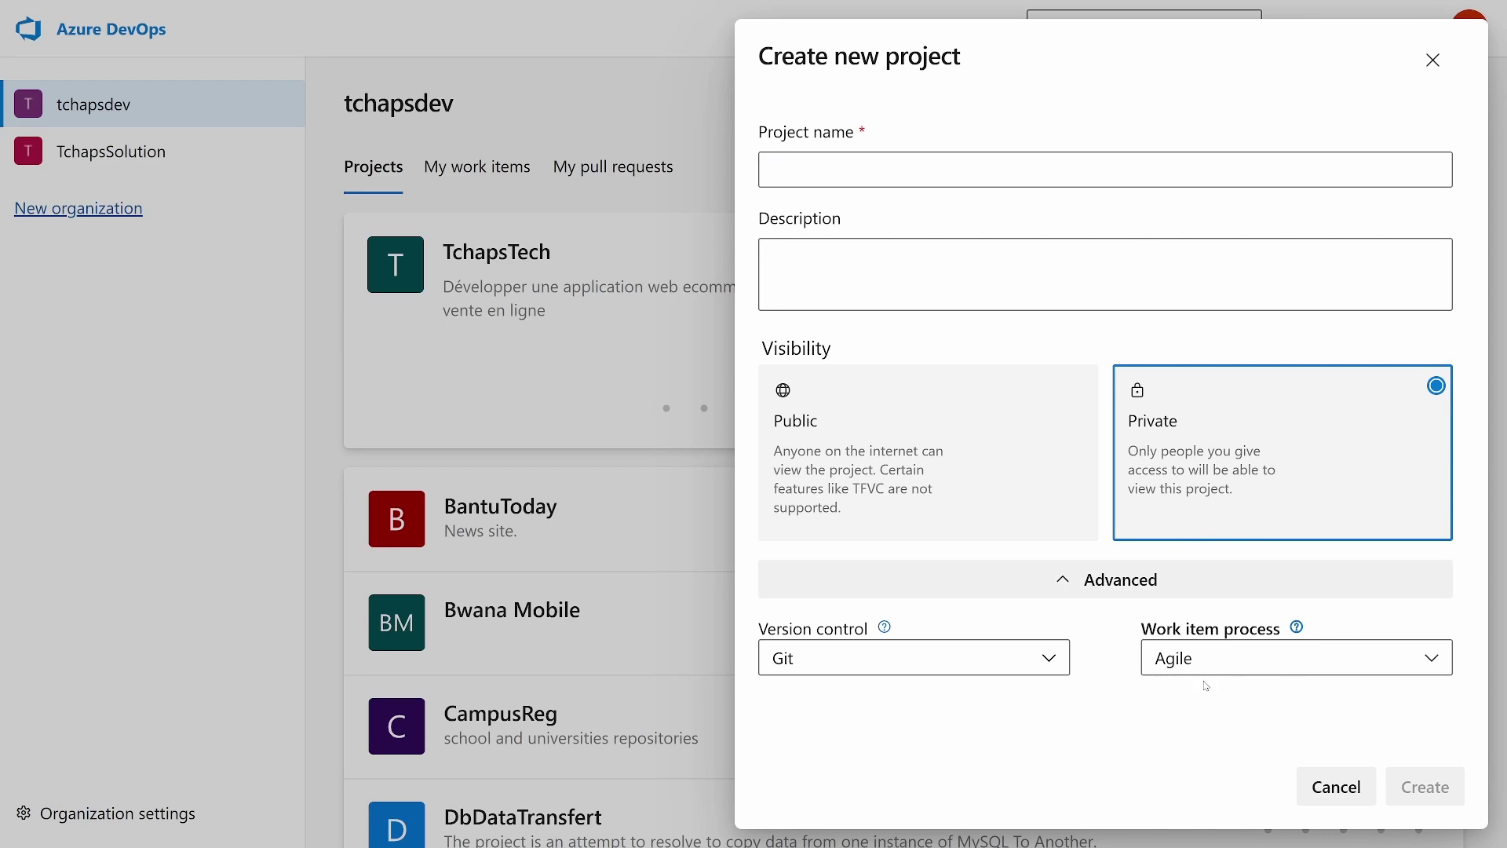
pyautogui.click(1258, 664)
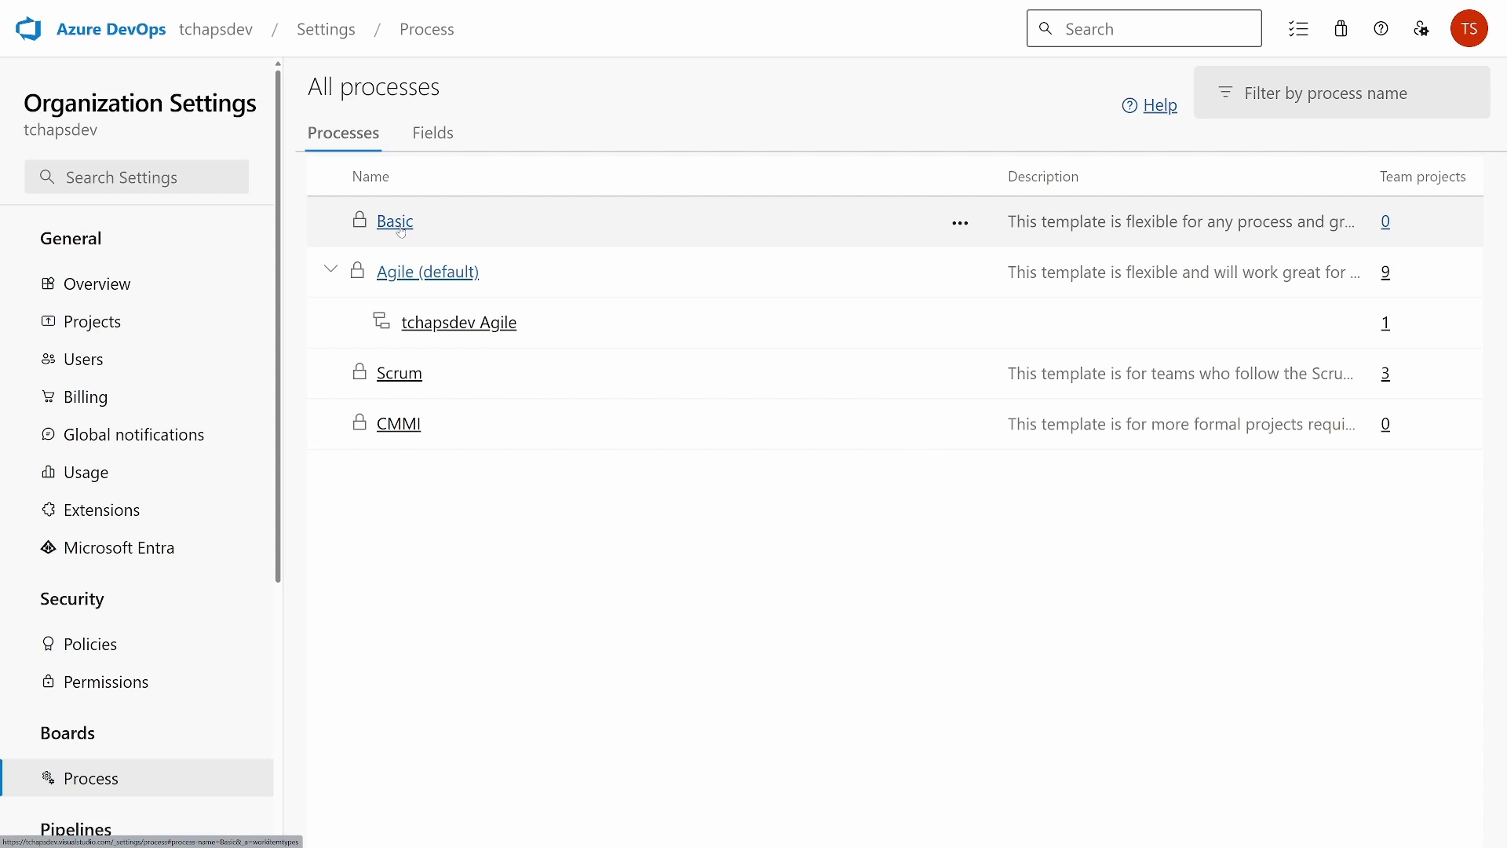
# Step: Examine the work item types of the Basic and Agile processes, and return to the list of all processes
pyautogui.click(394, 223)
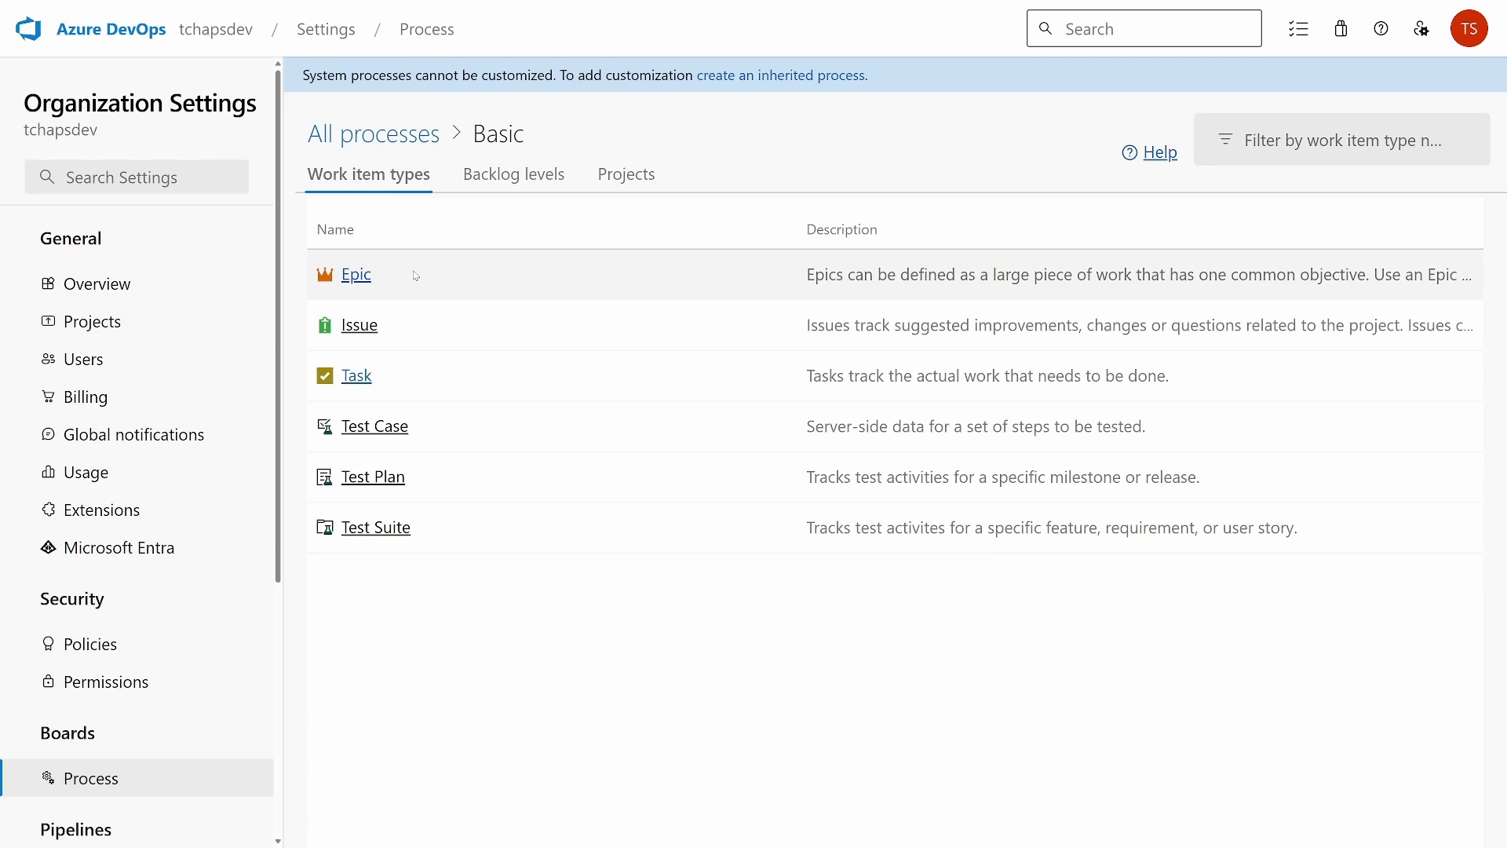
pyautogui.hotkey('alt', 'Left')
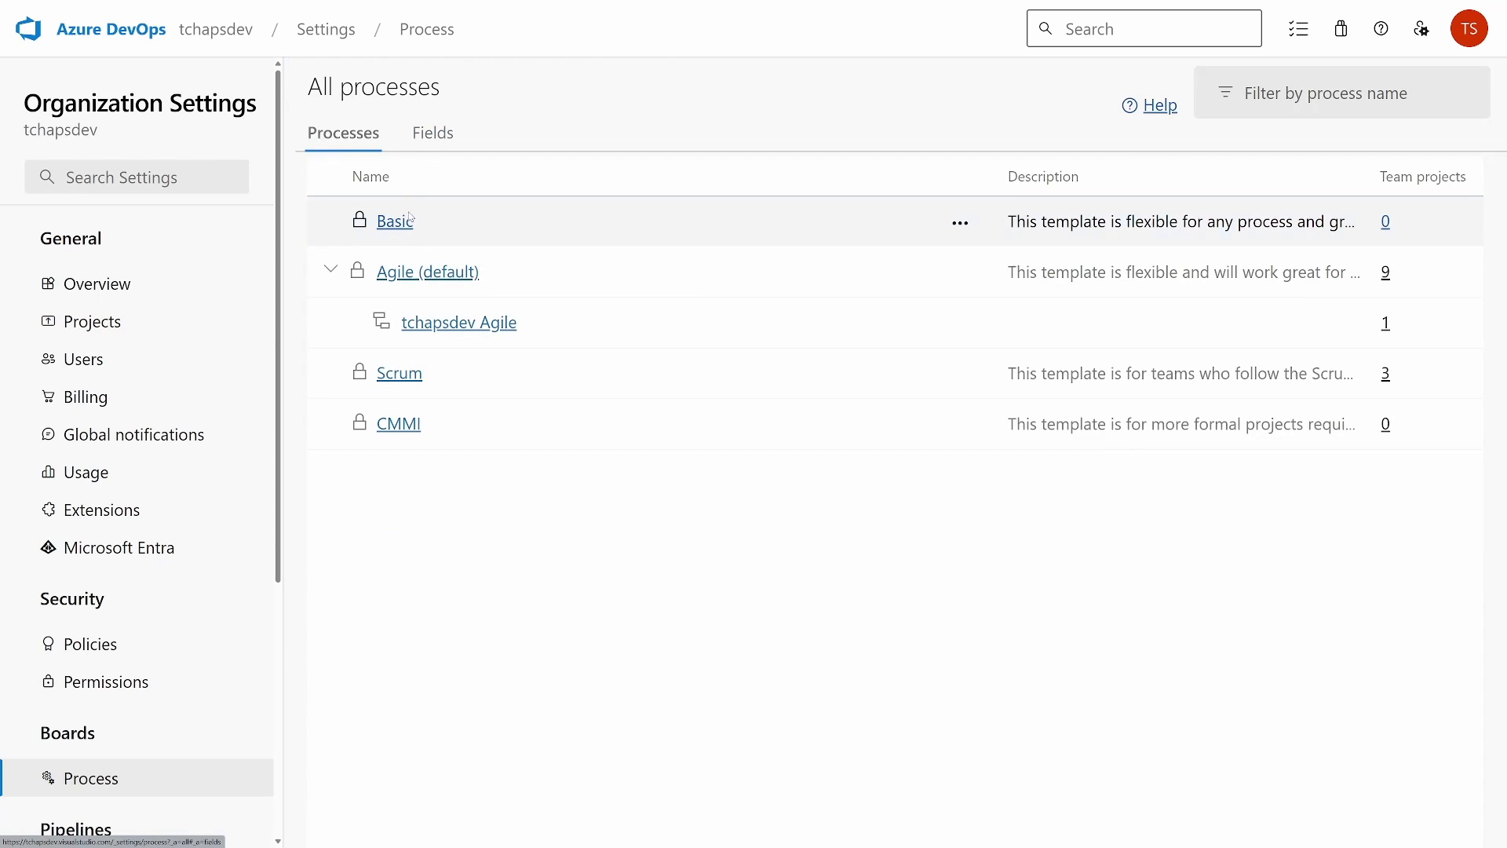
pyautogui.click(408, 273)
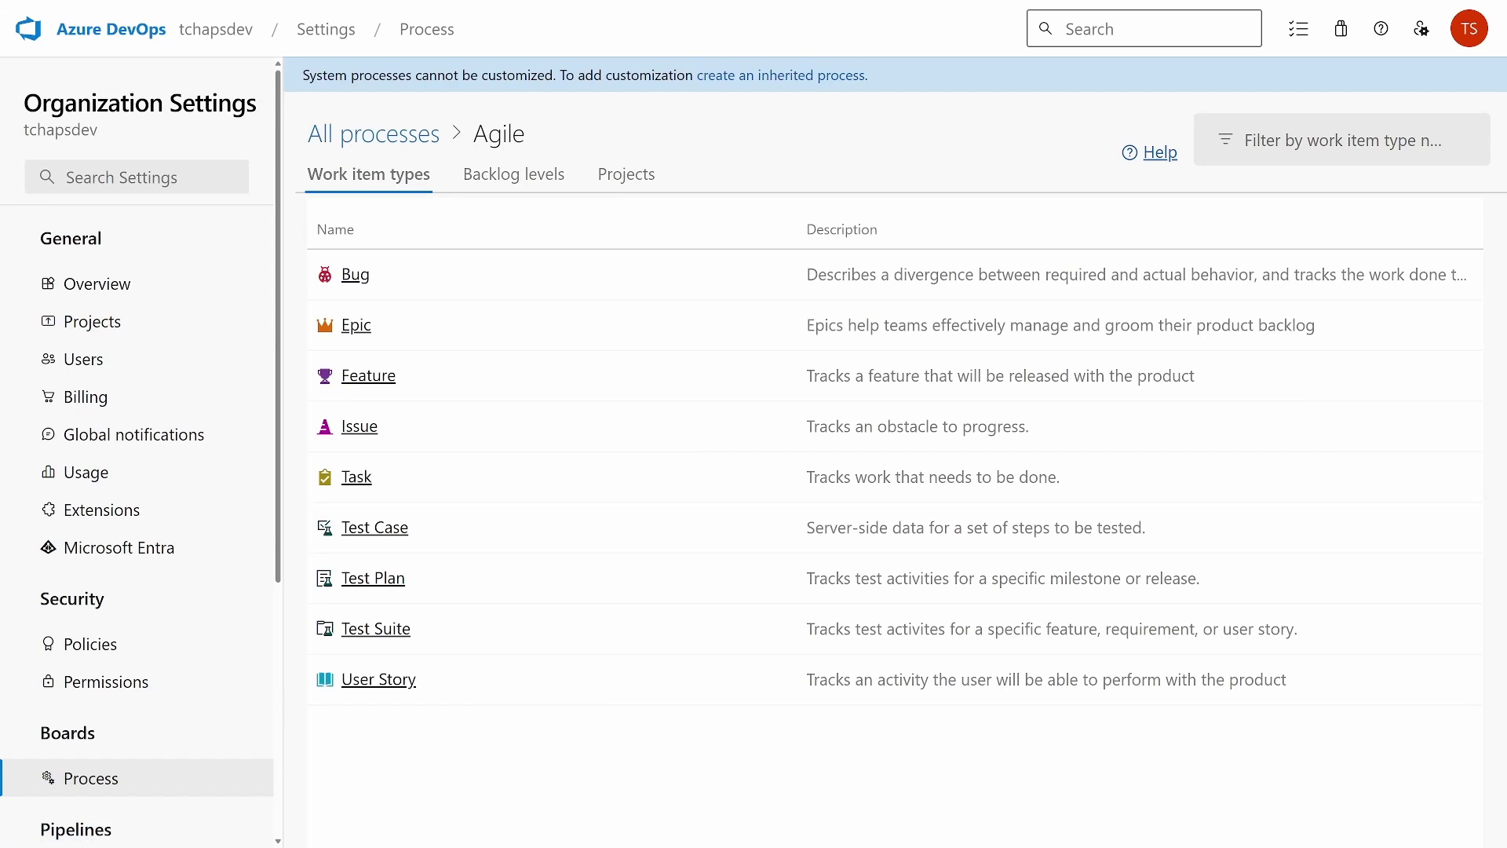
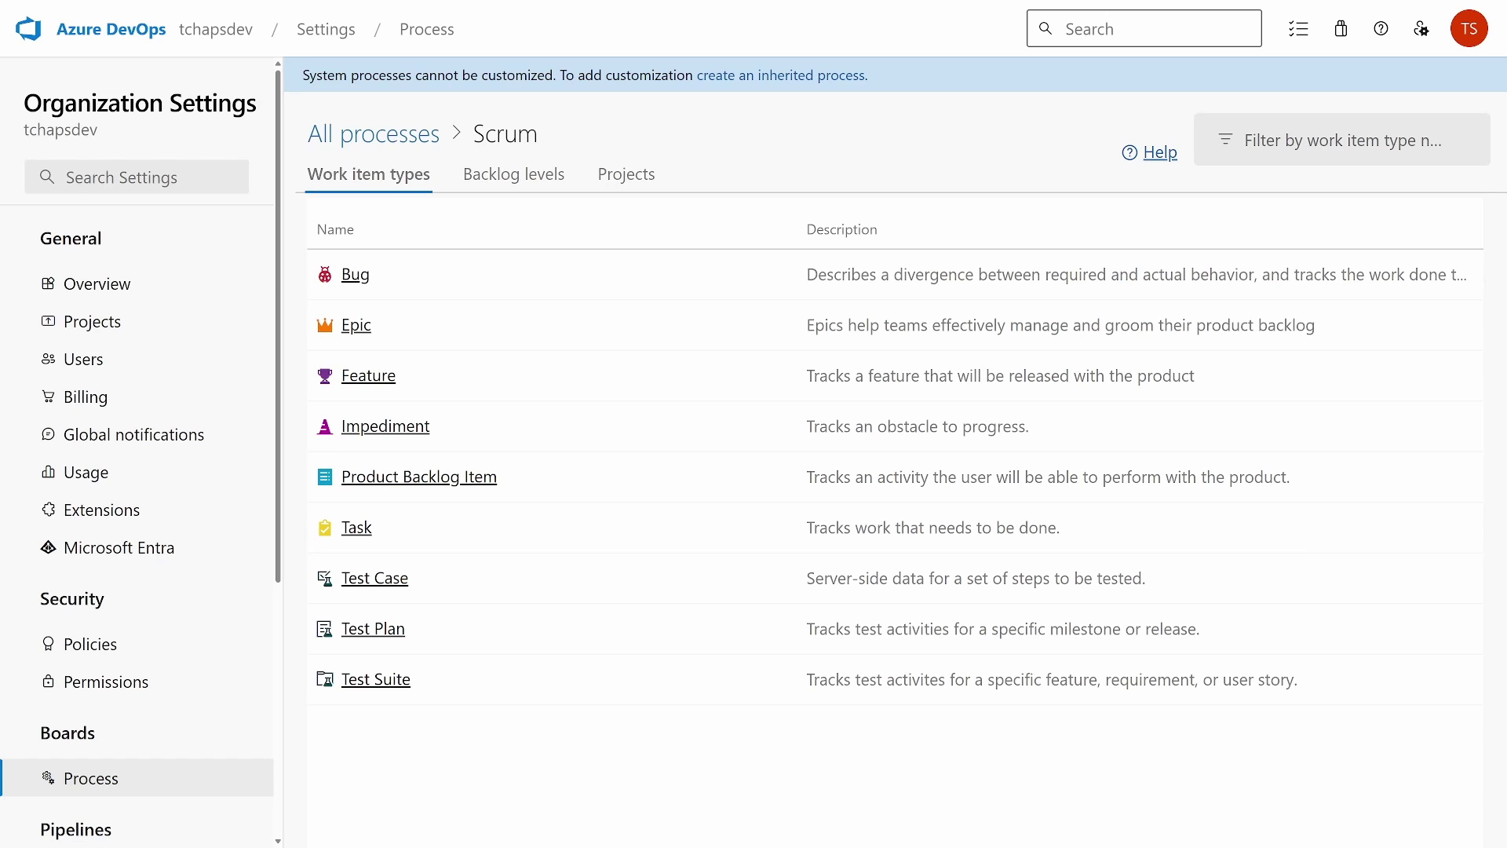
pyautogui.click(391, 135)
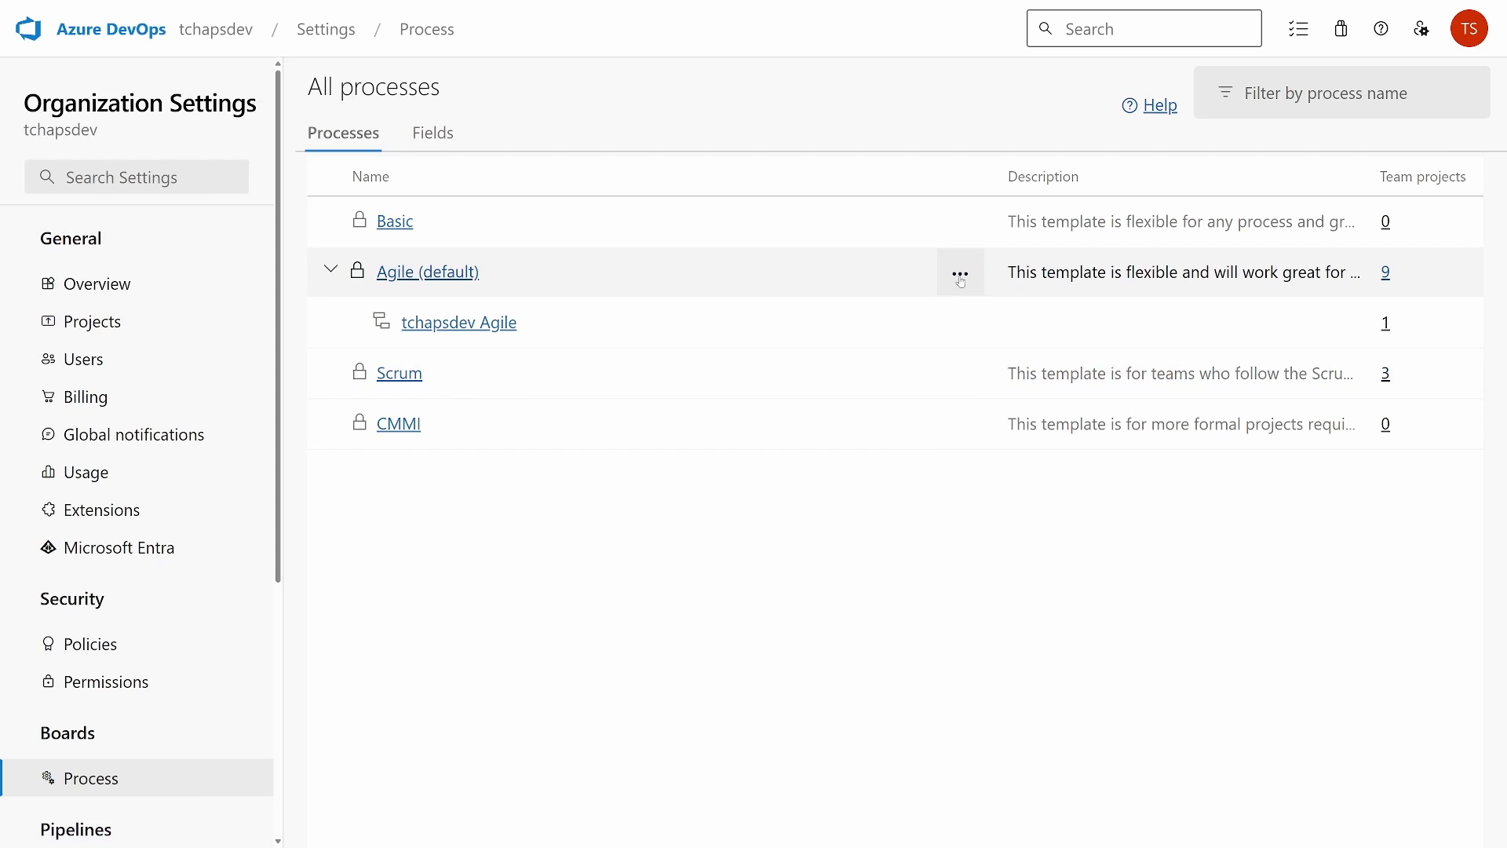
pyautogui.click(958, 280)
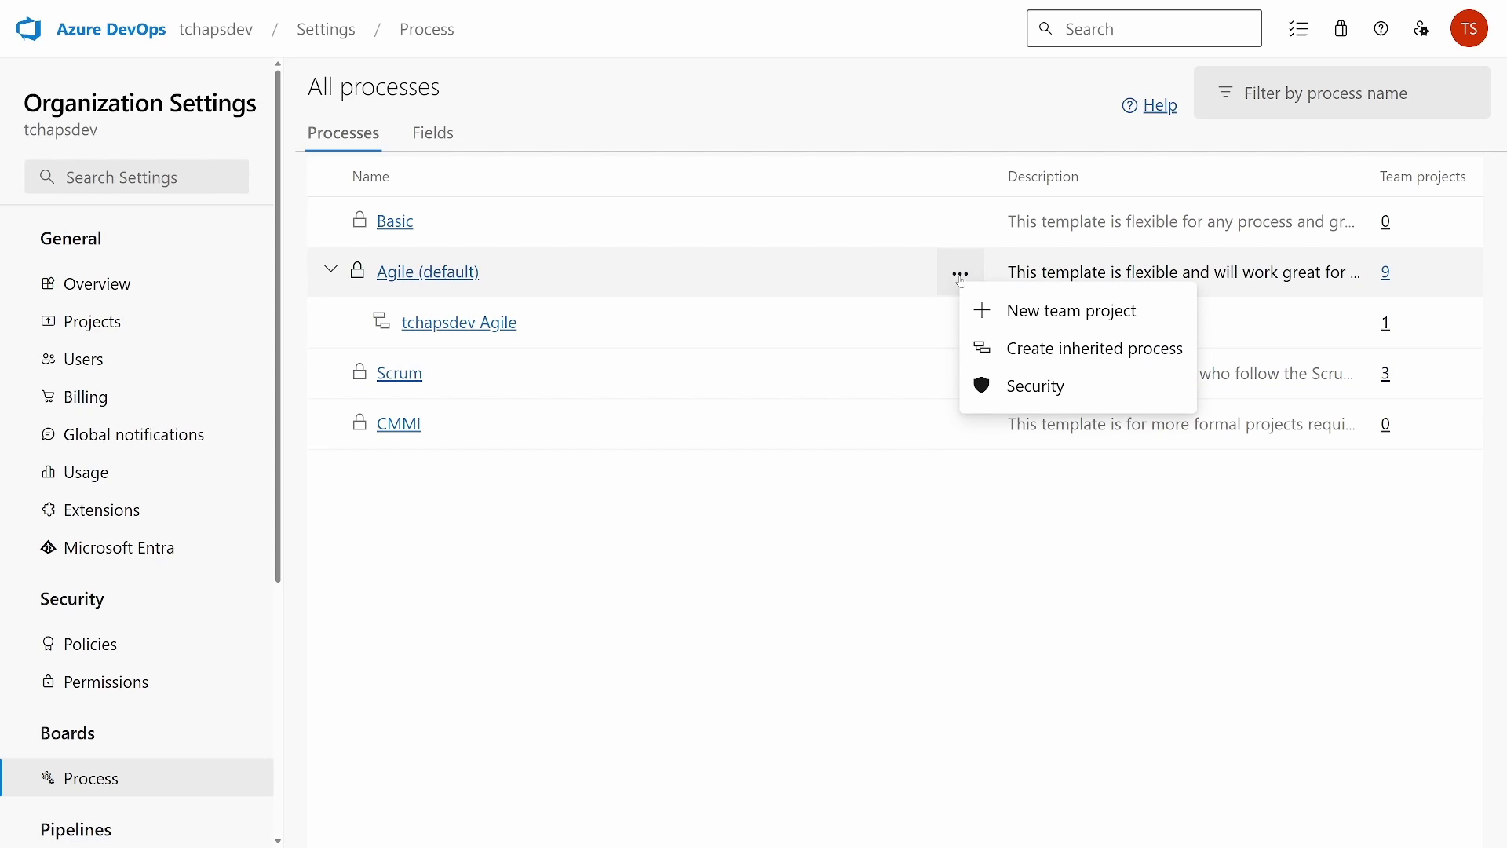
pyautogui.click(1038, 349)
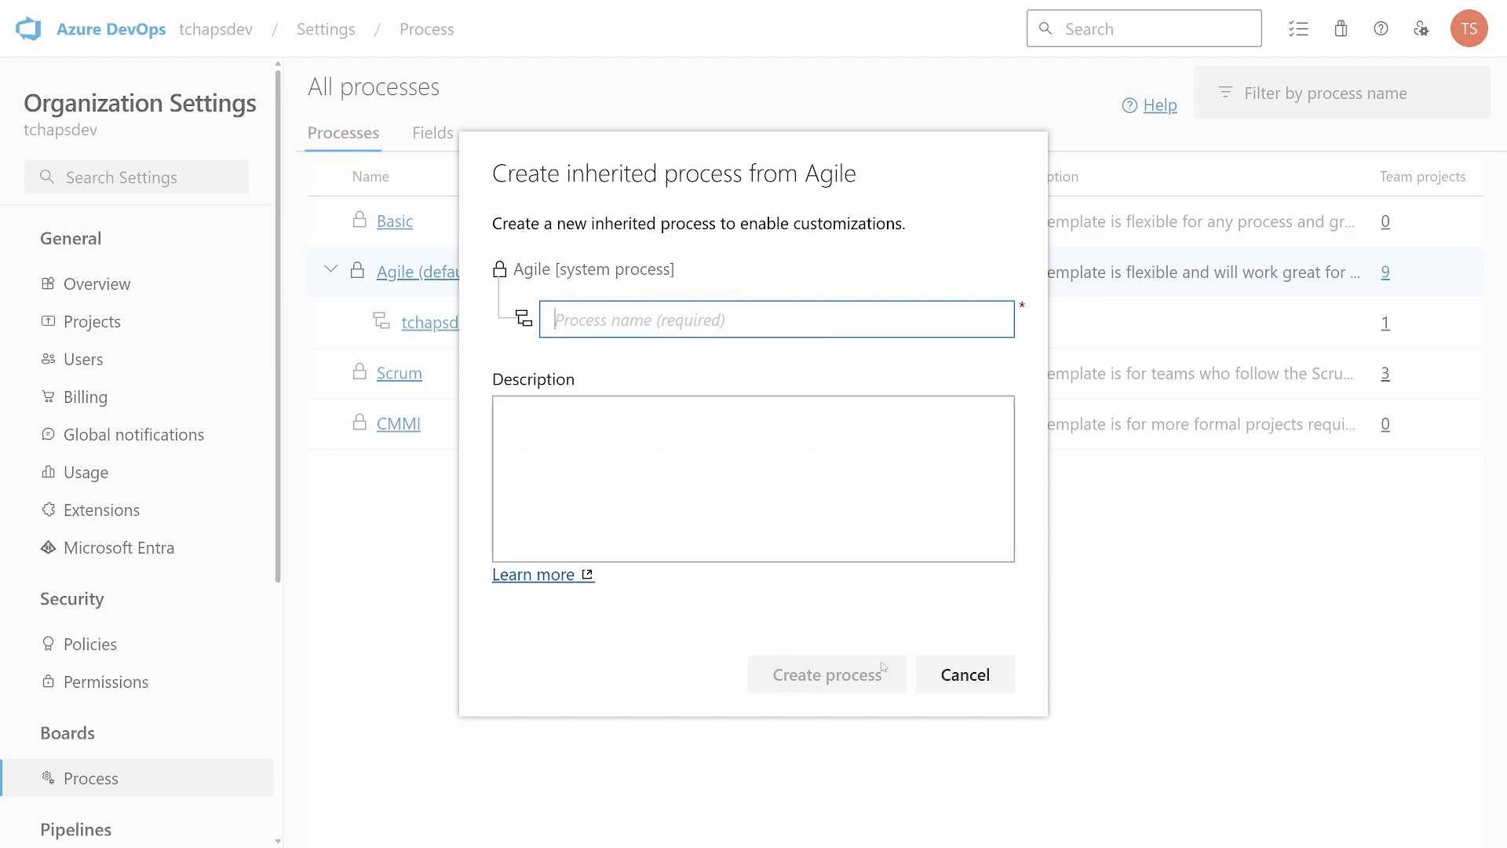
pyautogui.click(969, 674)
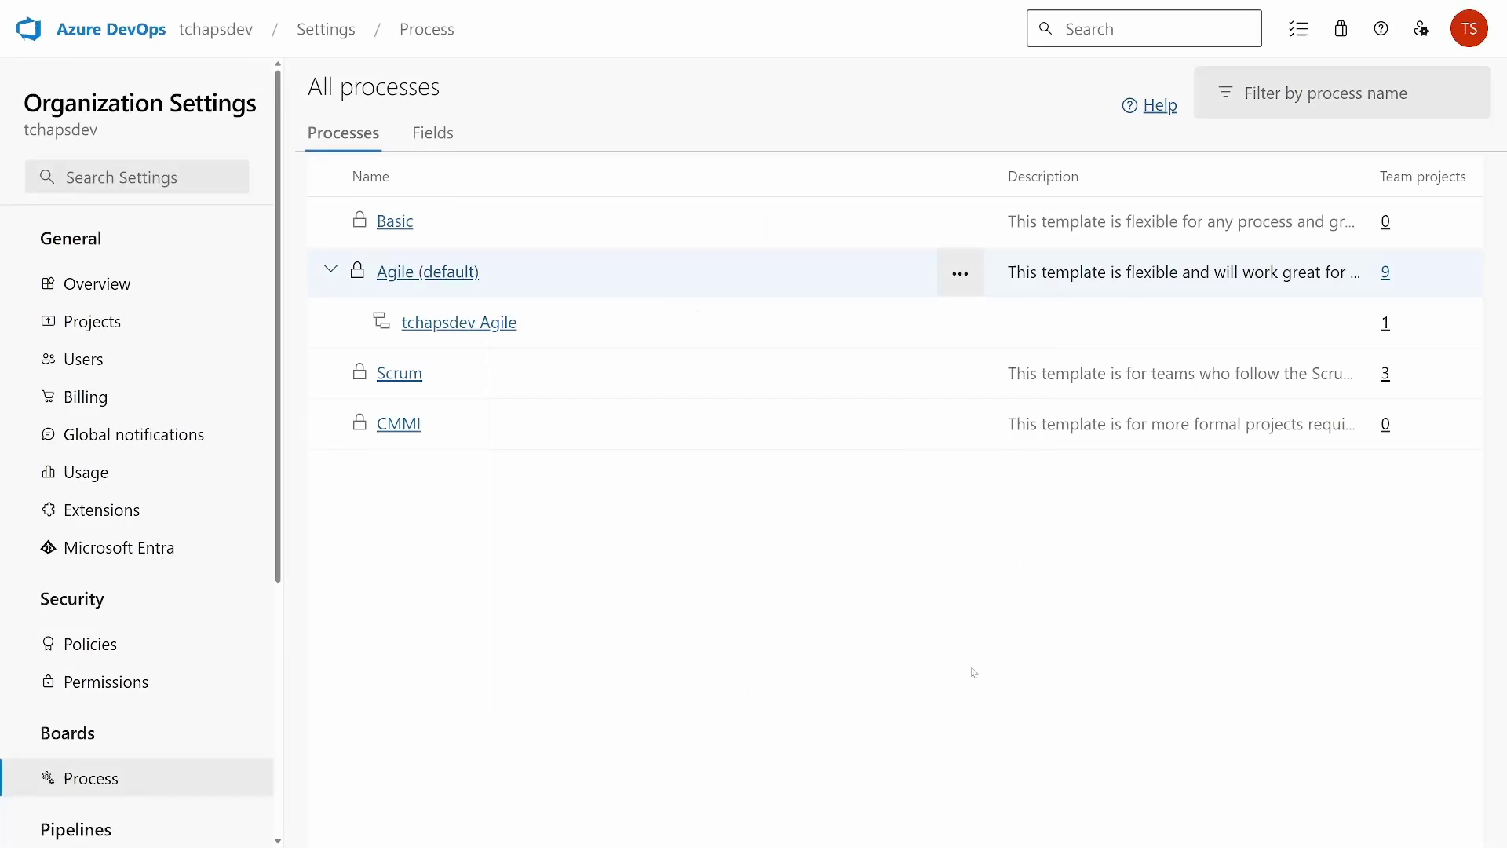
# Step: Create an inherited process from Scrum named "Scrum Dev"
pyautogui.click(973, 378)
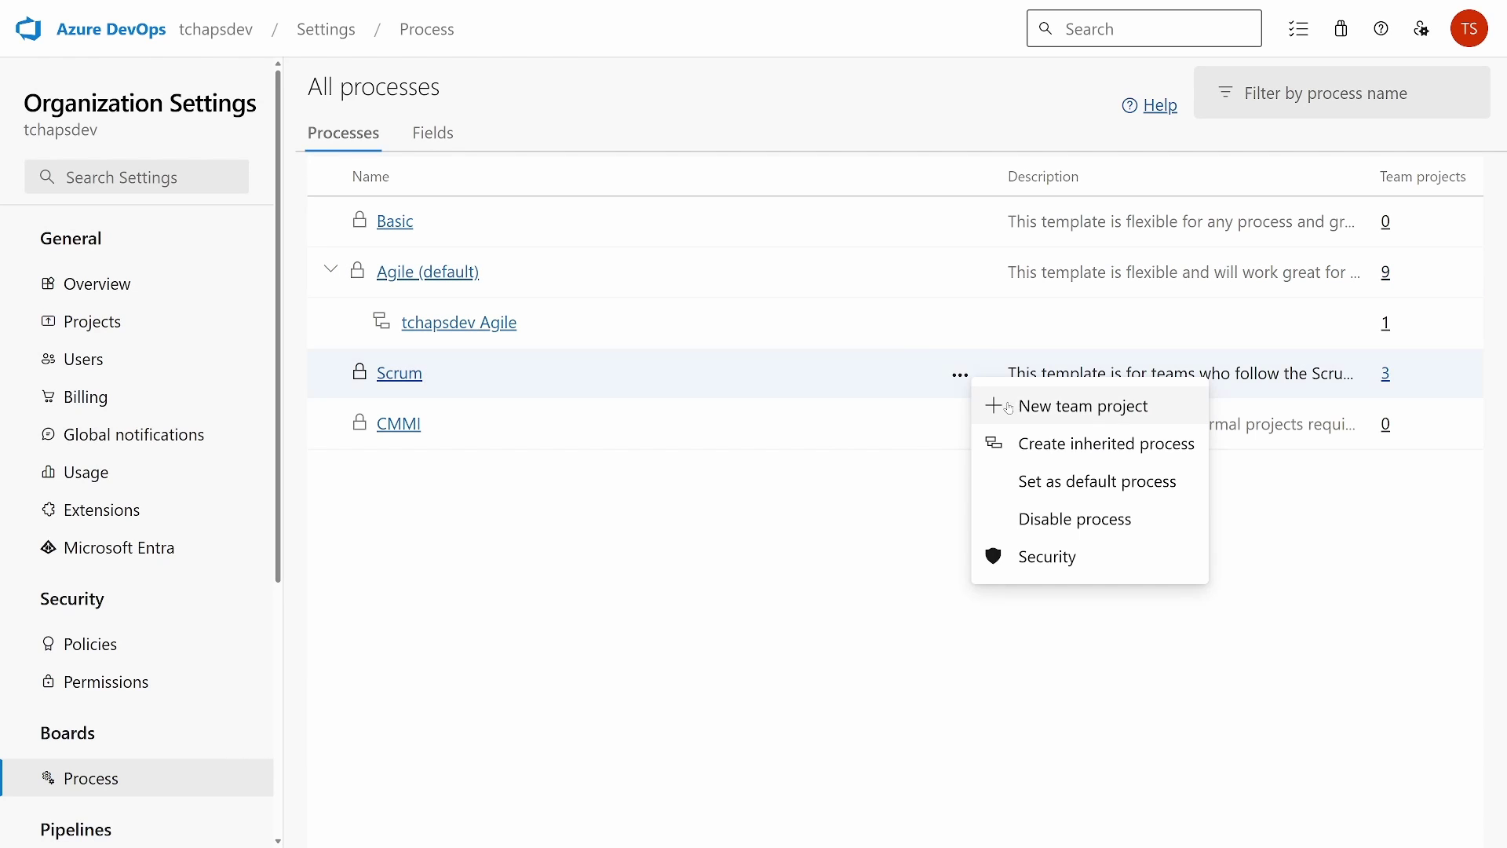
pyautogui.click(1031, 453)
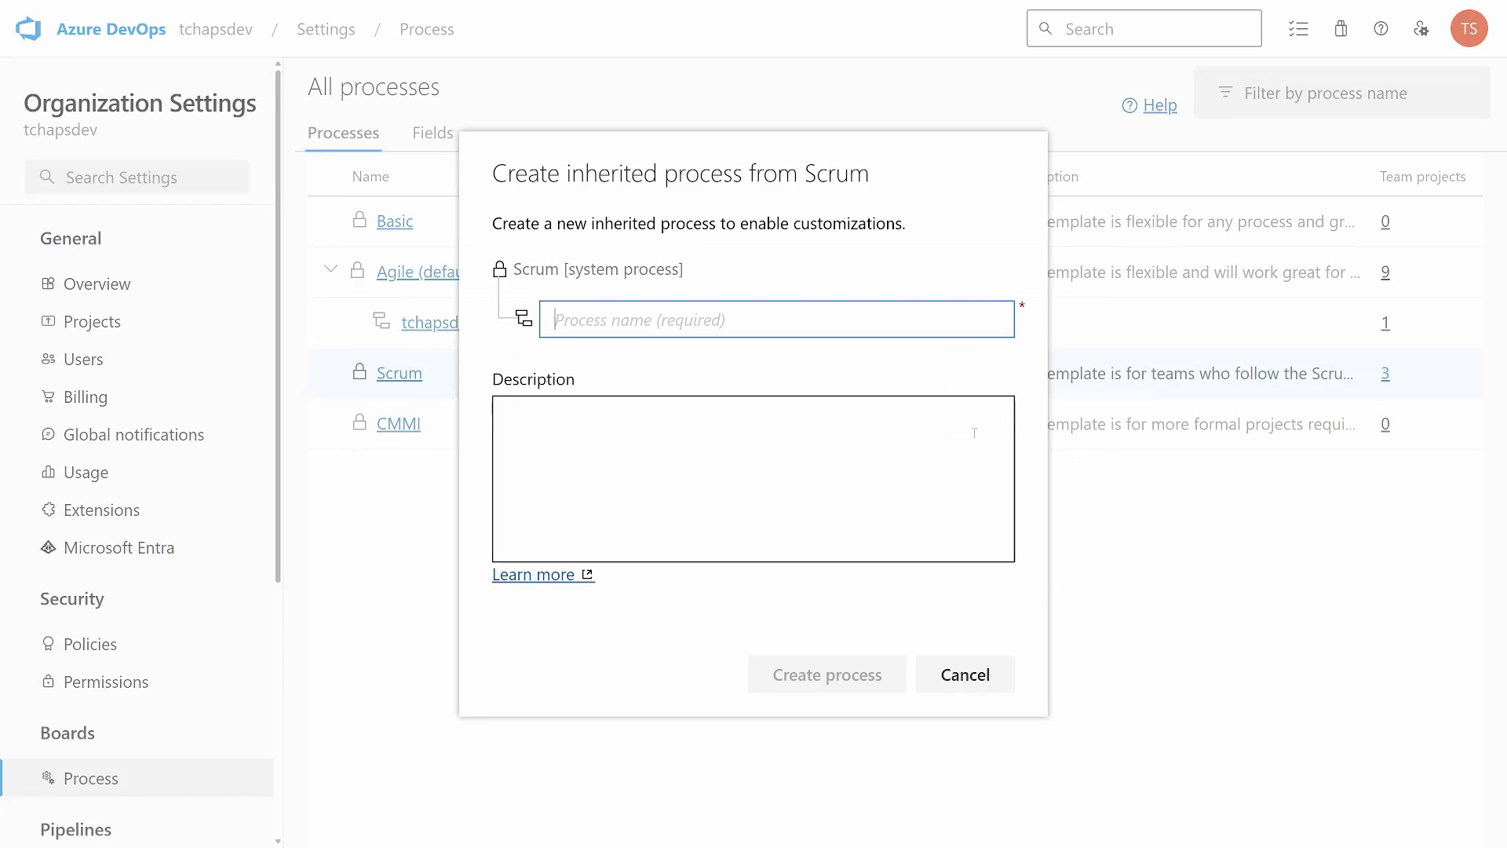
pyautogui.write('Scrum ')
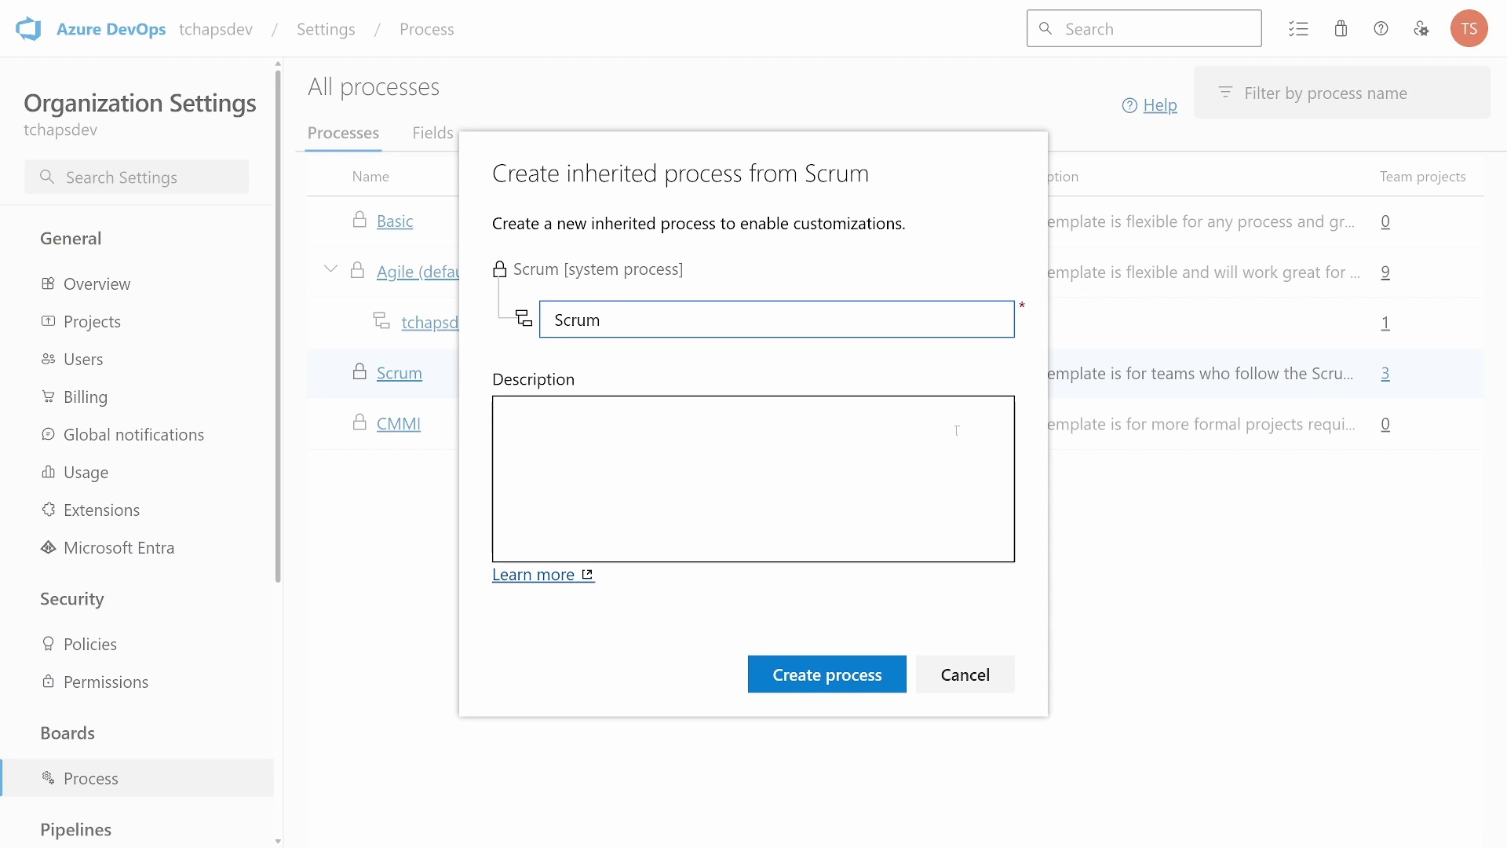
pyautogui.write('Dev')
pyautogui.click(840, 666)
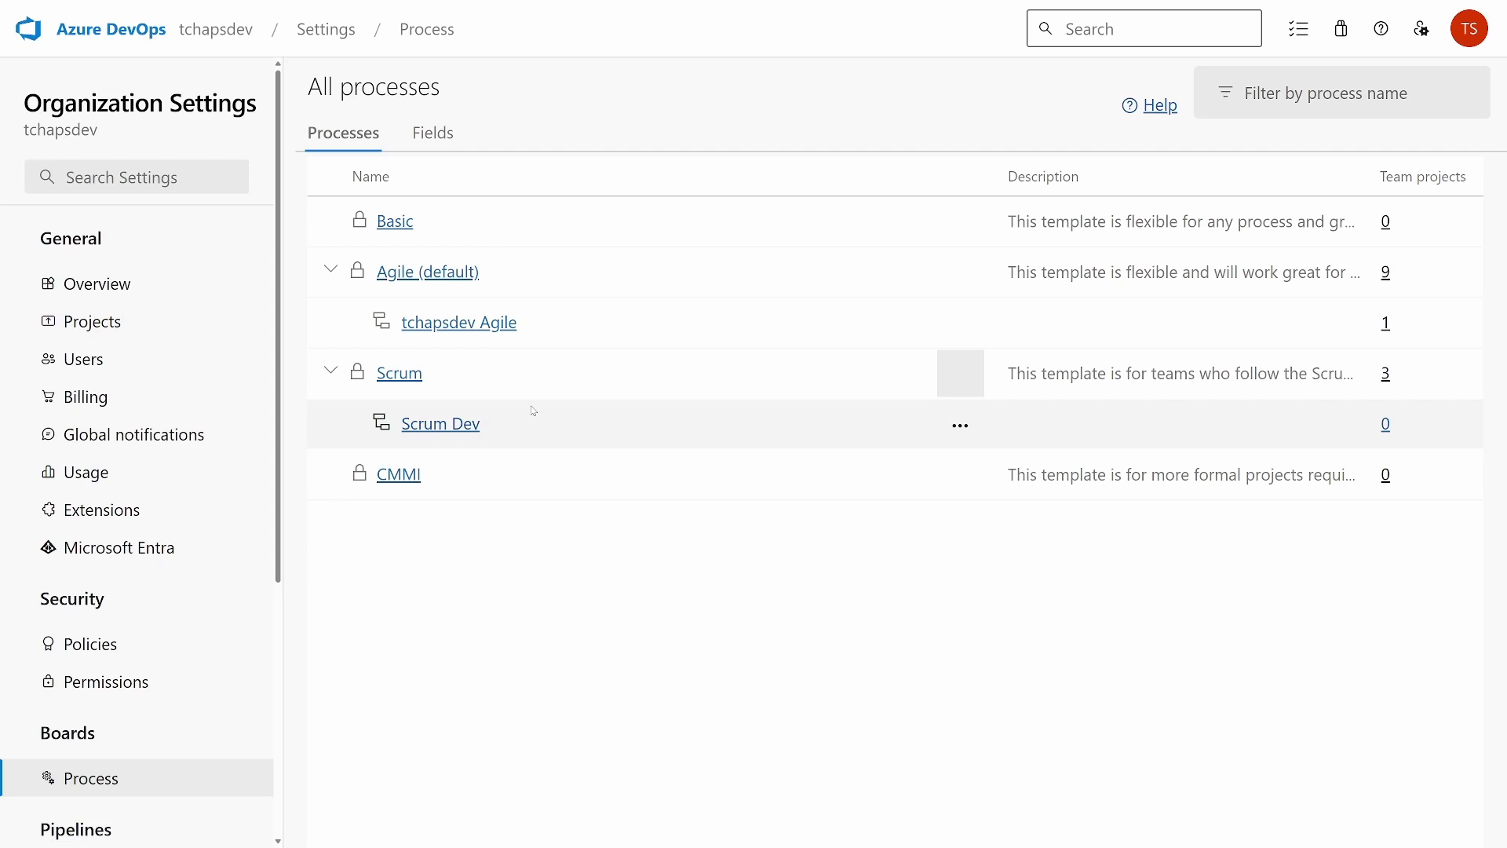
# Step: Examine the work item types of the Scrum system process and return to the process list
pyautogui.click(534, 409)
pyautogui.click(382, 379)
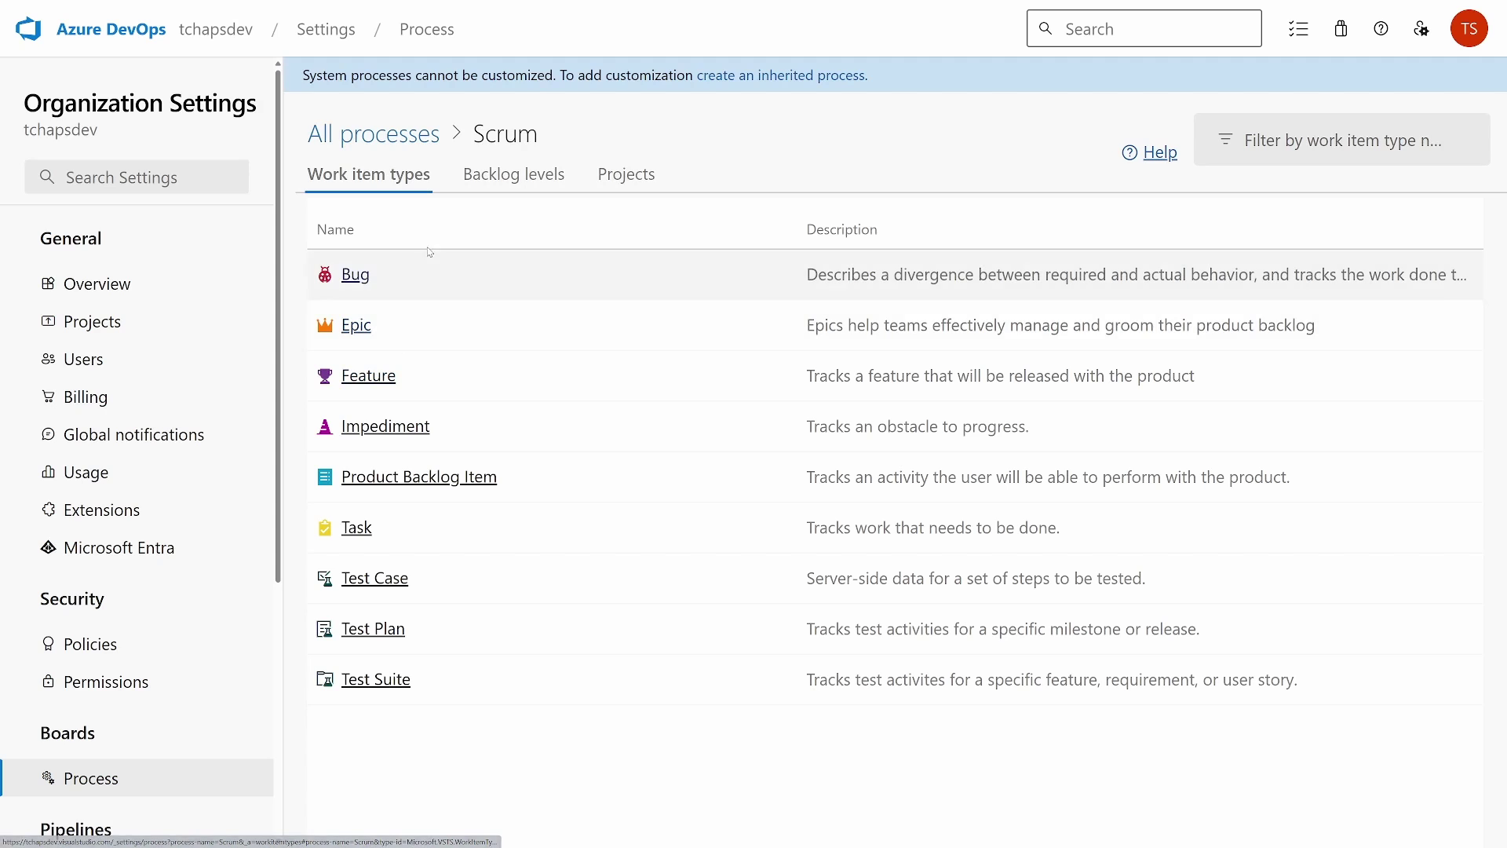
pyautogui.click(401, 138)
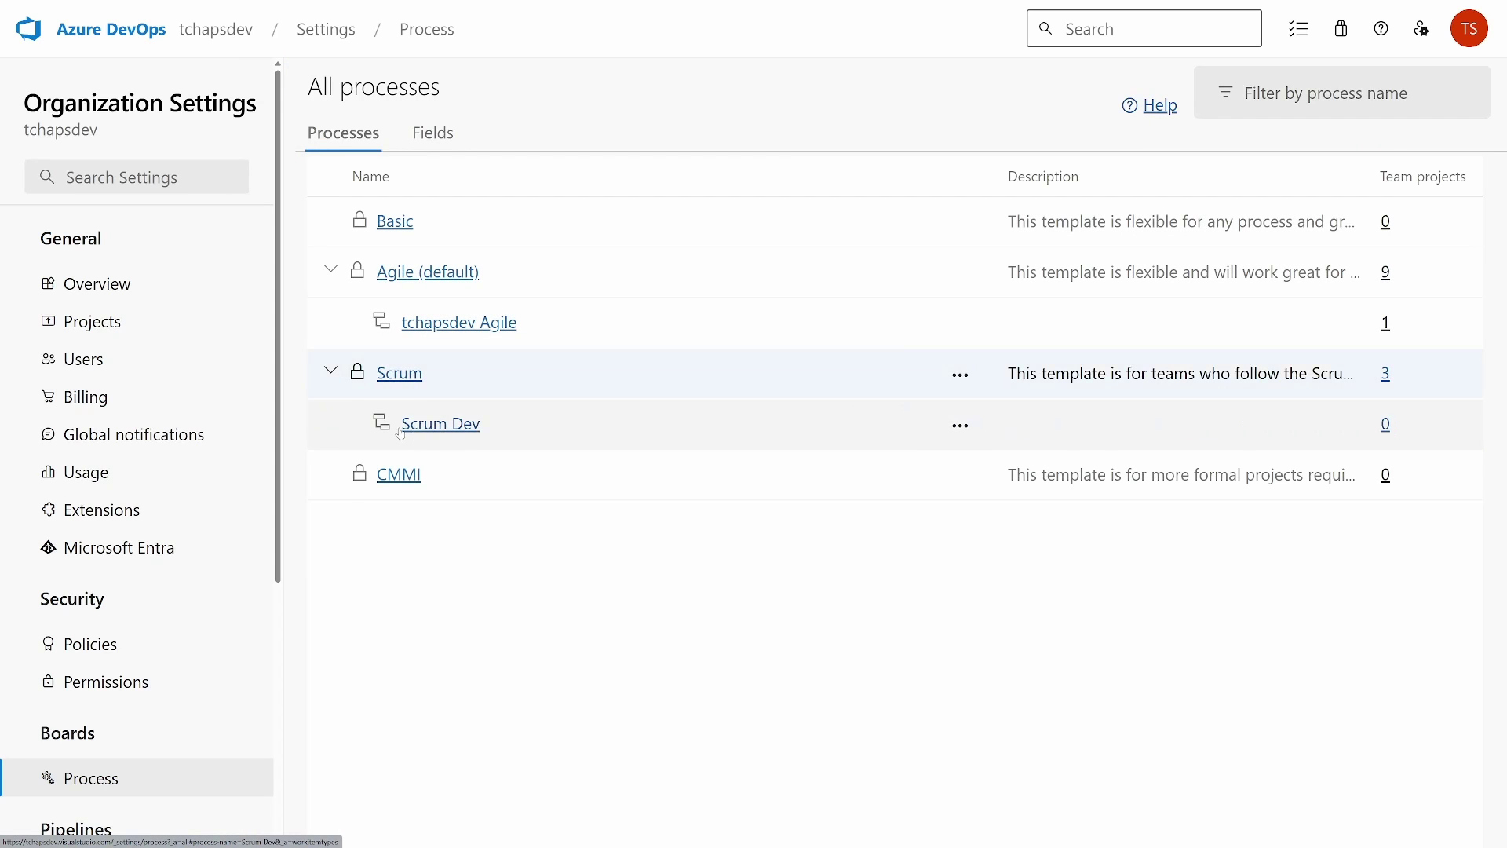
# Step: Compare the available actions for the Scrum and Scrum Dev processes, and view Scrum Dev's editable name and description
pyautogui.click(961, 426)
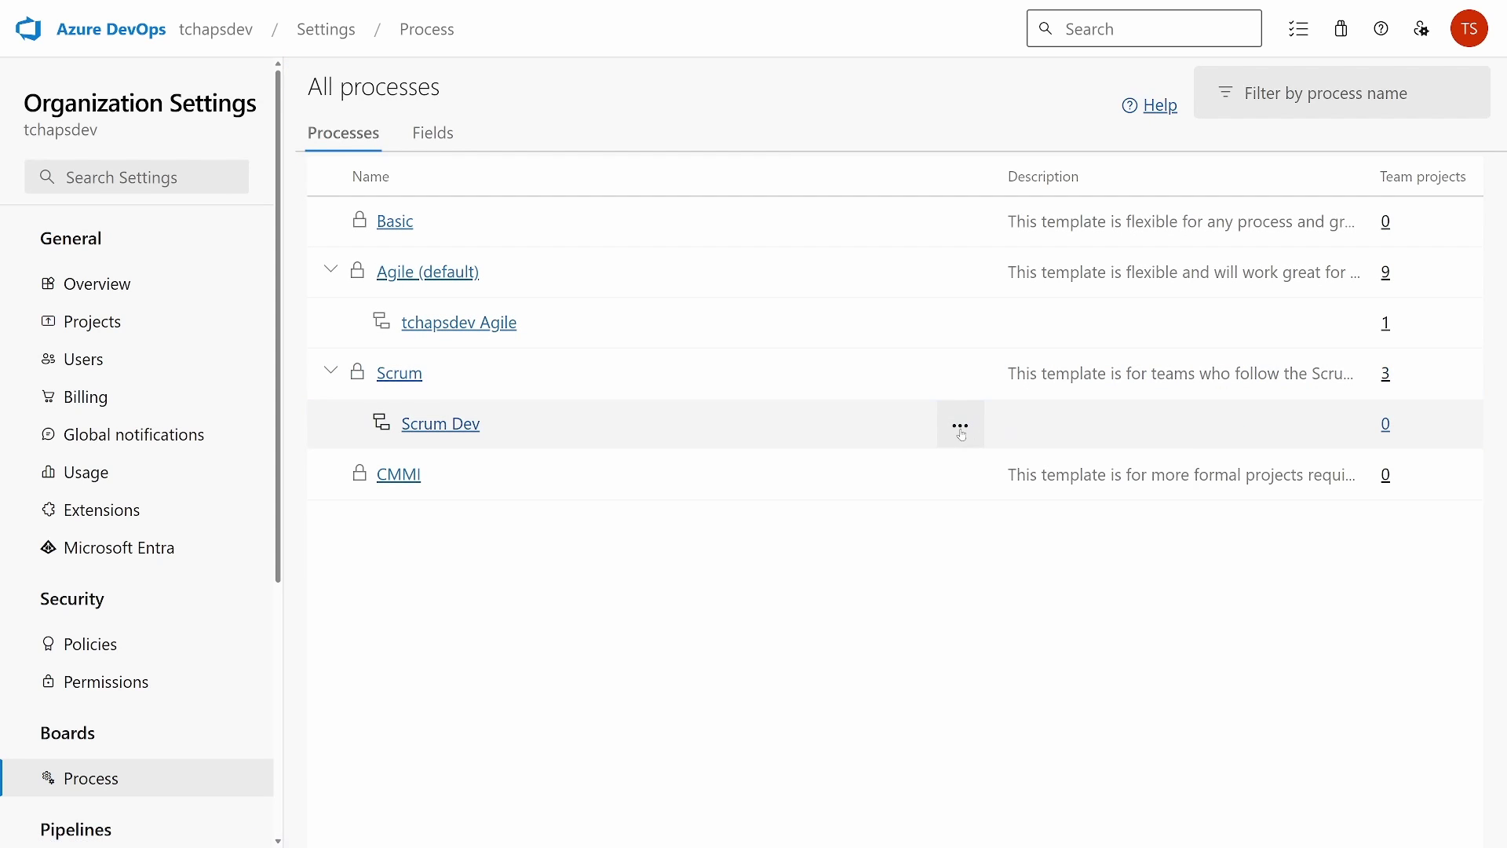
pyautogui.click(961, 376)
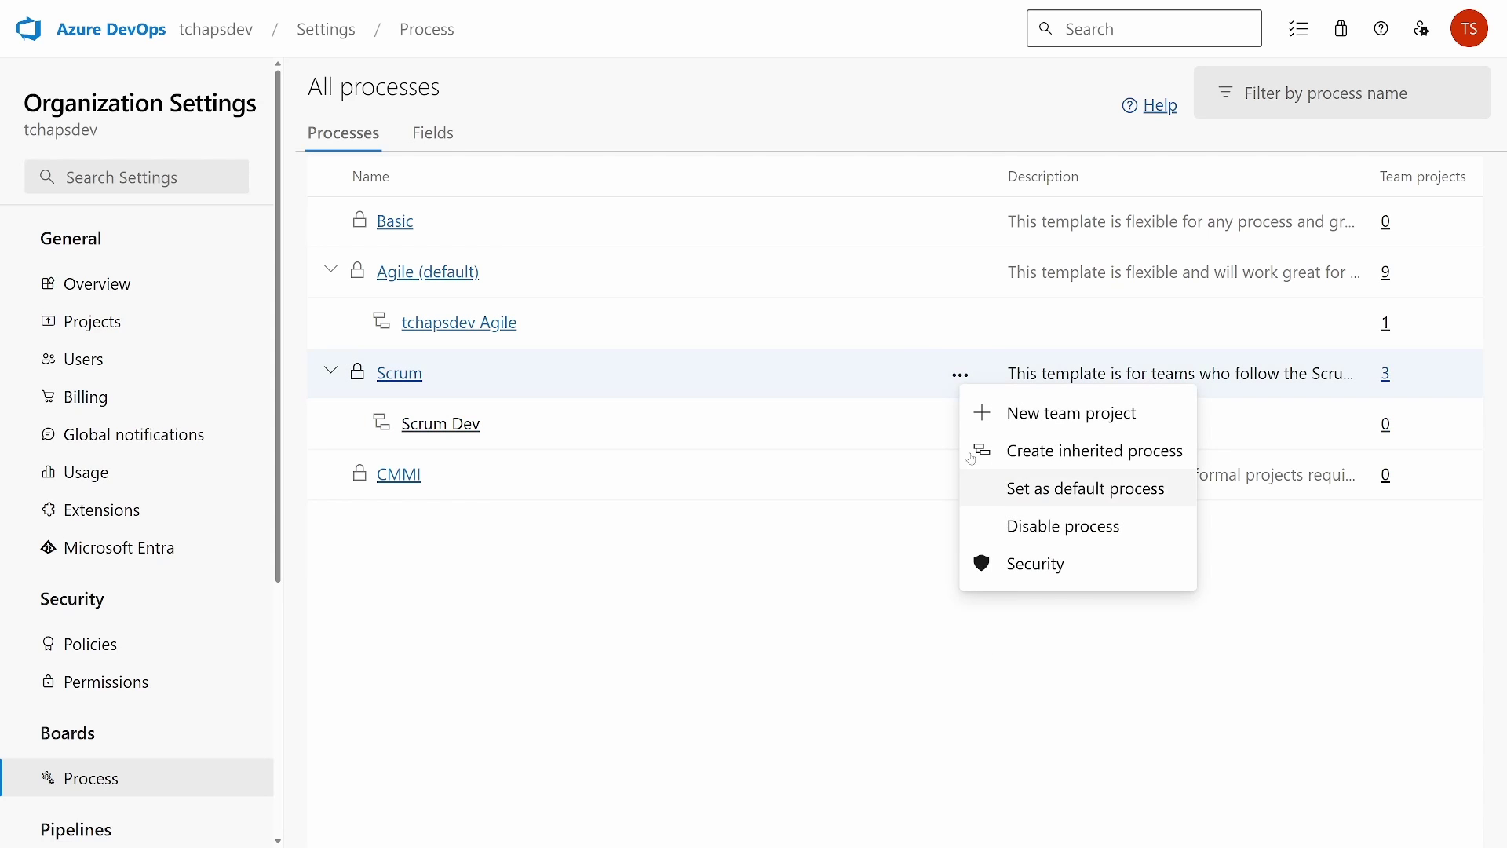
pyautogui.click(960, 428)
pyautogui.click(961, 427)
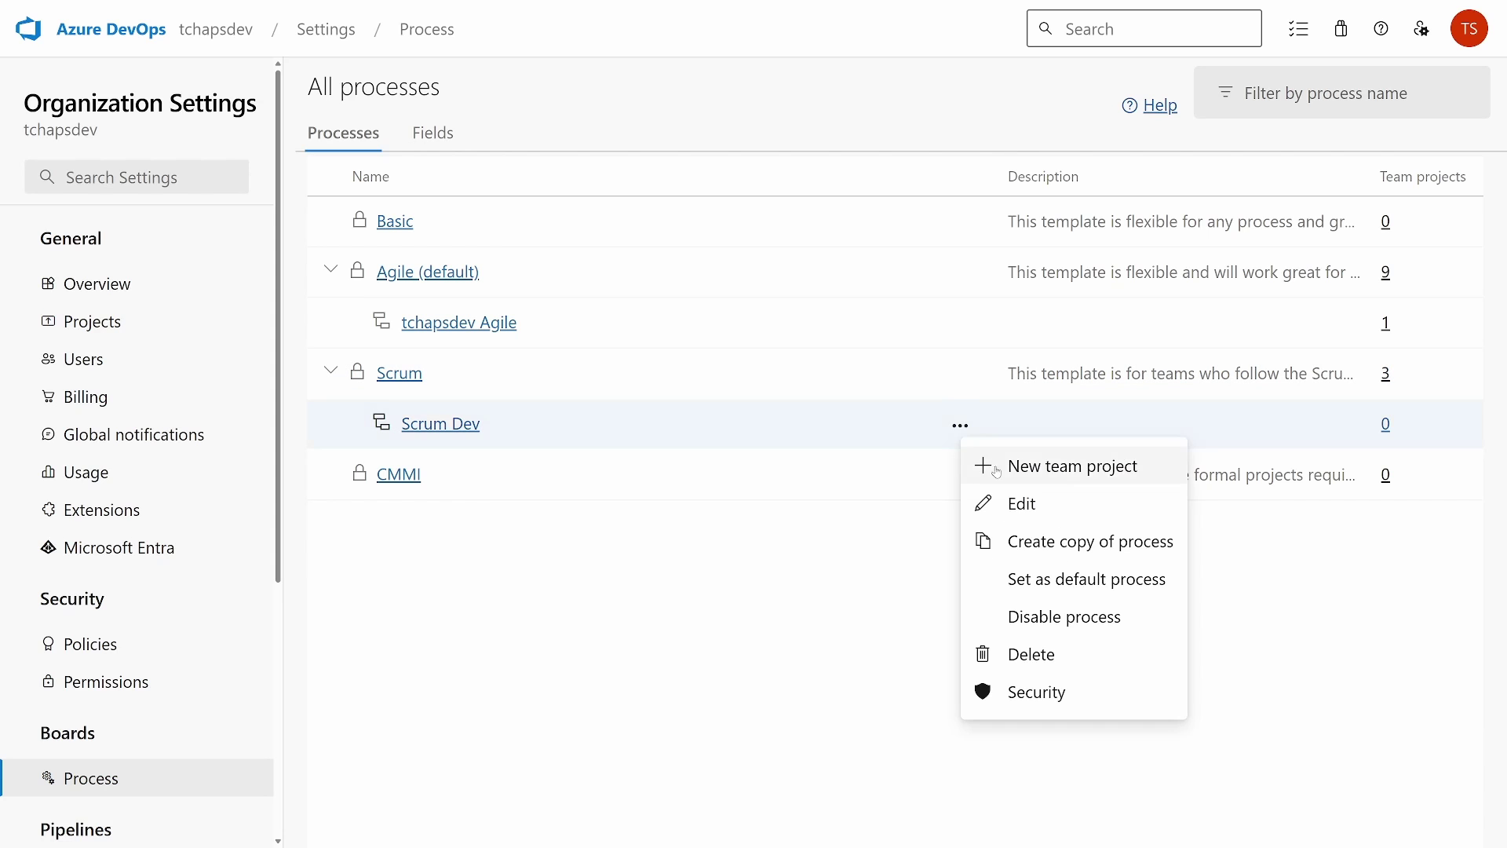
pyautogui.click(1007, 501)
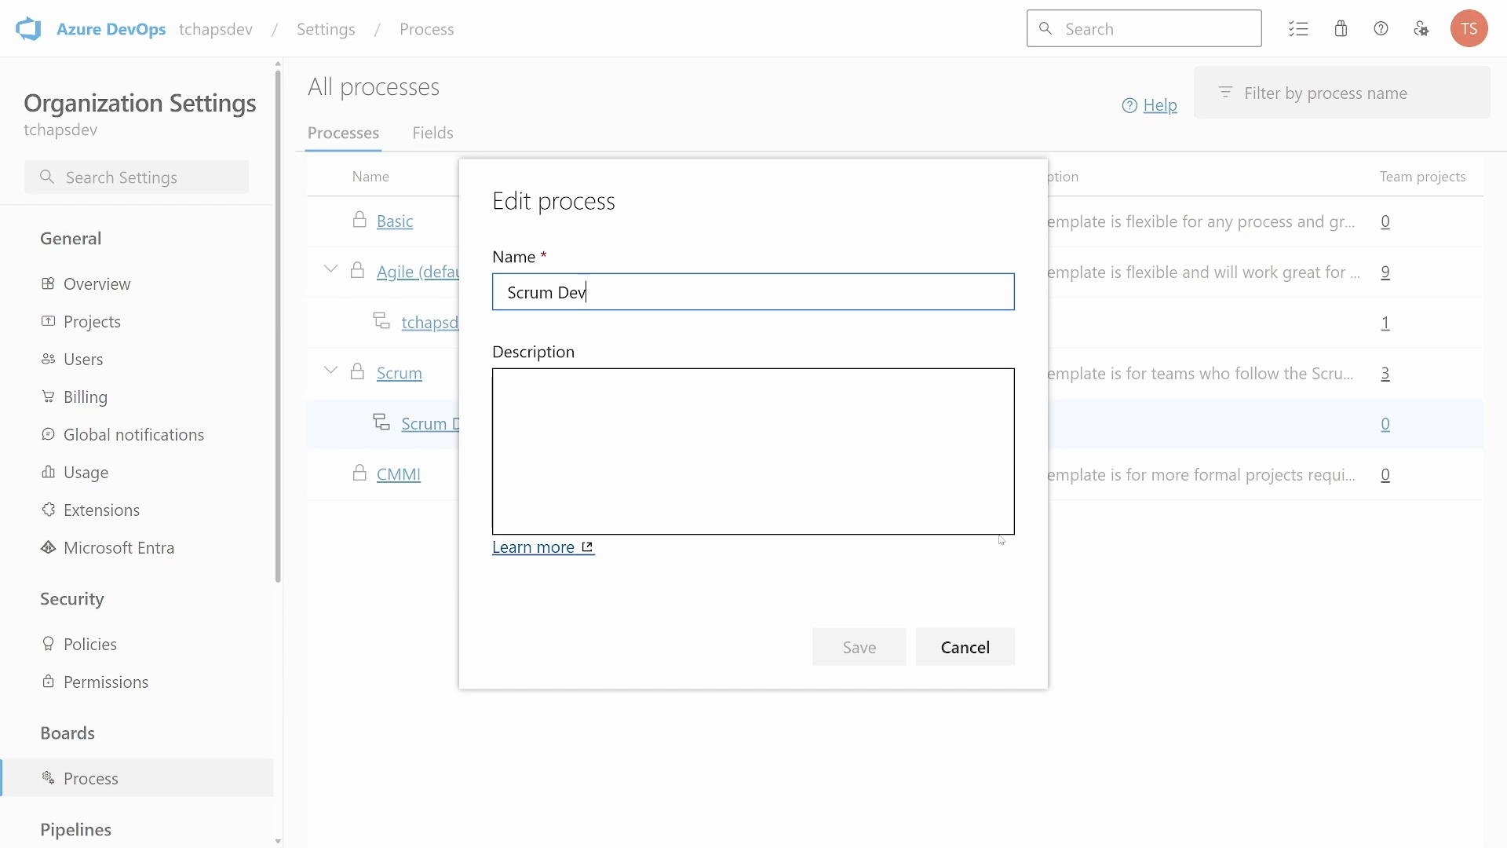
pyautogui.click(969, 646)
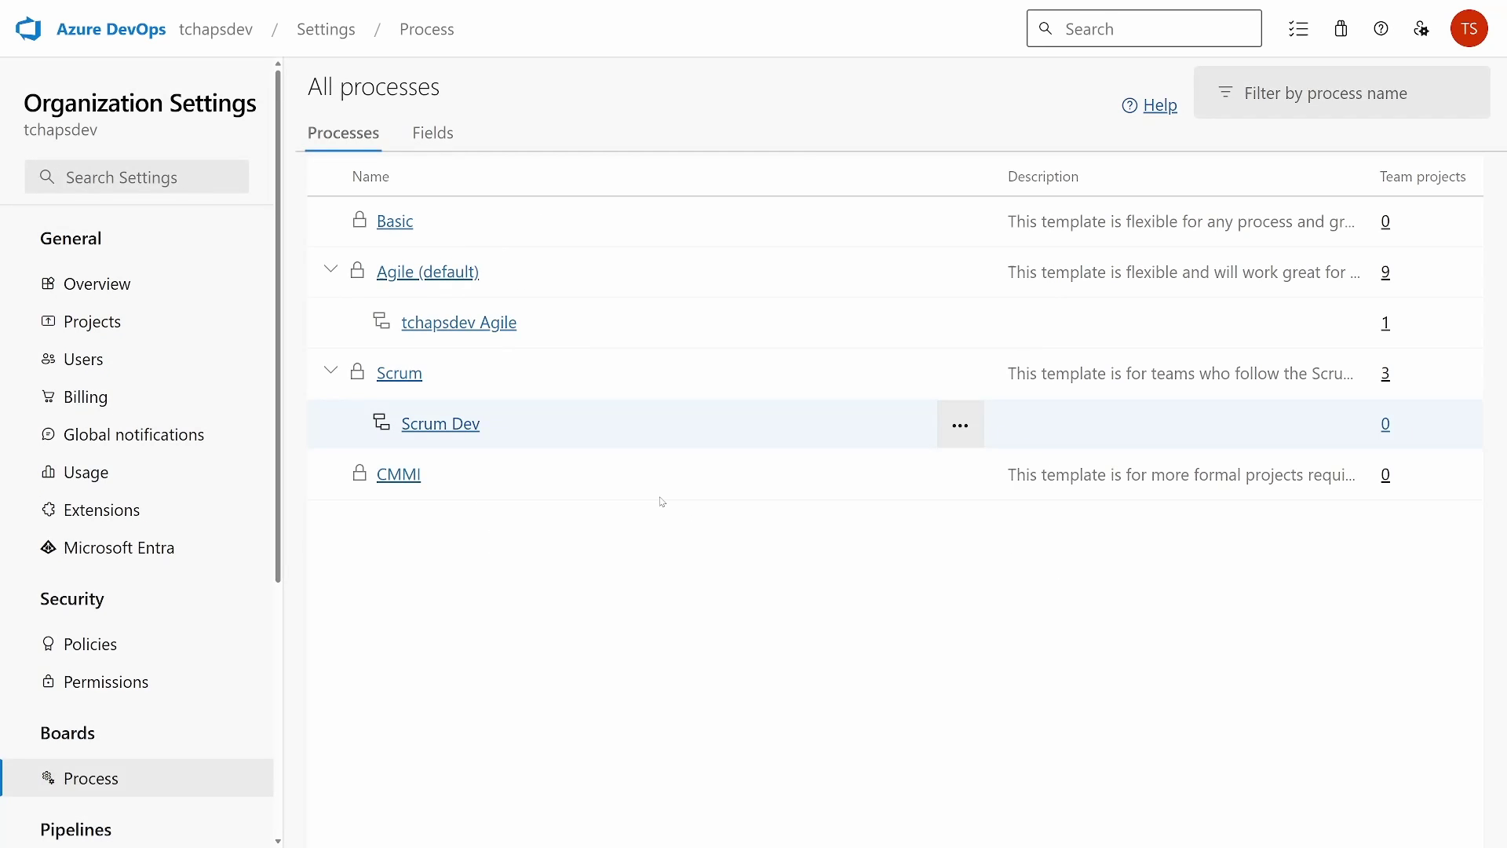
# Step: Create a work item type named "New work type item" in the Scrum Dev process
pyautogui.click(458, 428)
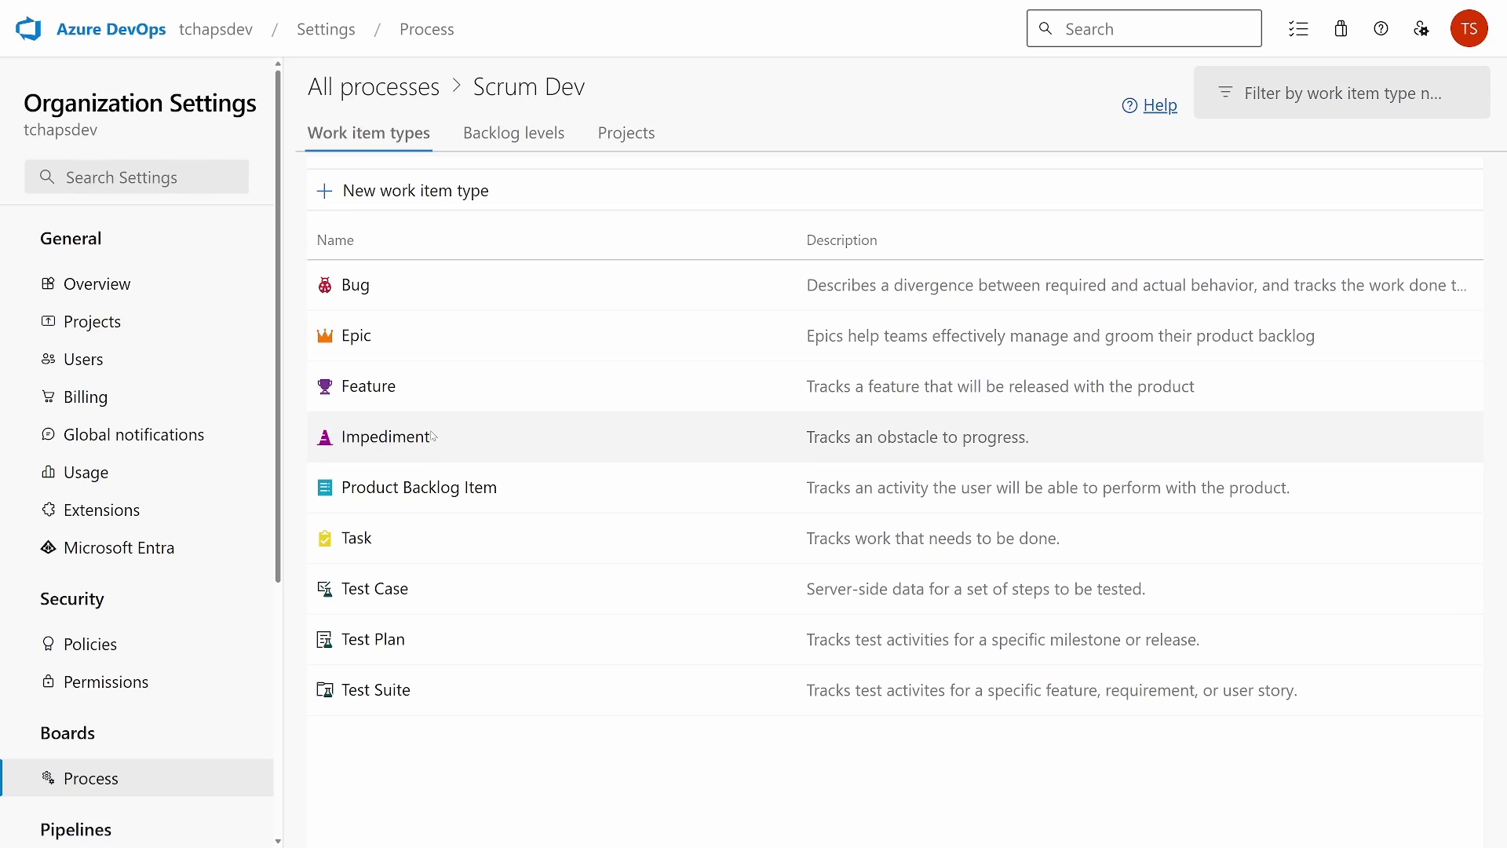
pyautogui.click(419, 487)
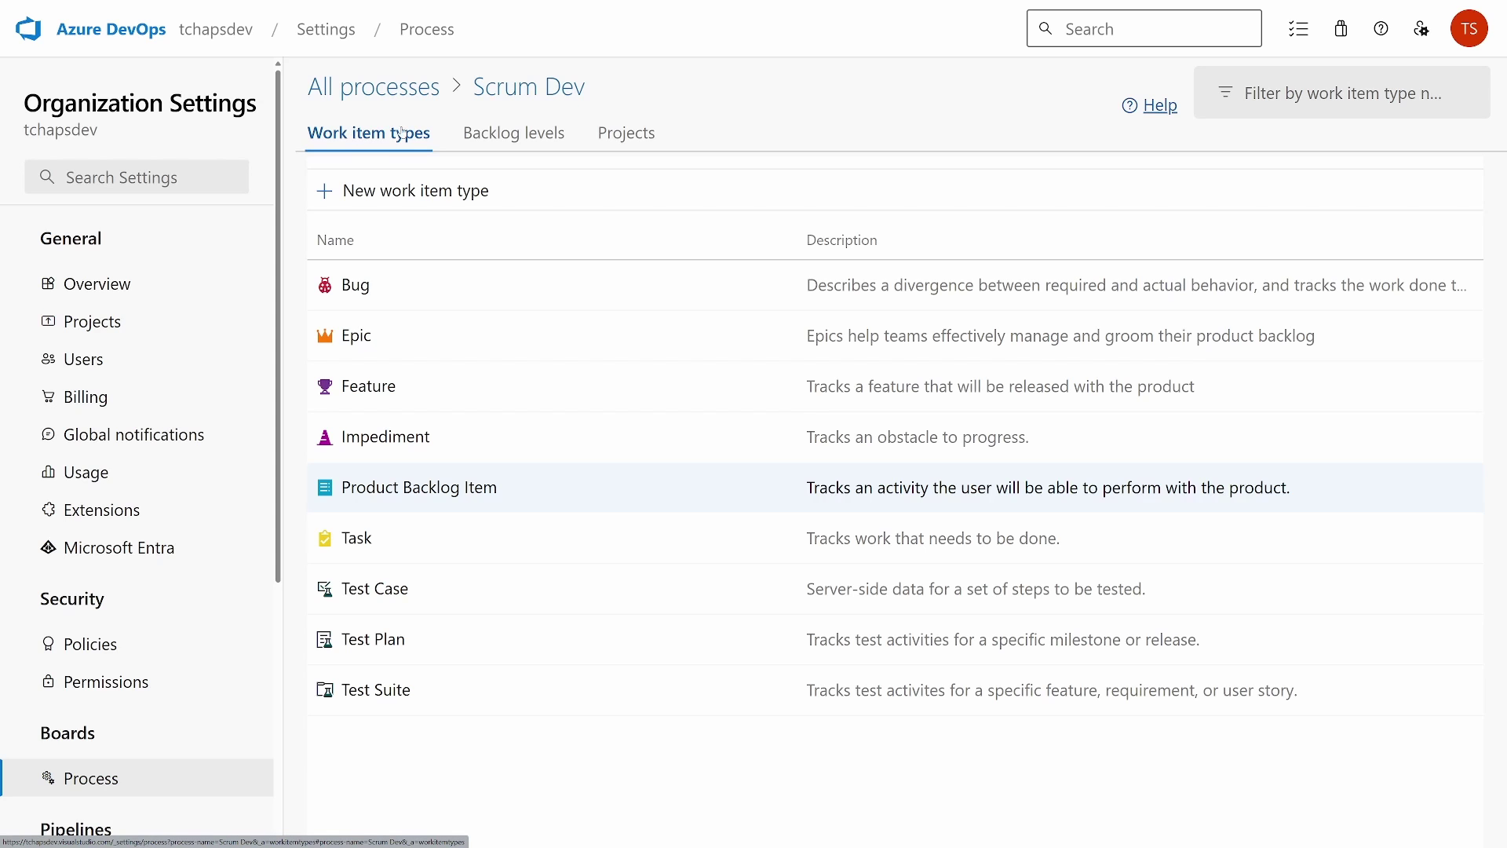
pyautogui.click(387, 199)
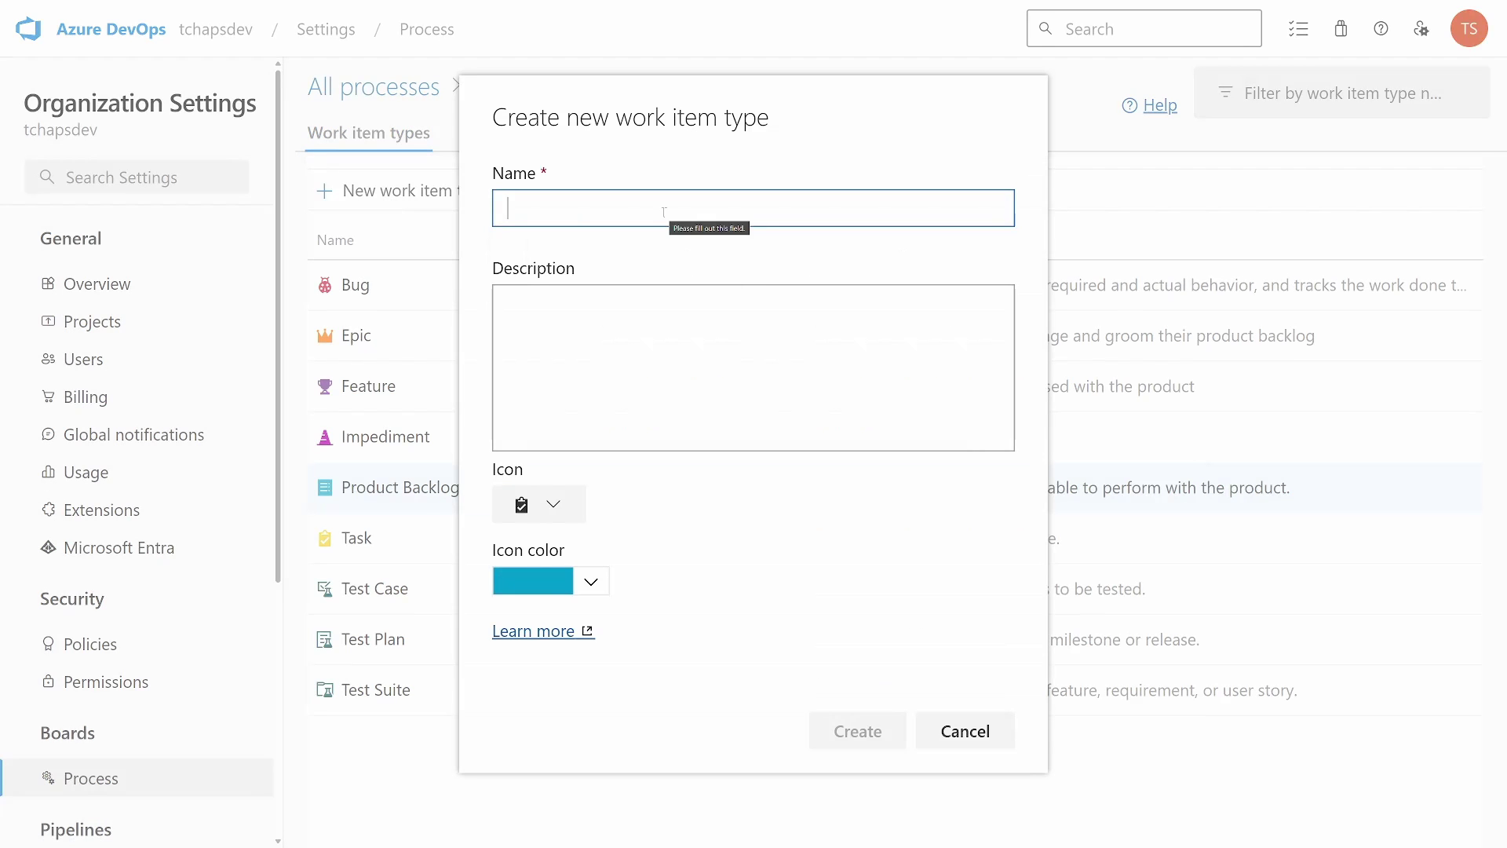
pyautogui.write('New ')
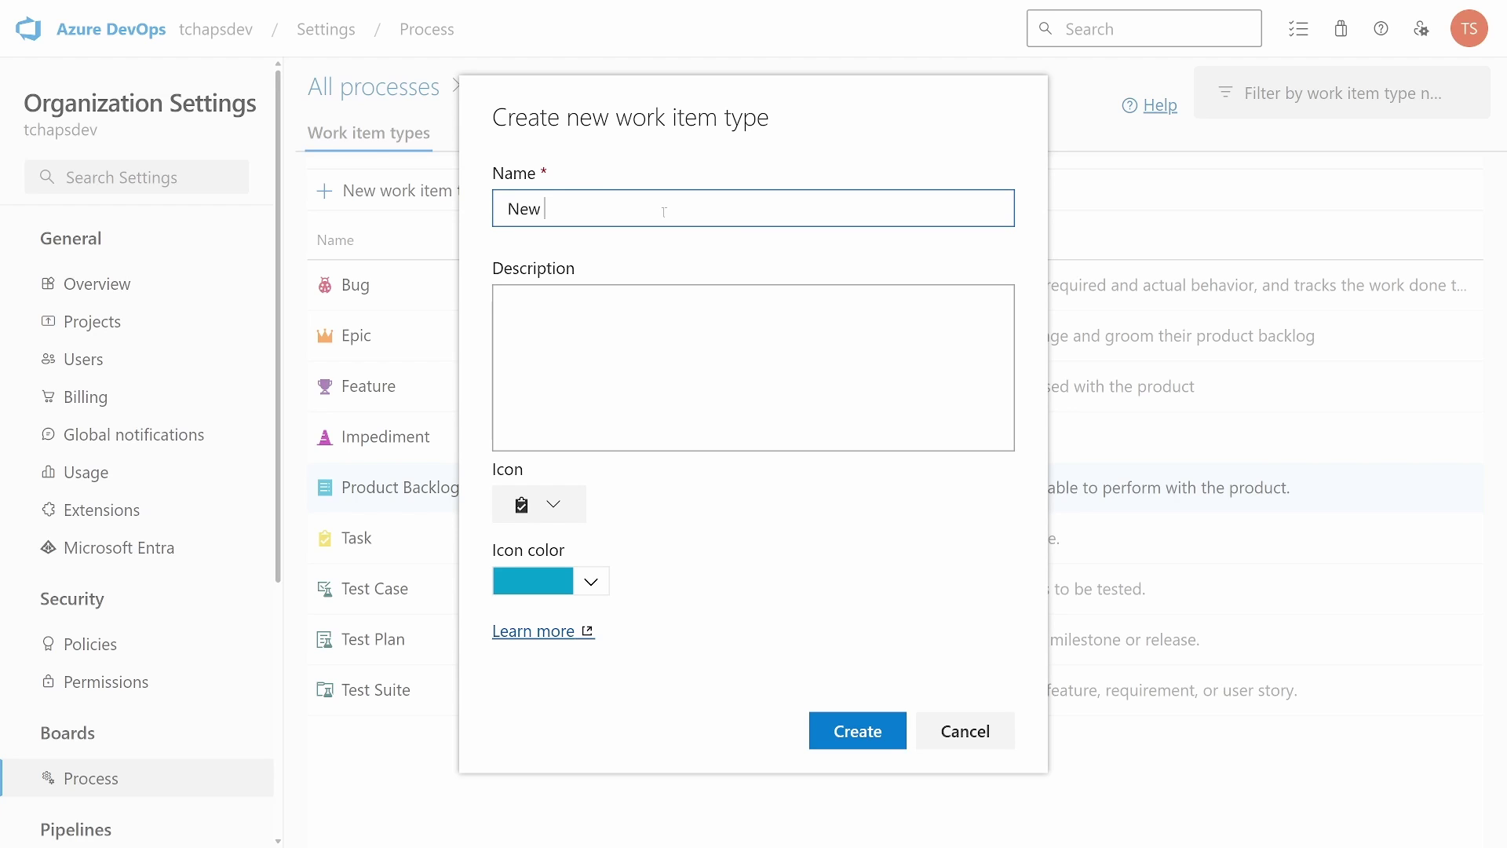
pyautogui.write('work type item')
pyautogui.click(852, 733)
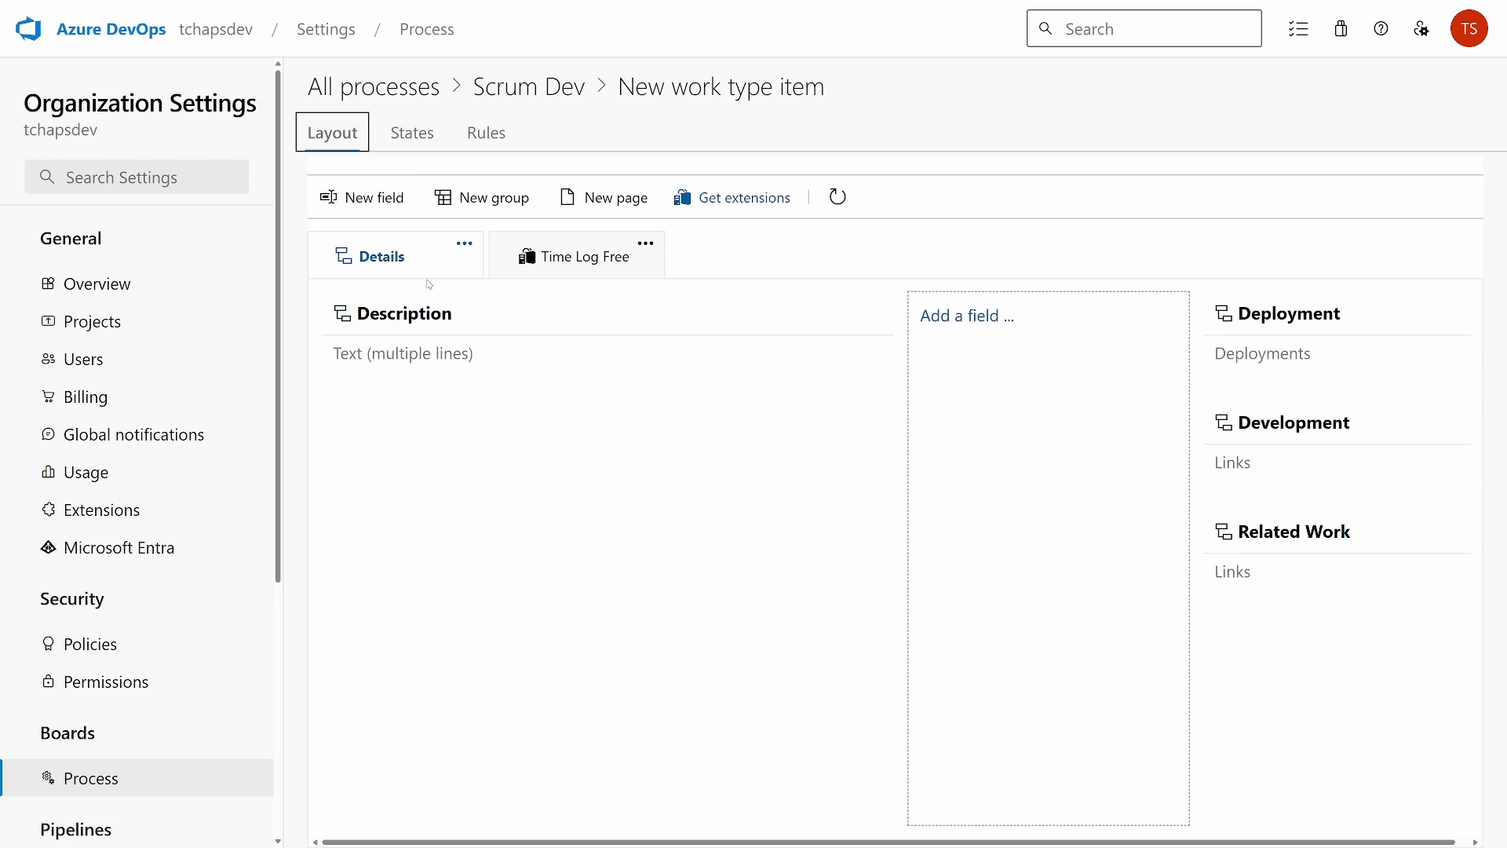
# Step: Add the existing Acceptance Criteria field to the layout of New work type item
pyautogui.click(362, 197)
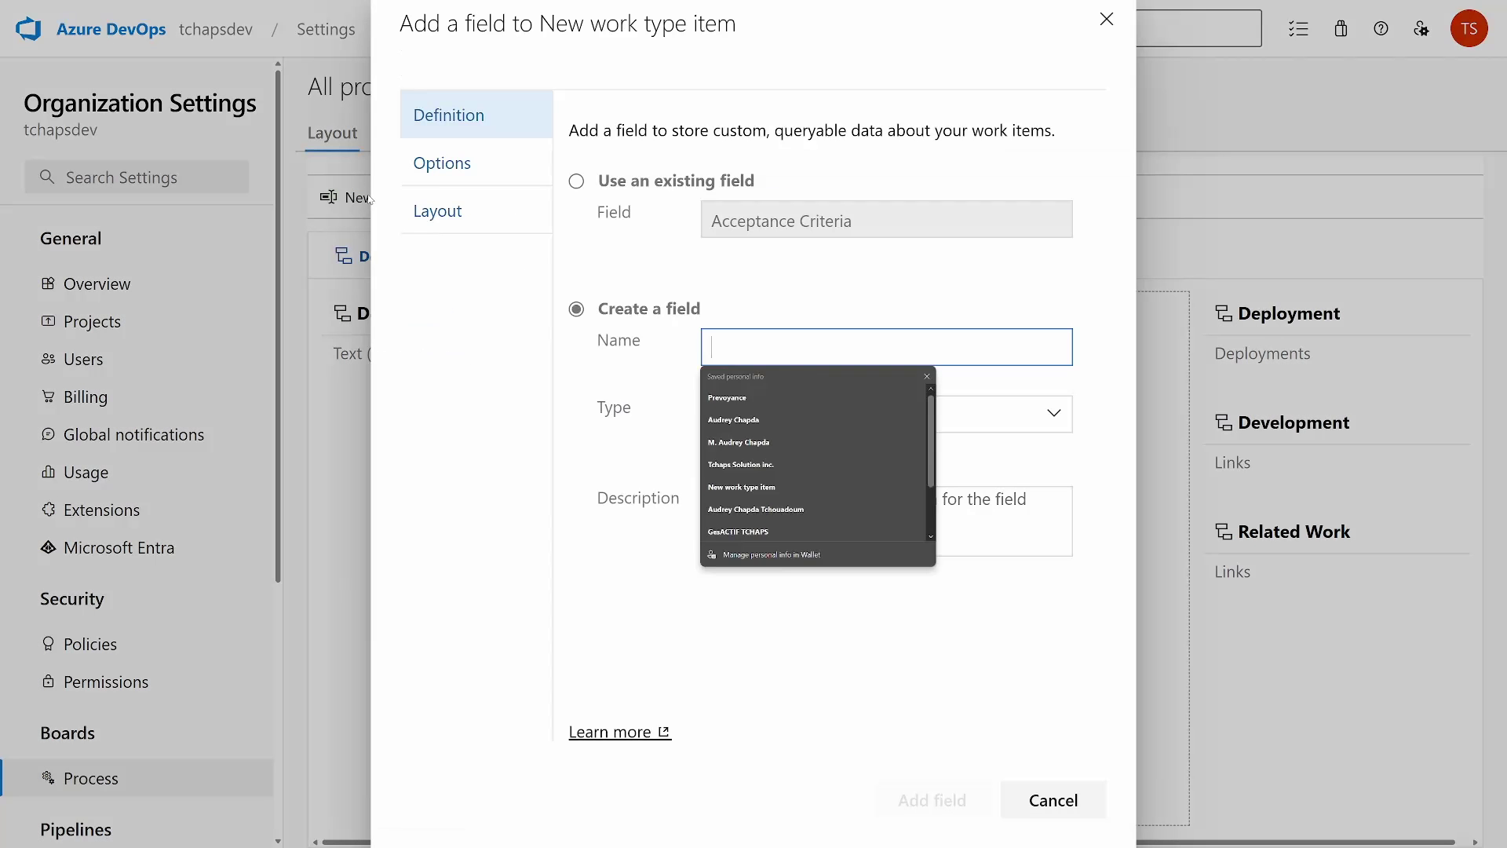
pyautogui.click(632, 192)
pyautogui.click(1068, 226)
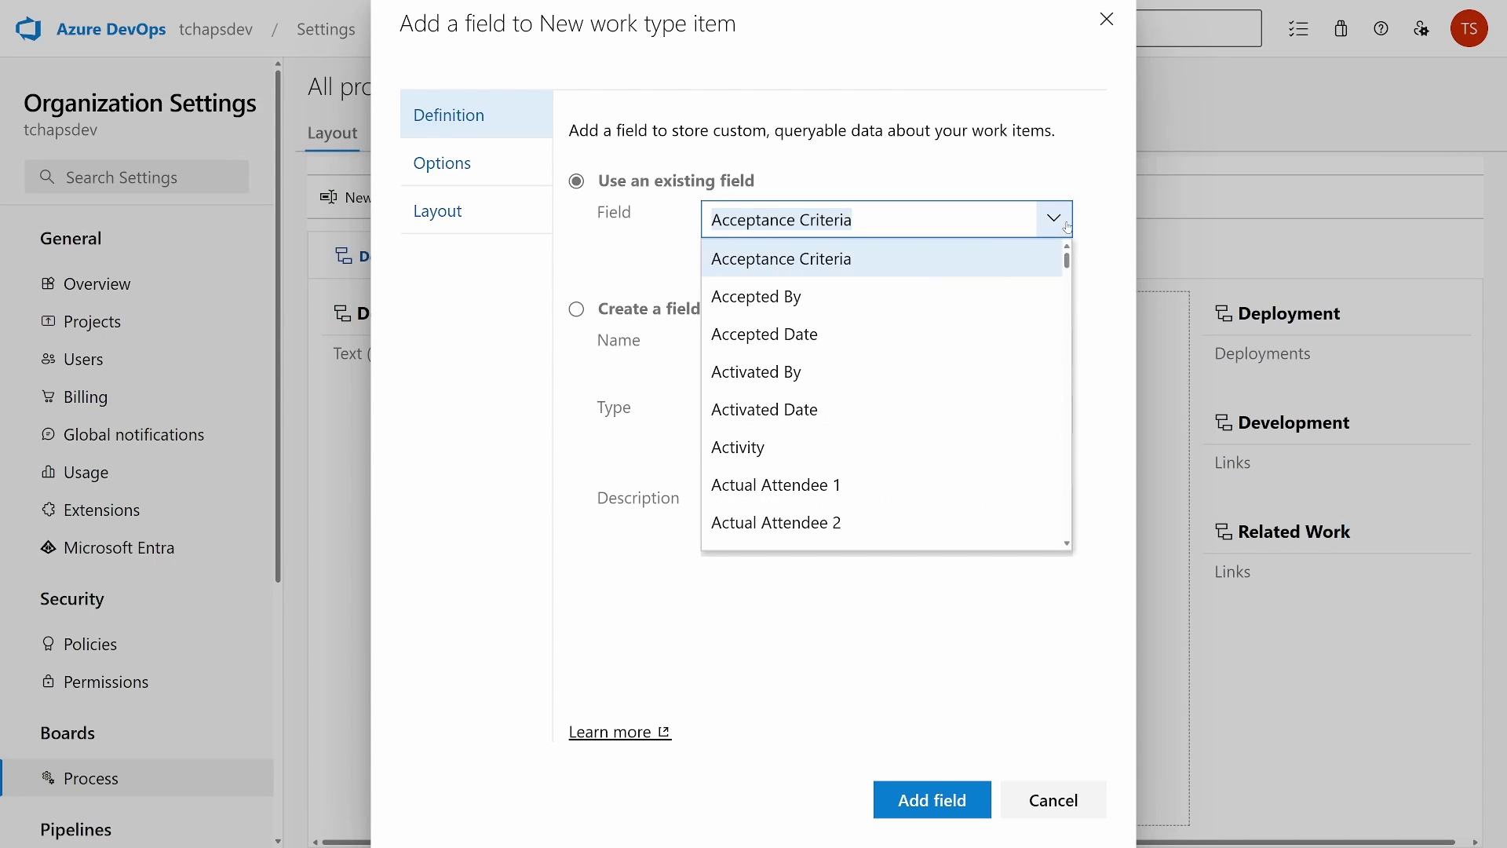
pyautogui.click(824, 271)
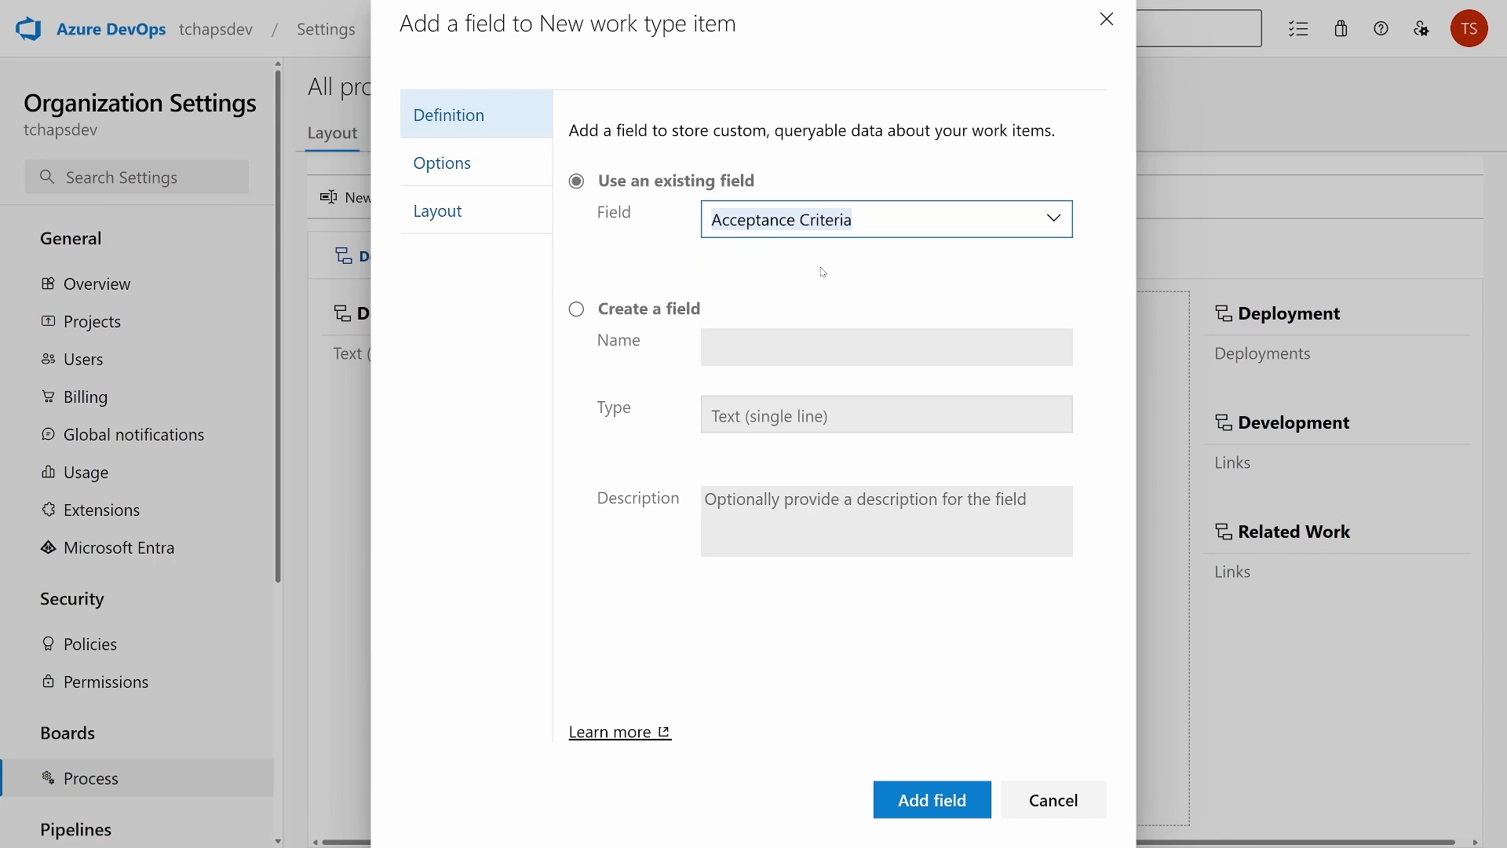
pyautogui.click(931, 801)
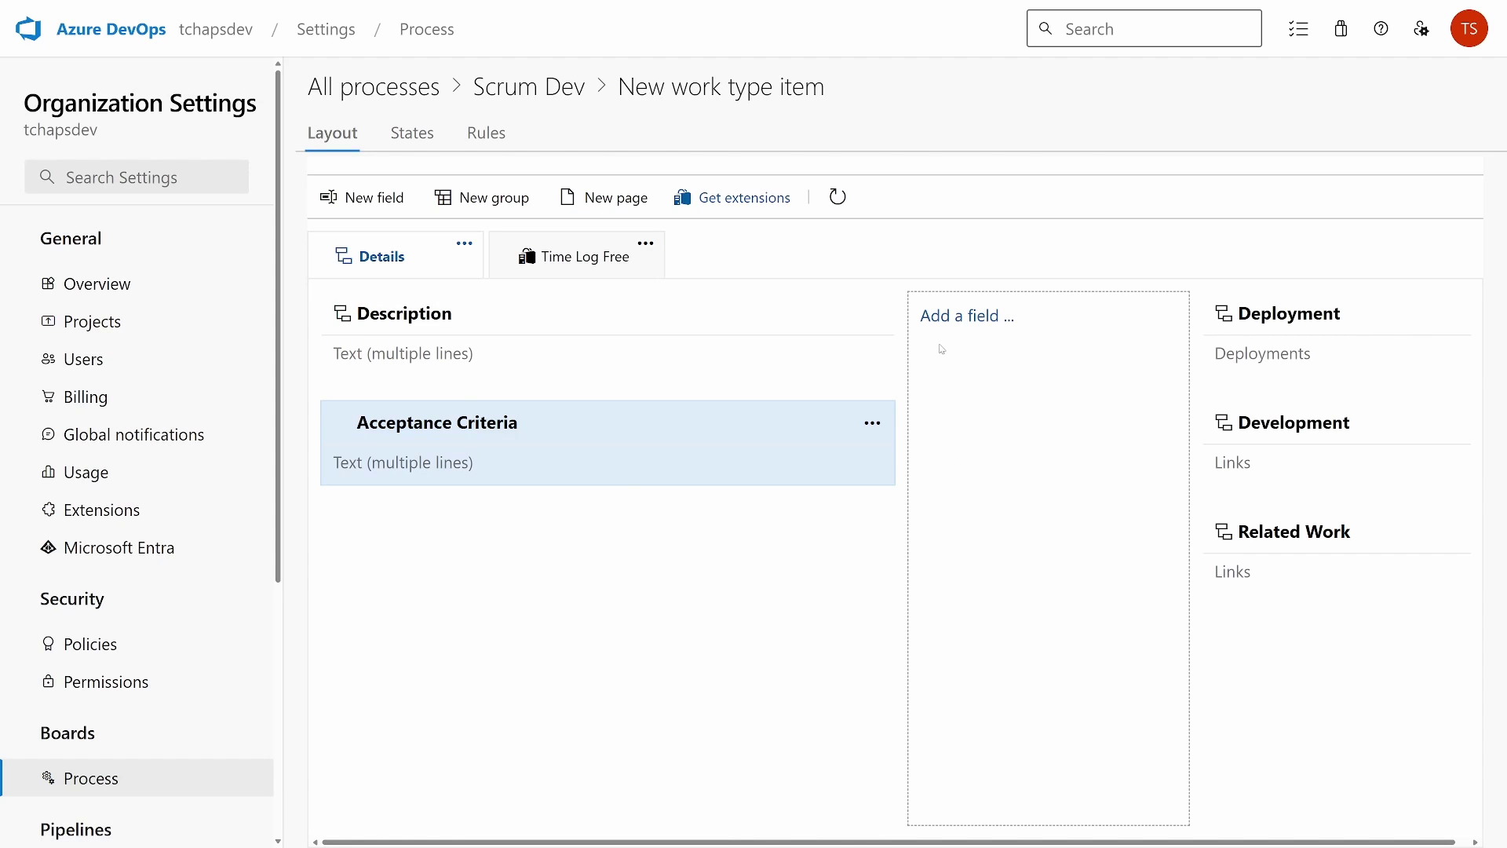
# Step: Add the existing Authorized Date field to the middle column of New work type item's layout
pyautogui.click(954, 324)
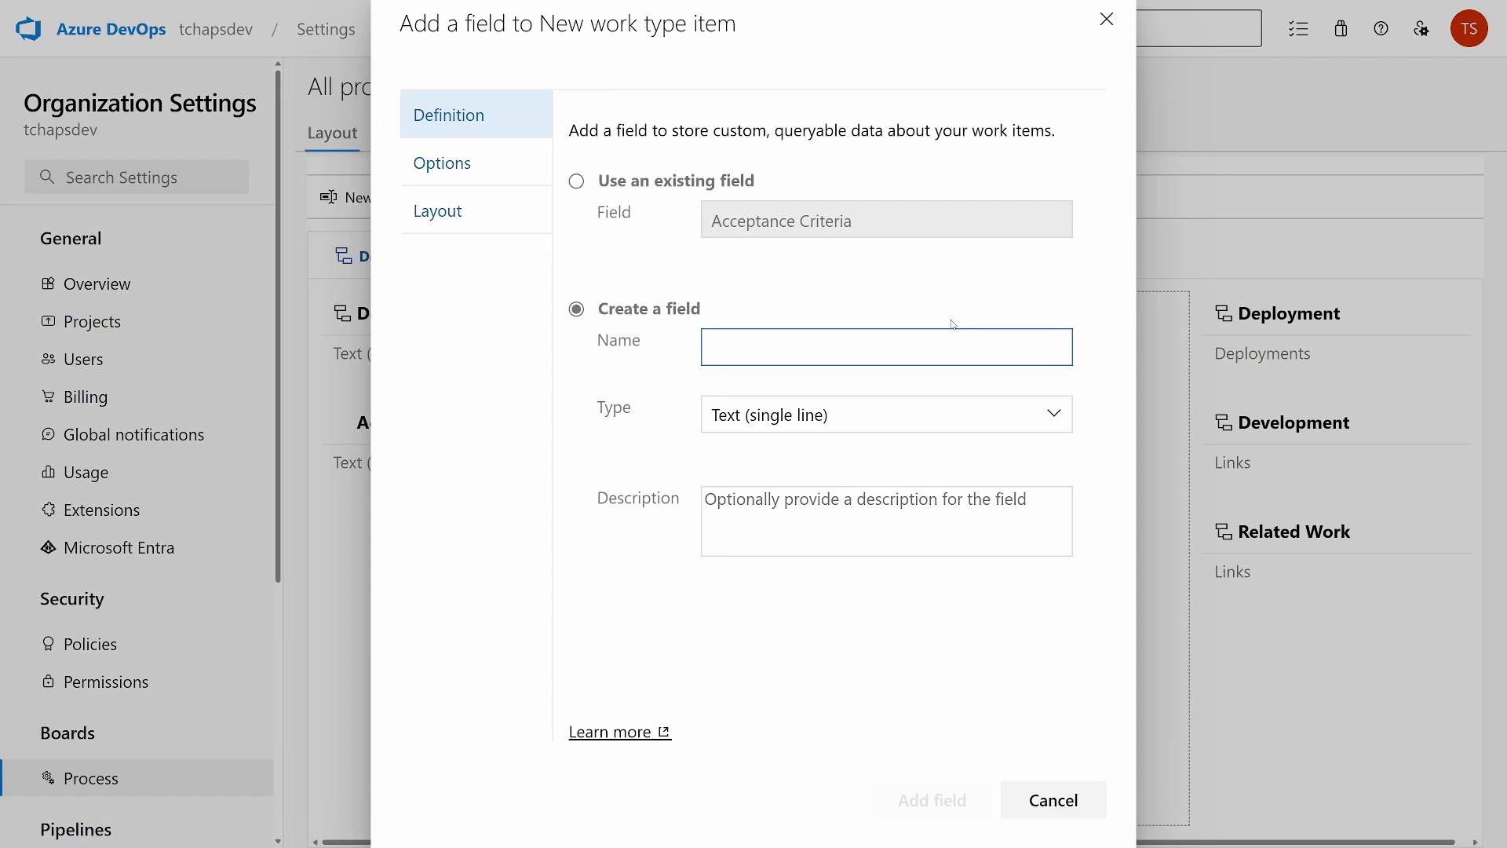
pyautogui.click(659, 188)
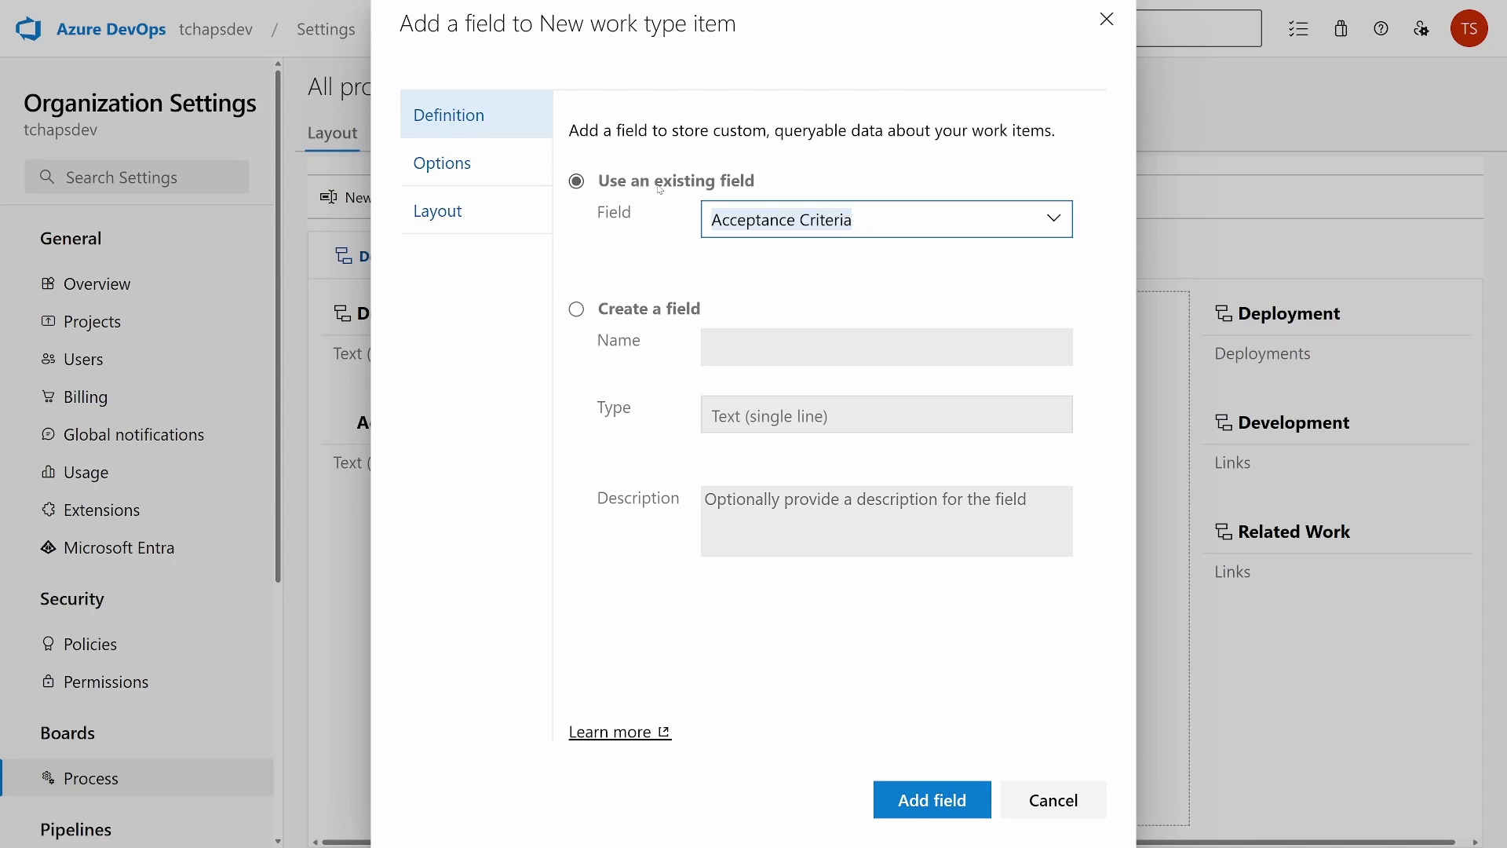
pyautogui.click(1051, 220)
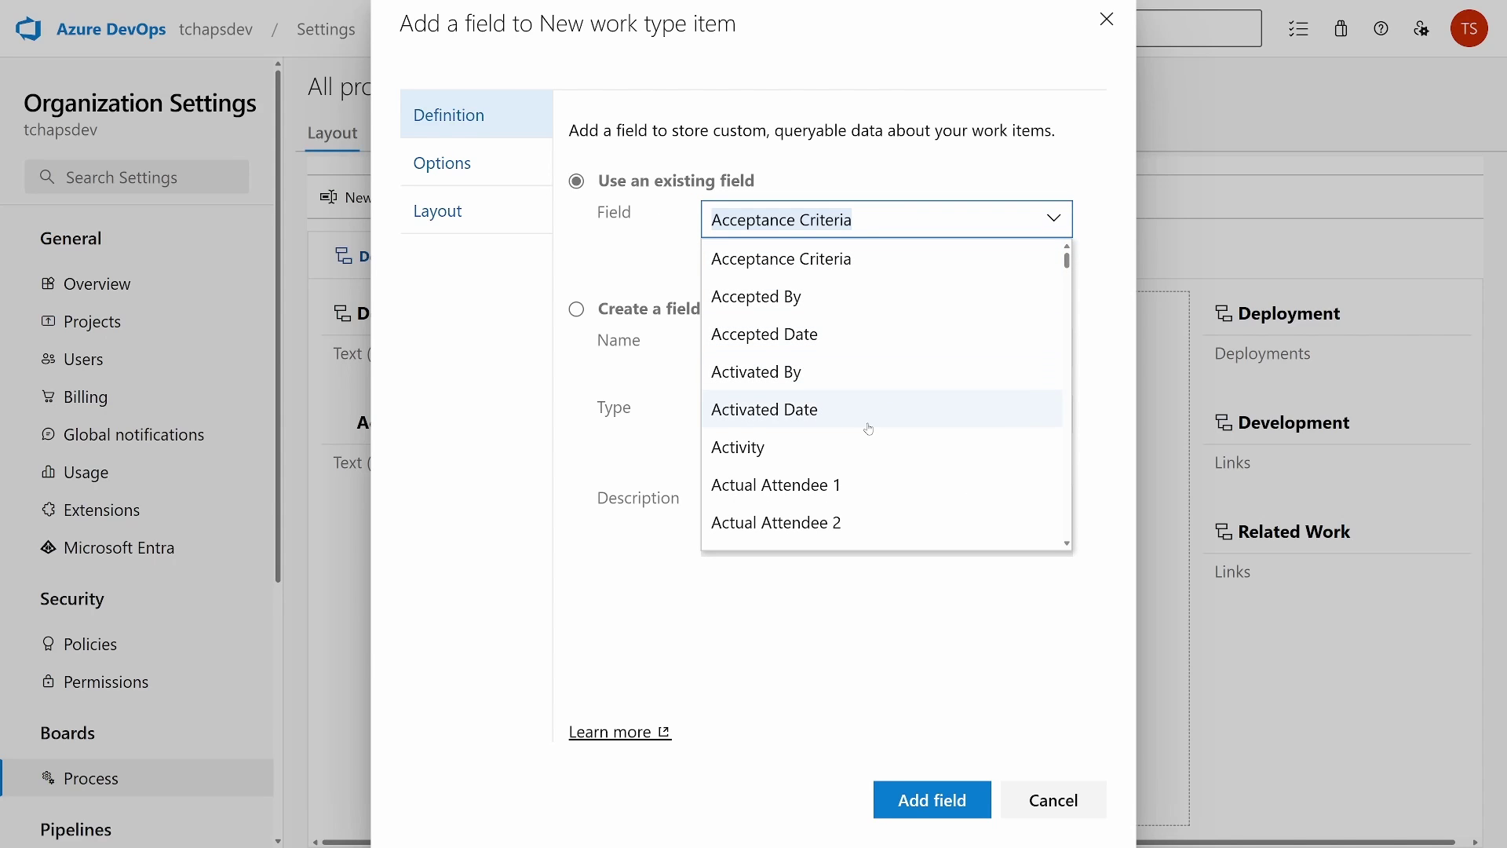
pyautogui.scroll(-5, 870, 429)
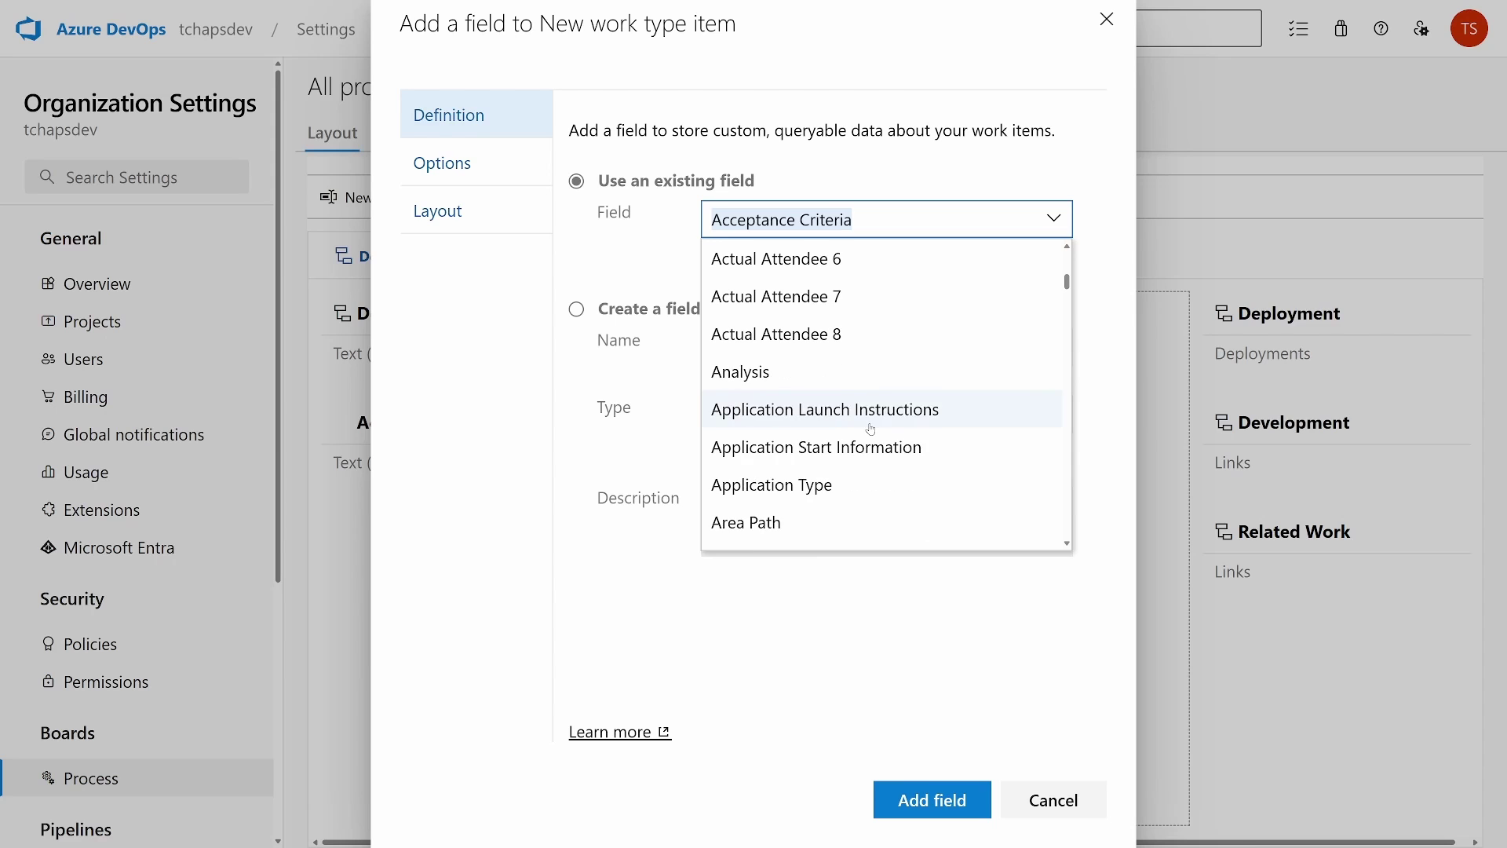
pyautogui.scroll(-3, 871, 430)
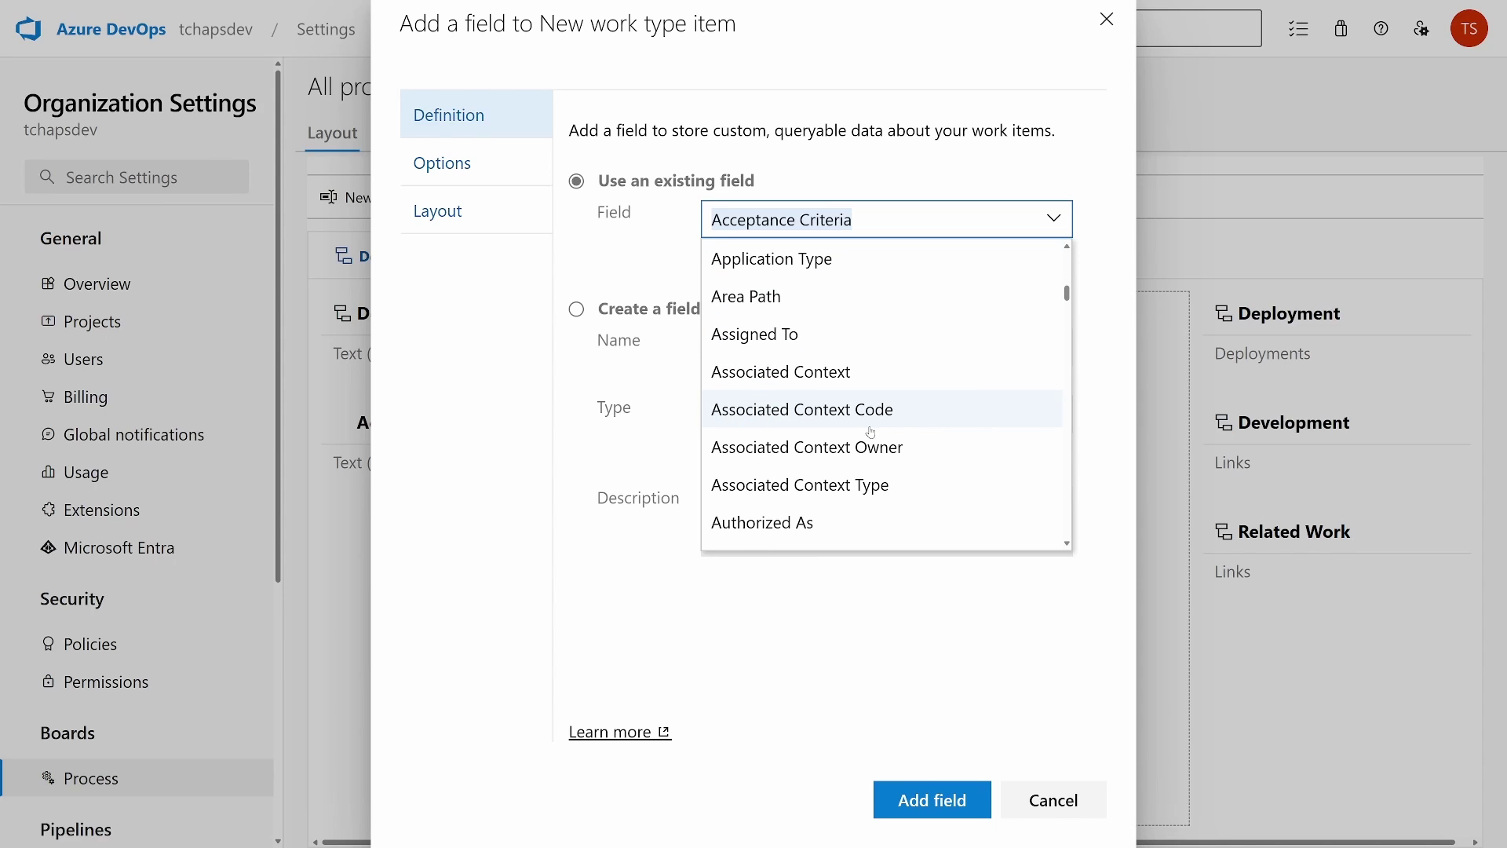
pyautogui.scroll(-2, 871, 433)
pyautogui.scroll(-3, 869, 430)
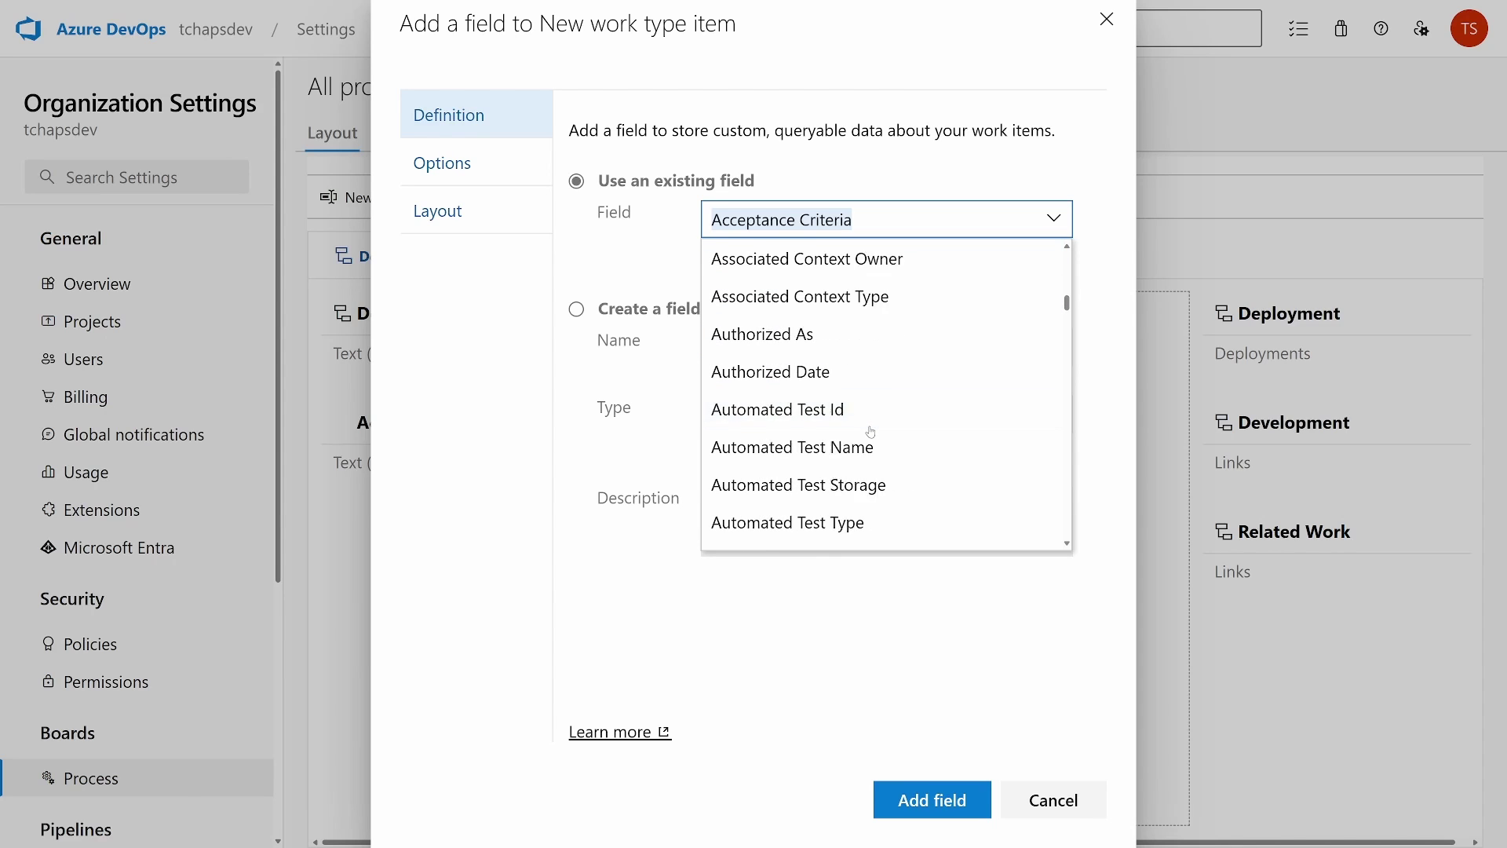
pyautogui.scroll(2, 856, 462)
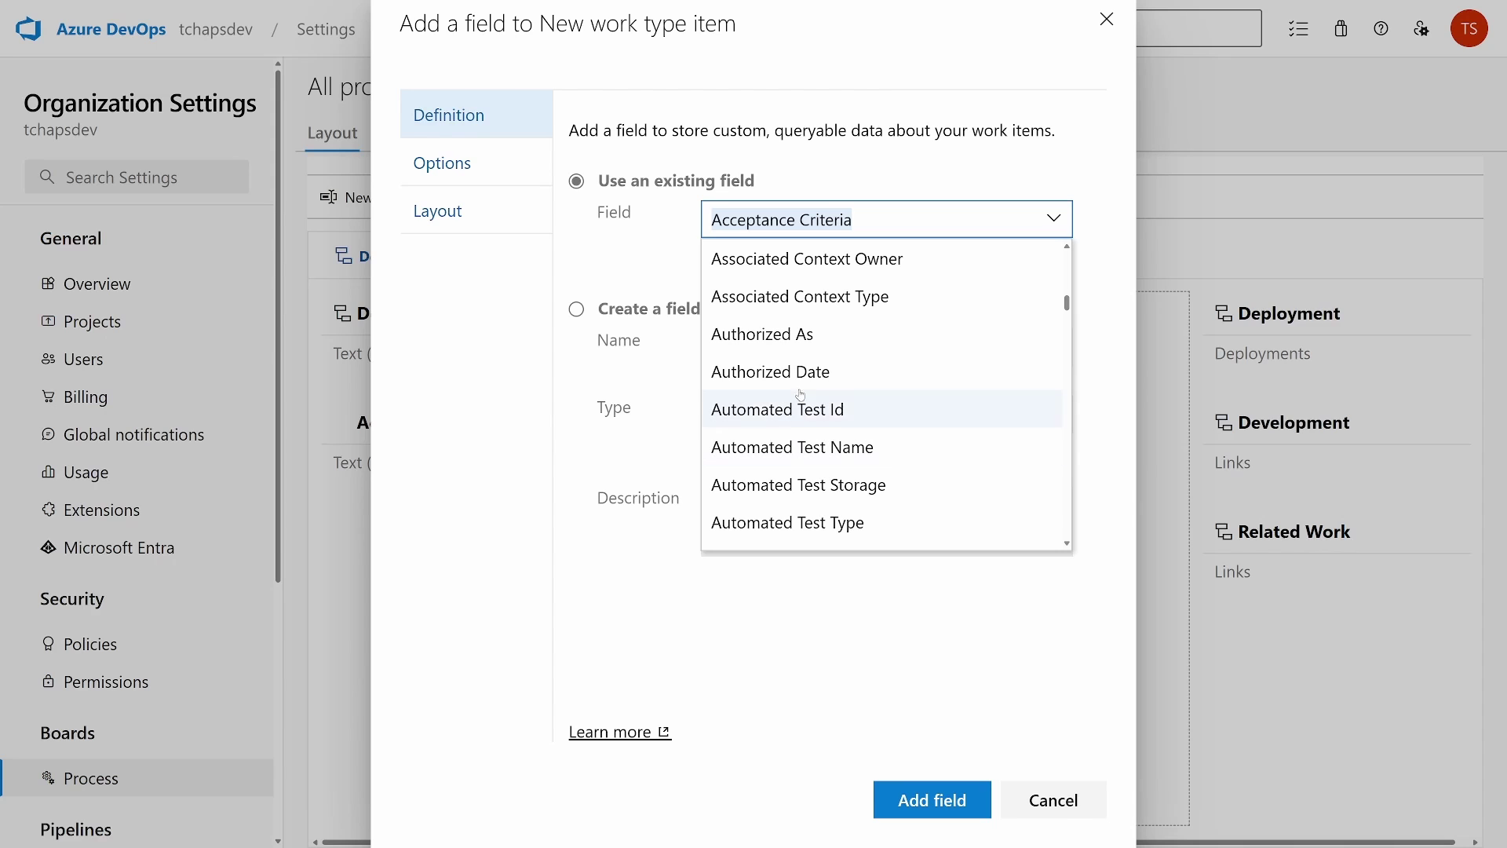
pyautogui.click(821, 378)
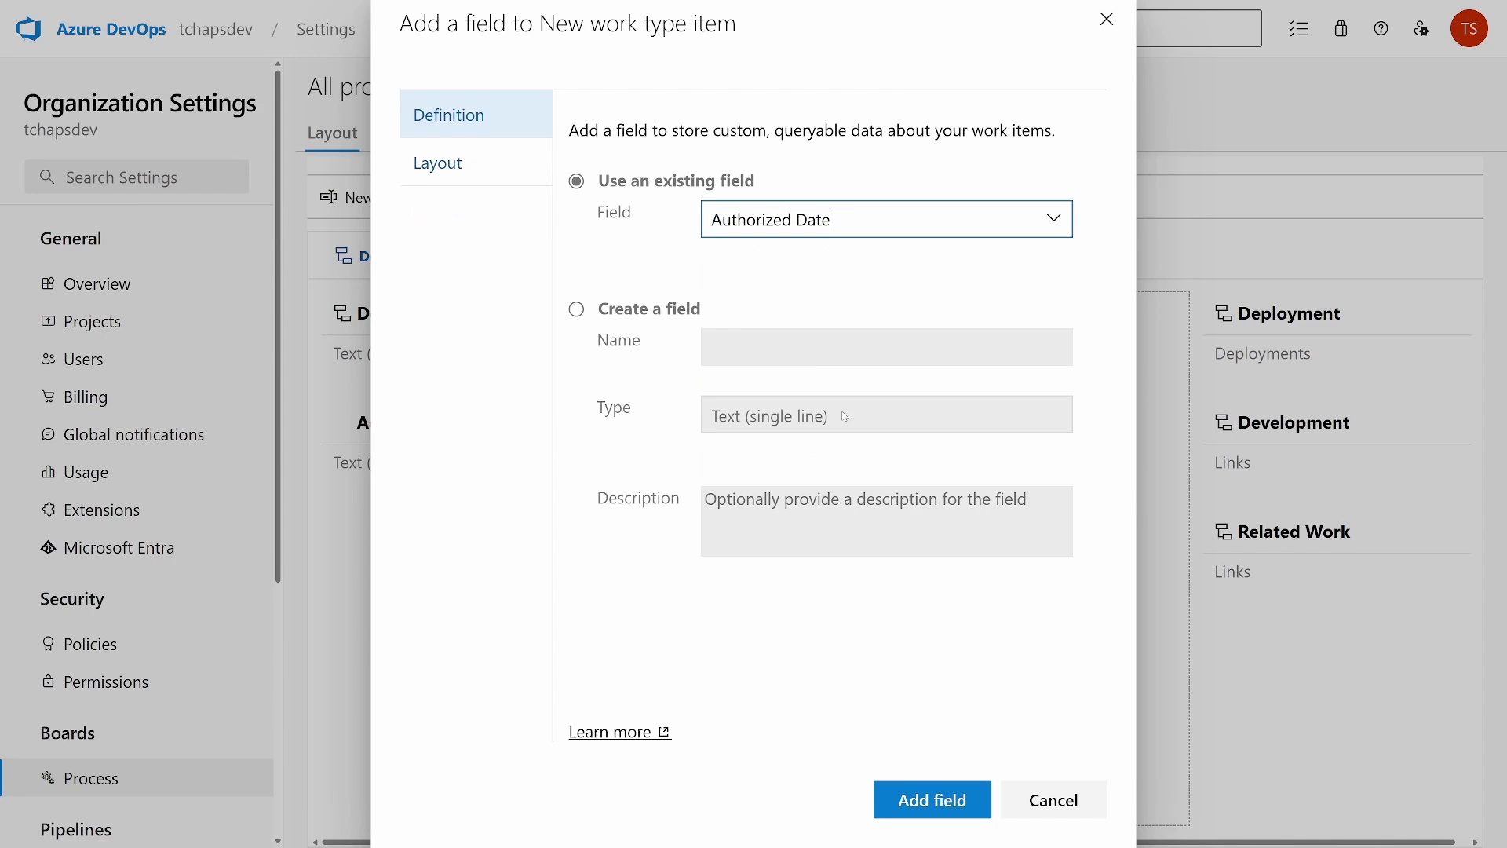
pyautogui.click(932, 800)
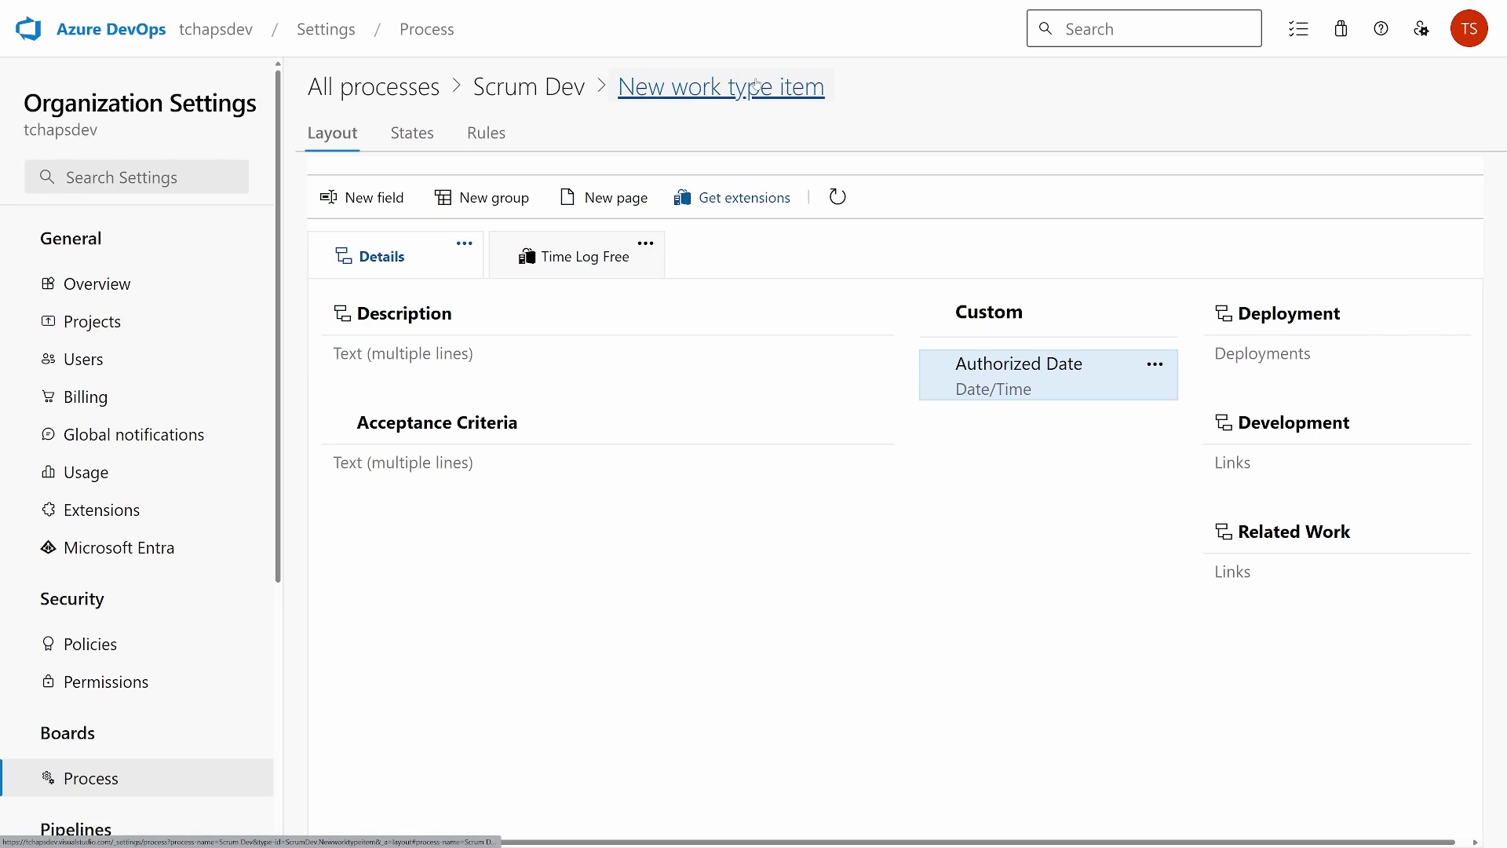
# Step: Return to Scrum Dev's work item types and view the editable properties of New work type item without changing them
pyautogui.click(525, 91)
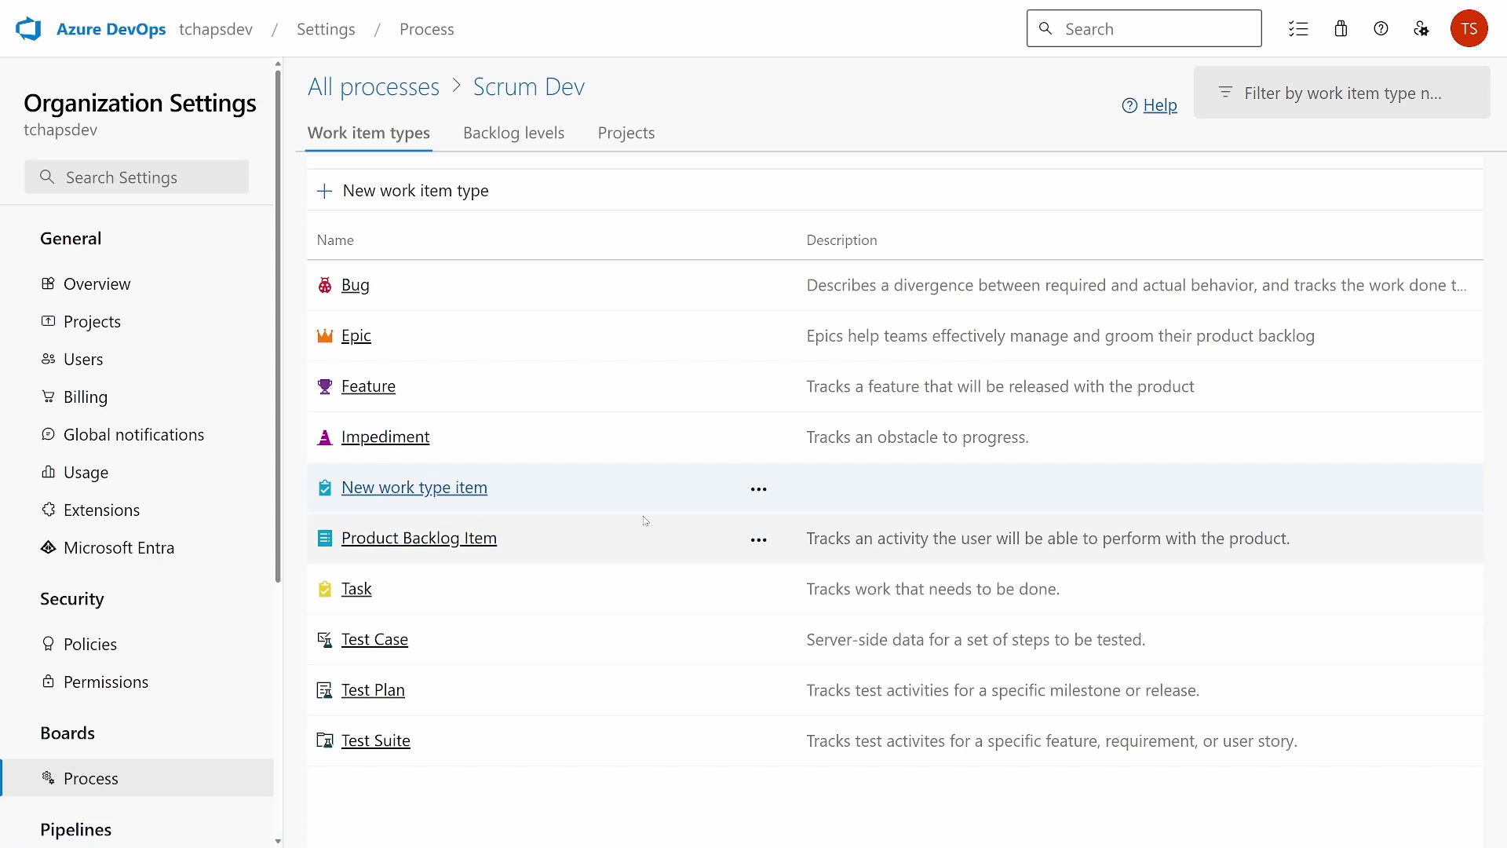
pyautogui.click(759, 489)
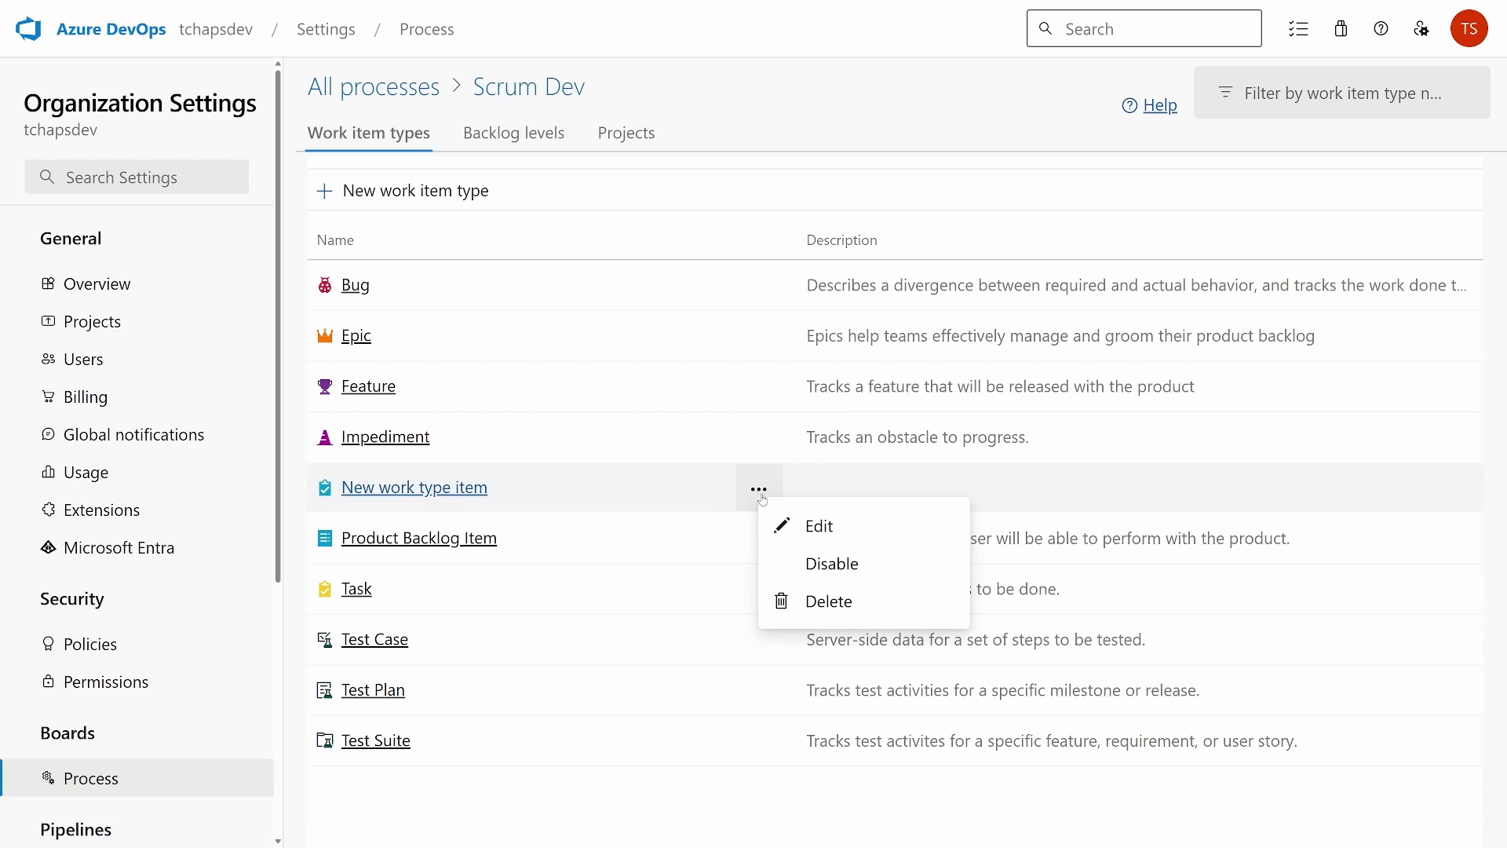
pyautogui.click(784, 525)
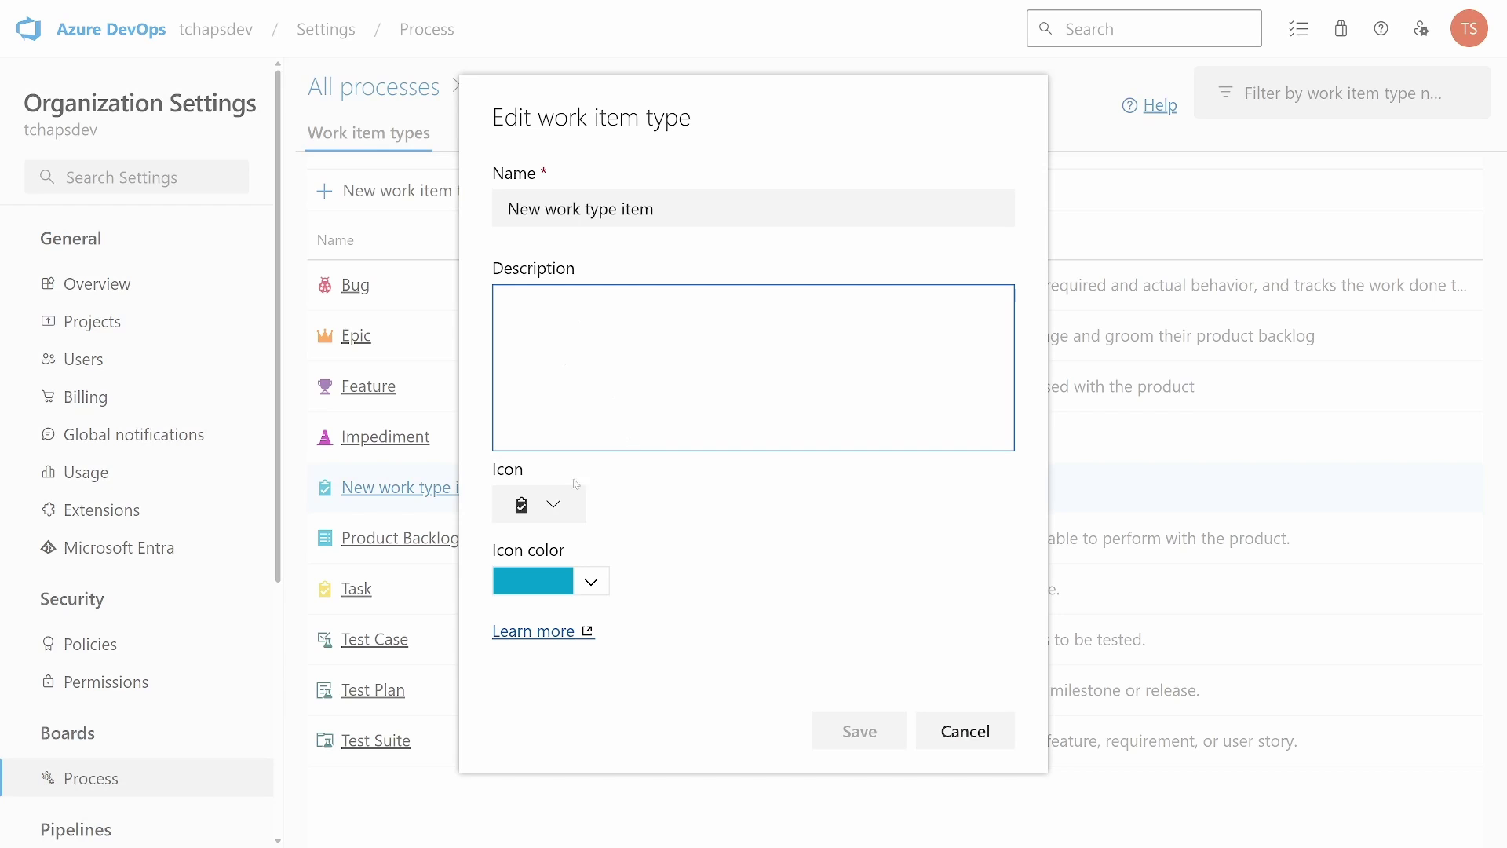
pyautogui.click(975, 735)
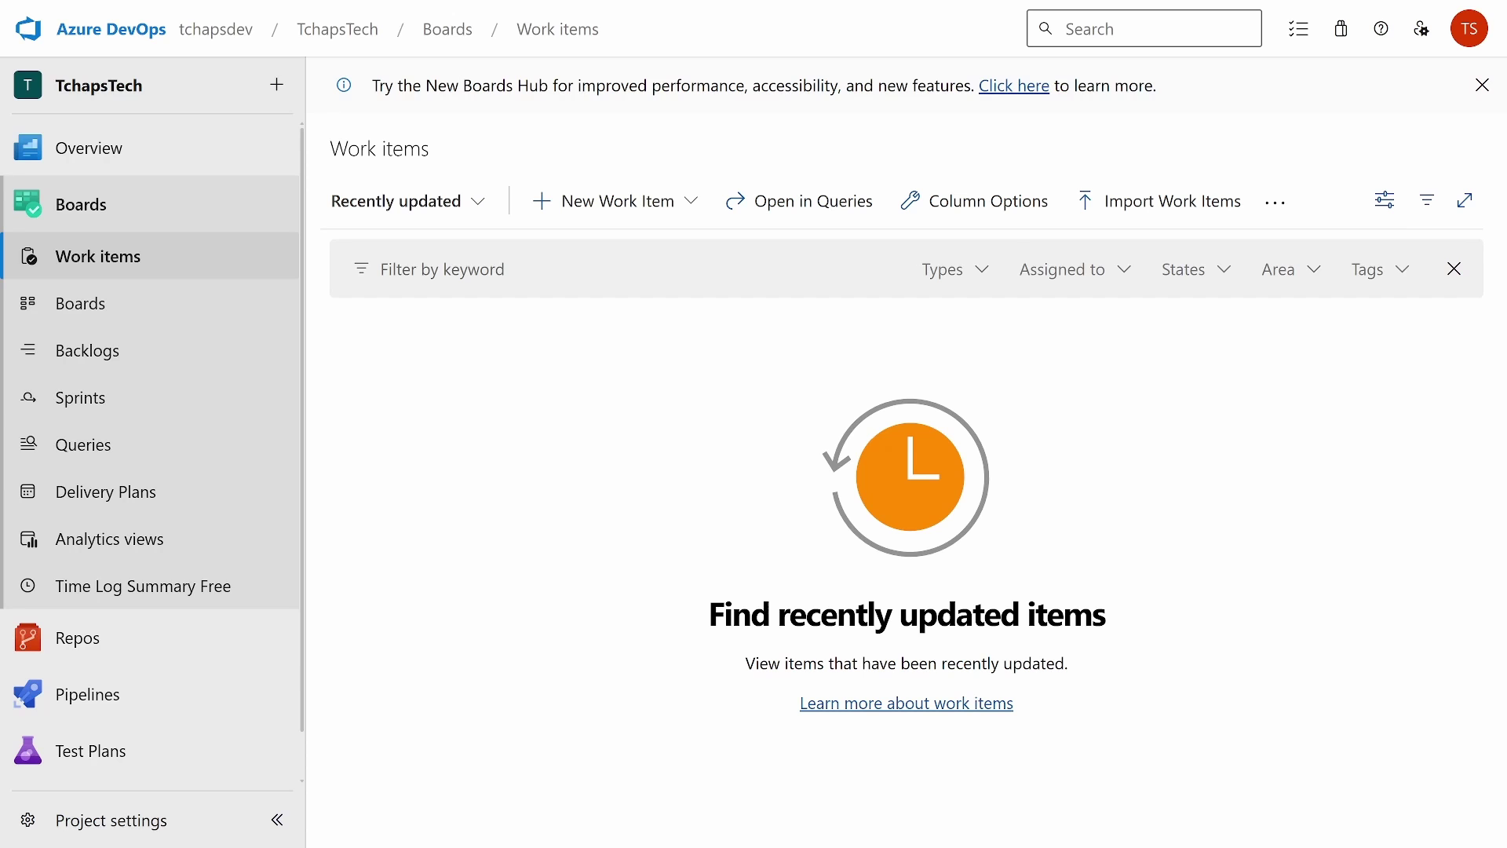
# Step: Examine the TchapsTech Team's sprint list and the type, assignee, state, area and tag filters for the project's work items
pyautogui.click(1259, 206)
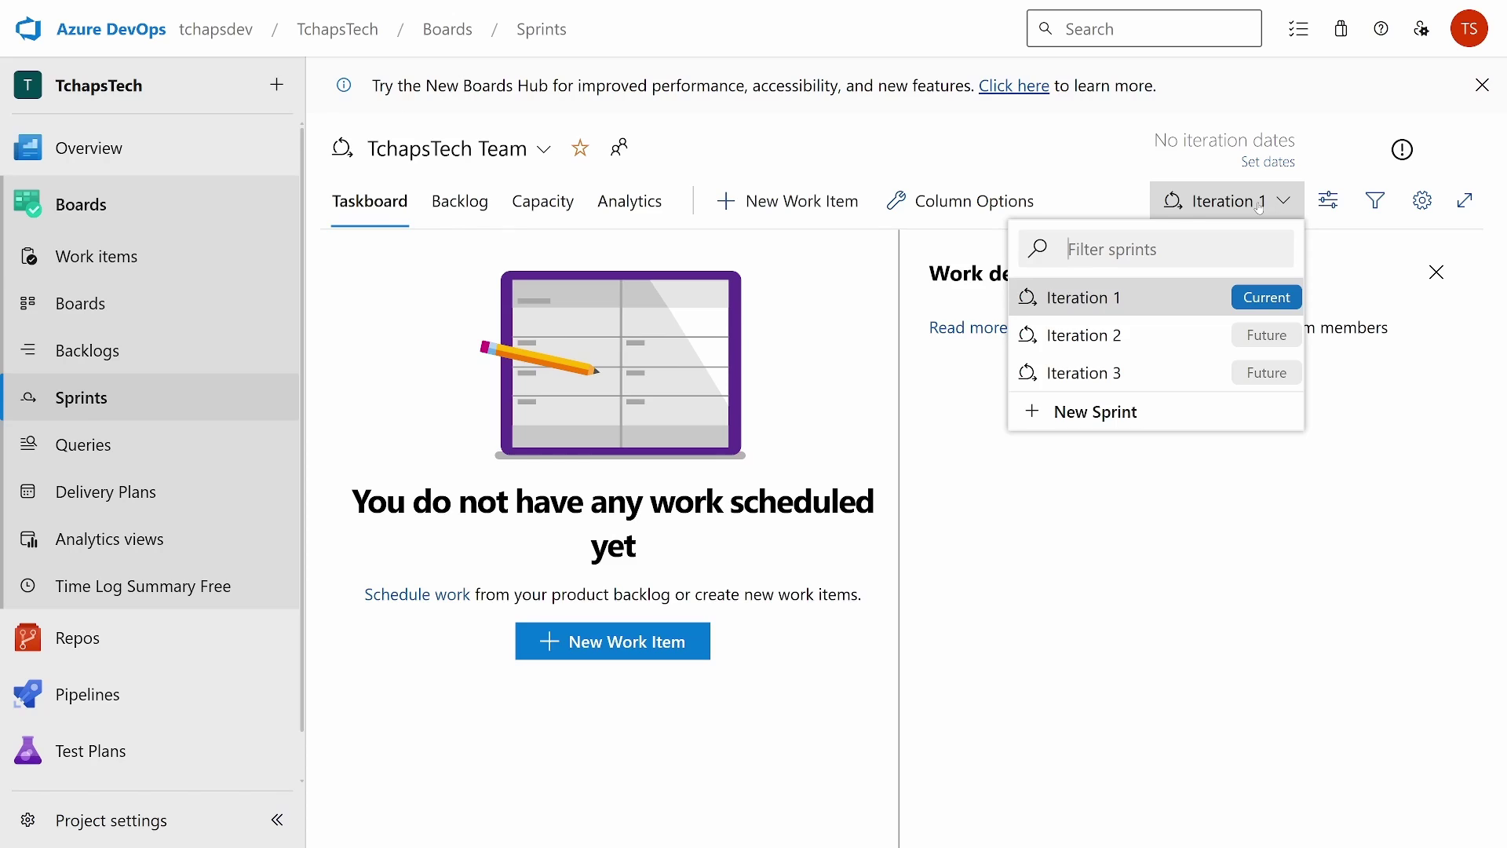
pyautogui.click(98, 257)
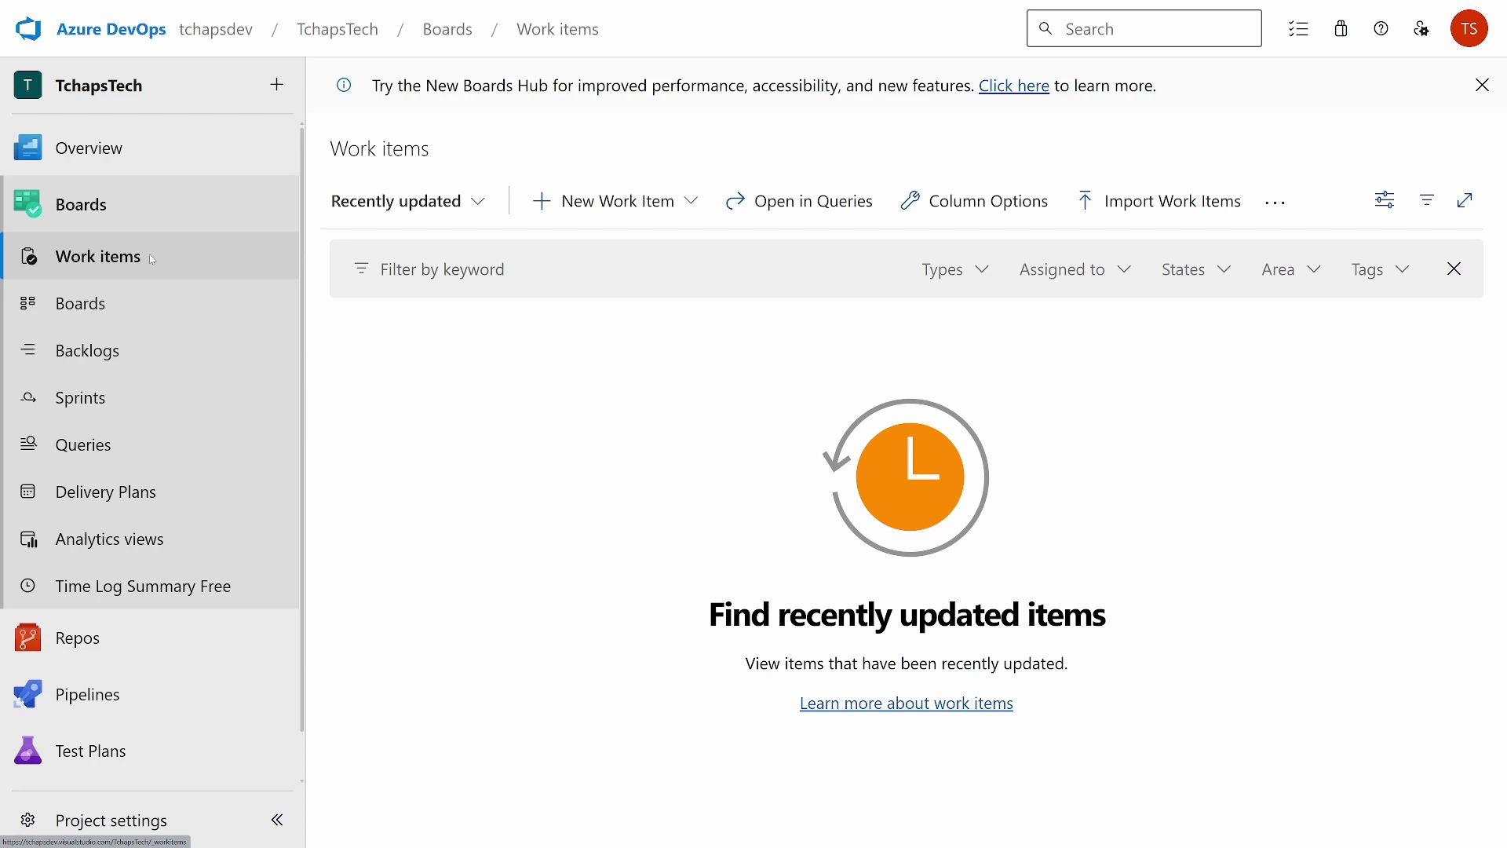
pyautogui.scroll(-1, 152, 260)
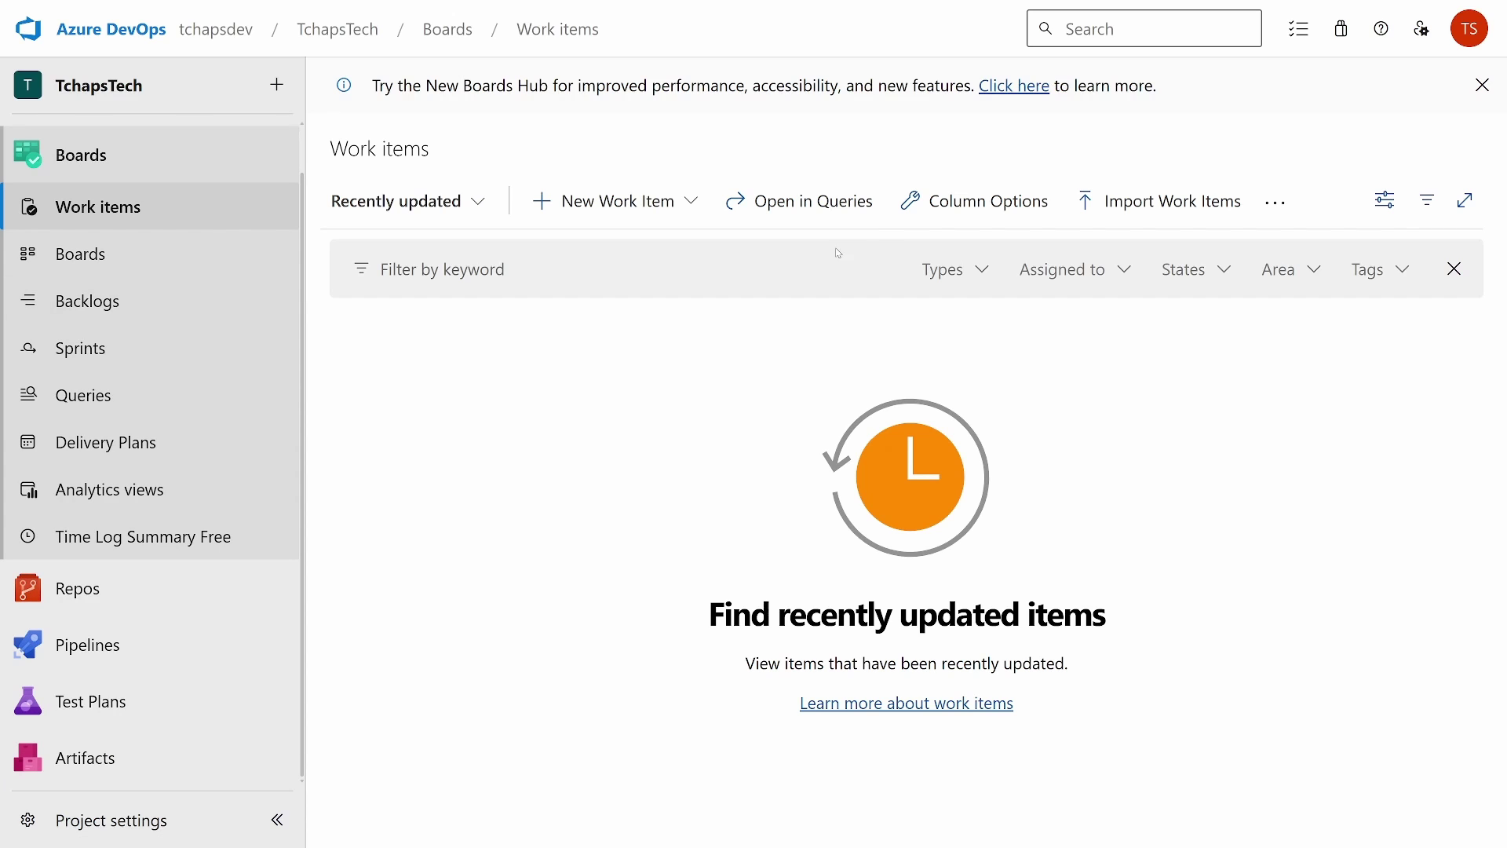
pyautogui.click(983, 279)
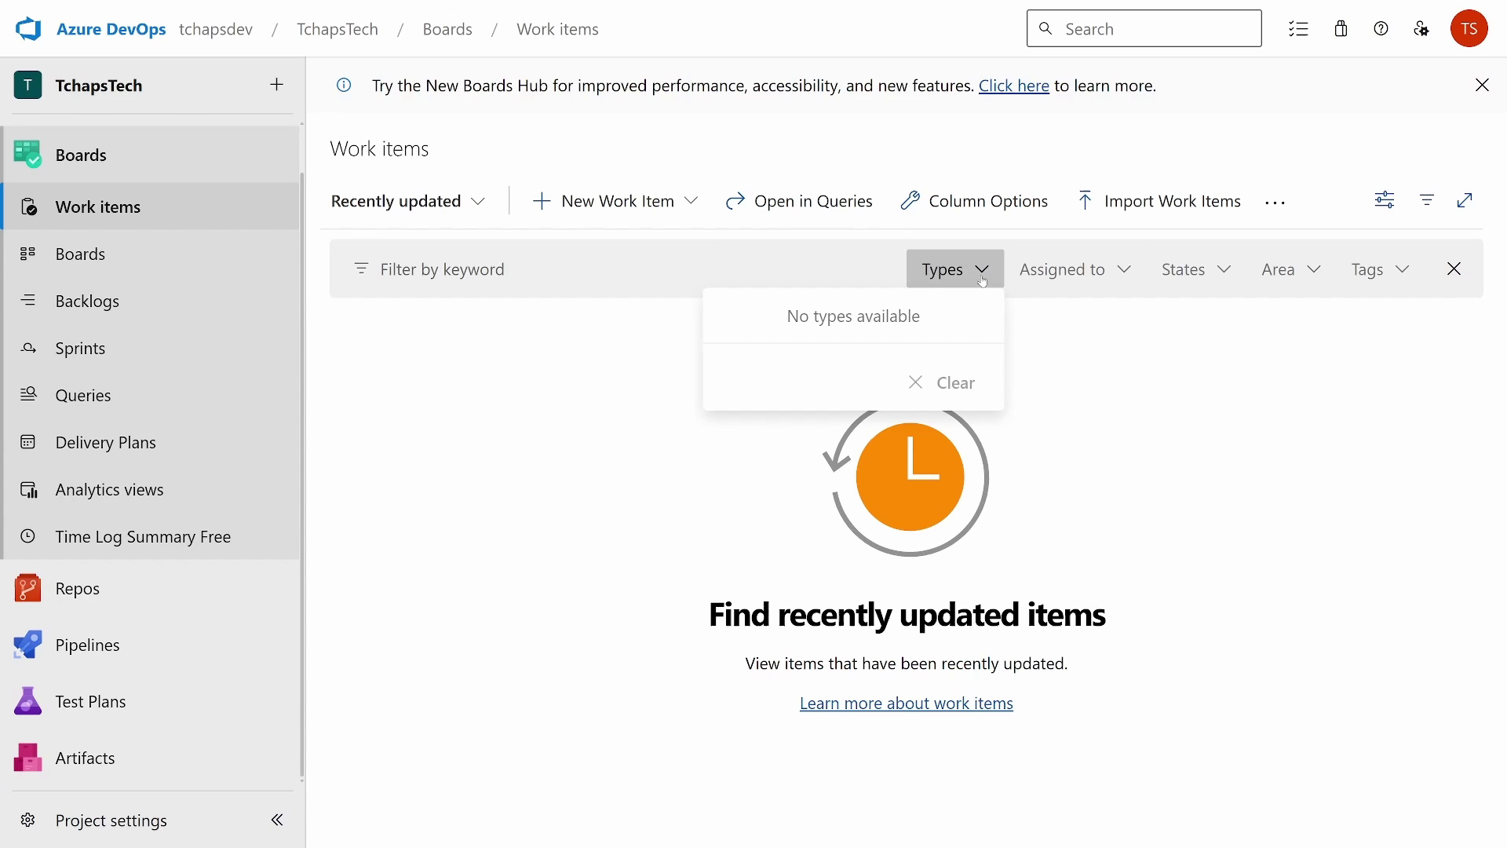
pyautogui.click(1085, 275)
pyautogui.click(1206, 273)
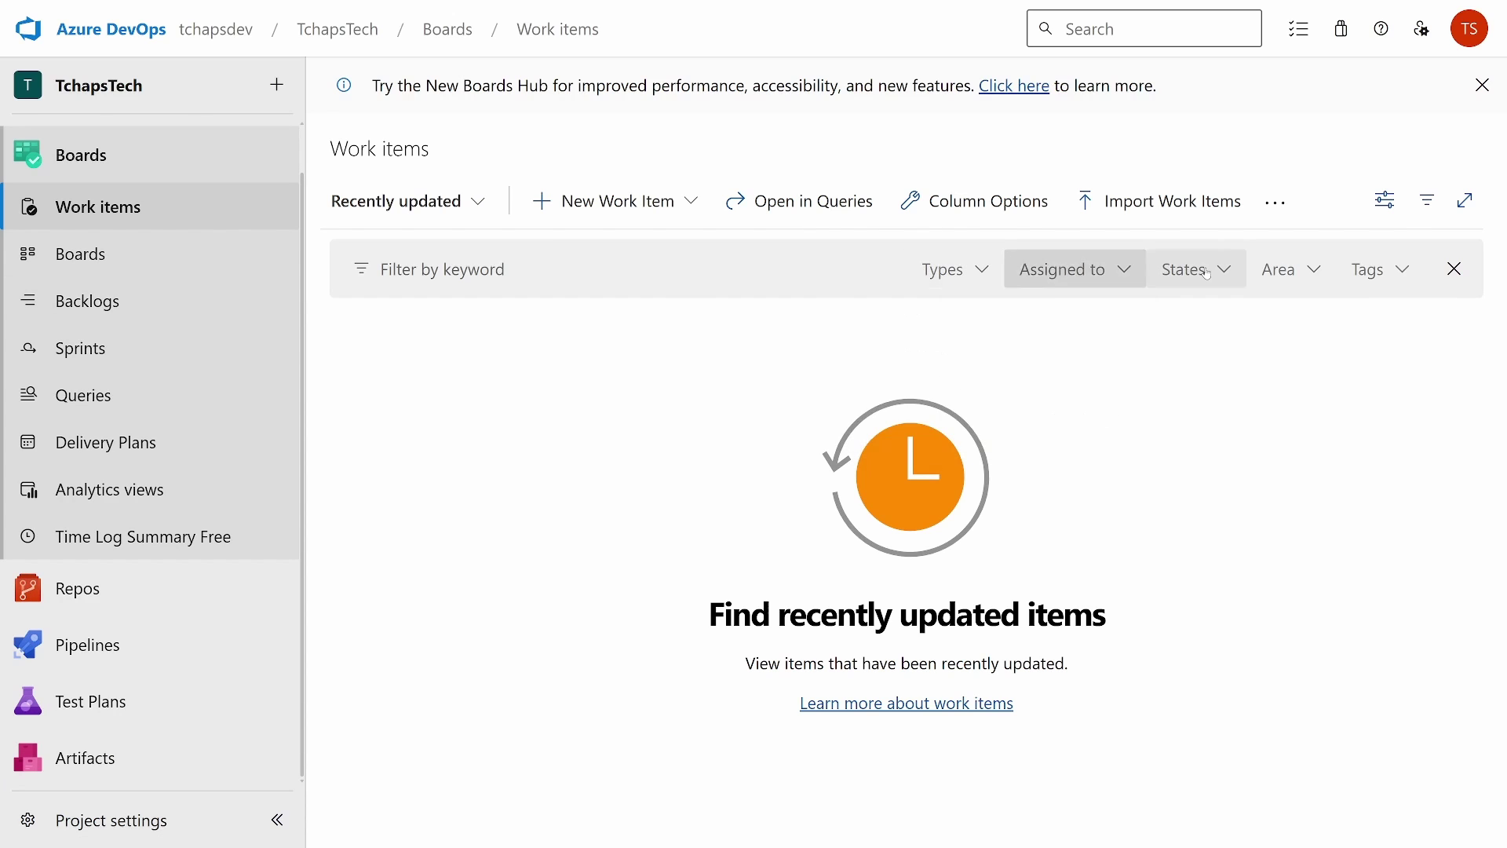
pyautogui.click(1287, 270)
pyautogui.click(1379, 271)
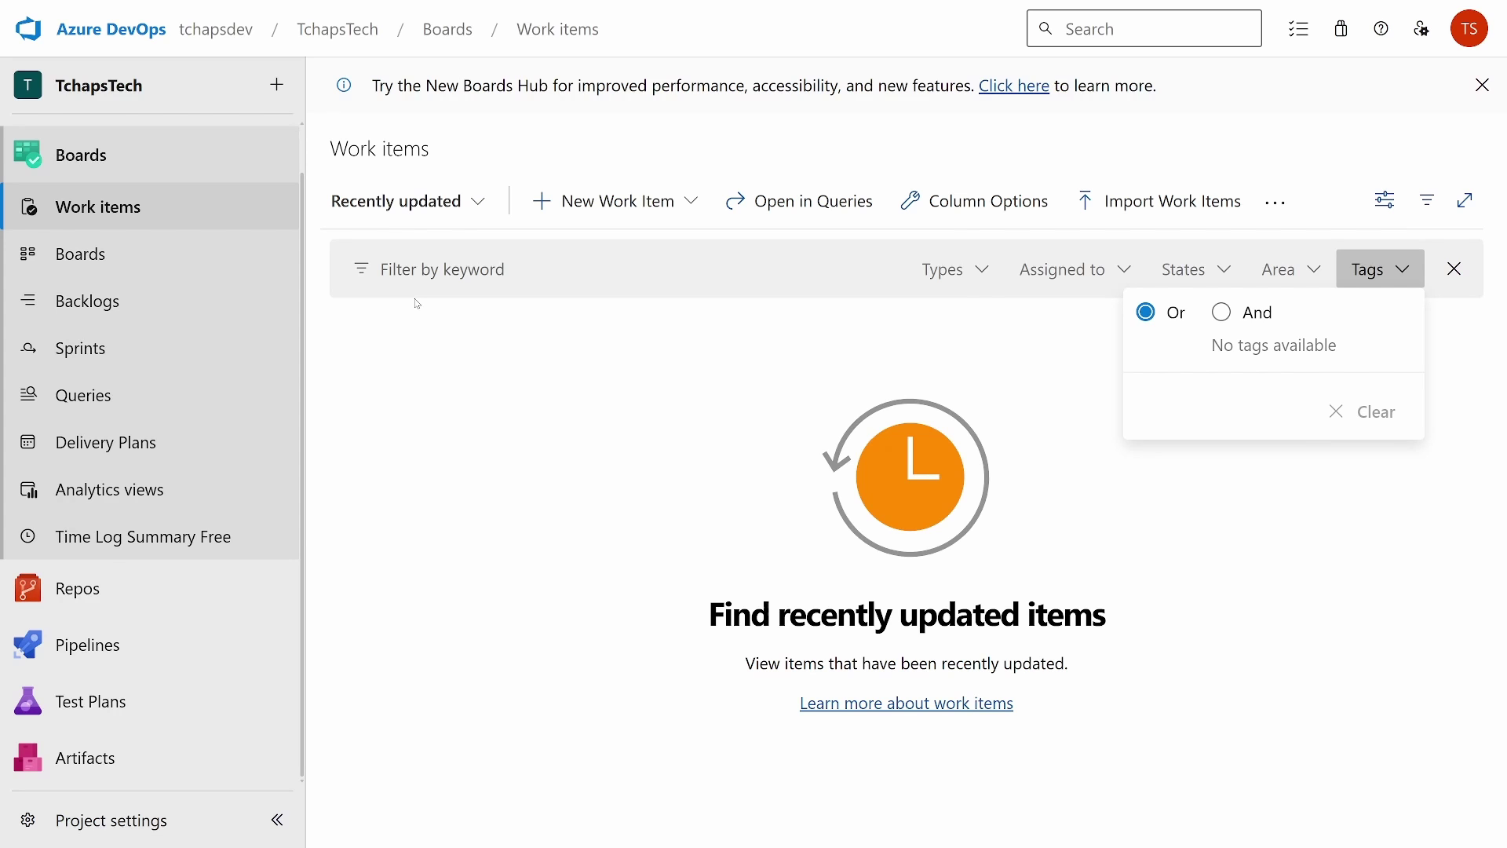
pyautogui.click(87, 300)
pyautogui.click(95, 252)
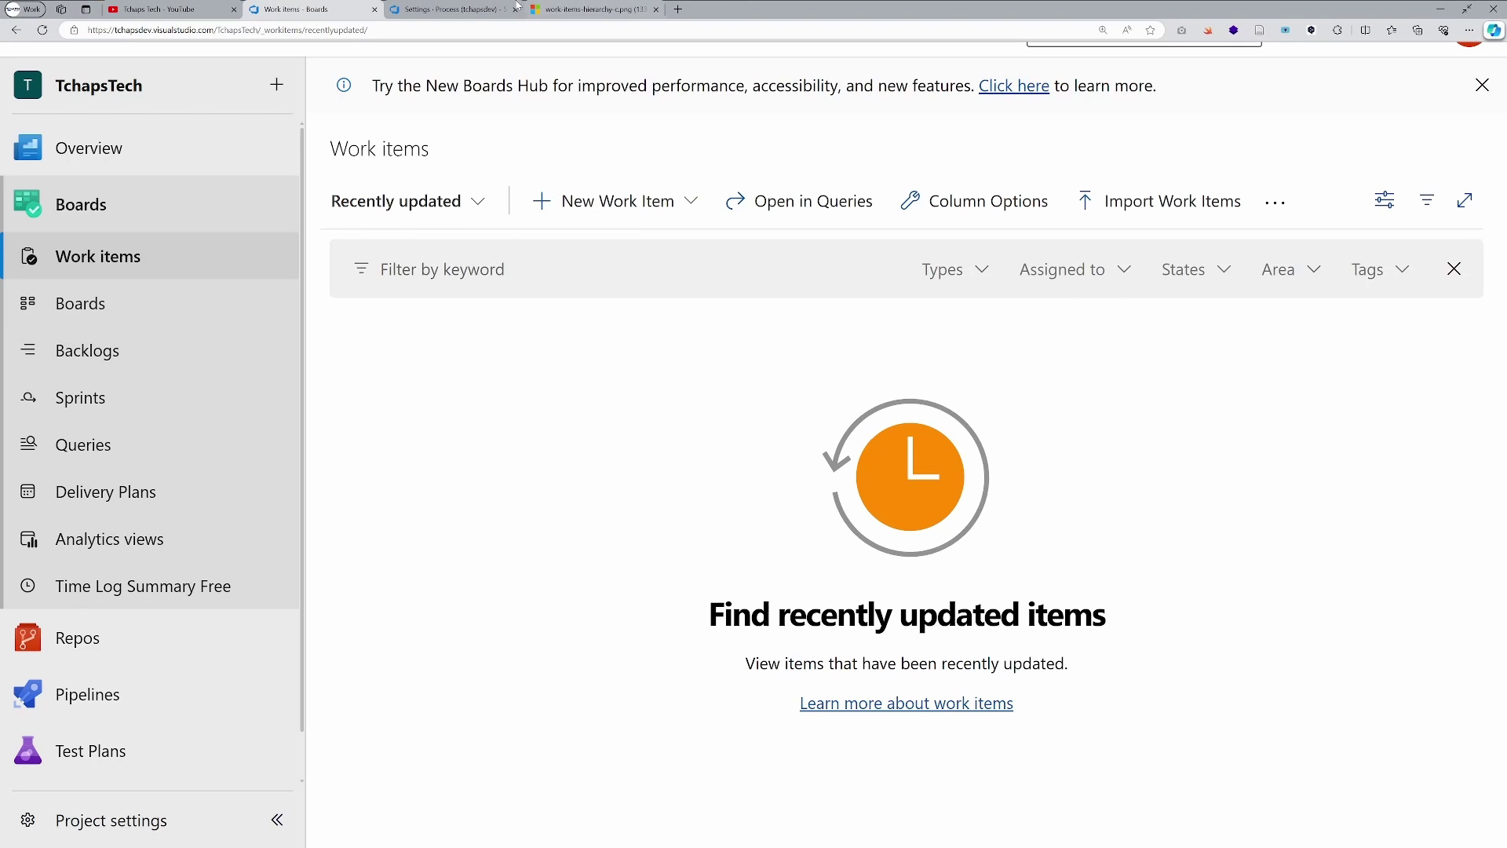
# Step: View the work item hierarchy diagram showing epic, feature, user story and task levels
pyautogui.click(512, 7)
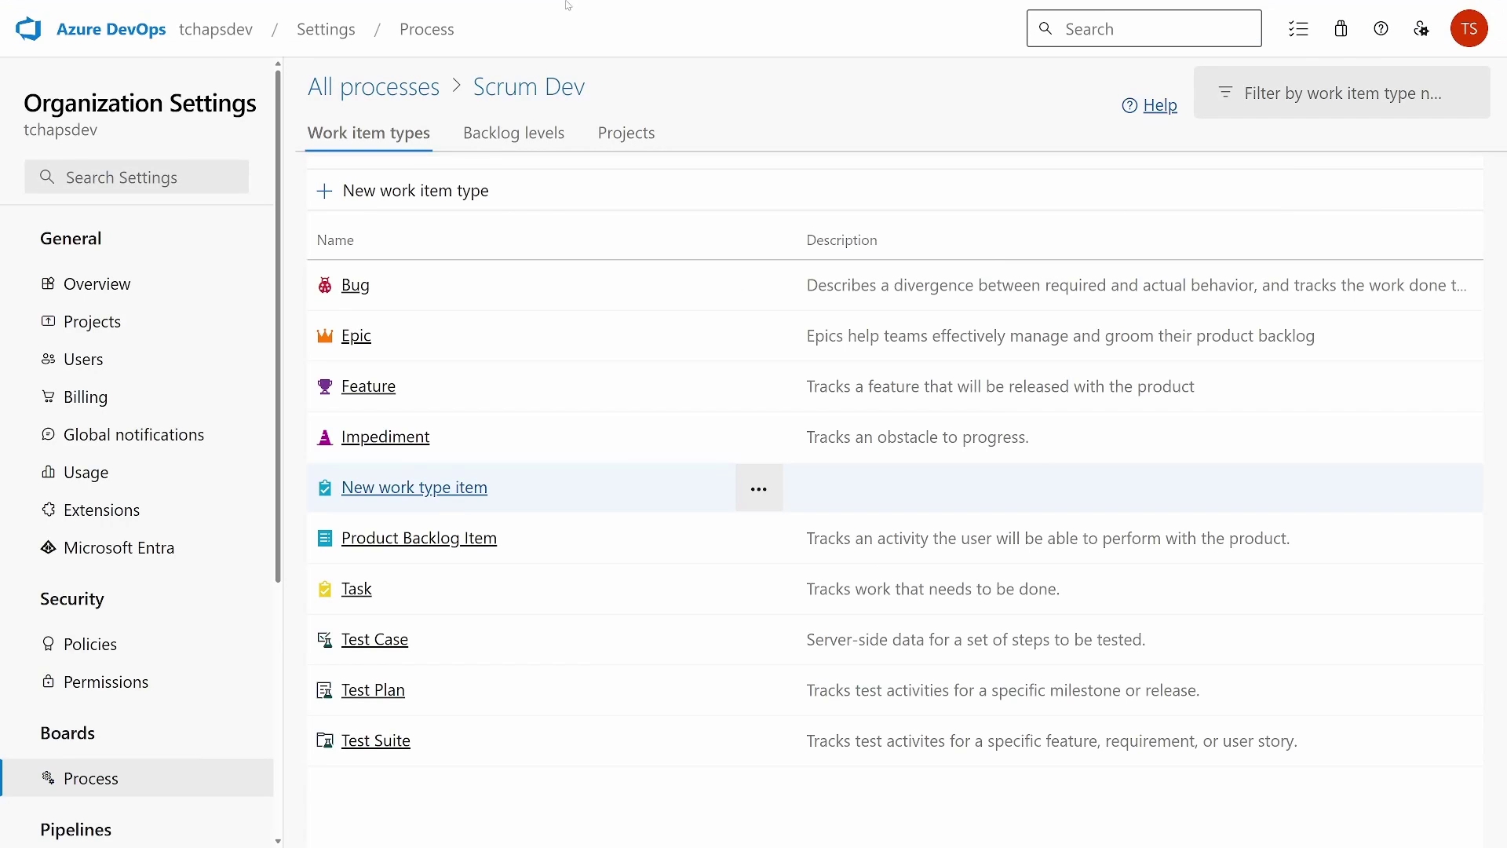
pyautogui.click(602, 8)
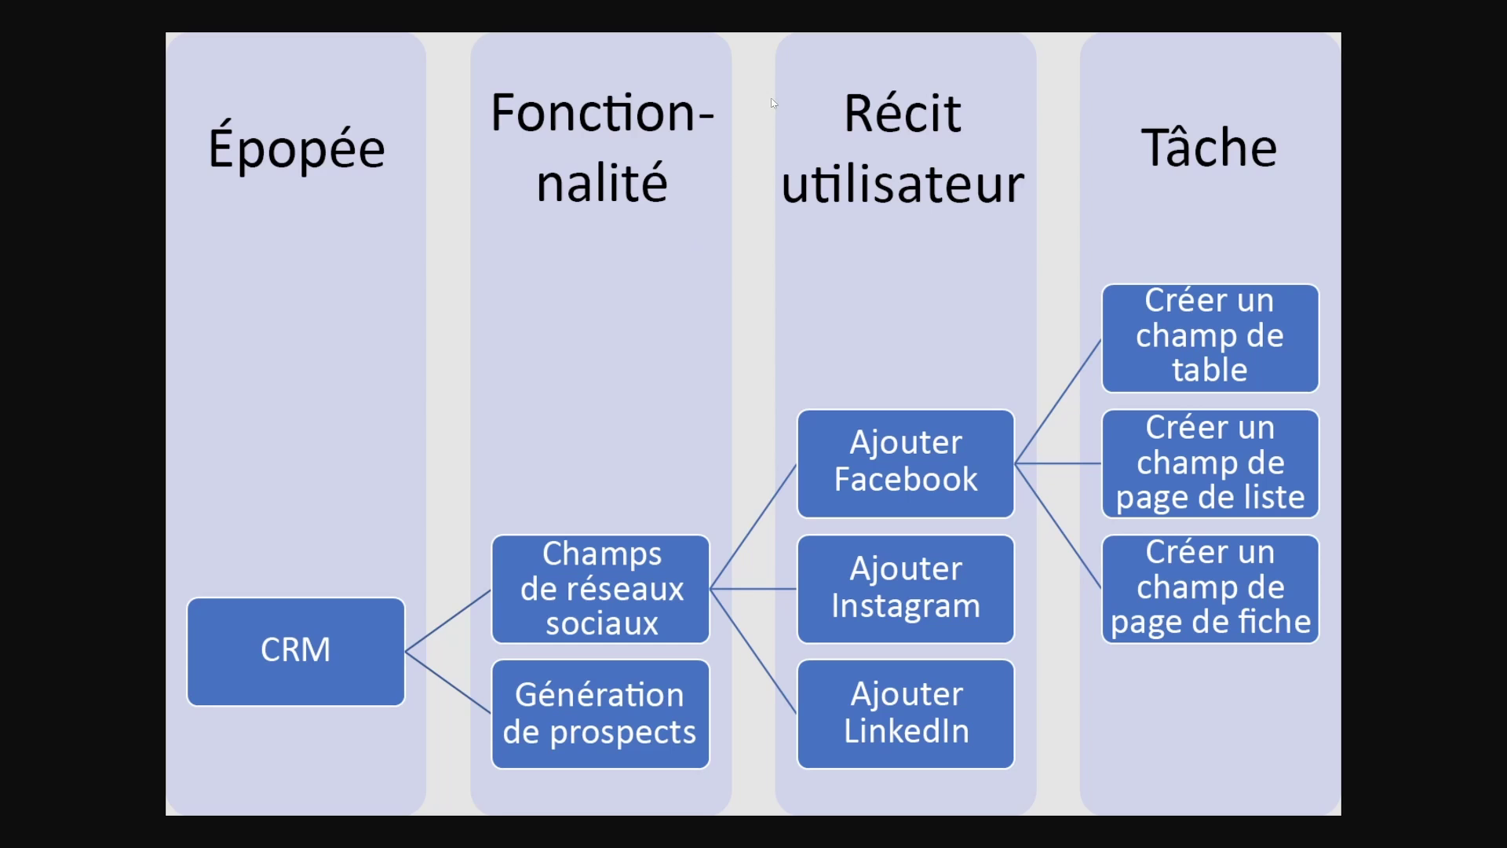
pyautogui.moveTo(823, 5)
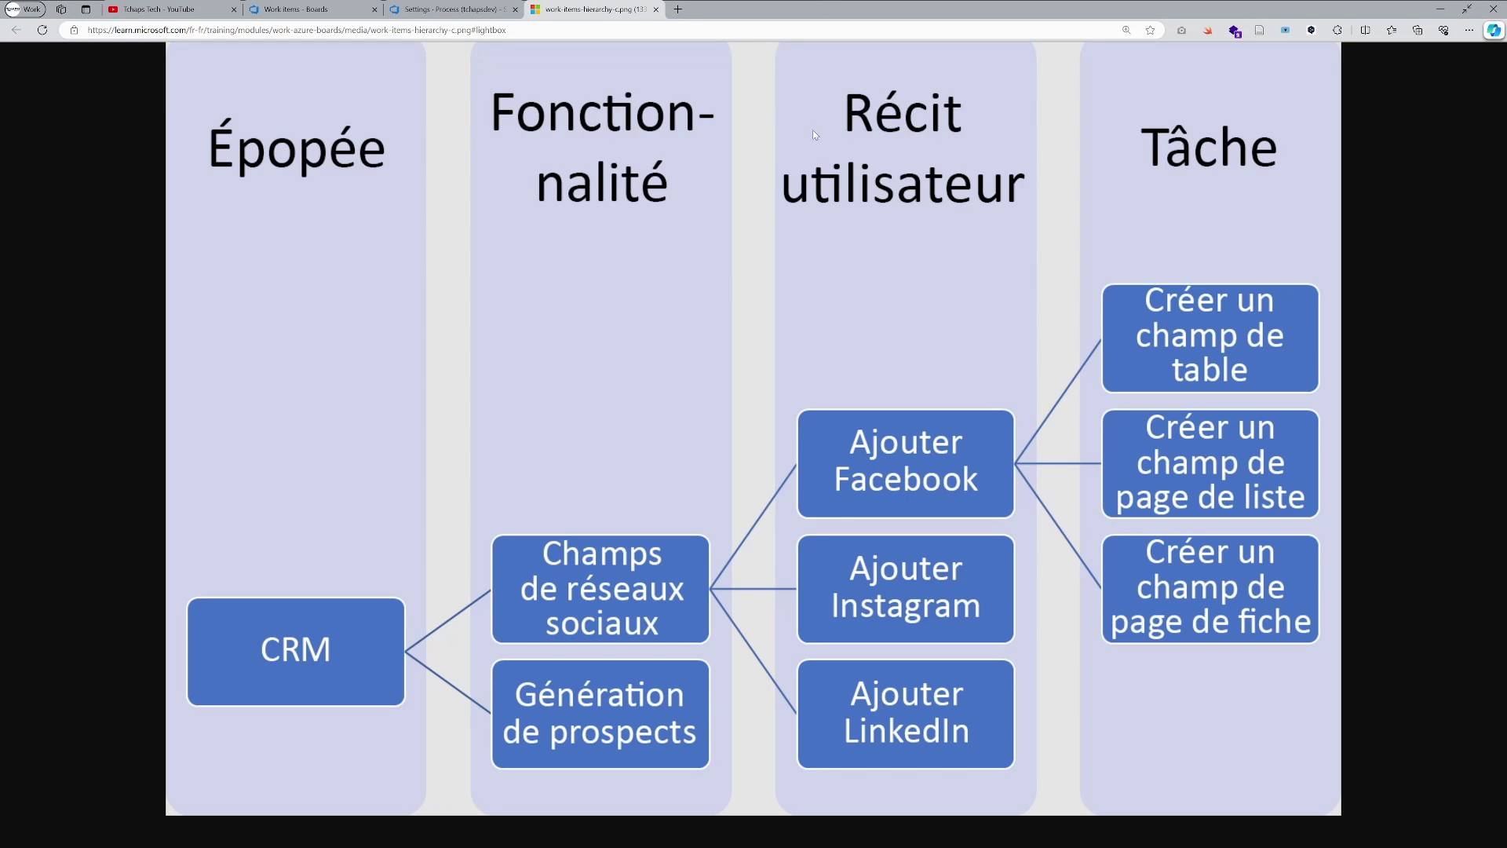
# Step: Create and save an Epic titled "CRM" in the TchapsTech project
pyautogui.click(302, 9)
pyautogui.click(628, 203)
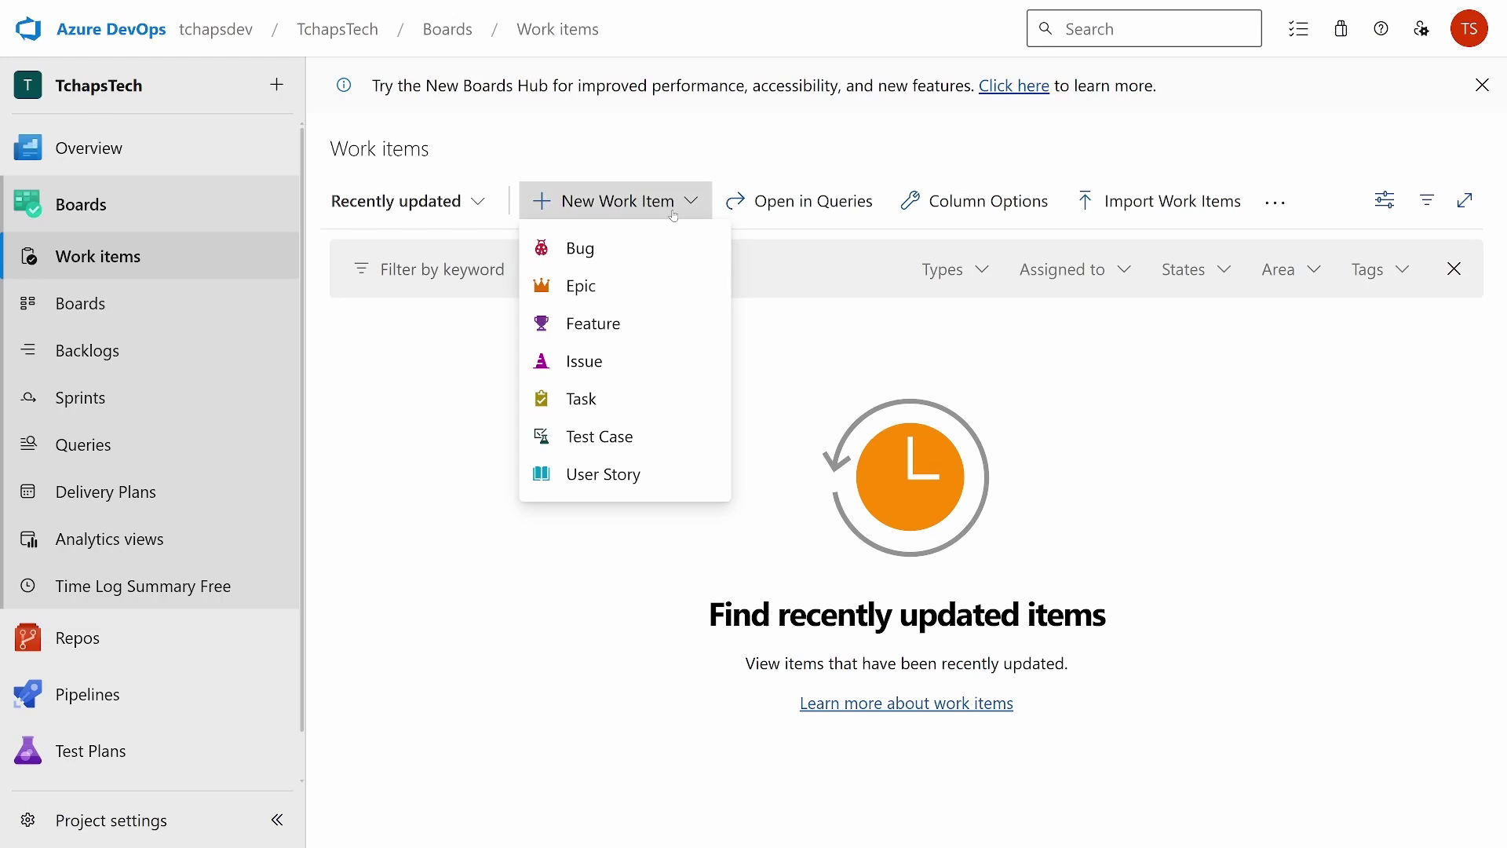
pyautogui.click(598, 301)
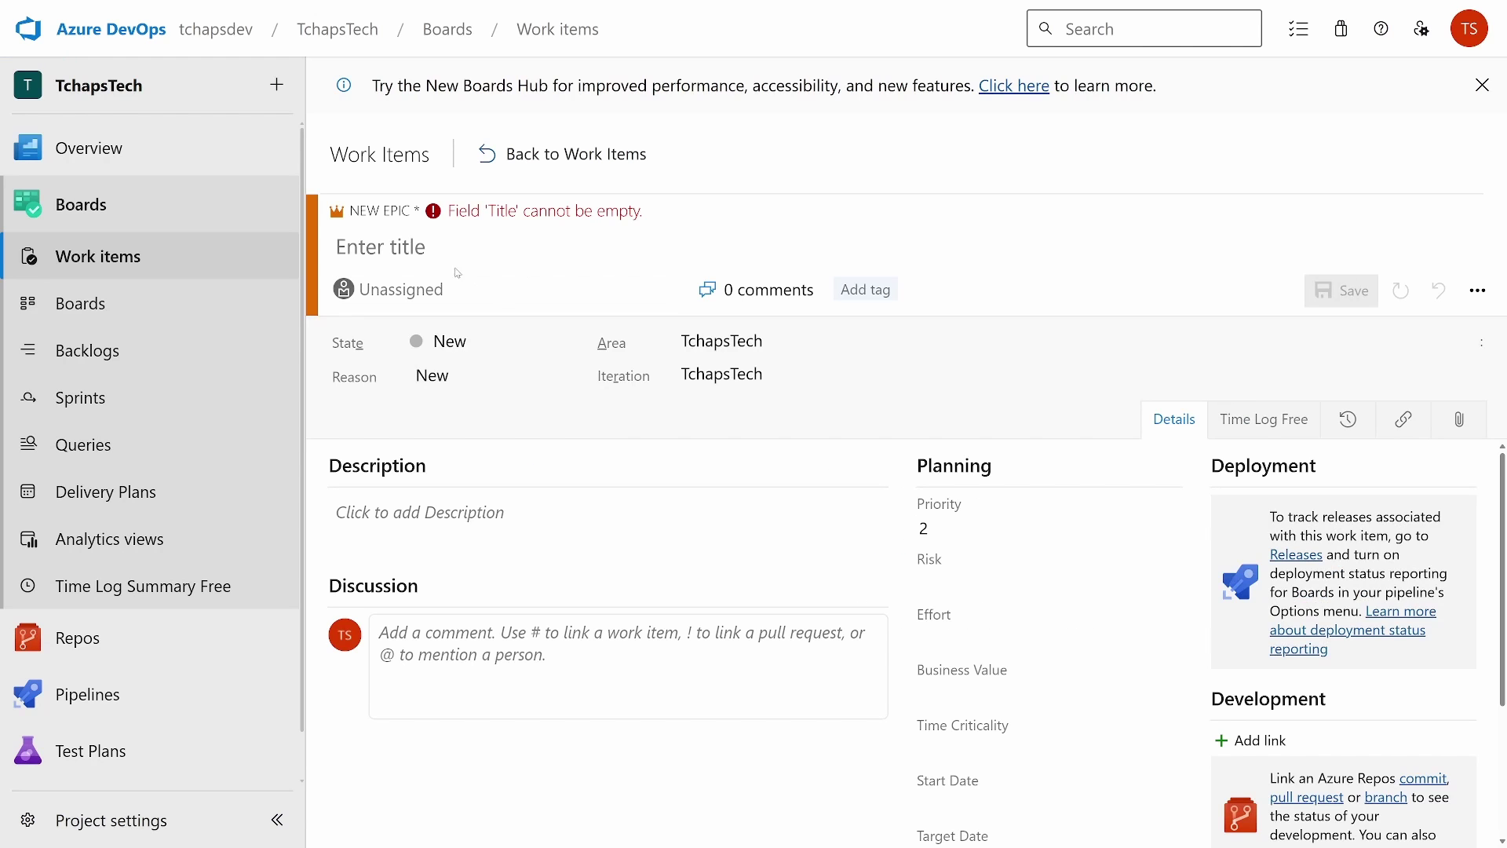
pyautogui.write('CRM')
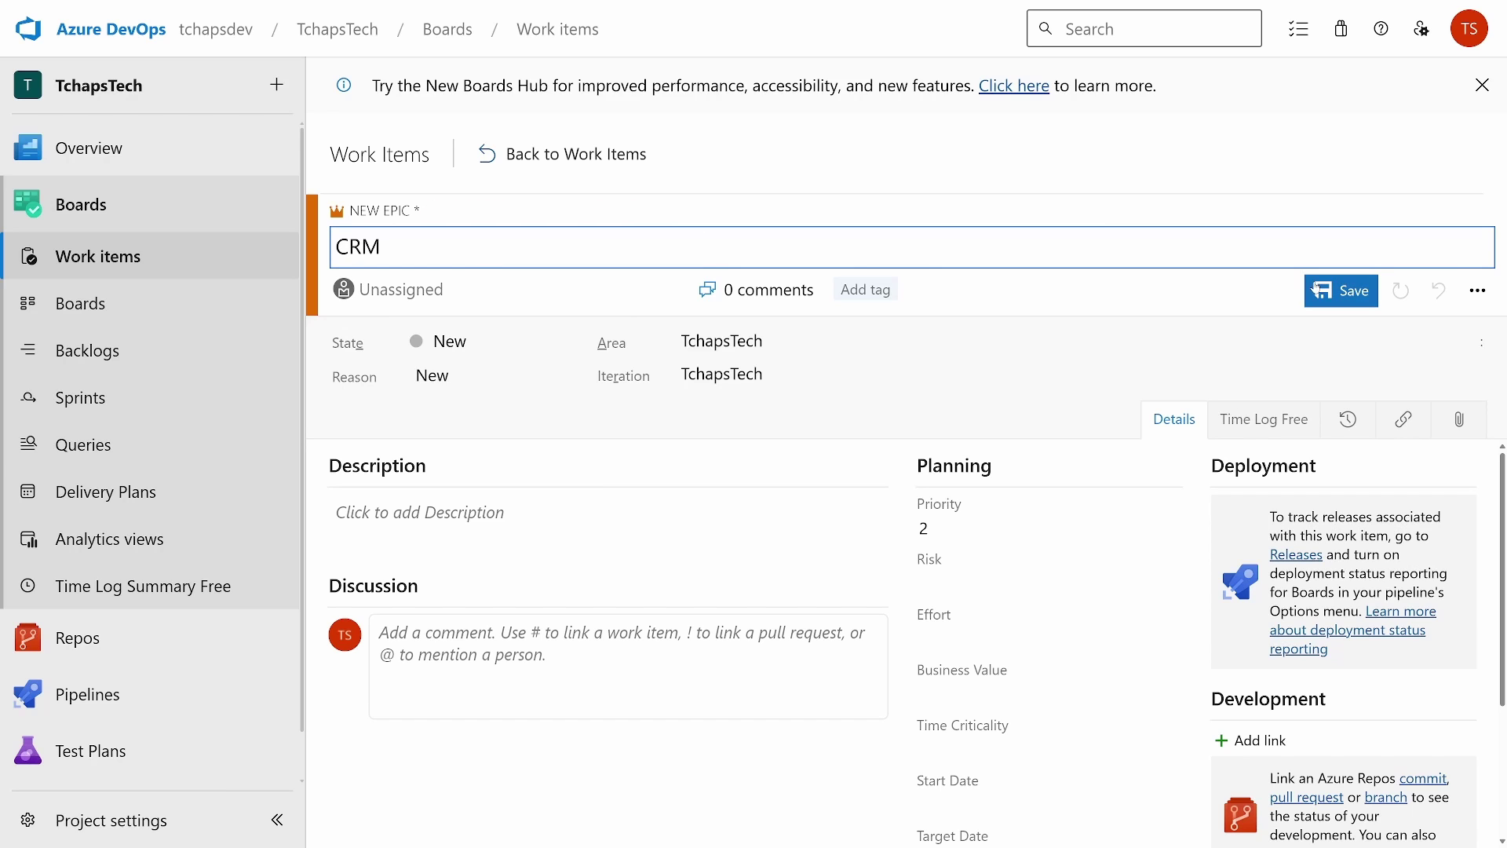
pyautogui.click(1354, 299)
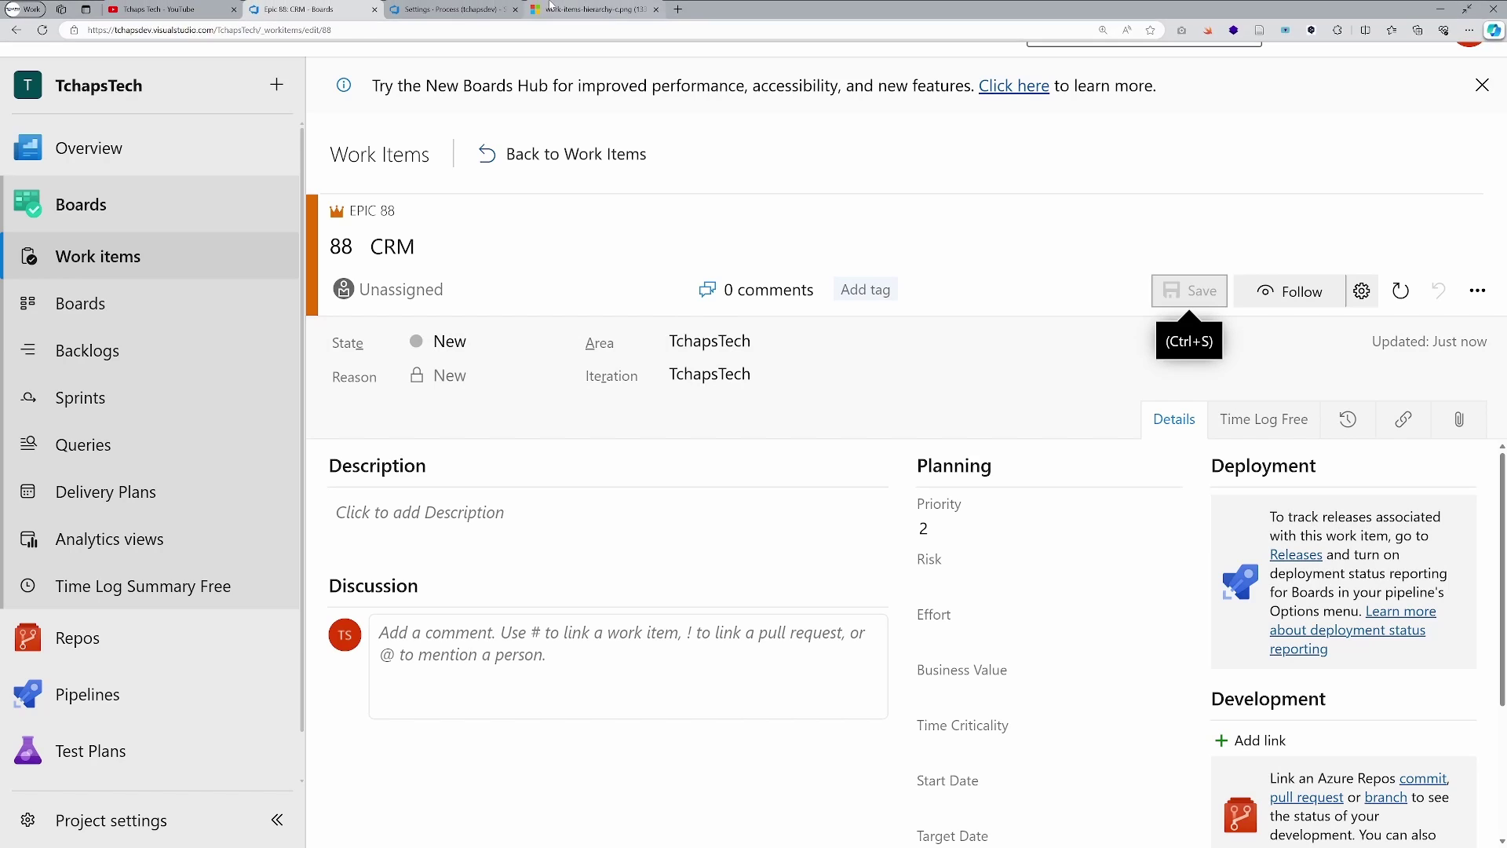
# Step: Consult the work item hierarchy diagram and start a new Feature titled "Champs des reseaux sociaux" in the TchapsTech project
pyautogui.click(587, 8)
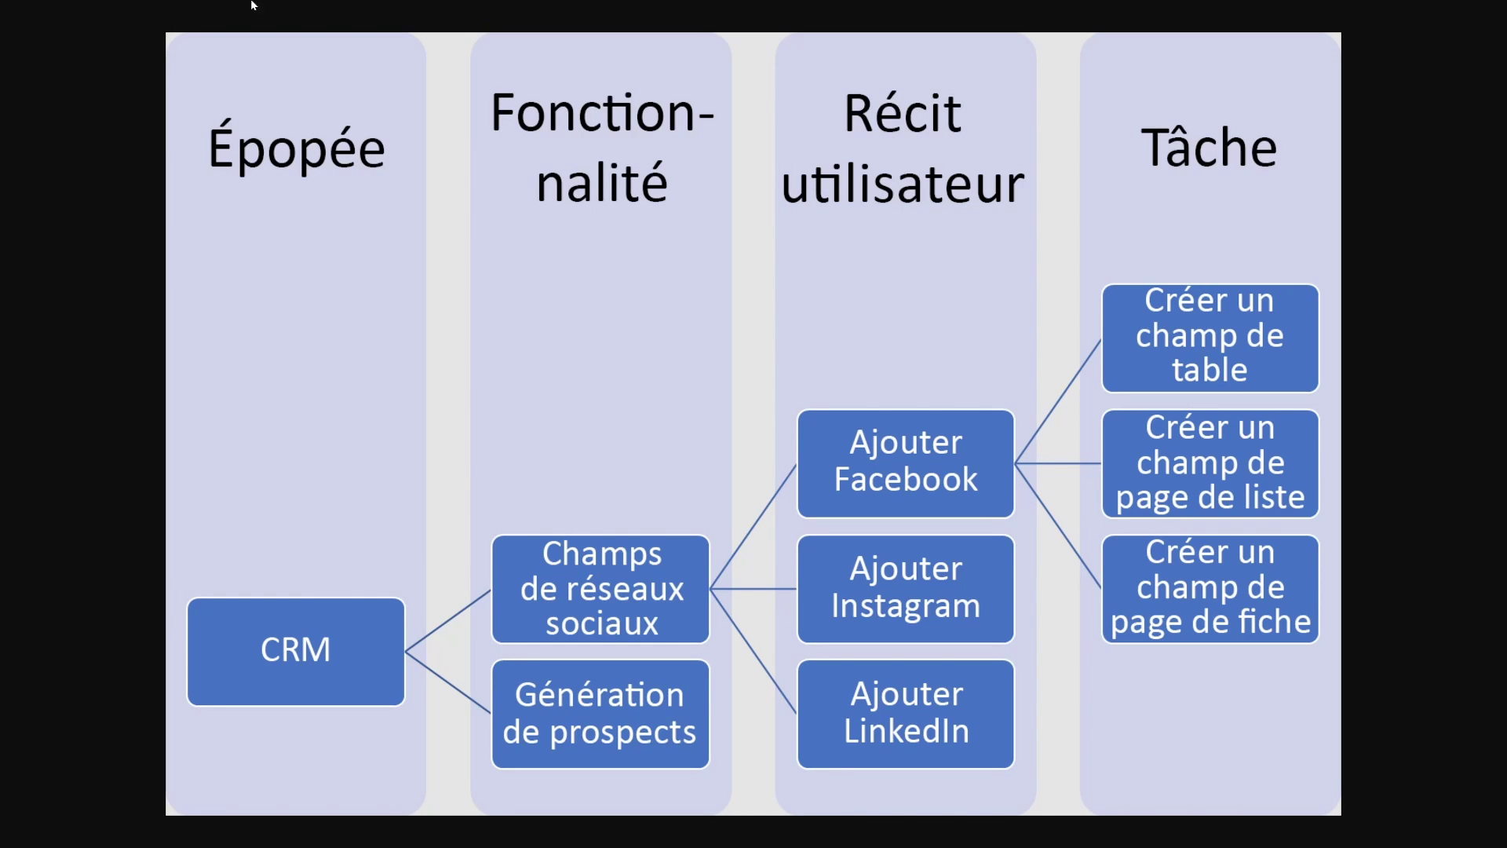
pyautogui.click(302, 9)
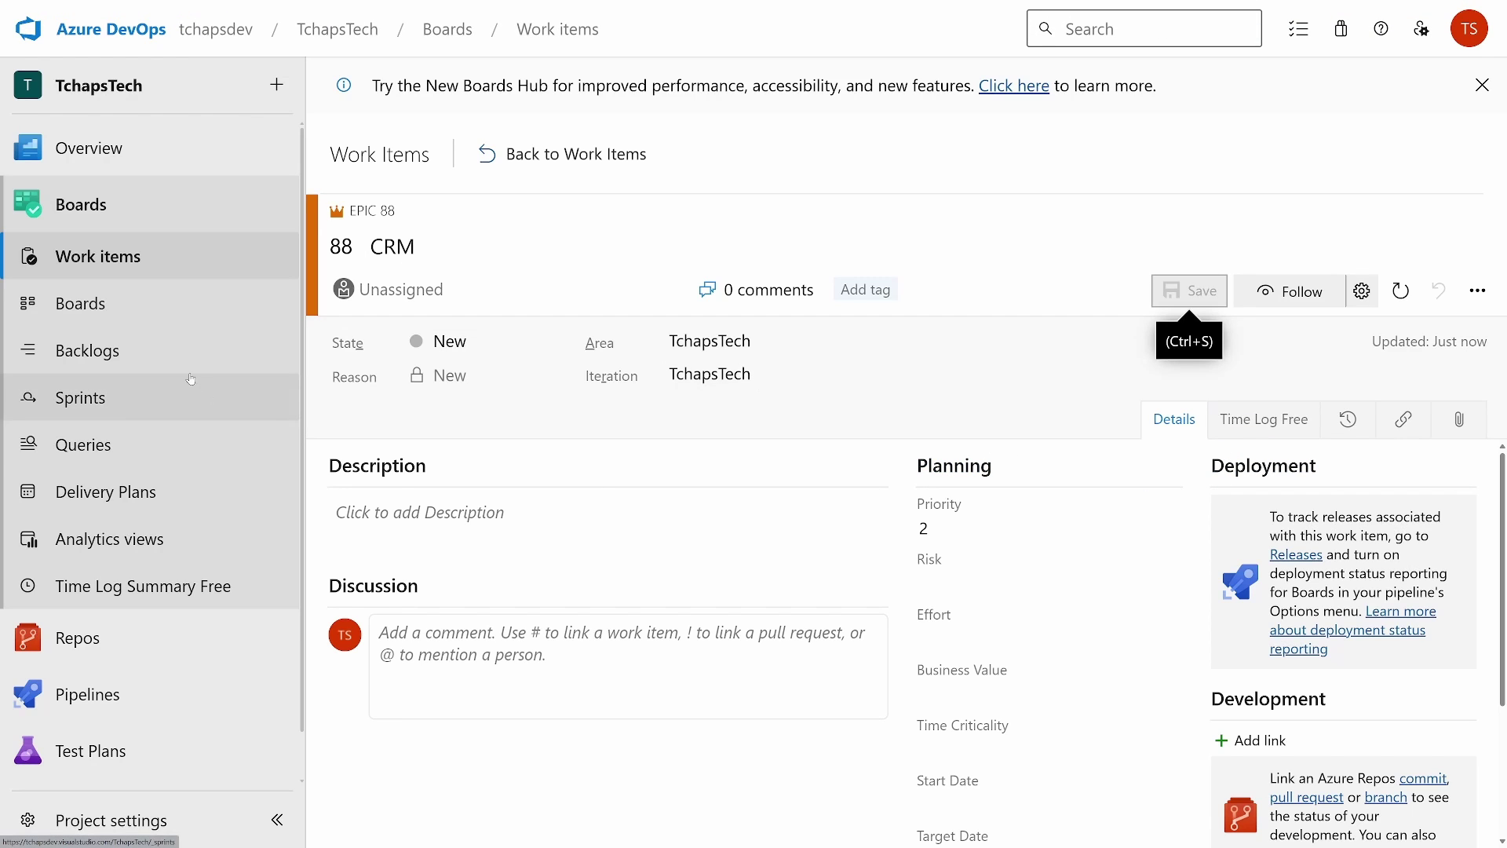
pyautogui.click(541, 154)
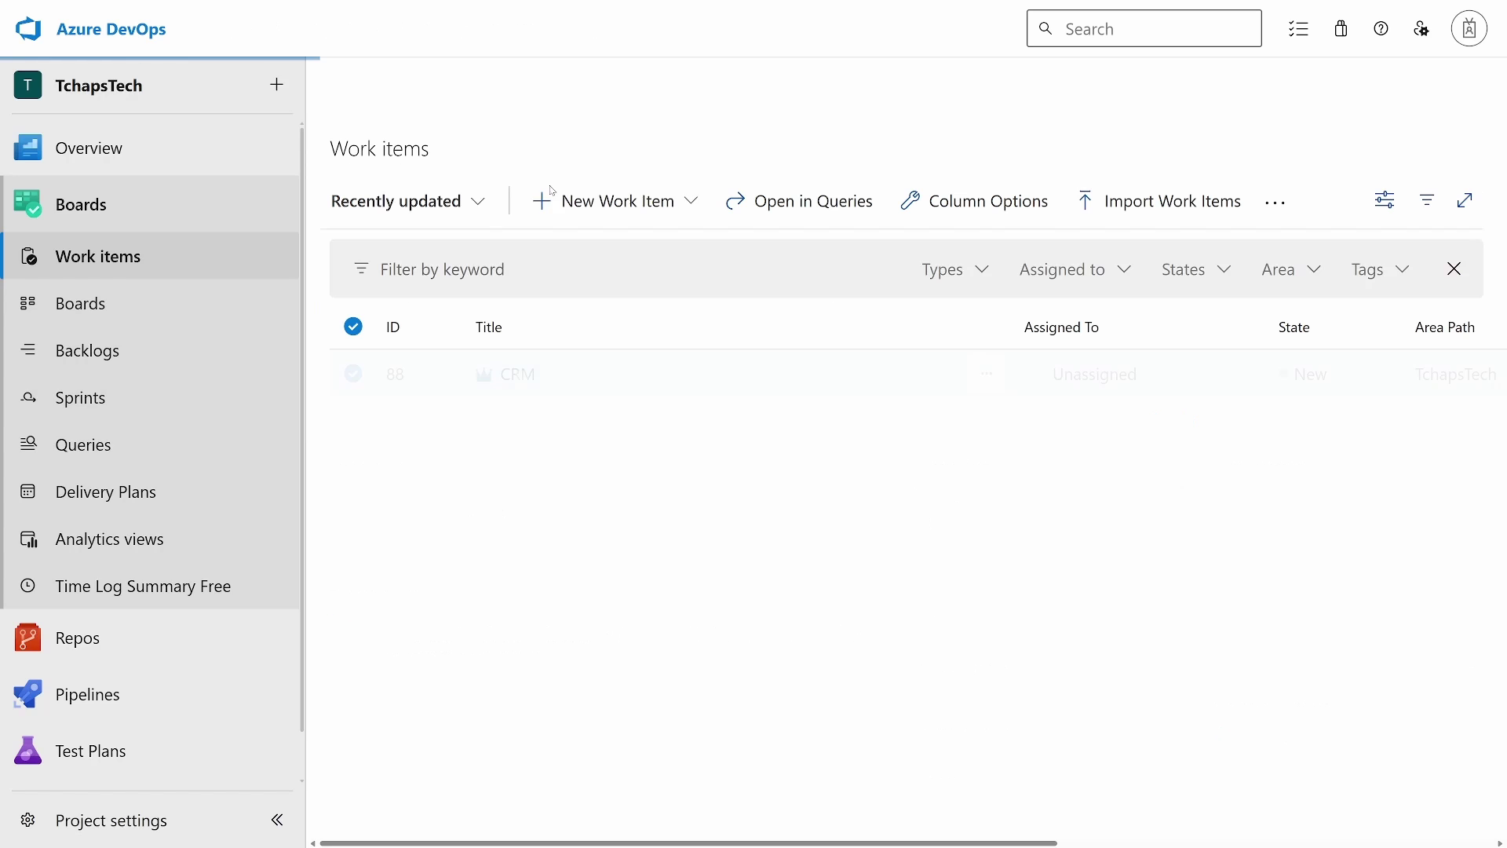
pyautogui.click(626, 204)
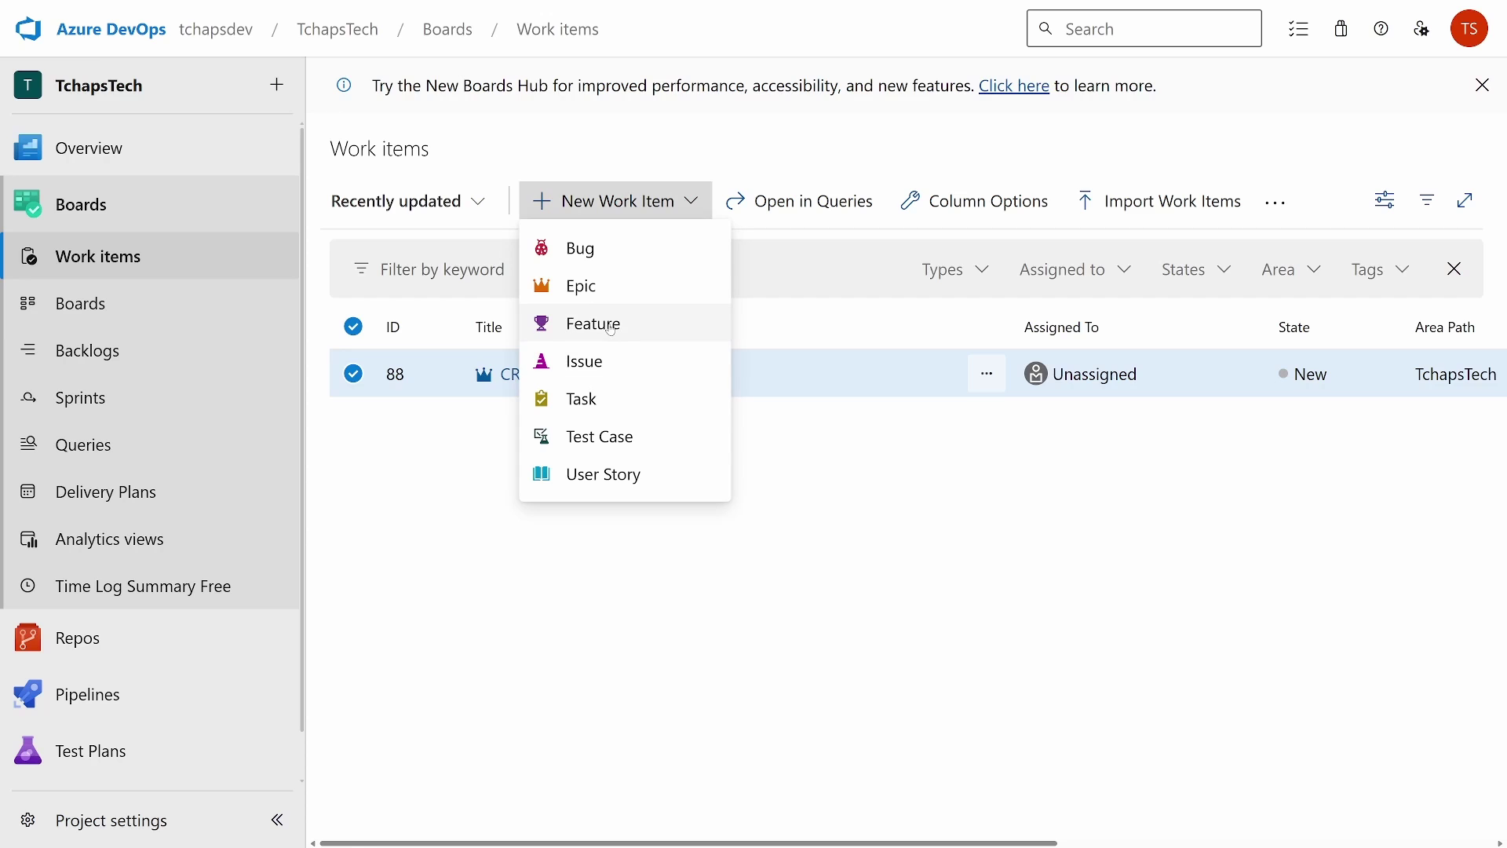
pyautogui.click(607, 325)
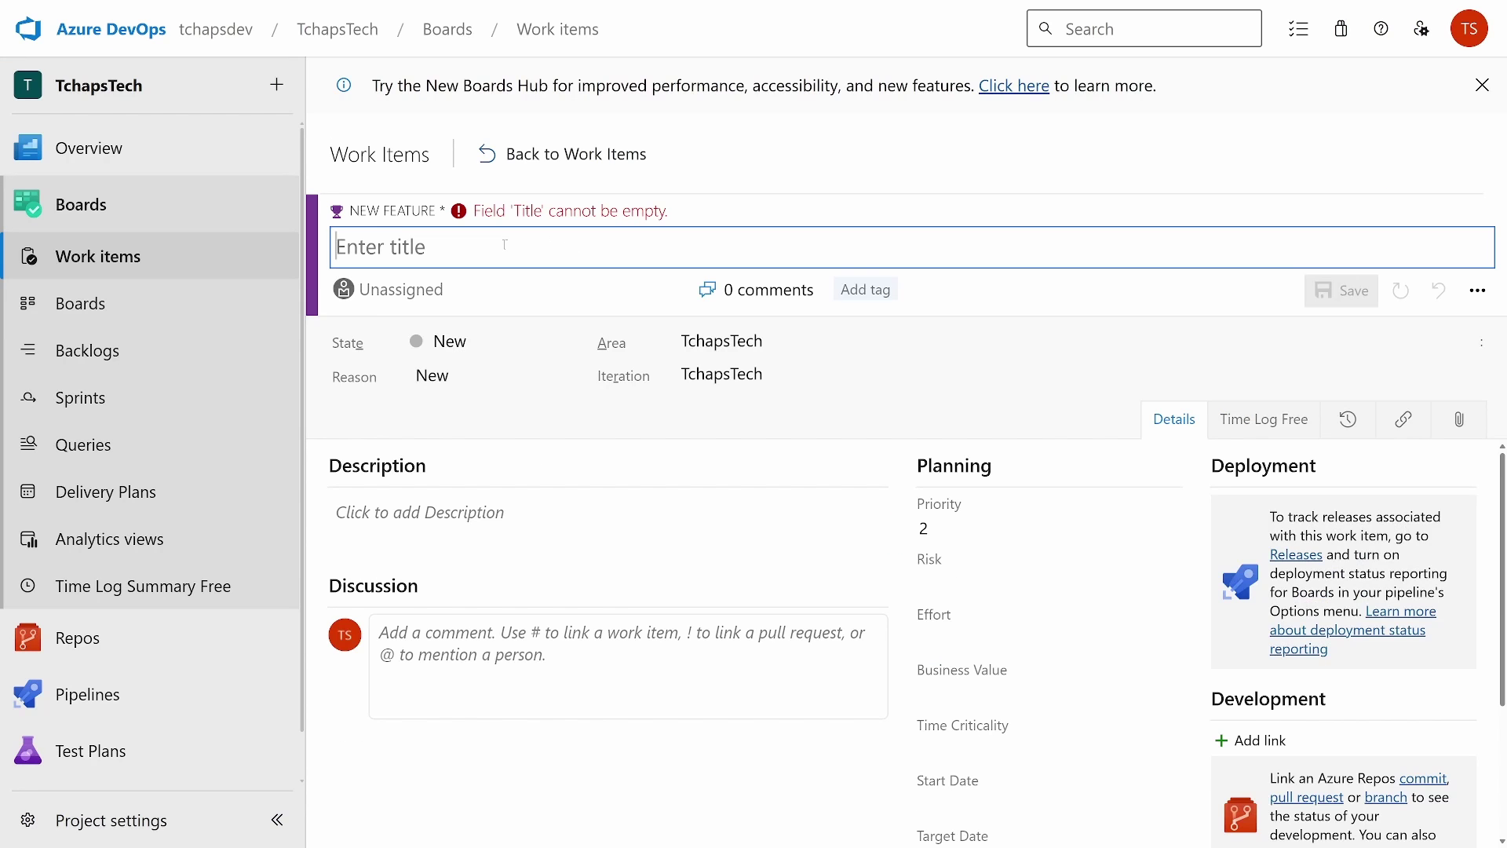
pyautogui.write('Chma')
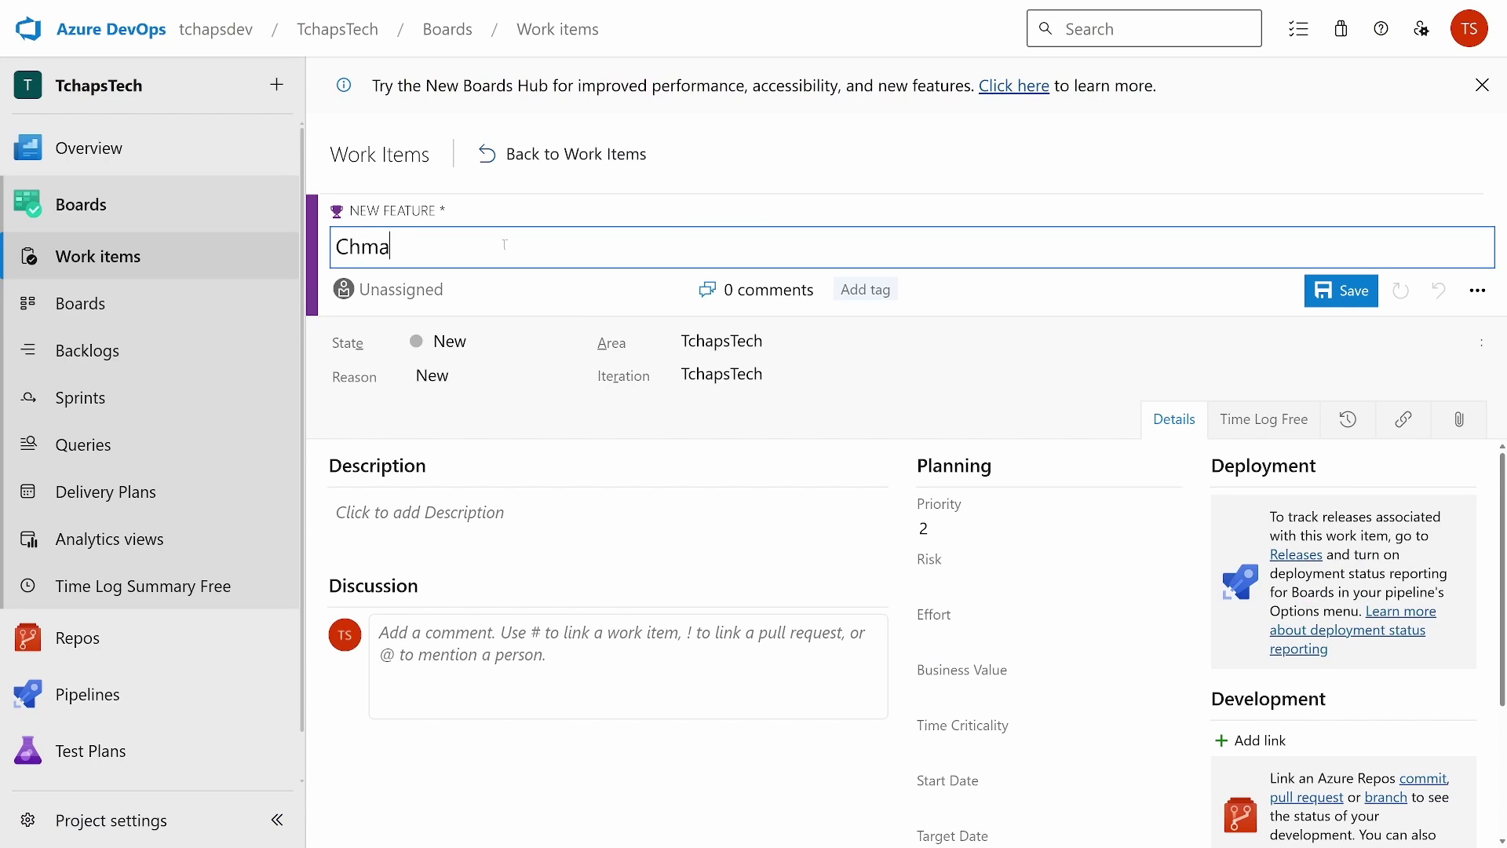
pyautogui.write('ps des reseaux soc')
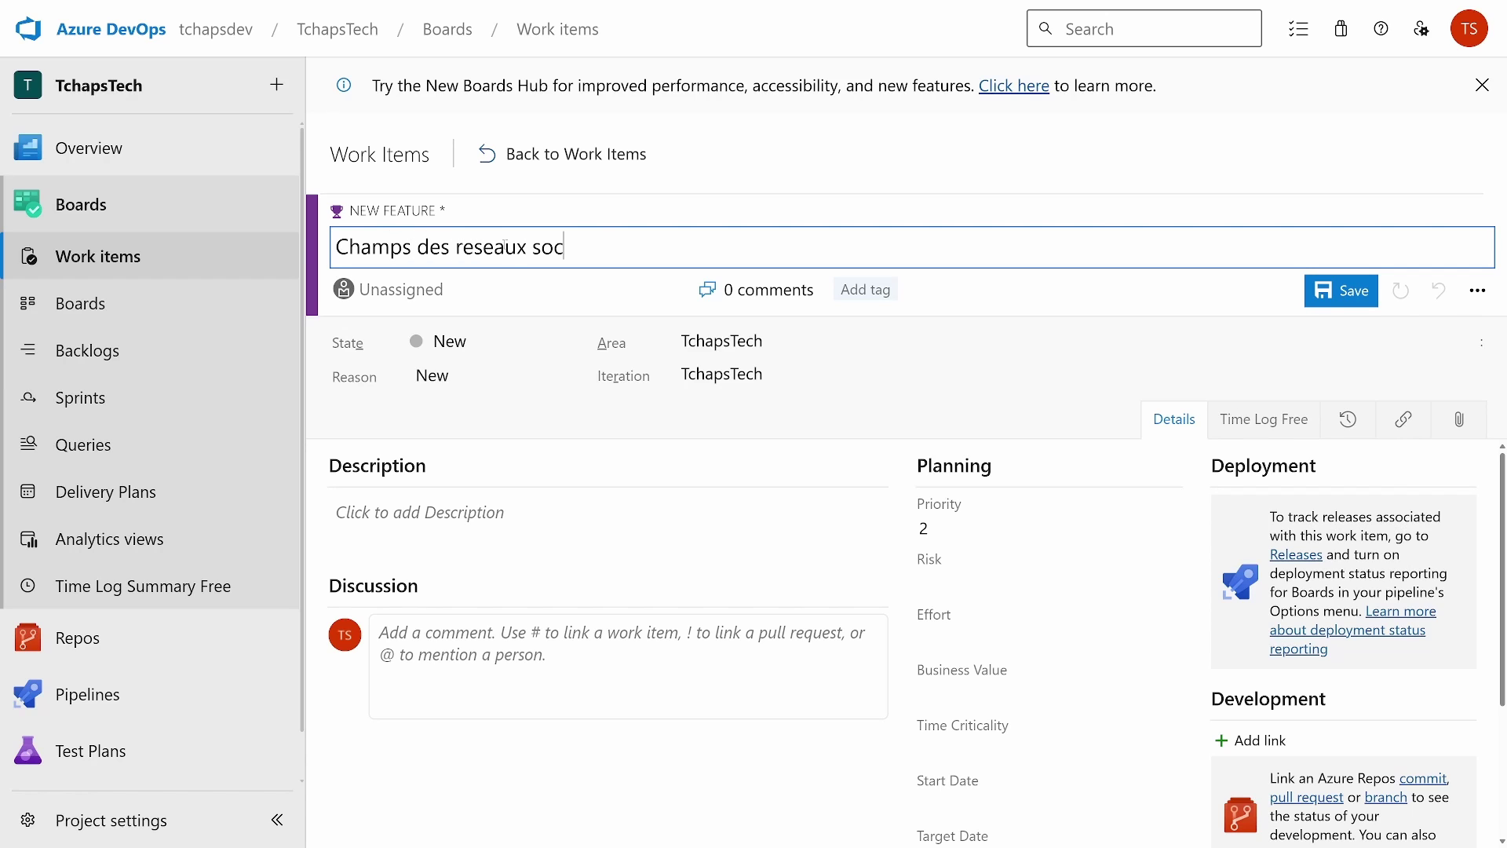
pyautogui.write('iaux')
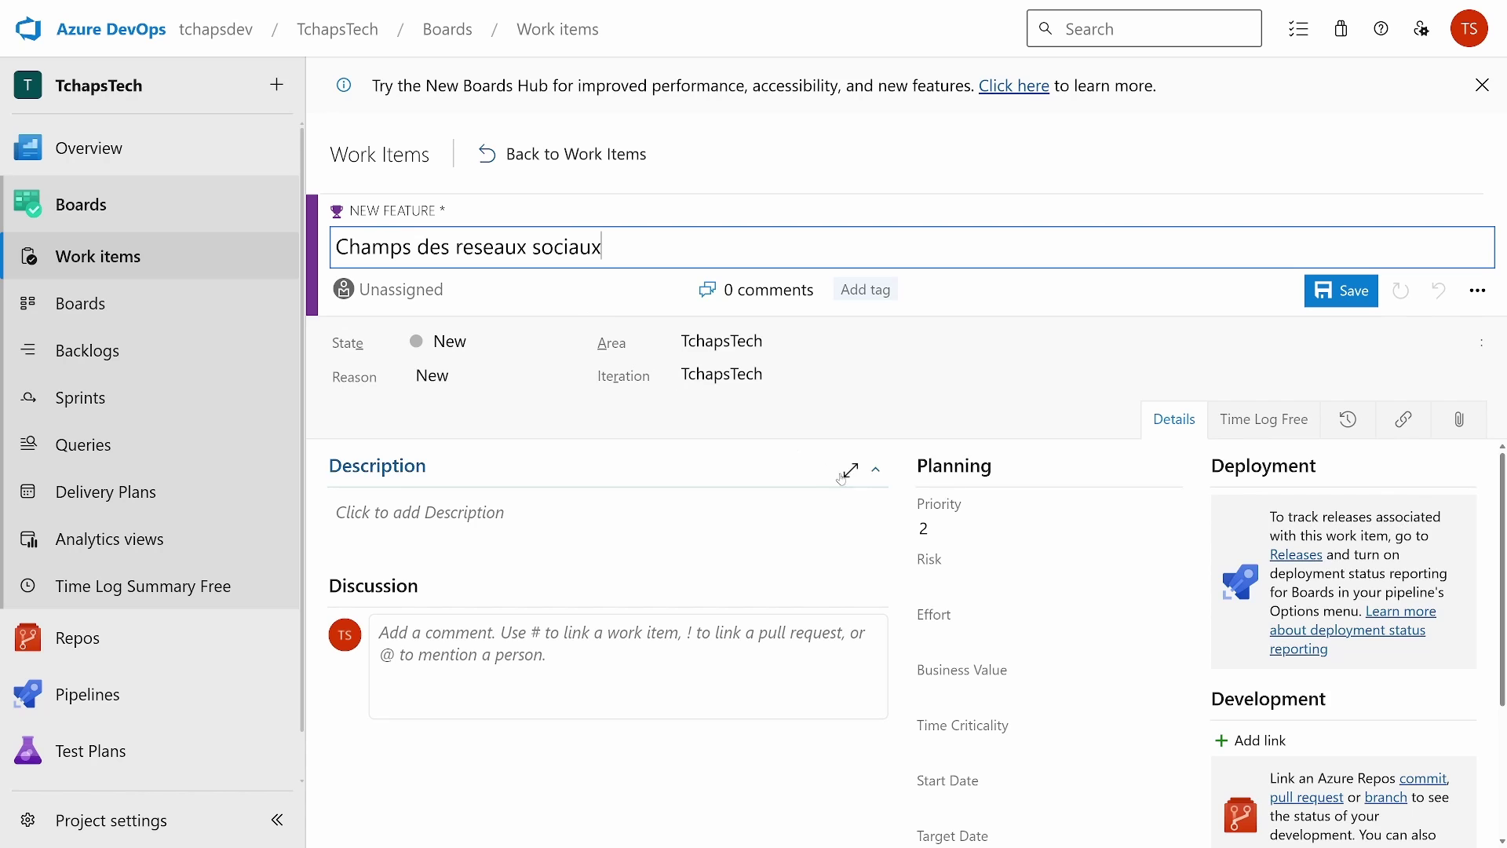
pyautogui.scroll(-3, 940, 549)
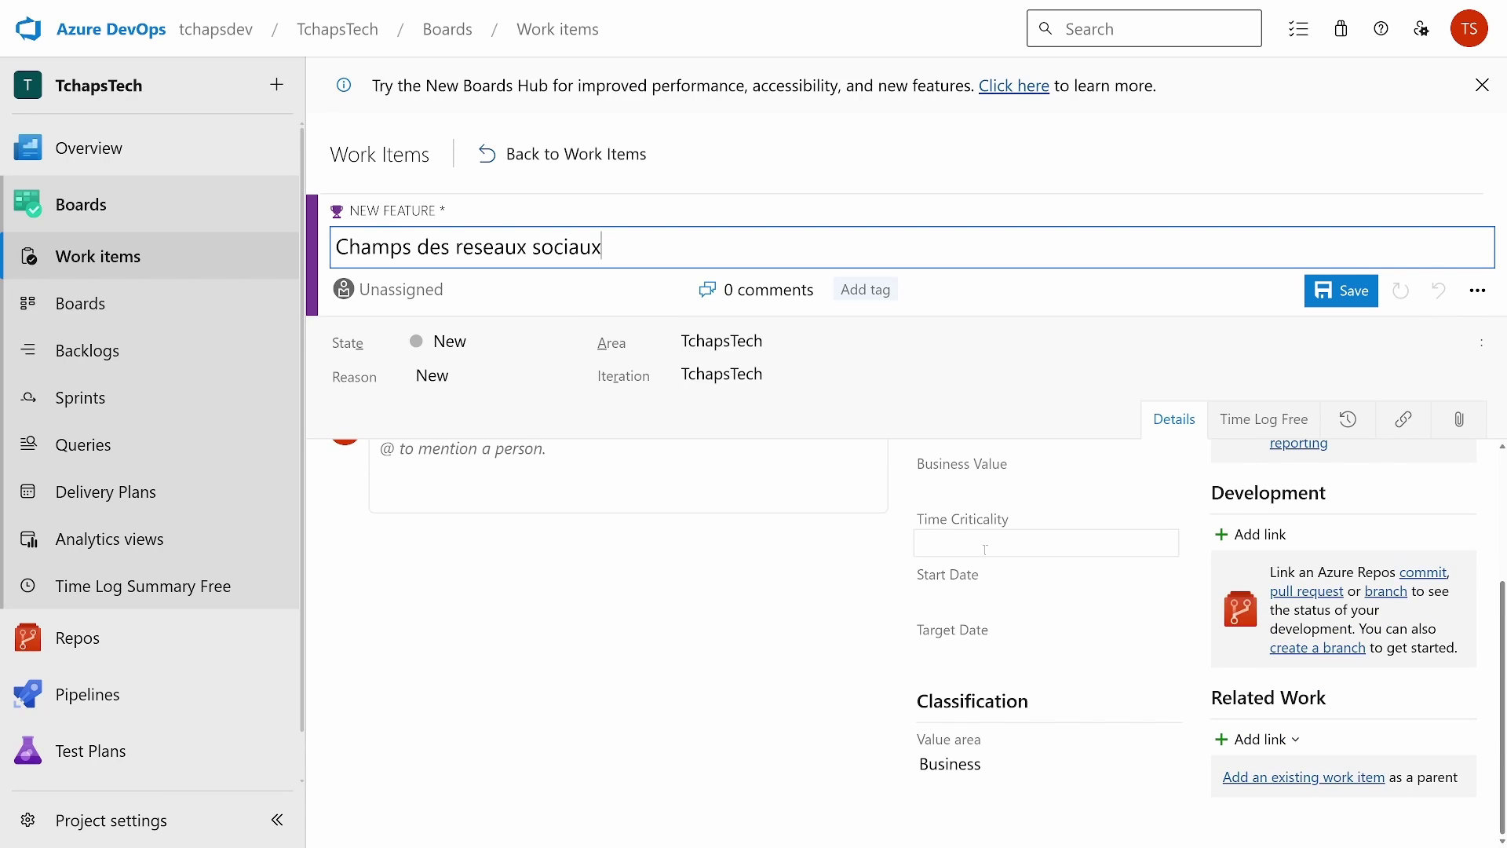
pyautogui.scroll(3, 985, 550)
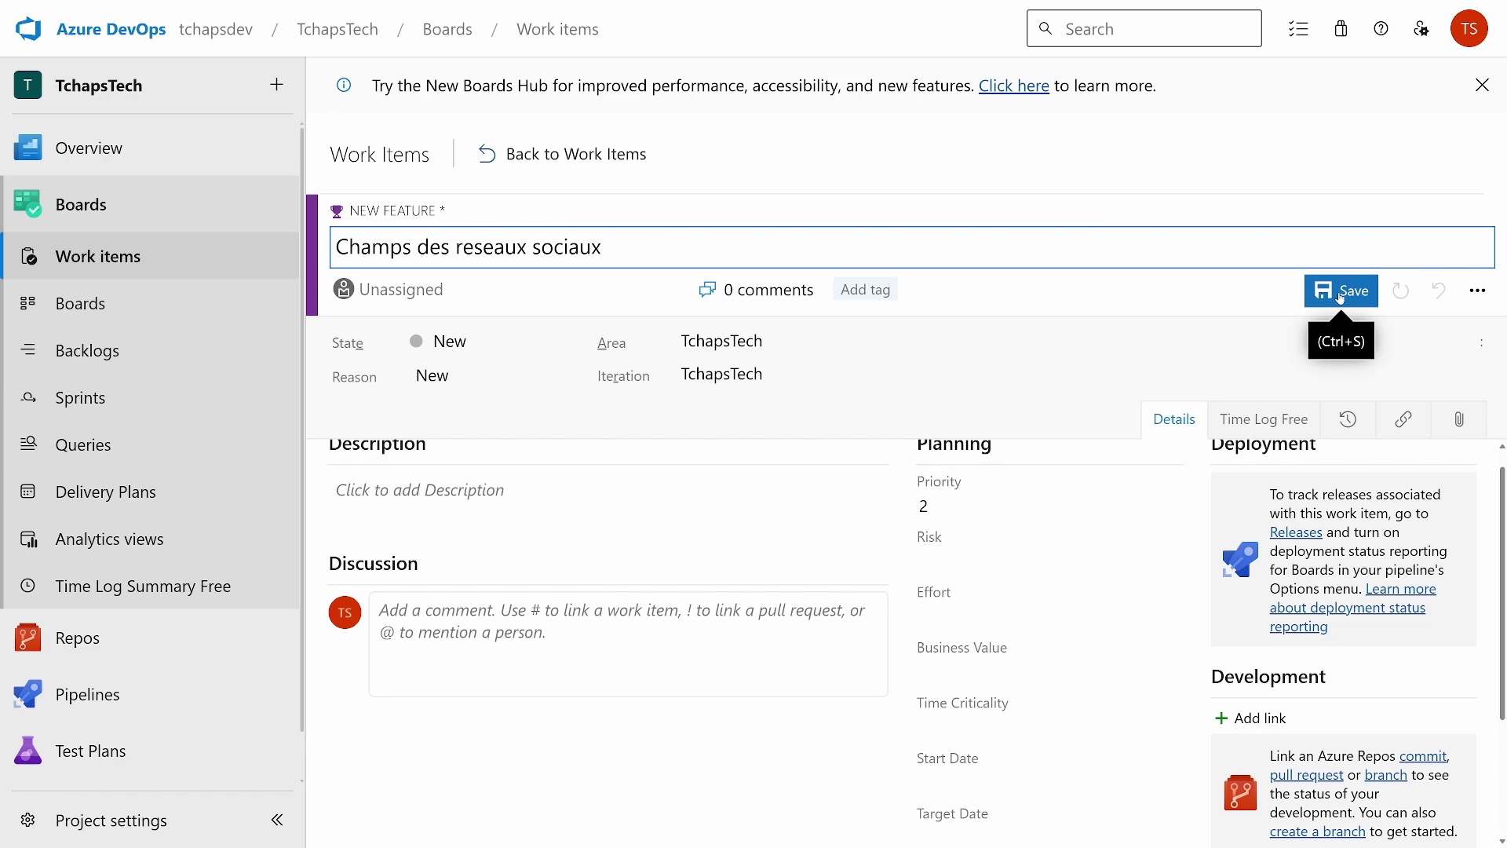
pyautogui.scroll(-2, 1261, 611)
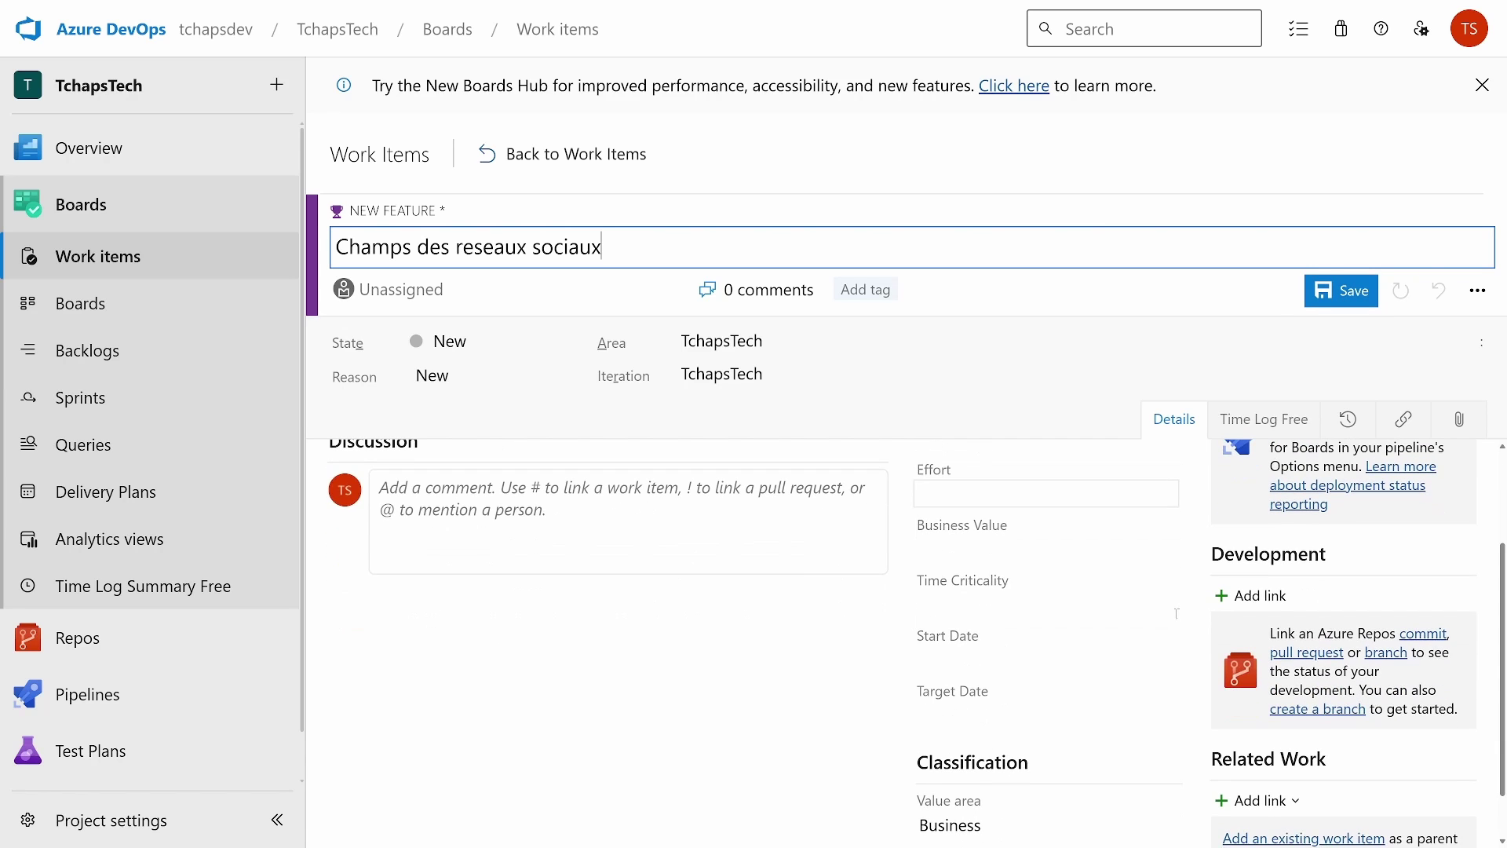
pyautogui.click(1263, 600)
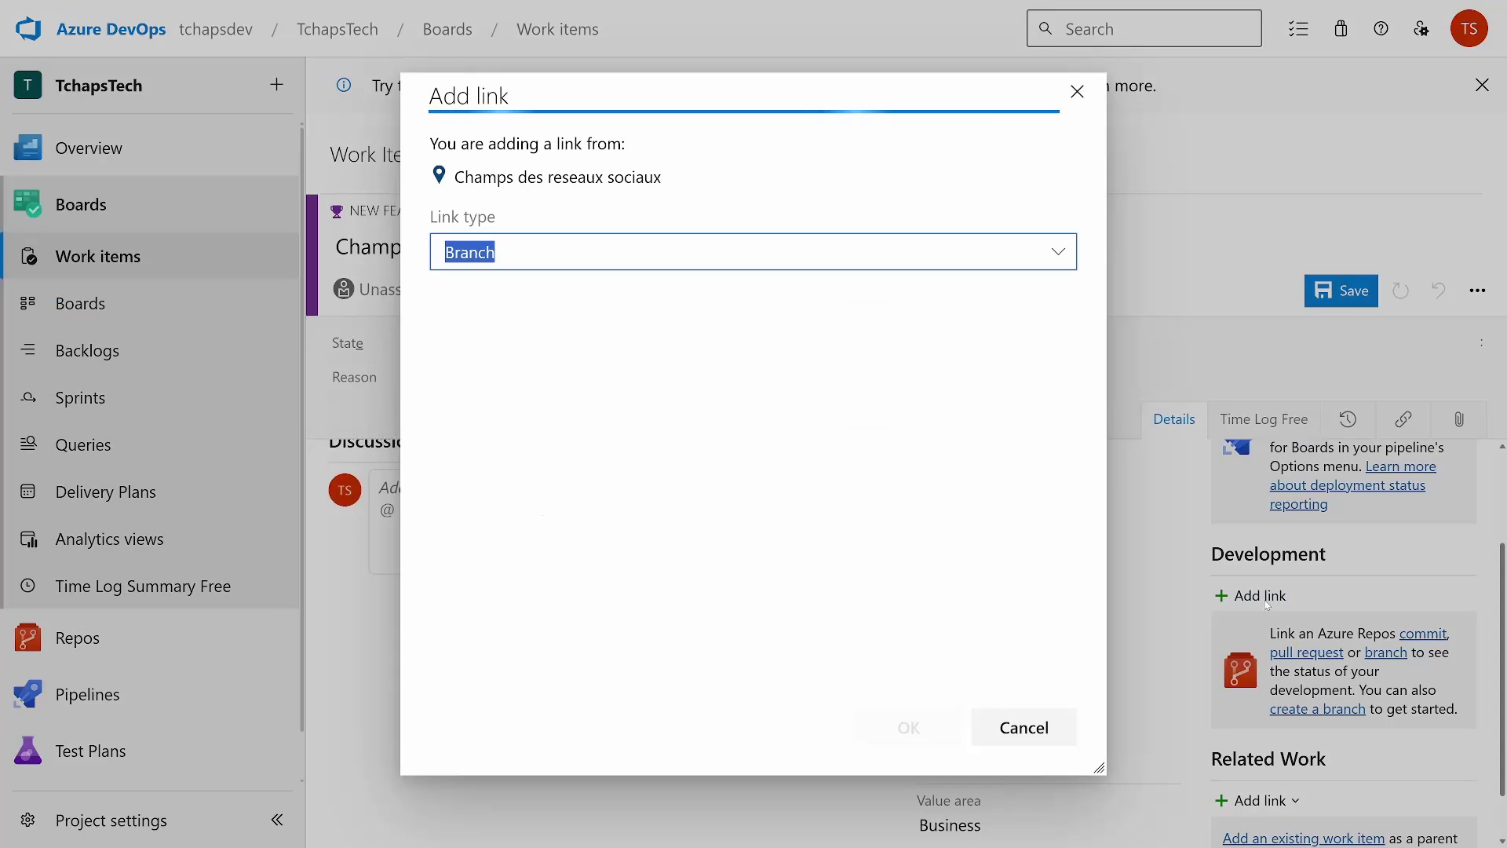
pyautogui.click(1064, 264)
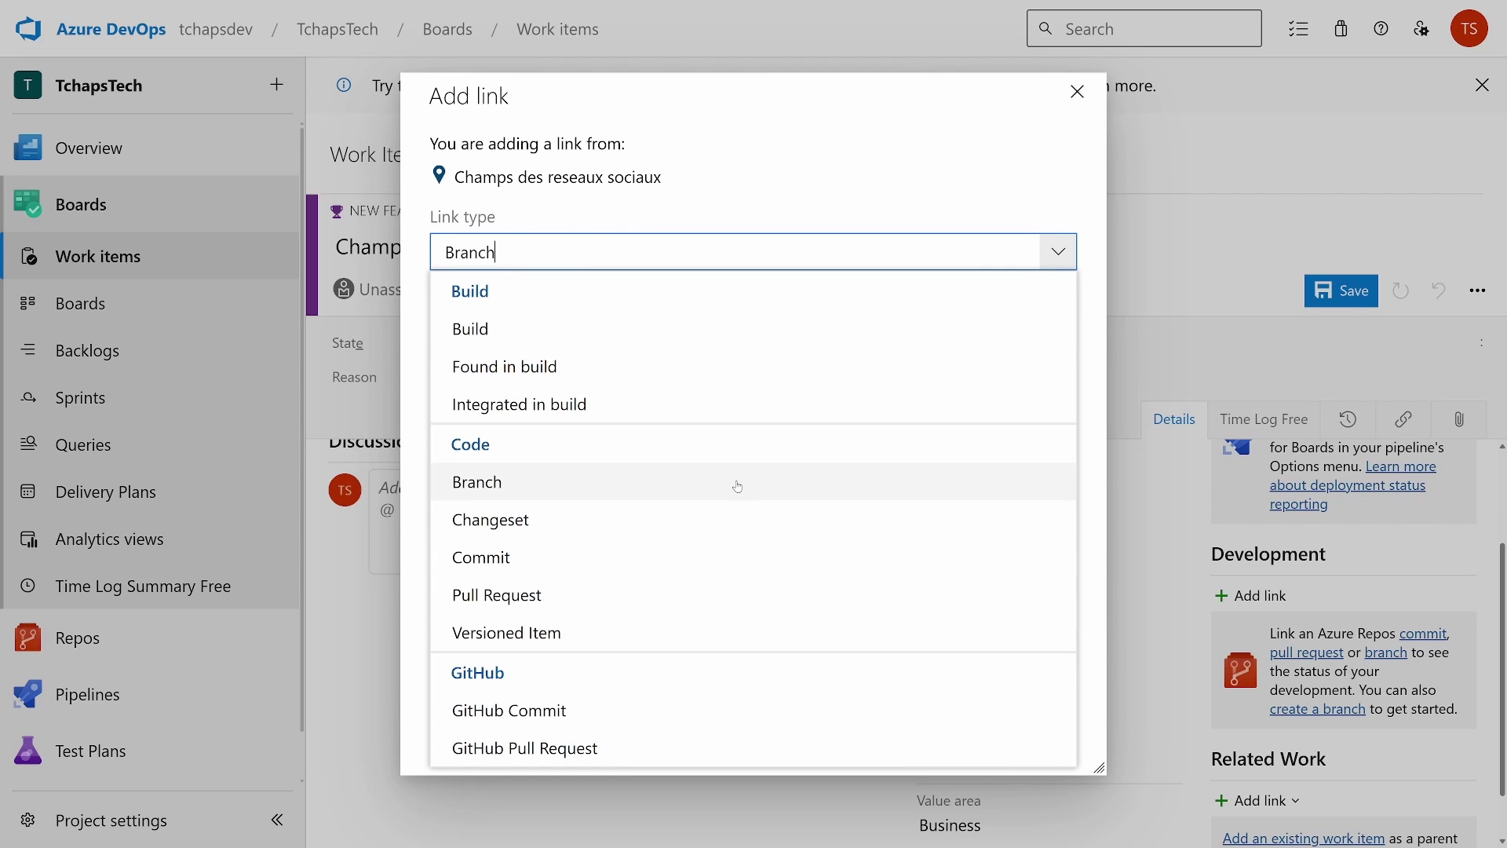
pyautogui.click(1076, 92)
# Step: Link the CRM epic as the parent of the "Champs des reseaux sociaux" feature, save it and return to the work items list
pyautogui.scroll(-1, 1214, 728)
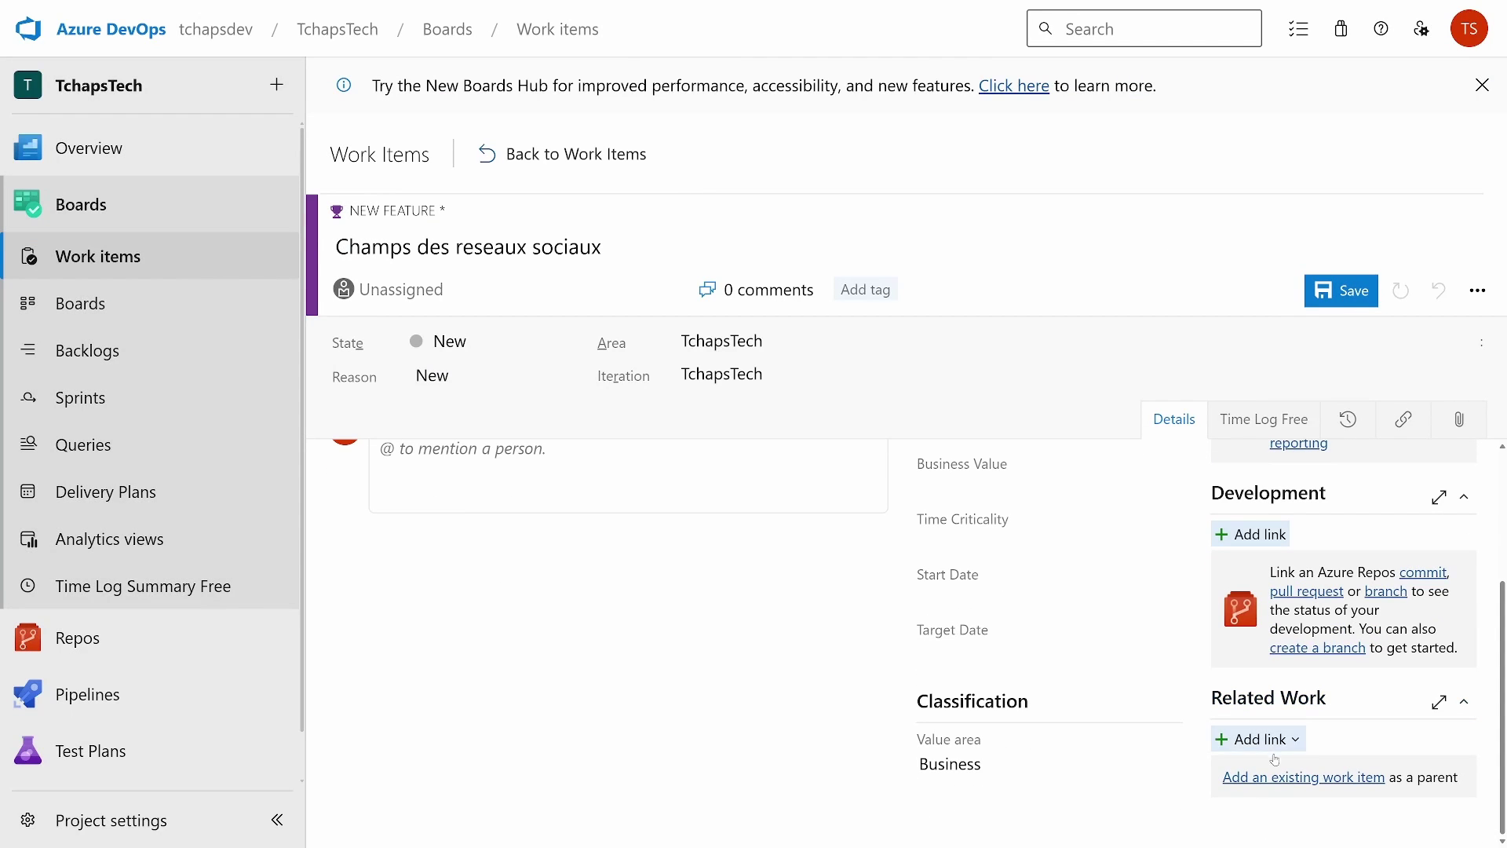
pyautogui.click(1284, 778)
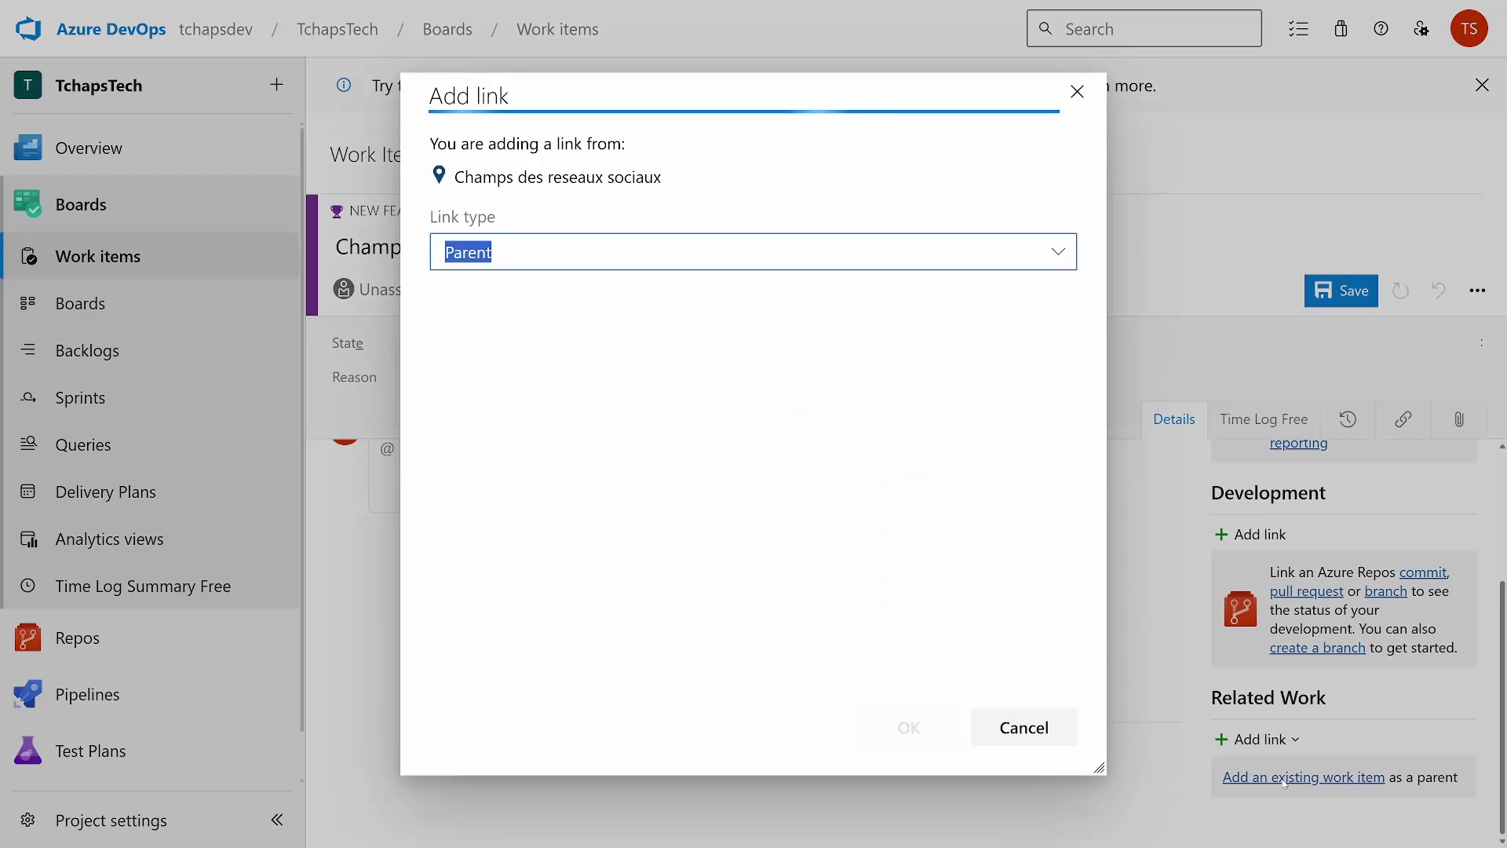
pyautogui.click(698, 336)
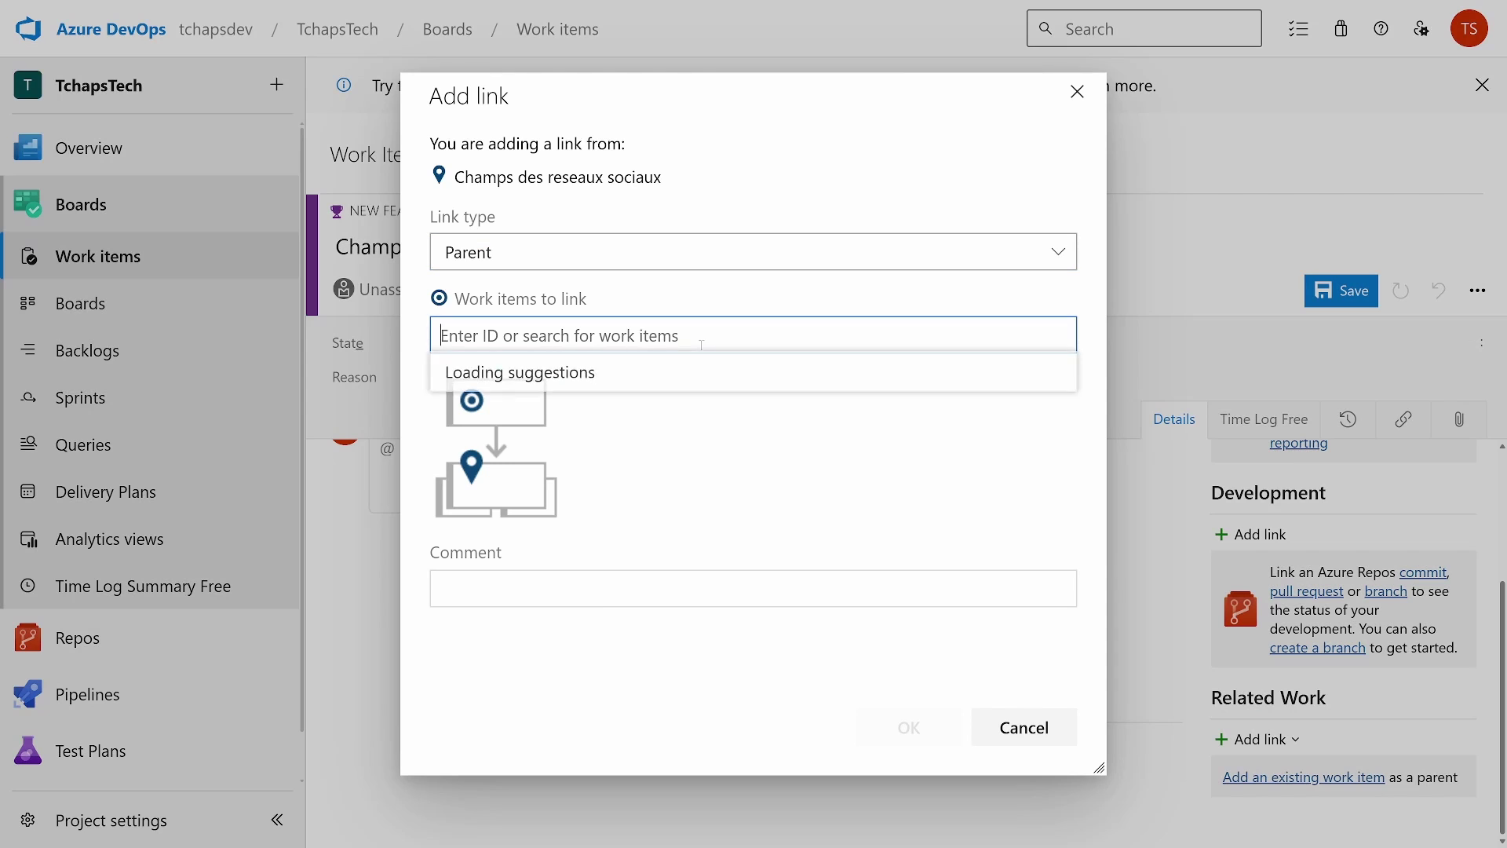
pyautogui.click(657, 384)
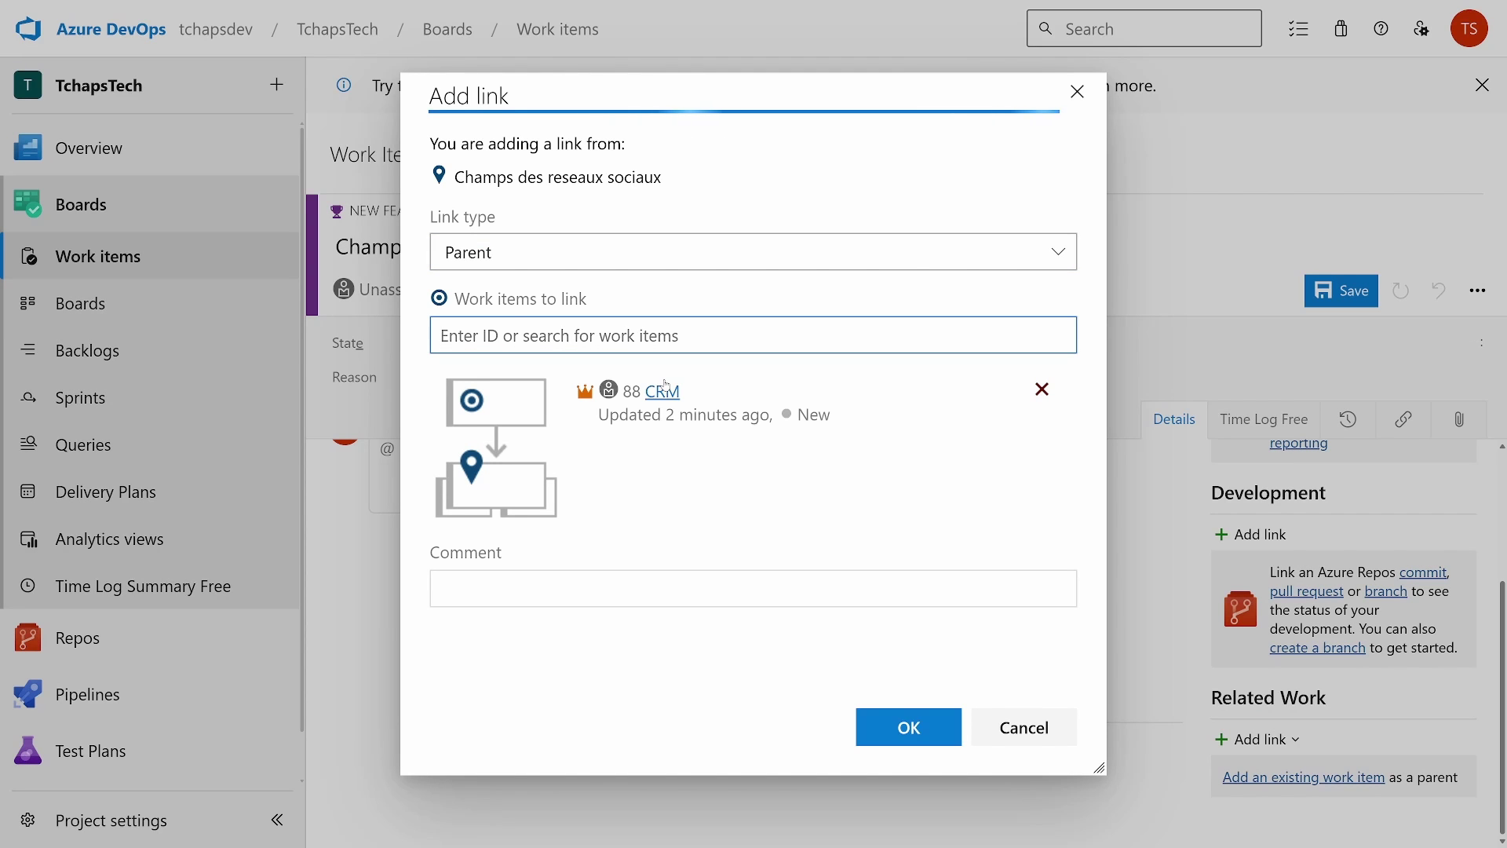
pyautogui.click(874, 715)
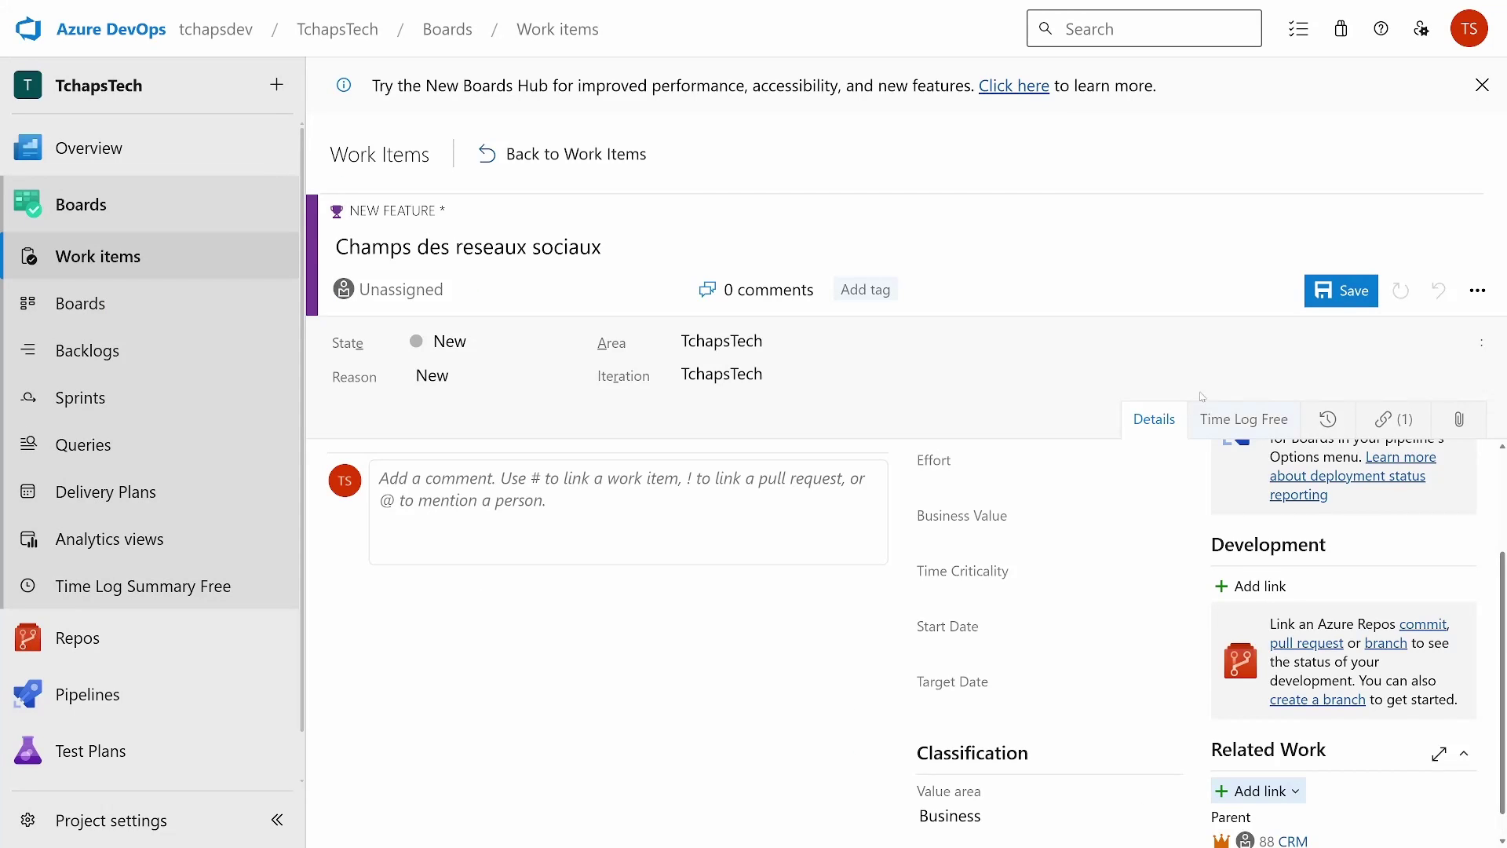
pyautogui.click(1332, 295)
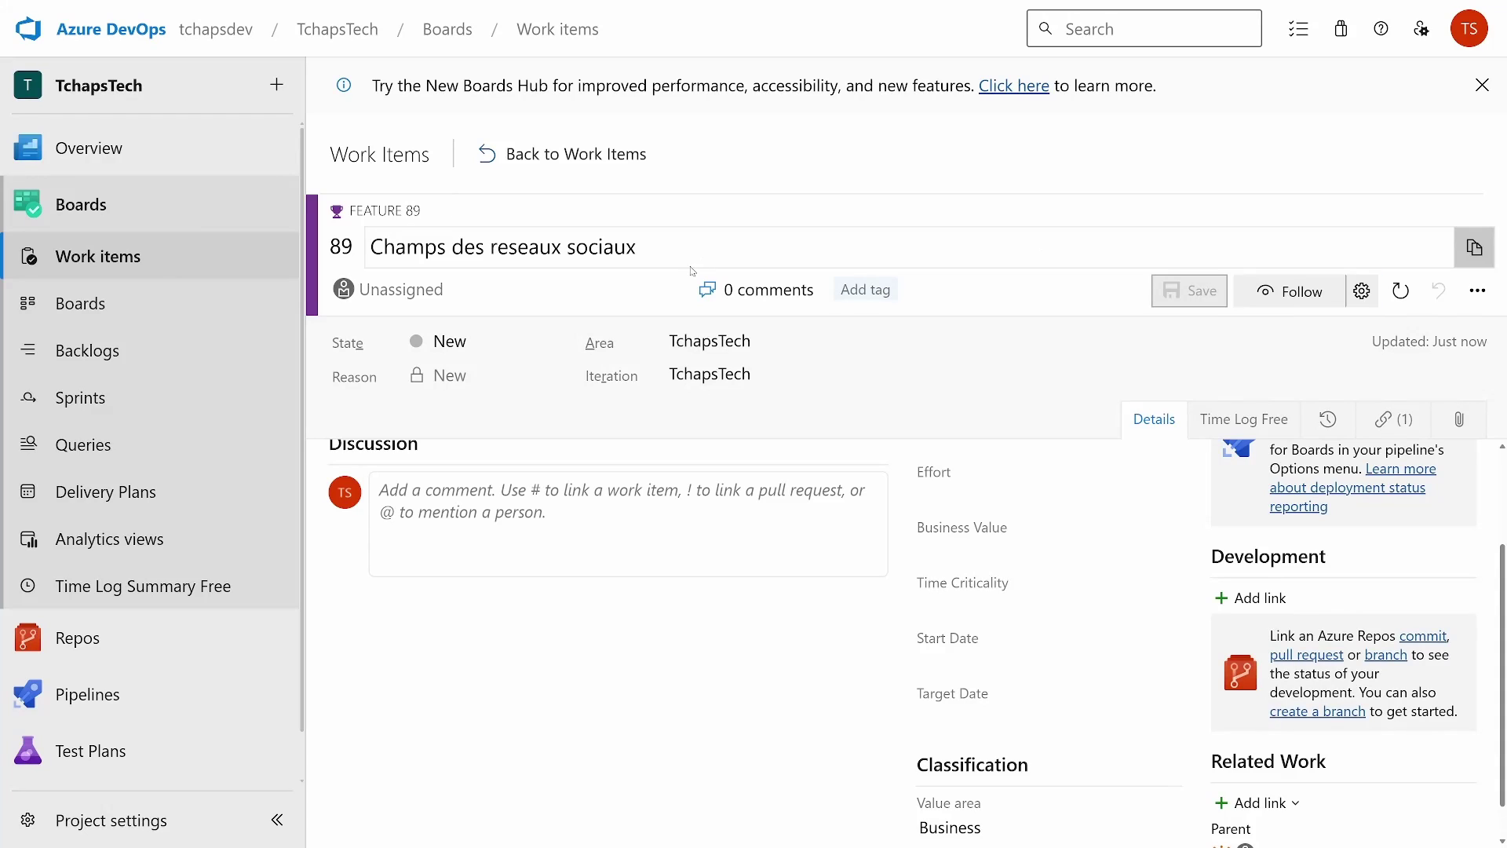
pyautogui.click(512, 155)
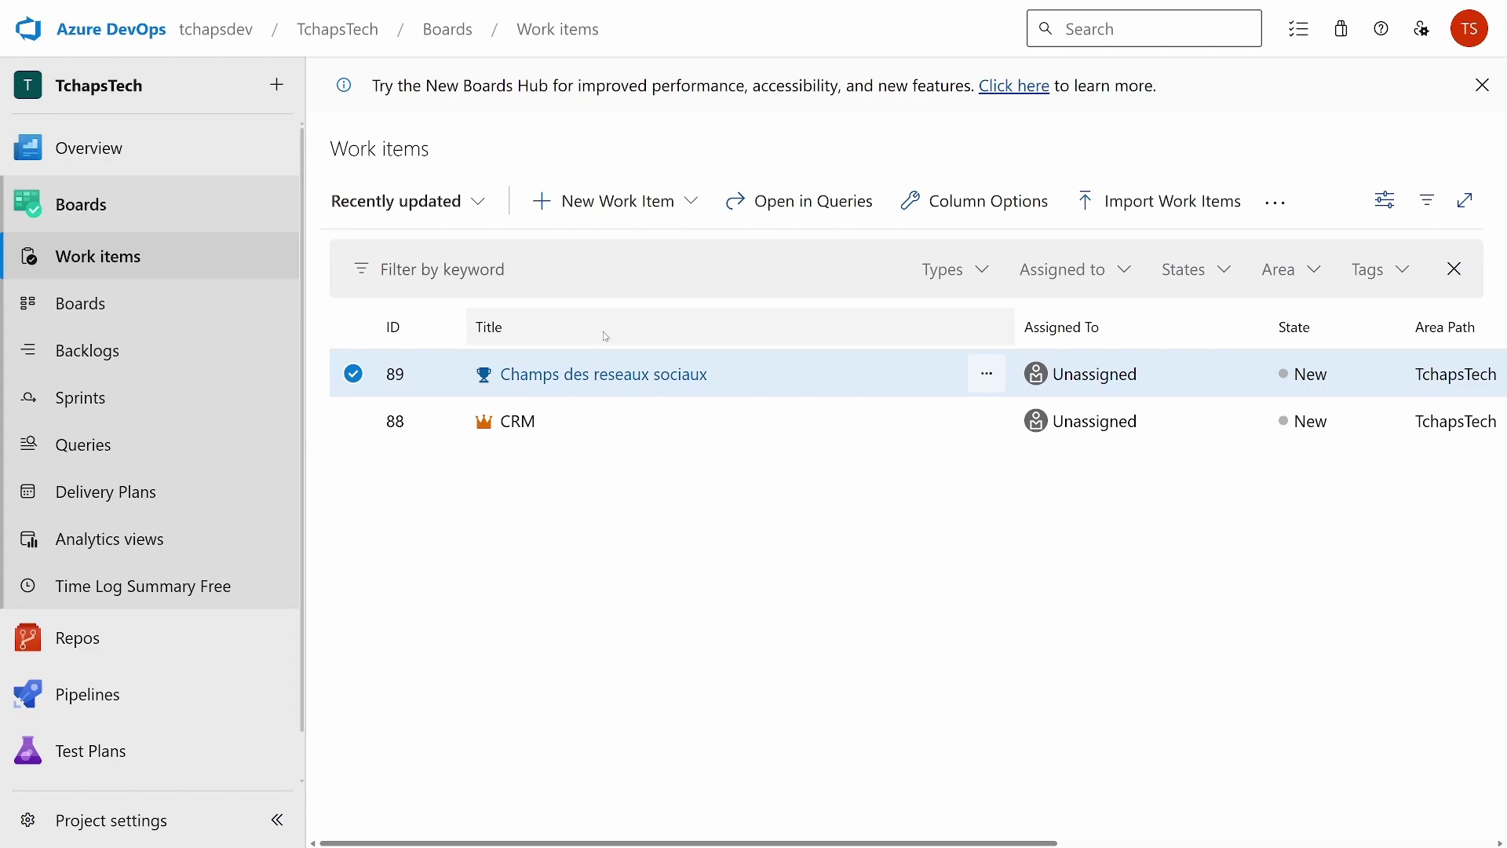
# Step: Check the hierarchy diagram for the second feature and start a new Feature titled "Generation des prospects"
pyautogui.moveTo(650, 5)
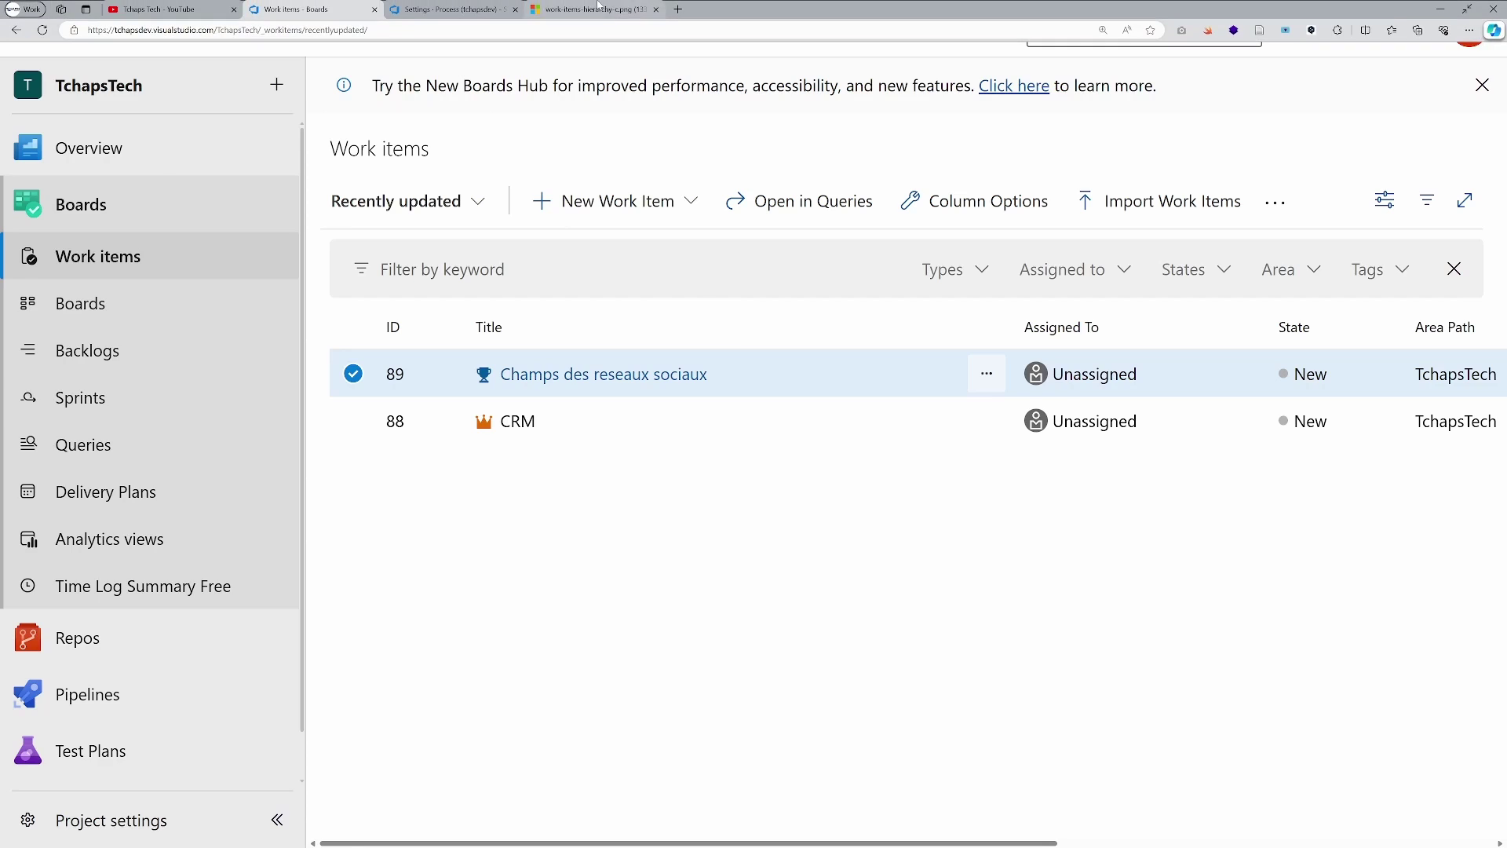
pyautogui.click(597, 6)
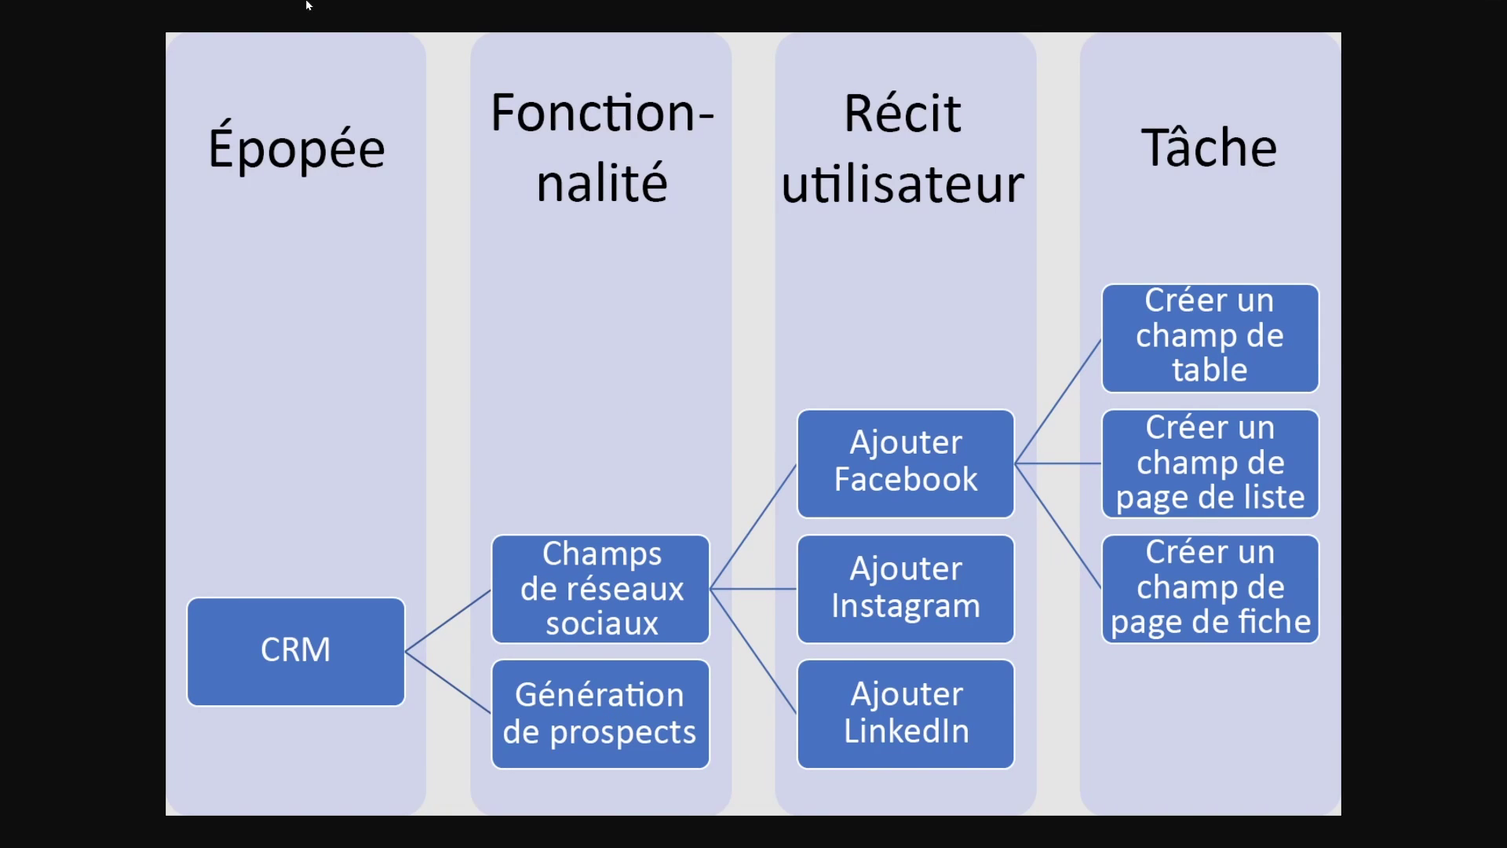
pyautogui.click(275, 6)
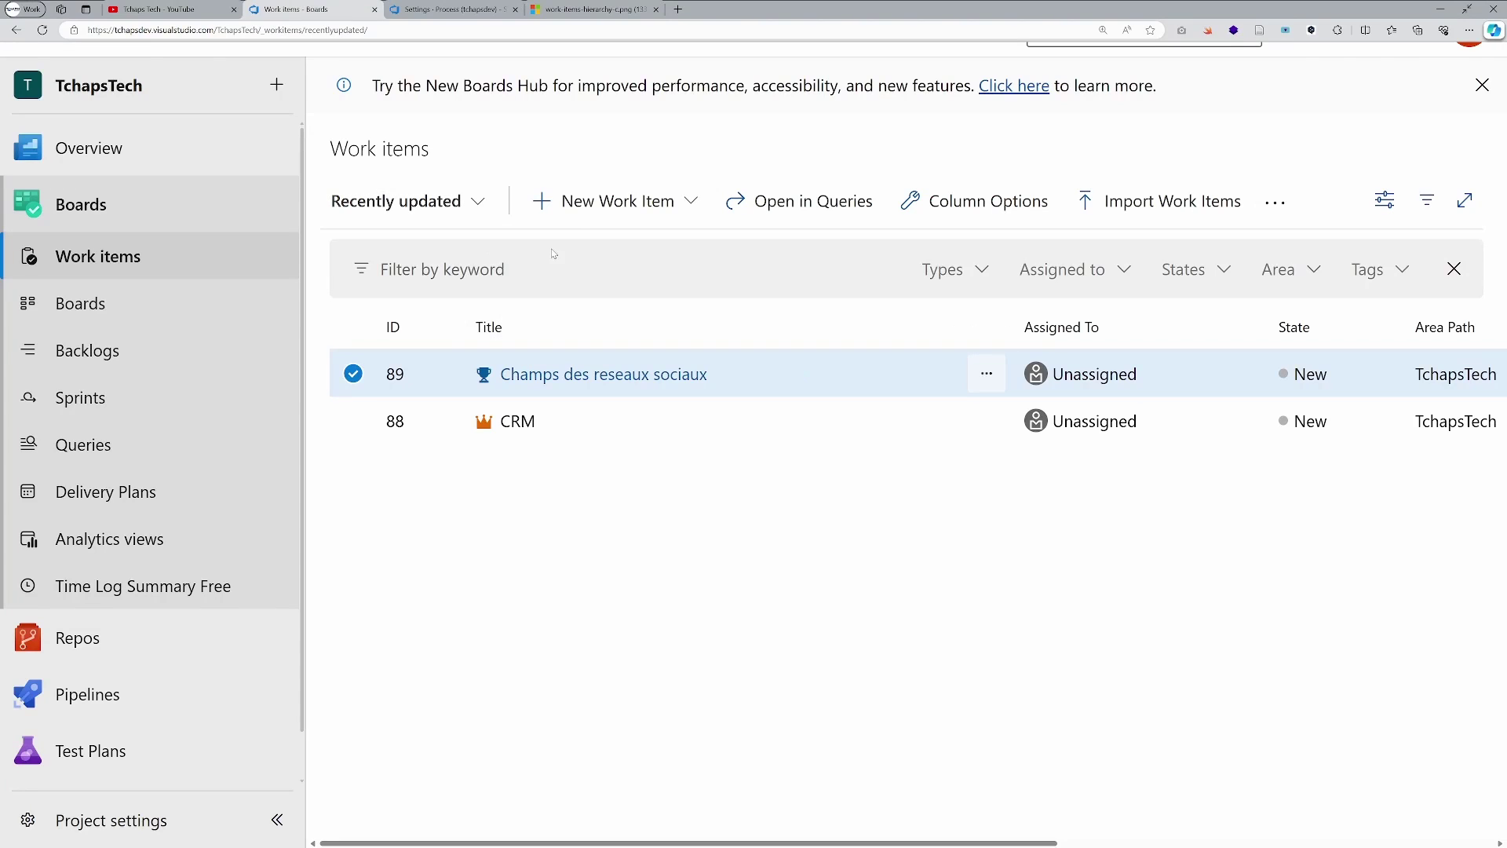
pyautogui.click(588, 206)
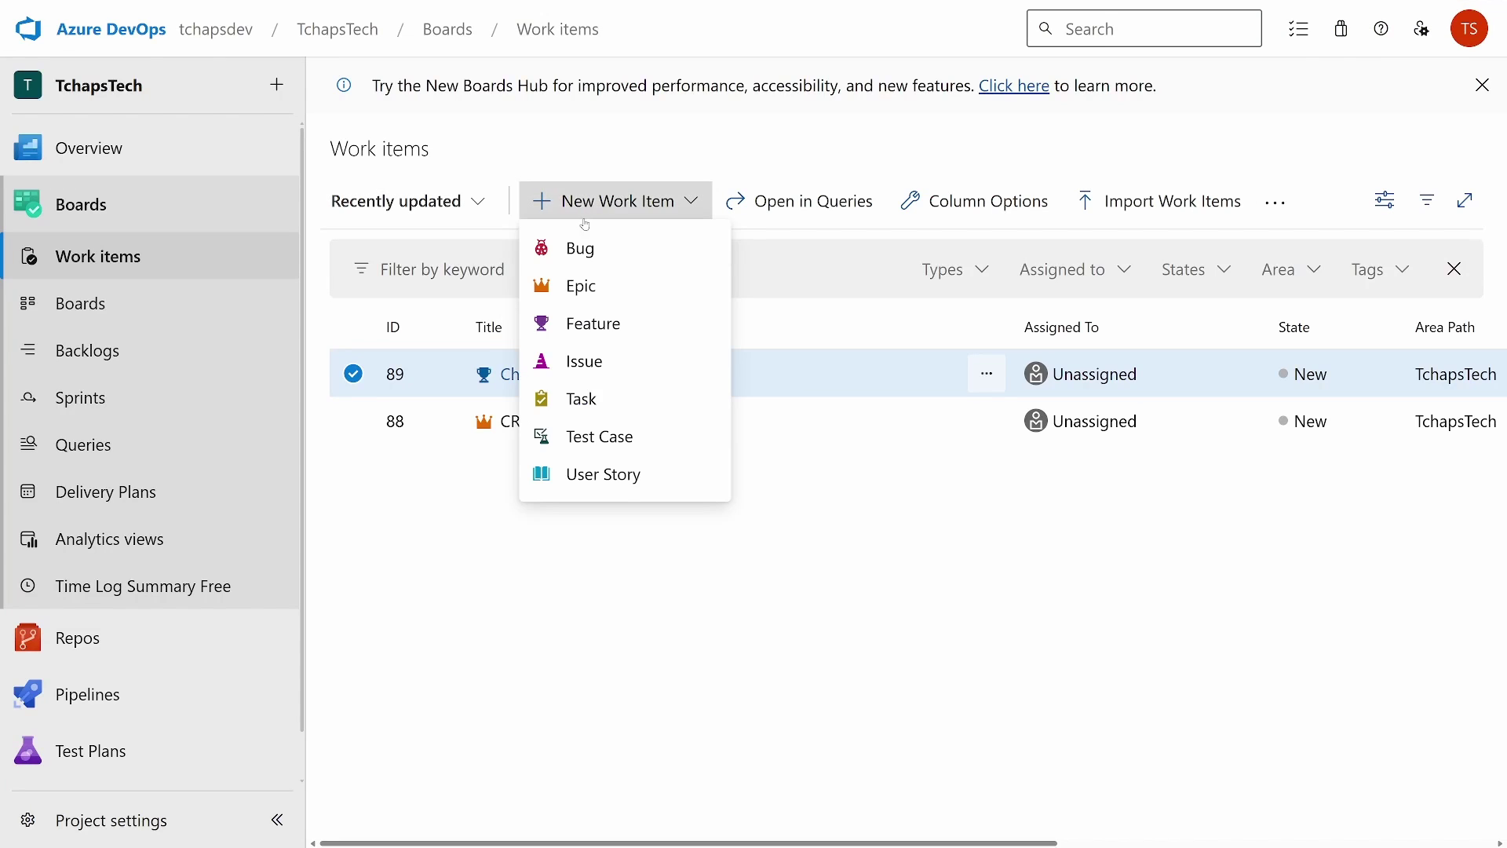
pyautogui.click(595, 328)
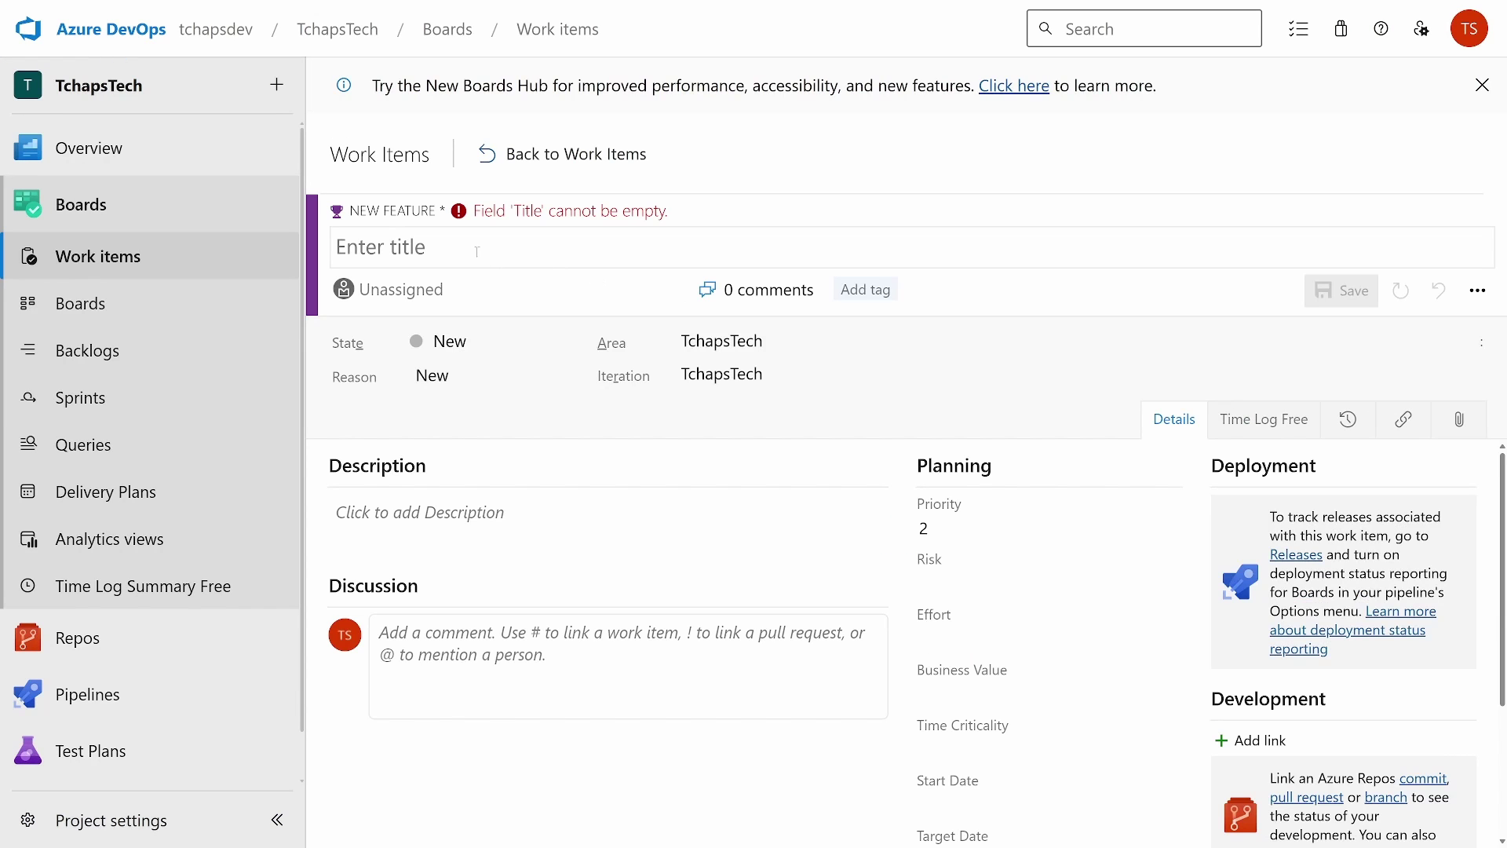
pyautogui.write('Gen')
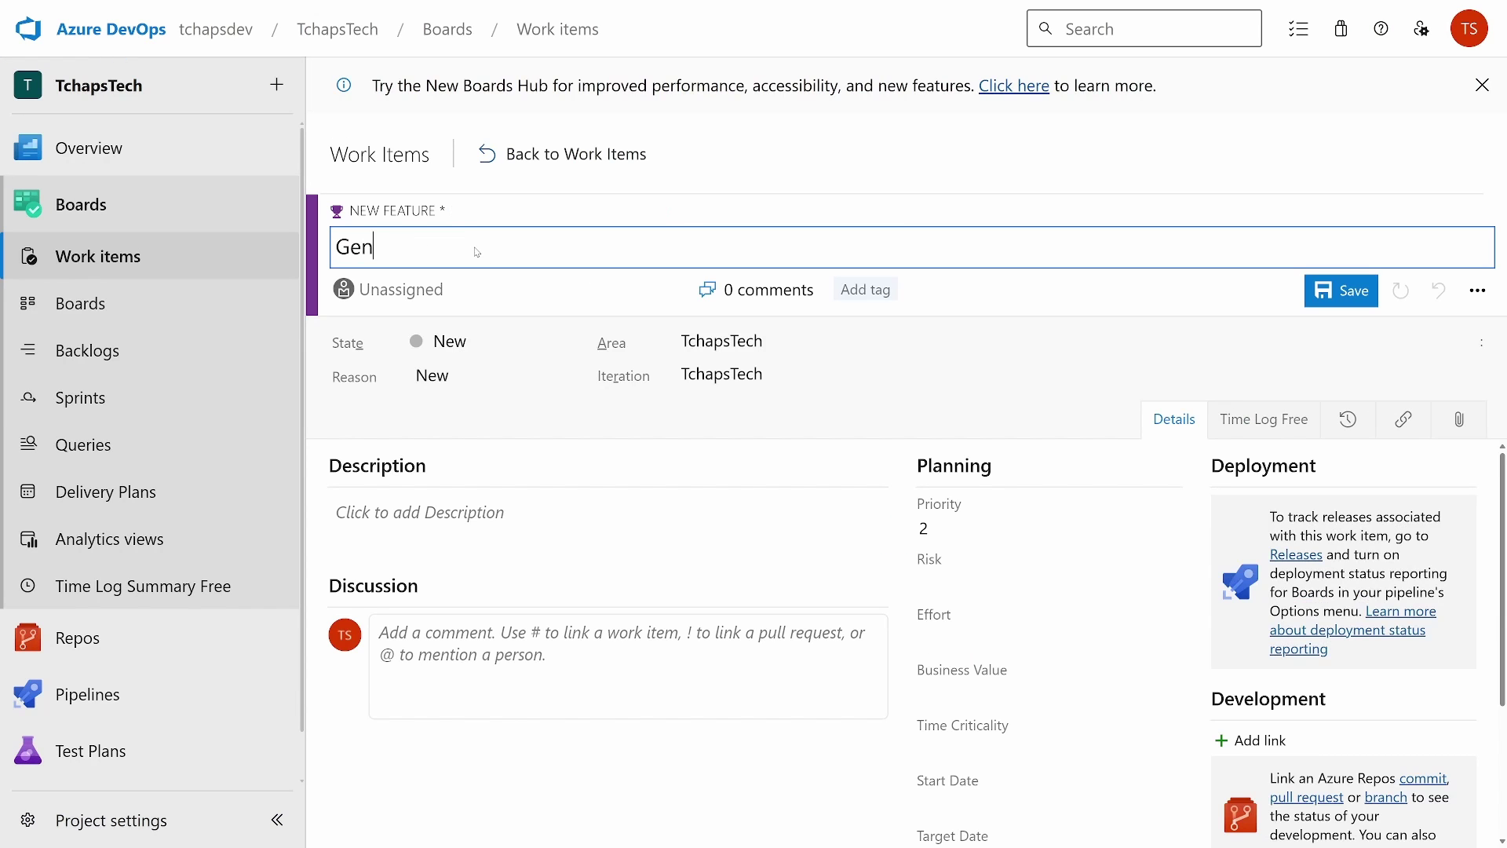
pyautogui.write('eraytion des prospects')
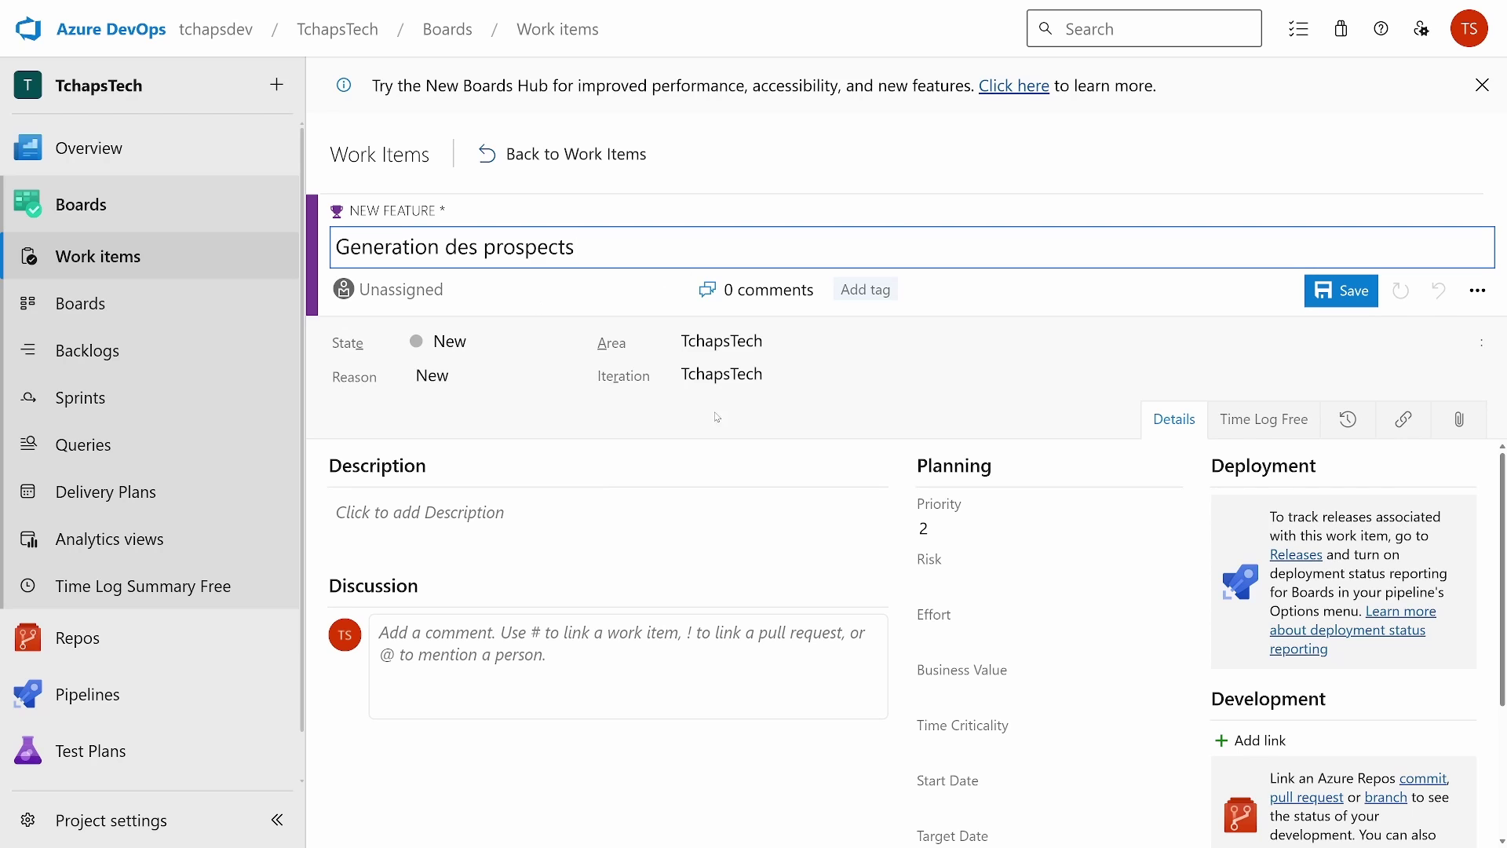
# Step: Link the CRM epic as the parent of the "Generation des prospects" feature, save it and return to the work items list
pyautogui.scroll(-3, 1231, 654)
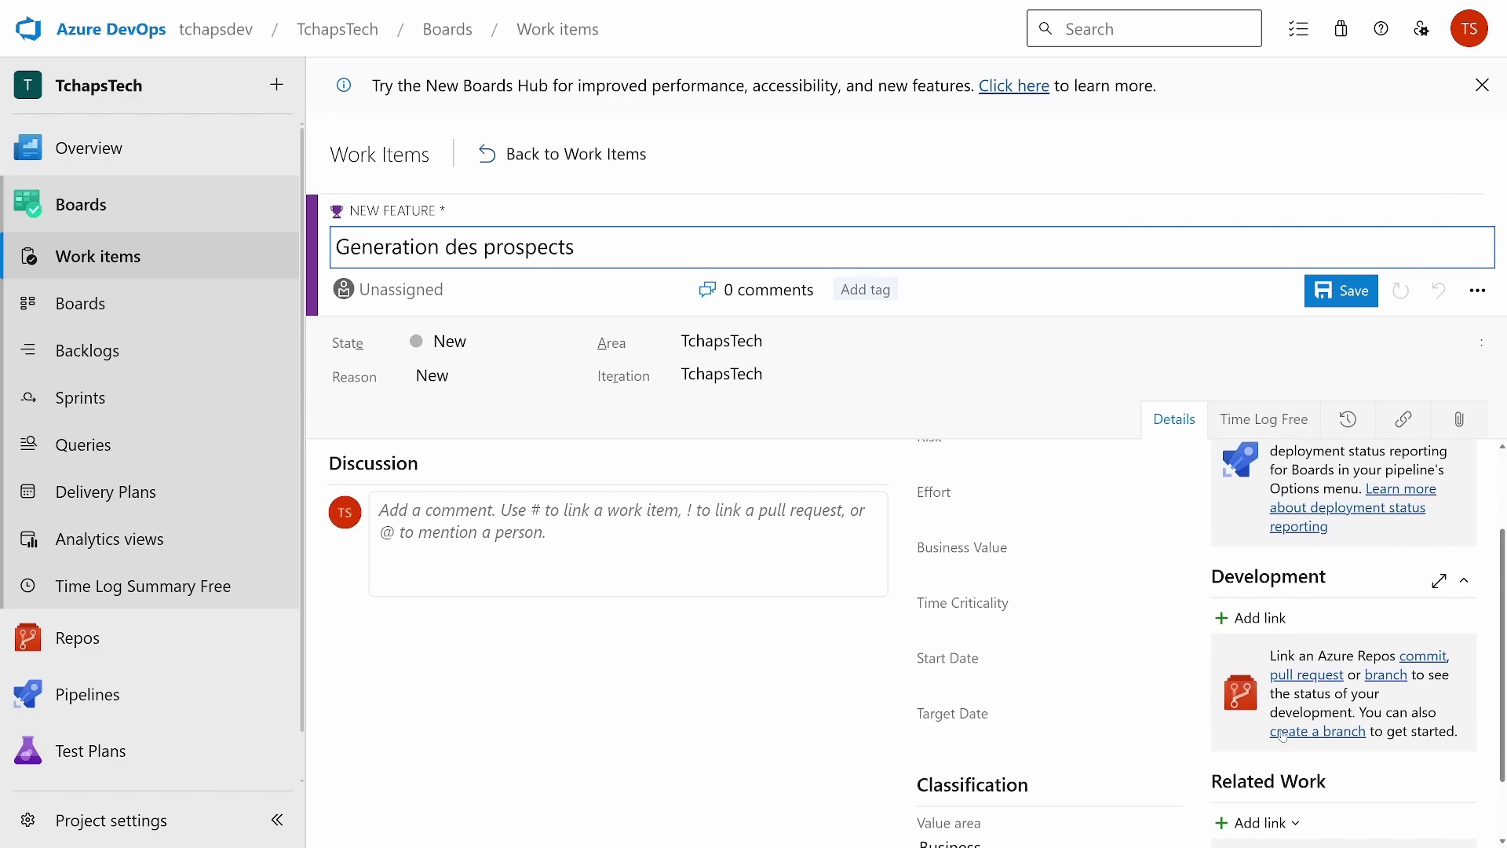
pyautogui.click(1332, 778)
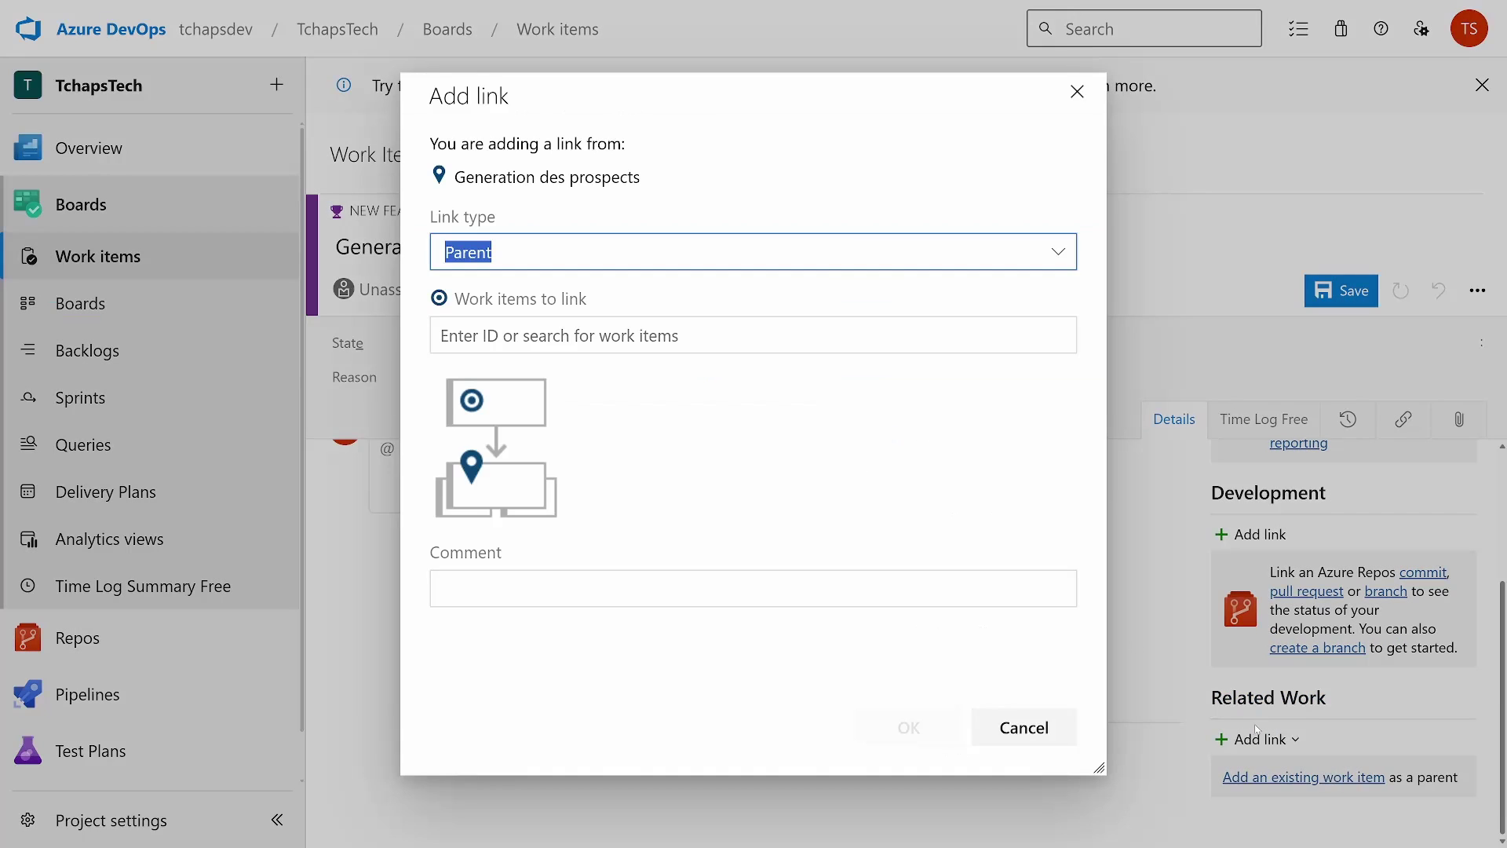
pyautogui.click(677, 336)
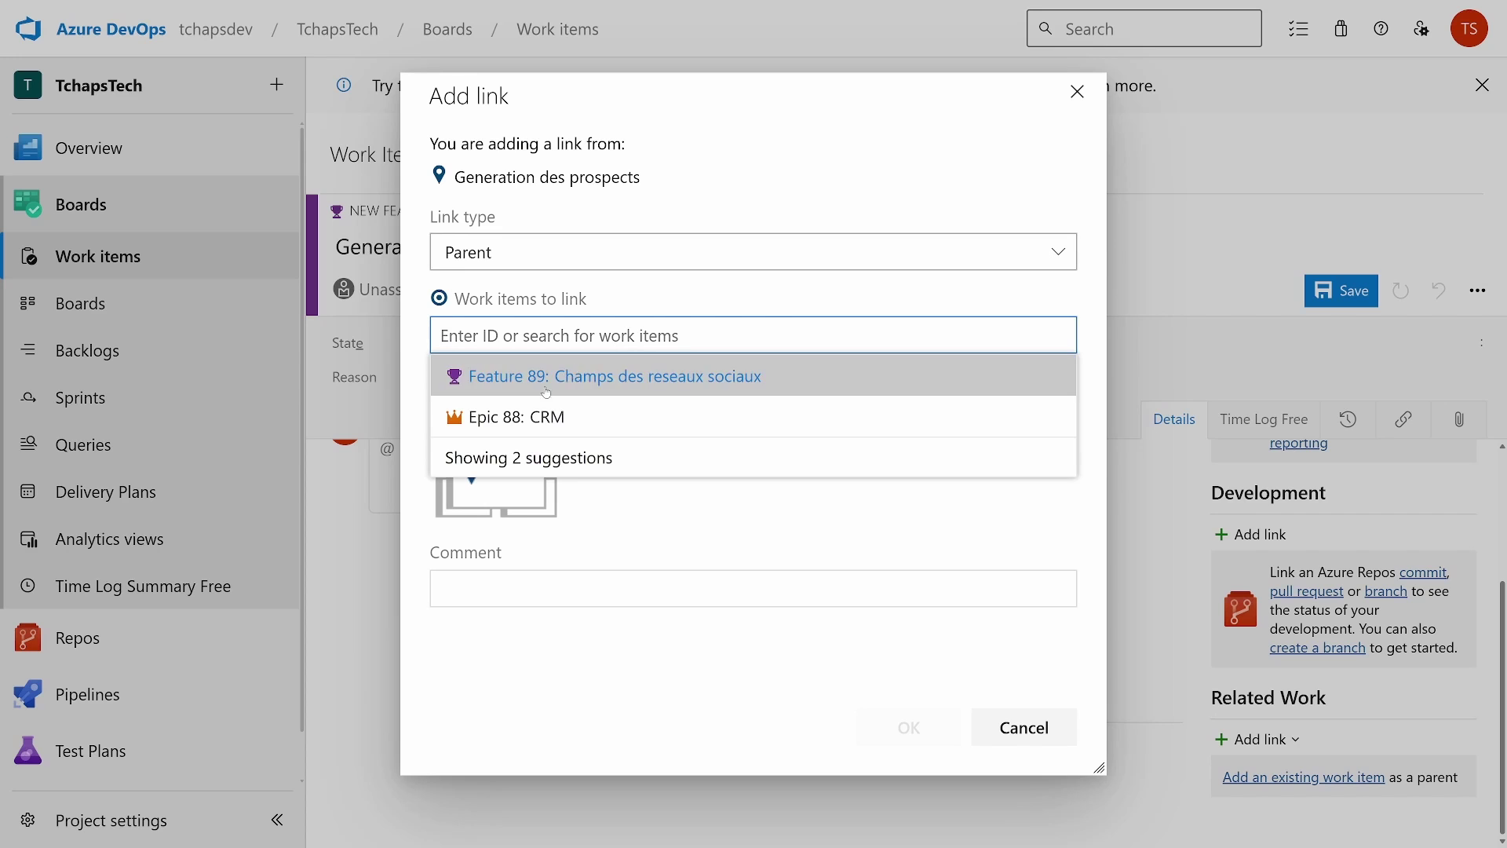
pyautogui.click(536, 417)
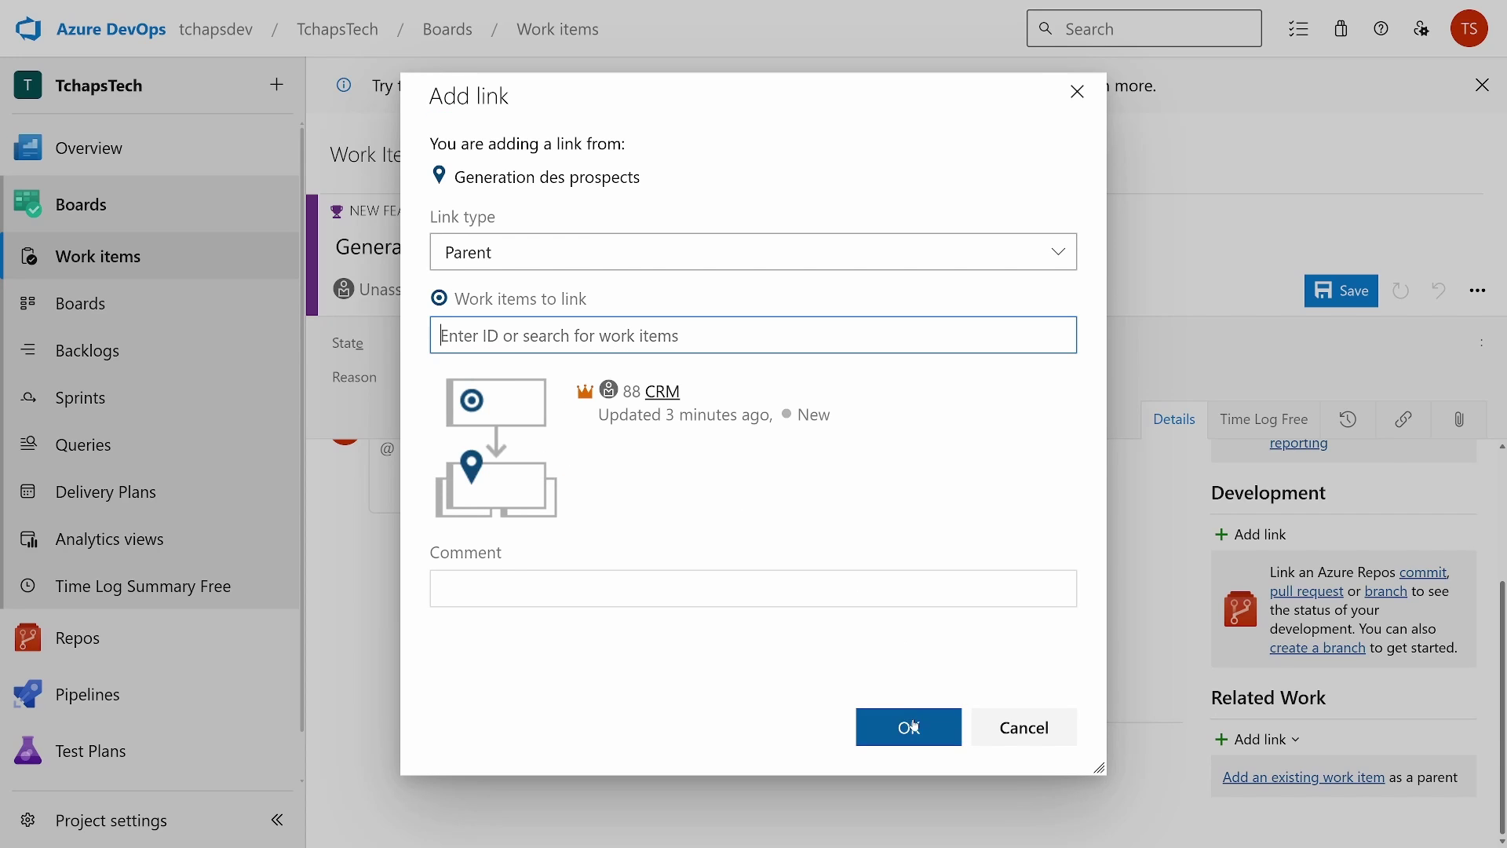
pyautogui.click(910, 726)
pyautogui.click(1356, 297)
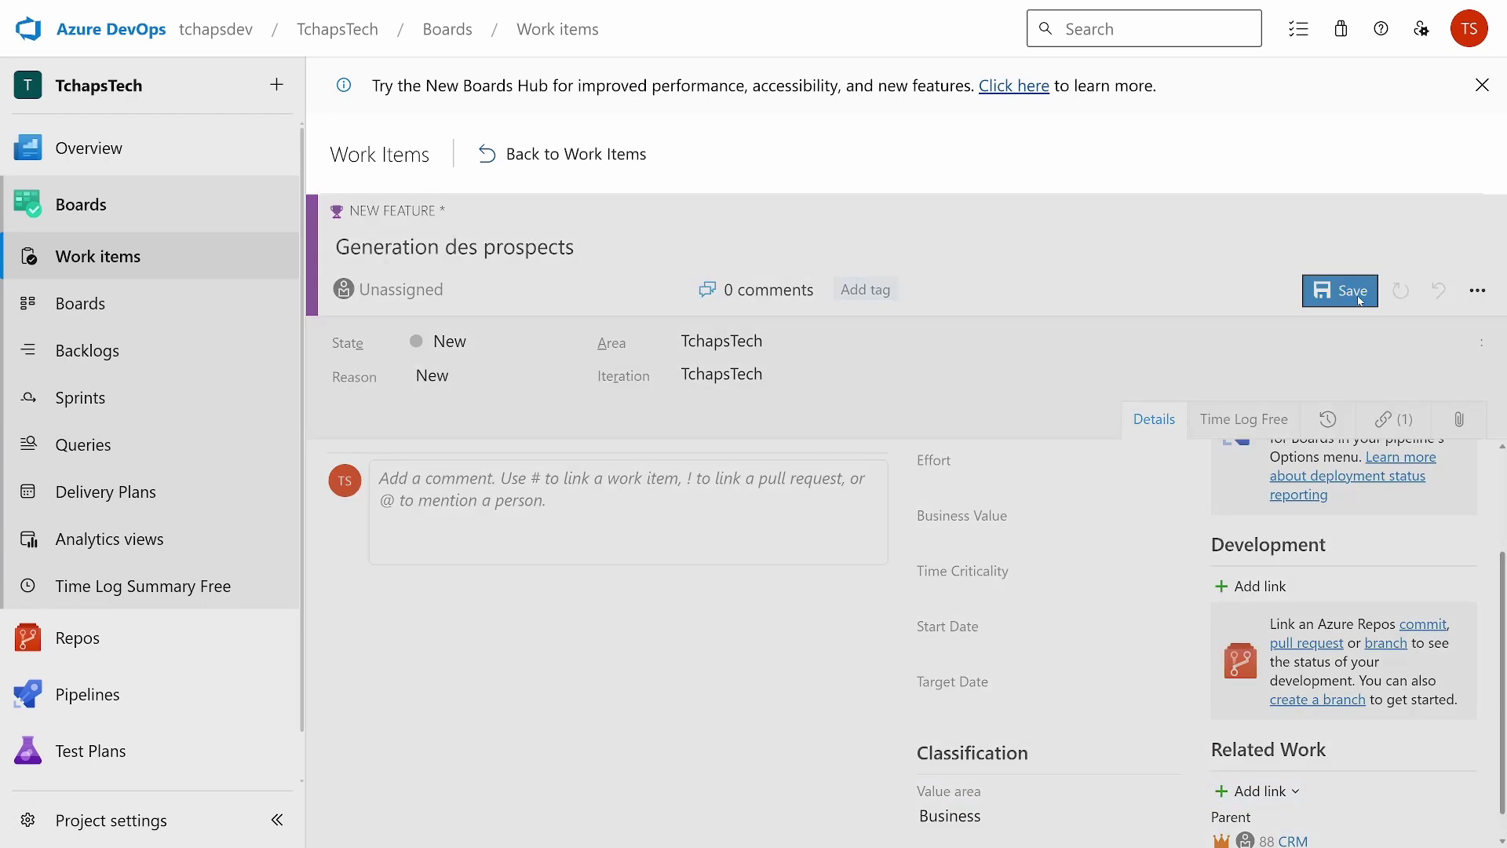
pyautogui.click(562, 154)
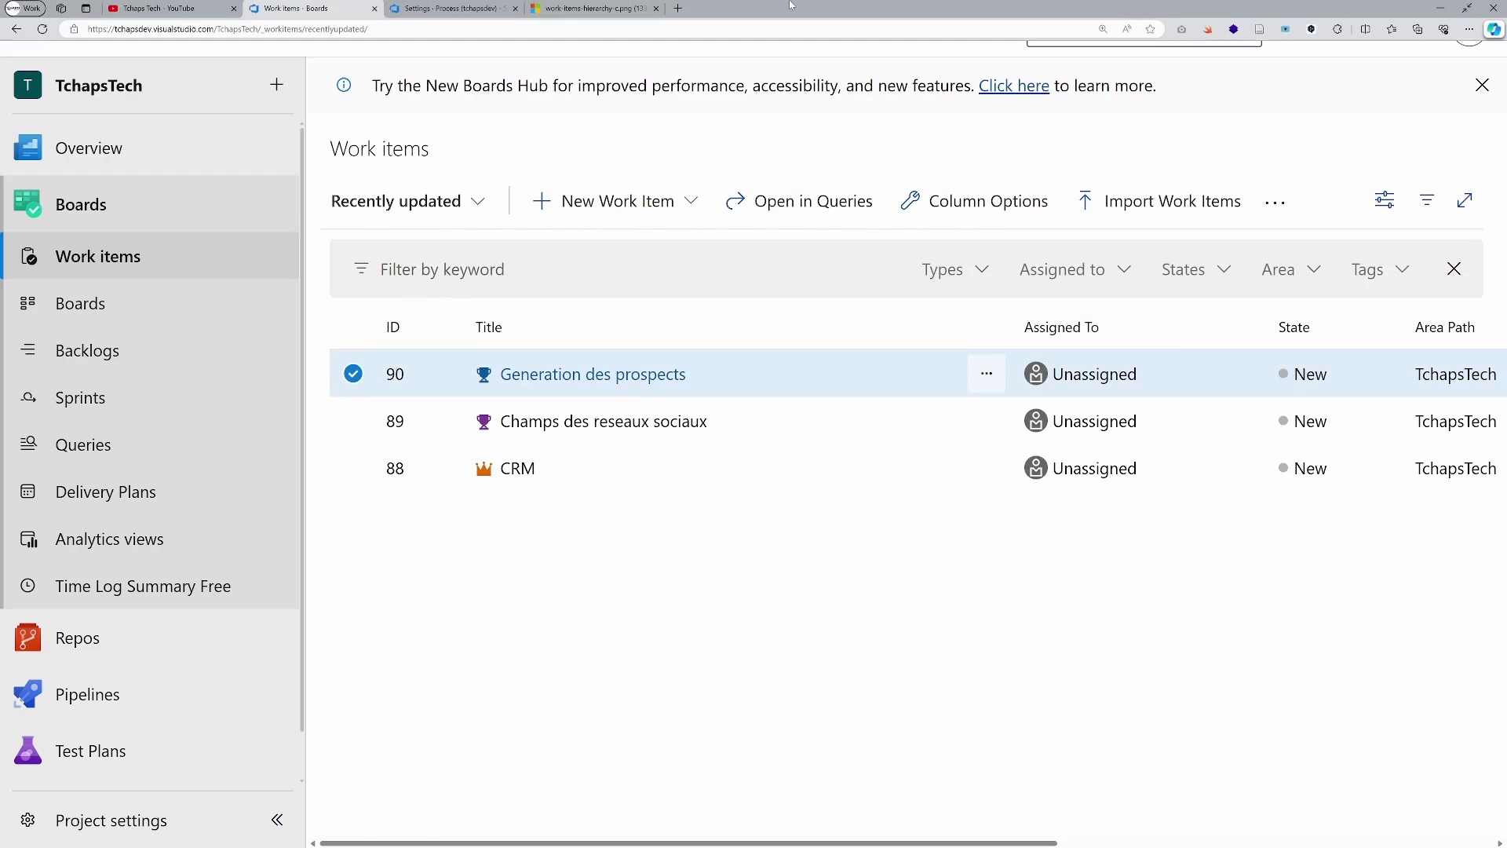
# Step: Consult the work item hierarchy diagram for the user stories and create a User Story titled "Ajouter facebook" in the TchapsTech project
pyautogui.click(549, 8)
pyautogui.press('F11')
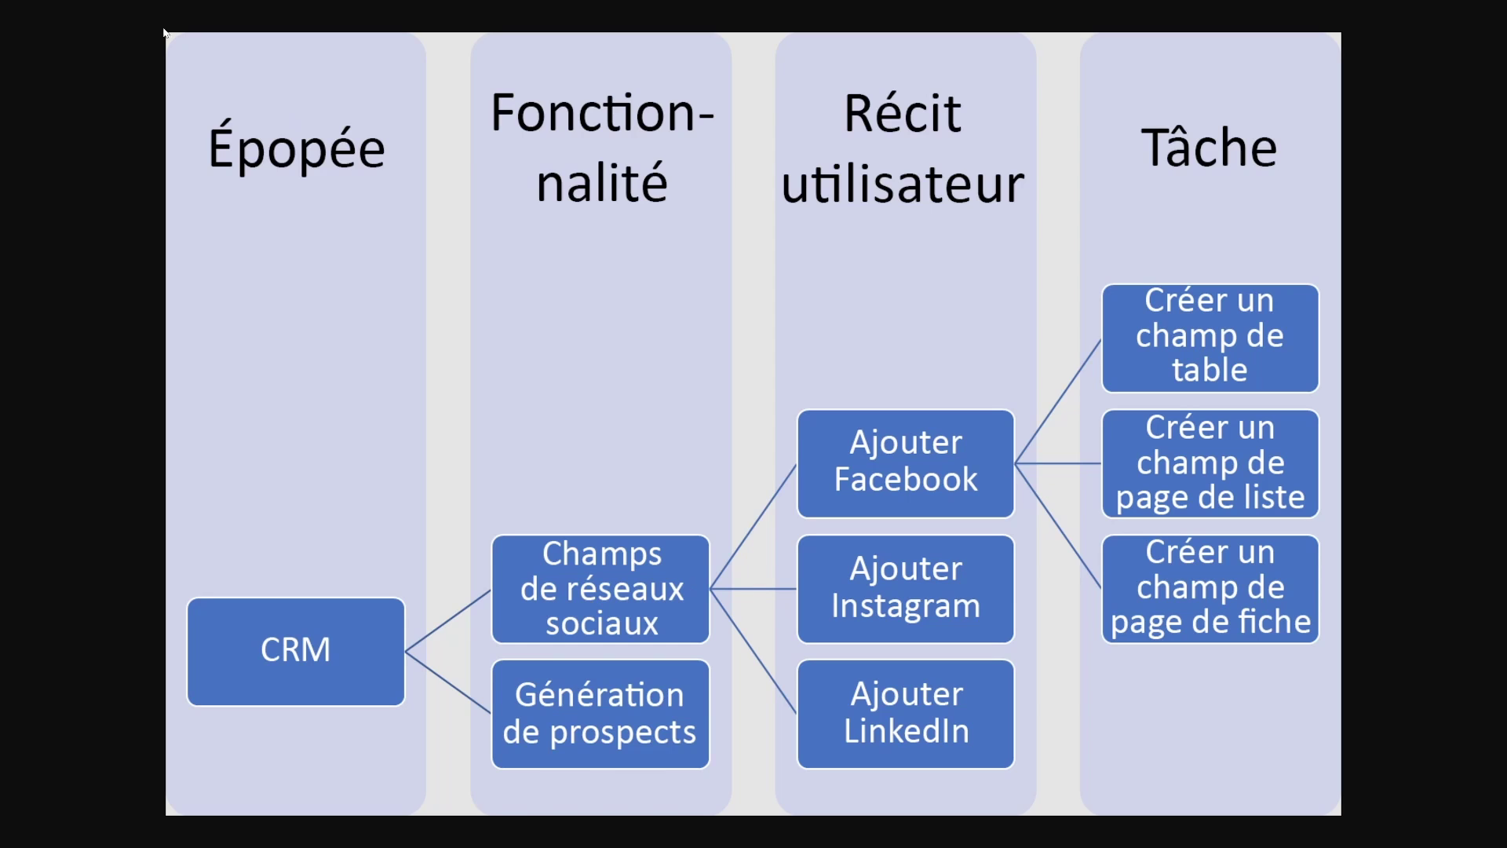
pyautogui.moveTo(154, 5)
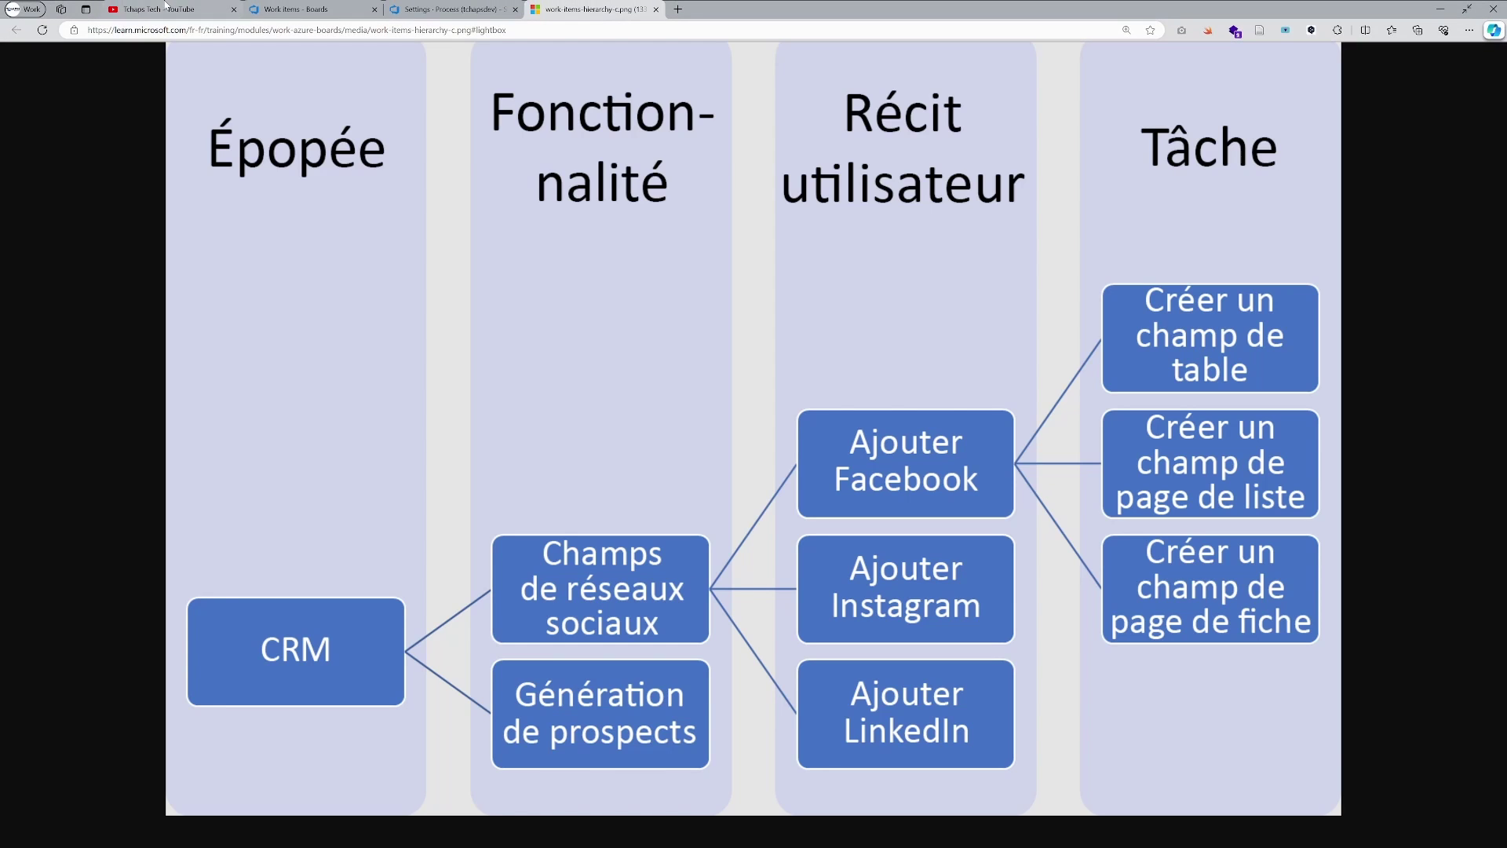
pyautogui.click(310, 9)
pyautogui.click(590, 206)
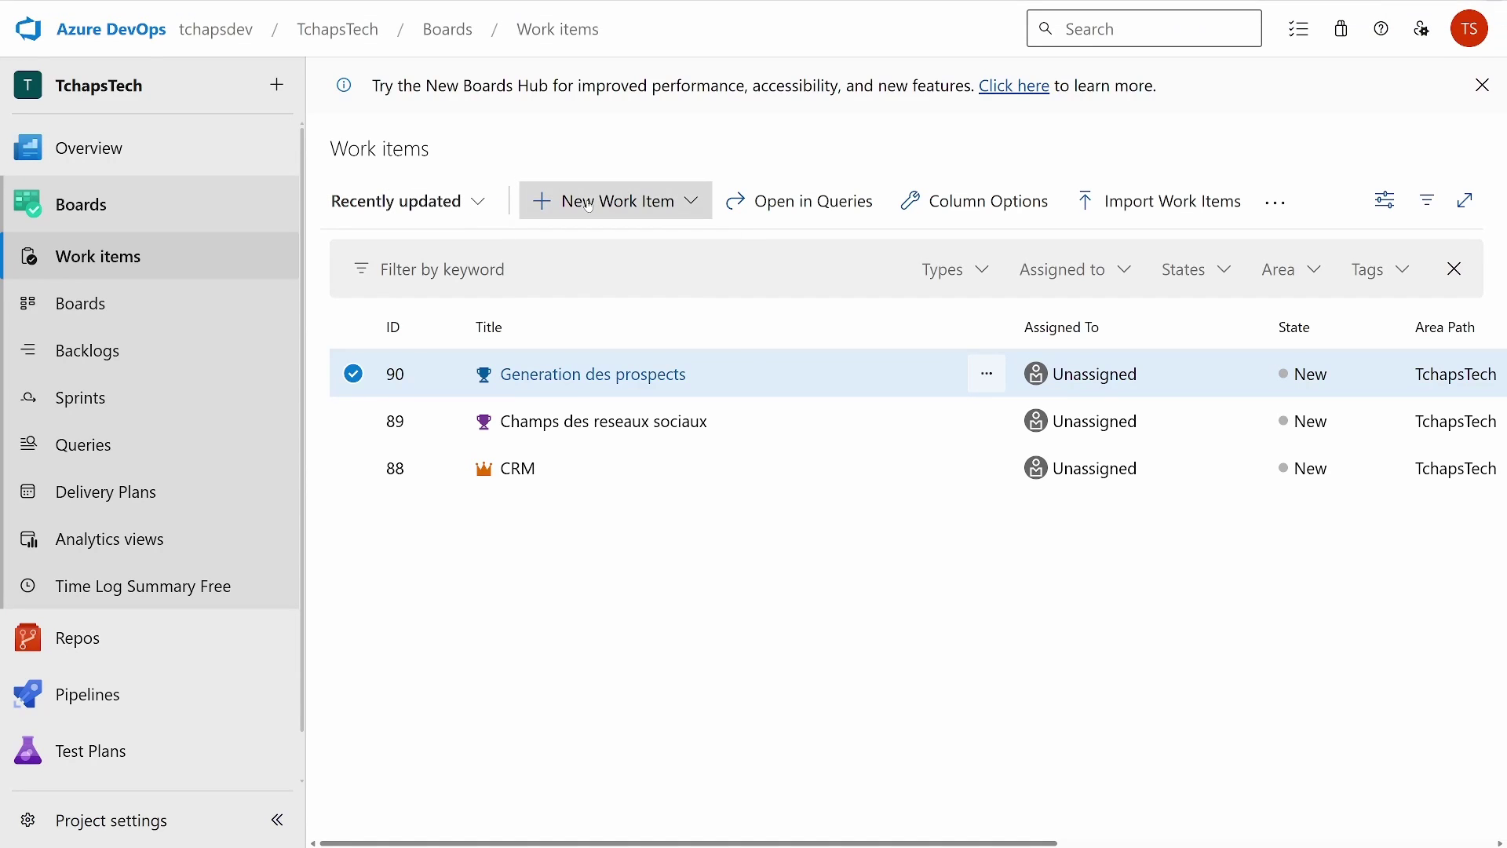
pyautogui.click(537, 8)
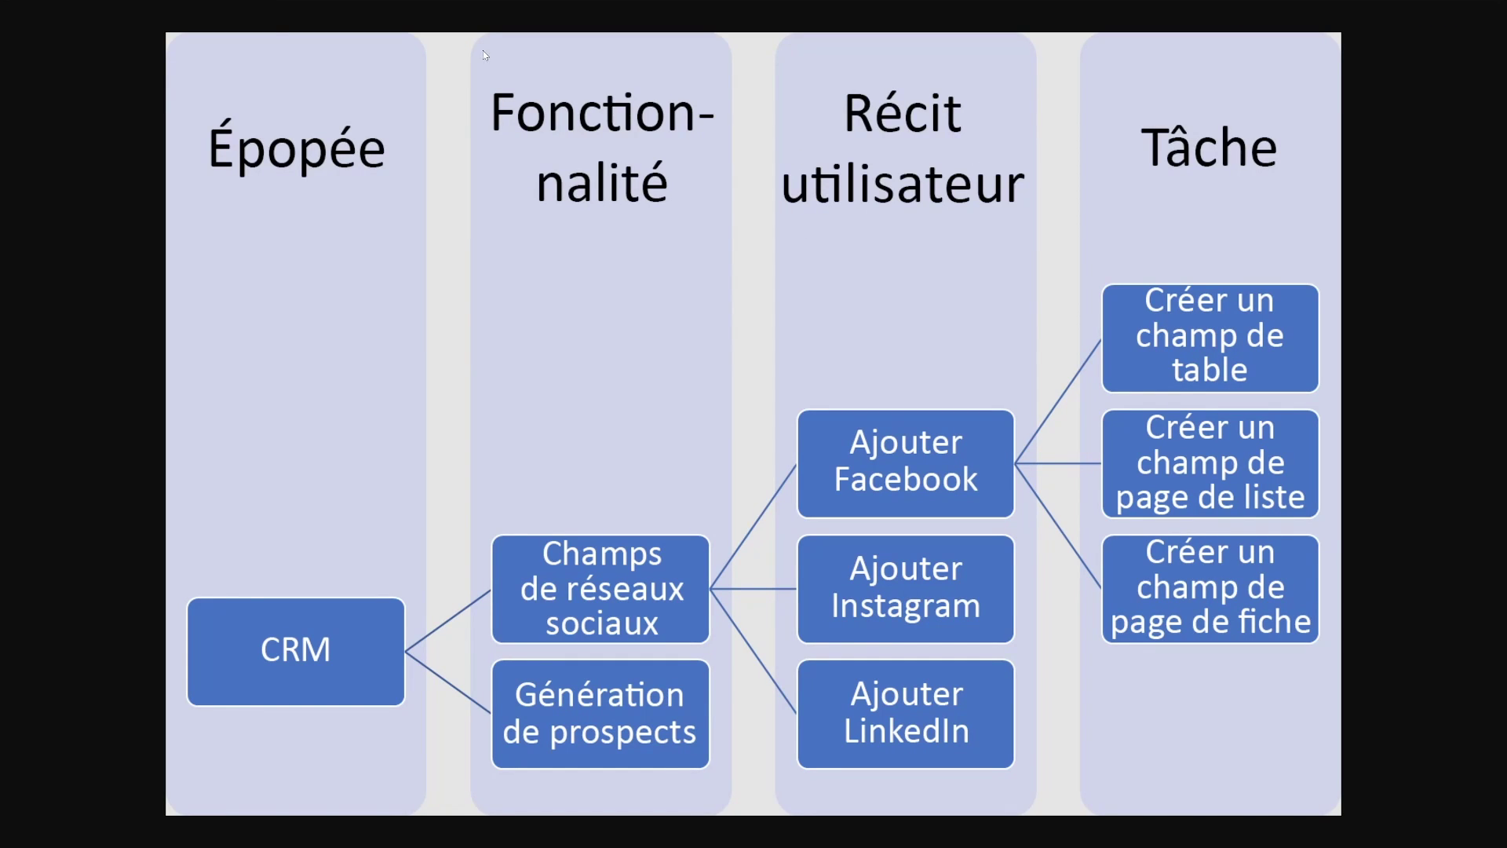
pyautogui.click(280, 10)
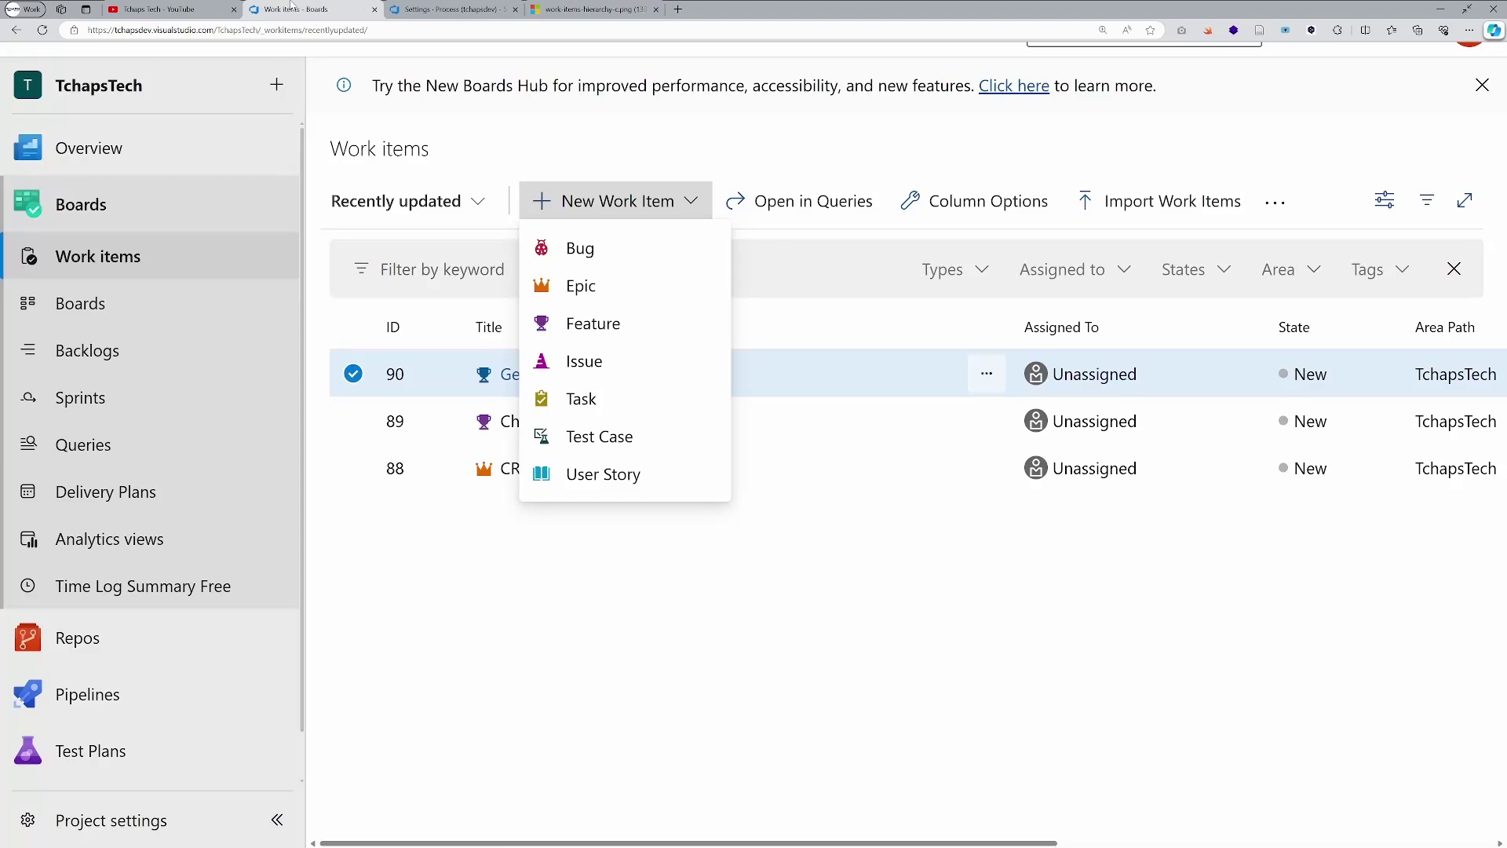
pyautogui.click(590, 474)
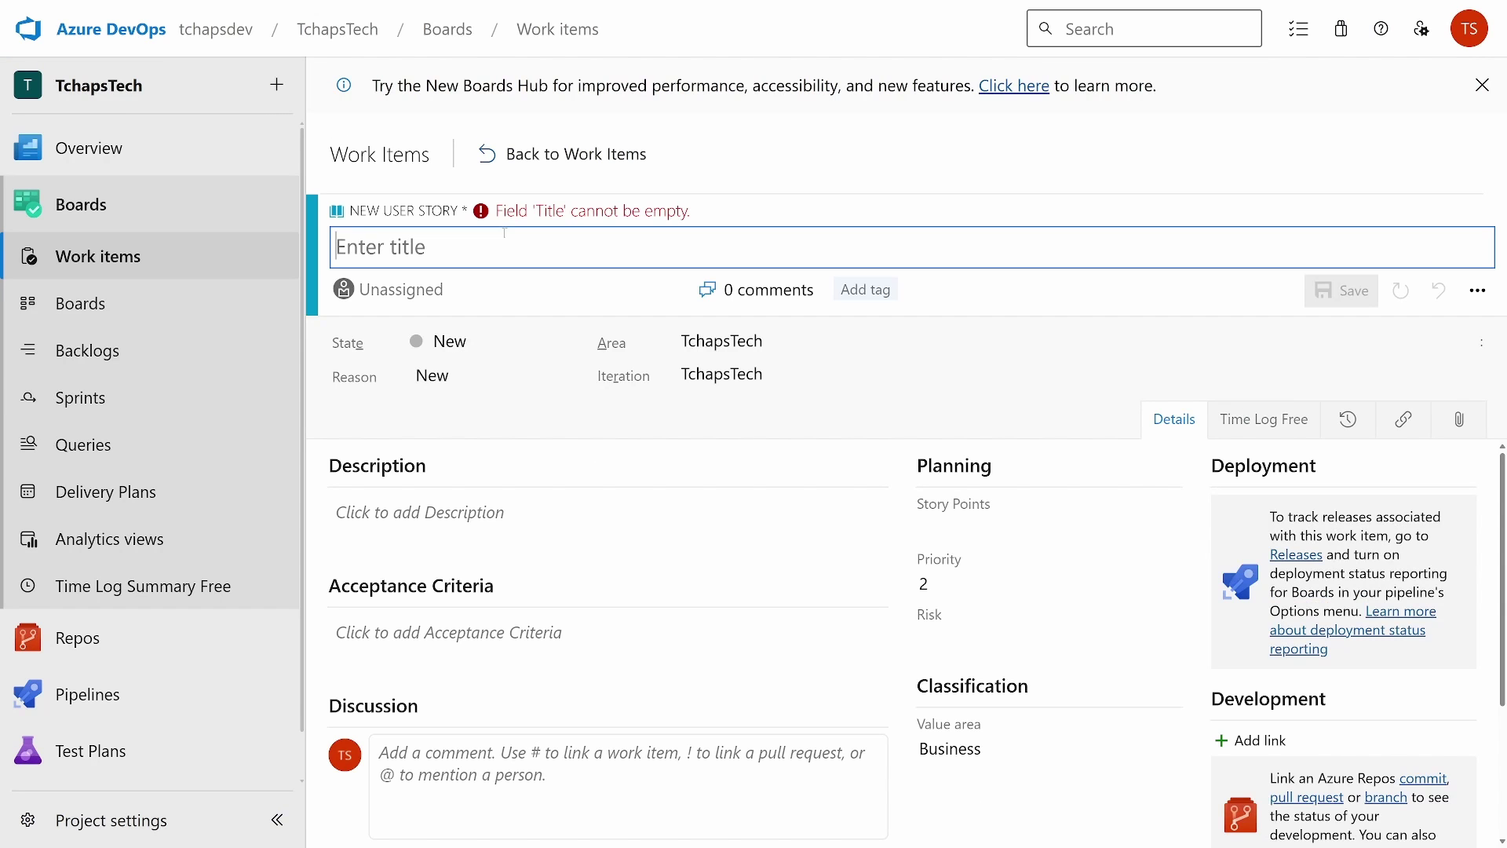
pyautogui.write('Ajouter')
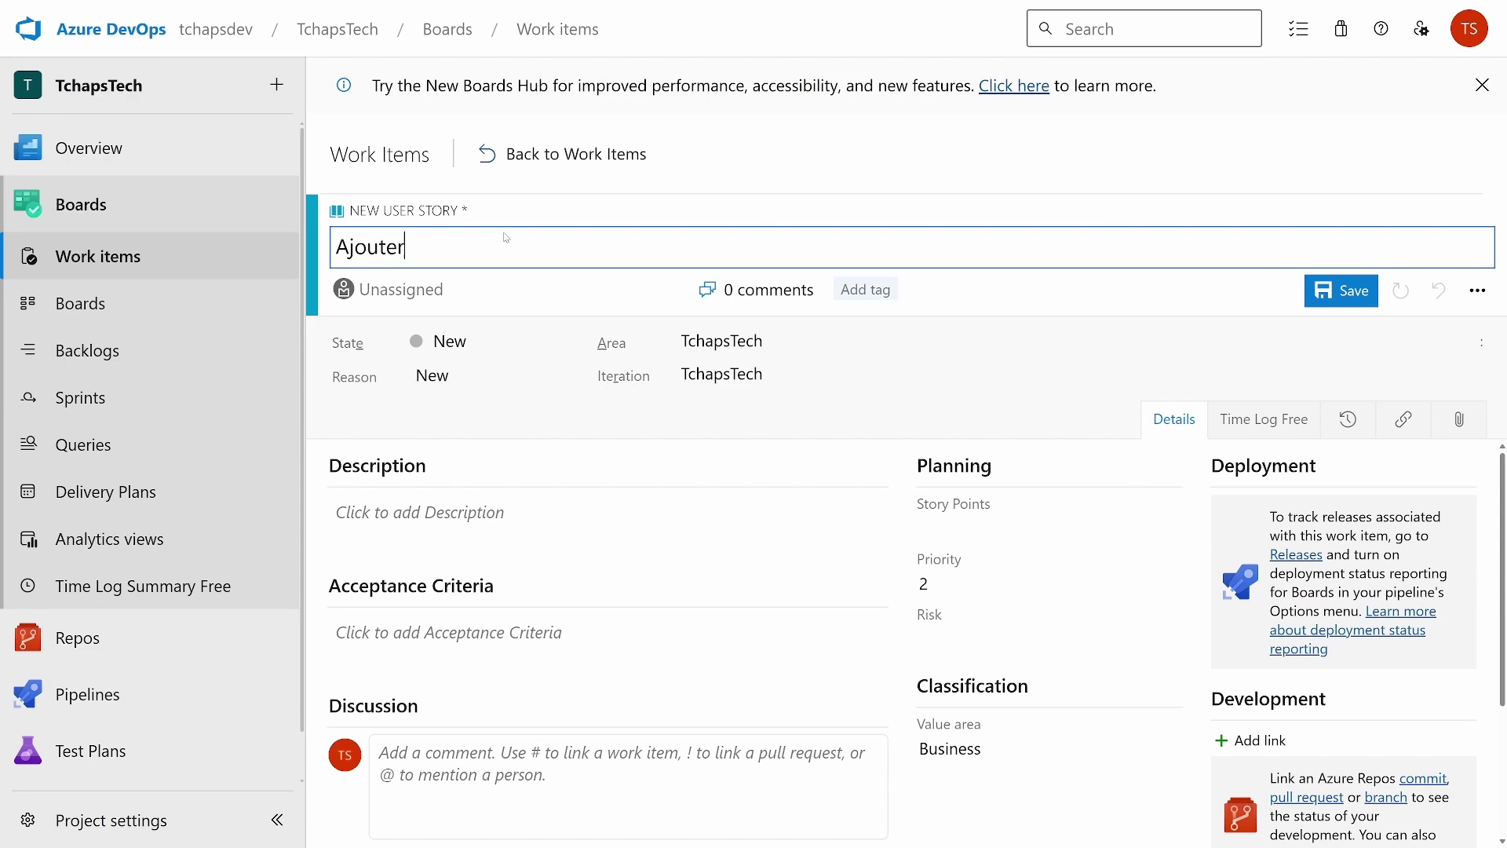
pyautogui.write(' facebook')
pyautogui.click(1349, 305)
# Step: Link the "Champs des reseaux sociaux" feature as the parent of the "Ajouter facebook" story, save it and return to the work items list
pyautogui.scroll(-3, 1324, 639)
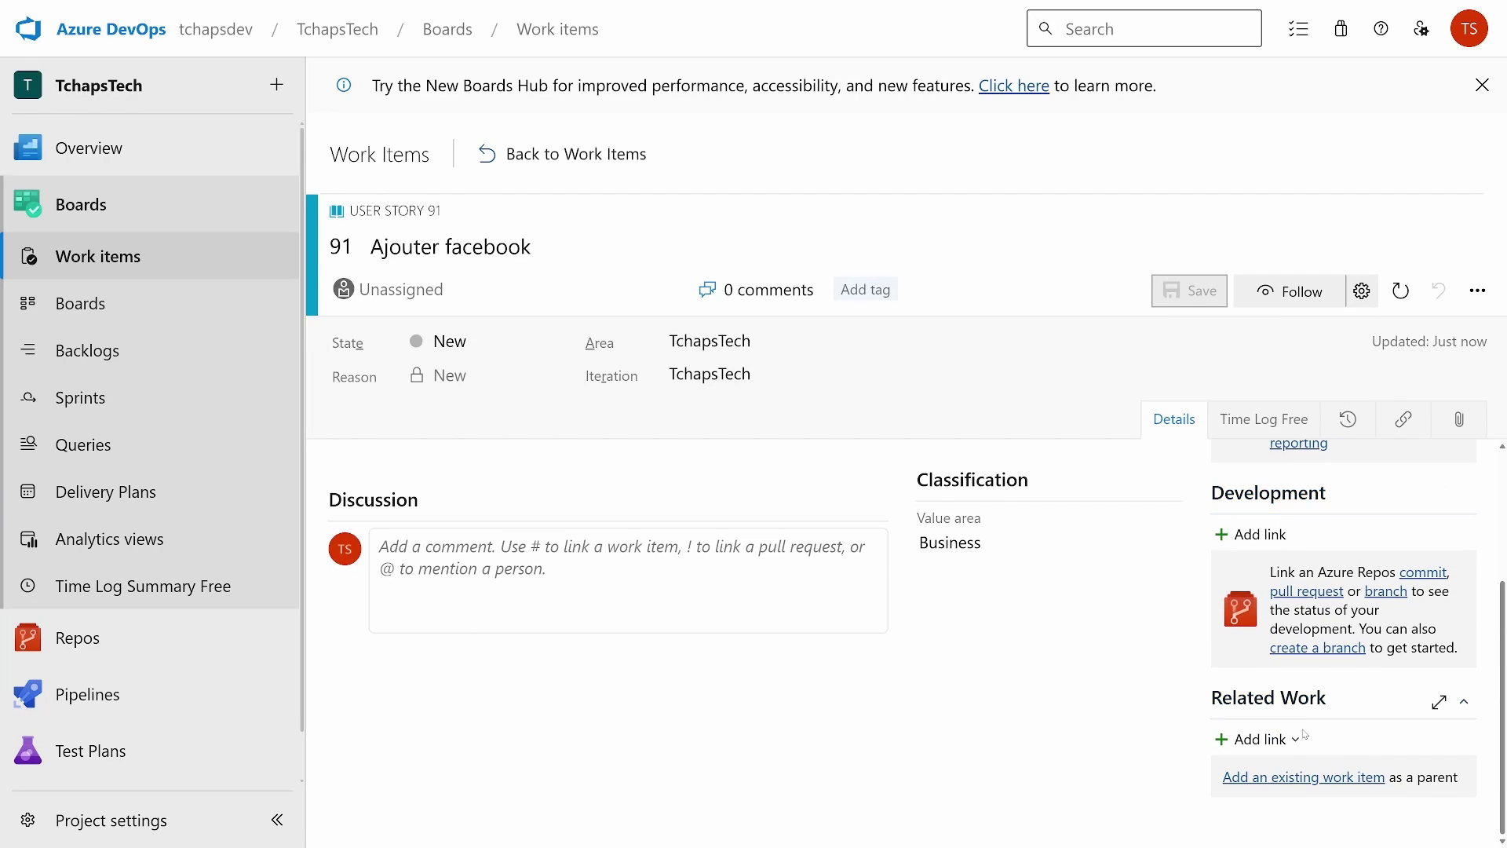
pyautogui.click(1304, 781)
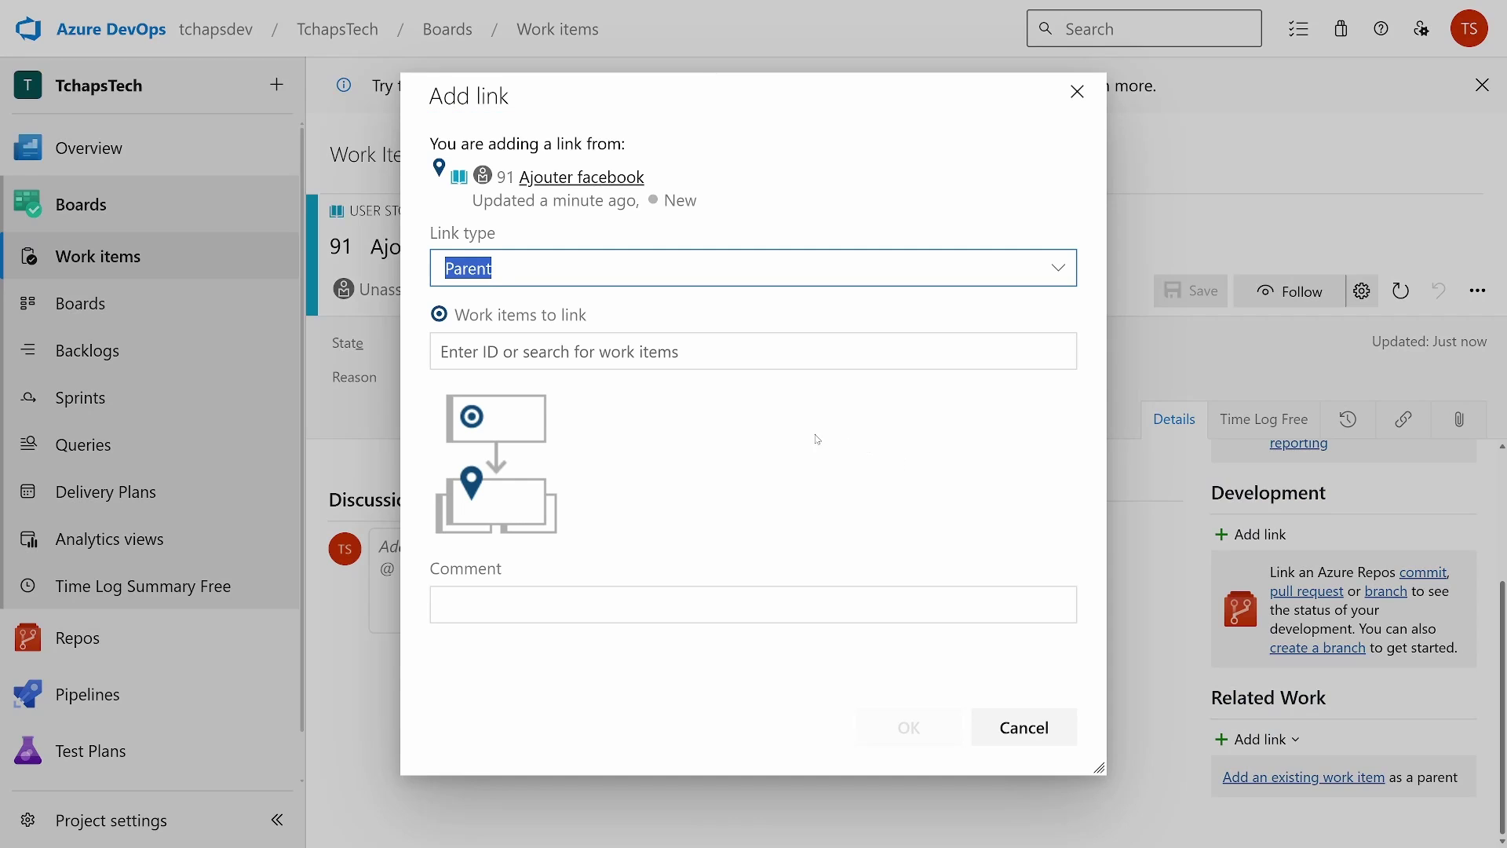
pyautogui.click(722, 353)
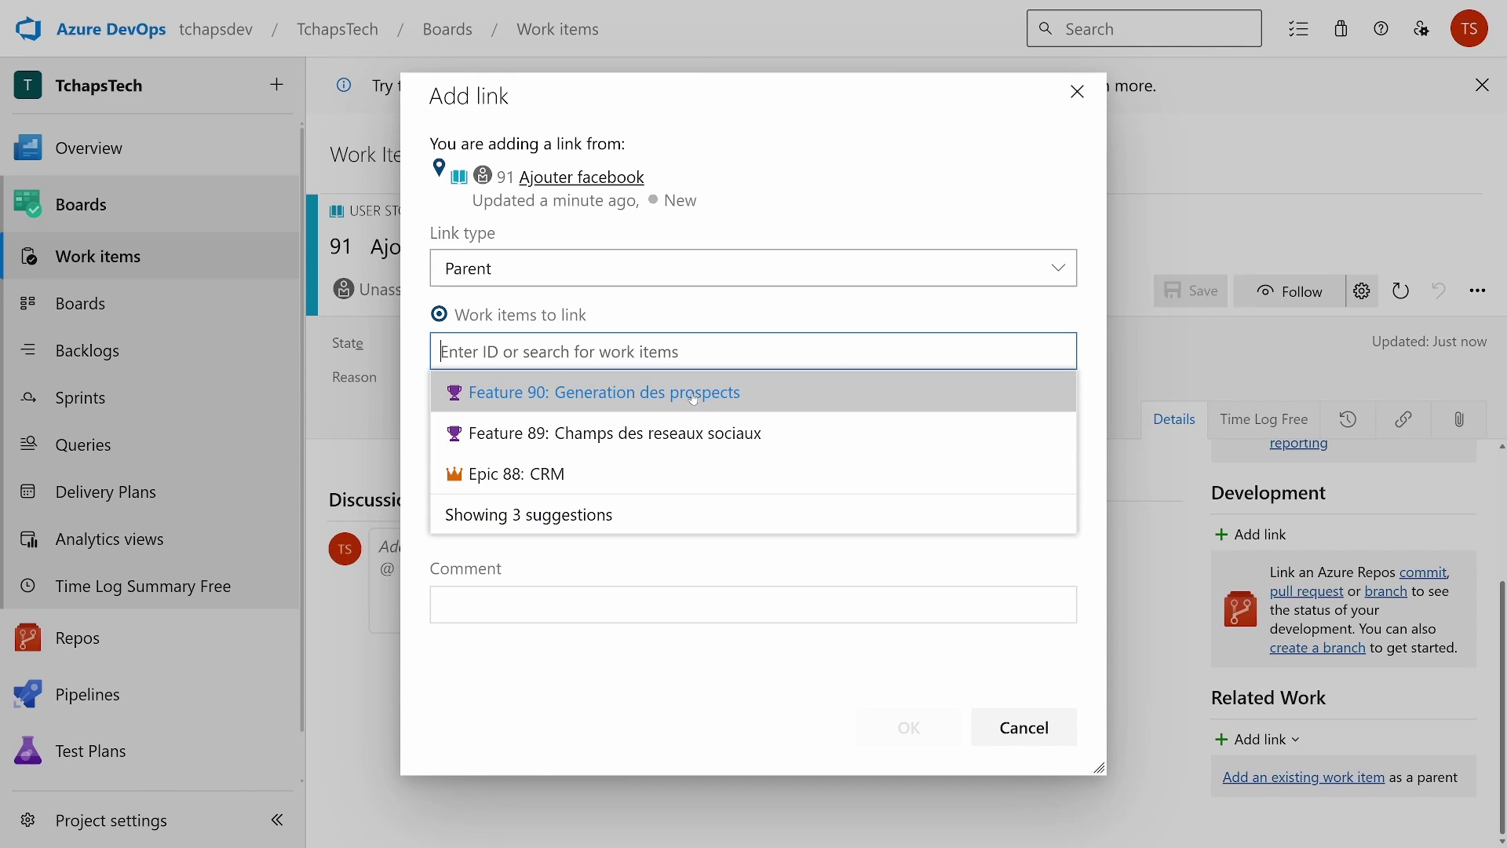
pyautogui.click(675, 430)
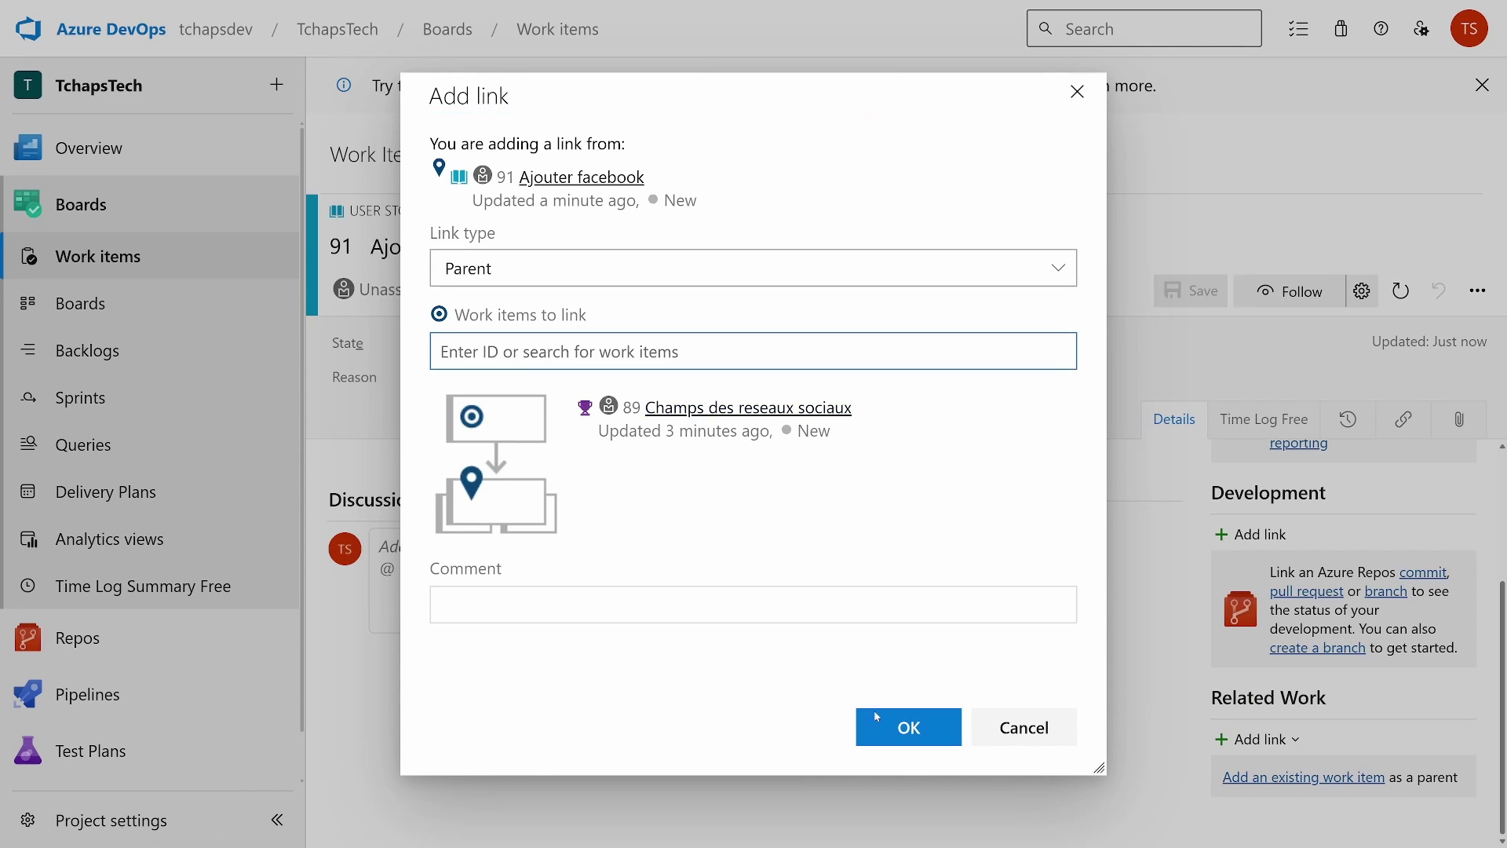
pyautogui.click(909, 727)
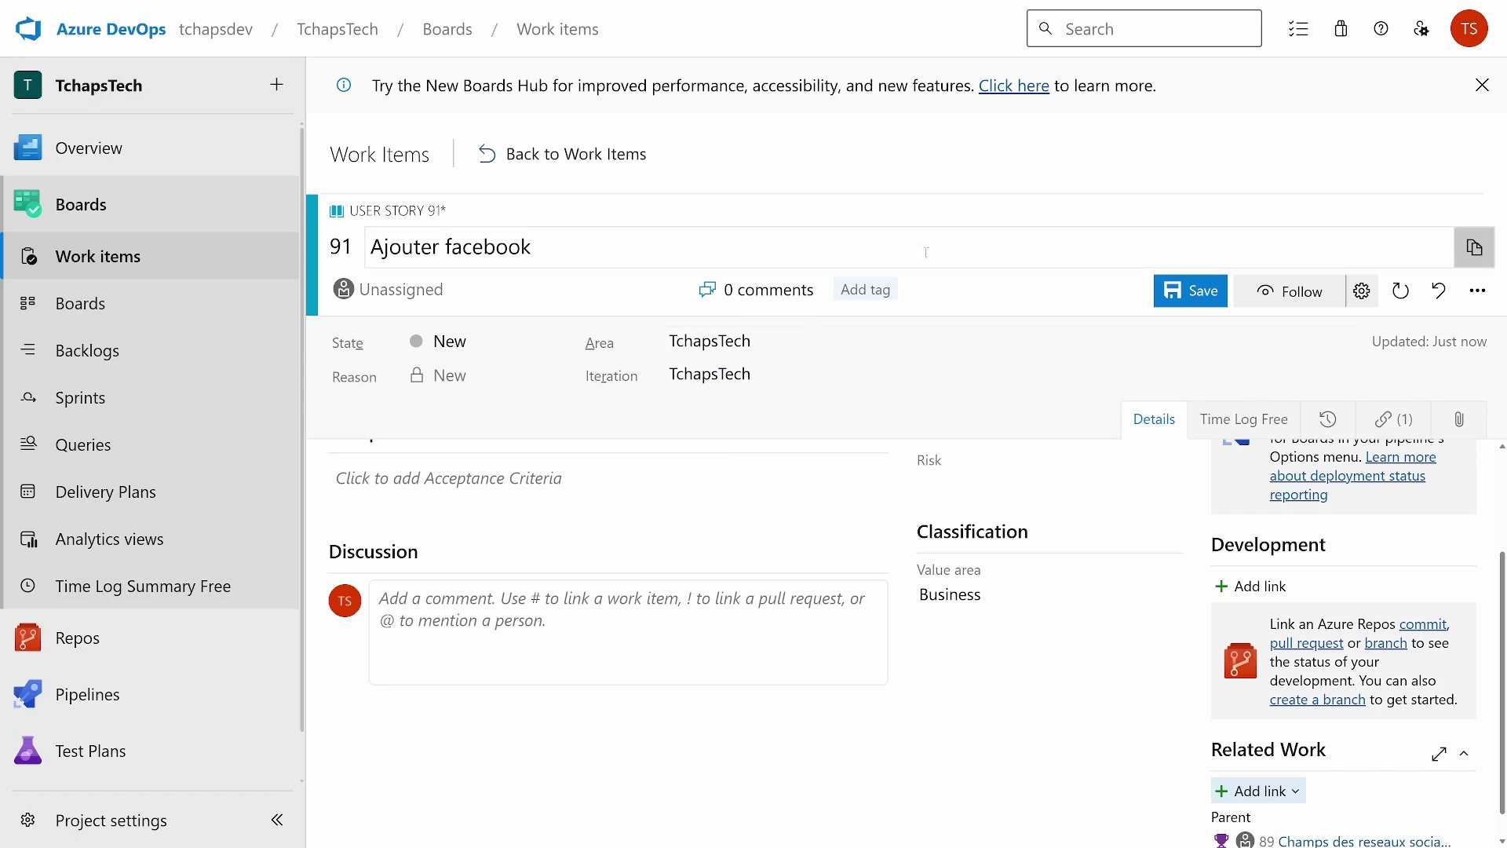
pyautogui.click(1174, 294)
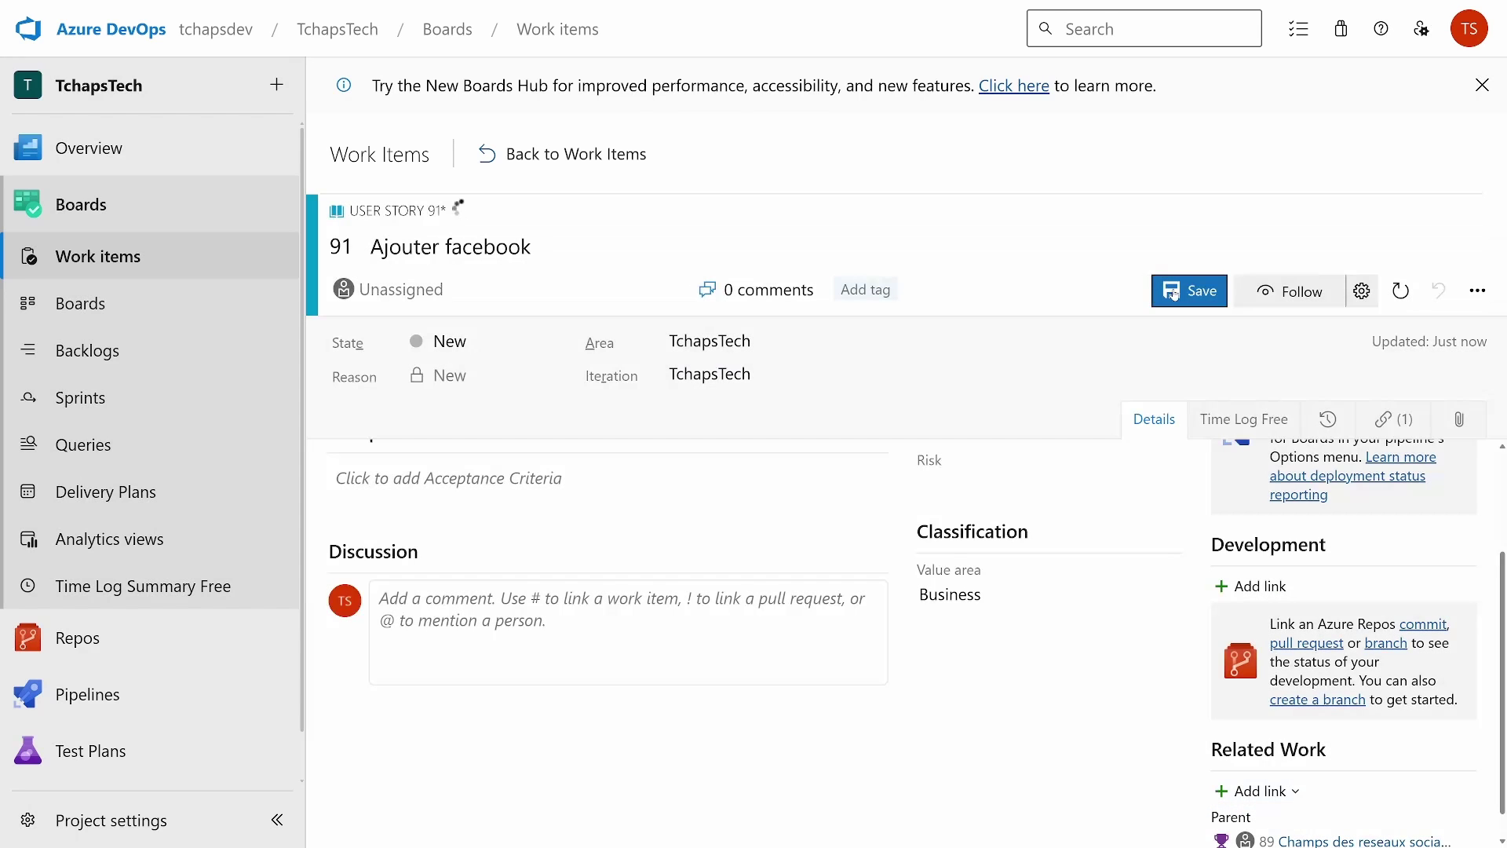
pyautogui.click(542, 157)
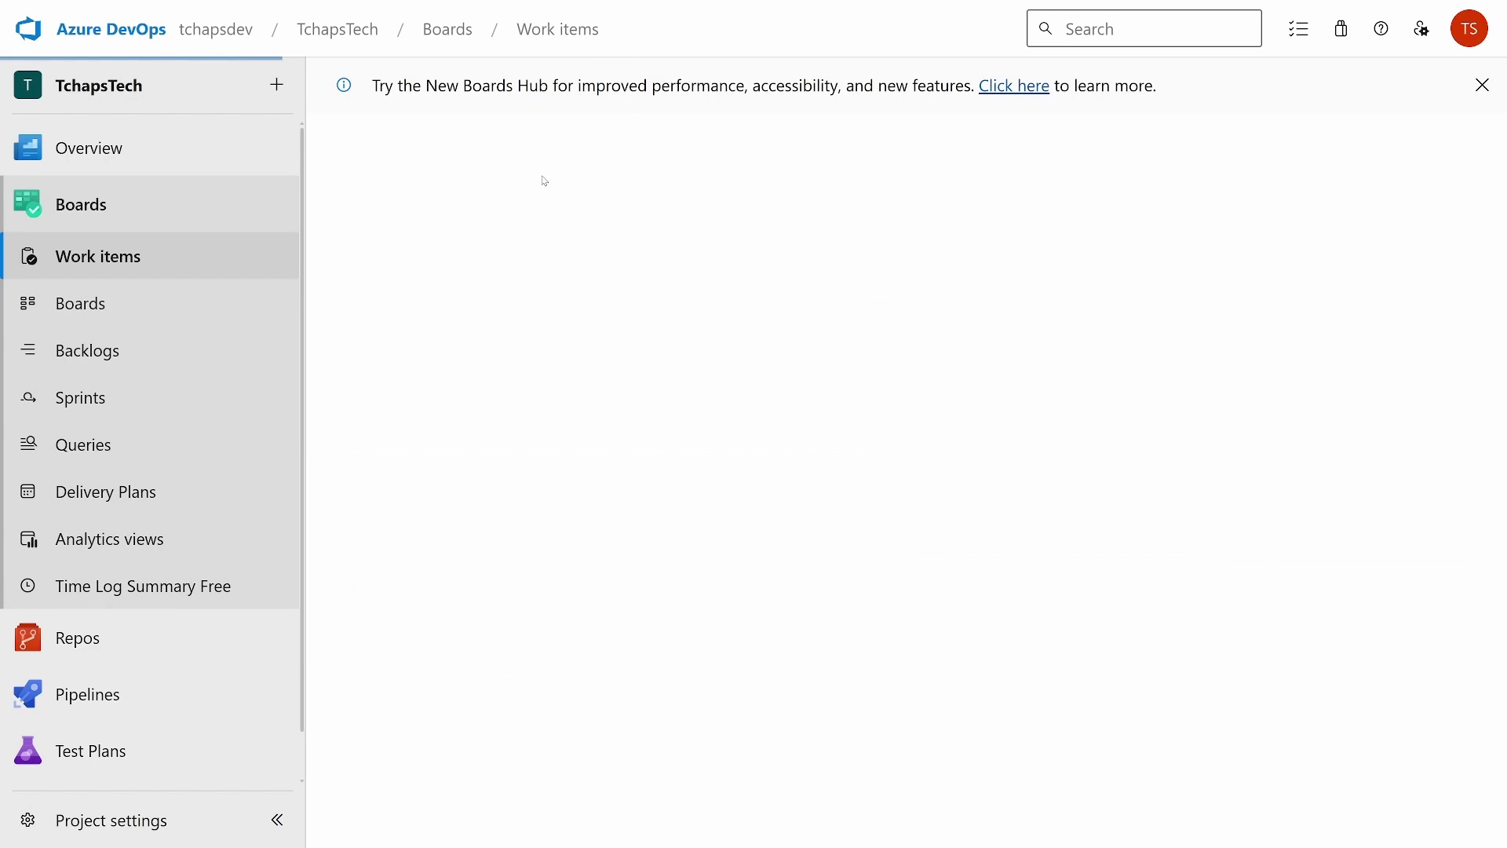
# Step: Create and save a second User Story titled "Ajouter Instagram"
pyautogui.click(604, 202)
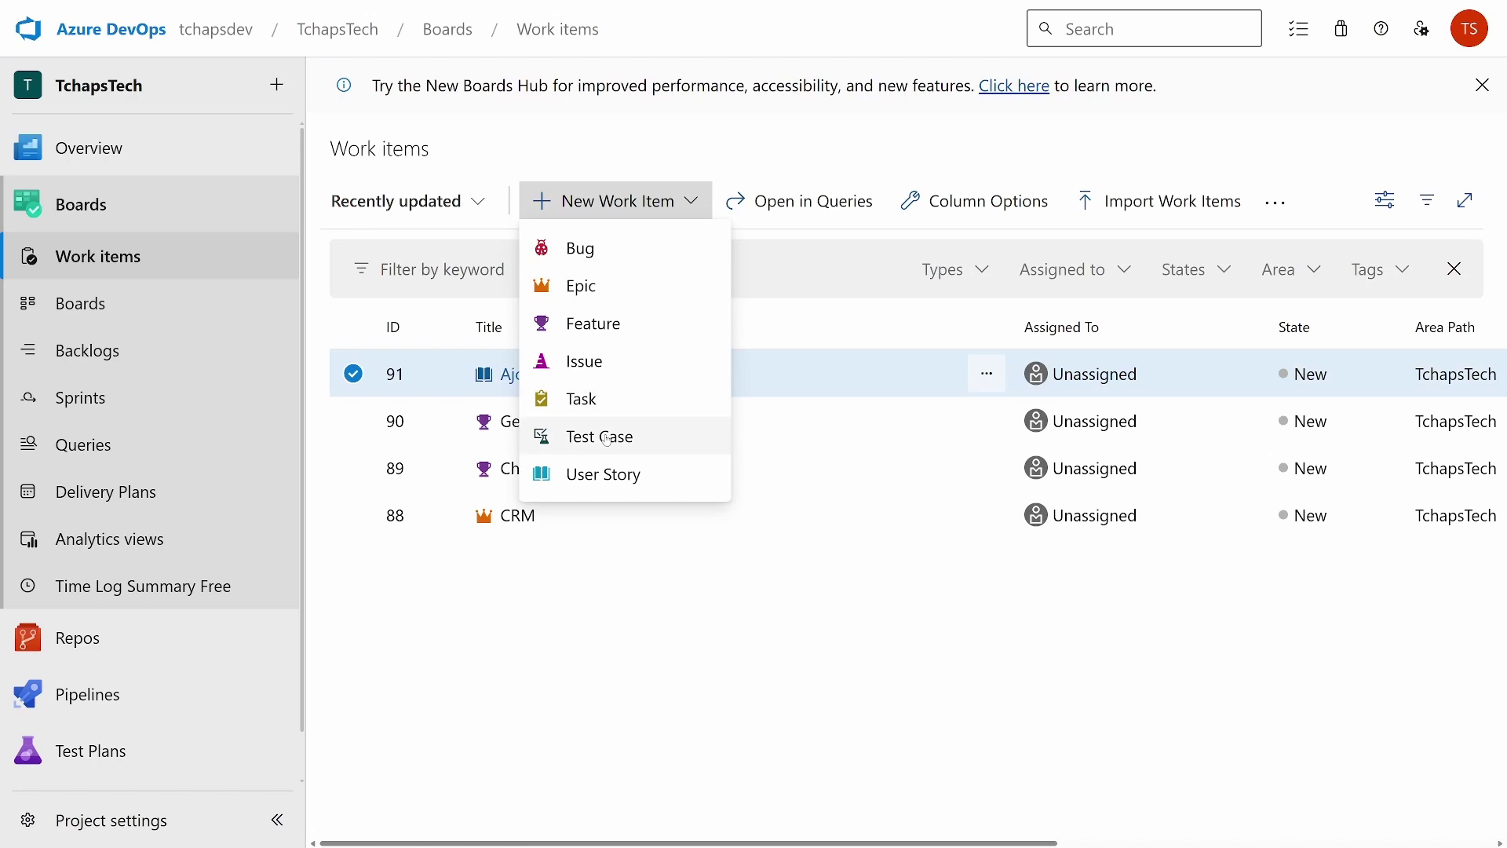
pyautogui.click(600, 475)
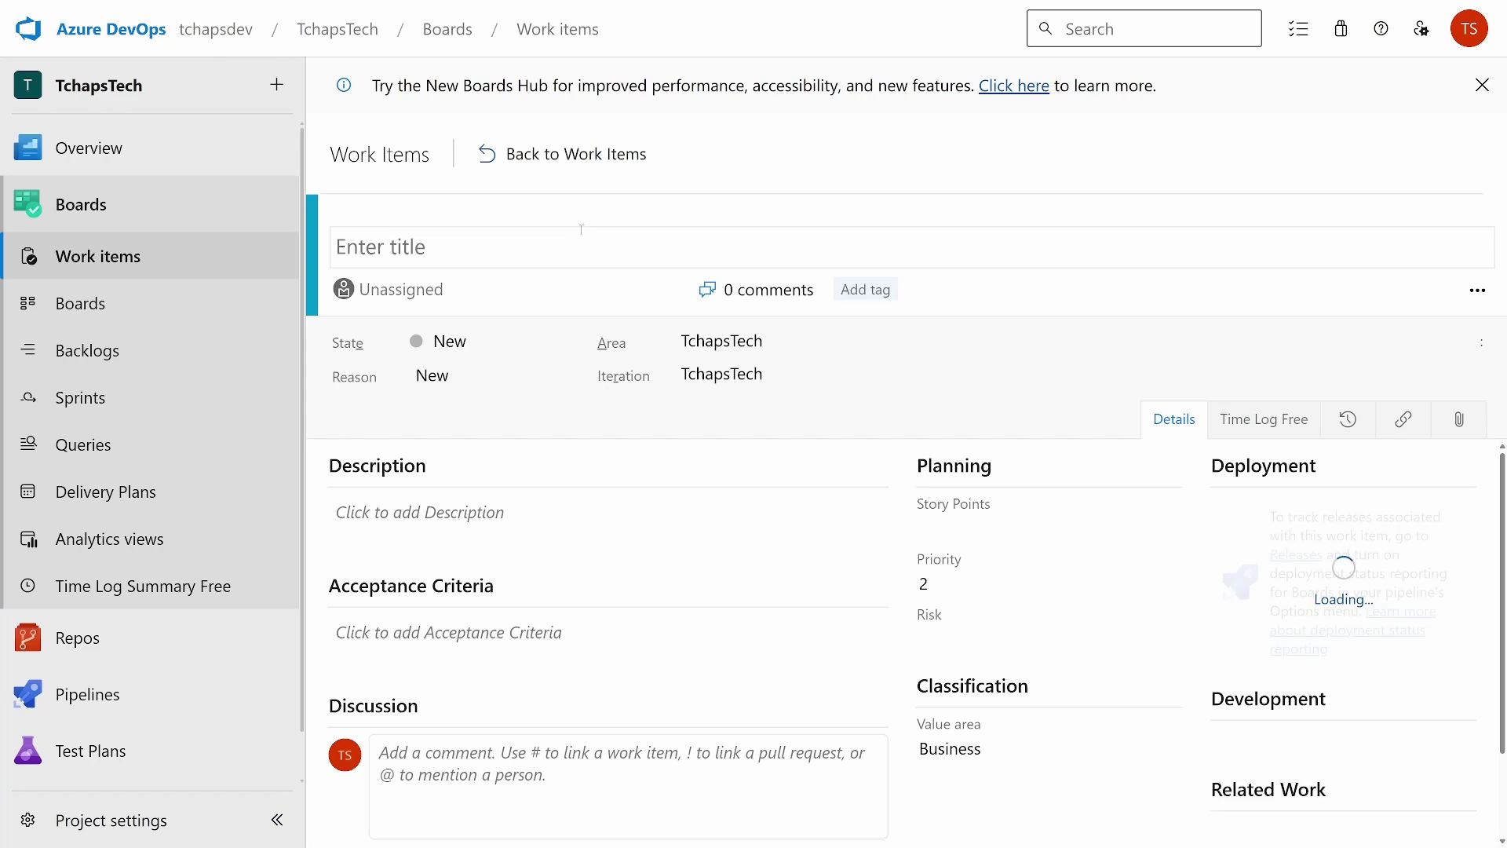
pyautogui.click(548, 242)
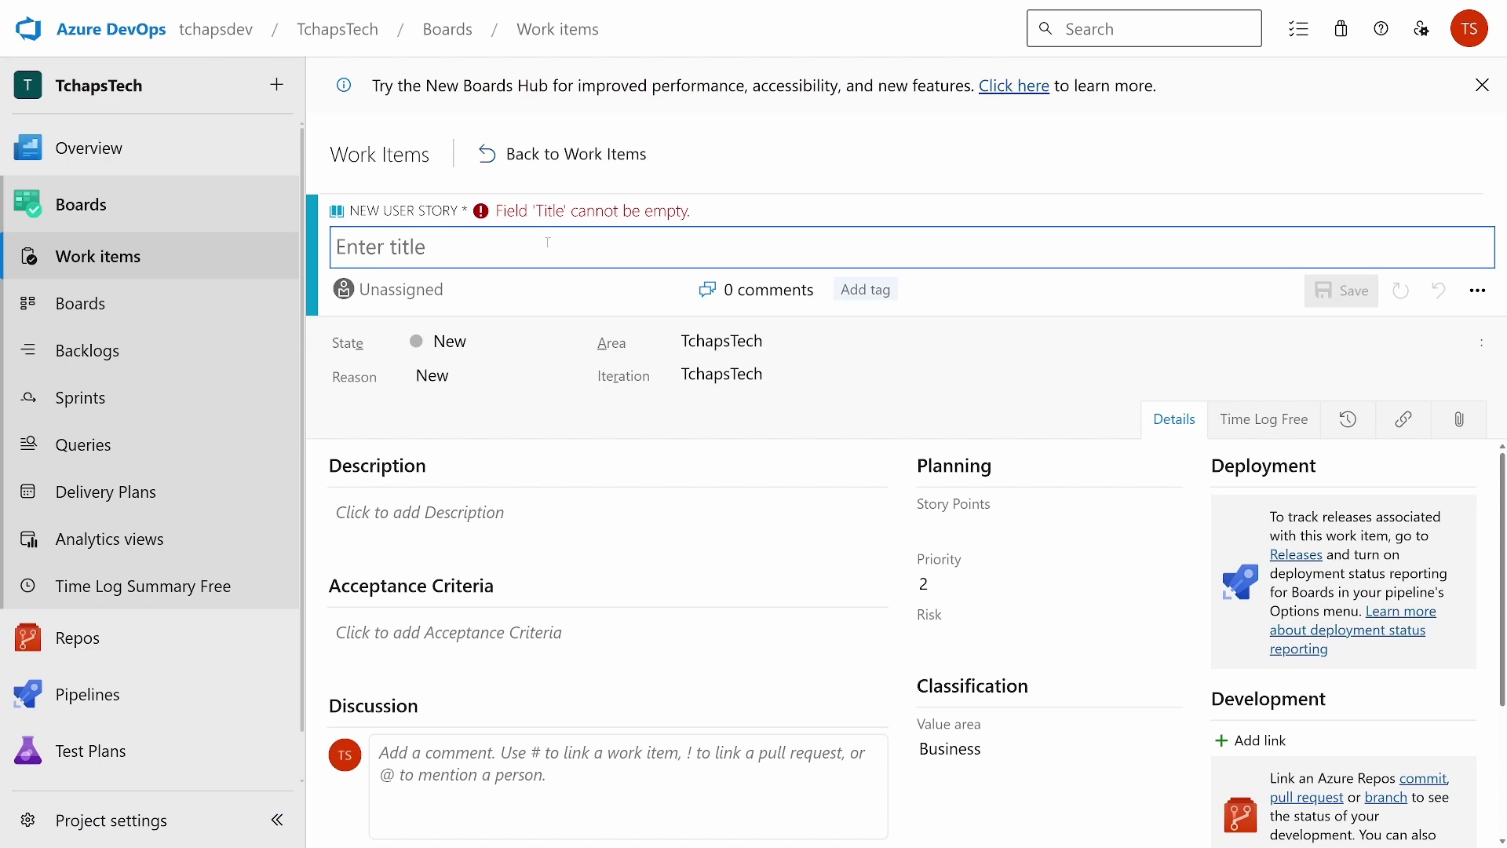
pyautogui.write('Ajouter I')
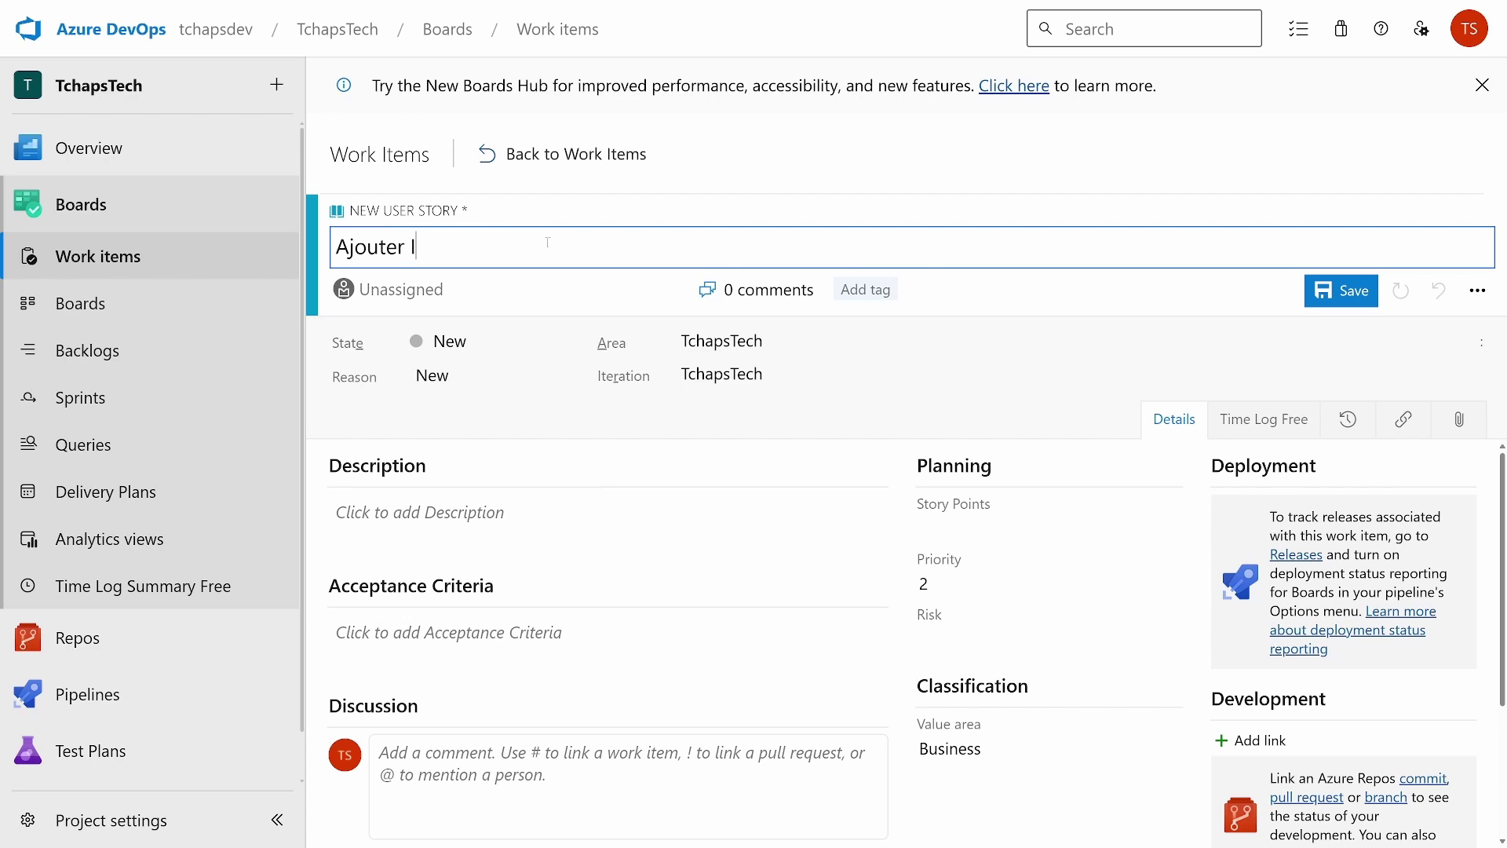
pyautogui.write('nstagram')
pyautogui.click(1338, 292)
# Step: Link the "Champs des reseaux sociaux" feature as the parent of the "Ajouter Instagram" user story and save it
pyautogui.scroll(-3, 1305, 707)
pyautogui.click(1303, 775)
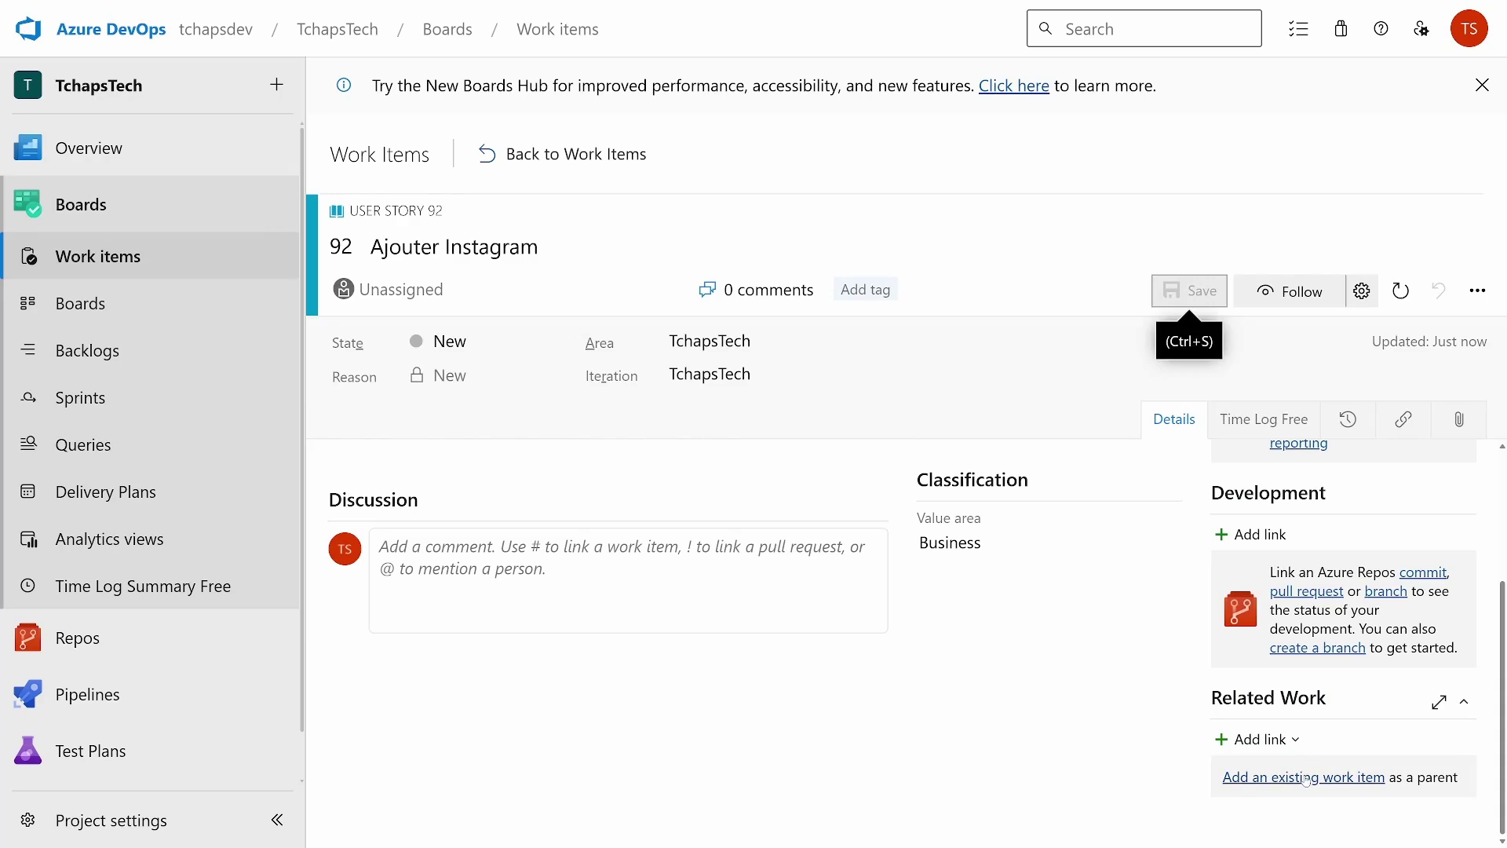
pyautogui.click(610, 345)
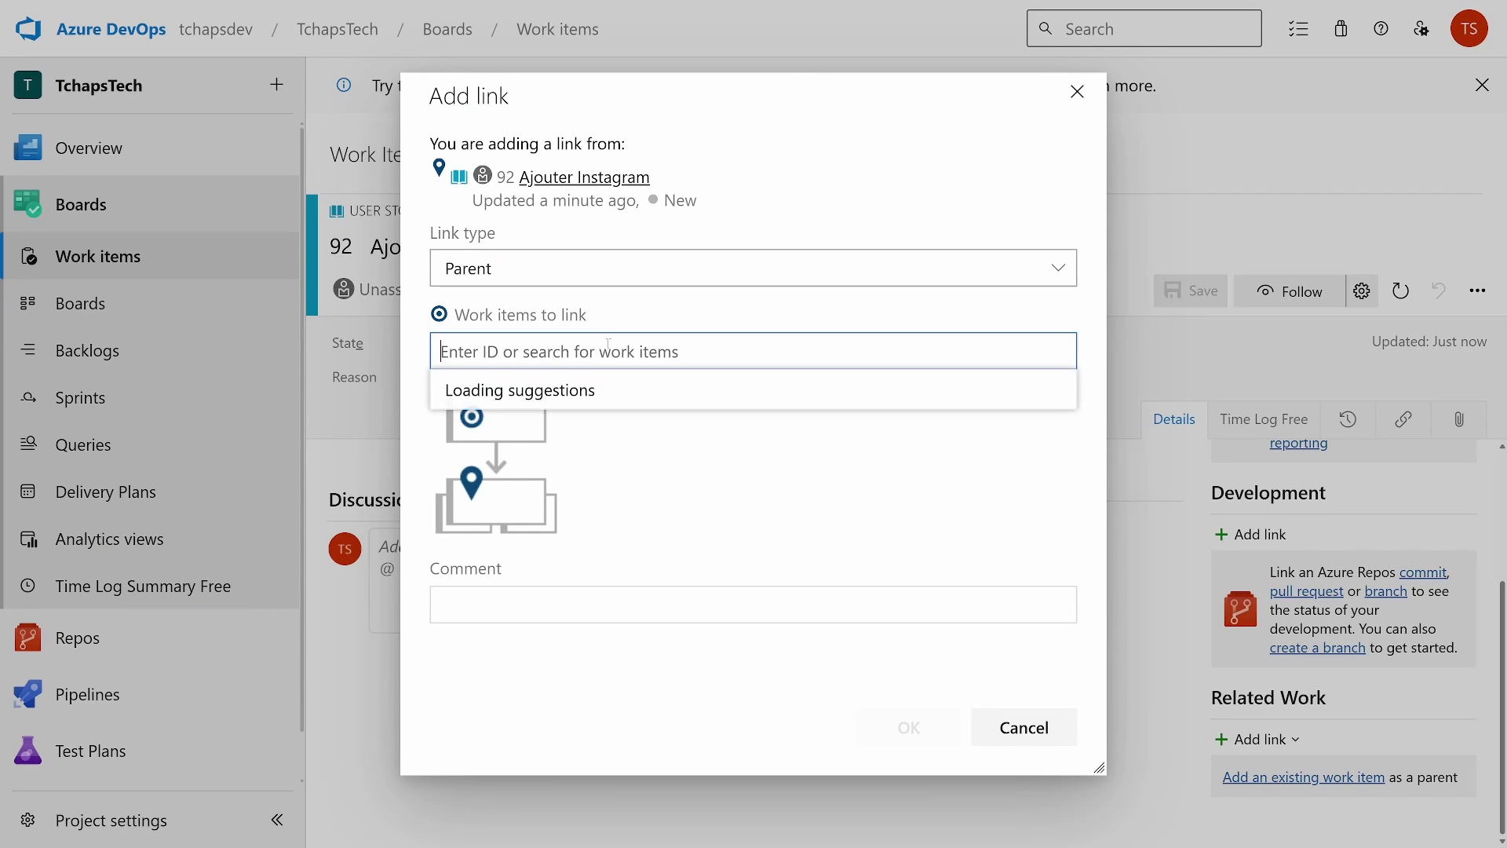
pyautogui.click(628, 476)
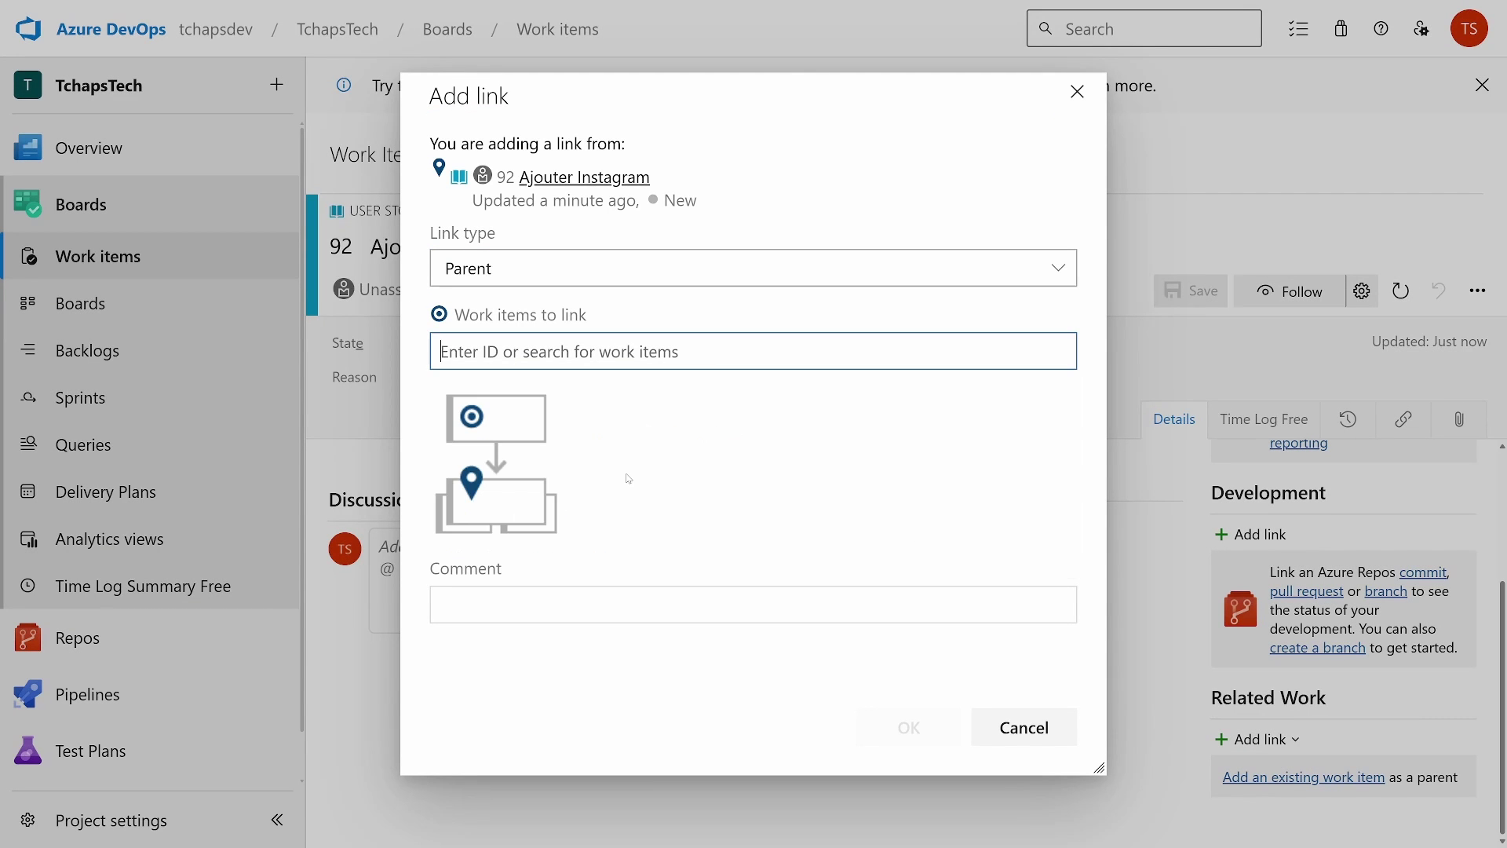
pyautogui.click(923, 737)
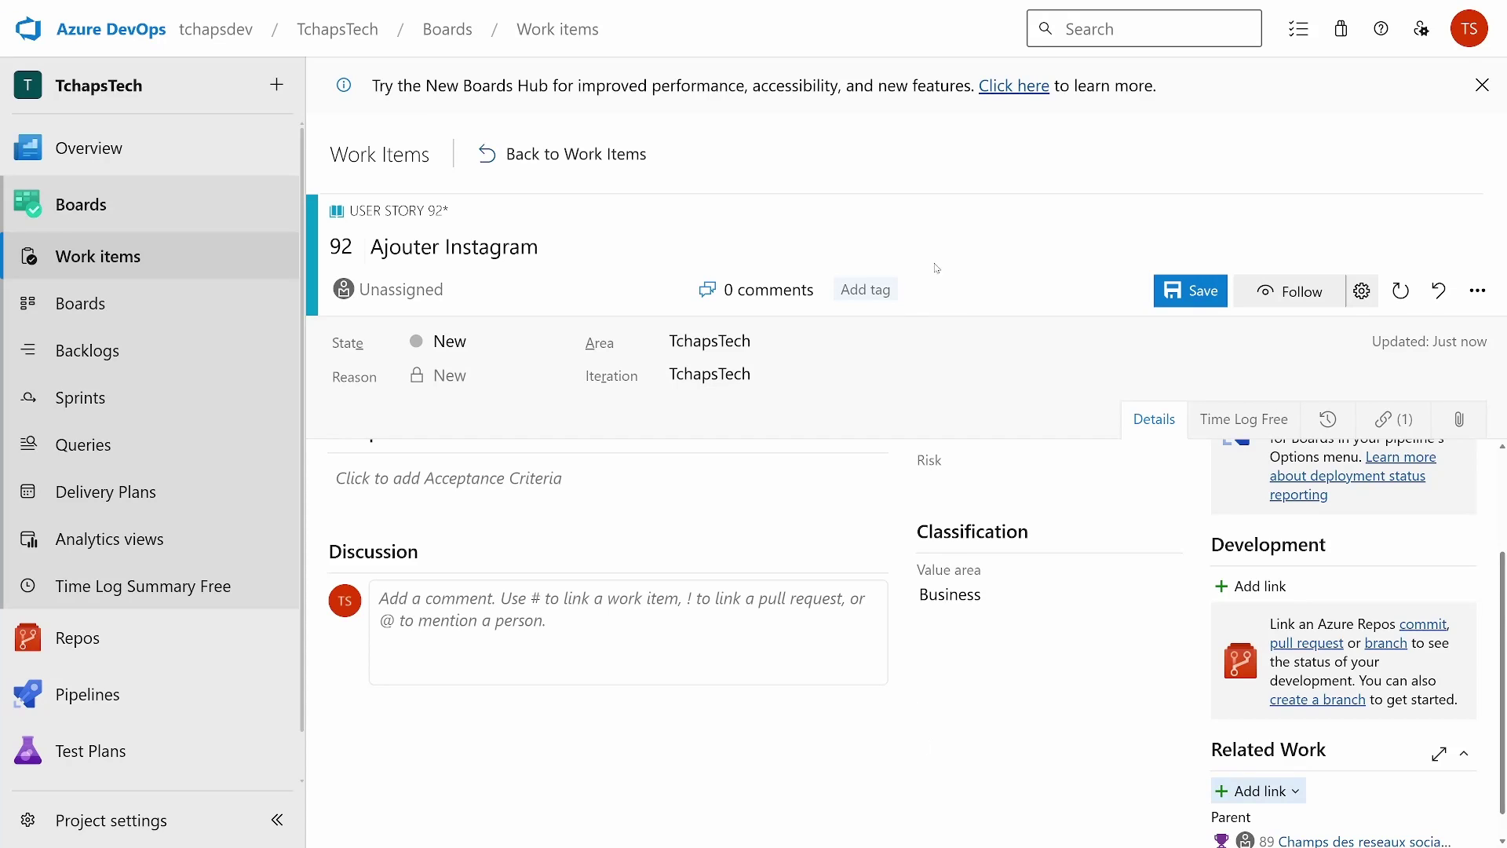
pyautogui.click(1171, 303)
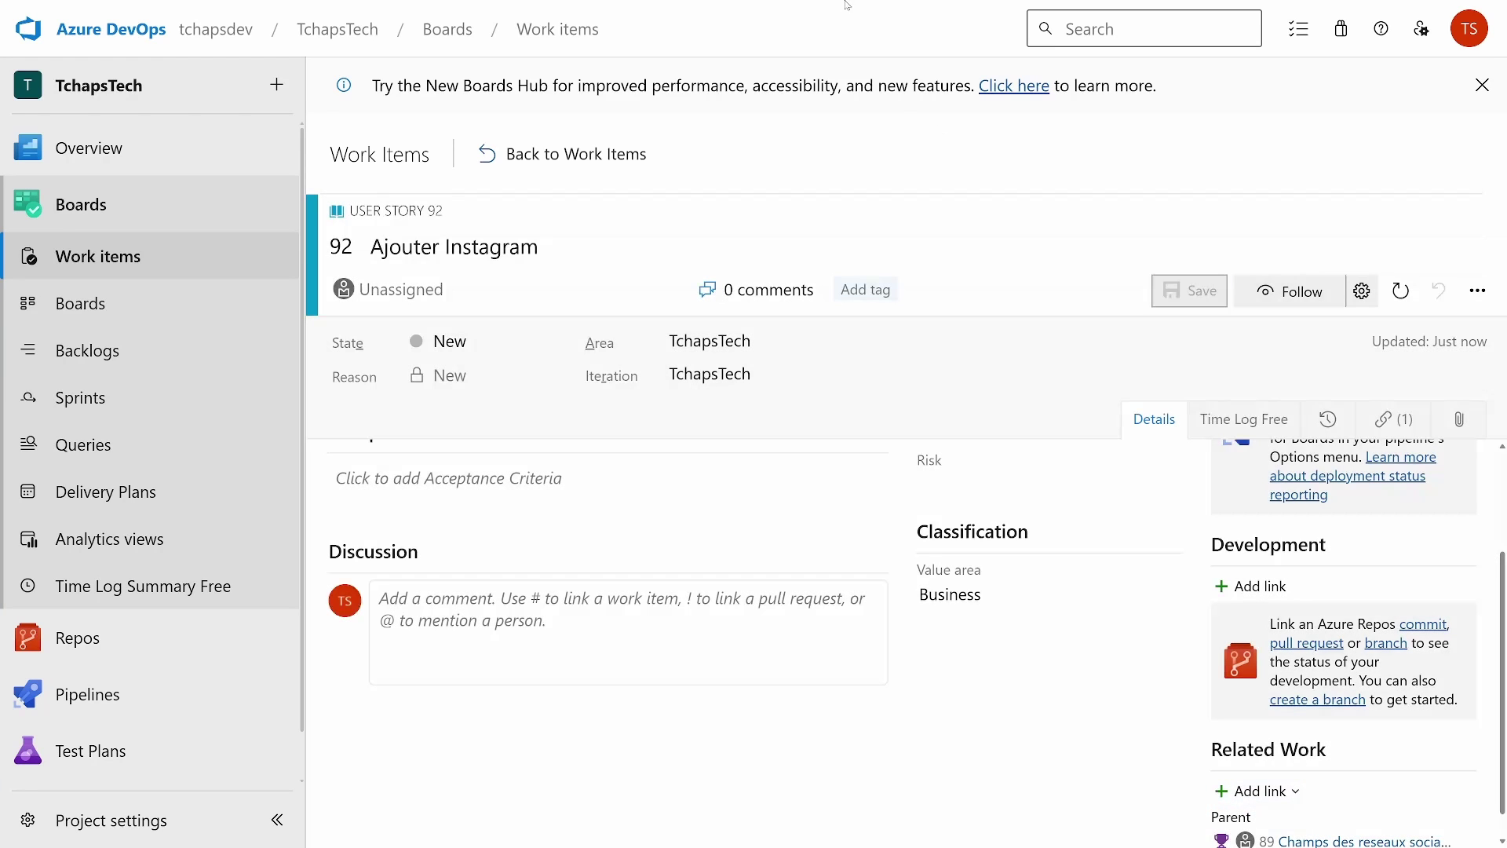
# Step: Check the hierarchy diagram for the tasks under the Facebook user story and return to the work items list
pyautogui.click(594, 6)
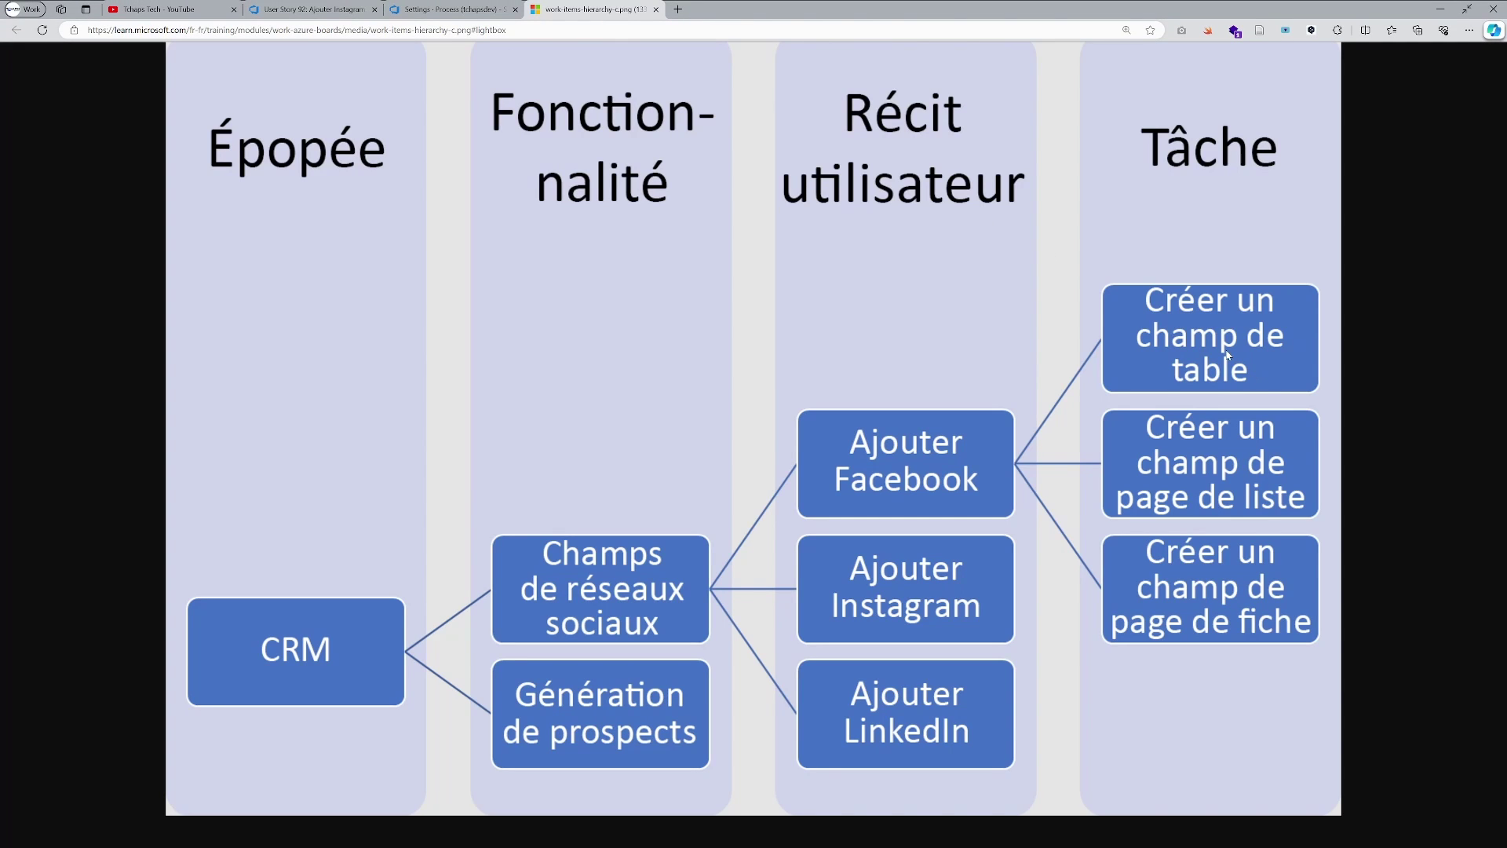
pyautogui.click(422, 6)
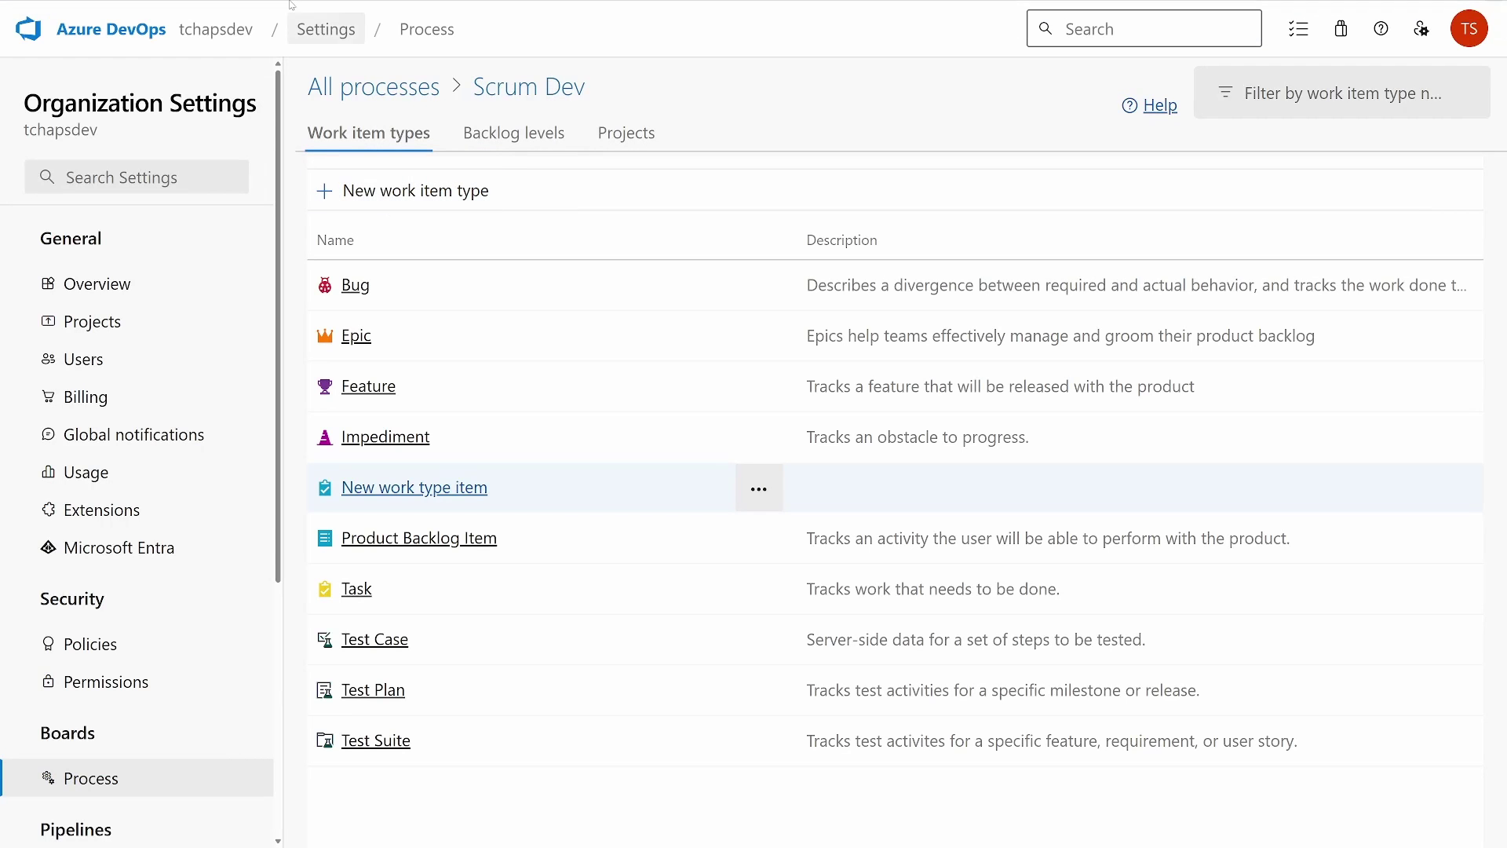
pyautogui.click(303, 7)
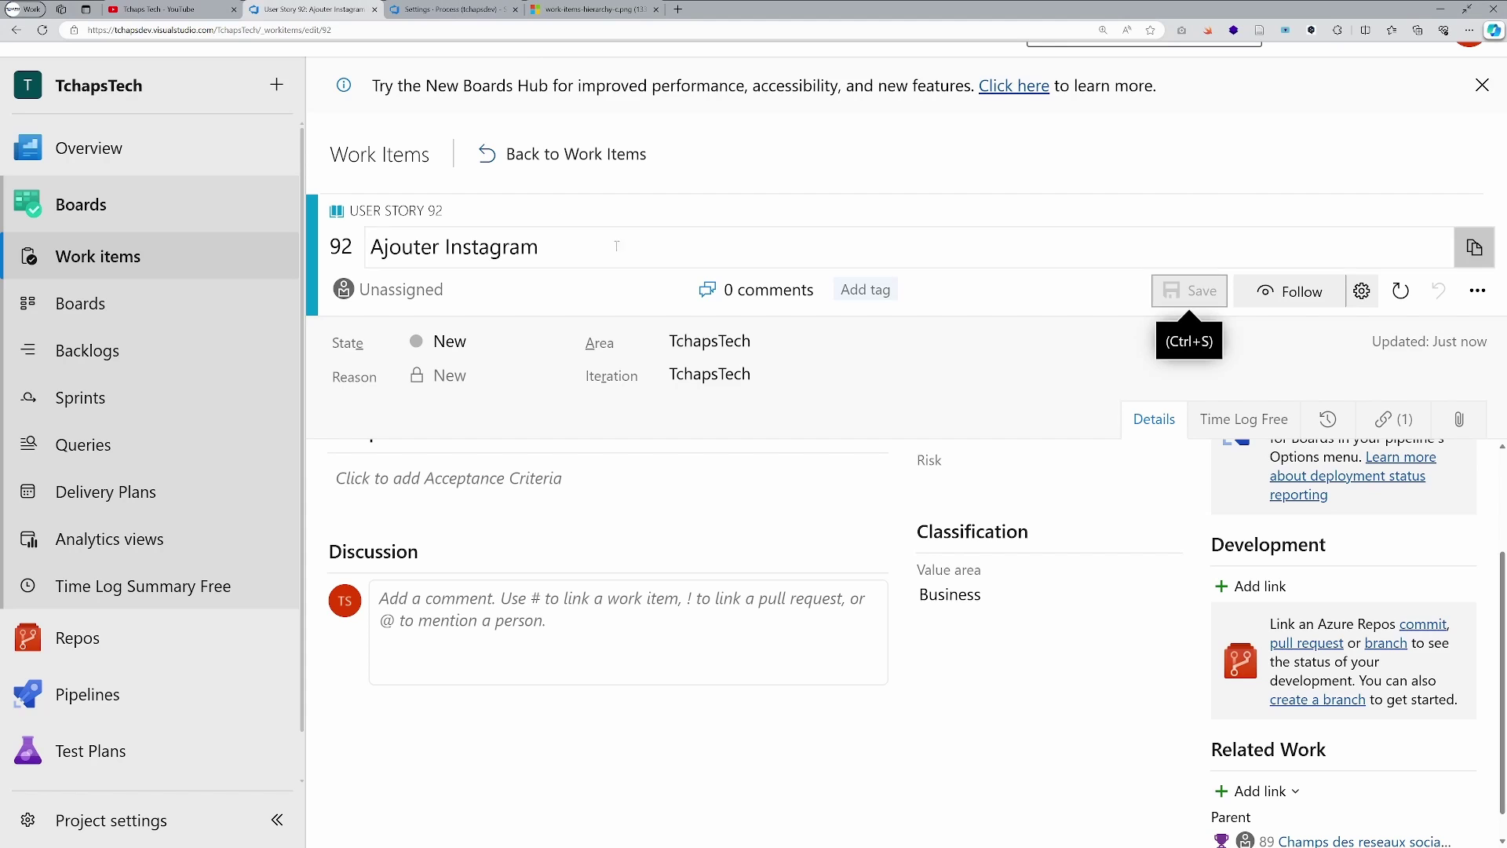
pyautogui.click(547, 161)
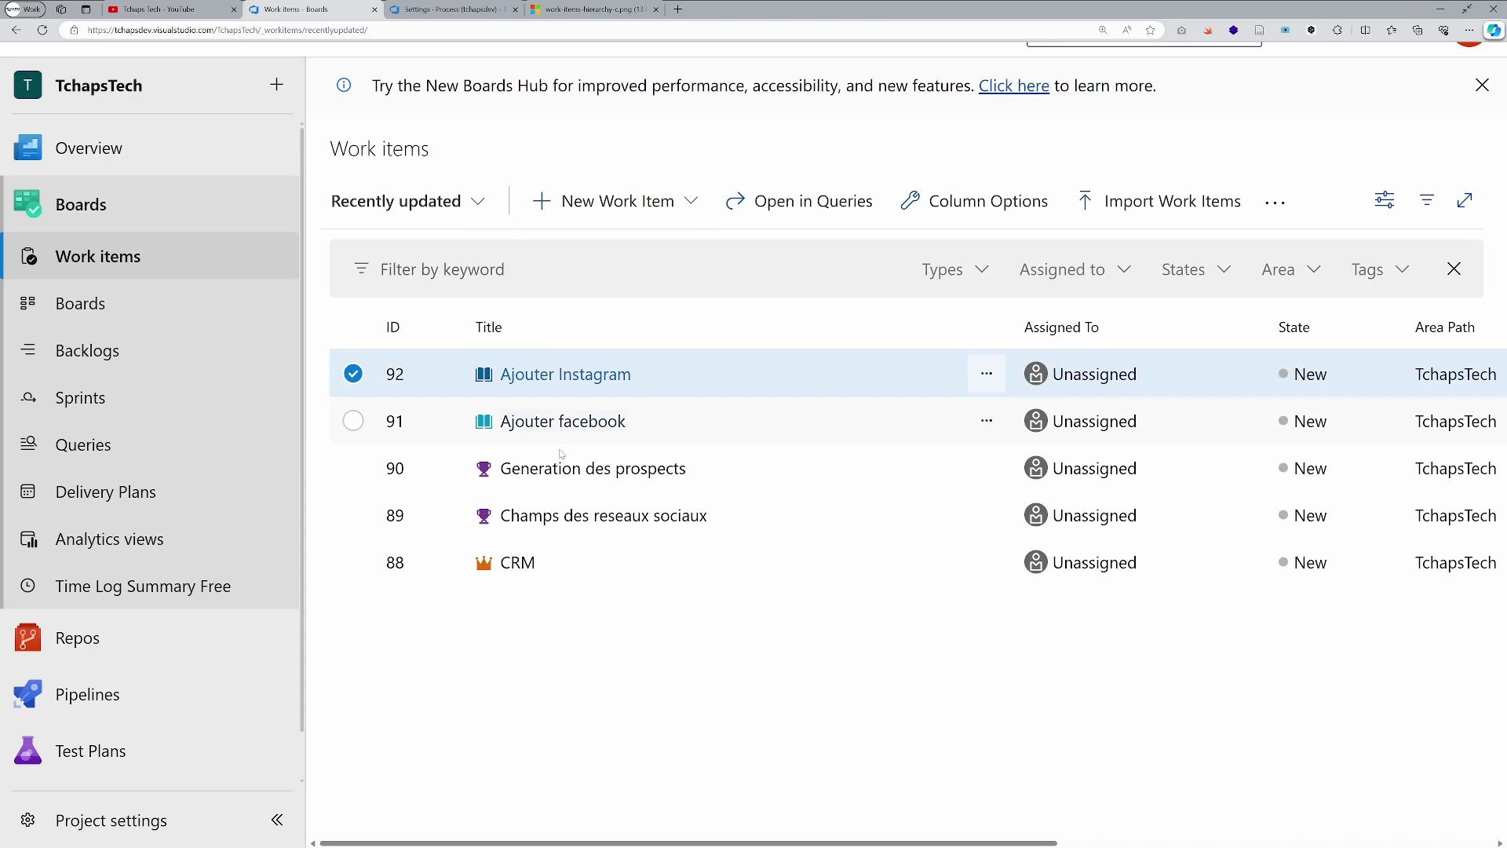
# Step: Create and save a Task titled "Creer un champs de table"
pyautogui.click(605, 203)
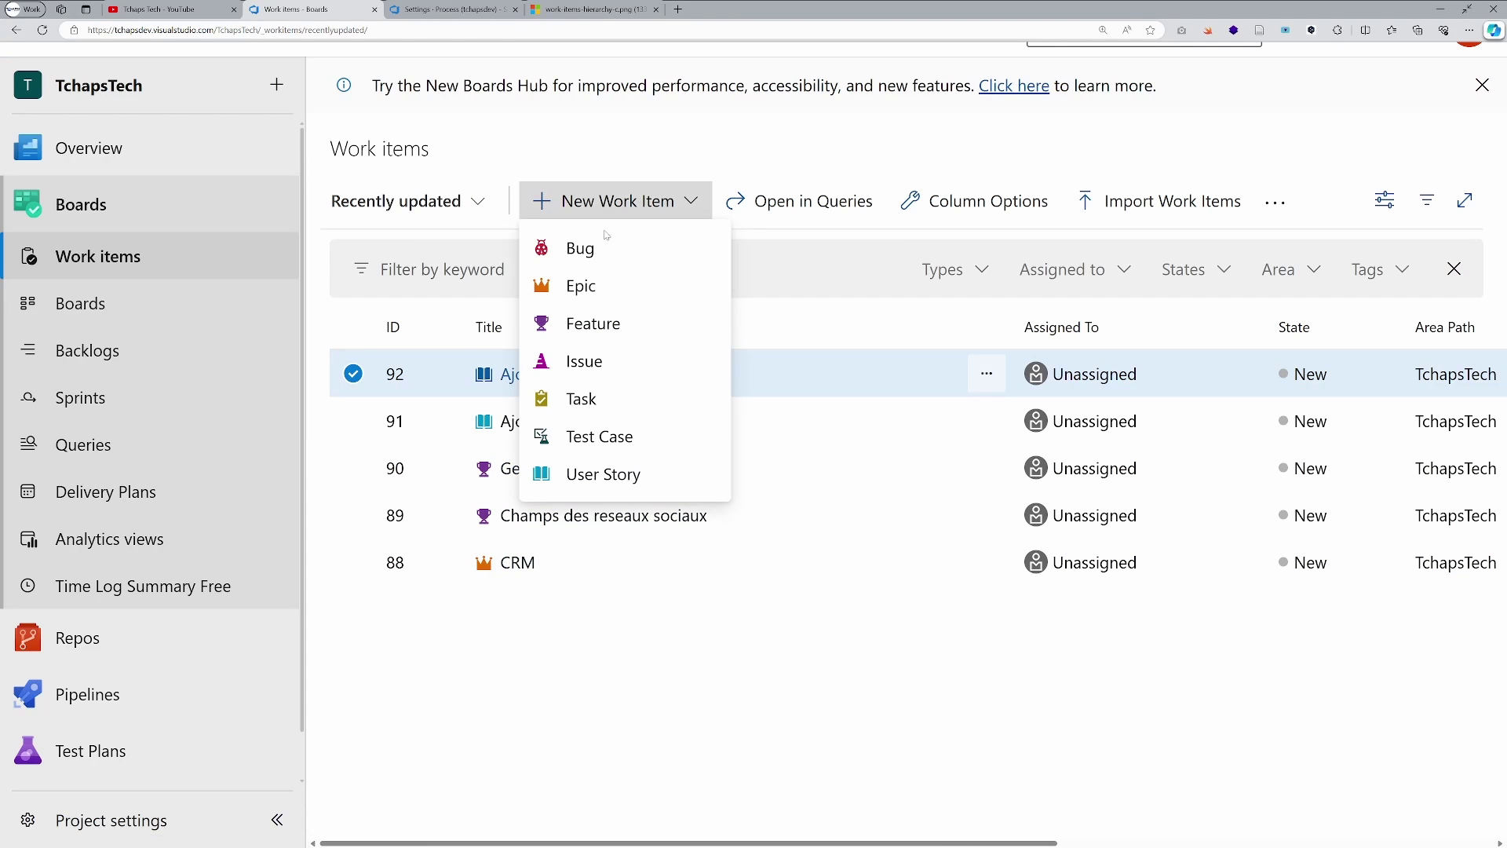
pyautogui.click(585, 400)
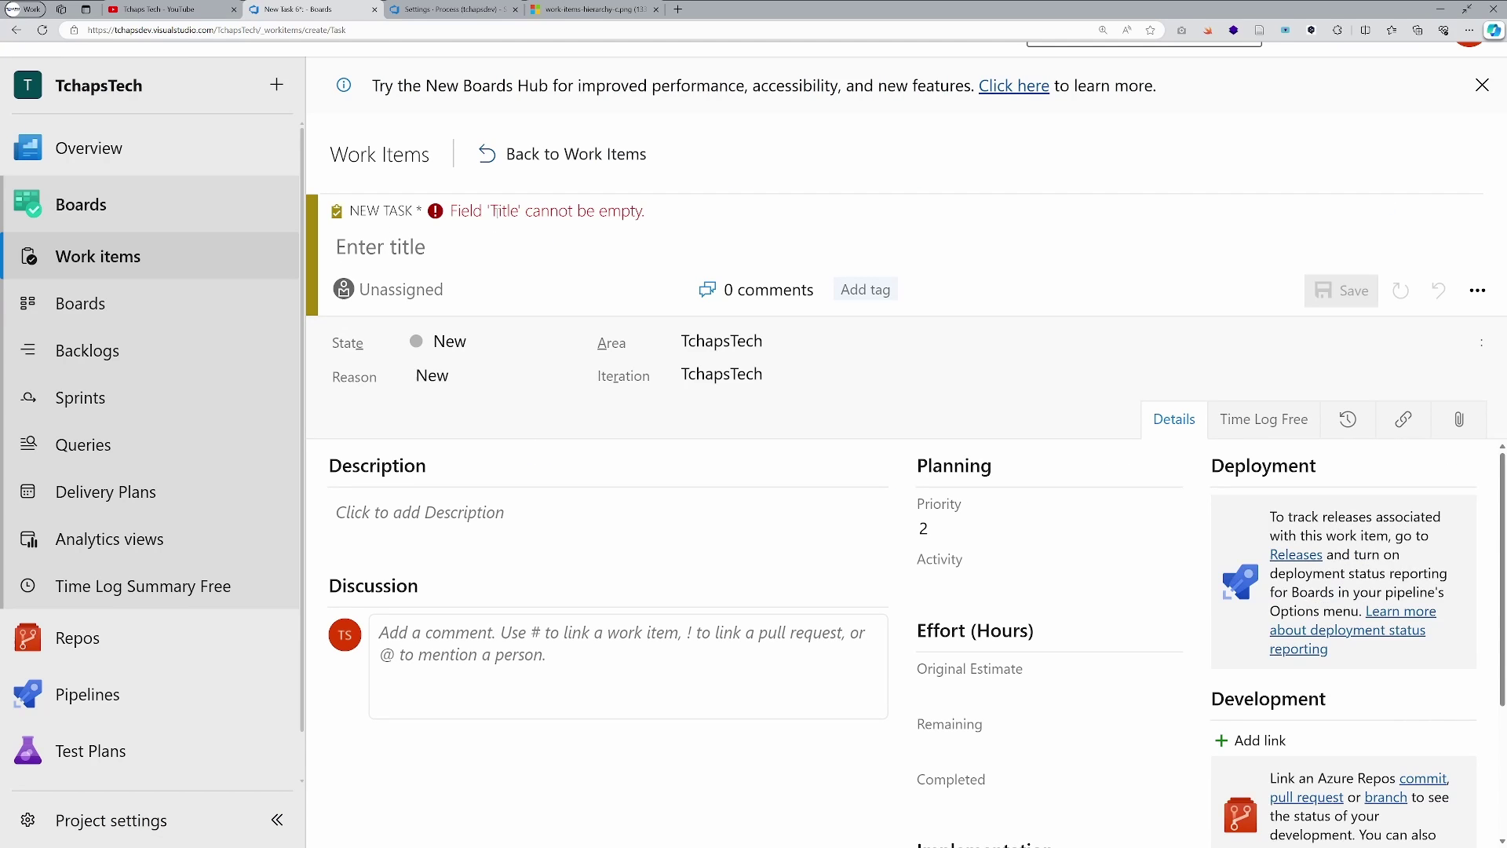
pyautogui.click(455, 255)
pyautogui.write('Cr')
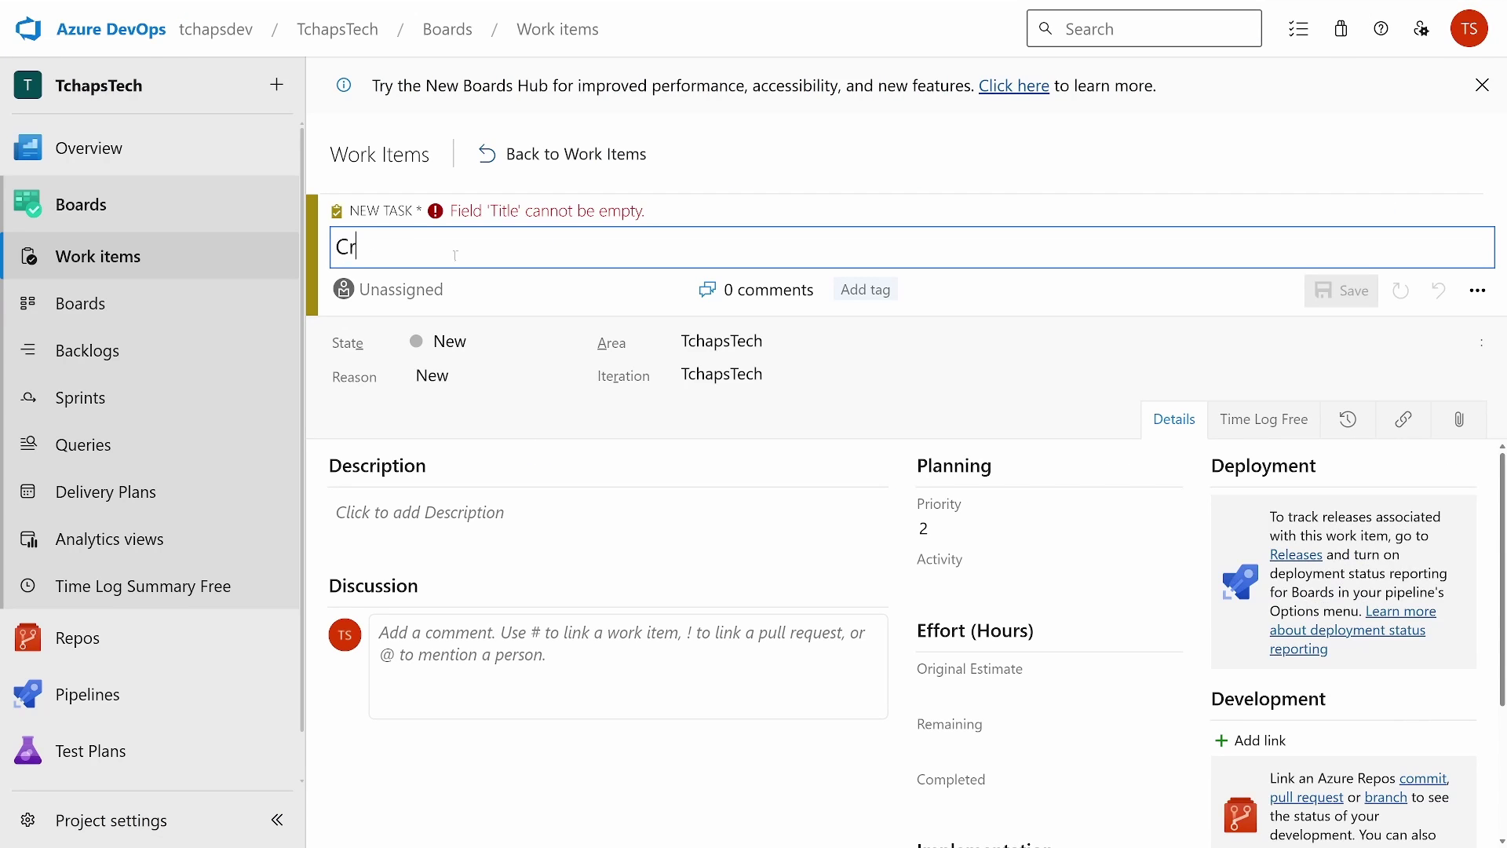
pyautogui.write('eer un c')
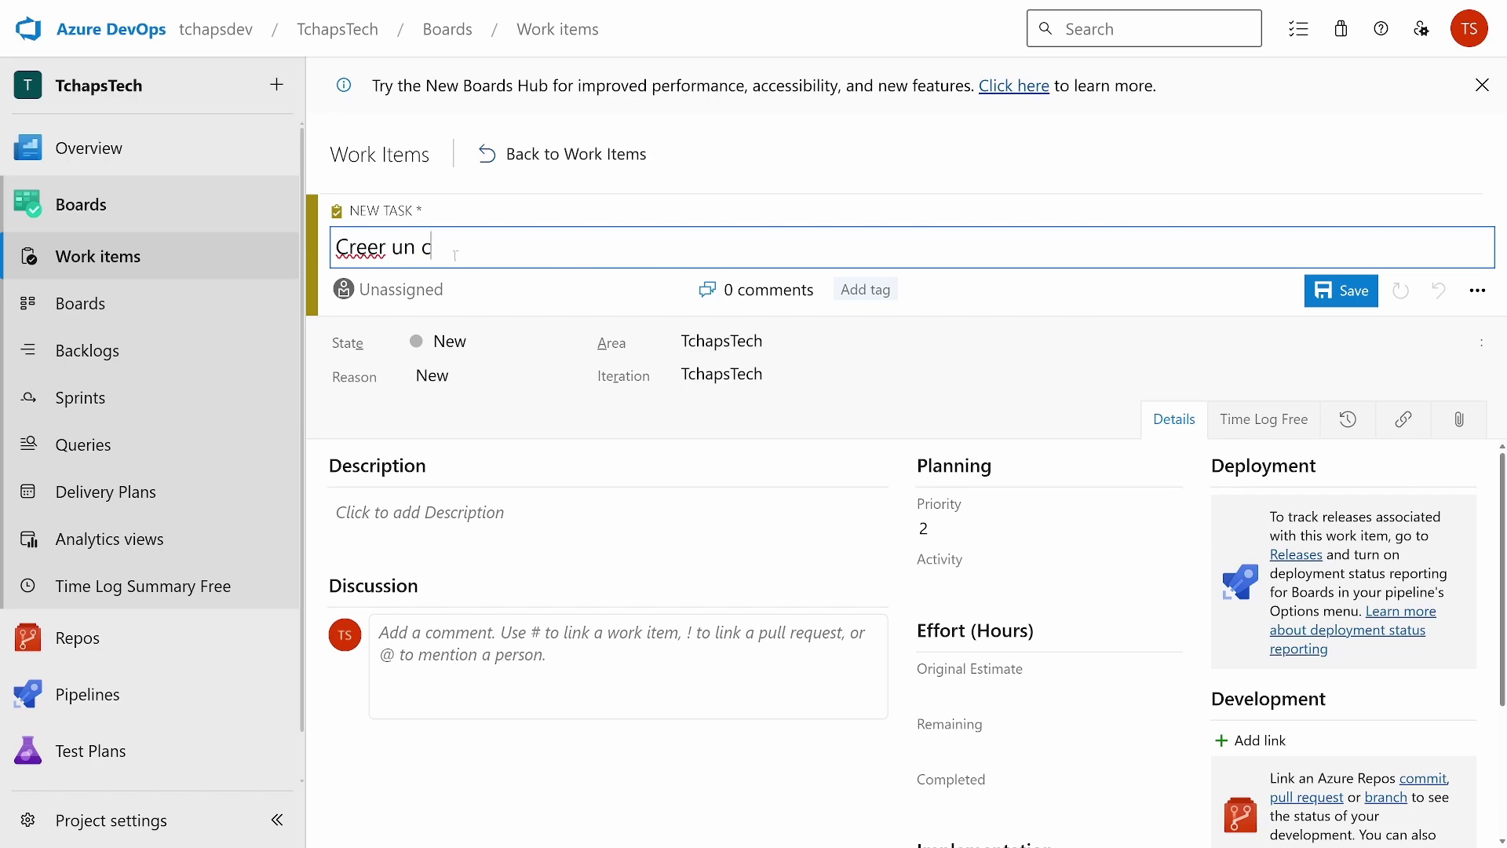
pyautogui.write('hmaps')
pyautogui.press('BackSpace')
pyautogui.press('BackSpace')
pyautogui.write('mps de table')
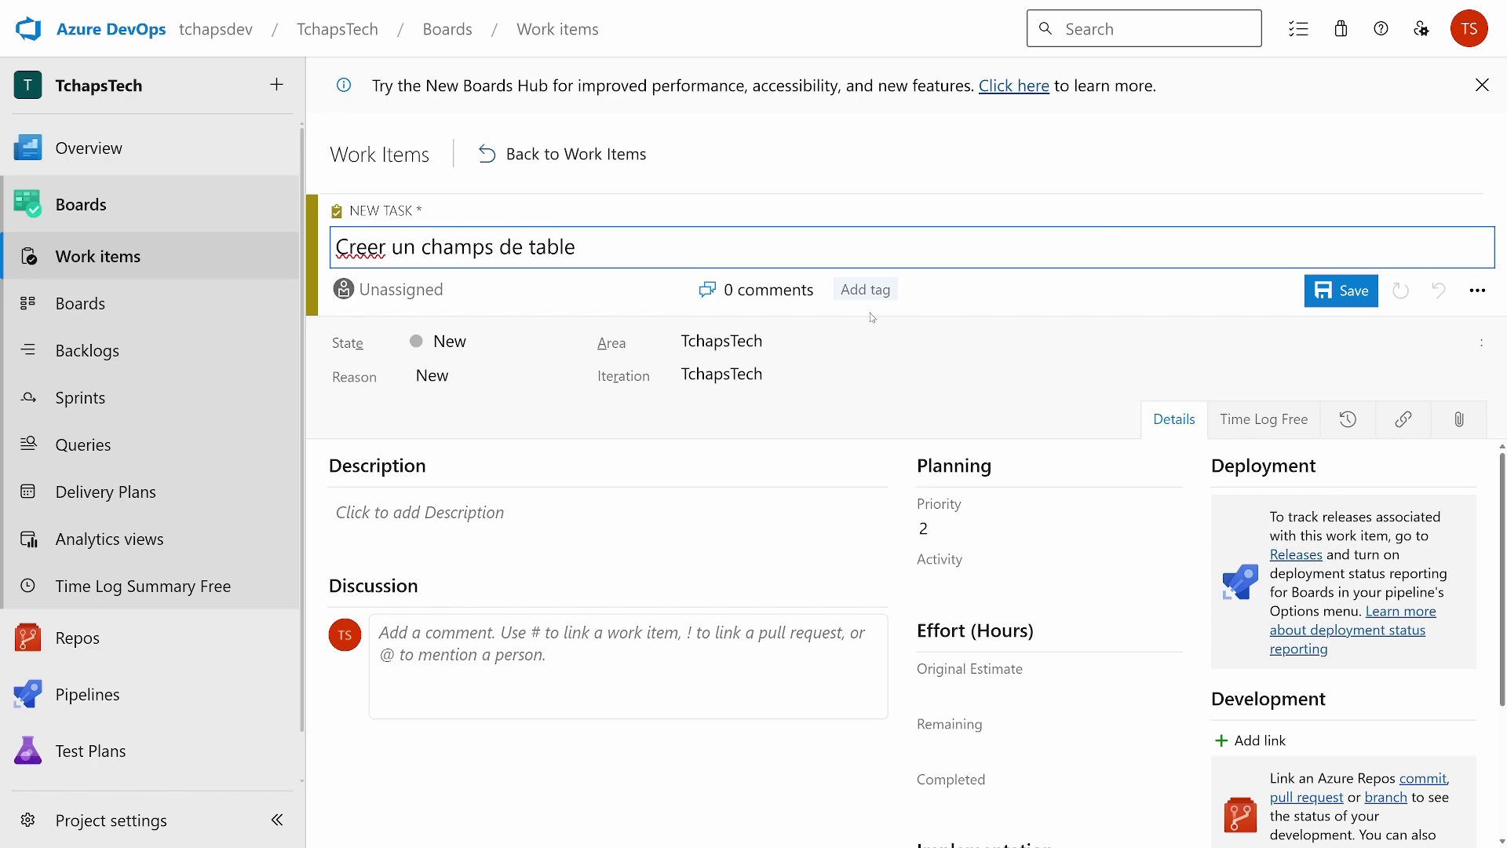
pyautogui.click(1350, 291)
# Step: Link the "Ajouter facebook" user story as the parent of the "Creer un champs de table" task
pyautogui.scroll(-3, 1337, 785)
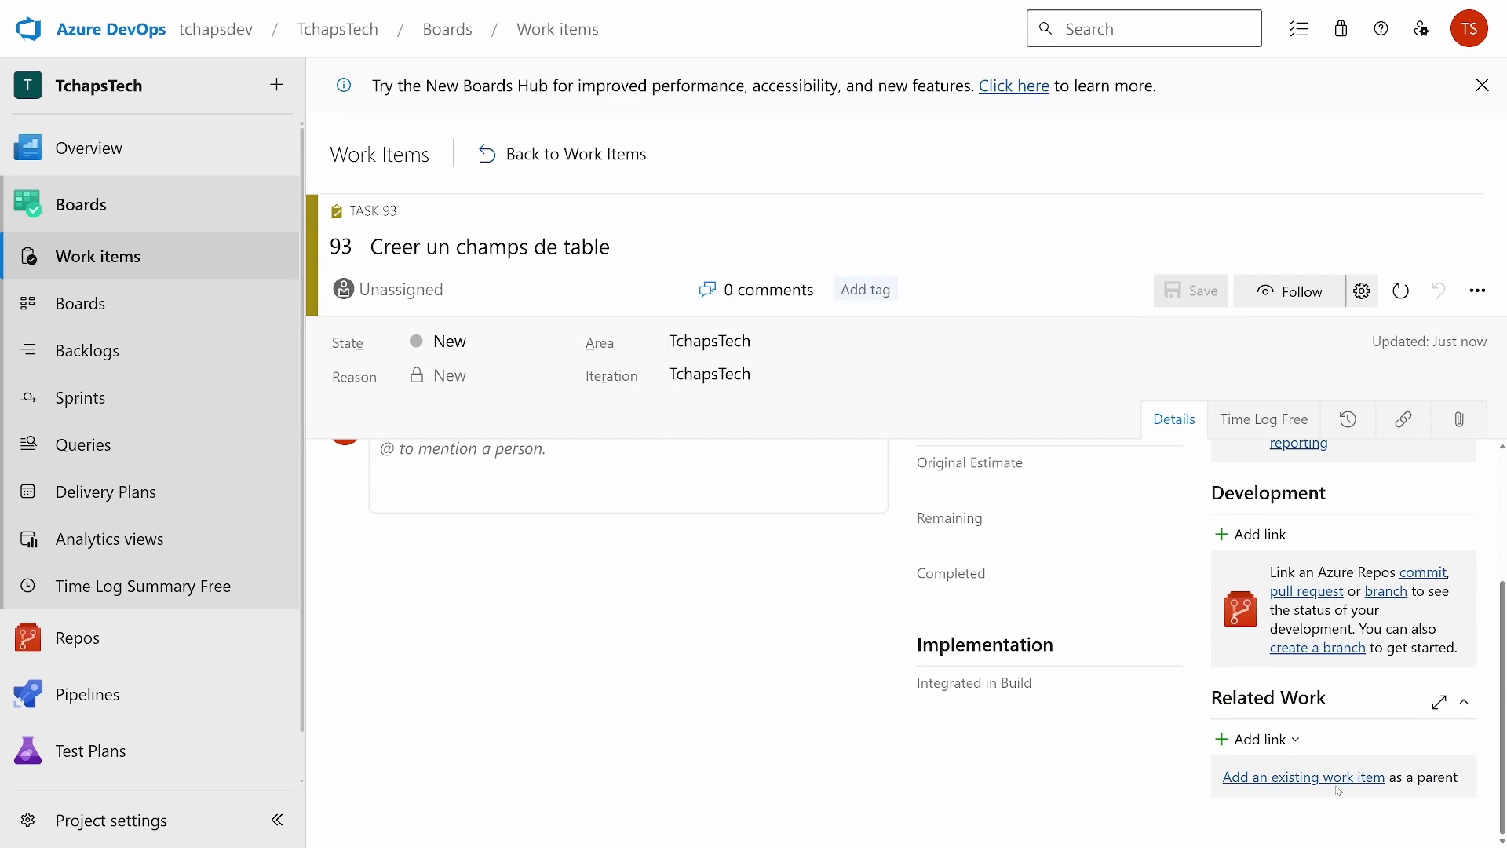
pyautogui.click(1336, 785)
pyautogui.click(667, 351)
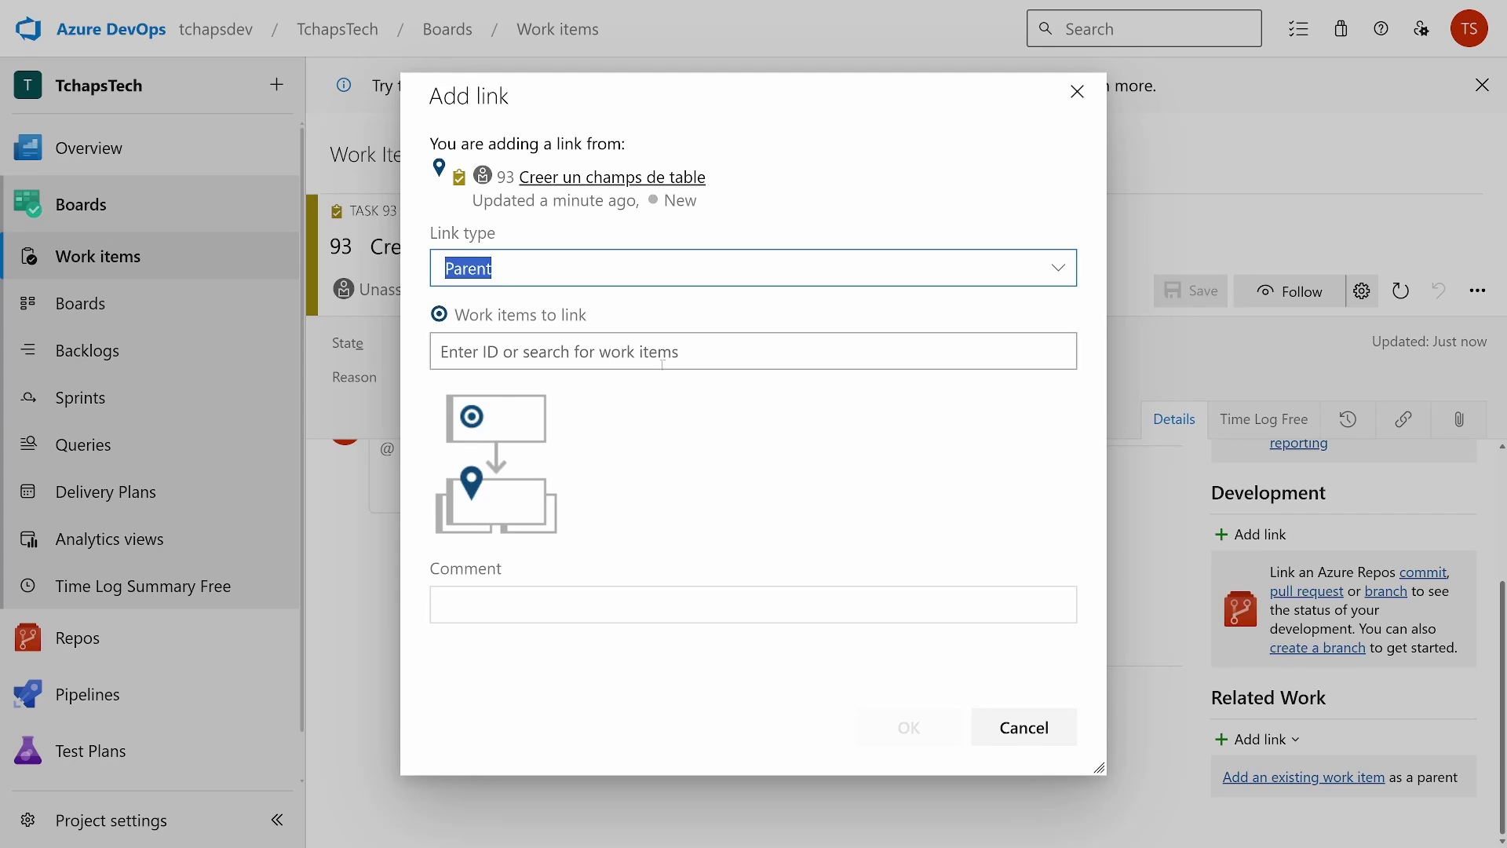
pyautogui.click(646, 434)
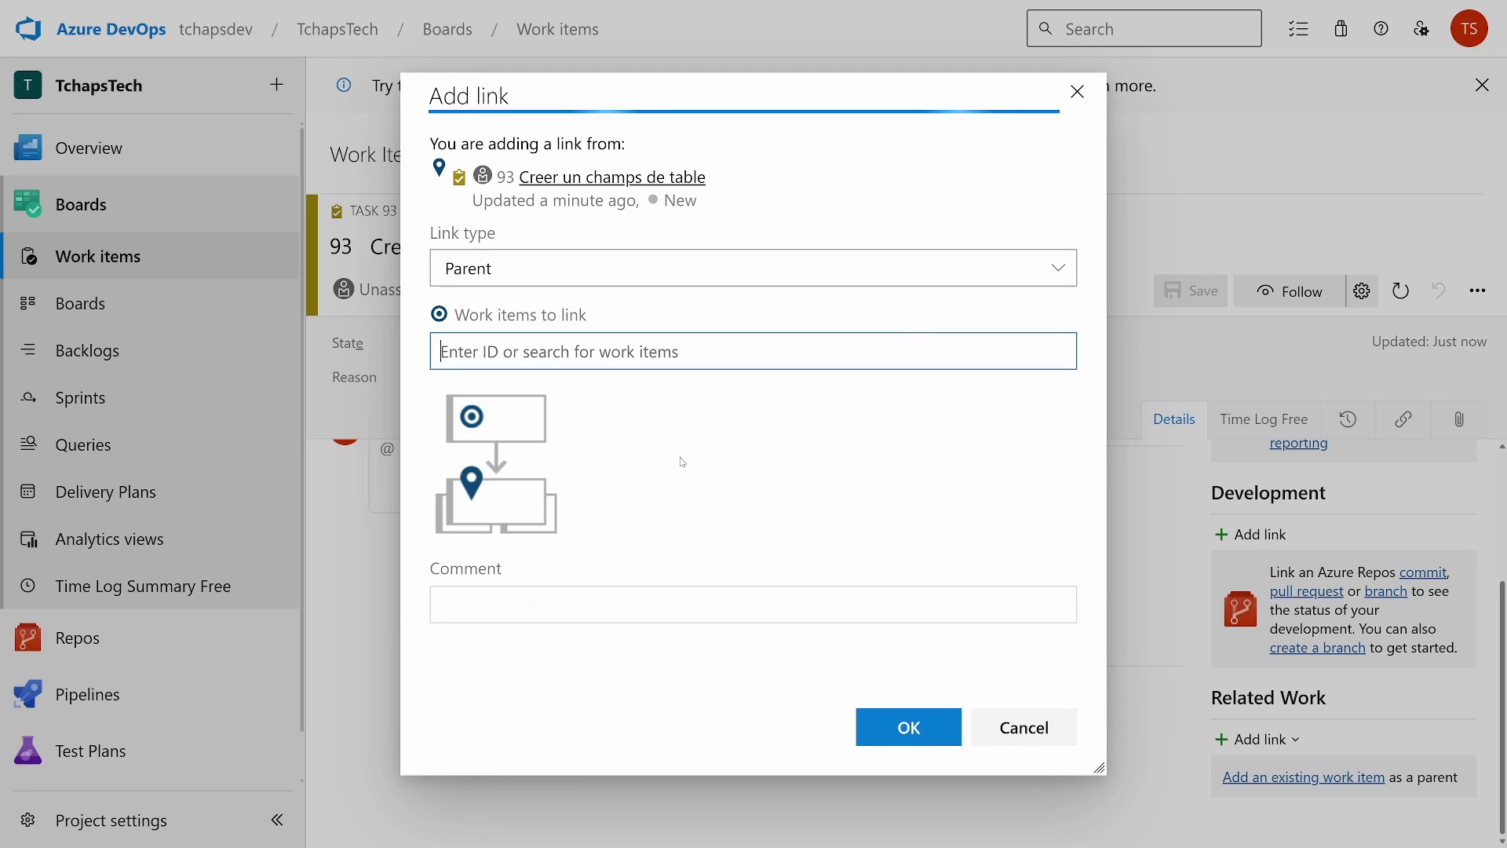
pyautogui.click(911, 728)
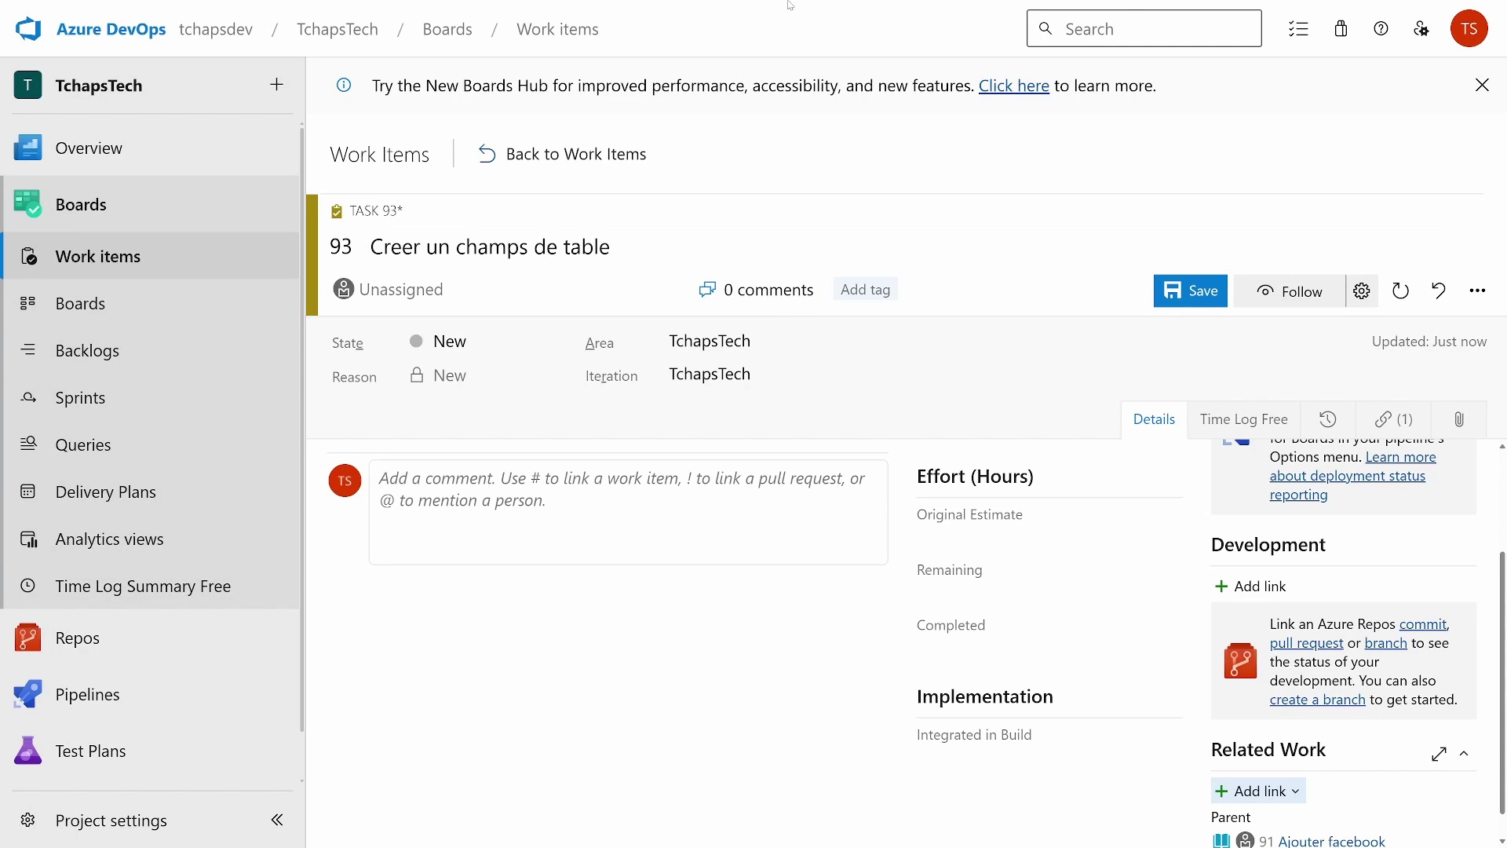
# Step: Check the hierarchy diagram for the remaining Facebook tasks, and save the "Creer un champs de table" task with its parent link
pyautogui.click(628, 8)
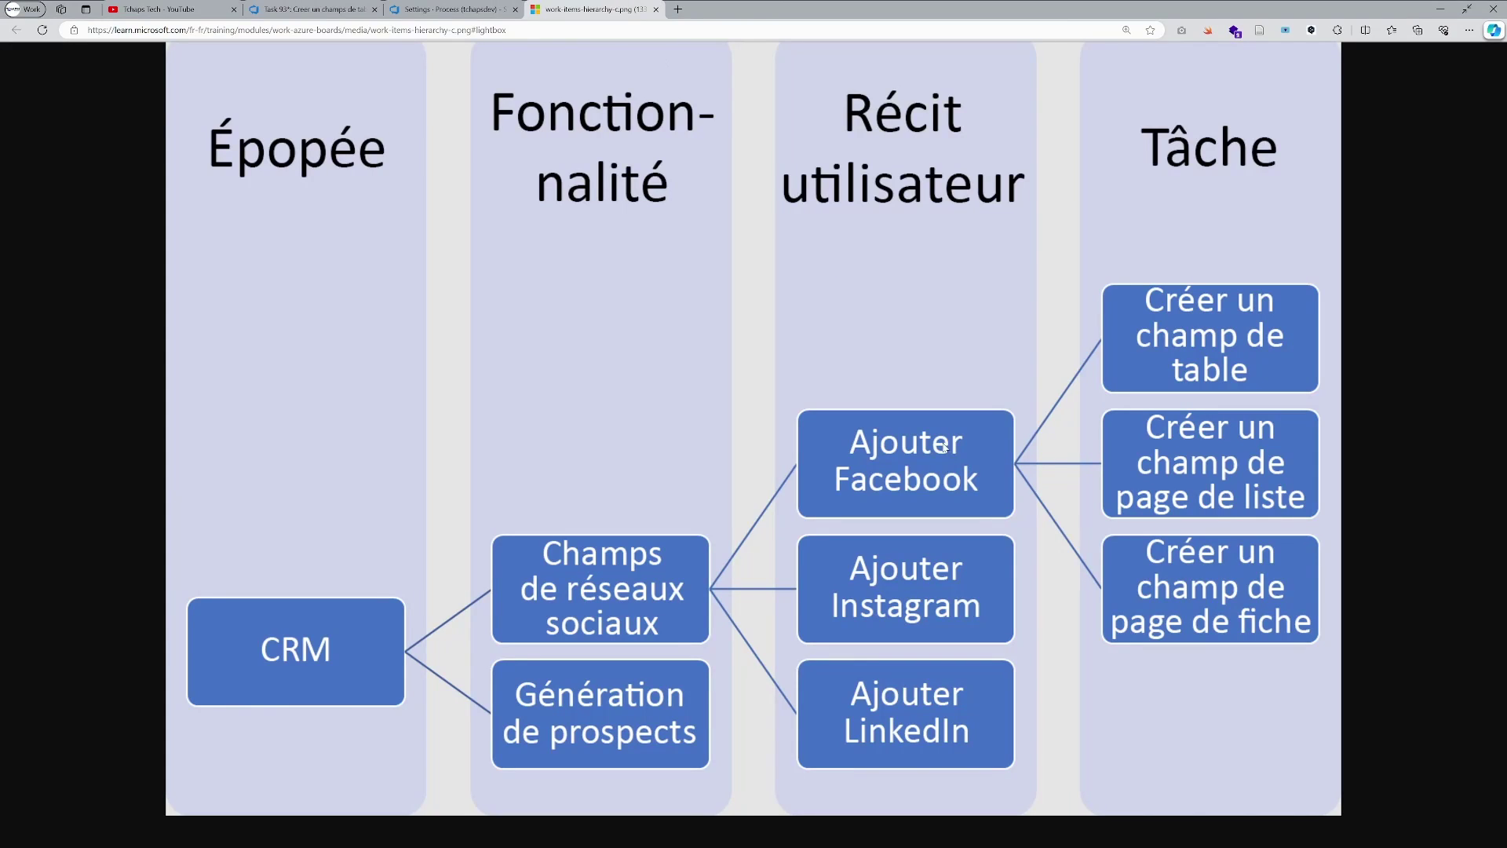
pyautogui.press('F11')
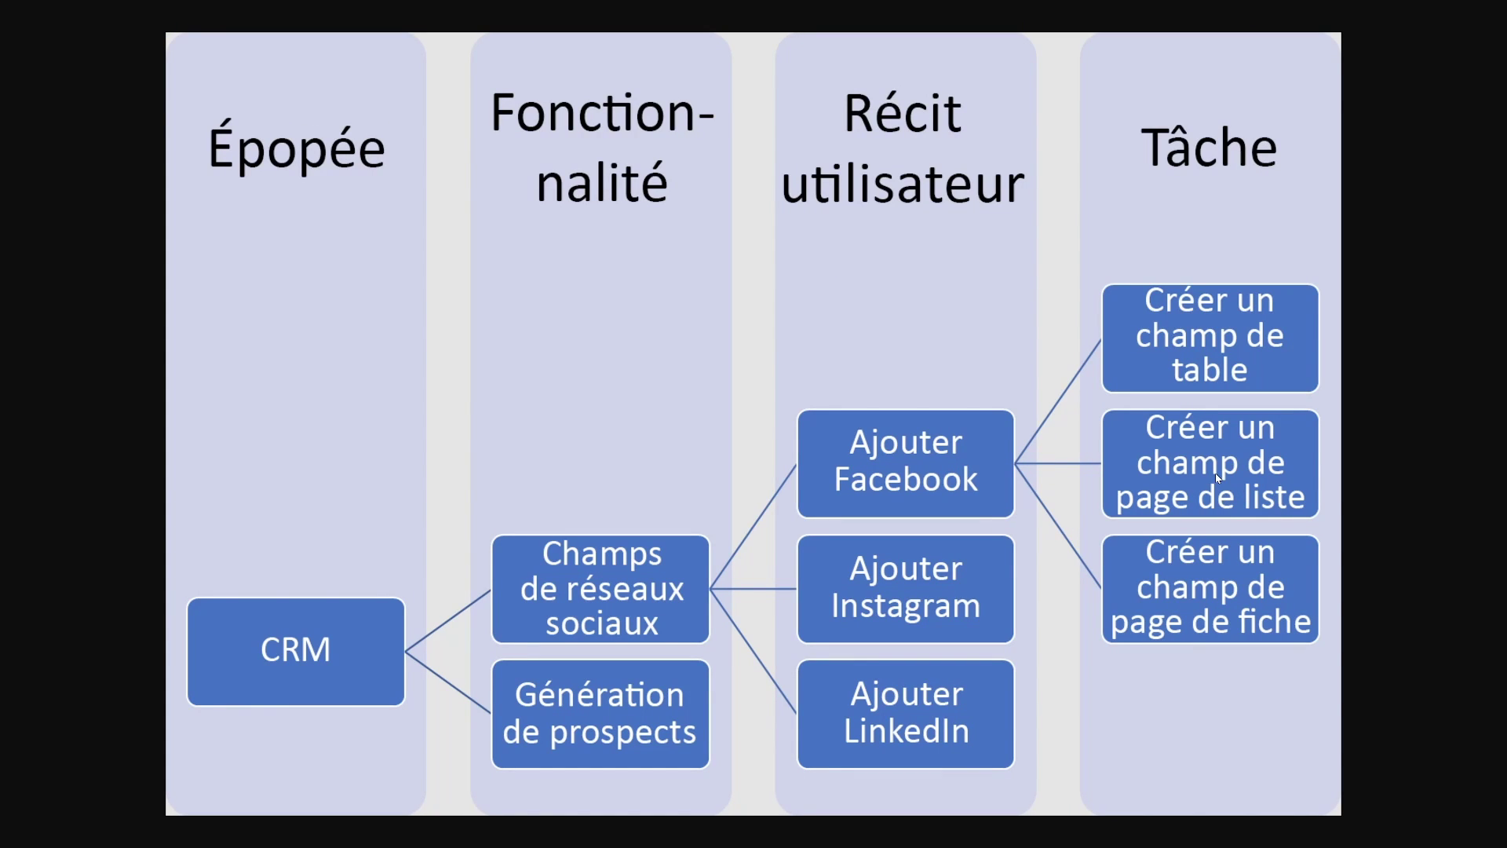
pyautogui.click(408, 8)
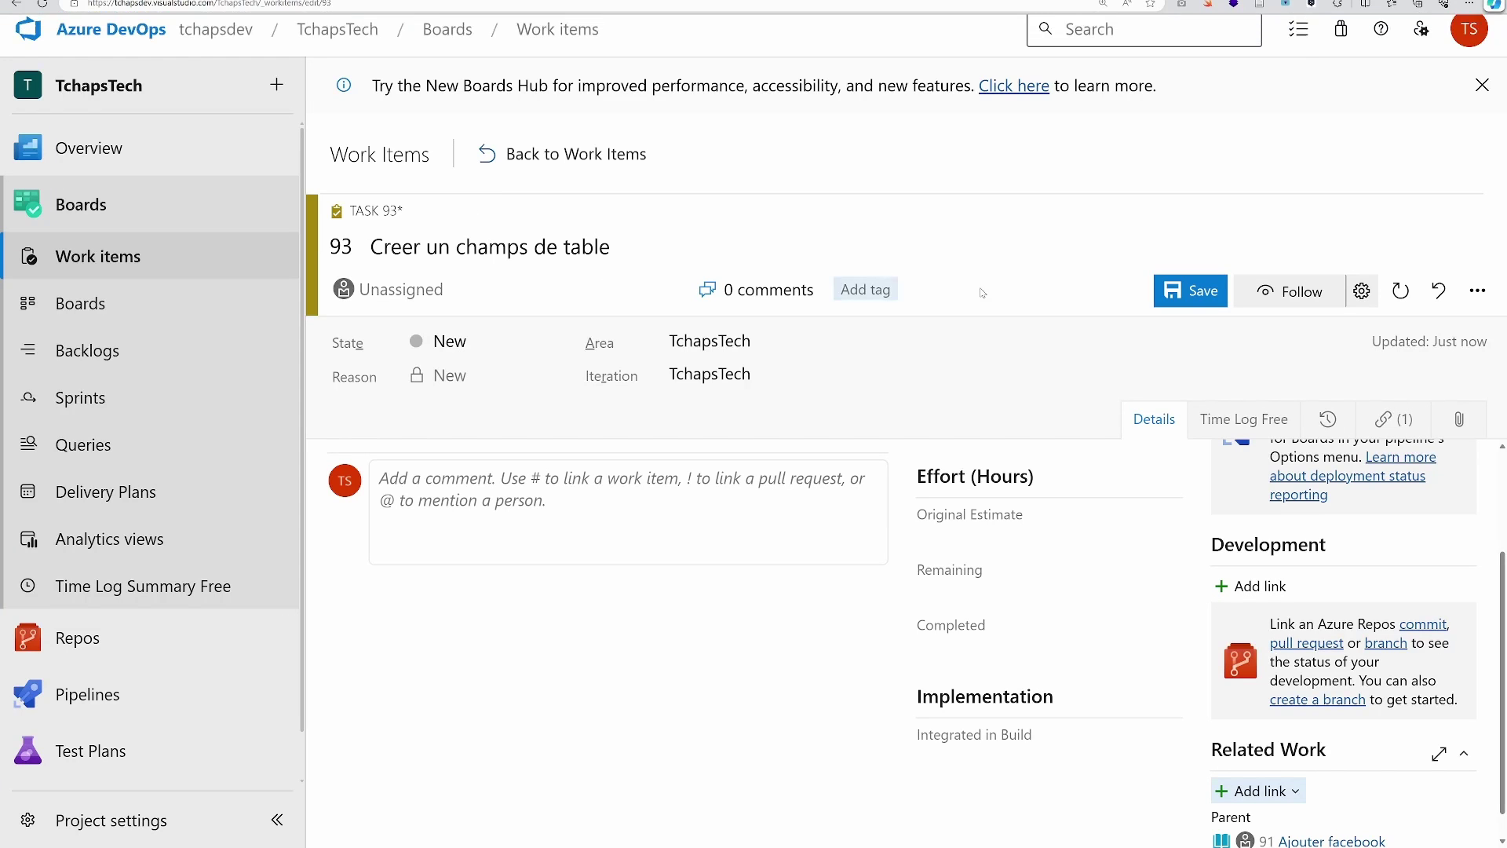
pyautogui.click(1163, 295)
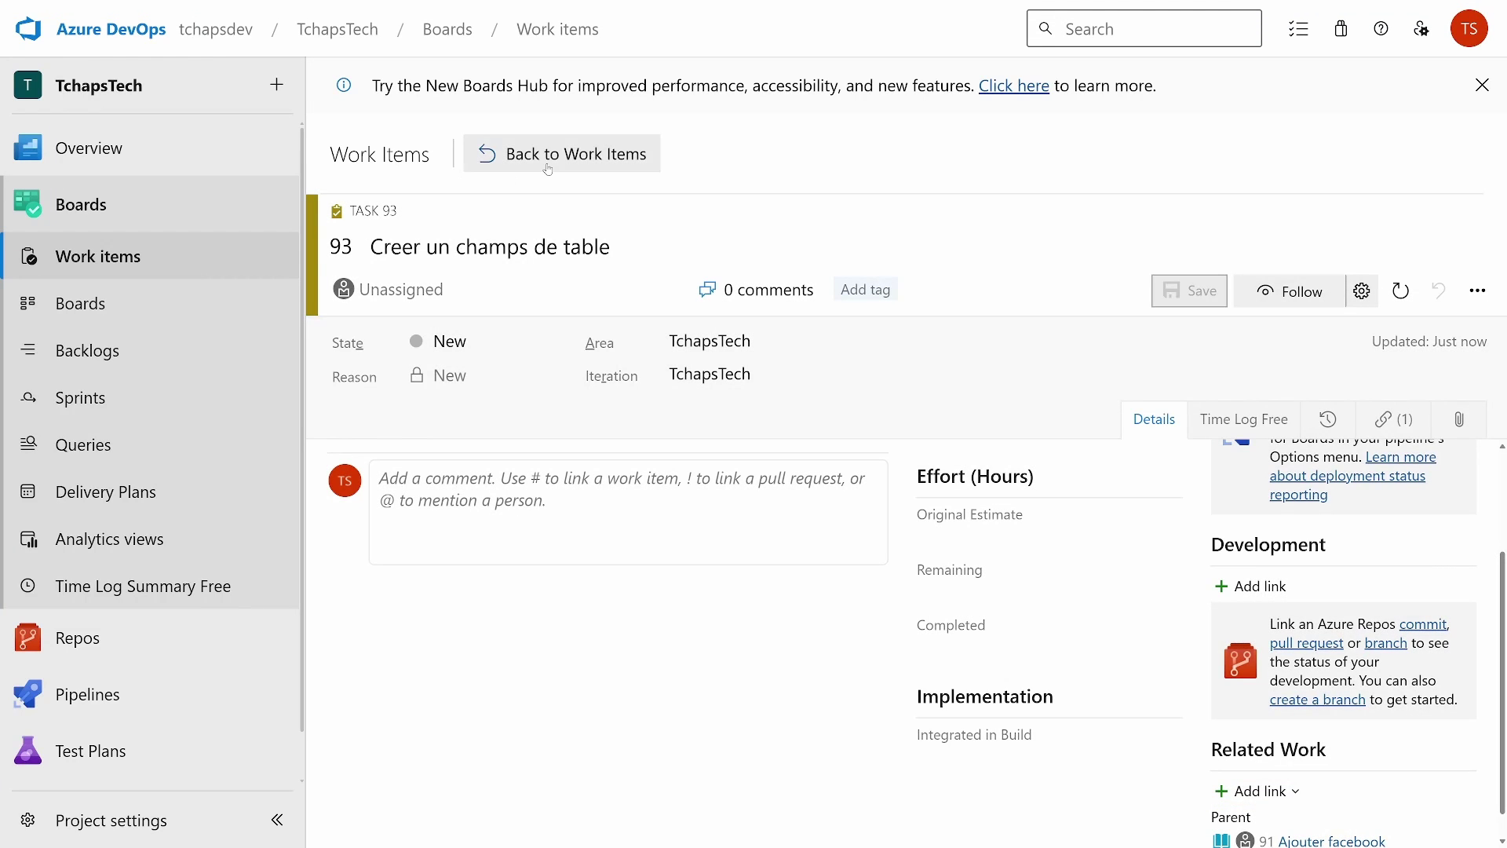
pyautogui.click(548, 171)
pyautogui.click(610, 205)
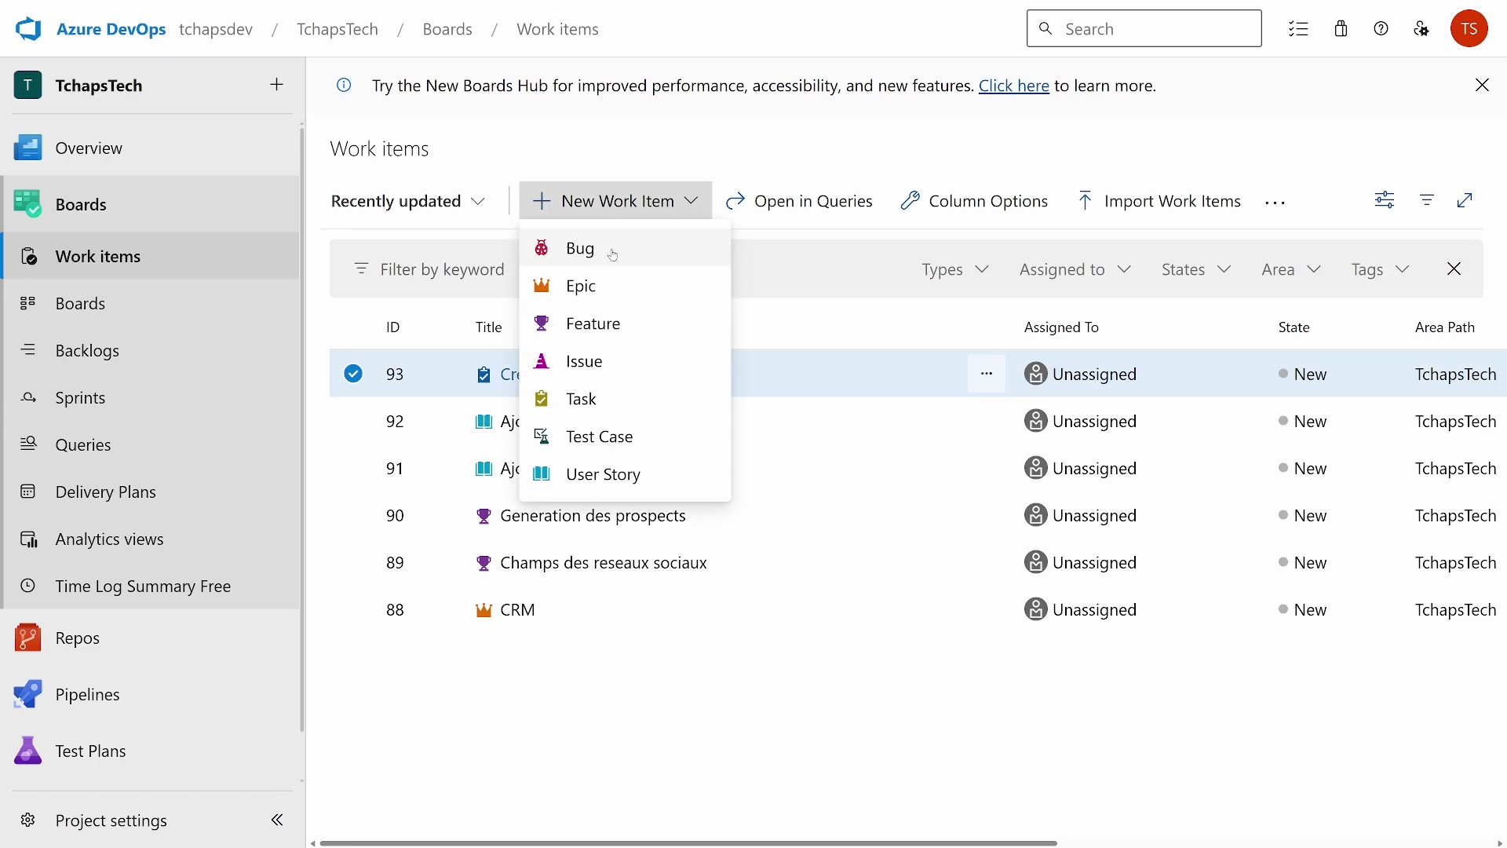
pyautogui.click(617, 476)
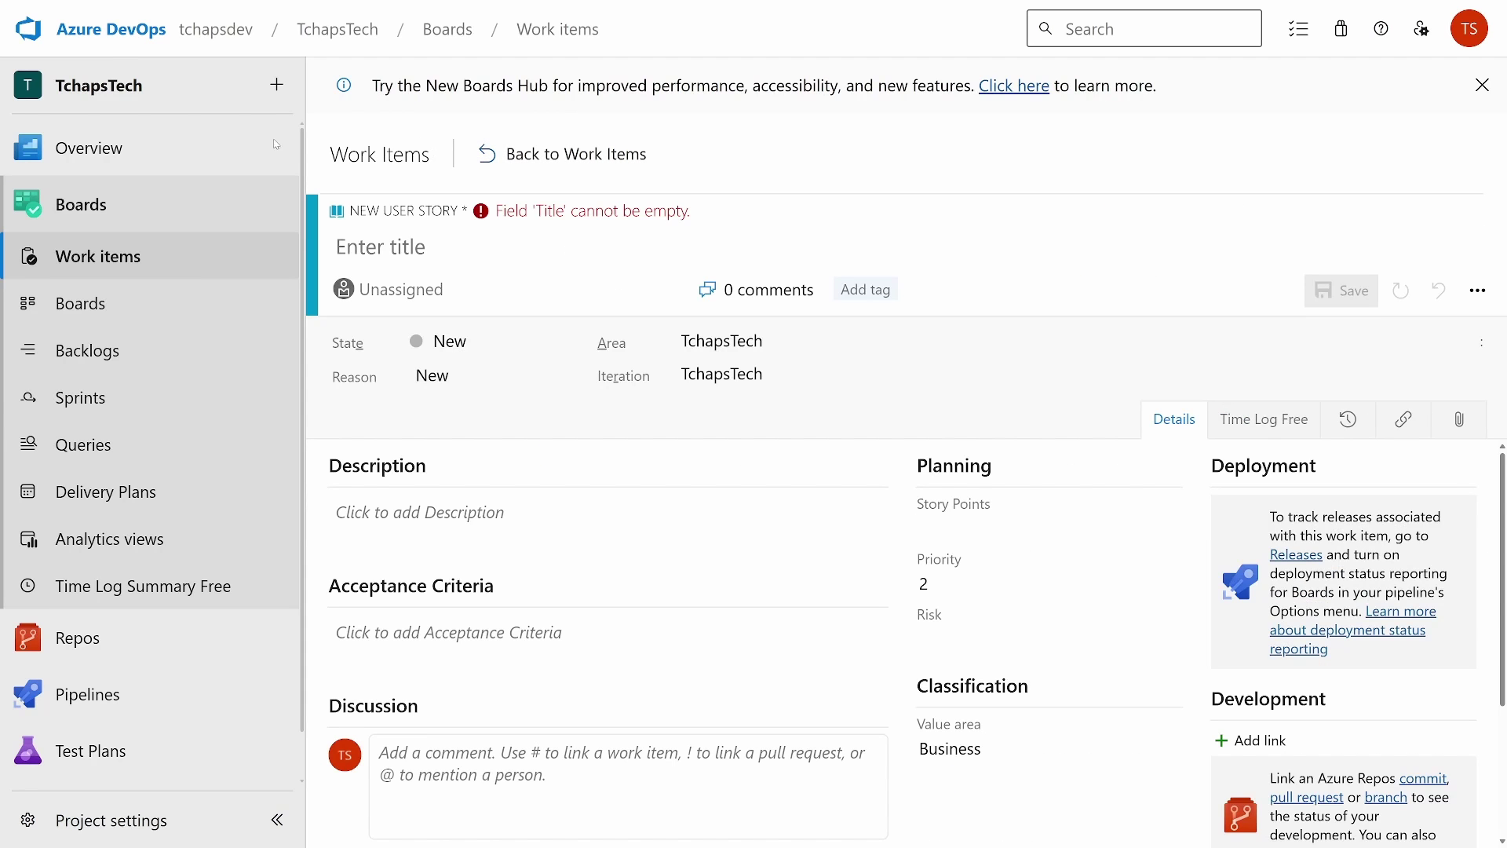
pyautogui.click(567, 163)
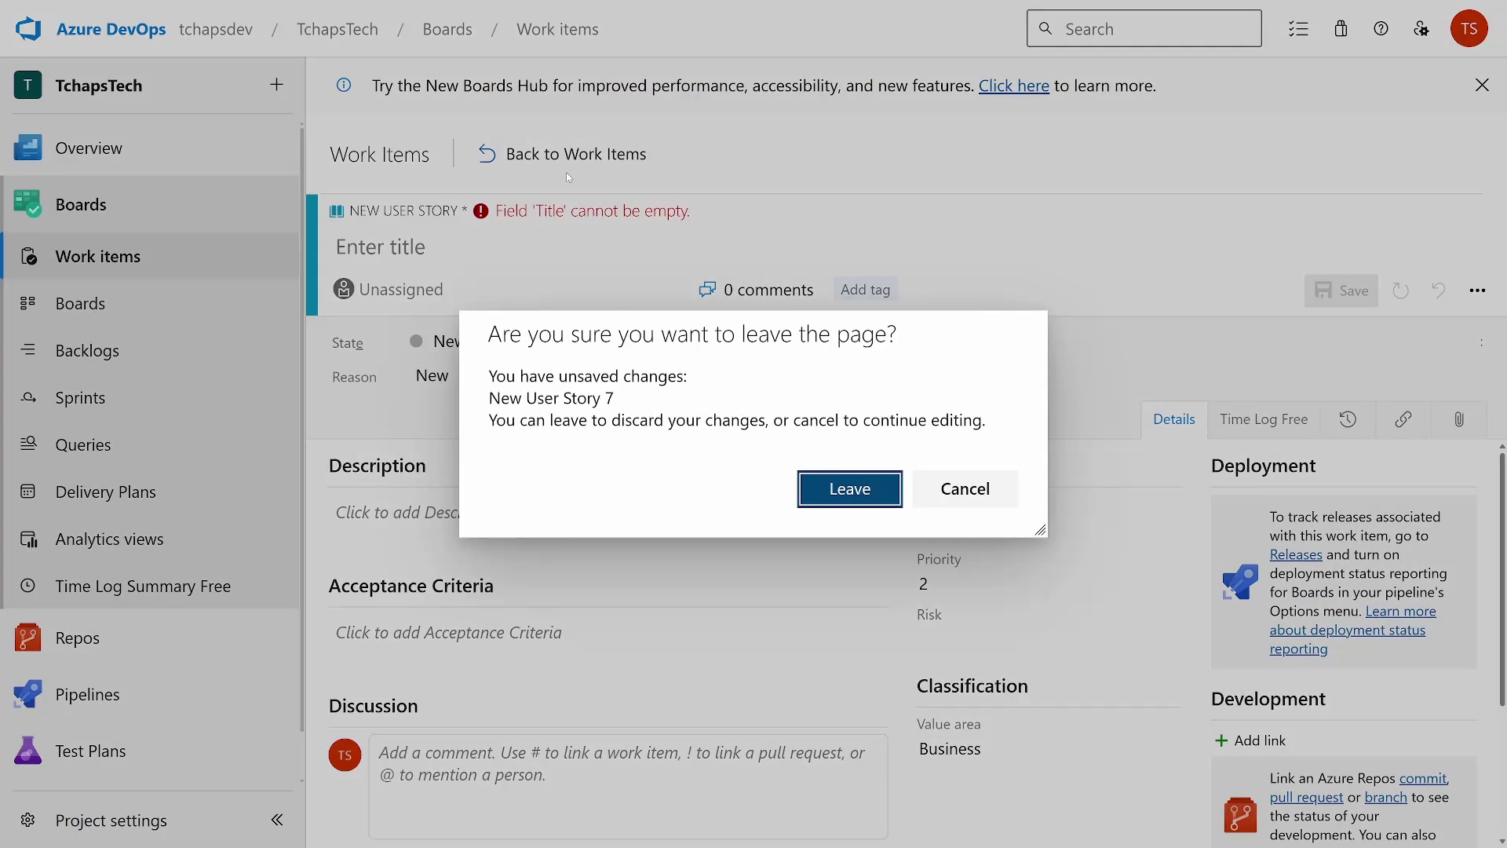
pyautogui.click(832, 481)
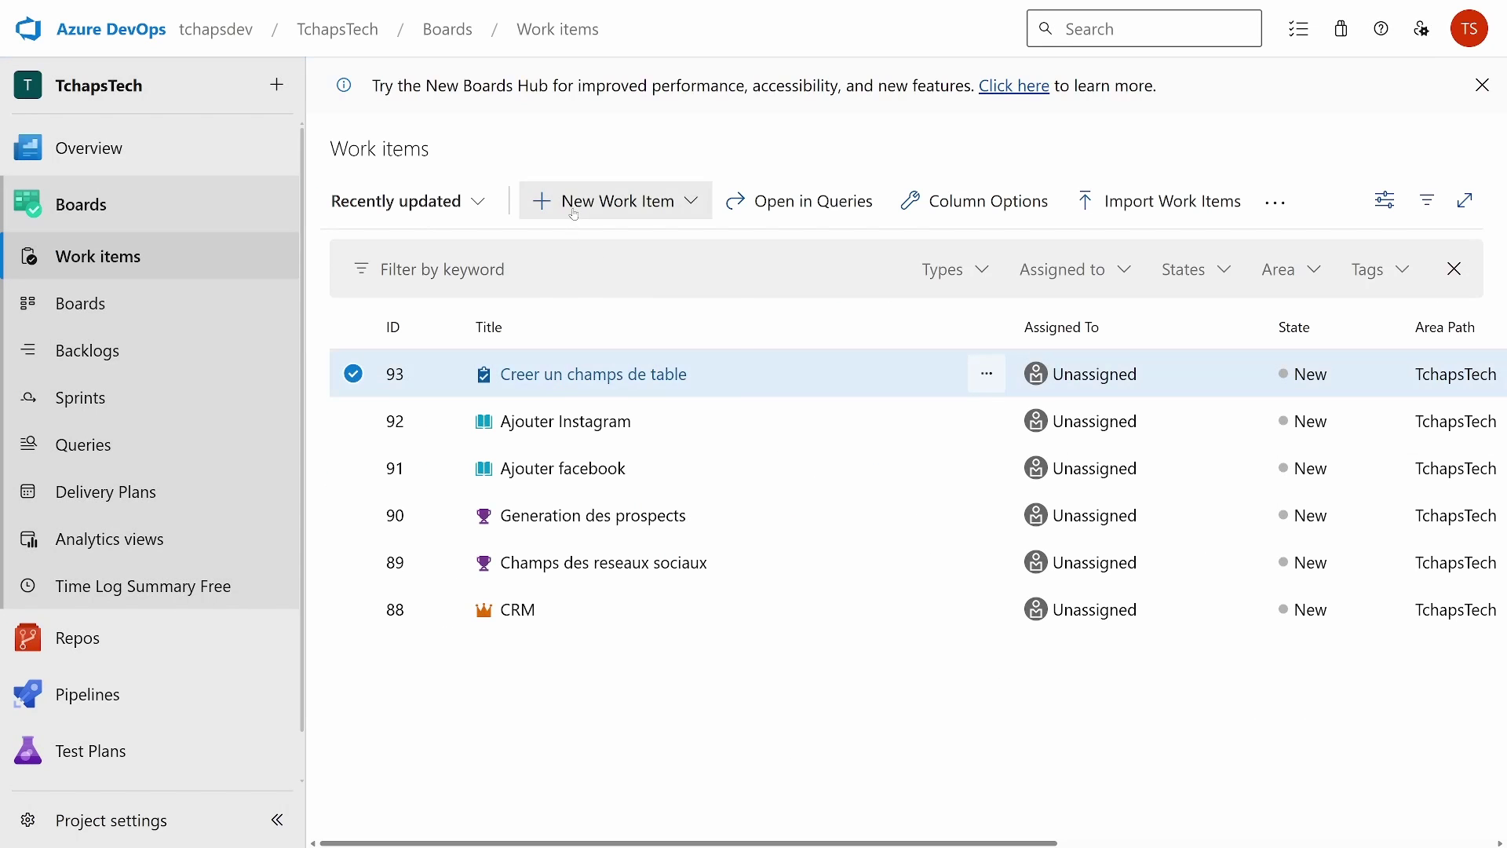
# Step: Create and save a Task titled "Creer un champs de liste de page"
pyautogui.click(577, 208)
pyautogui.click(588, 400)
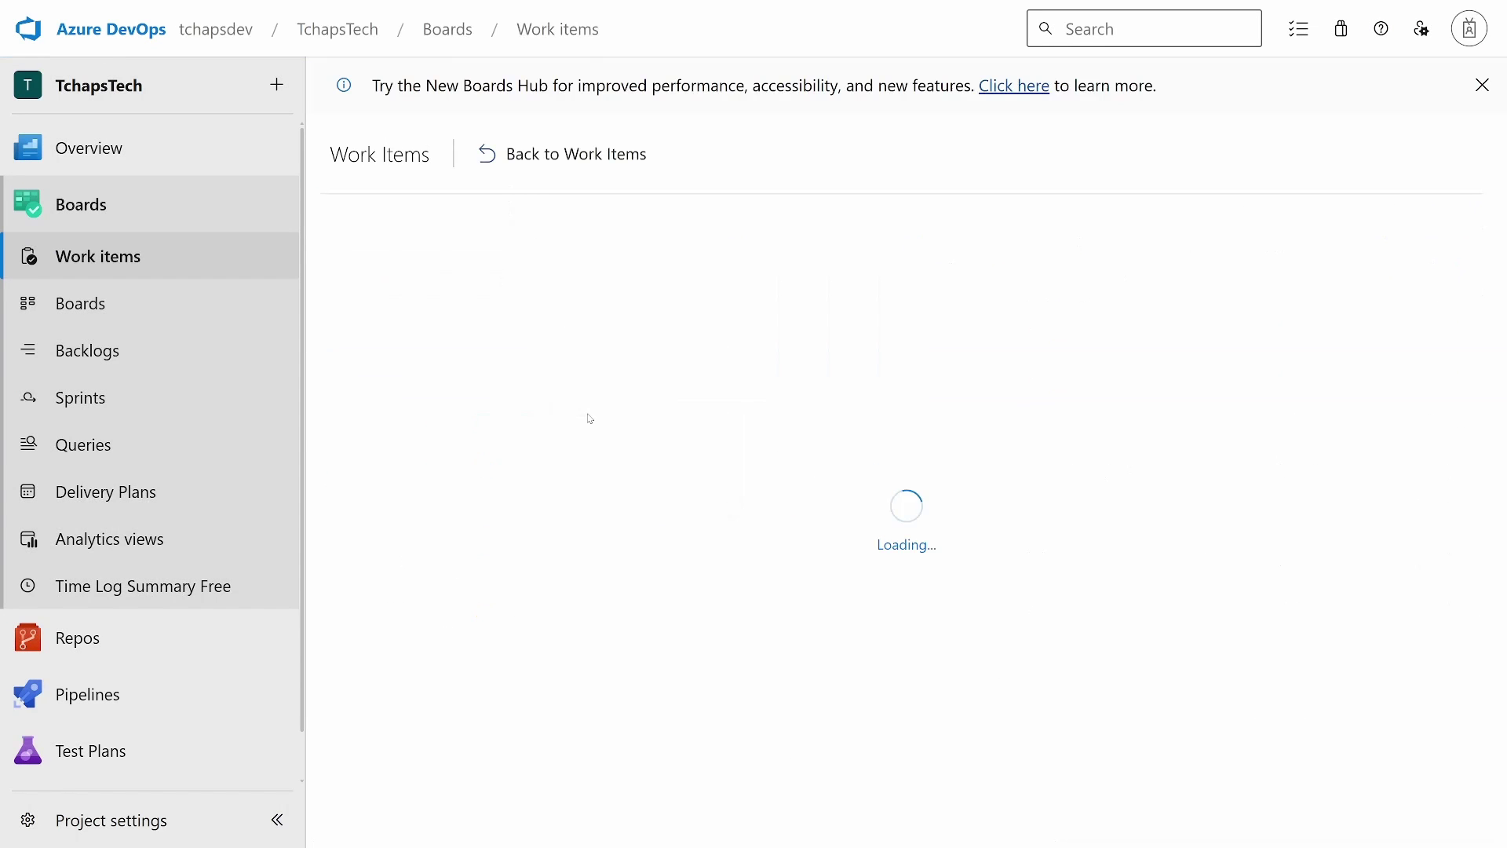
pyautogui.click(454, 238)
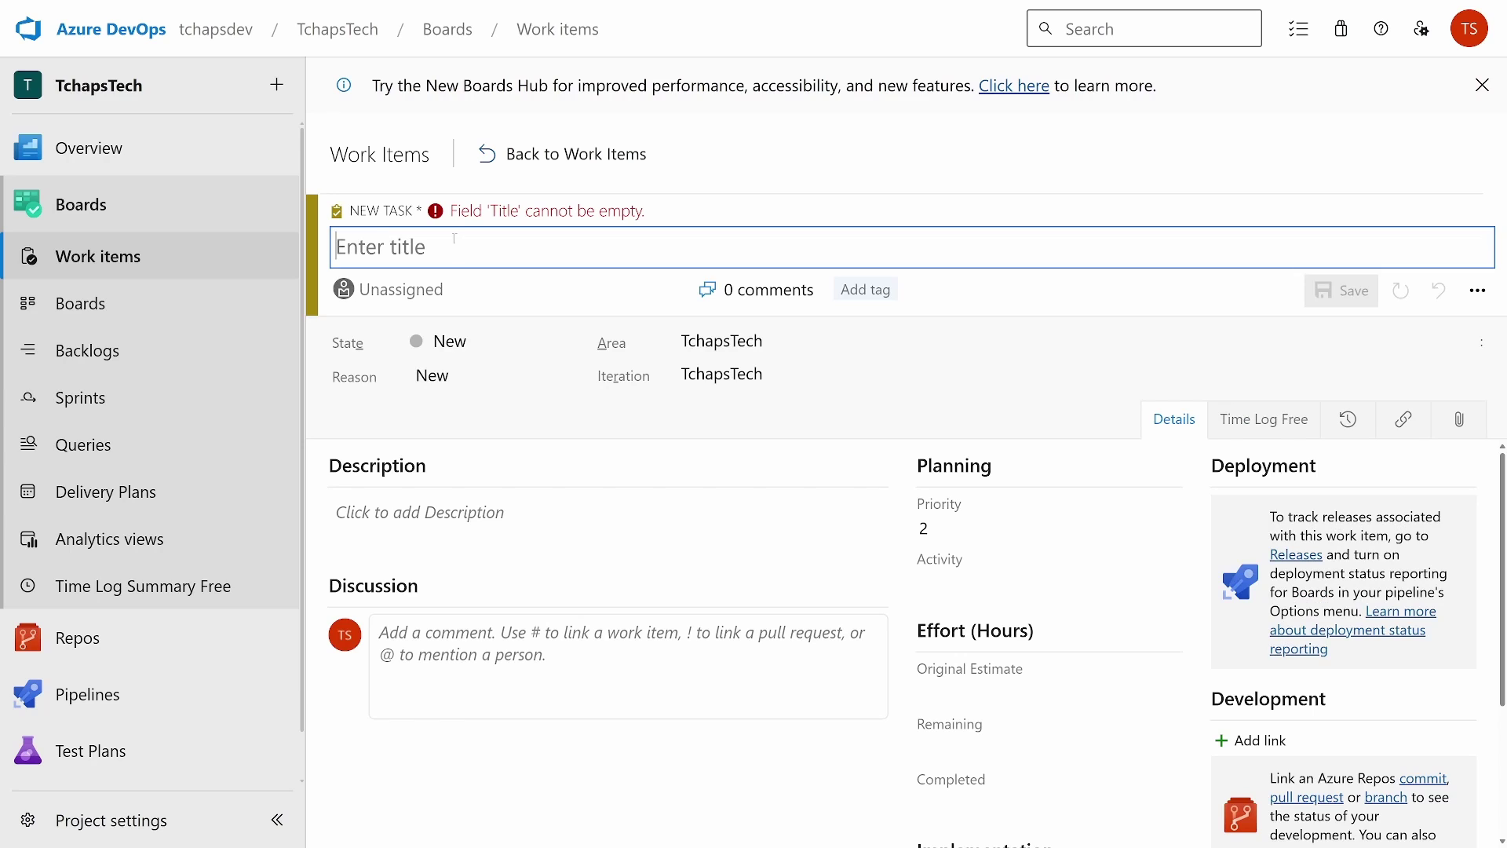
pyautogui.write('Creer ')
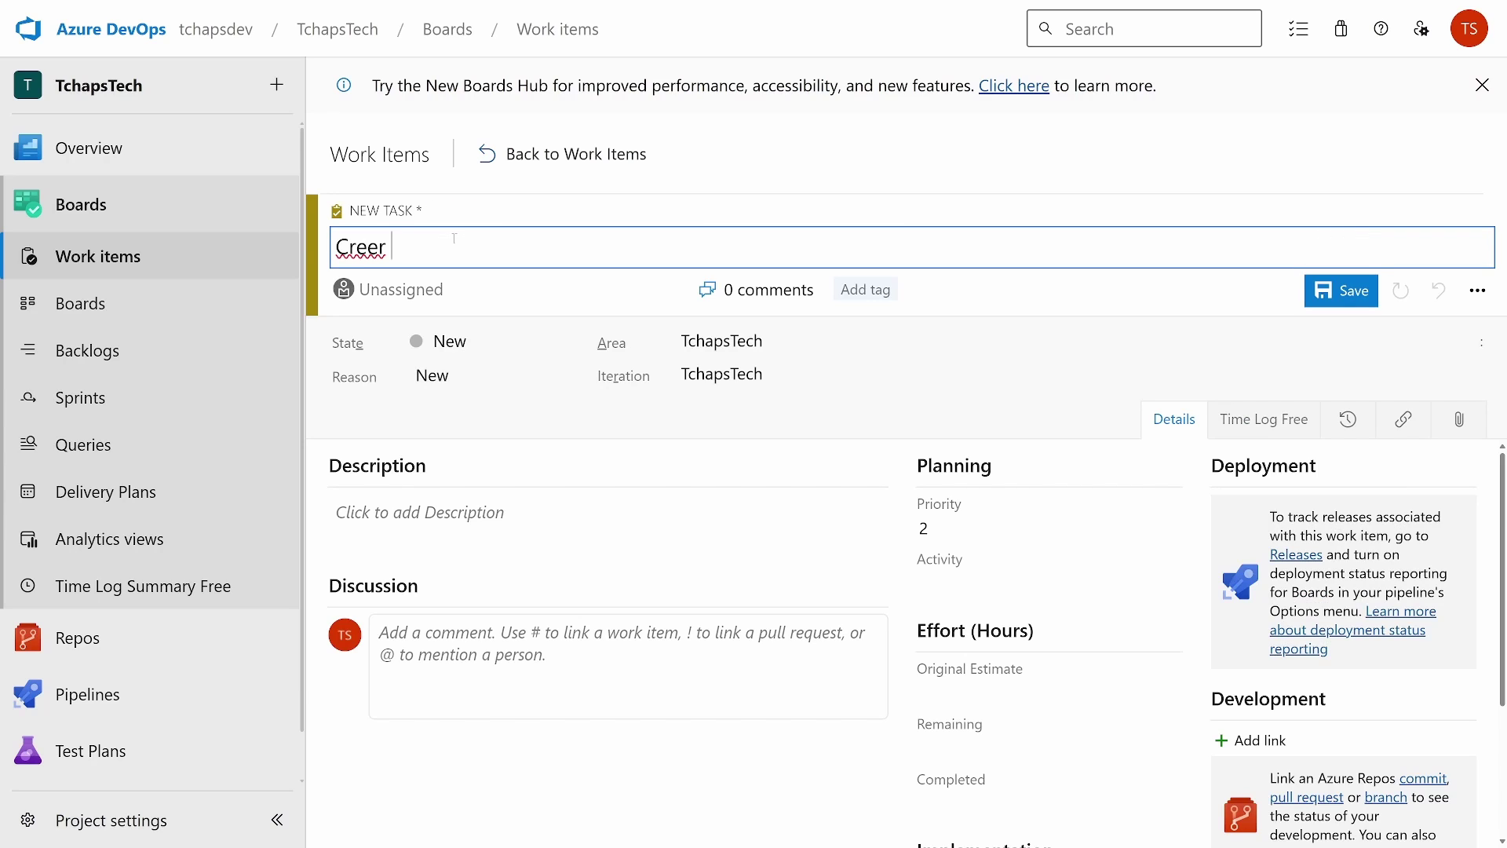
pyautogui.write('un chmas')
pyautogui.write('mps e ')
pyautogui.write(' liste d')
pyautogui.write('e ')
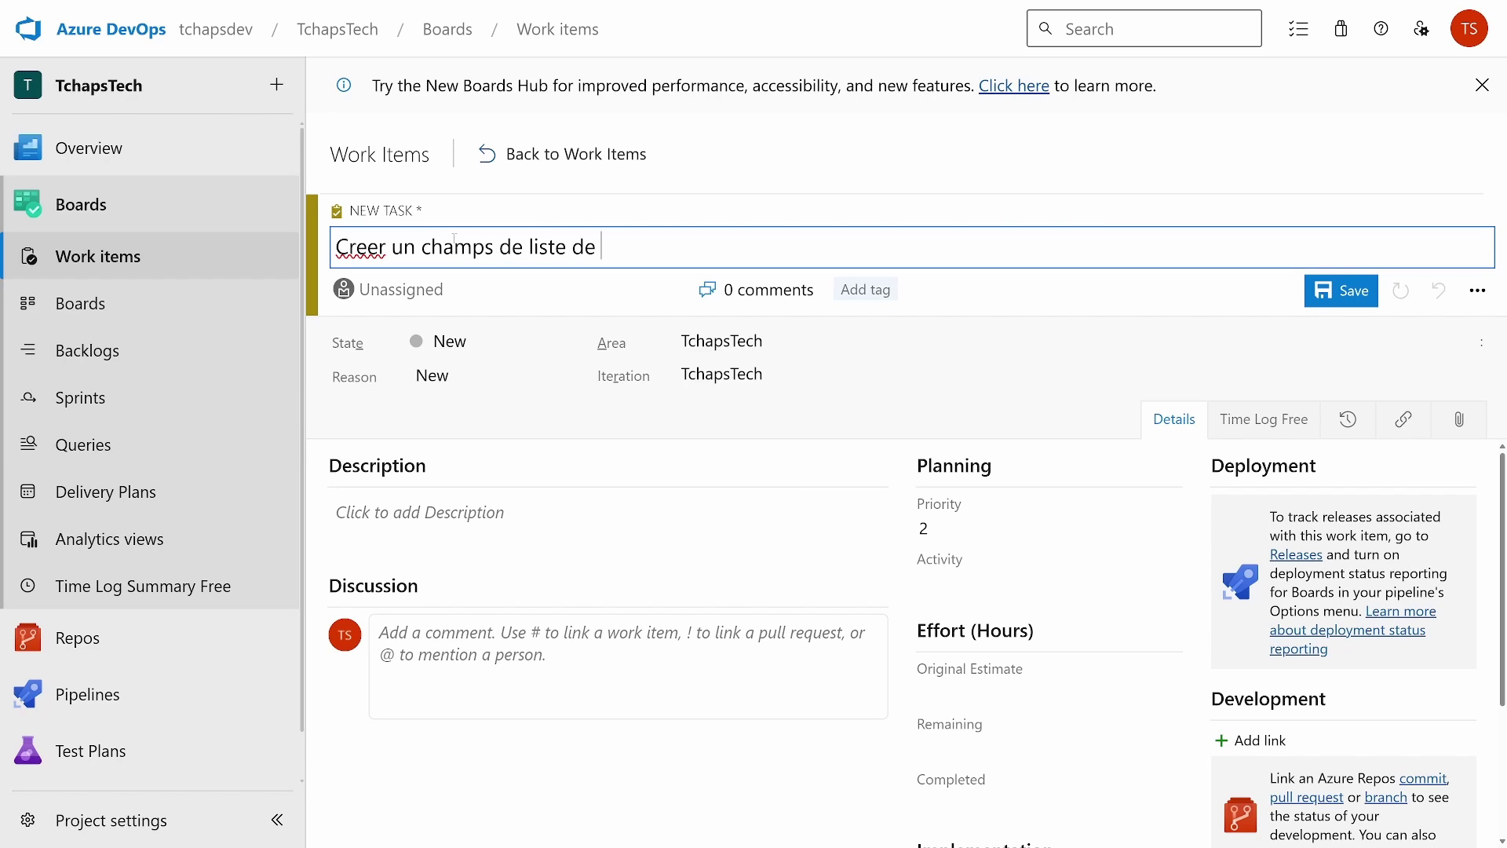
pyautogui.write('page')
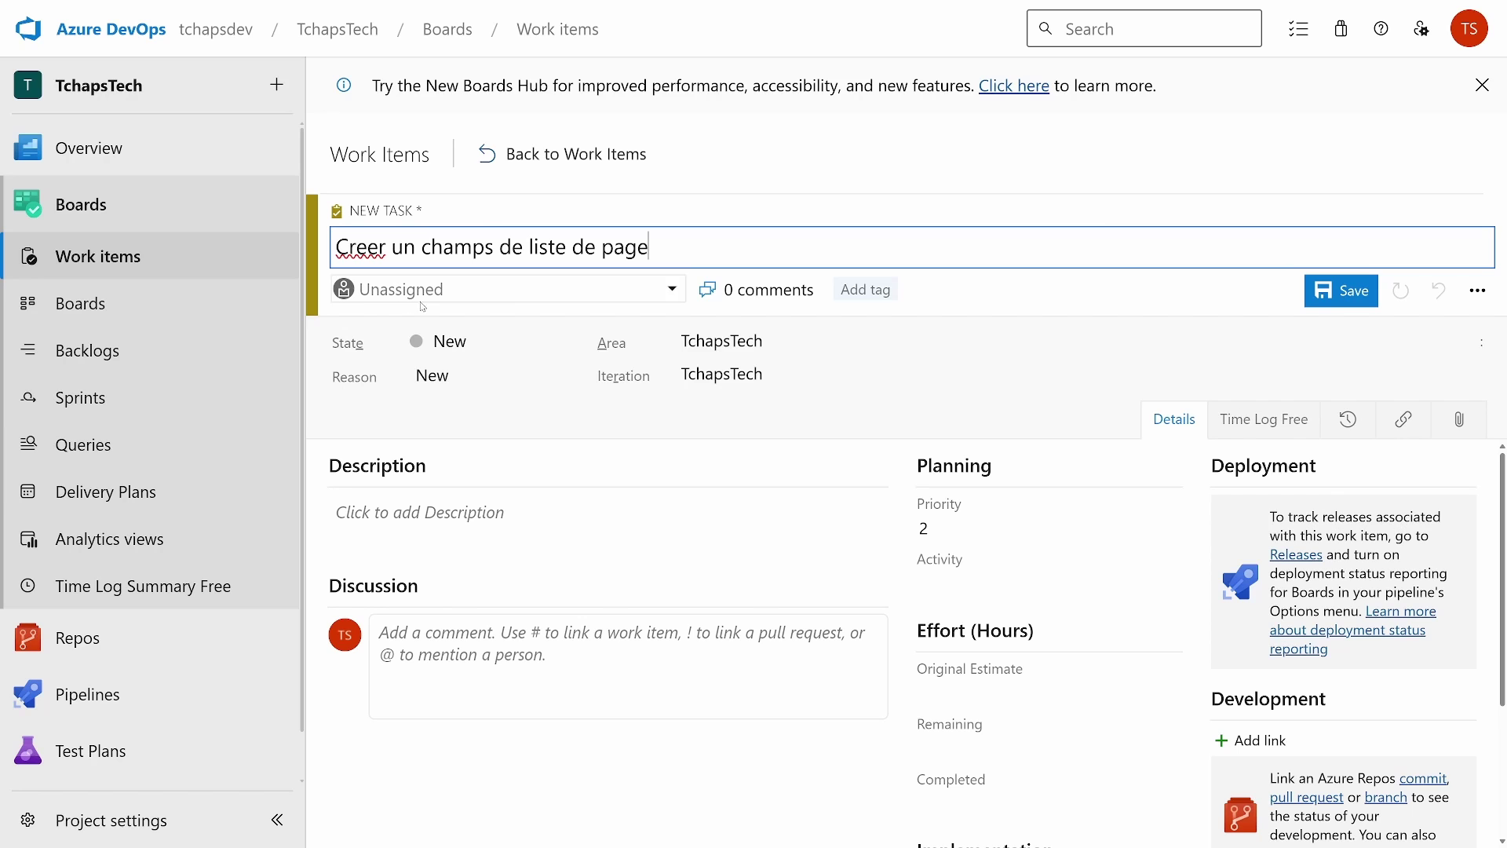
pyautogui.click(1339, 289)
# Step: Link the "Ajouter facebook" user story as the parent of the "Creer un champs de liste de page" task, save it and leave the task
pyautogui.scroll(-3, 1303, 627)
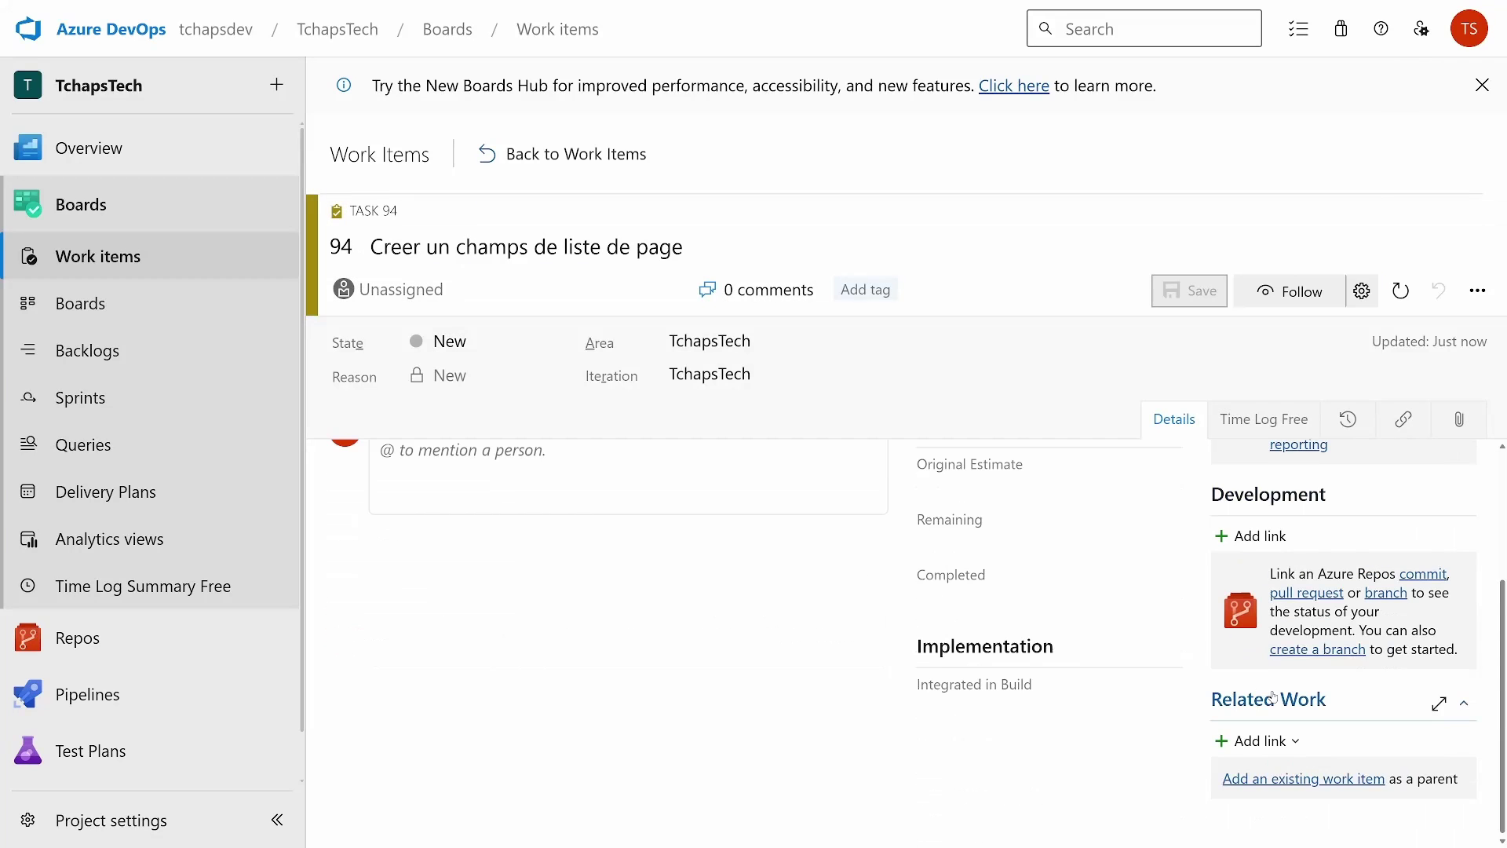
pyautogui.click(1296, 777)
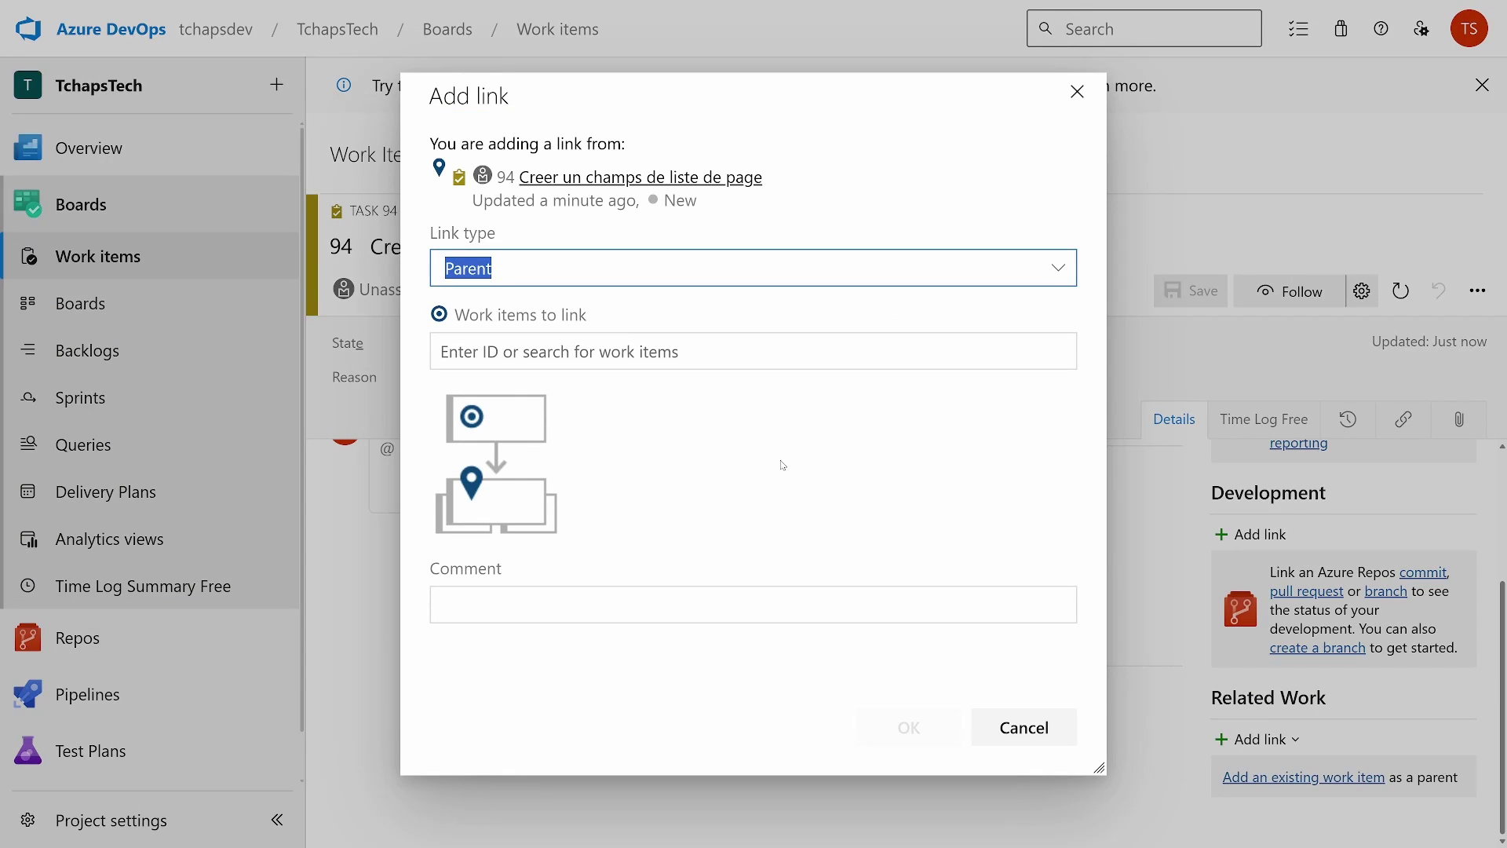
pyautogui.click(683, 365)
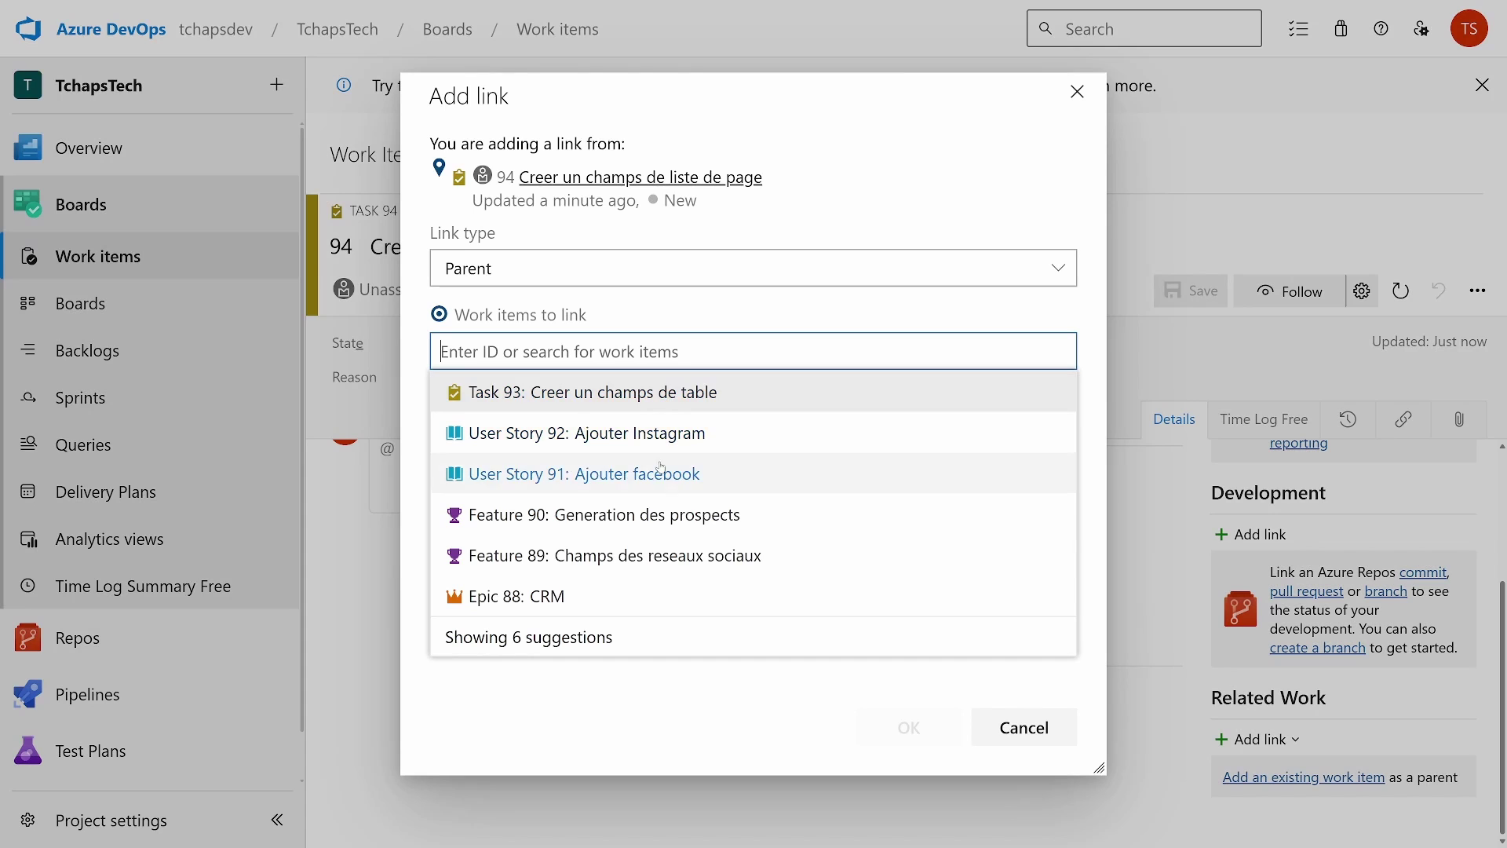
pyautogui.click(659, 474)
pyautogui.click(904, 728)
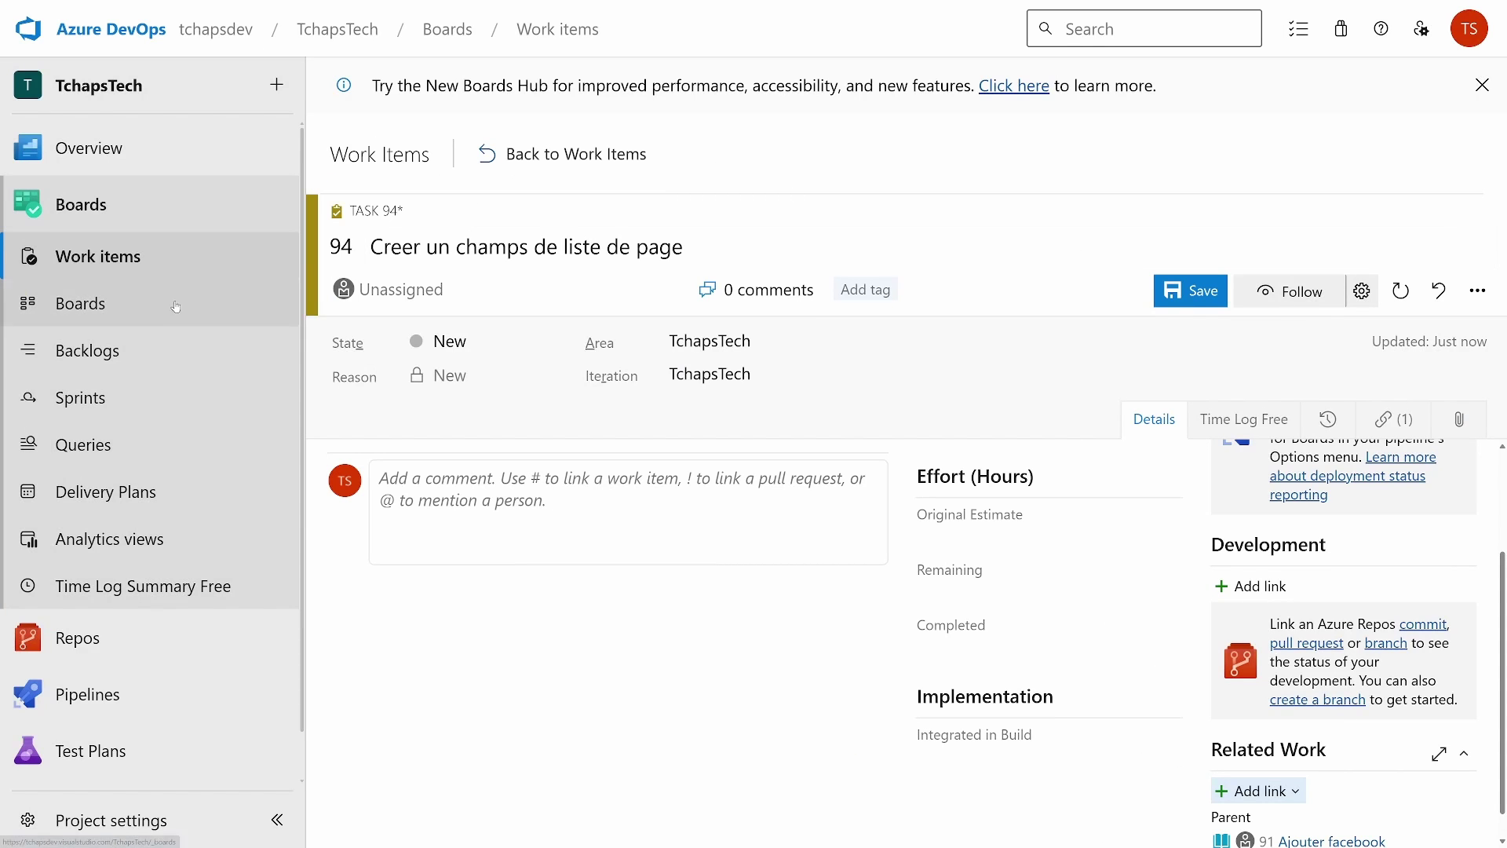
pyautogui.click(128, 305)
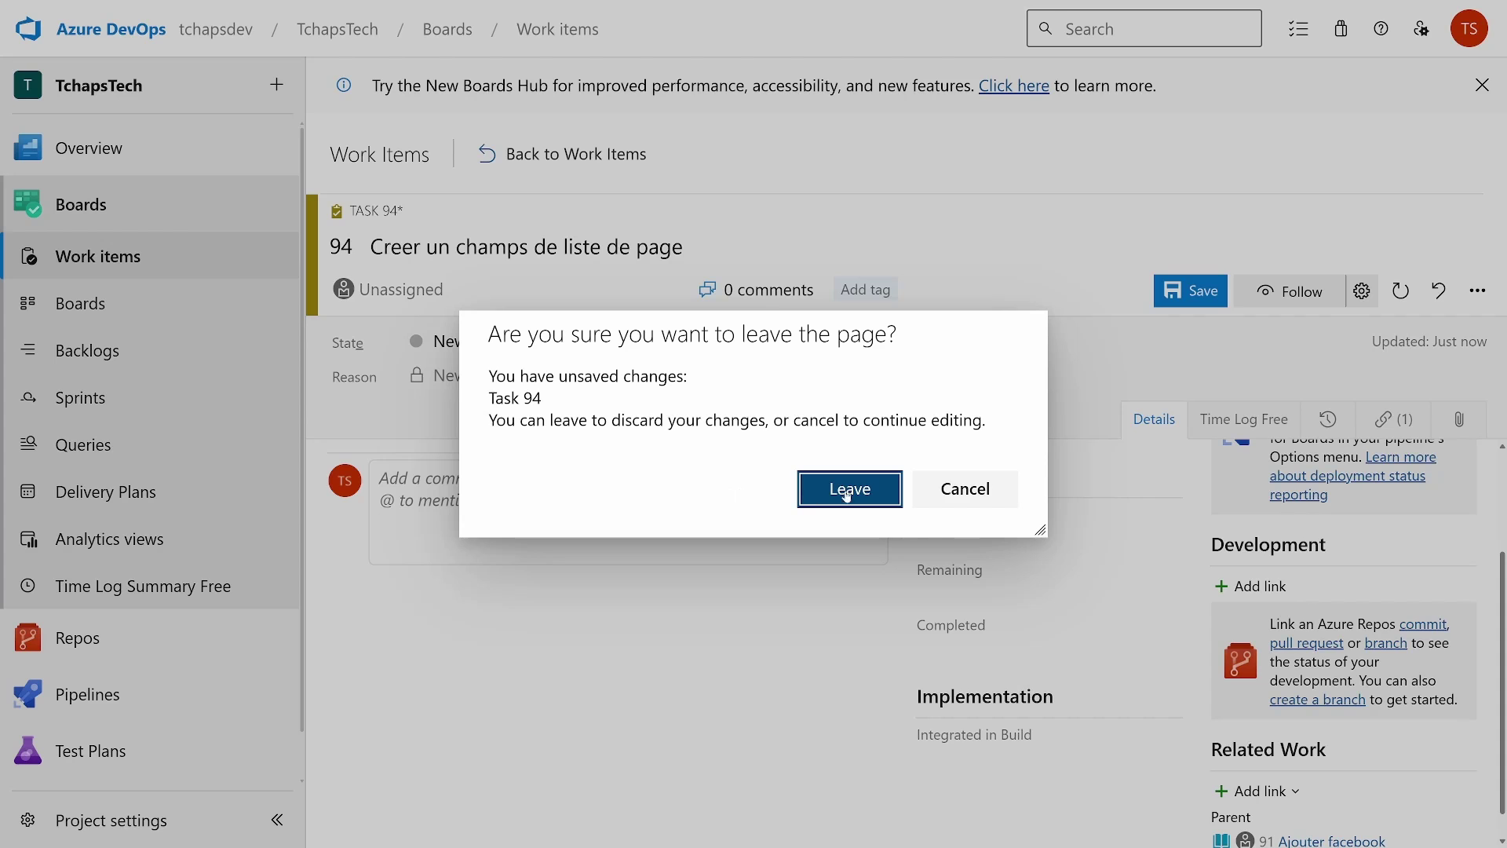
pyautogui.click(924, 490)
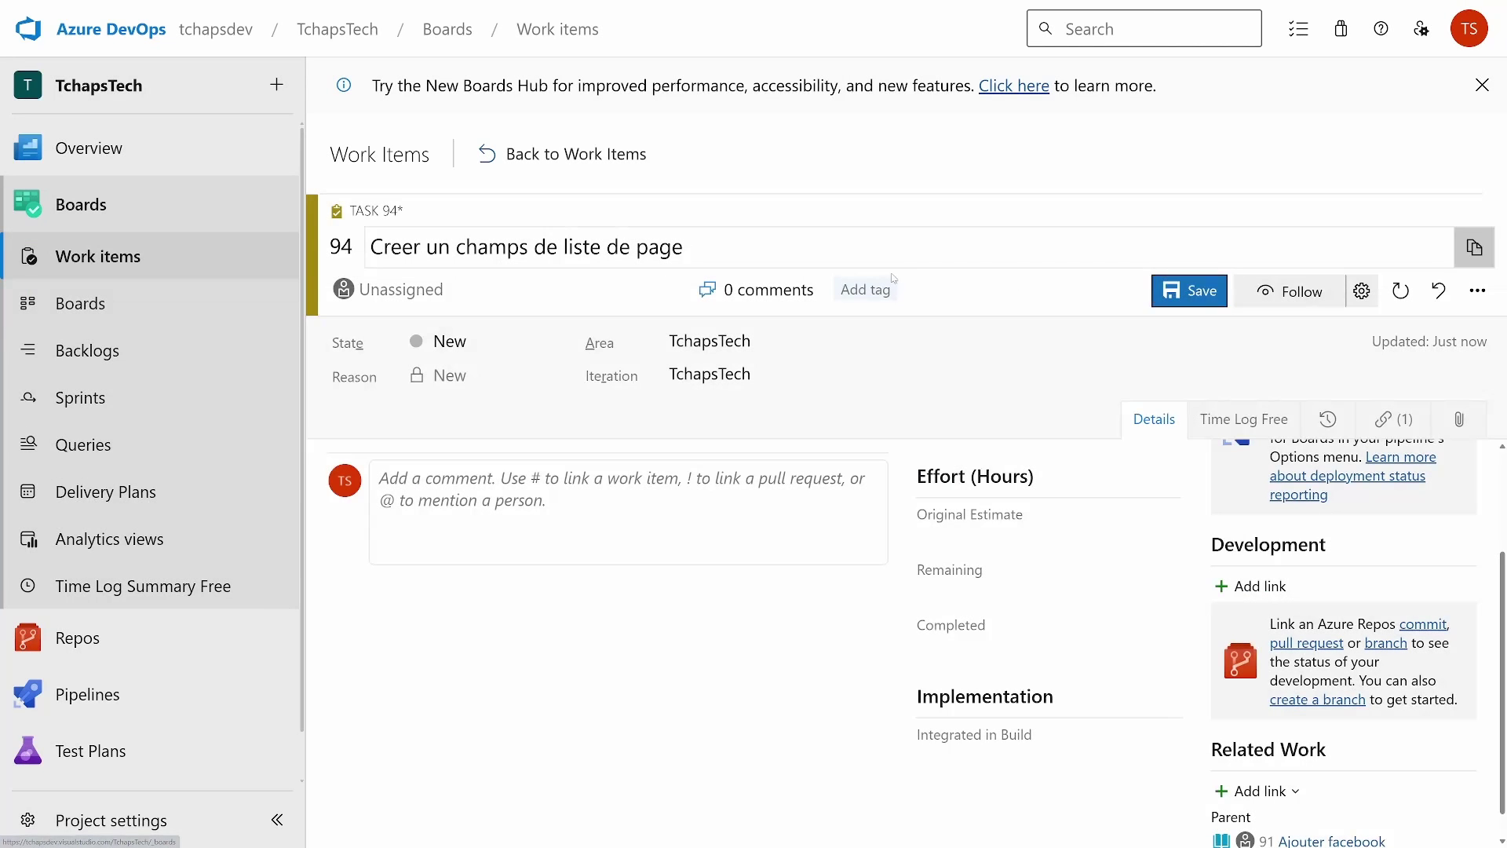
pyautogui.click(89, 315)
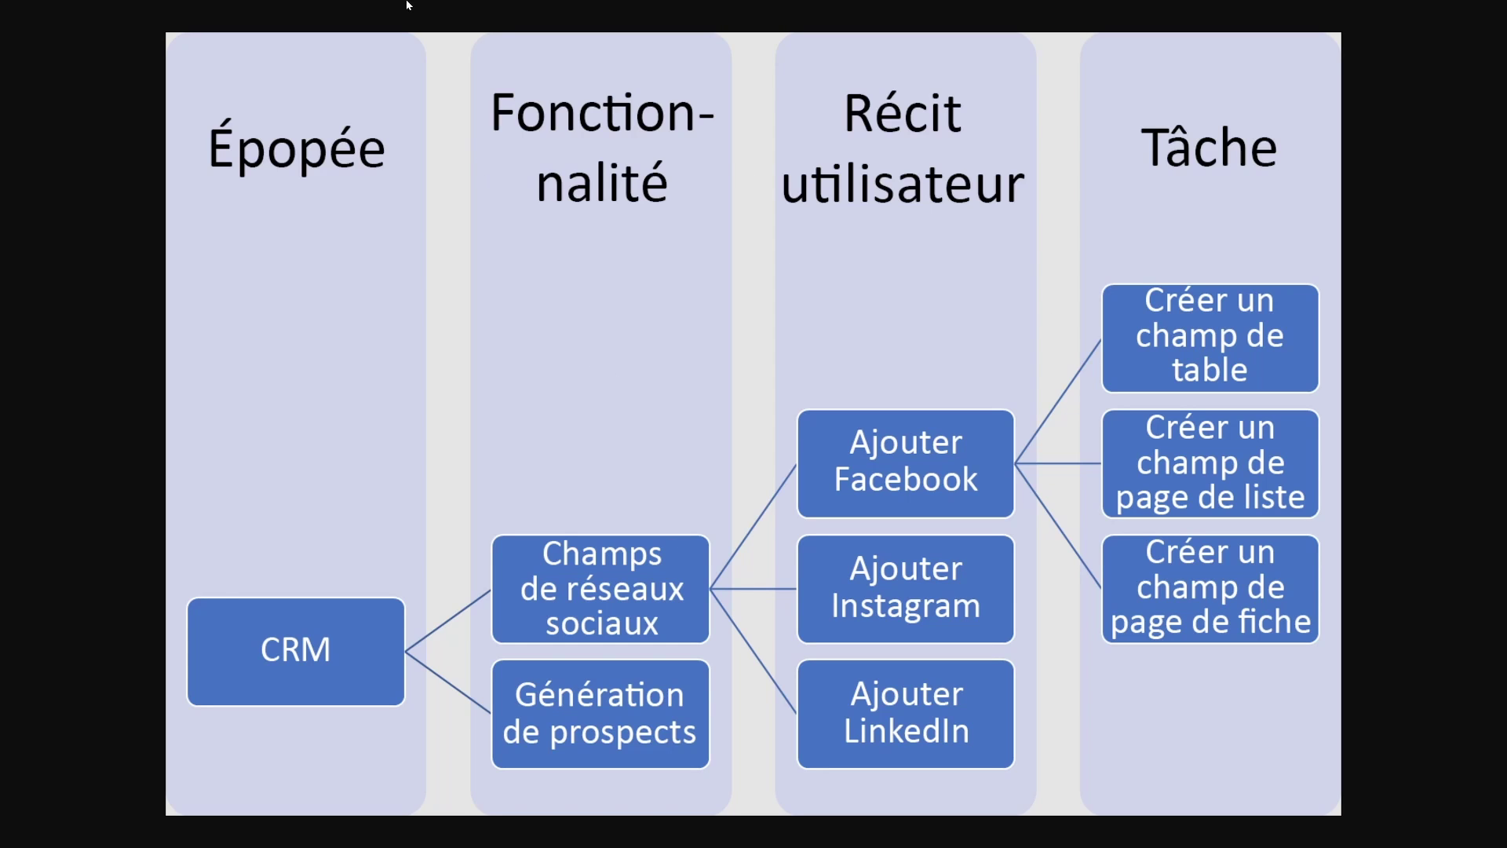
# Step: Open the CRM epic from the work items list and inspect the child user stories of its "Champs des reseaux sociaux" feature
pyautogui.click(329, 8)
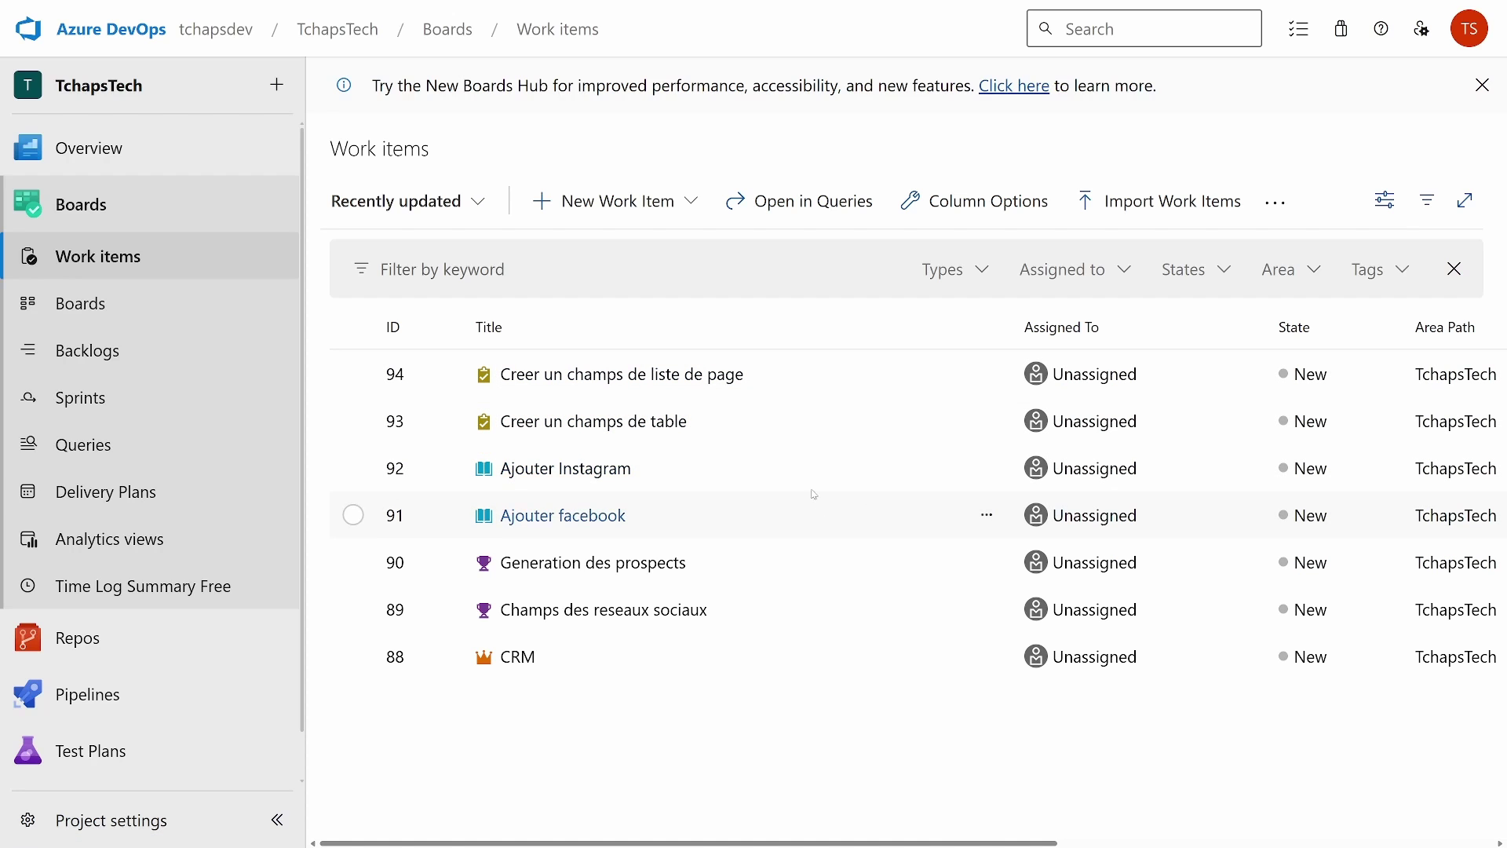
pyautogui.click(518, 659)
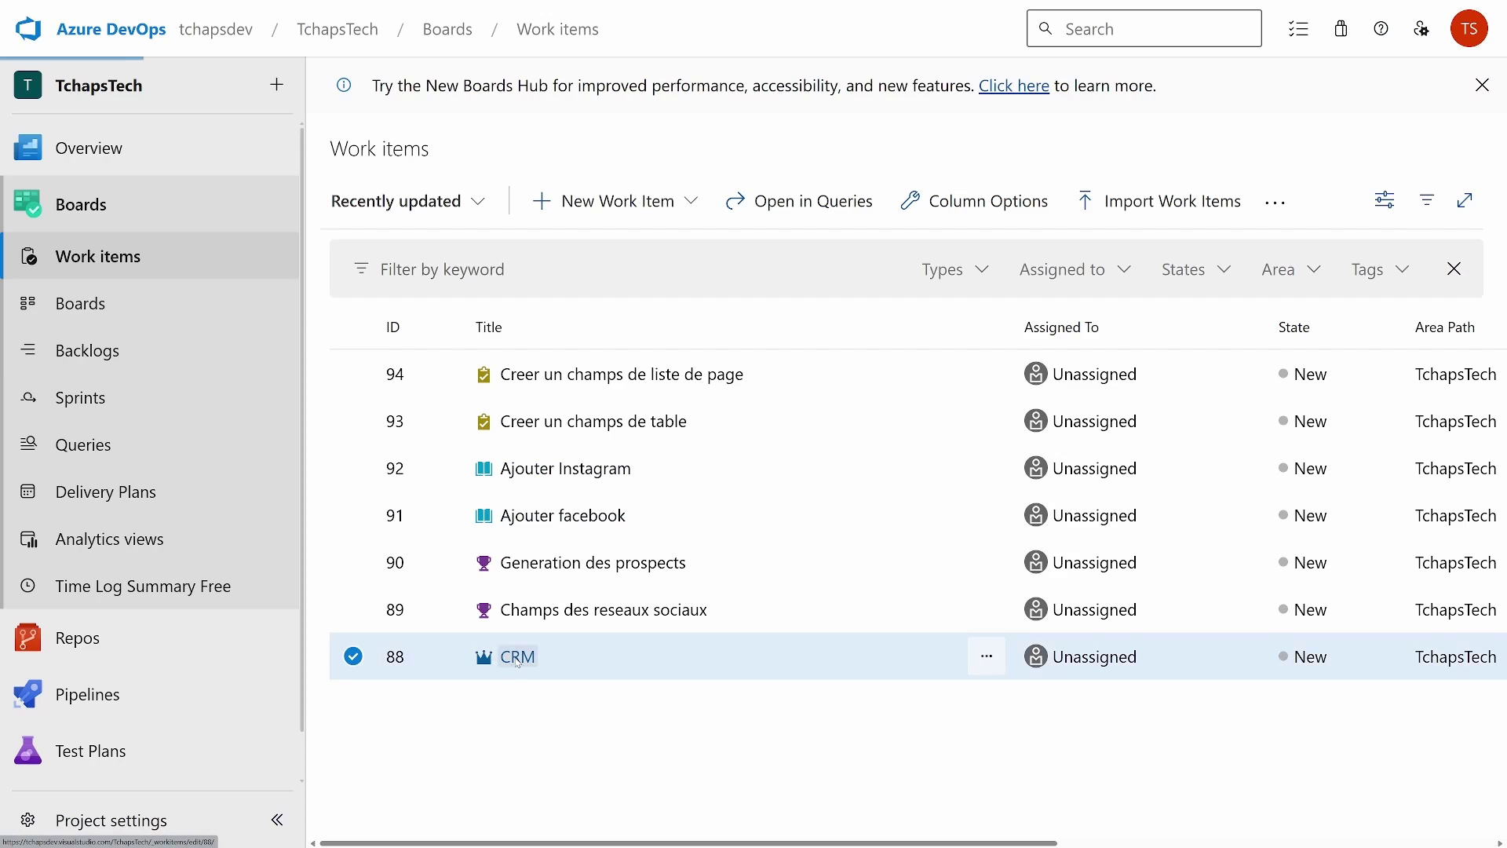
pyautogui.scroll(-4, 982, 698)
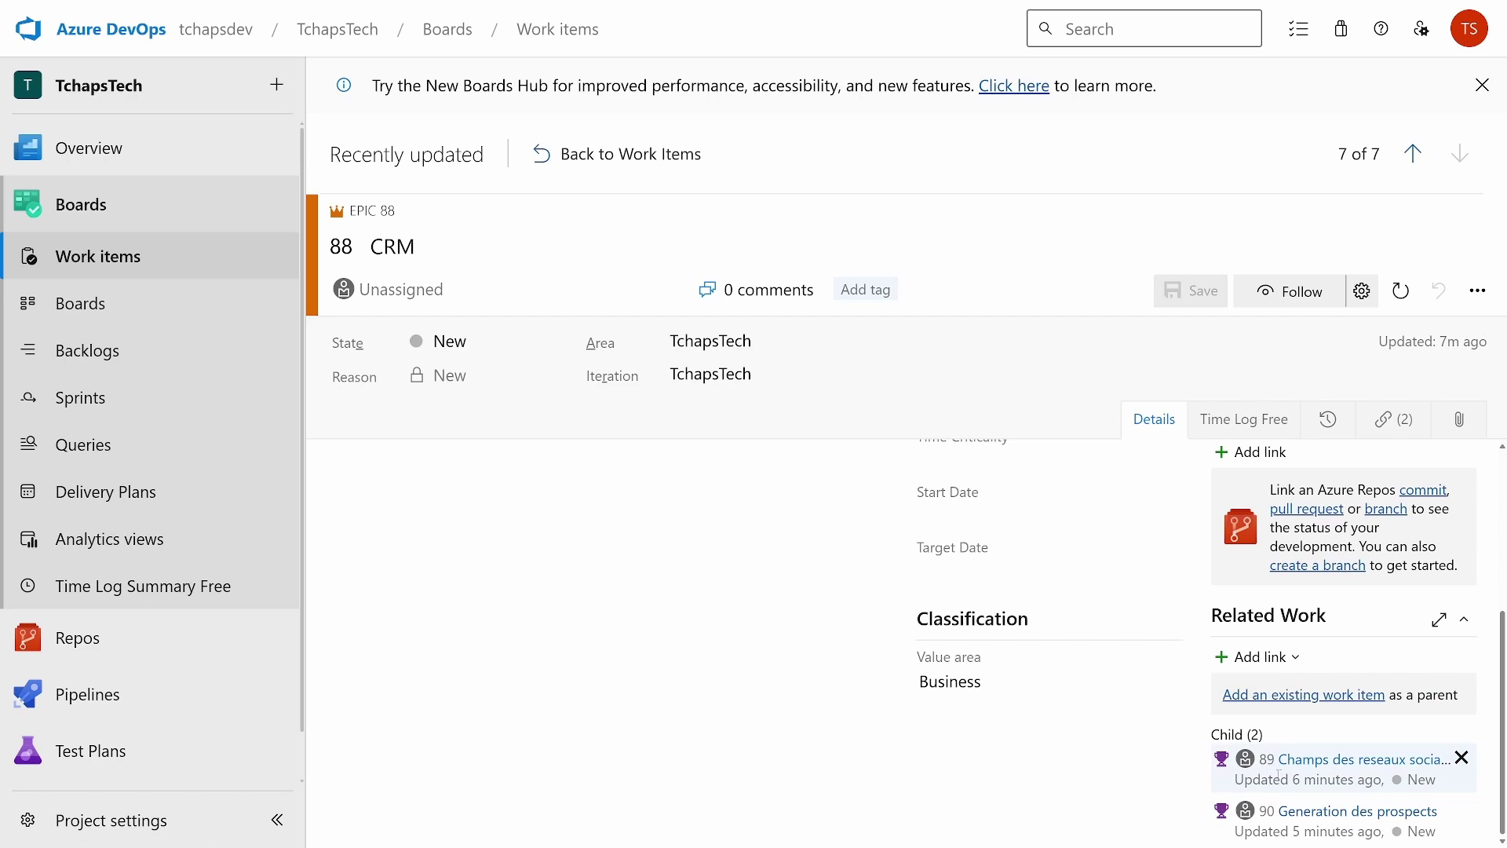
pyautogui.click(1312, 764)
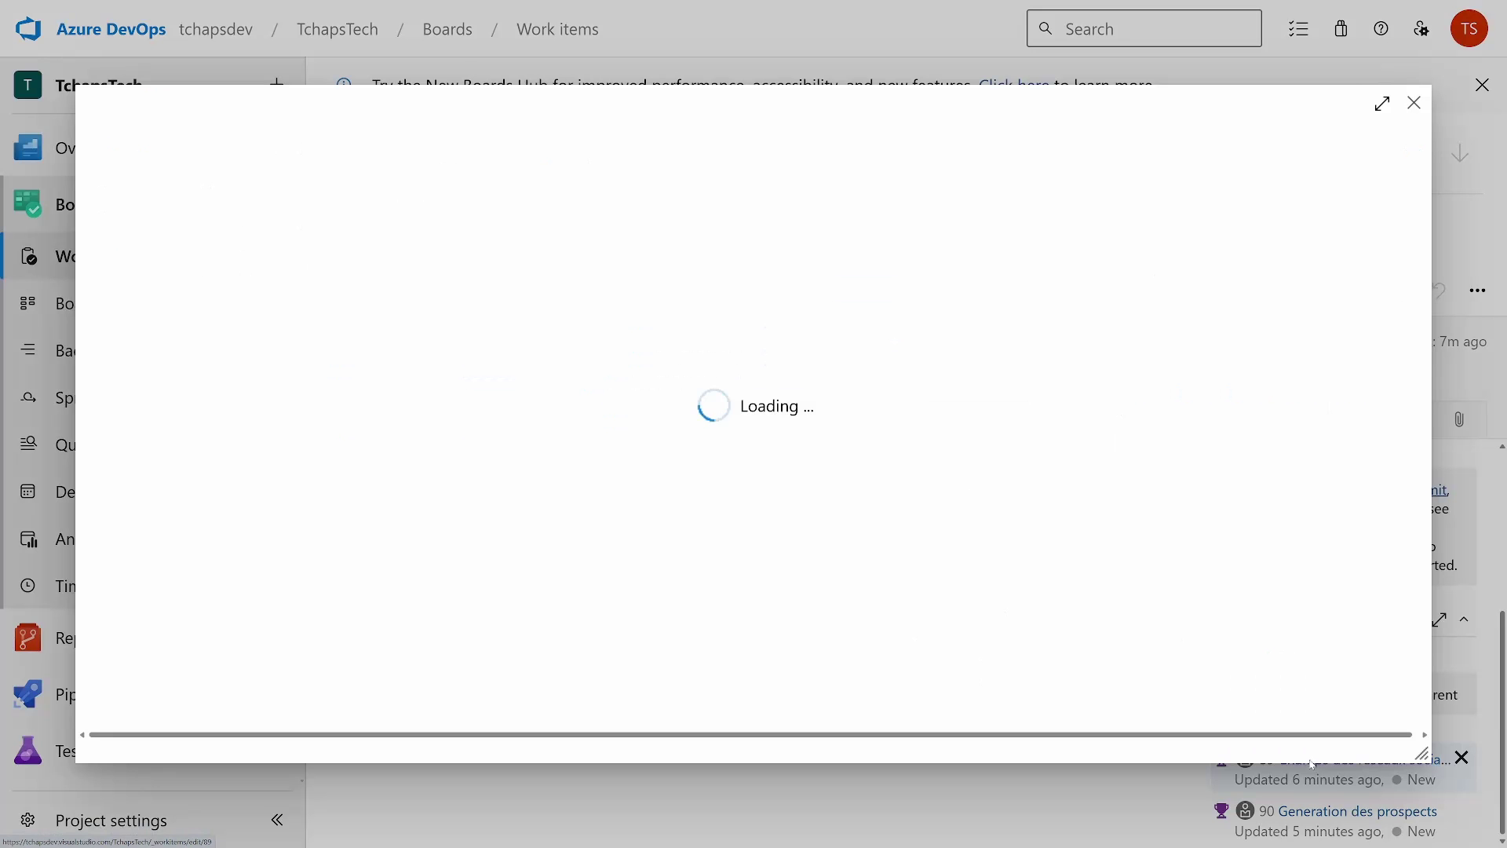
pyautogui.scroll(-3, 895, 662)
pyautogui.scroll(-1, 896, 662)
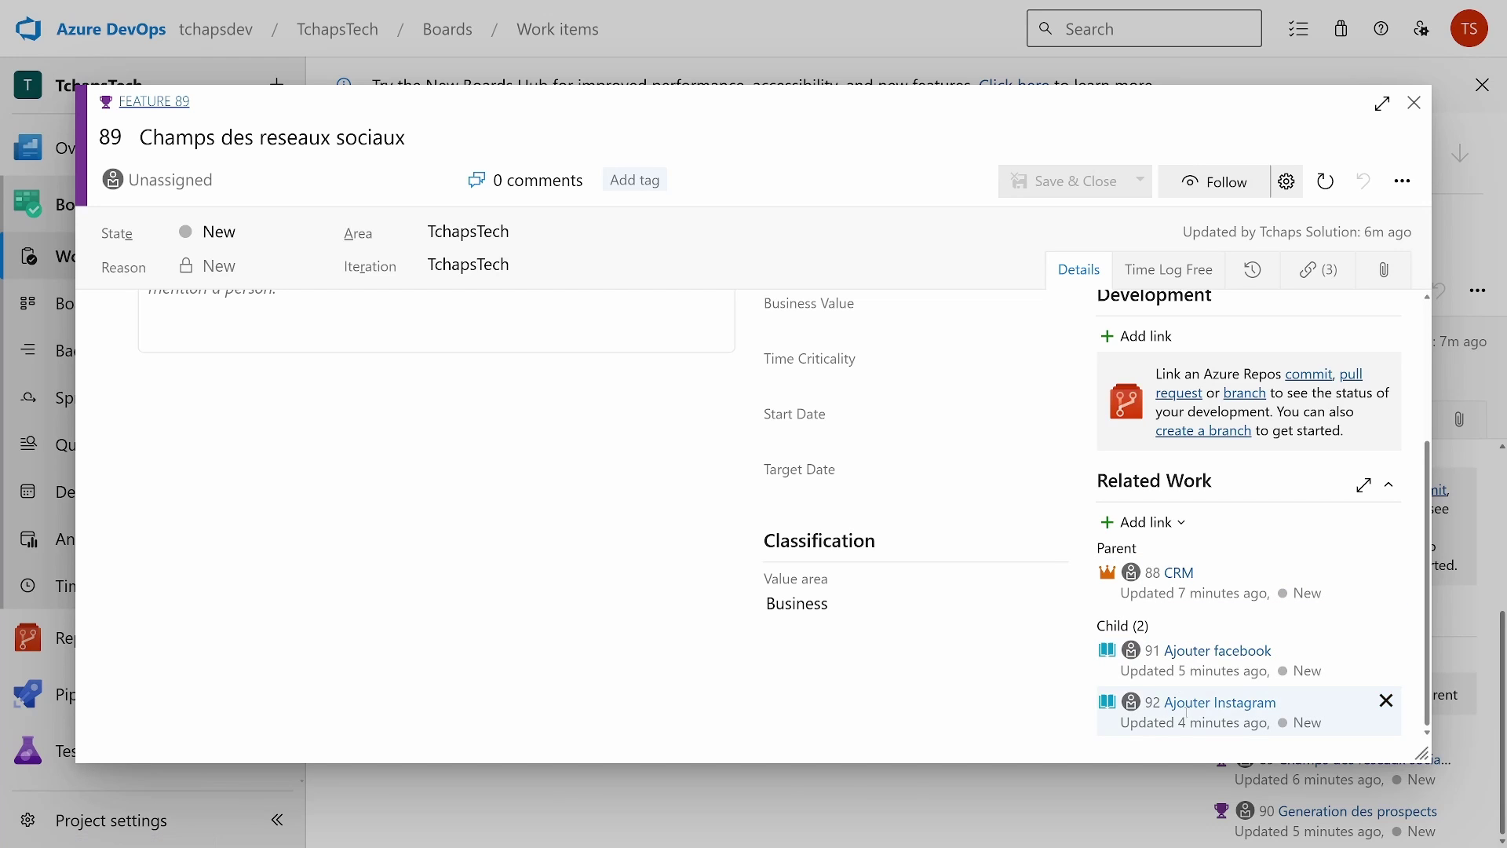
# Step: Inspect the child tasks of the "Ajouter facebook" user story and return to the CRM epic
pyautogui.click(1212, 650)
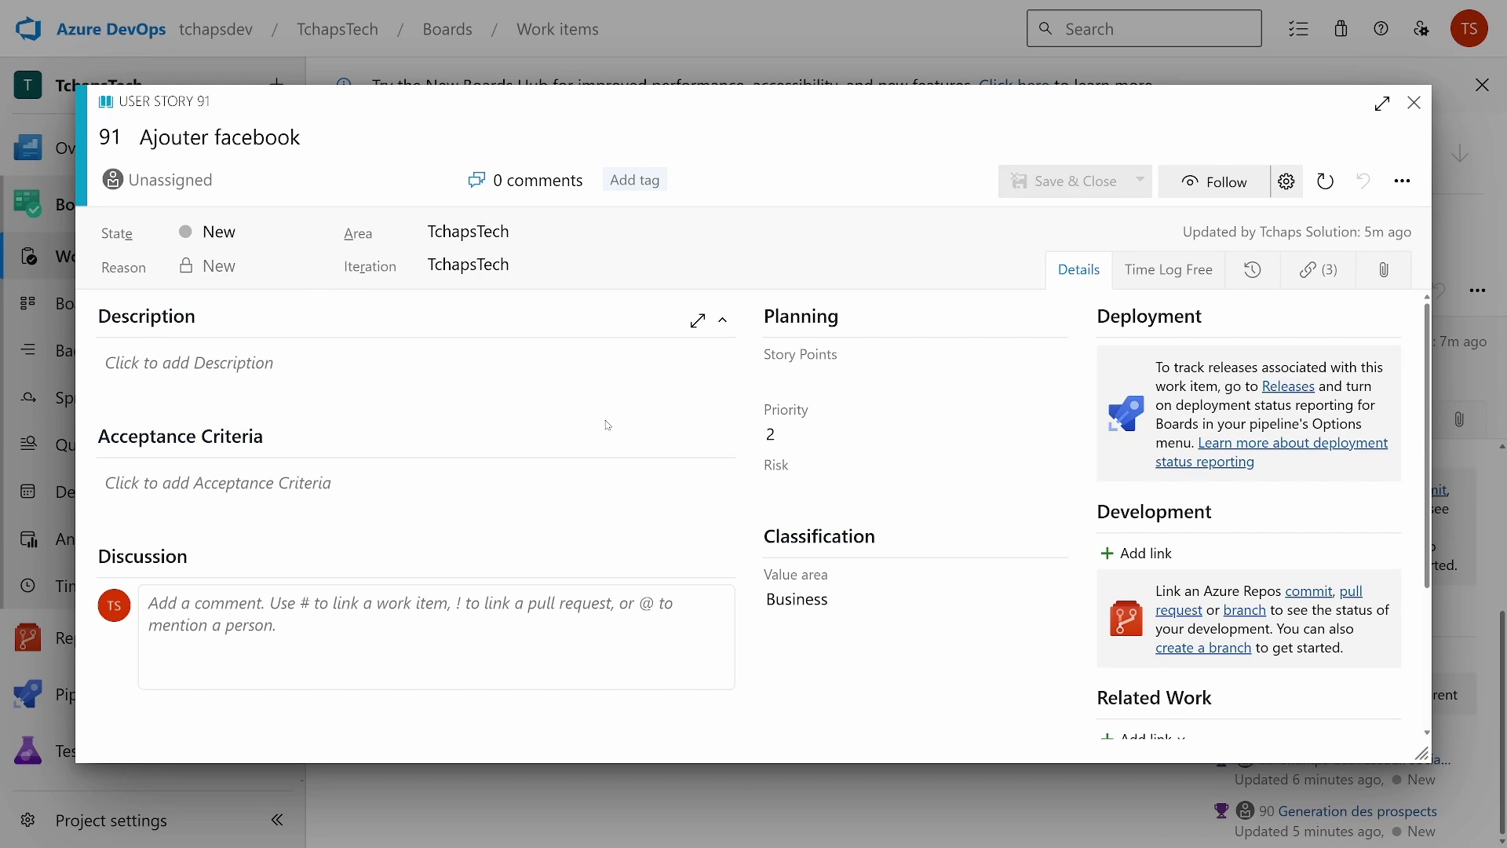
pyautogui.scroll(-3, 699, 322)
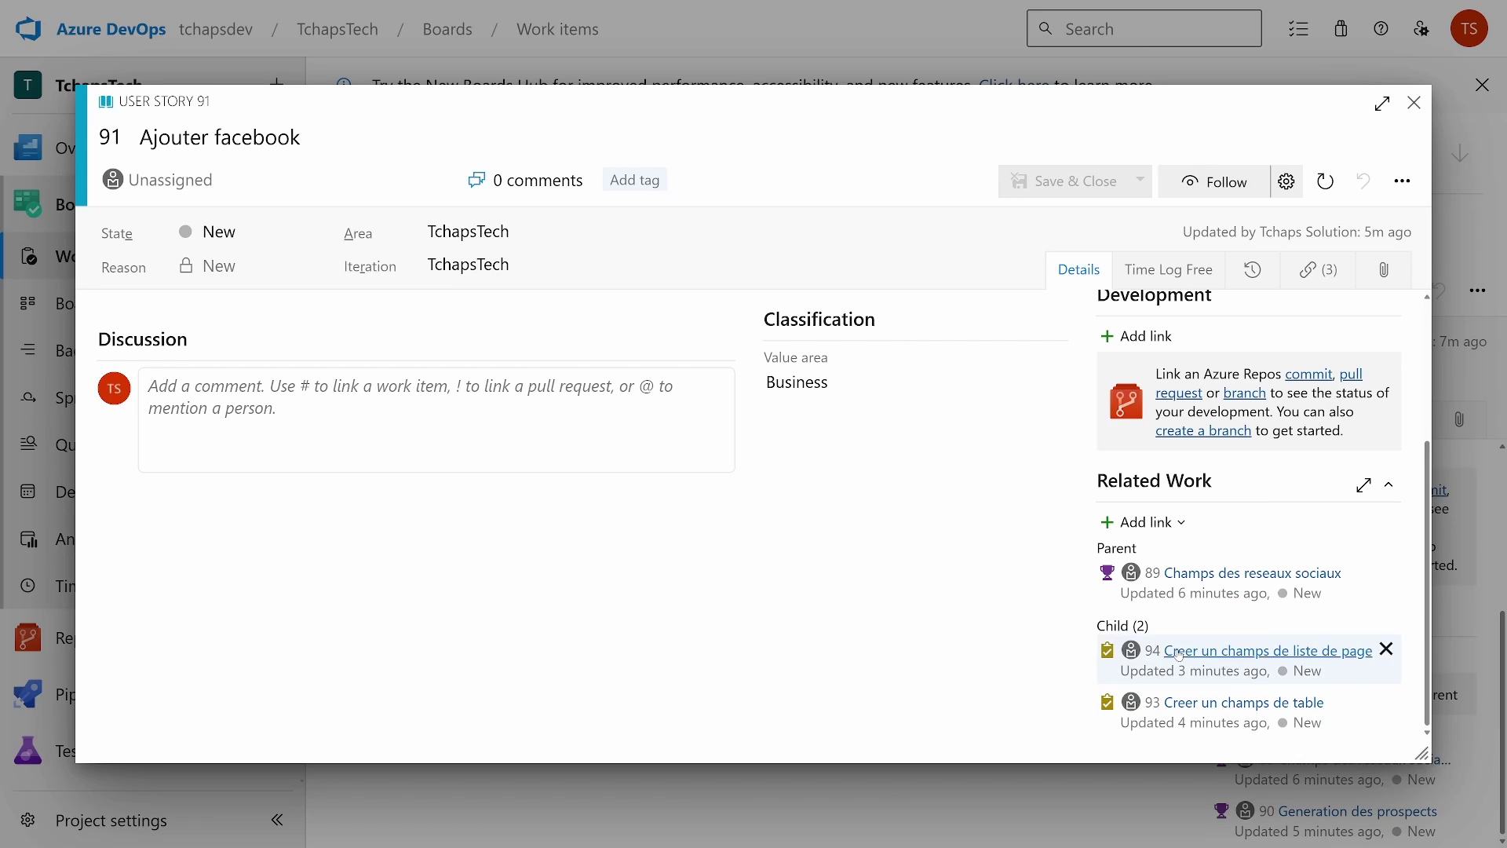
pyautogui.scroll(1, 1064, 648)
pyautogui.scroll(3, 1064, 648)
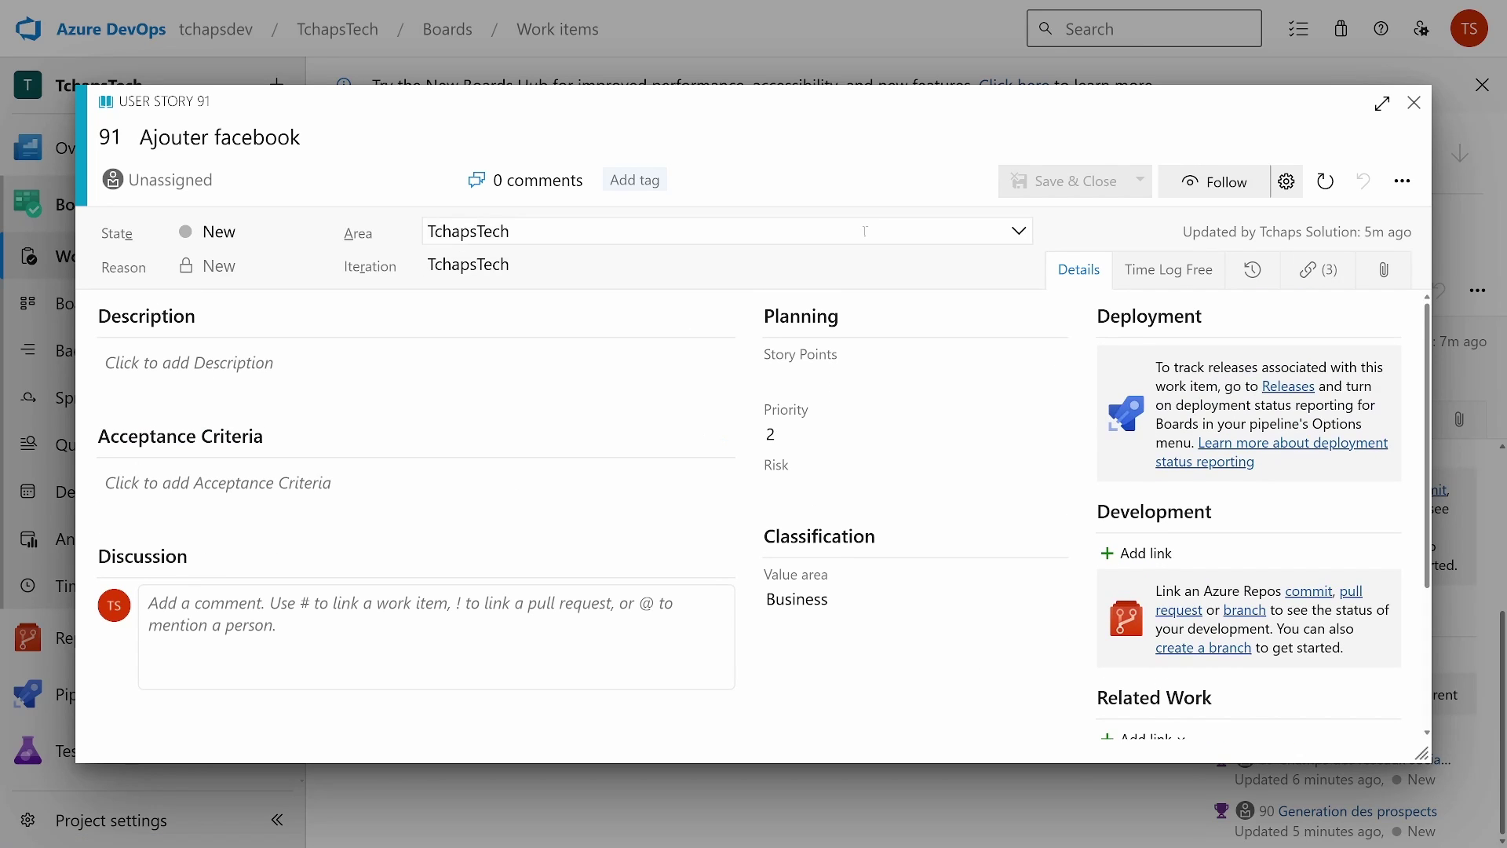
pyautogui.click(1417, 107)
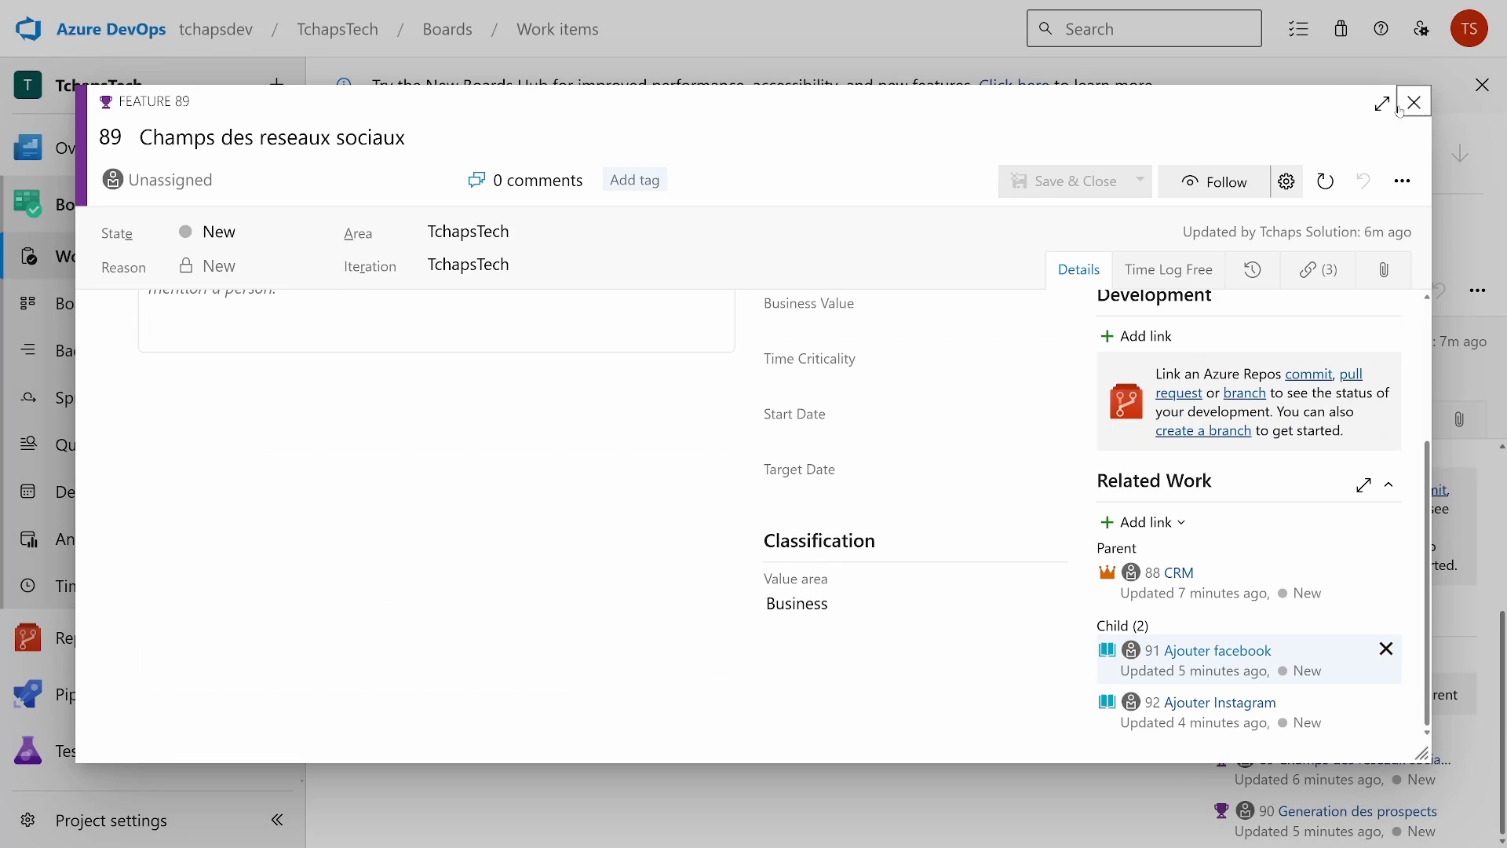
pyautogui.click(1413, 102)
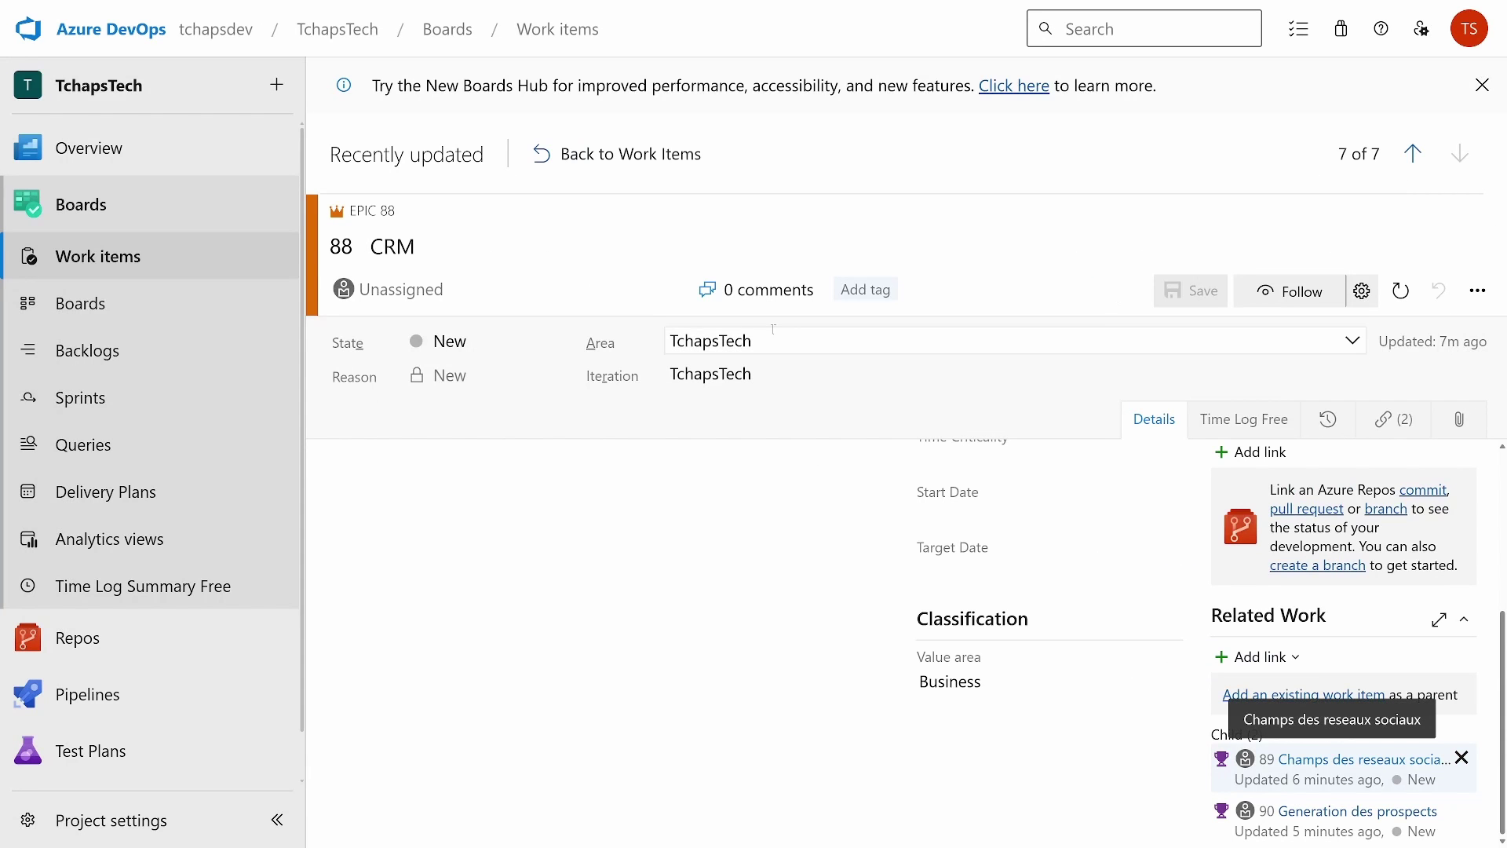
# Step: Schedule the "Ajouter facebook" user story in Iteration 1 and the "Ajouter Instagram" user story in Iteration 2 from the team backlog
pyautogui.click(781, 372)
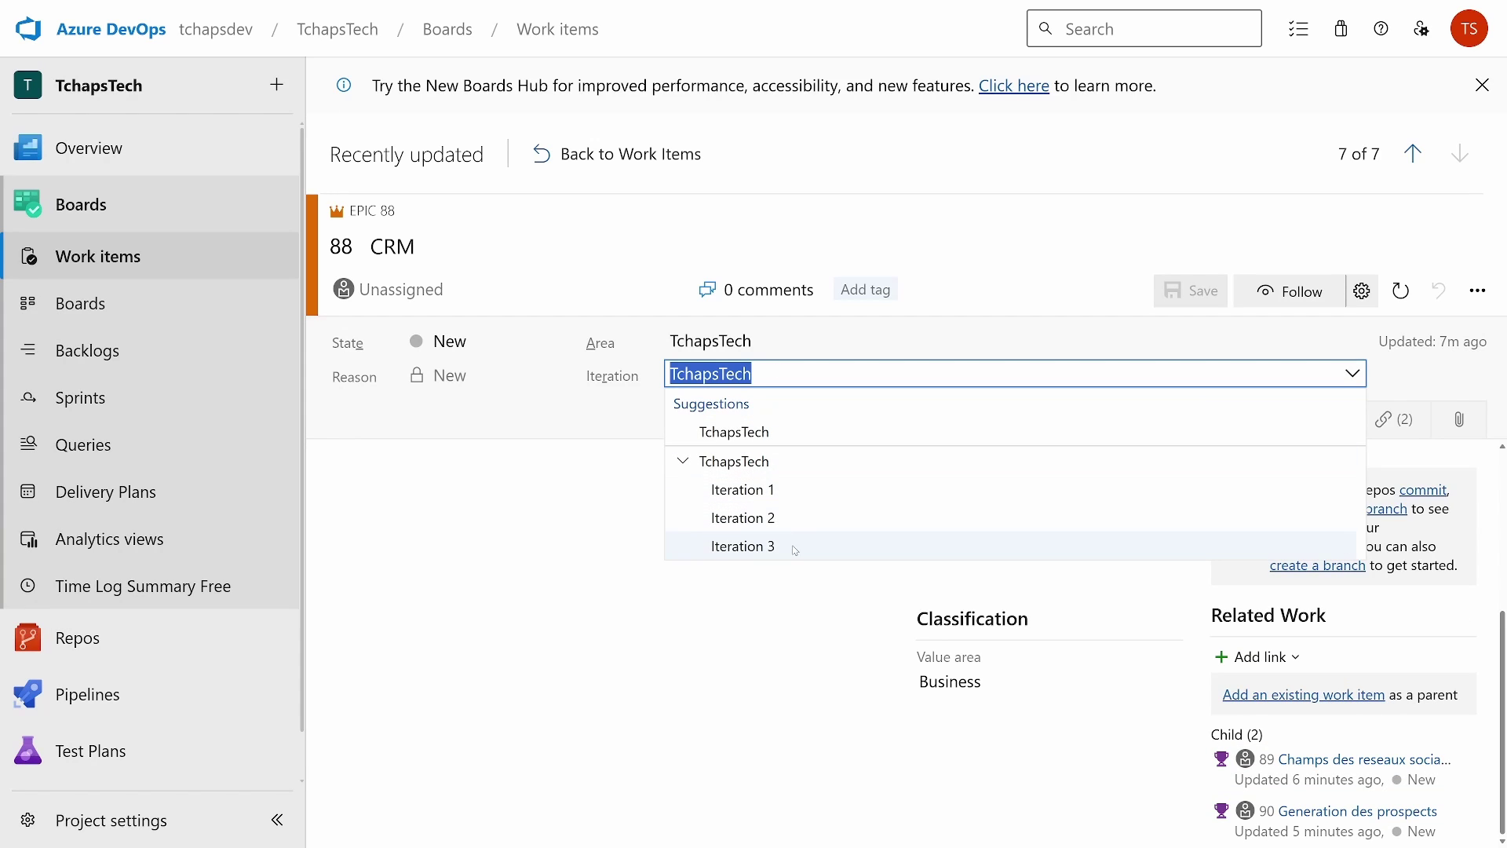
pyautogui.click(588, 576)
pyautogui.moveTo(659, 288); pyautogui.dragTo(1144, 475)
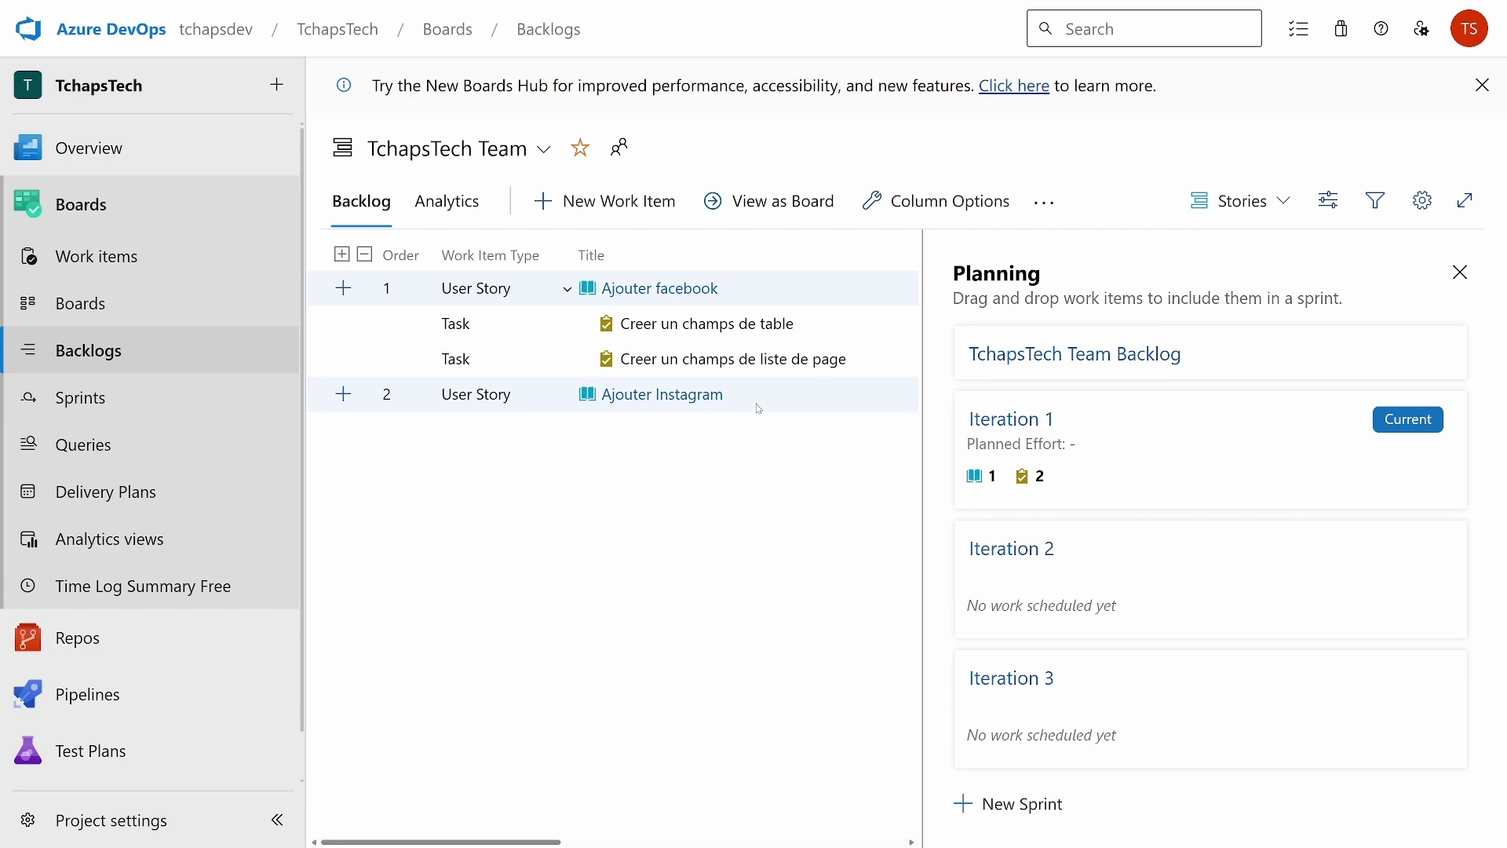
pyautogui.moveTo(758, 408); pyautogui.dragTo(1129, 603)
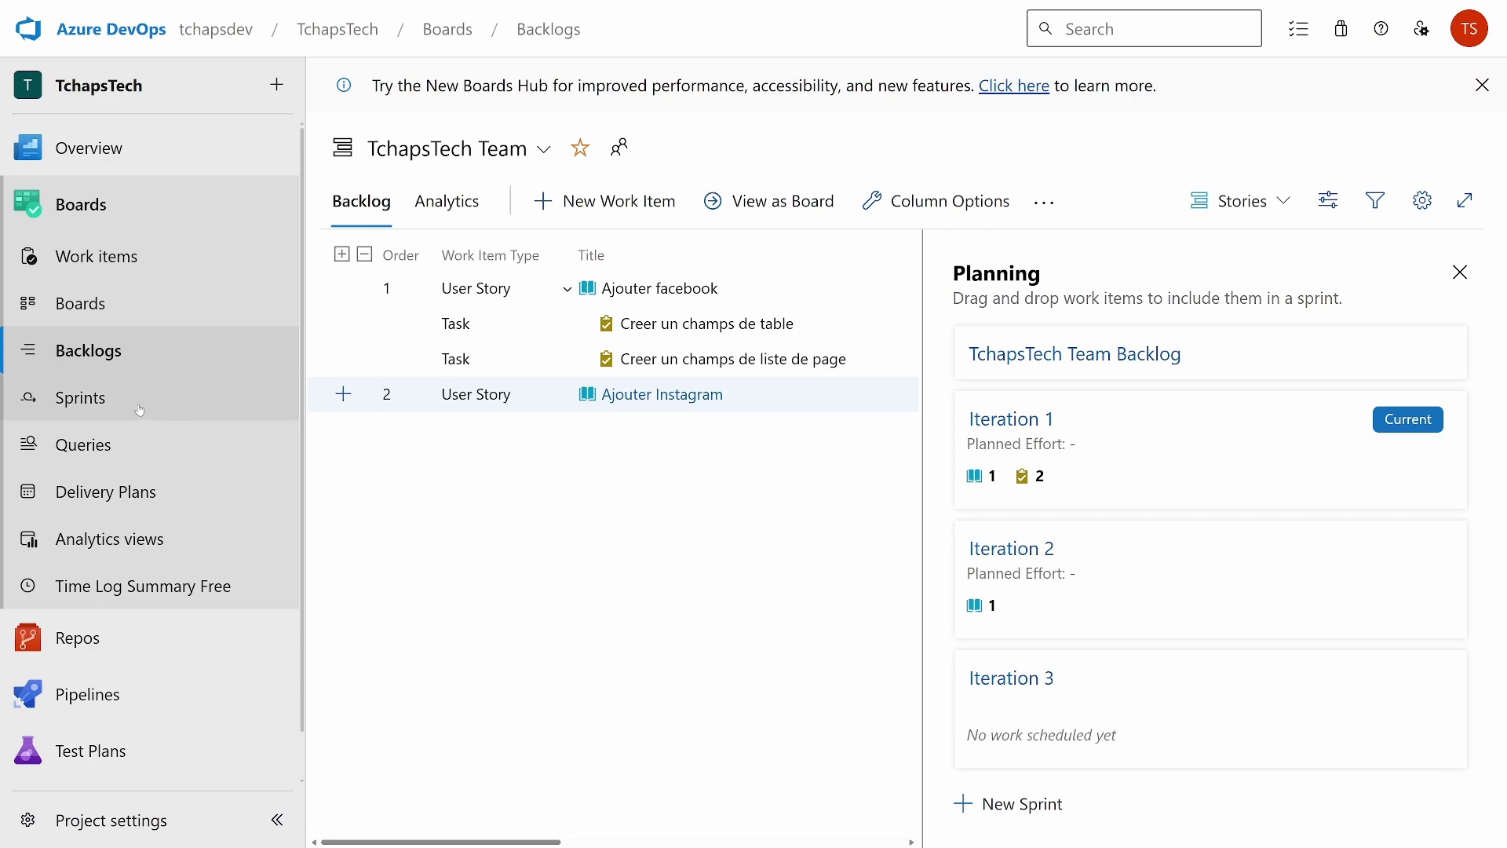
# Step: Inspect the sprint taskboards of Iteration 1 and Iteration 2, and return to Iteration 1
pyautogui.click(82, 397)
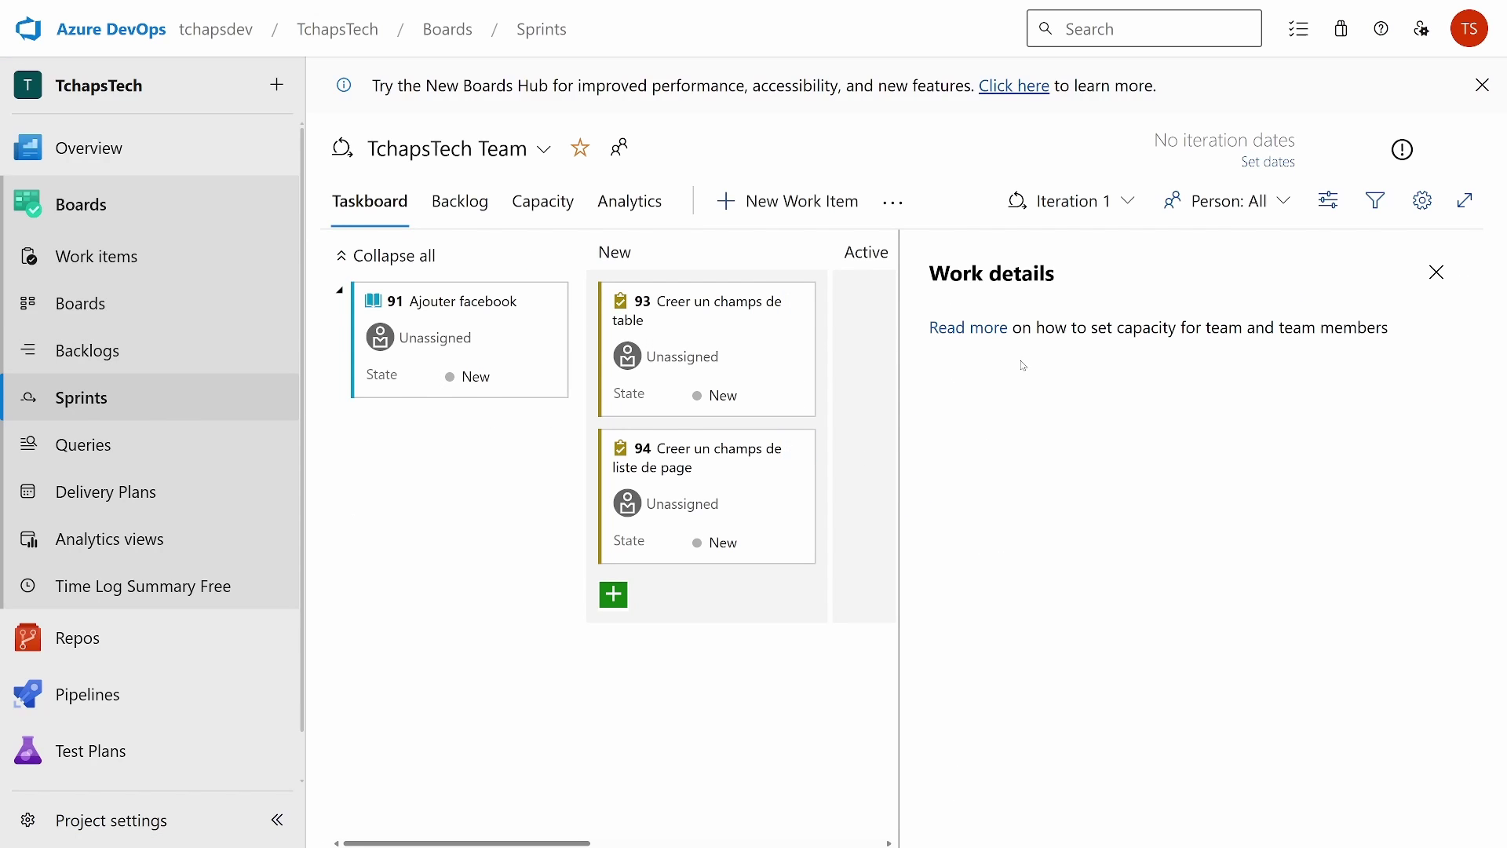
pyautogui.click(1128, 202)
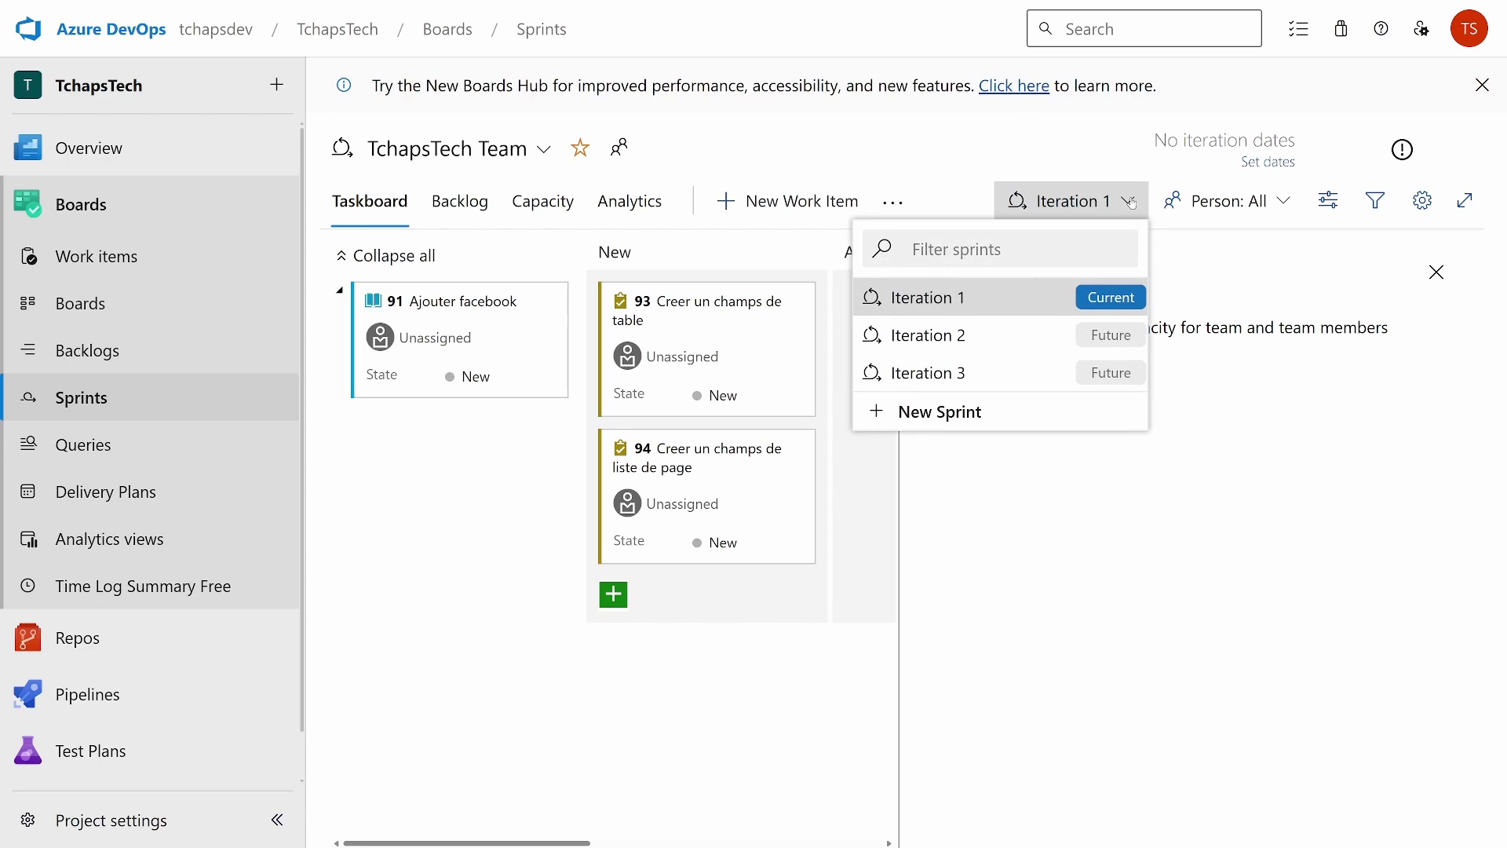
pyautogui.click(934, 335)
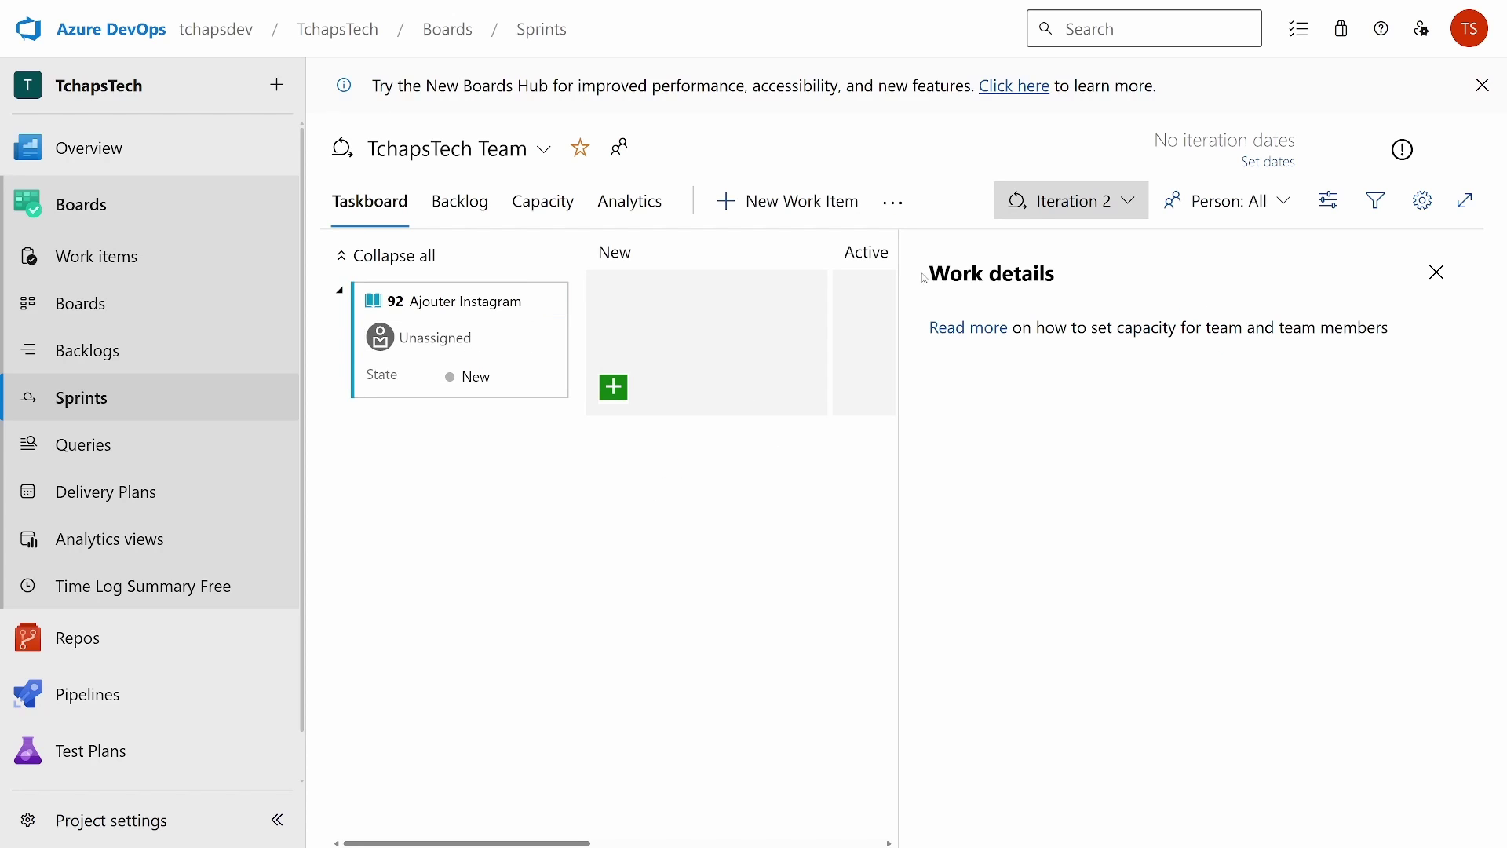
pyautogui.click(1135, 207)
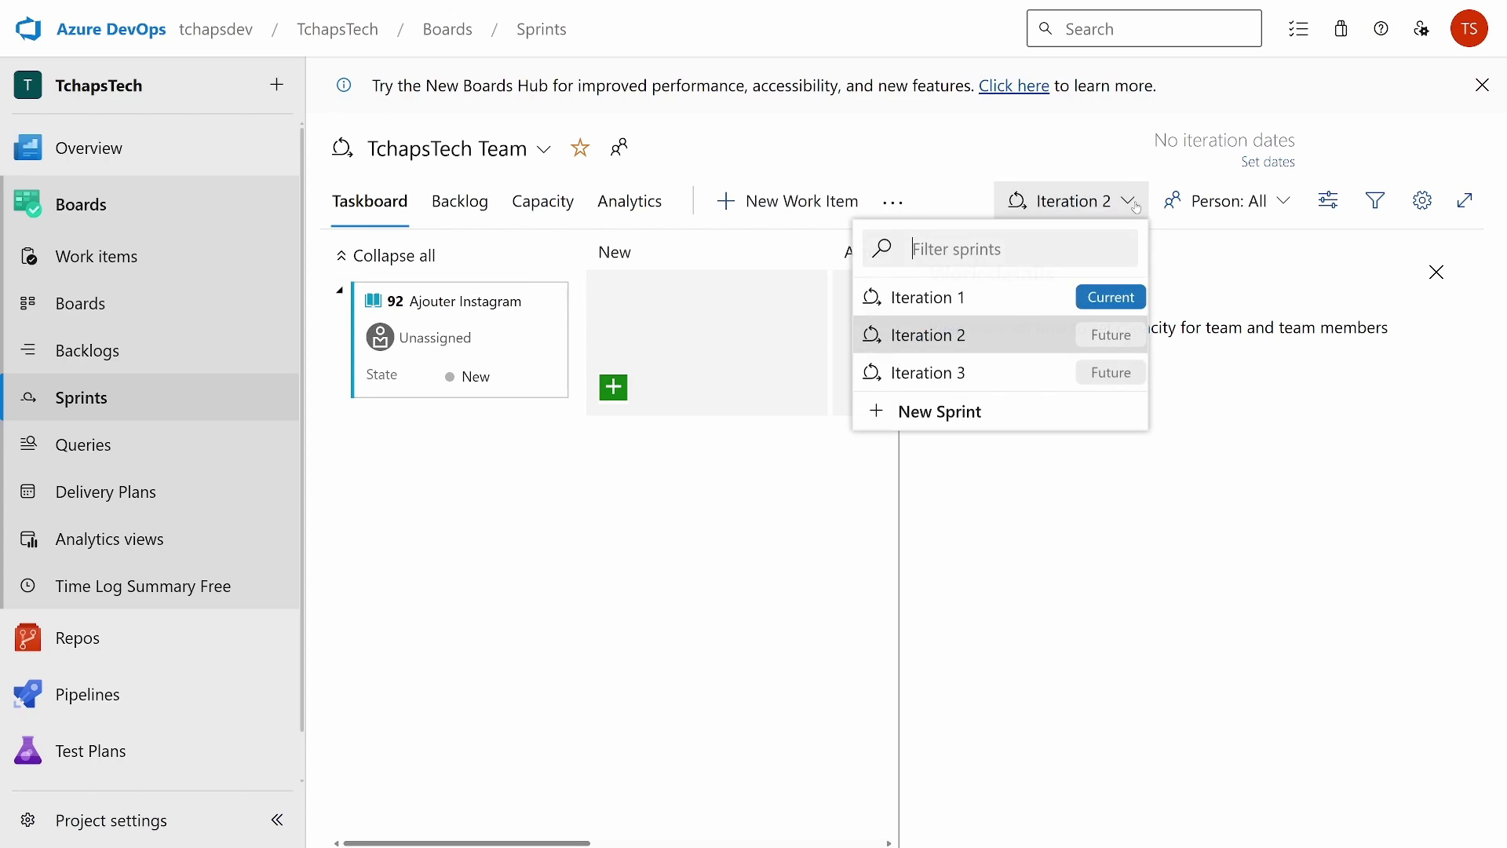
pyautogui.click(983, 299)
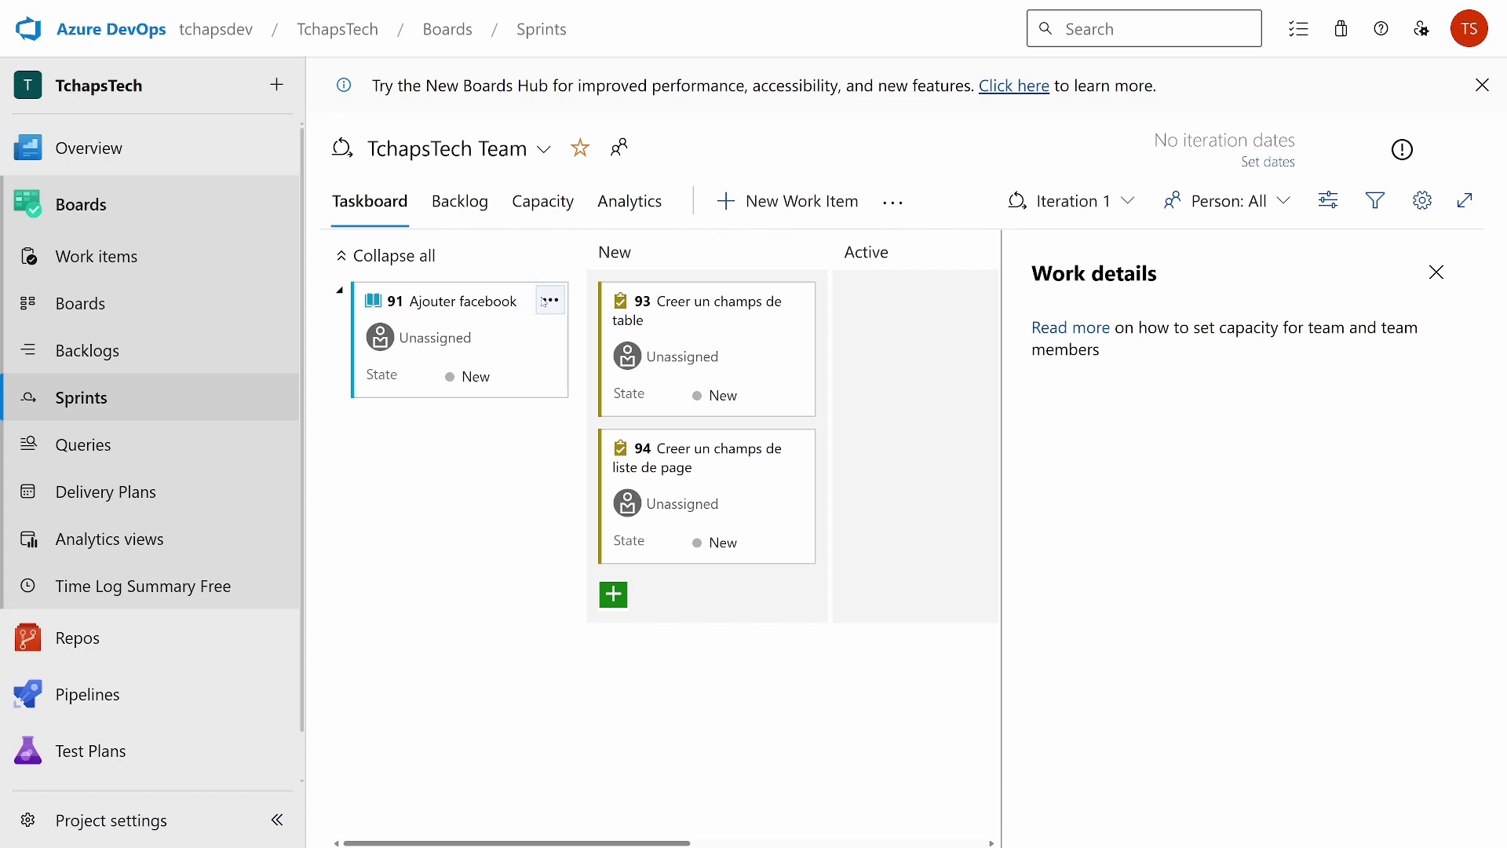
# Step: Move the "Creer un champs de table" task from New to Active on the Iteration 1 taskboard
pyautogui.click(614, 595)
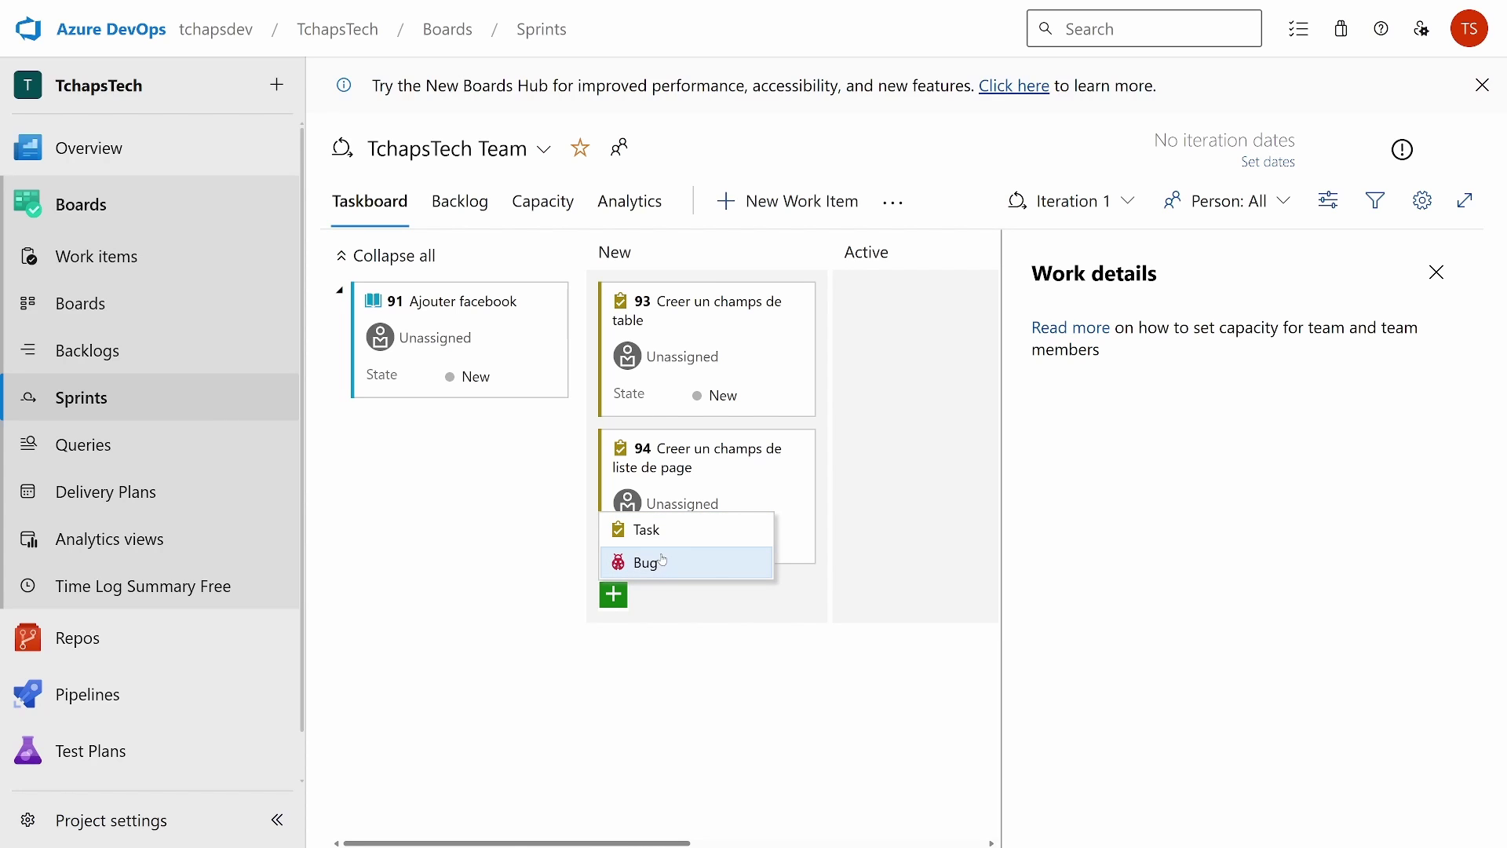
pyautogui.click(691, 585)
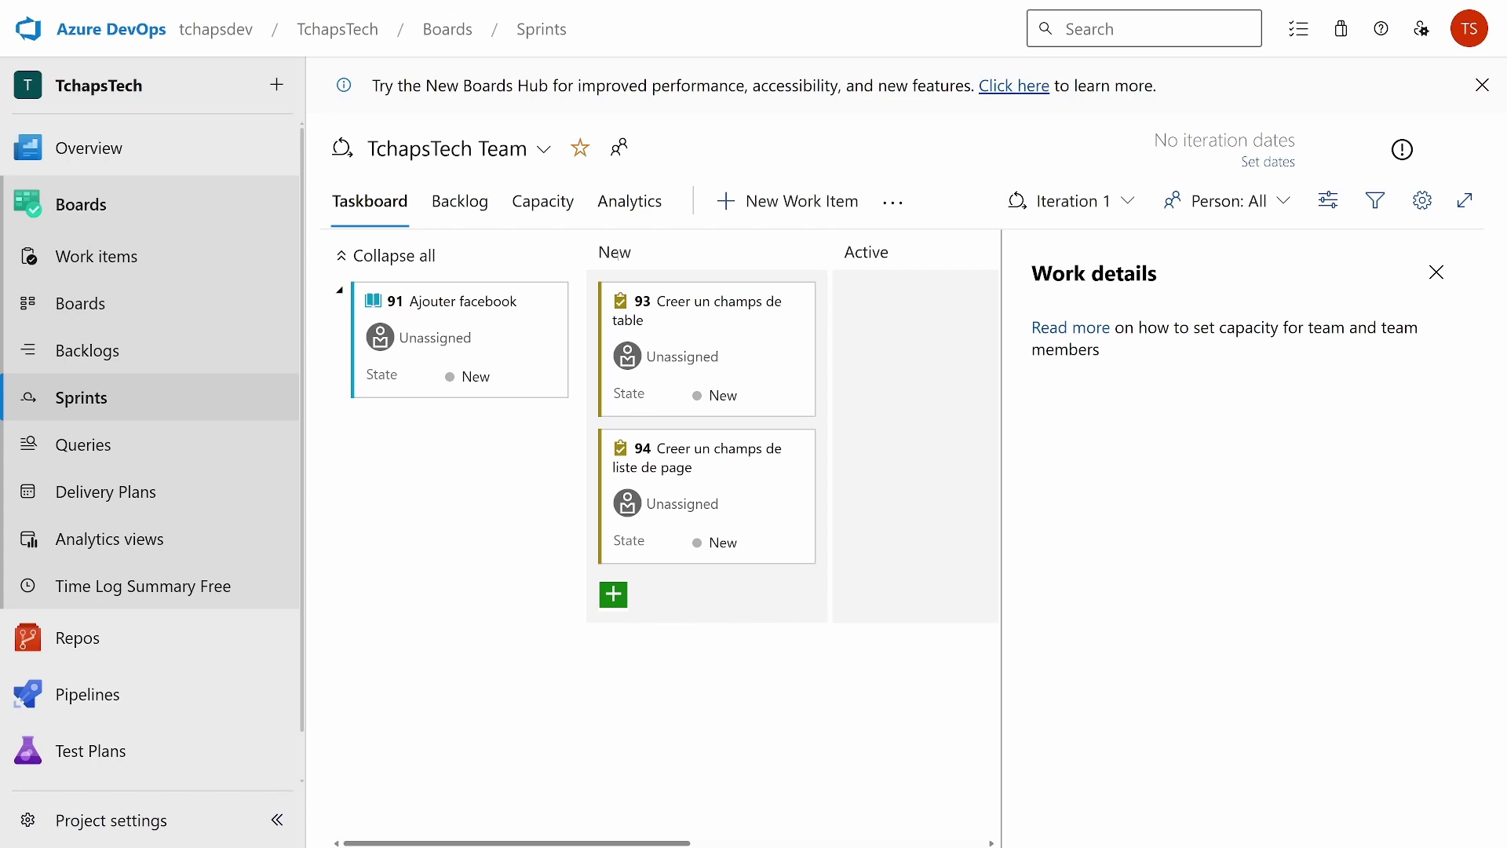
pyautogui.doubleClick(617, 252)
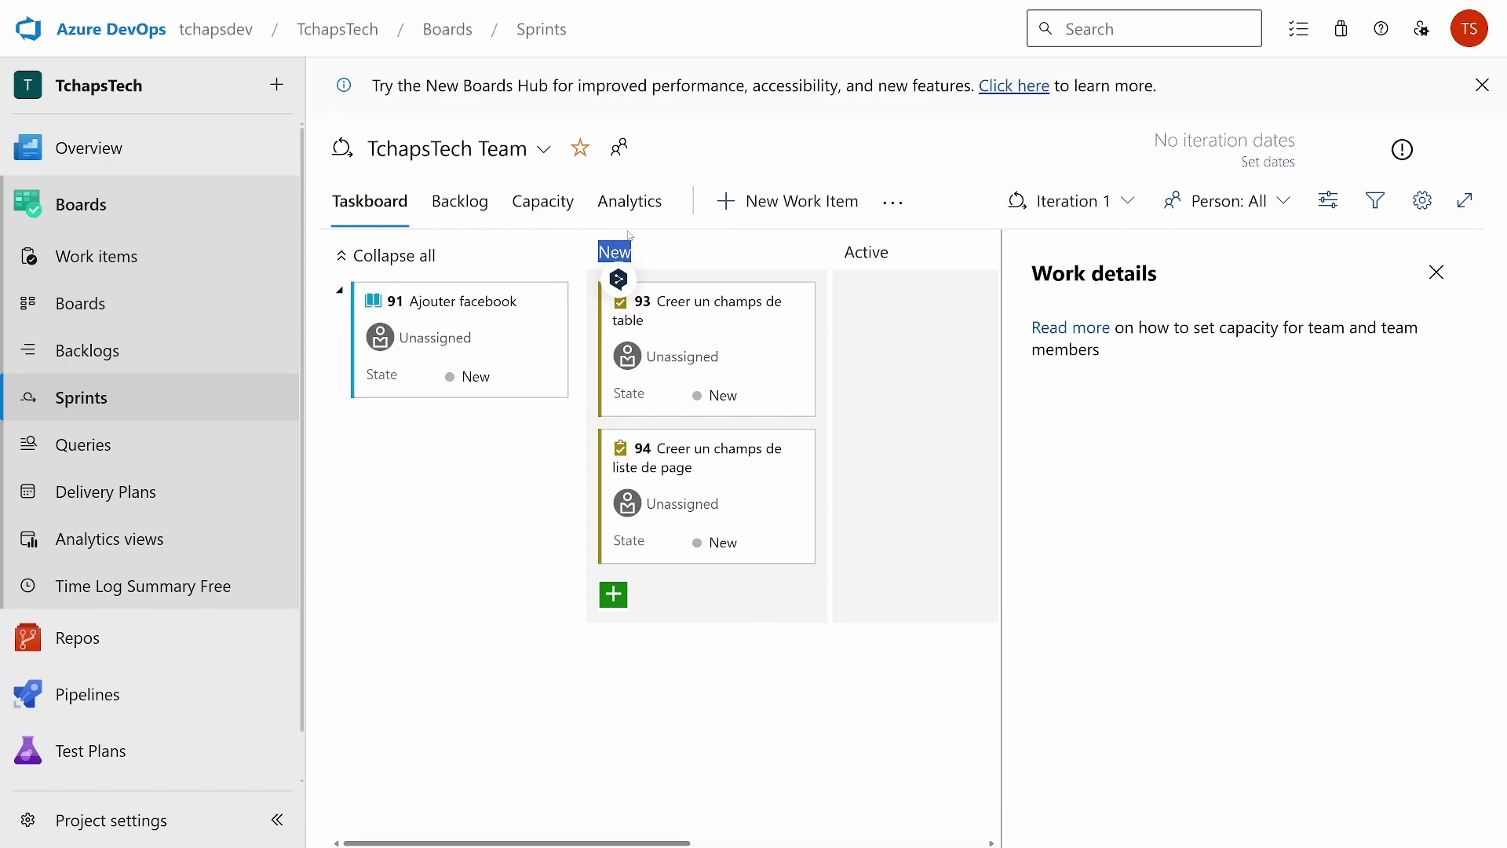
pyautogui.hotkey('ctrl', '-')
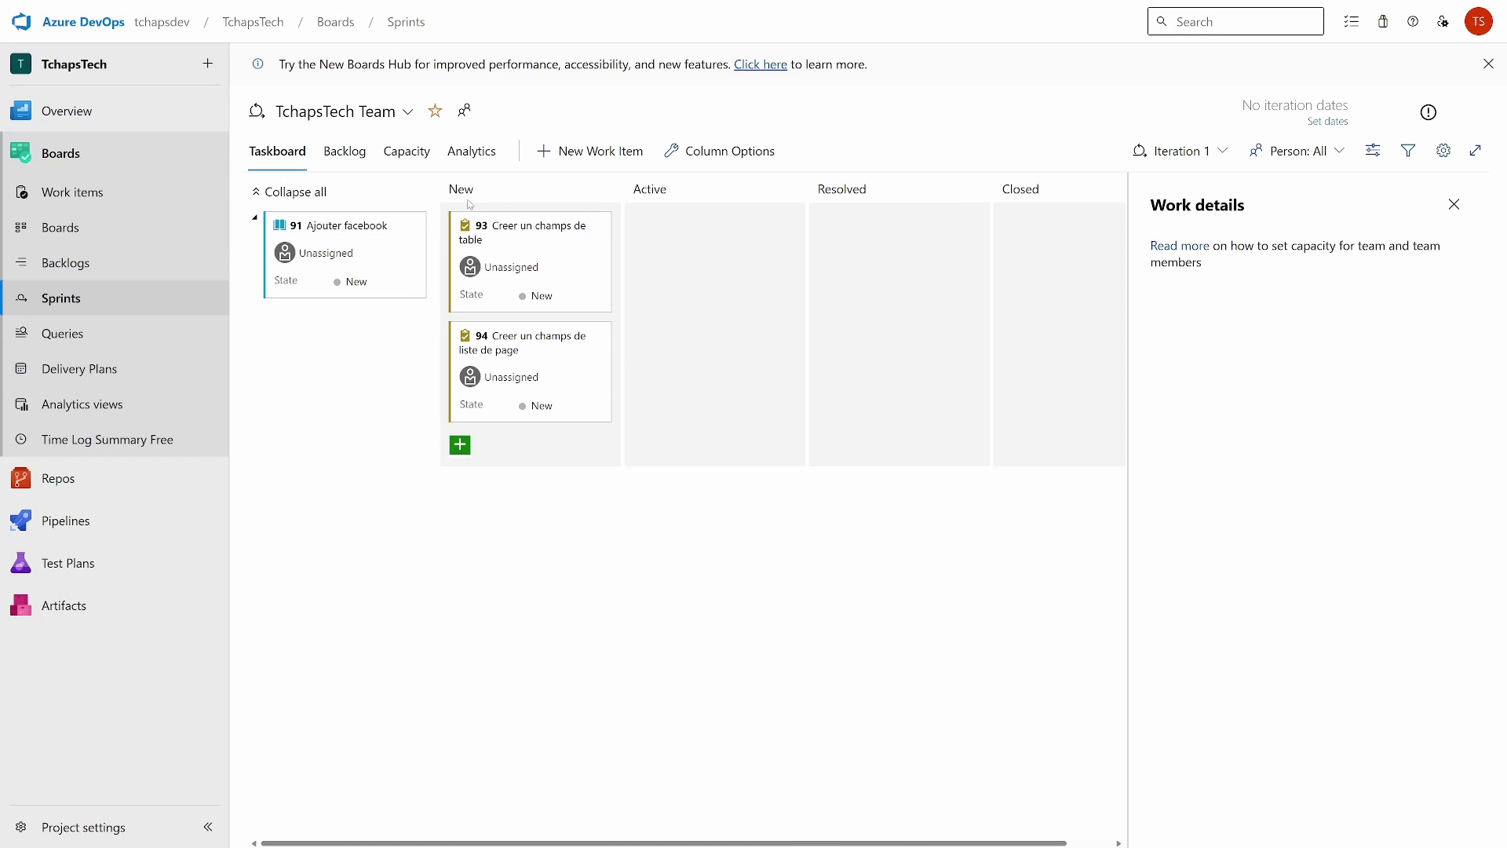
pyautogui.doubleClick(841, 190)
pyautogui.click(854, 209)
pyautogui.moveTo(522, 253); pyautogui.dragTo(694, 256)
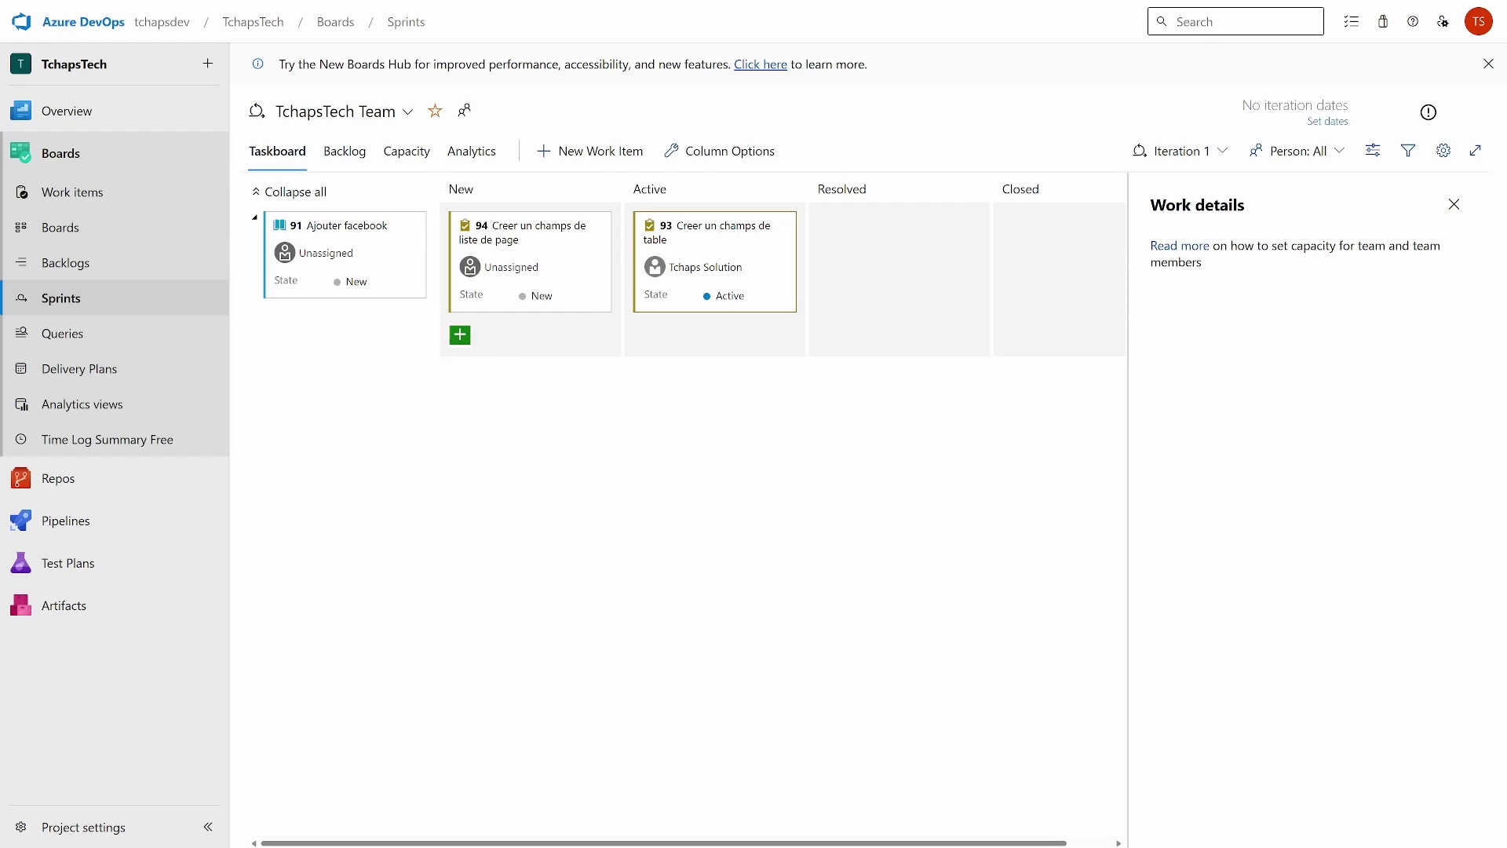
# Step: Set 4/11/2024 as a day off for the team member in the Iteration 1 capacity plan
pyautogui.click(405, 151)
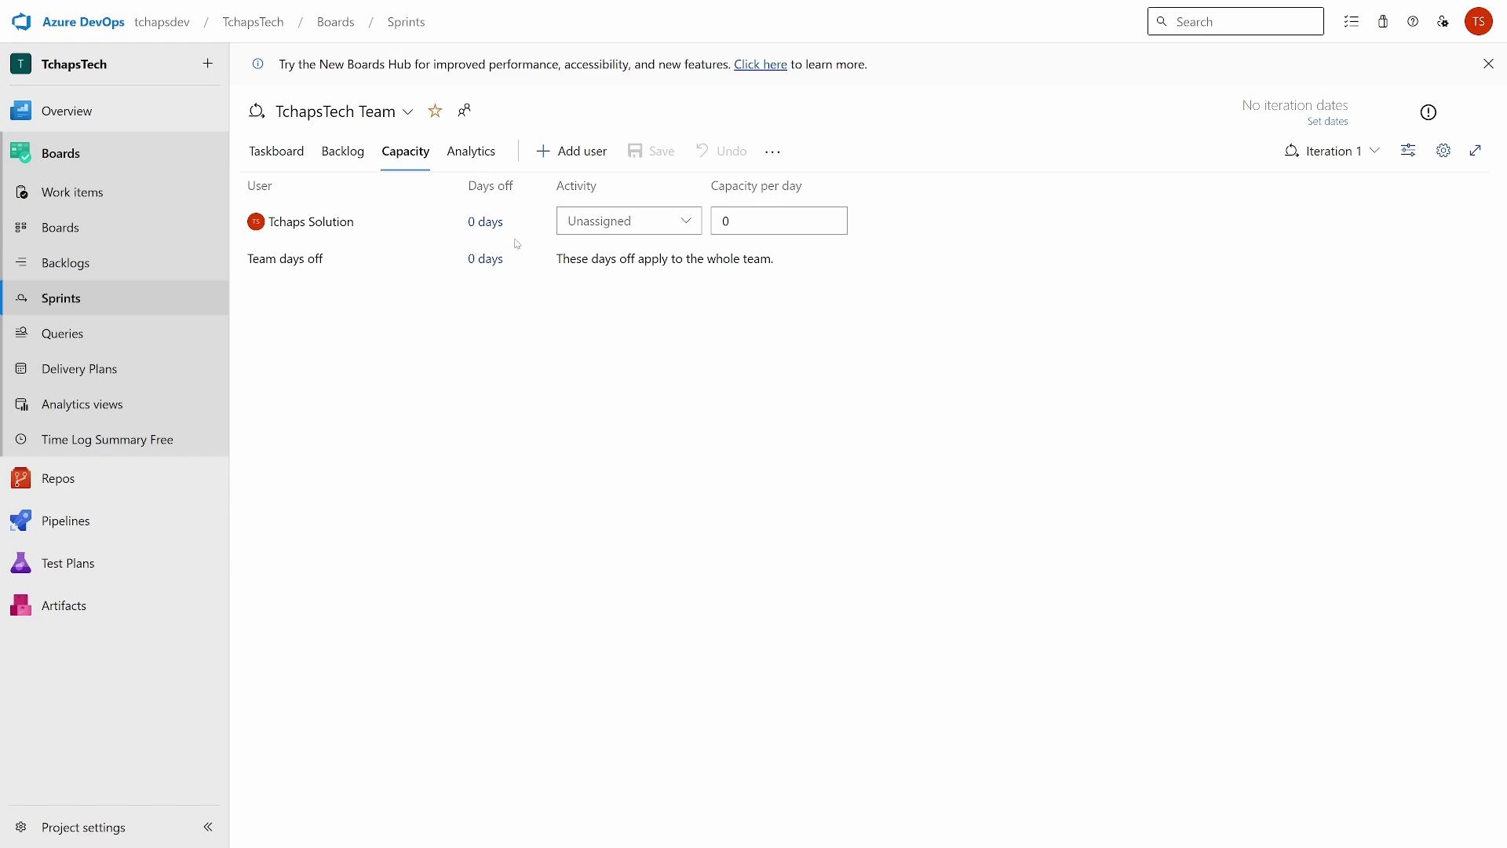
pyautogui.click(487, 223)
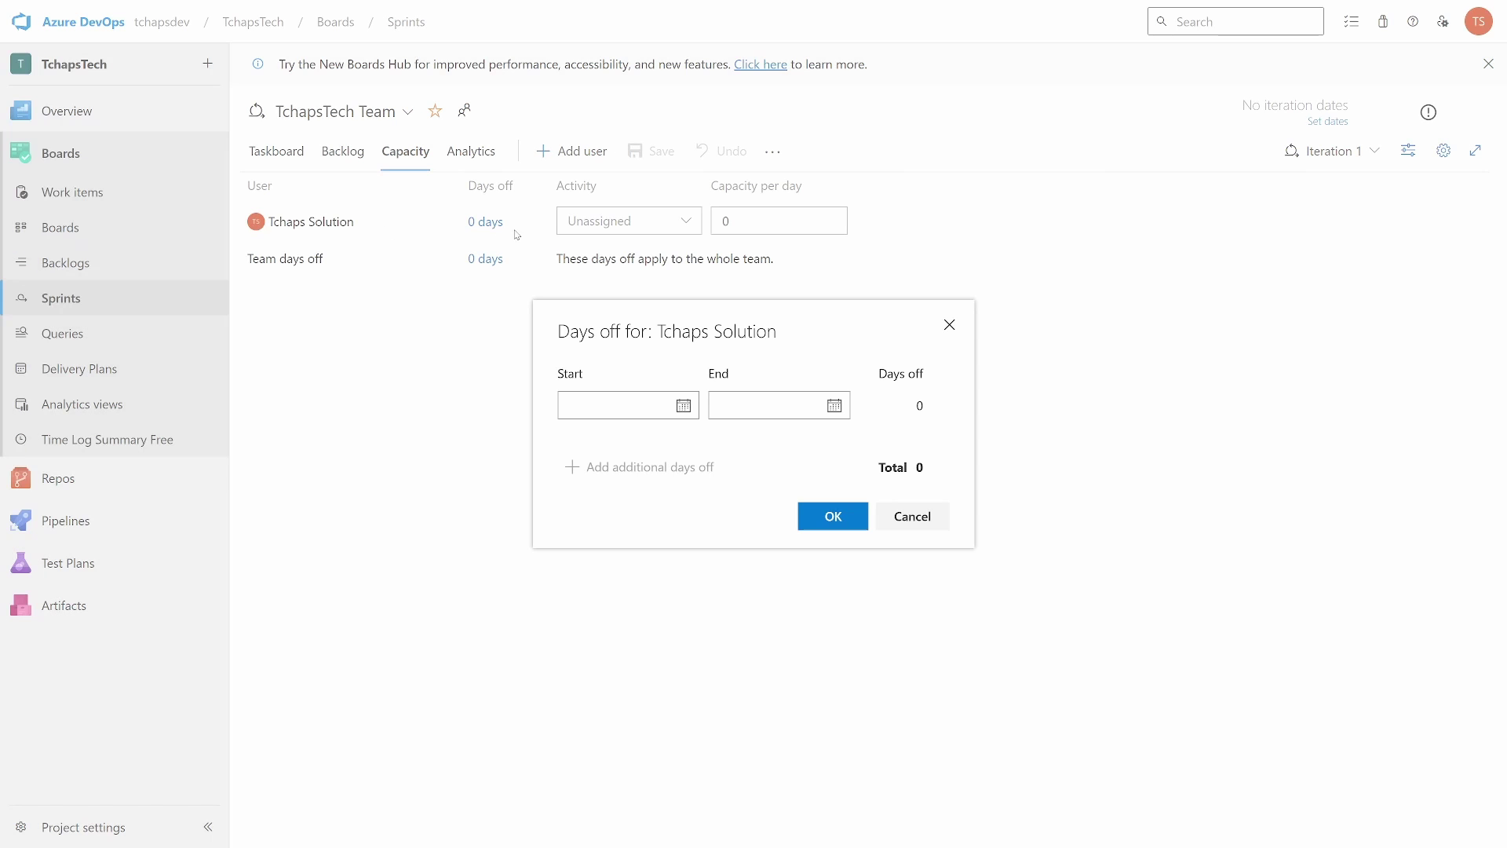
pyautogui.click(683, 405)
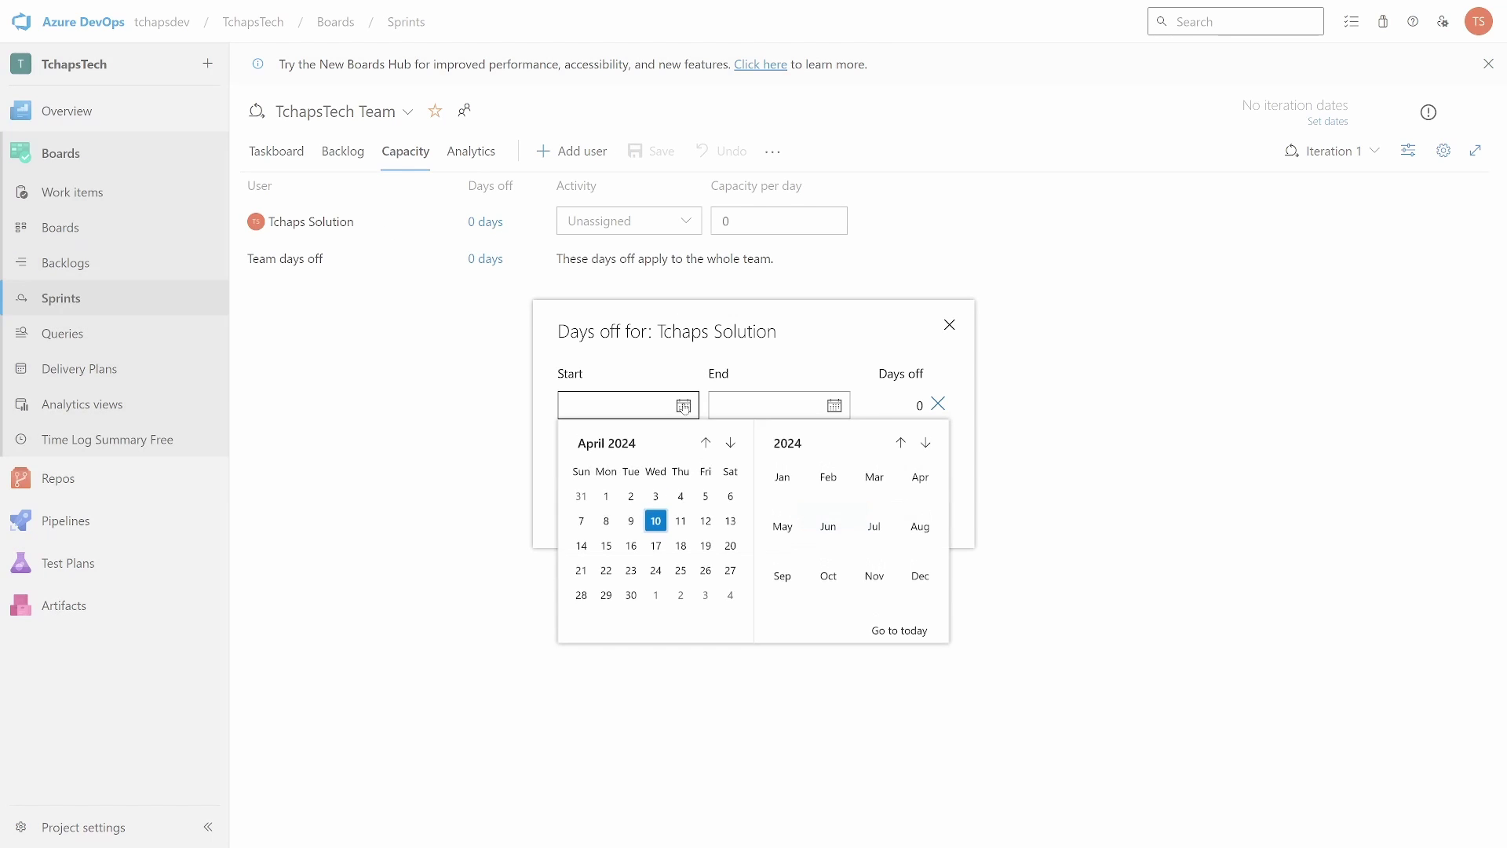
pyautogui.click(681, 521)
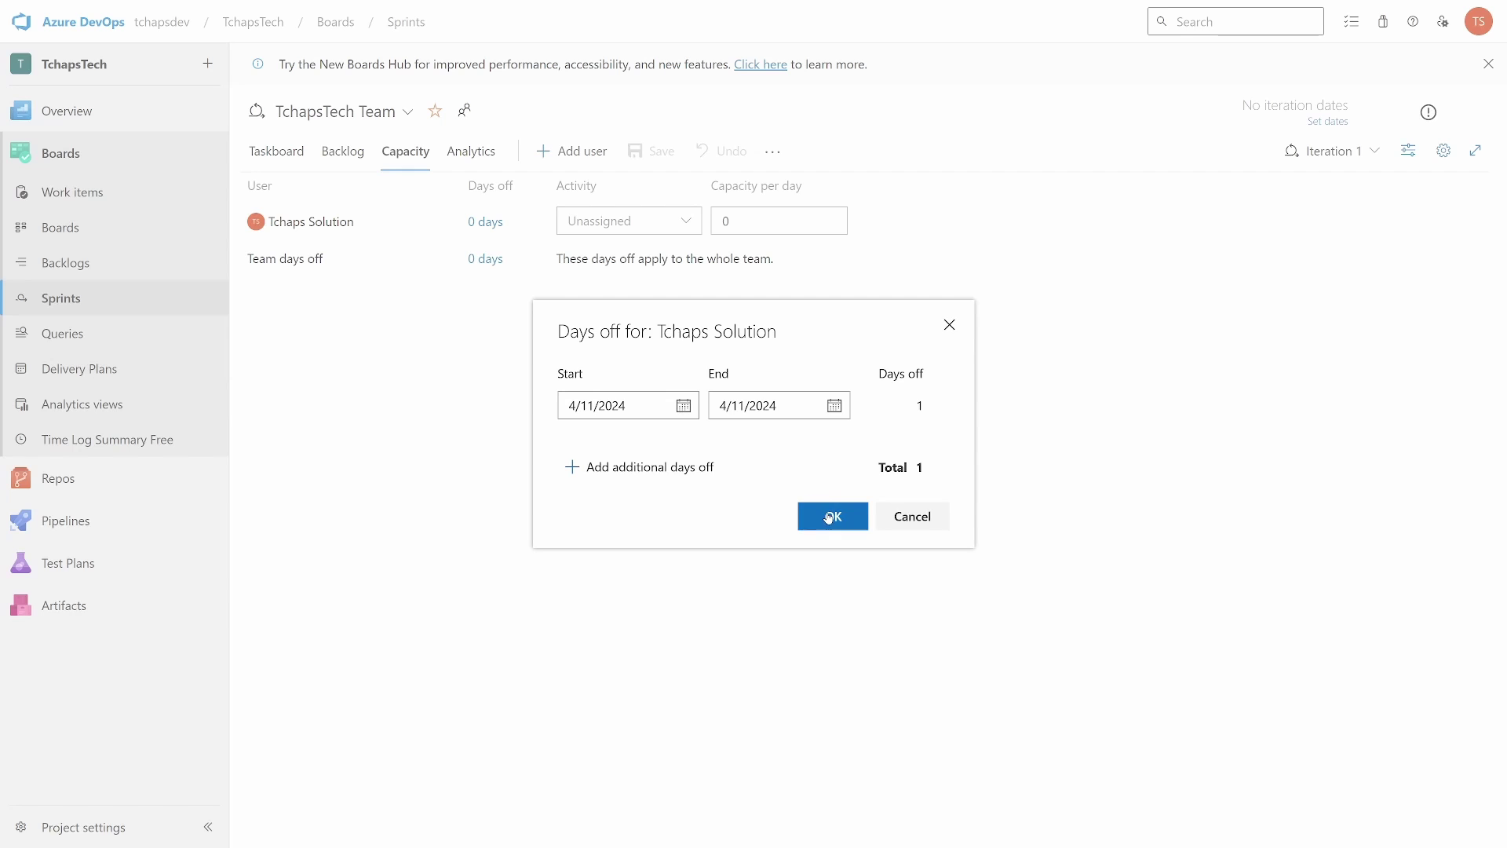
pyautogui.click(830, 517)
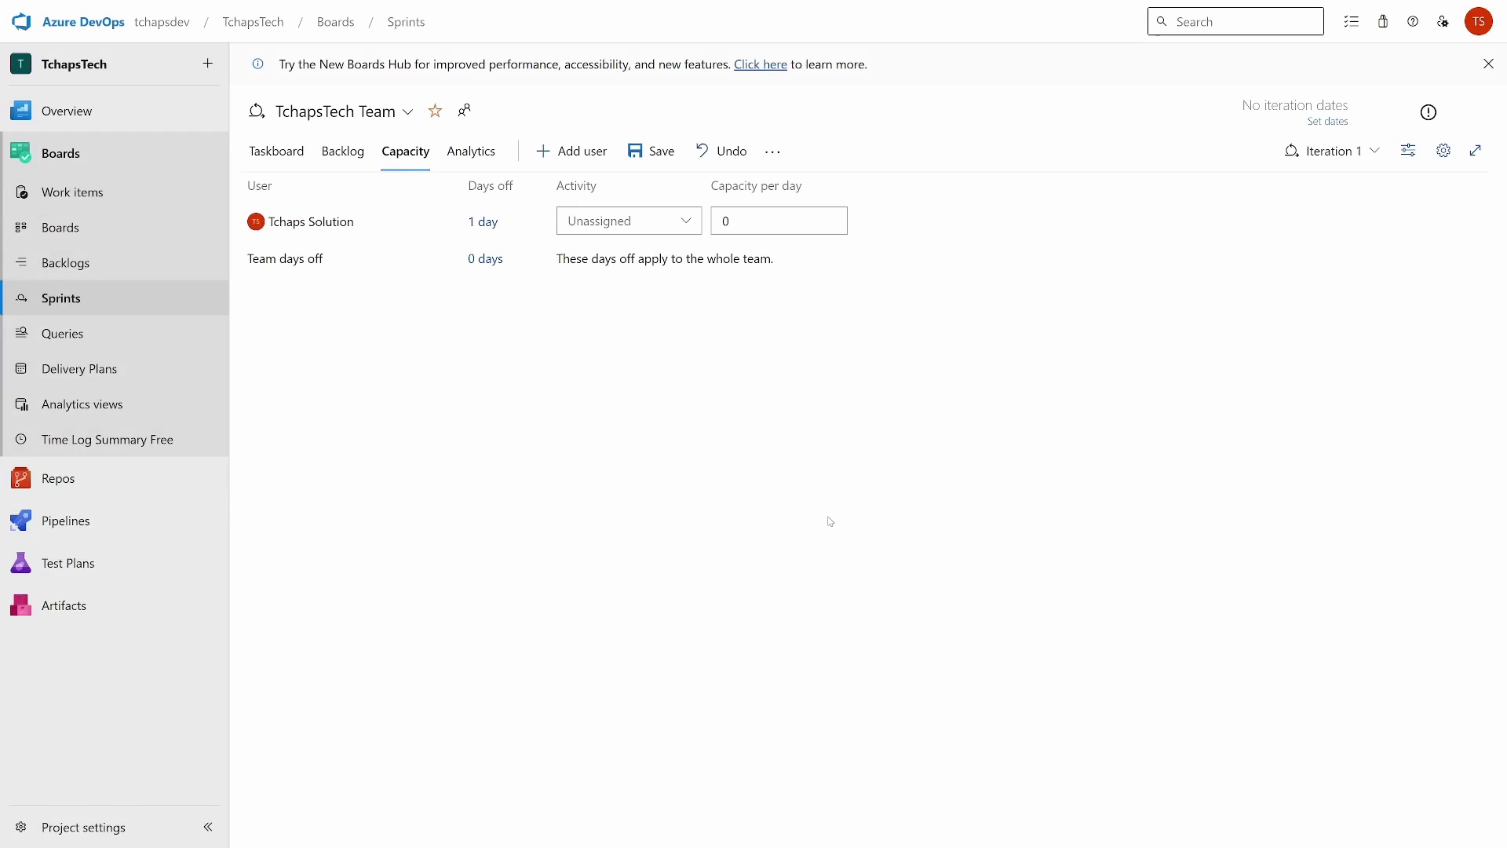
# Step: Assign the Development activity to the team member and add Documentation as a second activity
pyautogui.click(686, 224)
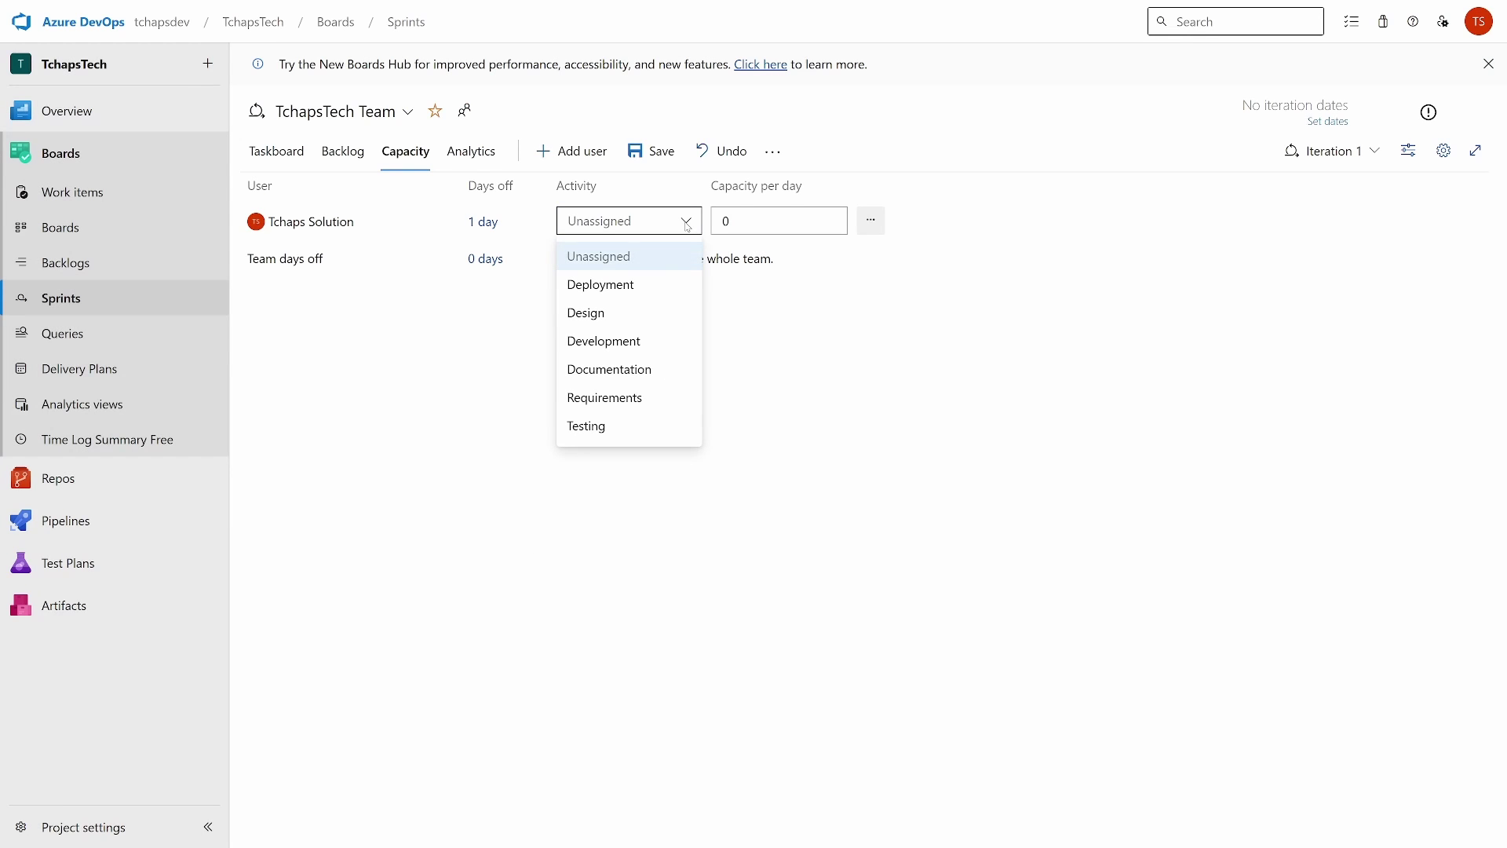
pyautogui.click(641, 345)
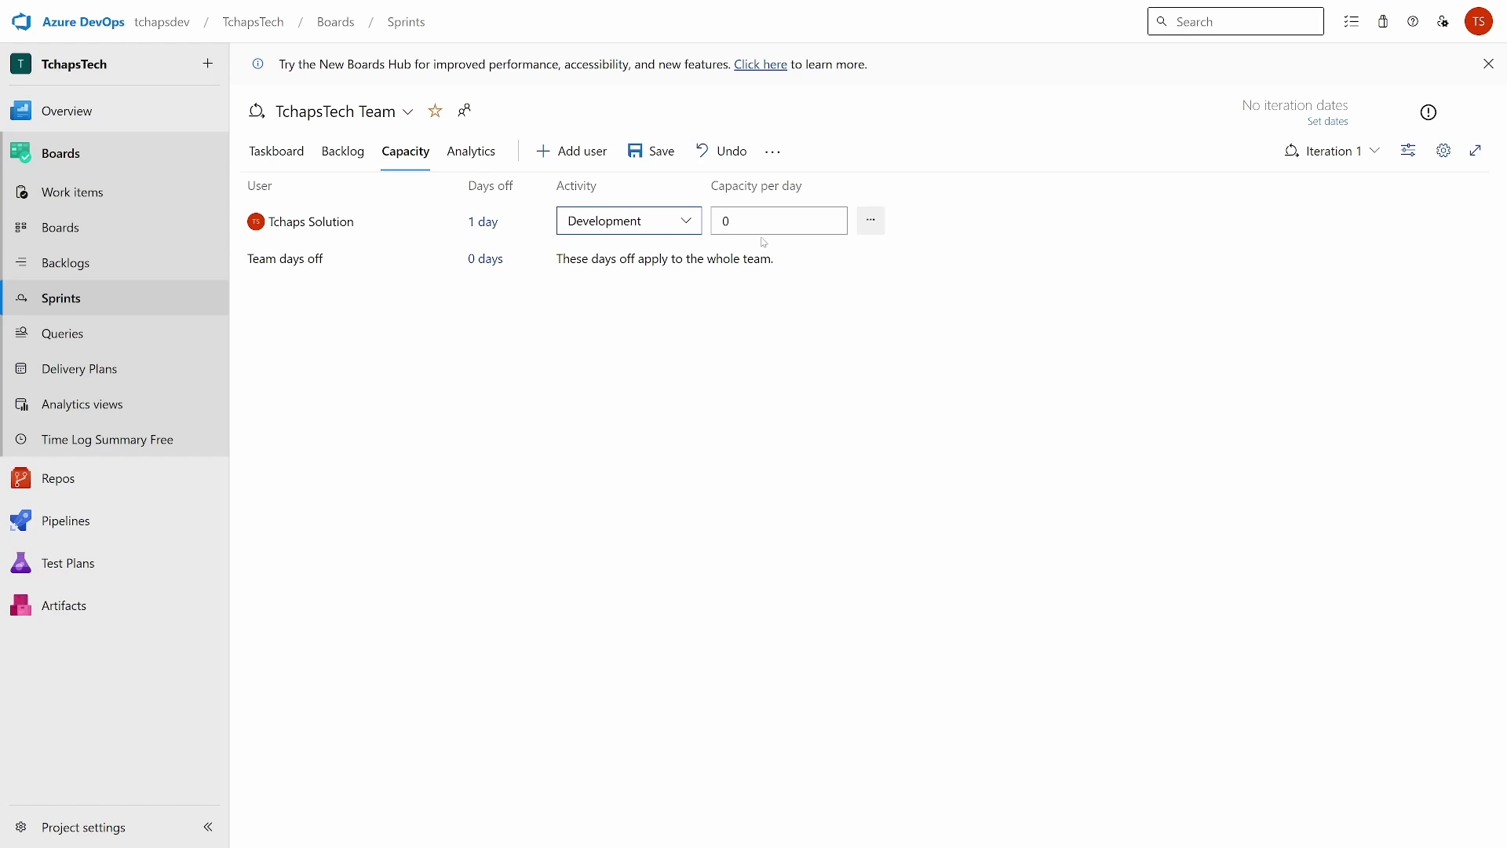
pyautogui.click(871, 220)
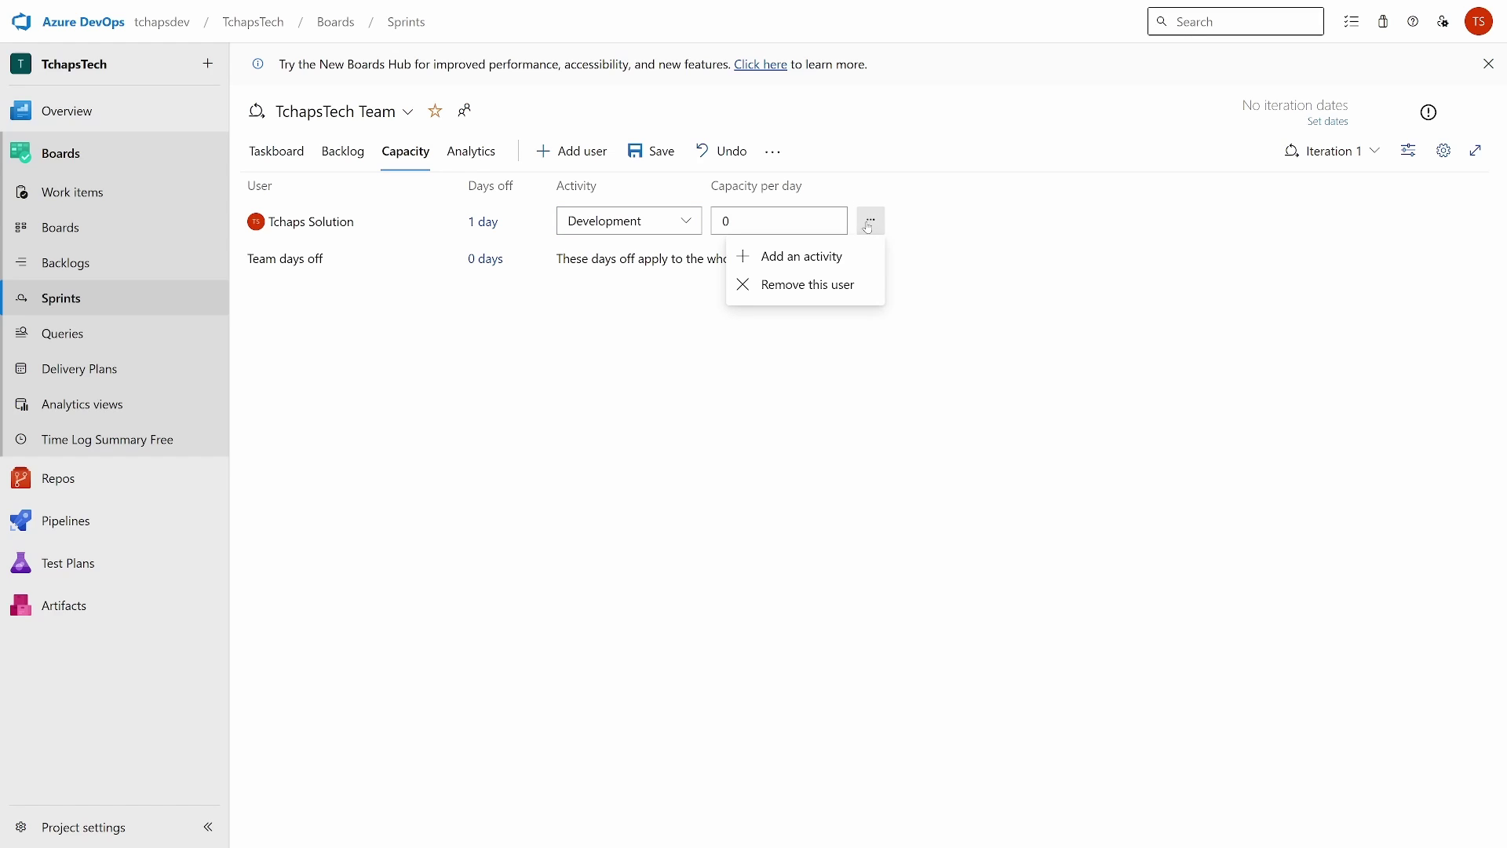
pyautogui.click(813, 258)
pyautogui.click(693, 255)
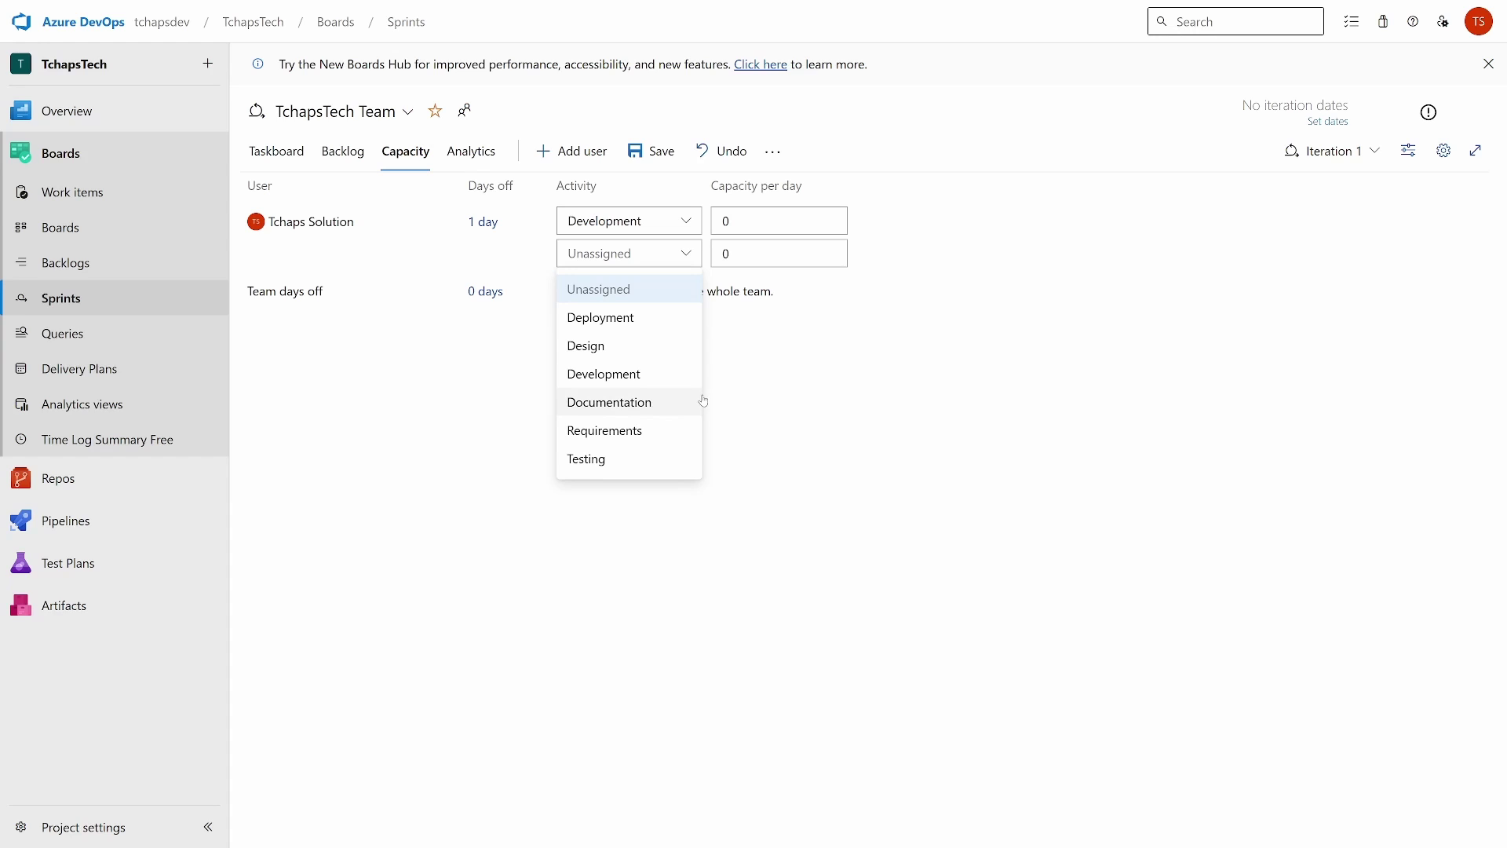
pyautogui.click(633, 409)
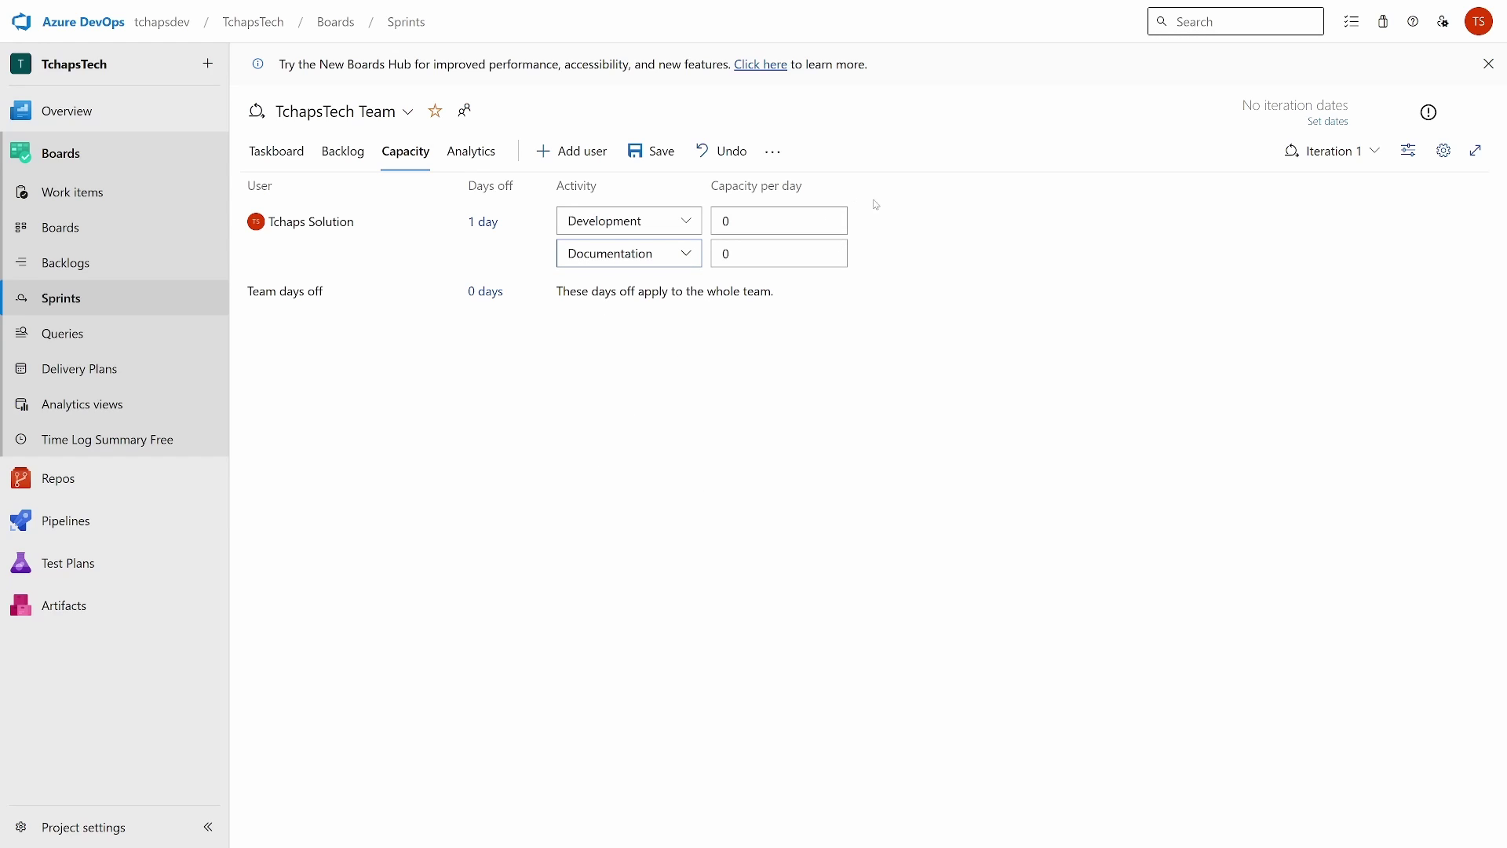
# Step: Add Deployment as the team member's third activity and save the Iteration 1 capacity plan
pyautogui.moveTo(875, 255)
pyautogui.click(872, 258)
pyautogui.click(773, 287)
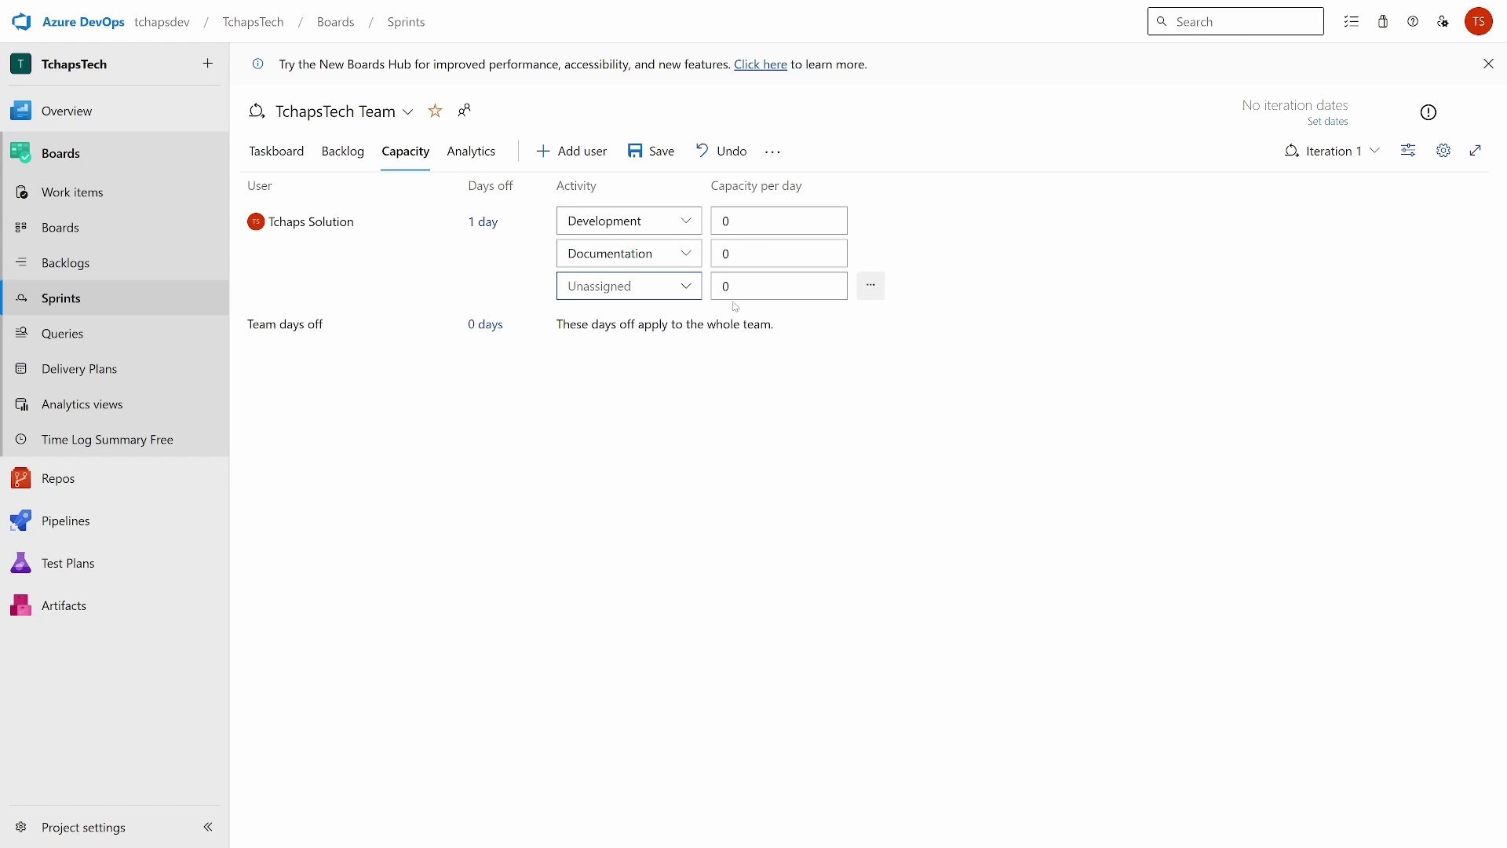
pyautogui.click(695, 290)
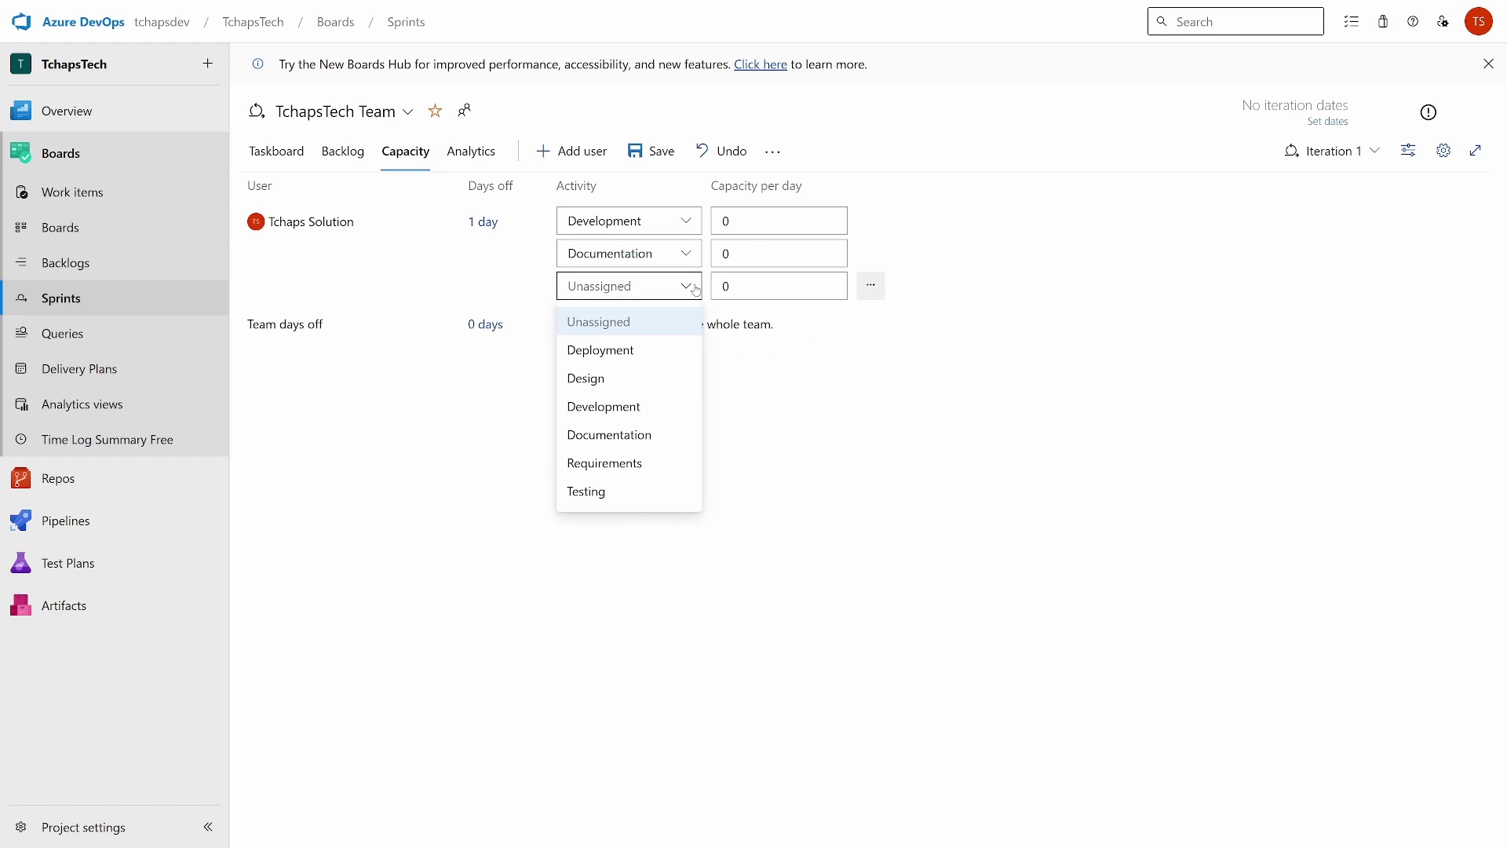
pyautogui.click(638, 352)
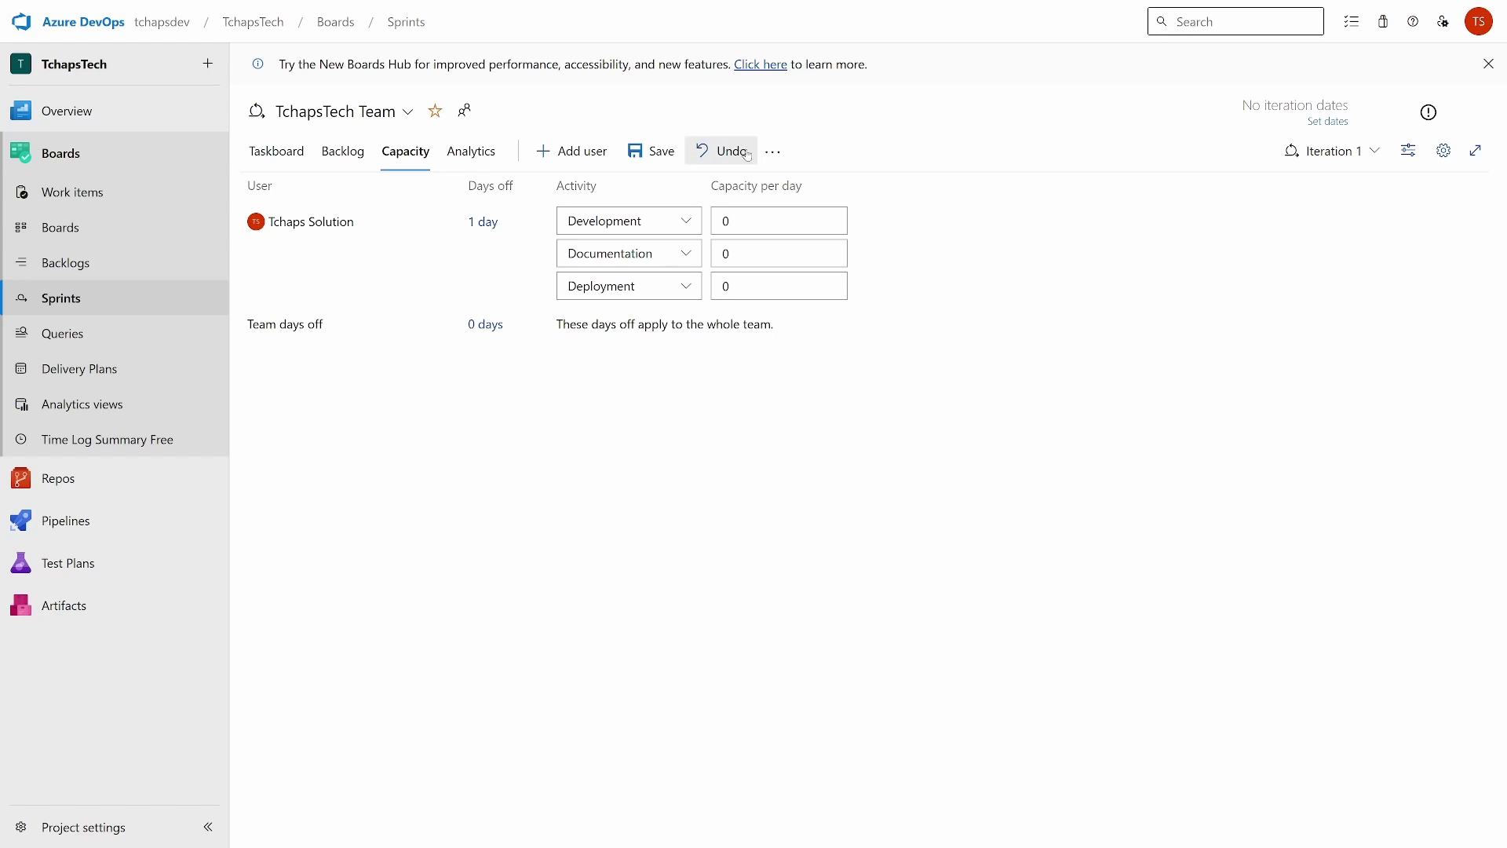
pyautogui.click(1365, 157)
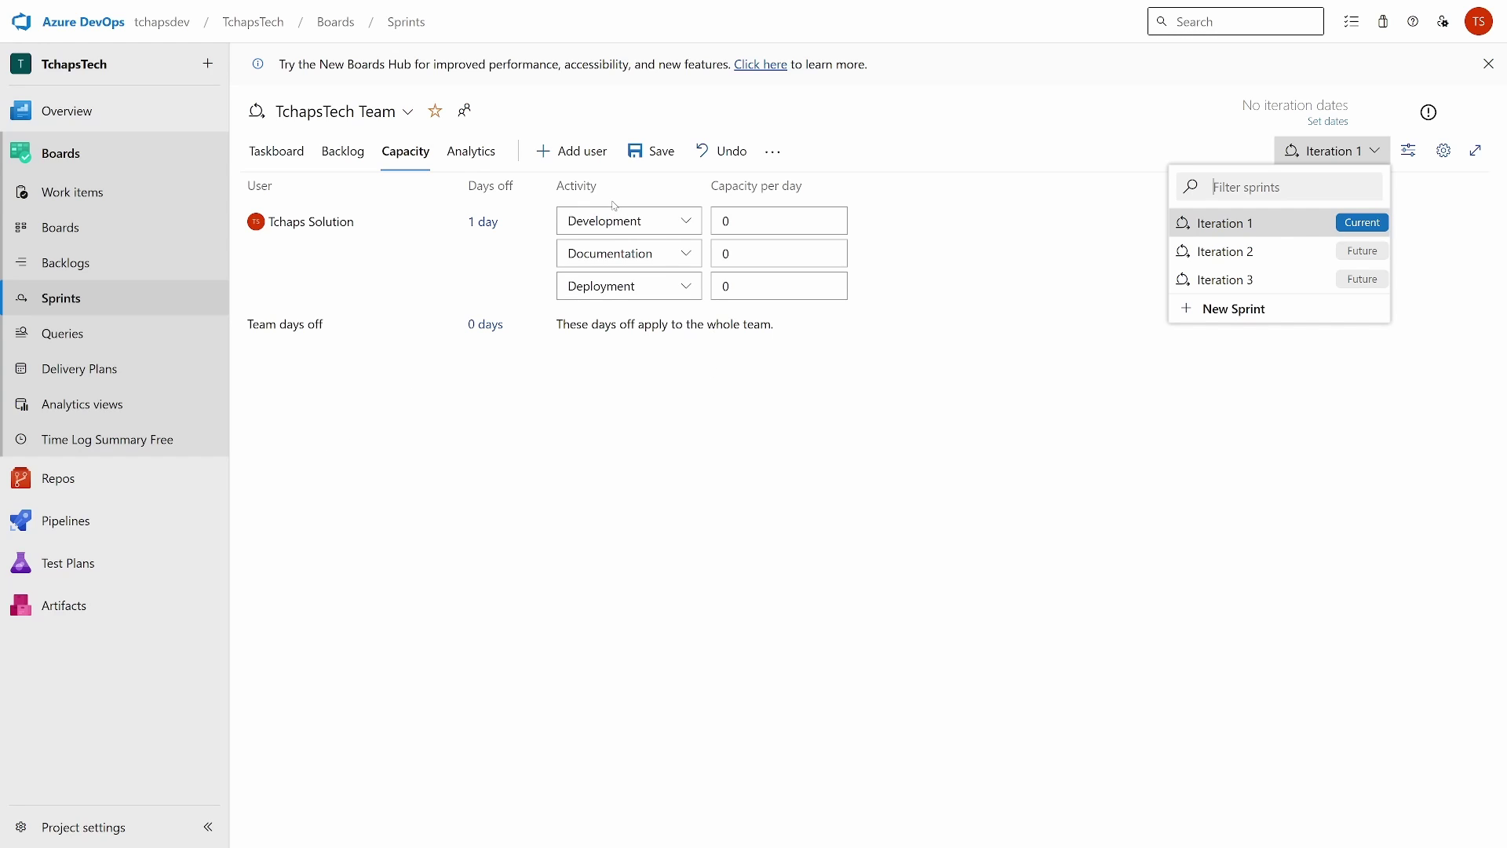
pyautogui.click(585, 153)
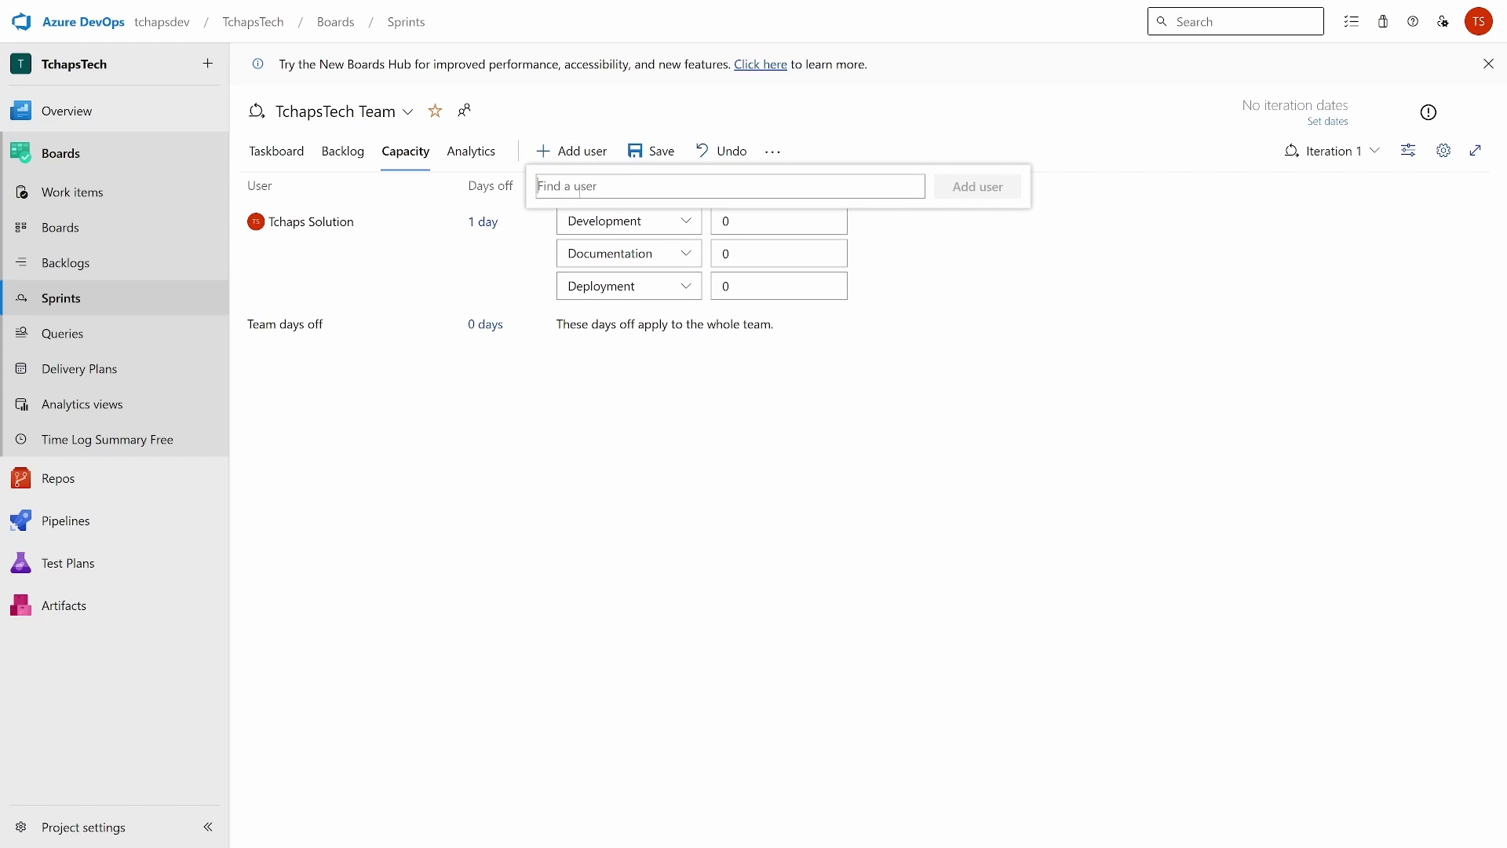
pyautogui.click(651, 153)
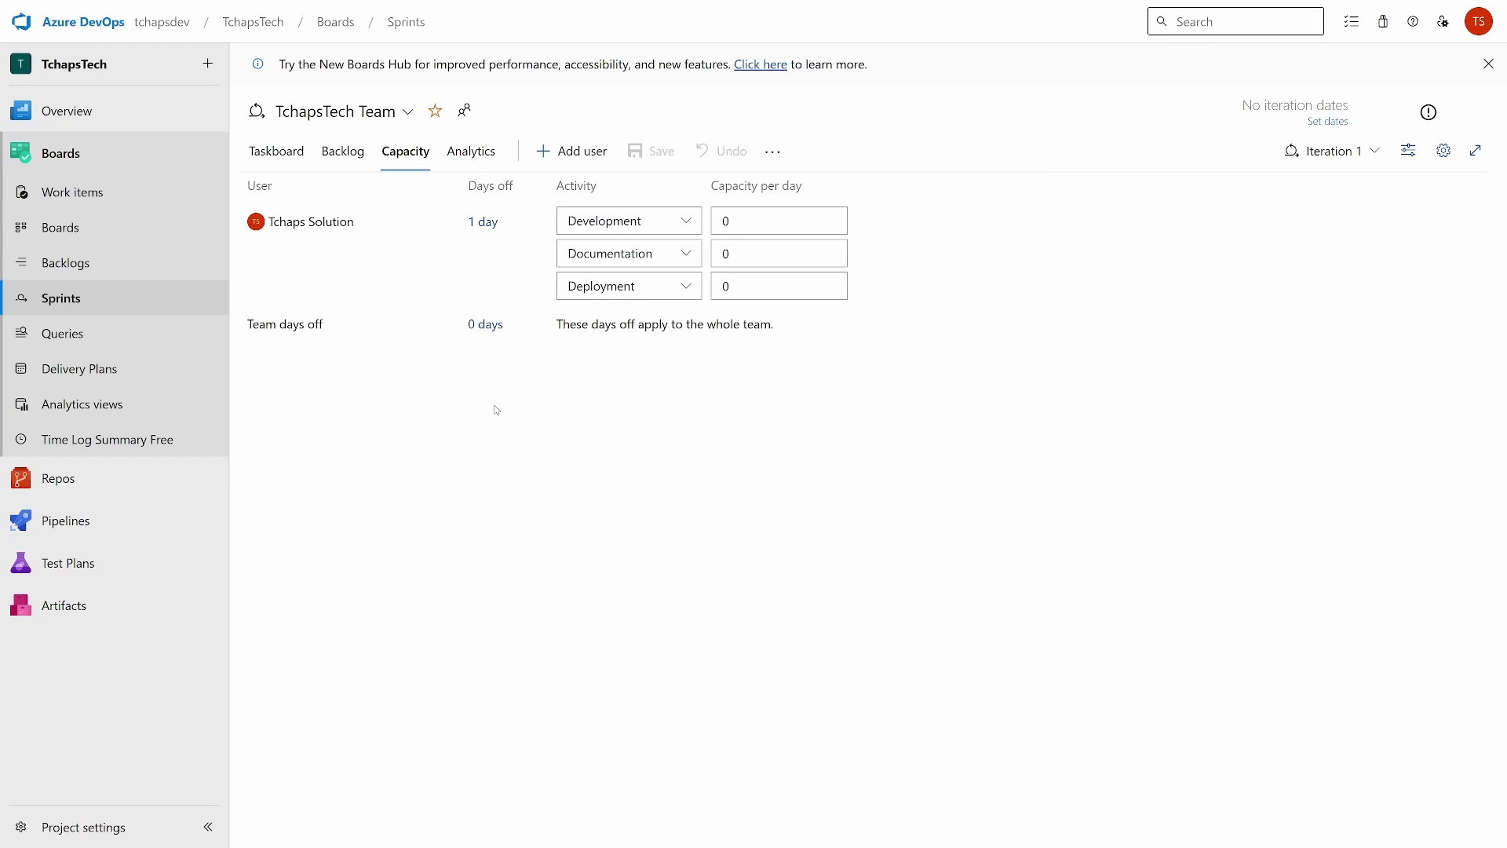
# Step: Review the analytics, capacity and sprint backlog of Iteration 1
pyautogui.click(470, 154)
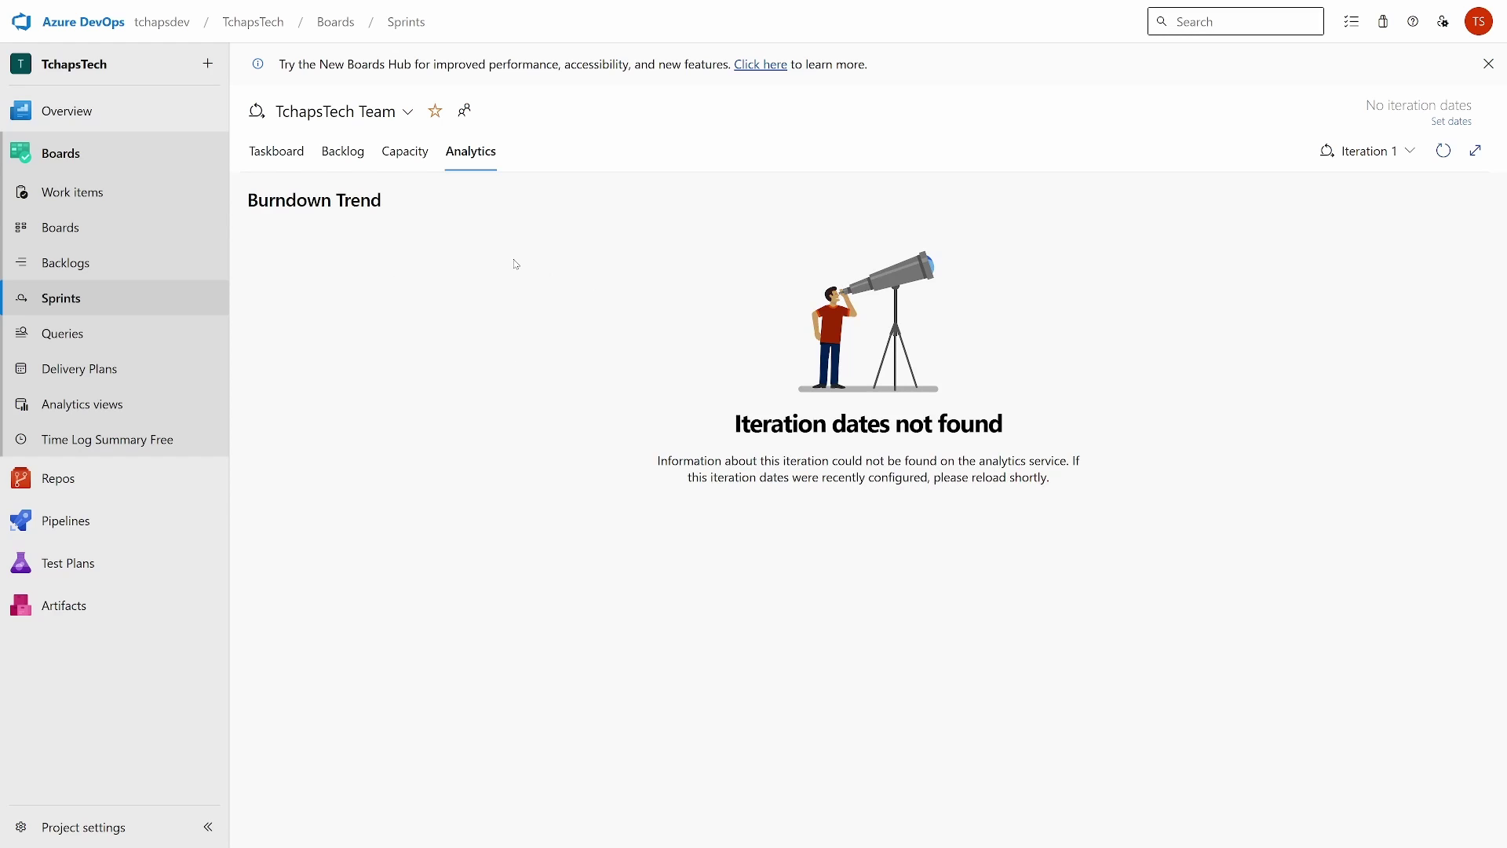
pyautogui.click(414, 157)
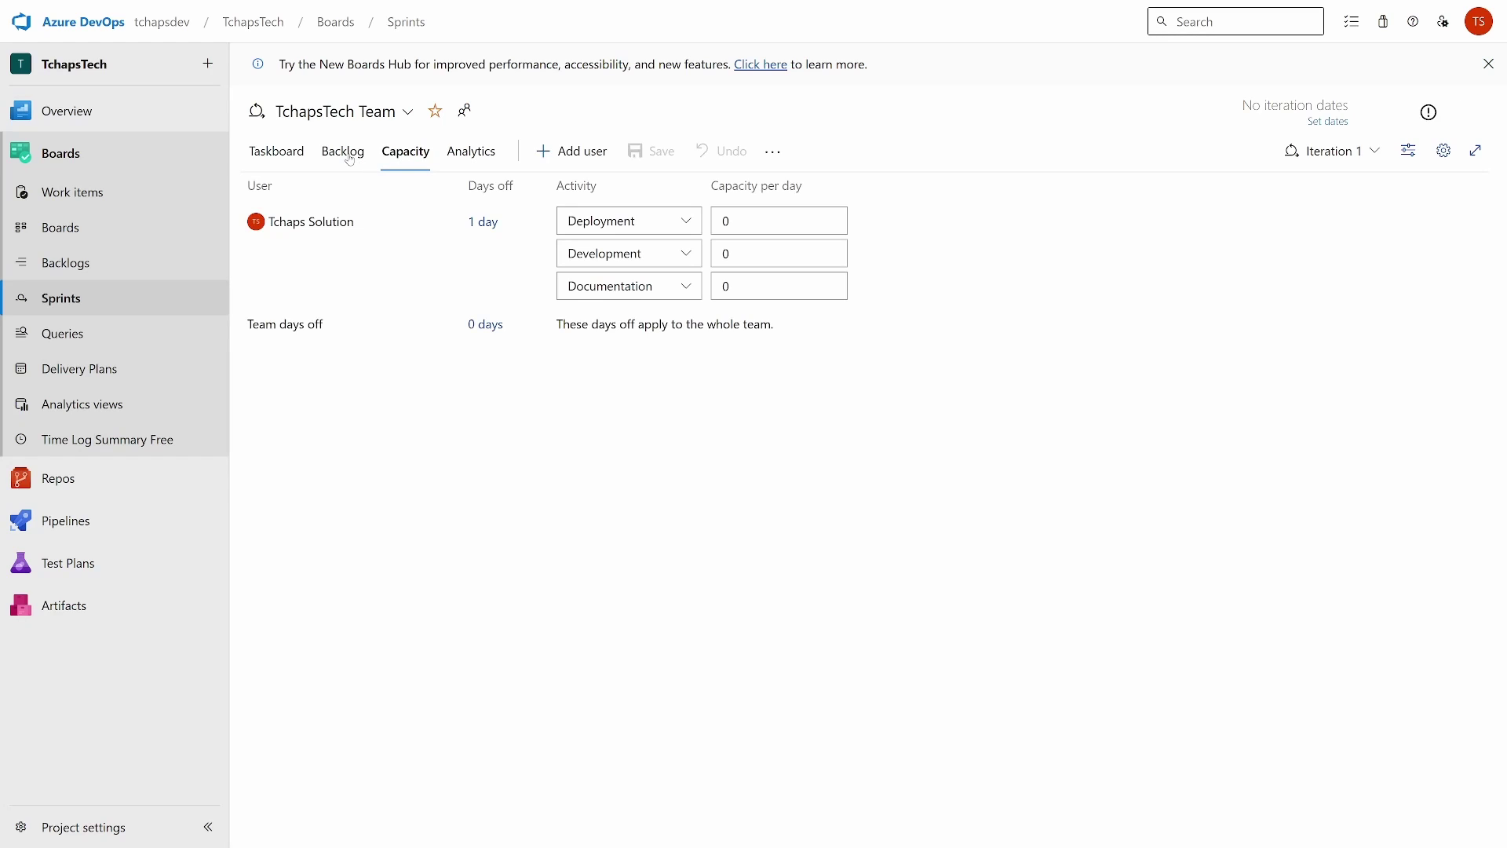
pyautogui.click(347, 154)
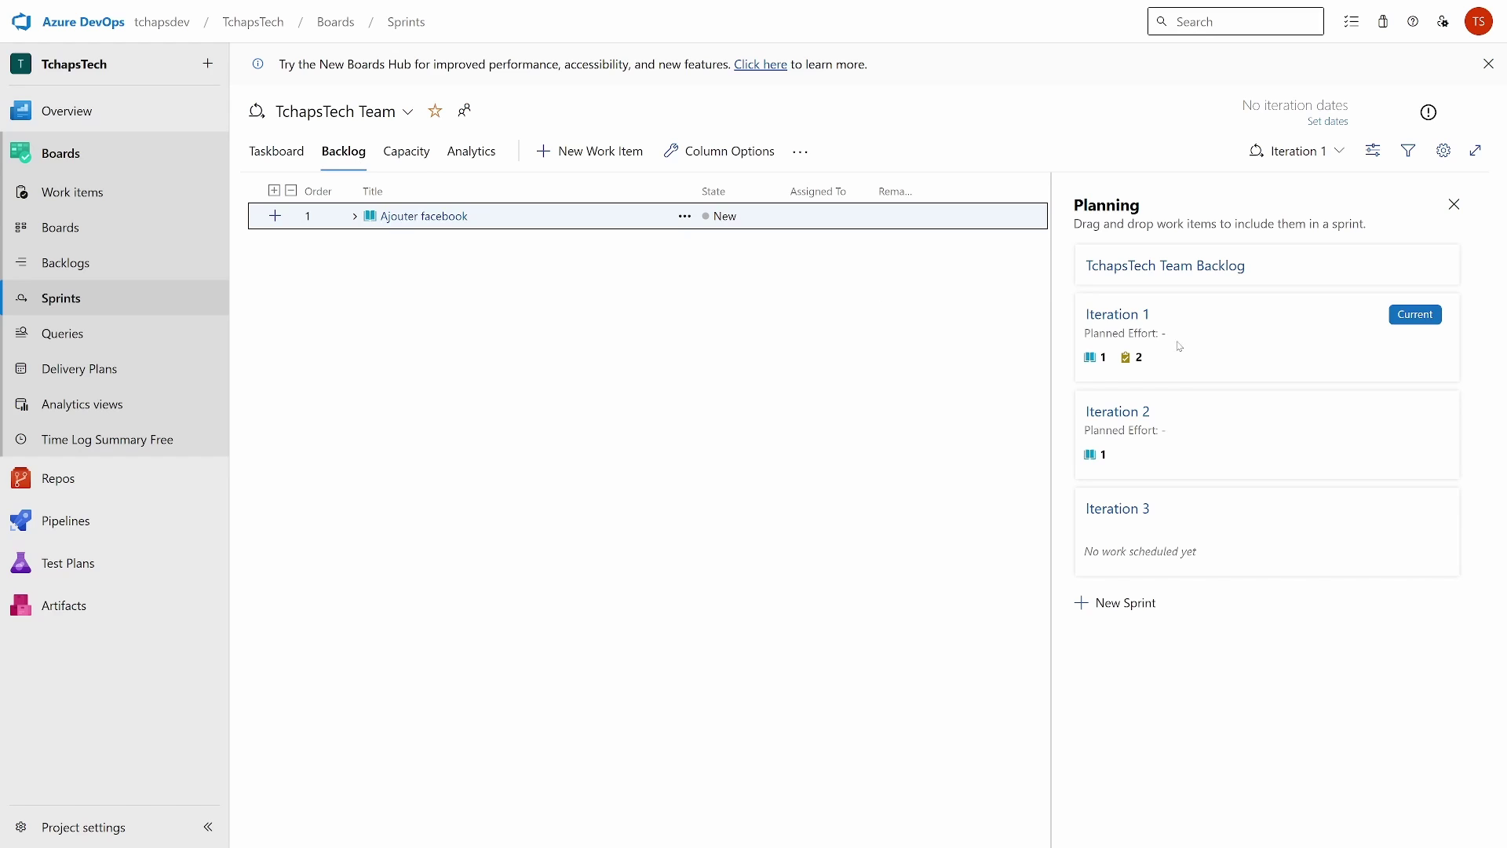
pyautogui.click(1116, 314)
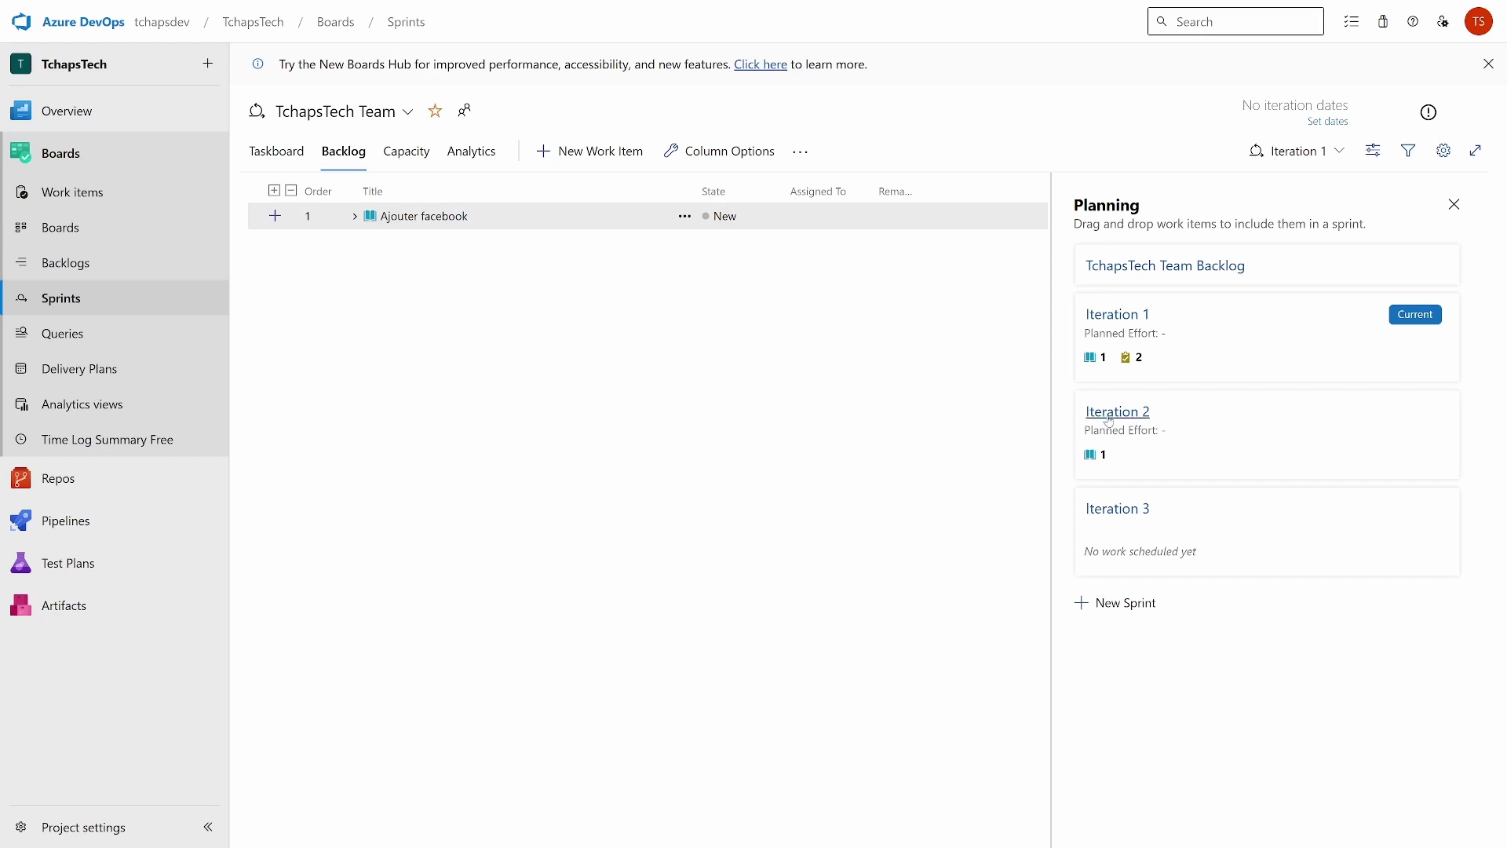
# Step: Set the effort of task "Creer un champs de table" to original estimate 12, remaining 8 and completed 4 hours, and save the task
pyautogui.click(288, 153)
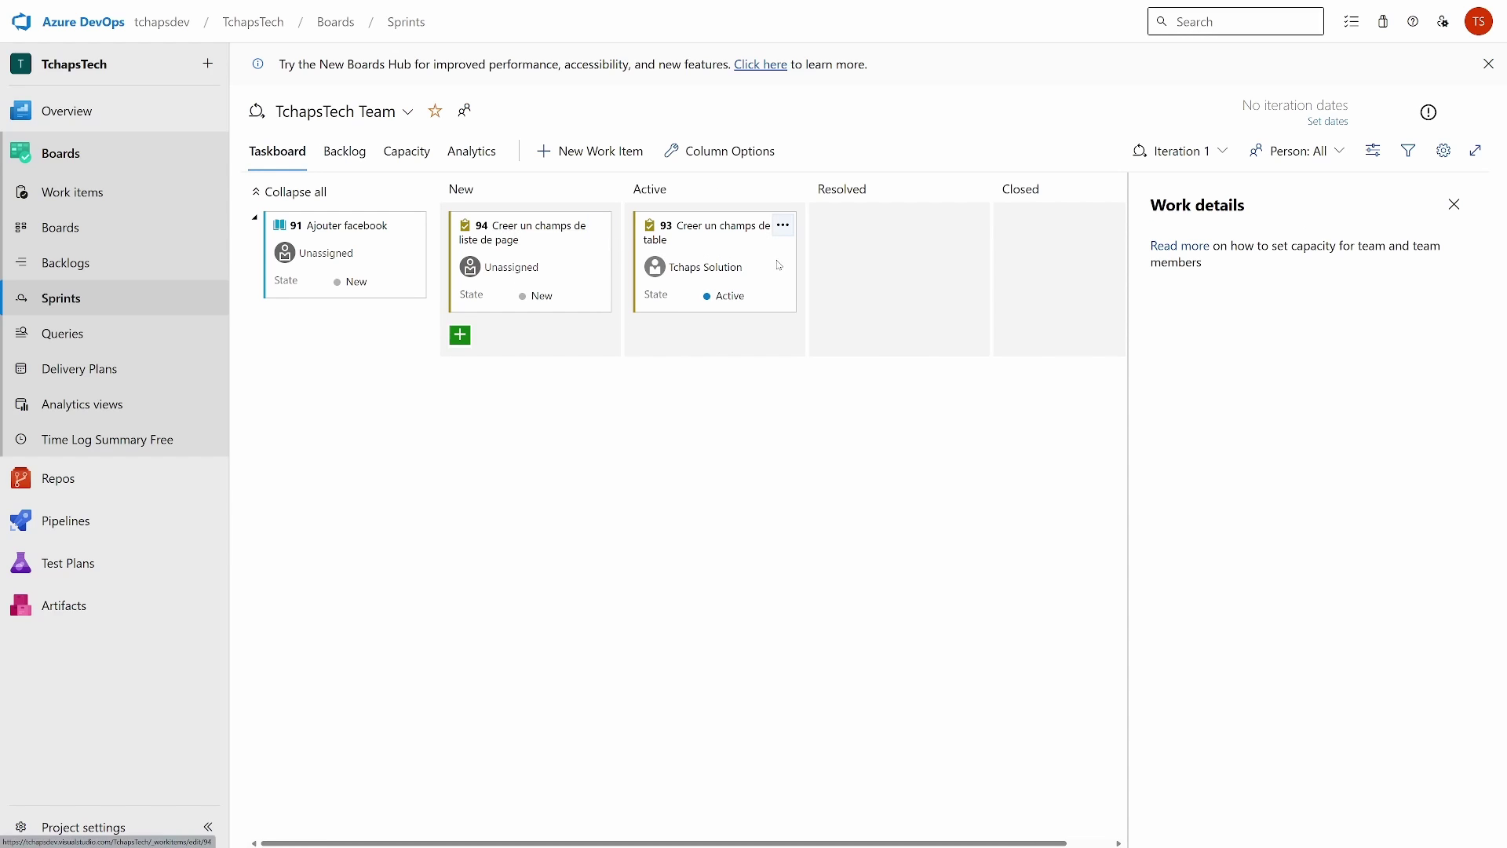
pyautogui.click(715, 229)
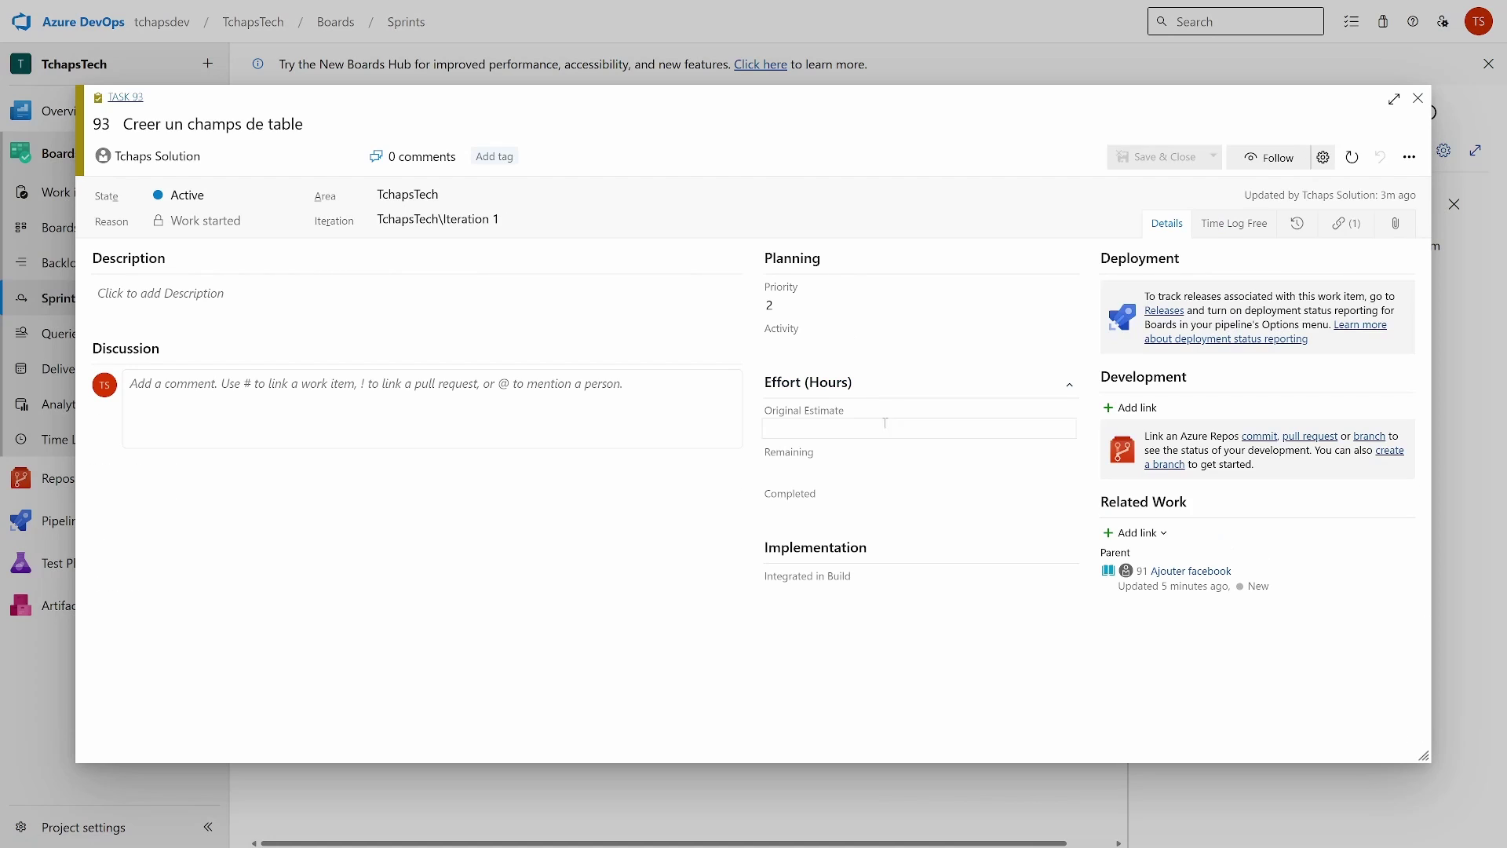
pyautogui.click(809, 430)
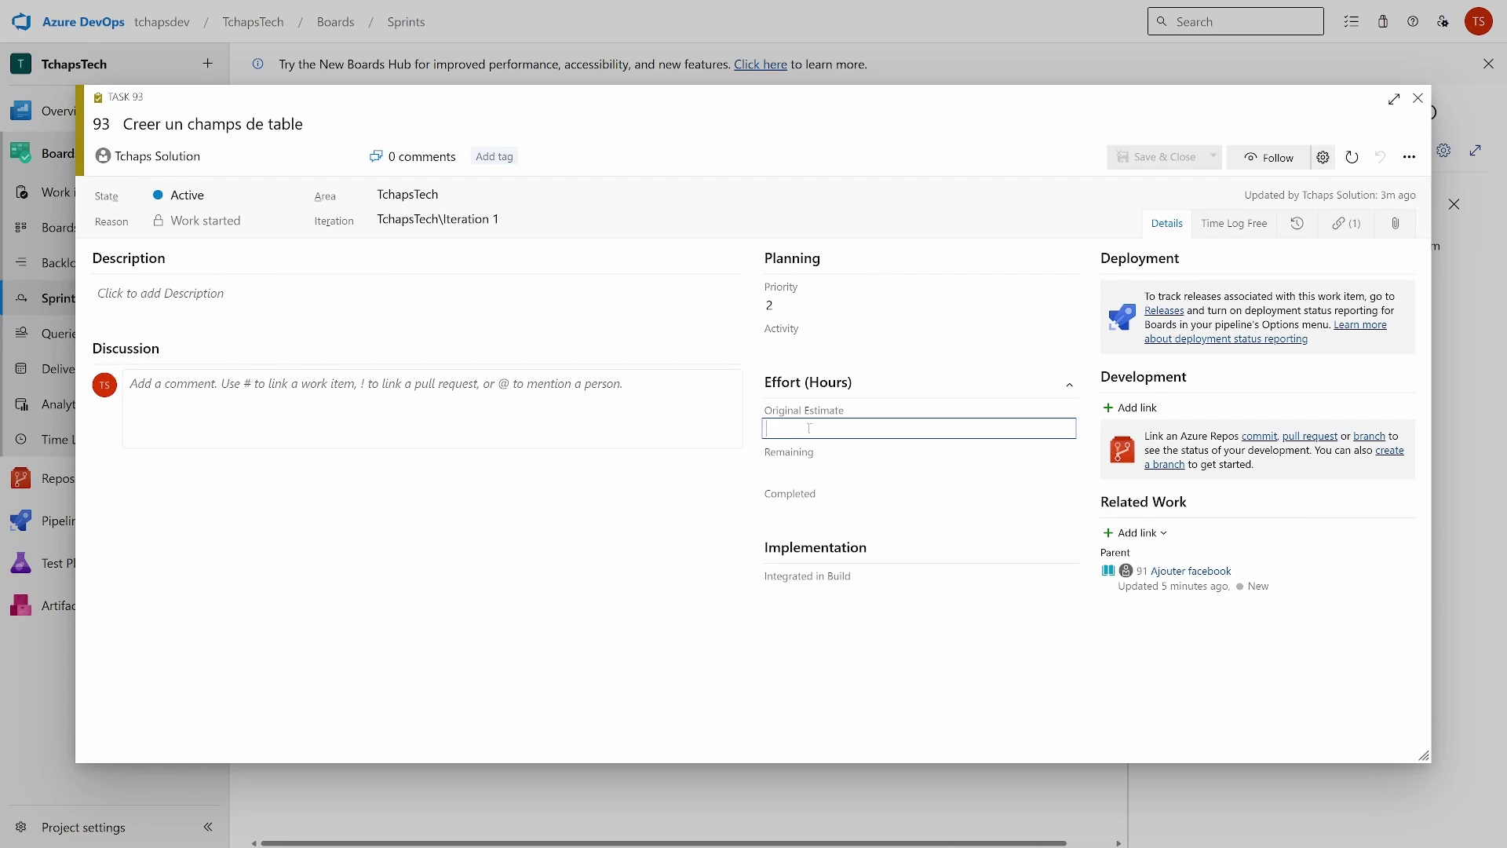
pyautogui.write('12')
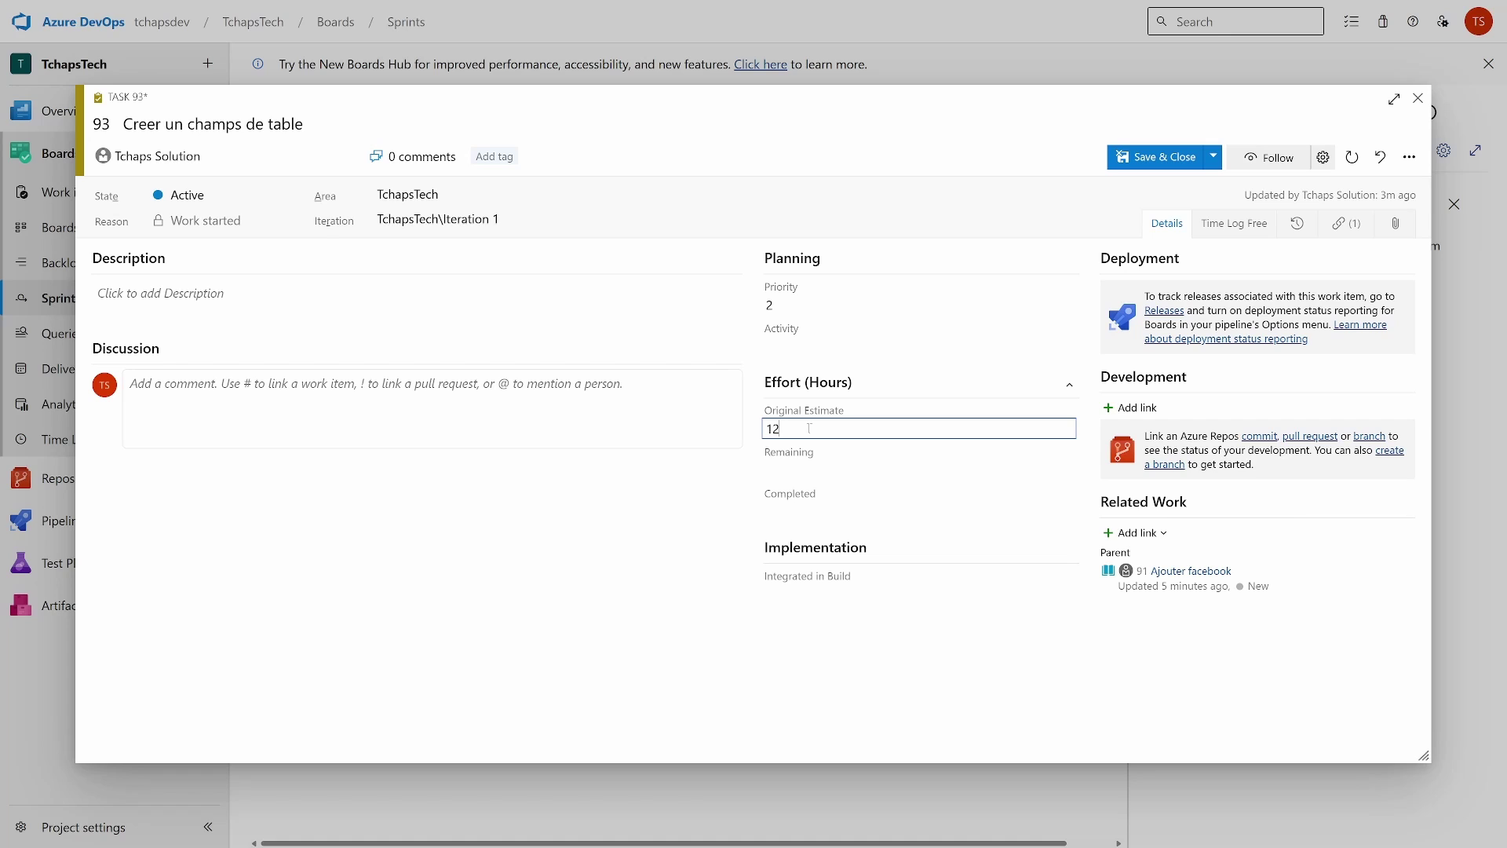
pyautogui.click(814, 467)
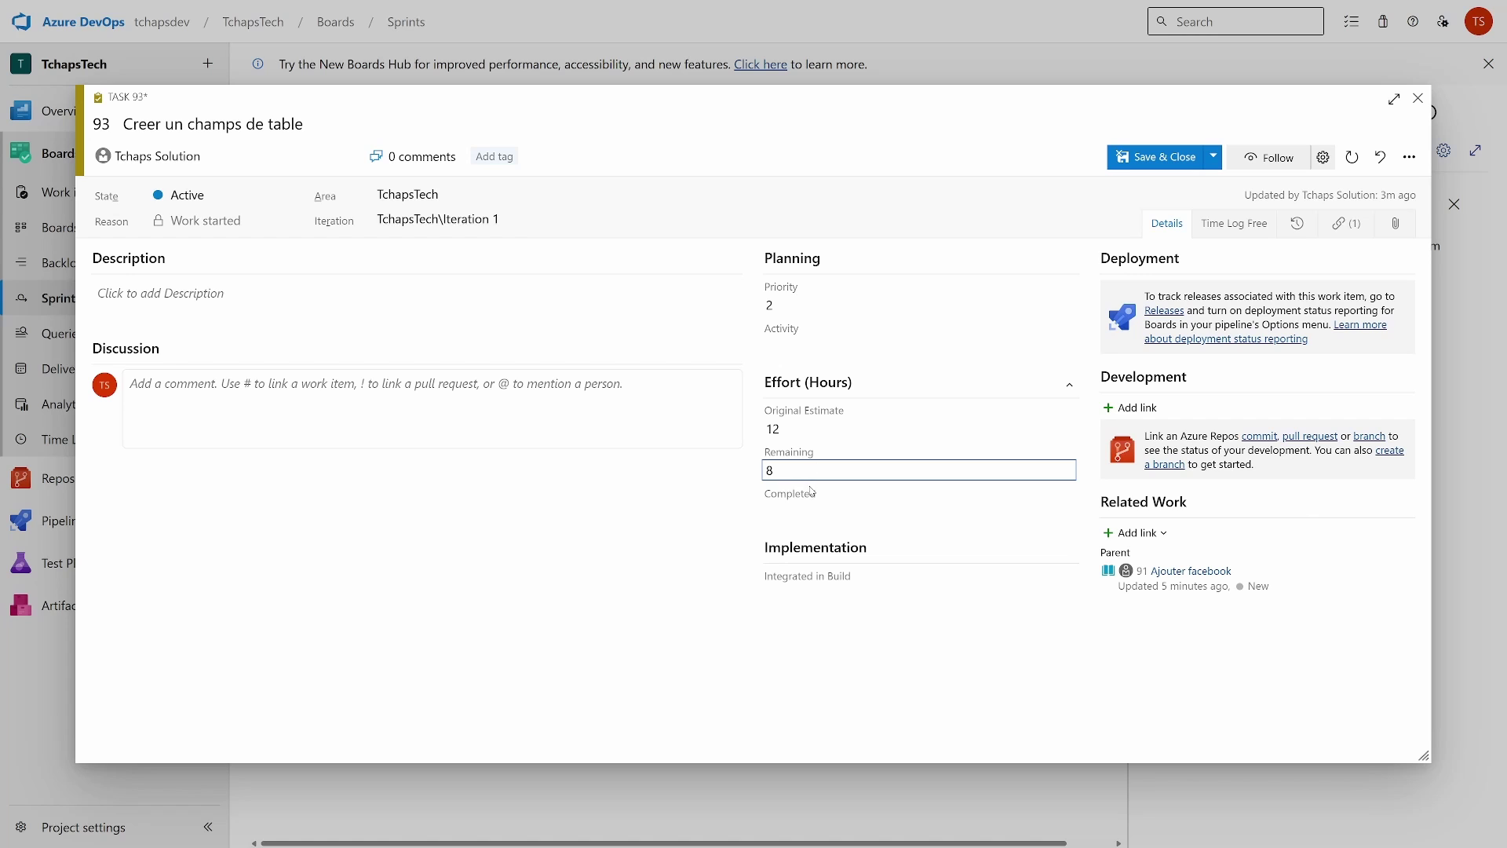
pyautogui.click(806, 510)
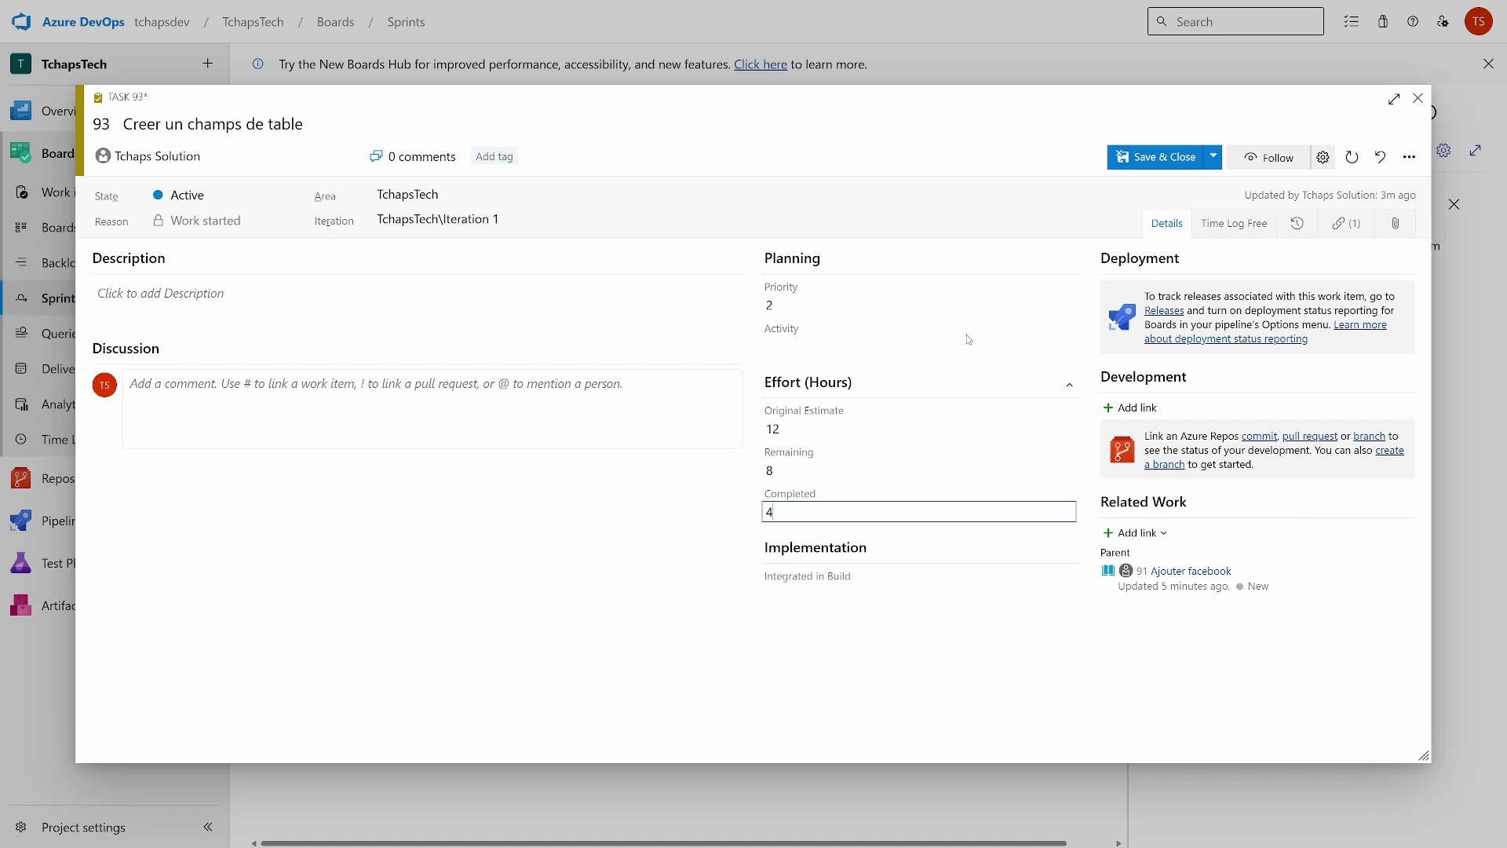
pyautogui.write('4')
pyautogui.click(1148, 162)
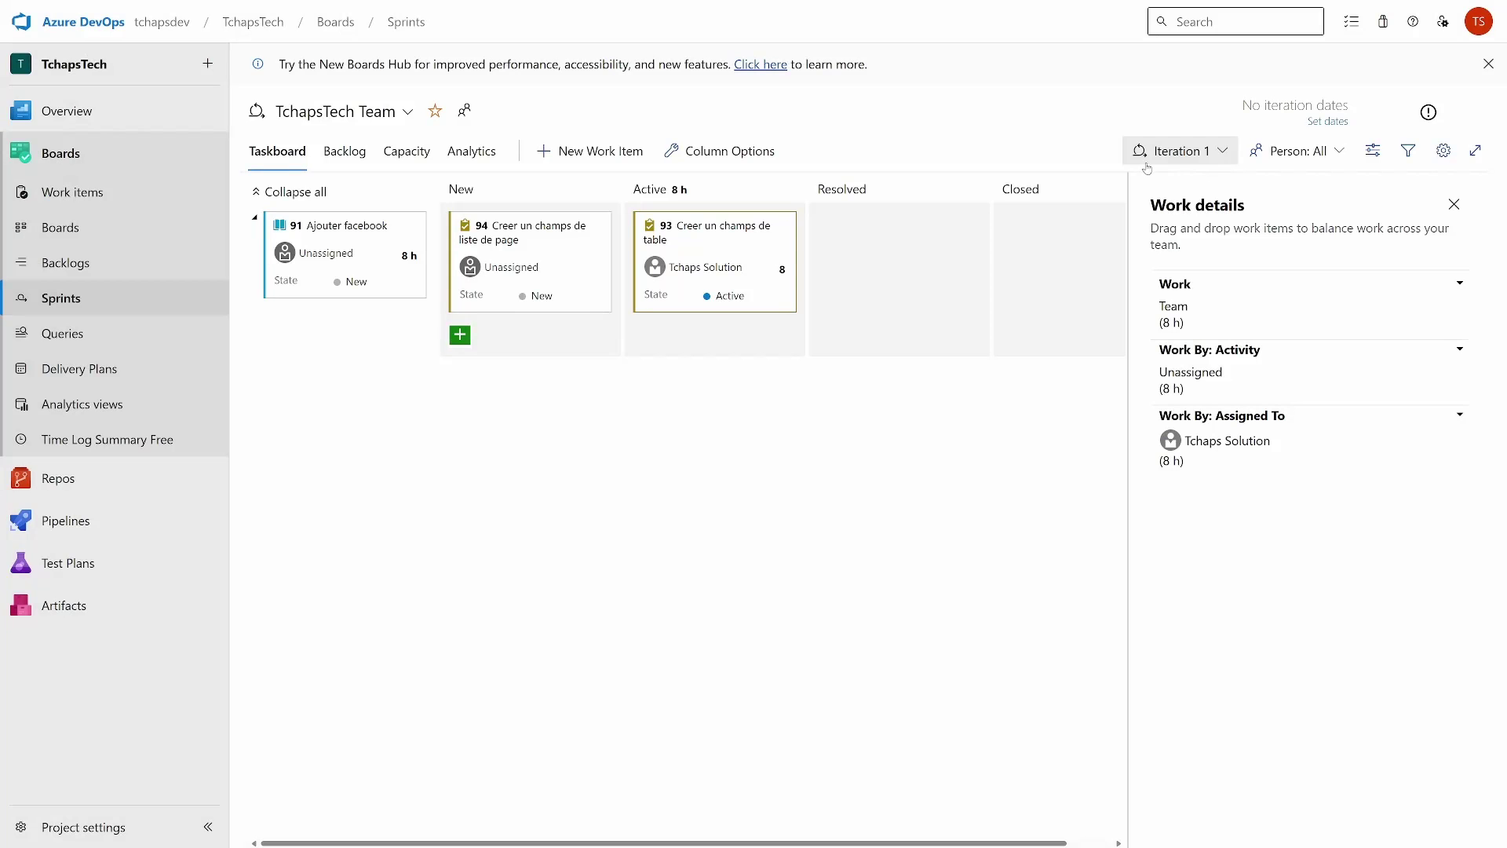
# Step: Set the effort of task "Creer un champs de liste de page" to original estimate 15, remaining 15 and completed 0 hours, and save it
pyautogui.click(545, 226)
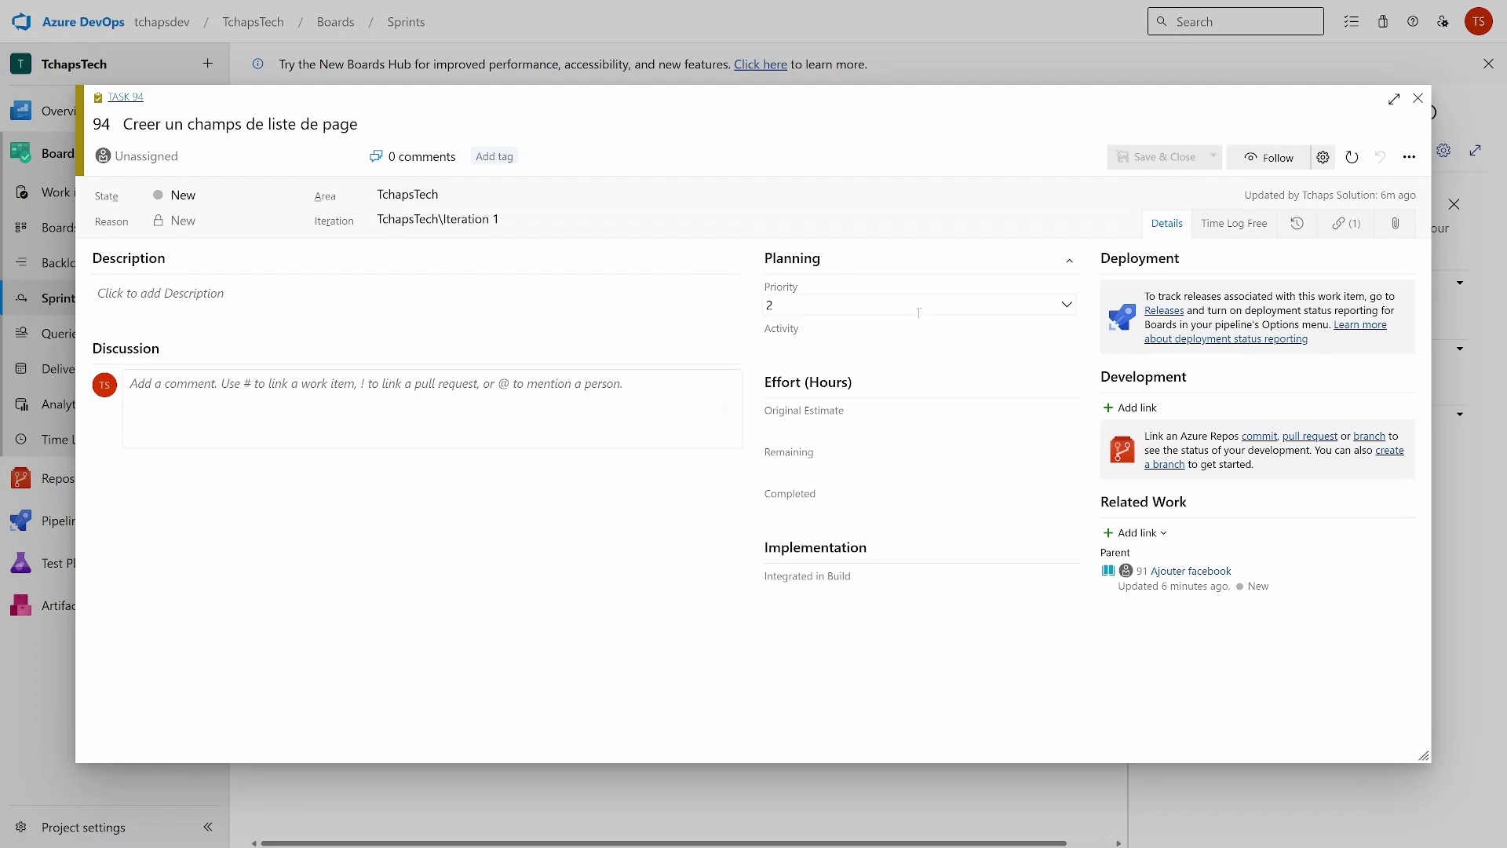
pyautogui.click(810, 431)
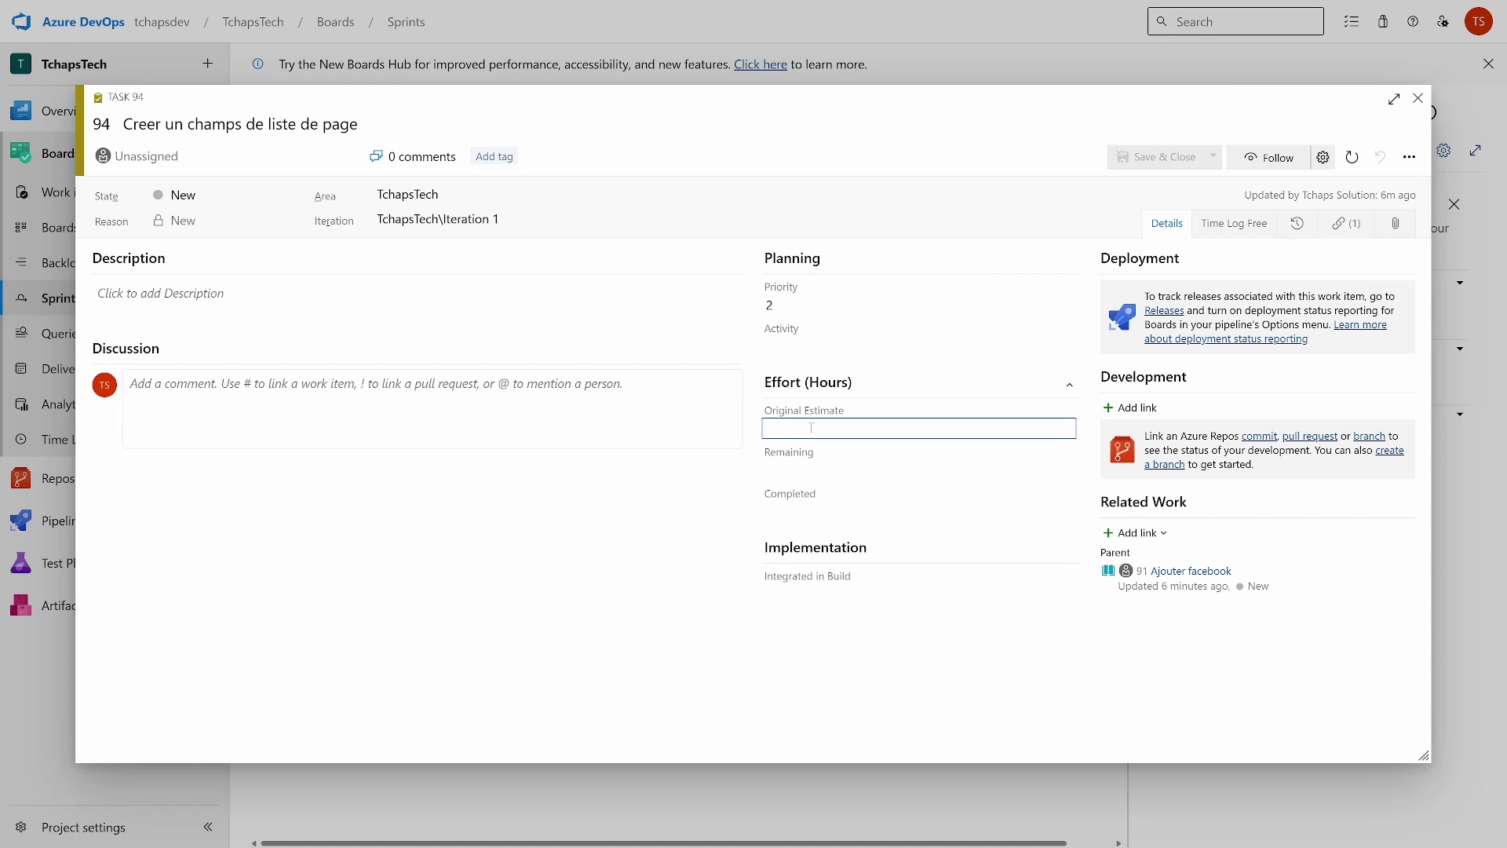
pyautogui.write('15')
pyautogui.click(837, 467)
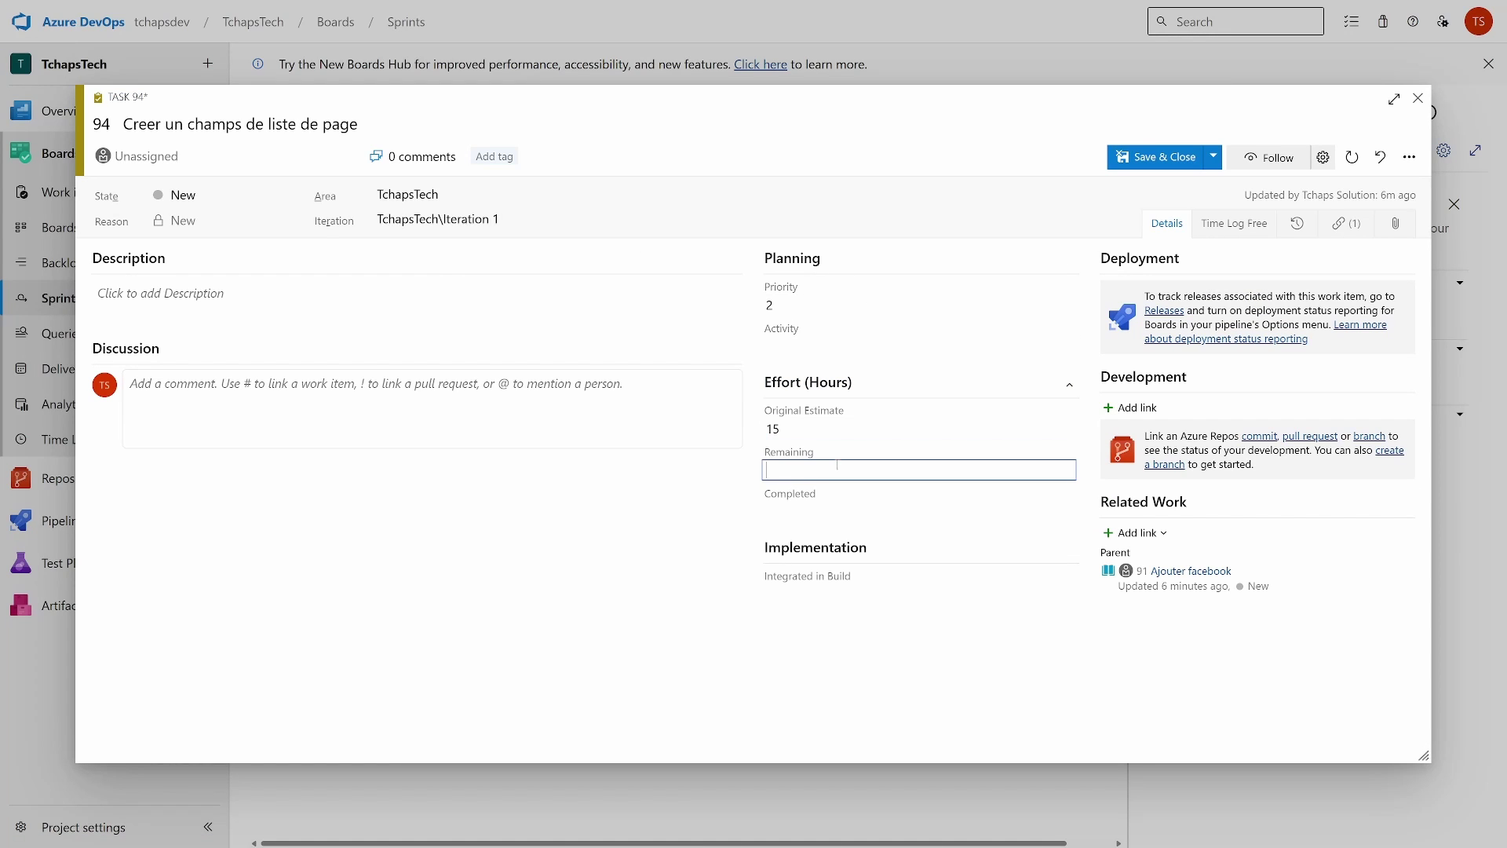
pyautogui.write('15')
pyautogui.click(856, 504)
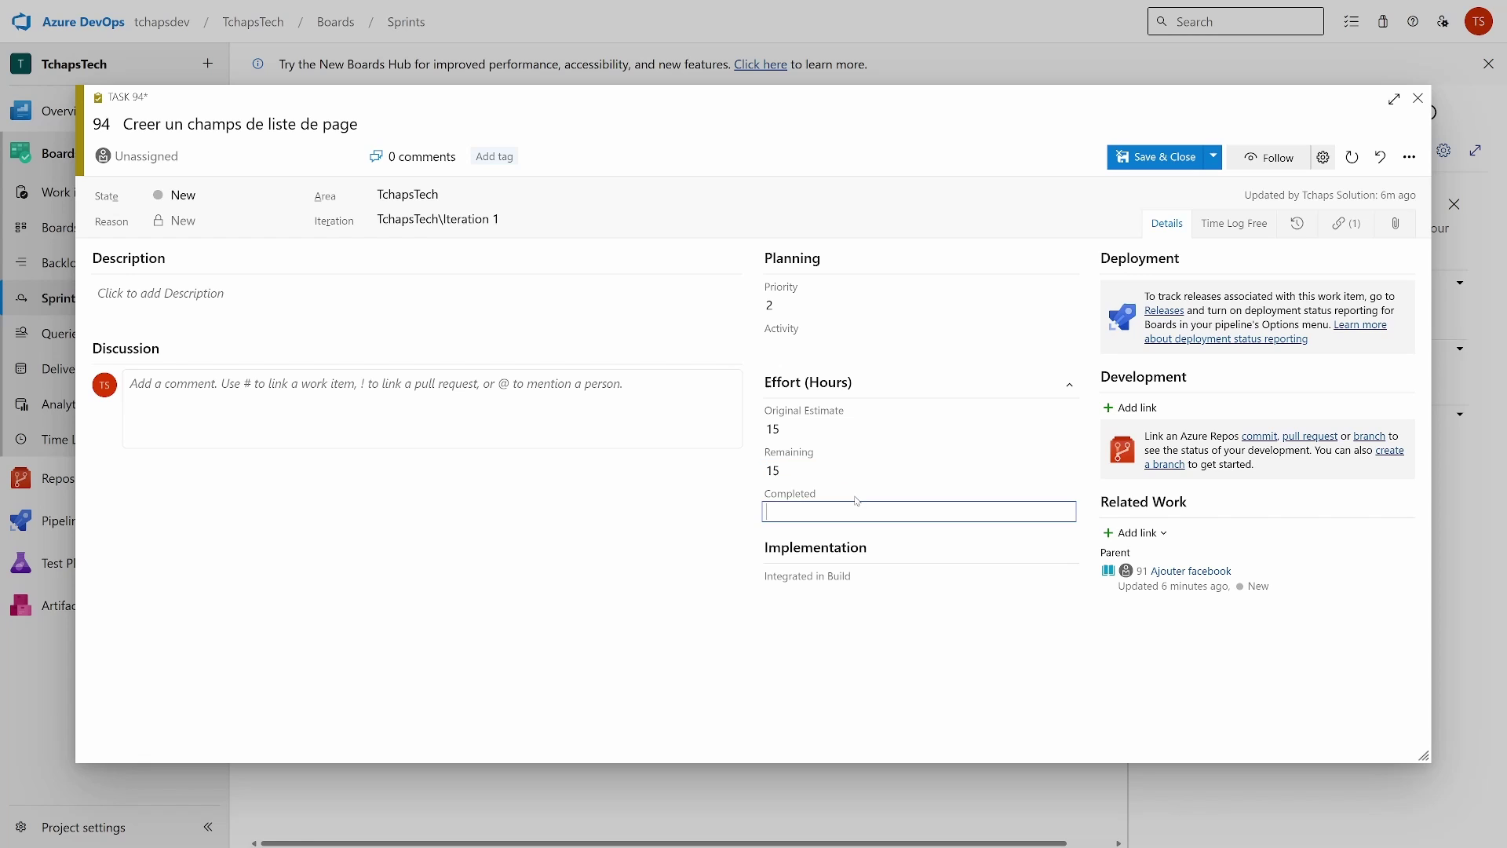
pyautogui.click(1150, 158)
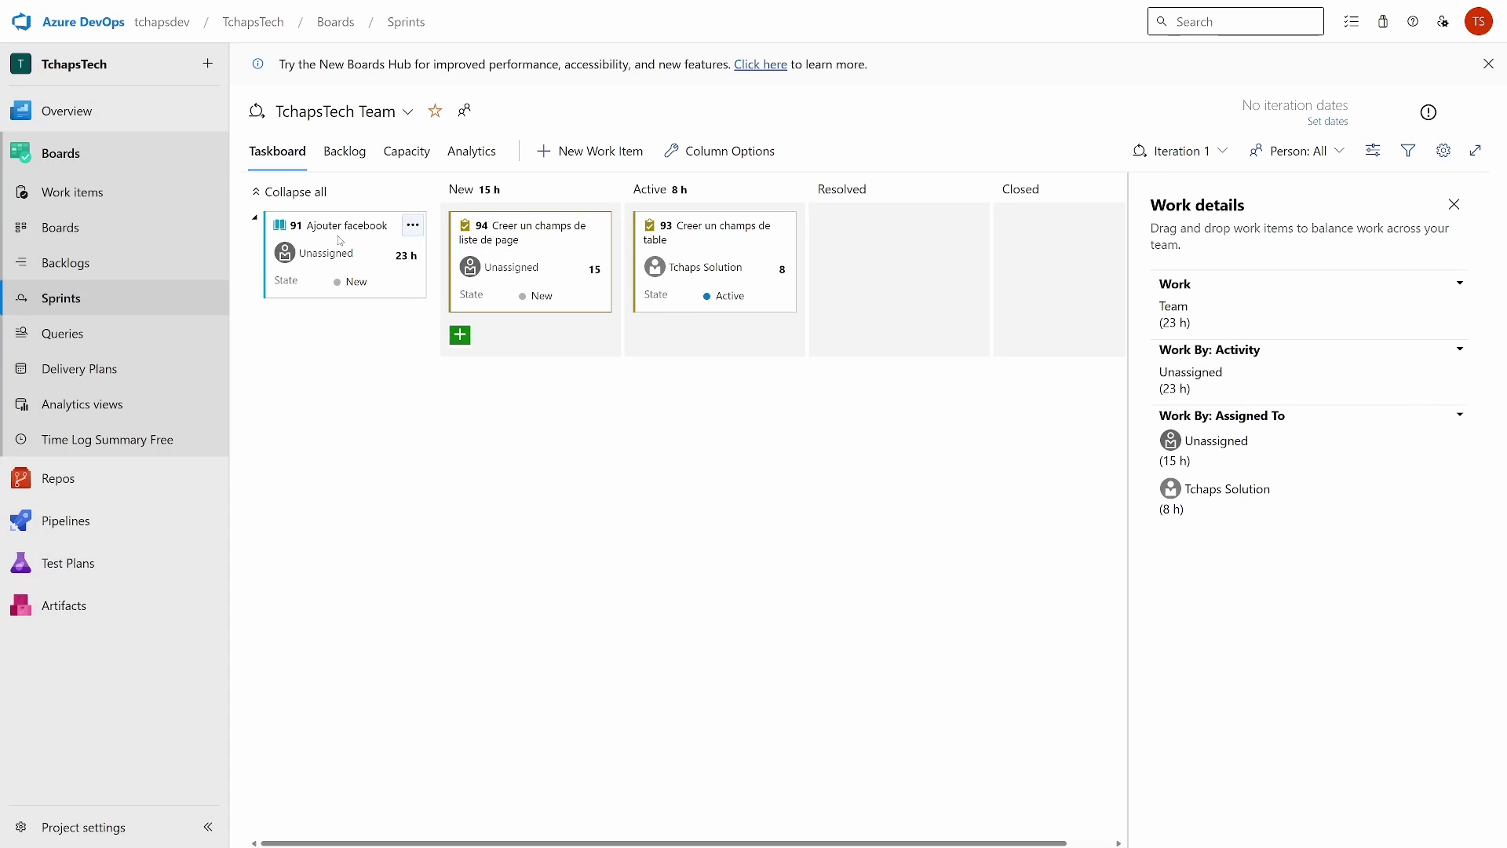
# Step: Set the team member's Iteration 1 daily capacity to 1 for Deployment, 5 for Development and 1 for Documentation, and save the plan
pyautogui.click(406, 151)
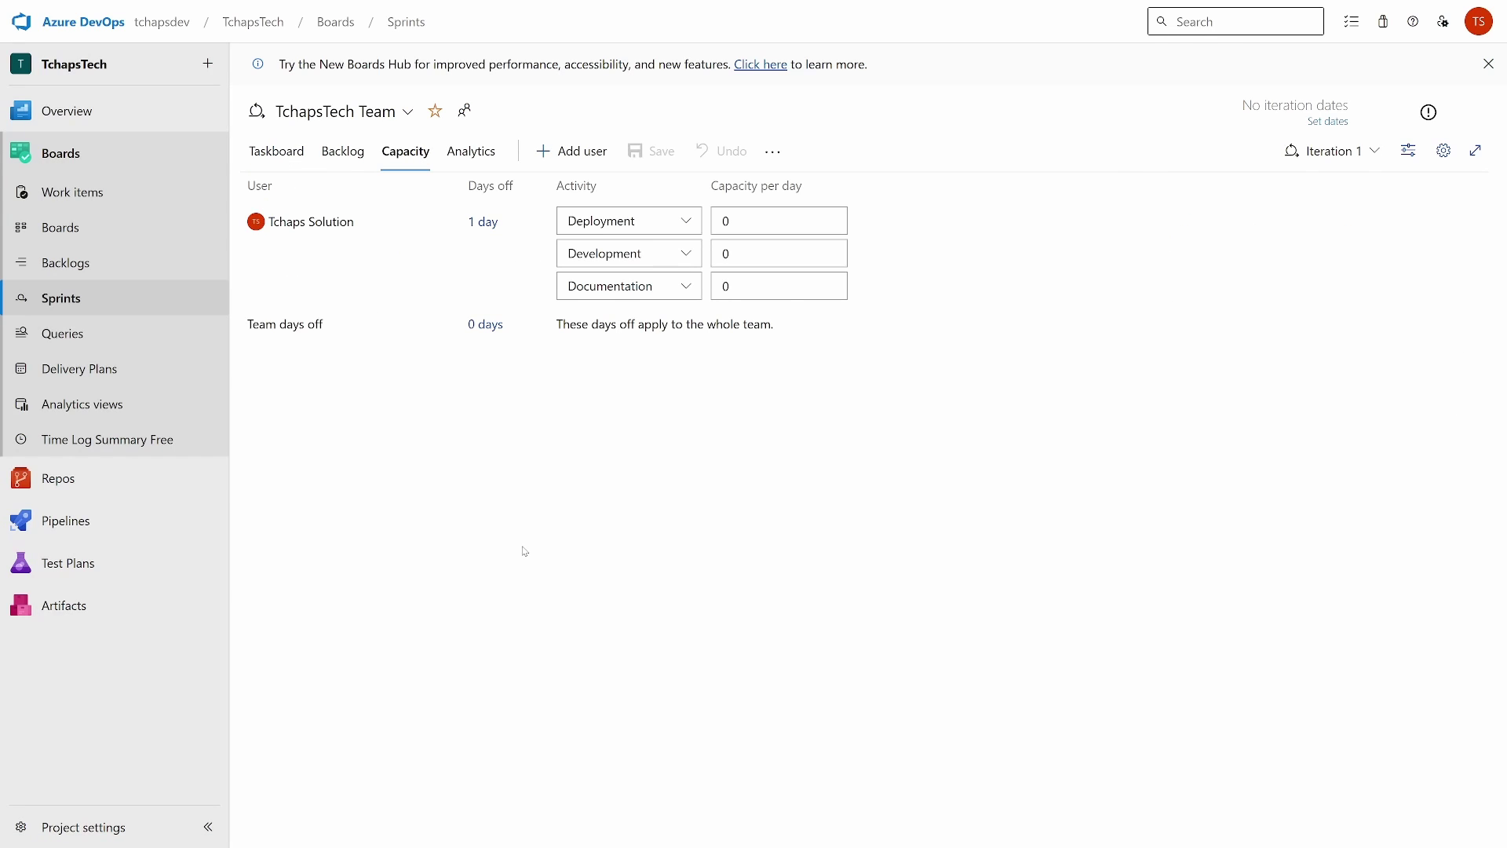
pyautogui.click(723, 222)
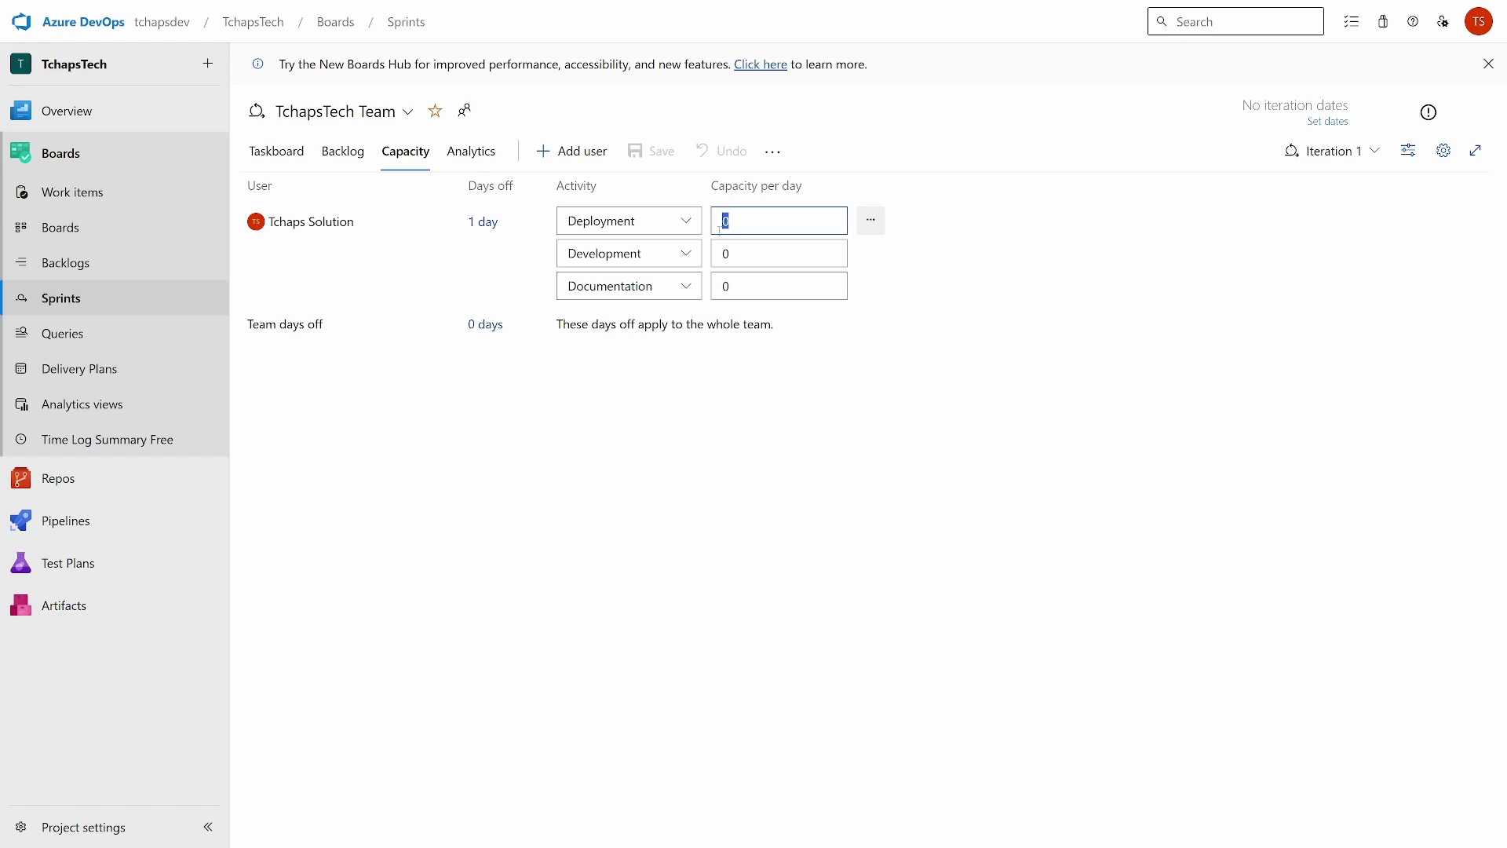
pyautogui.write('7')
pyautogui.click(669, 594)
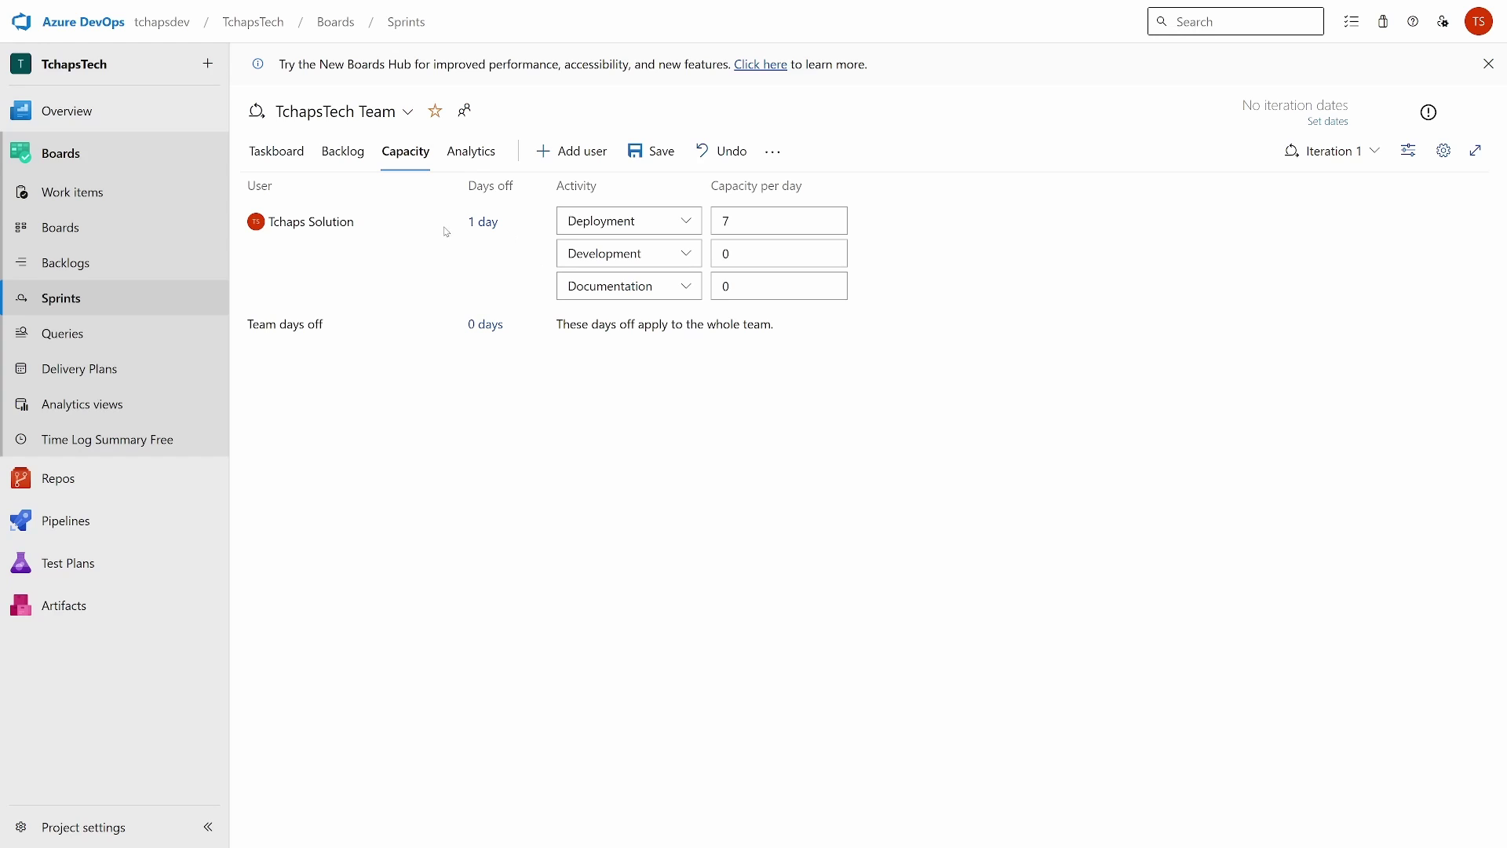
pyautogui.click(762, 226)
pyautogui.write('1')
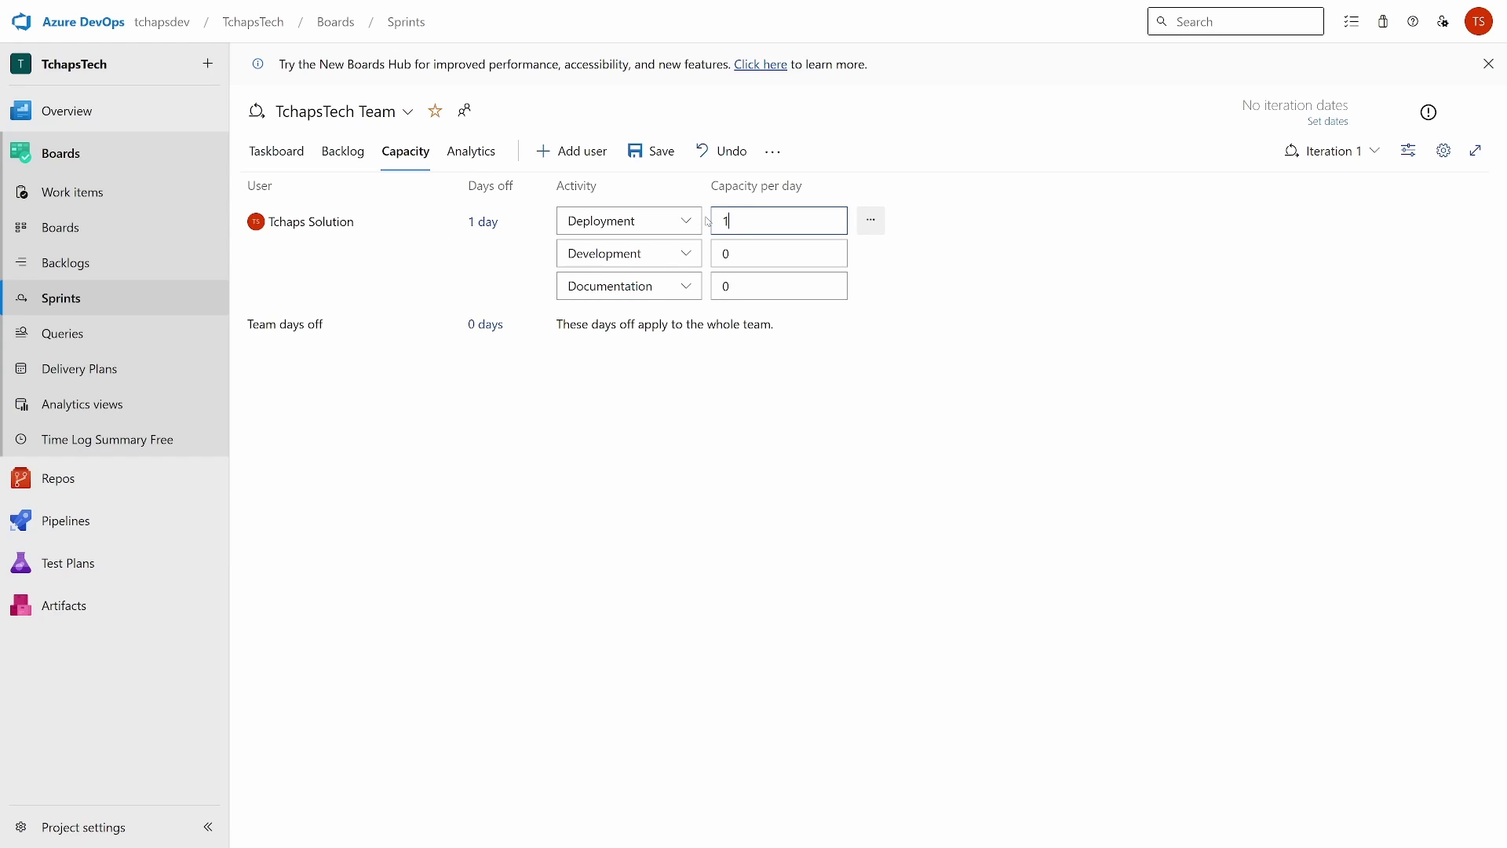
pyautogui.click(726, 253)
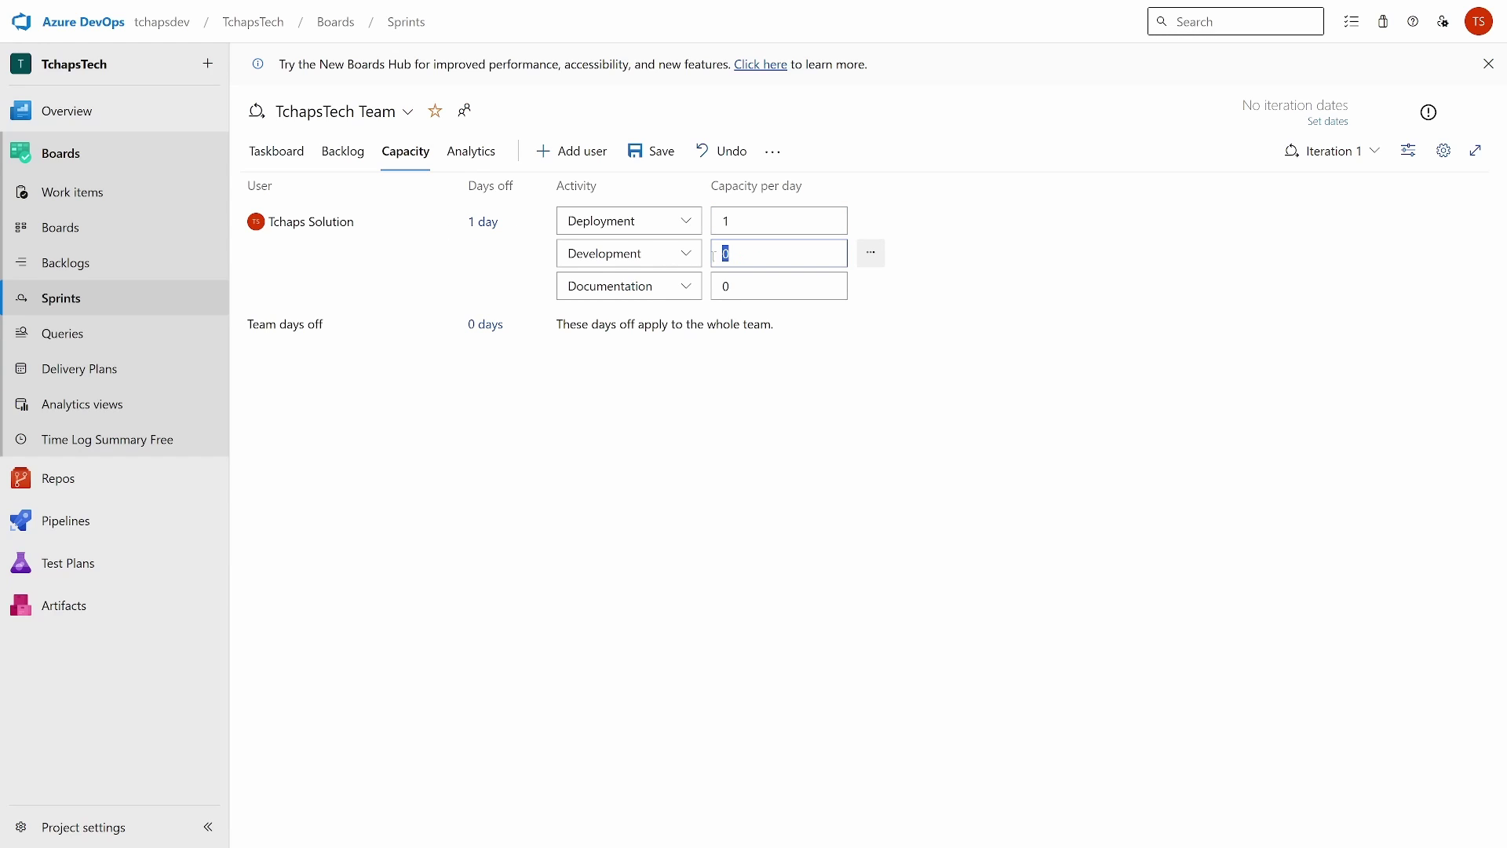
pyautogui.write('5')
pyautogui.click(720, 286)
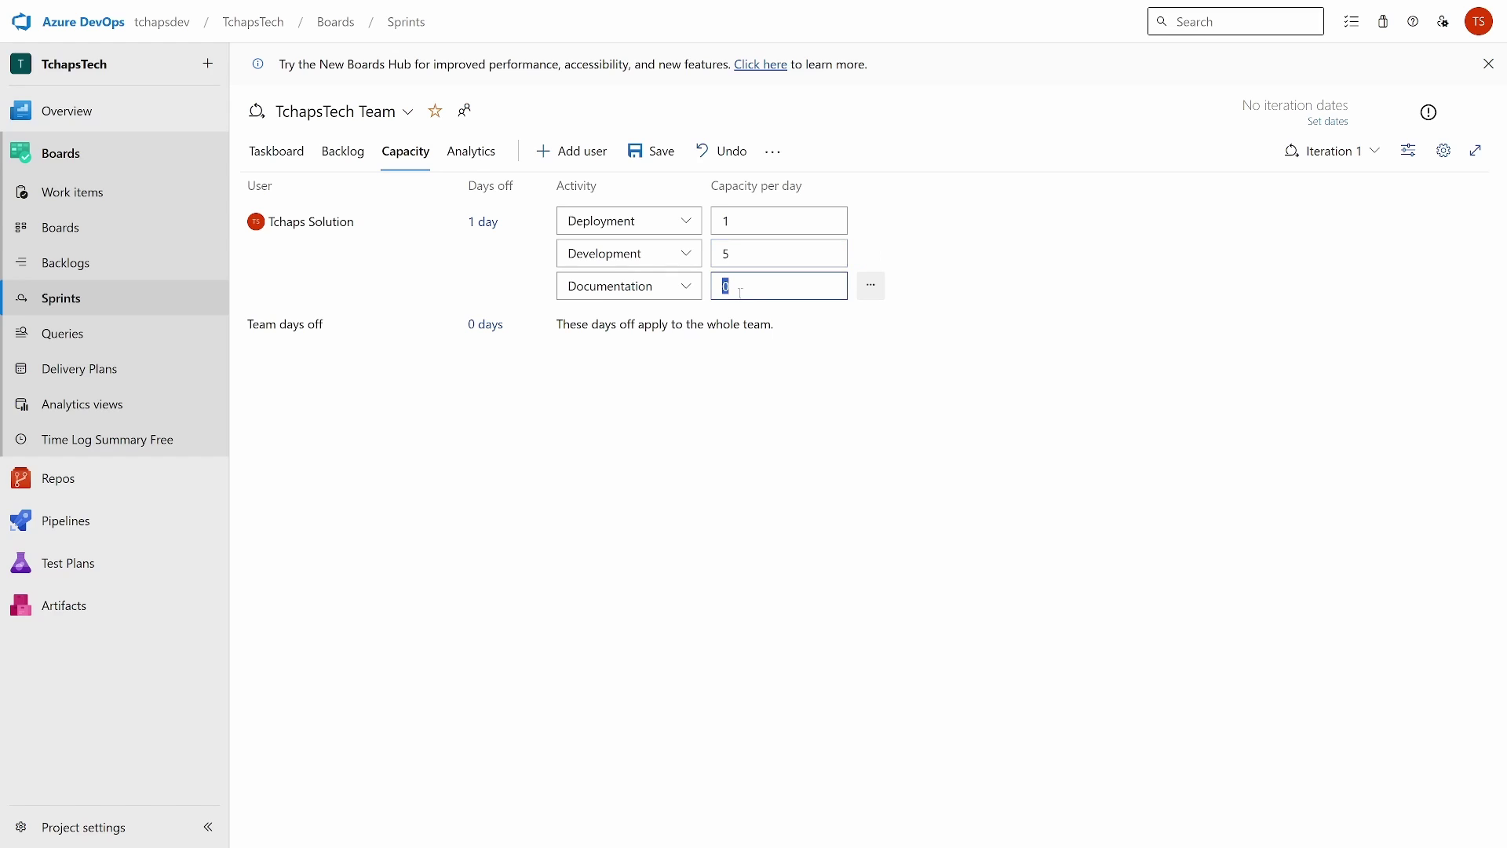
pyautogui.write('1')
pyautogui.click(915, 370)
pyautogui.click(660, 154)
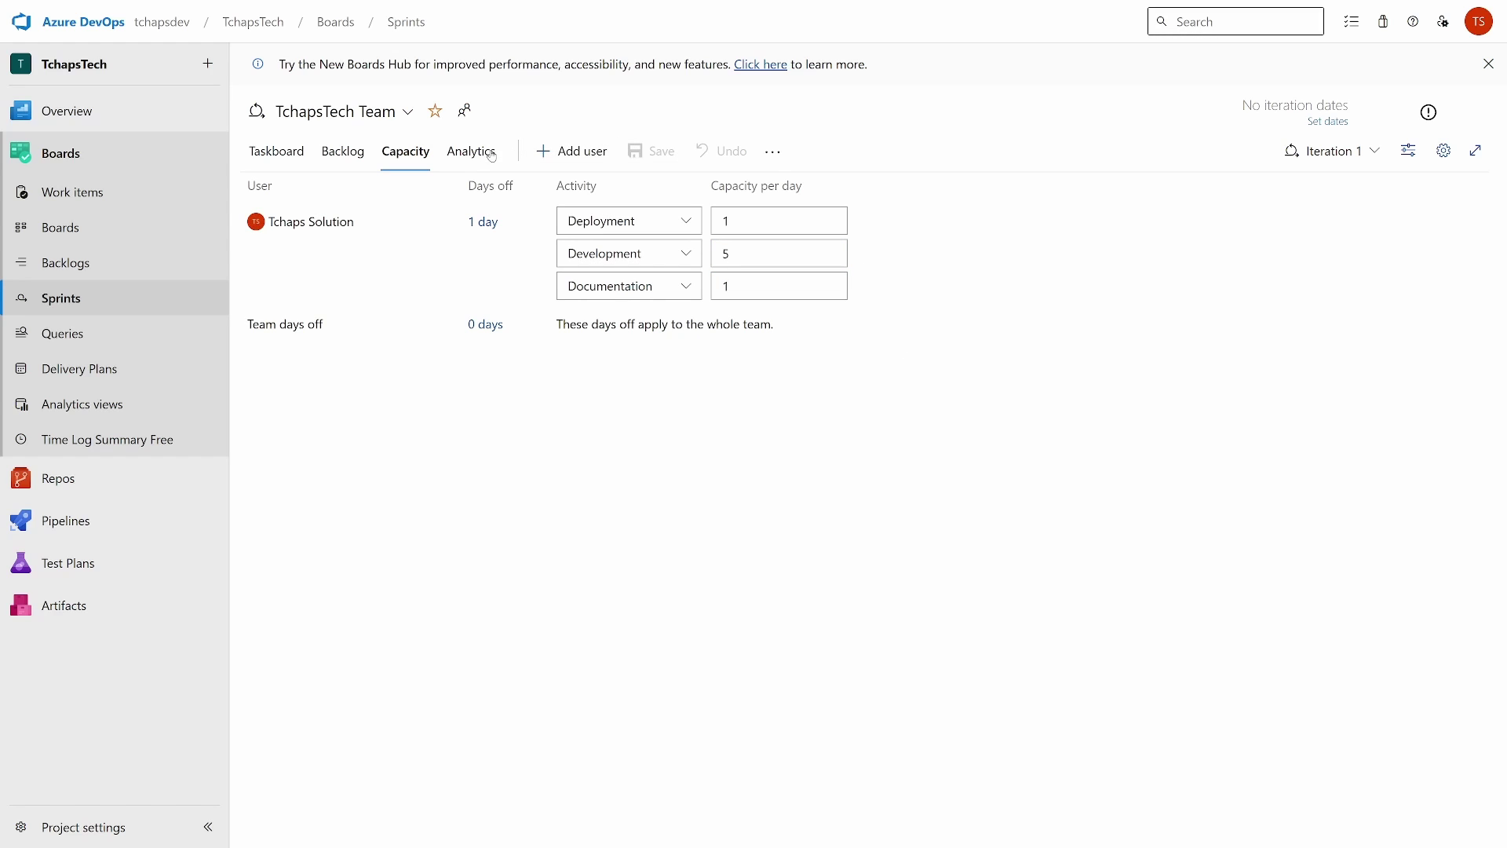
# Step: Set the activity of taskboard task "Creer un champs de table" to Development and save the task
pyautogui.click(352, 161)
pyautogui.click(276, 150)
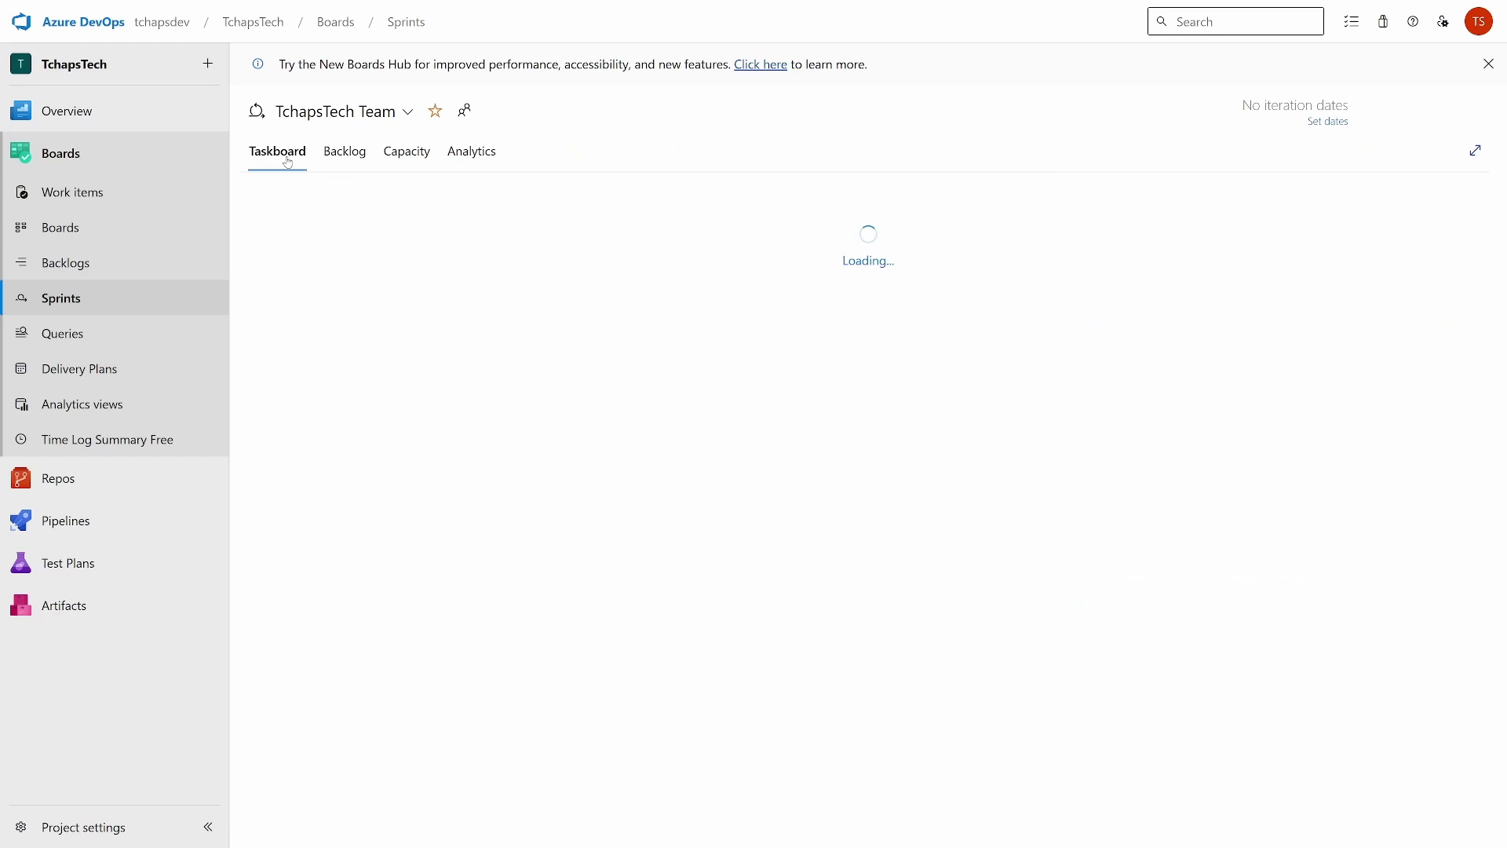
pyautogui.click(718, 227)
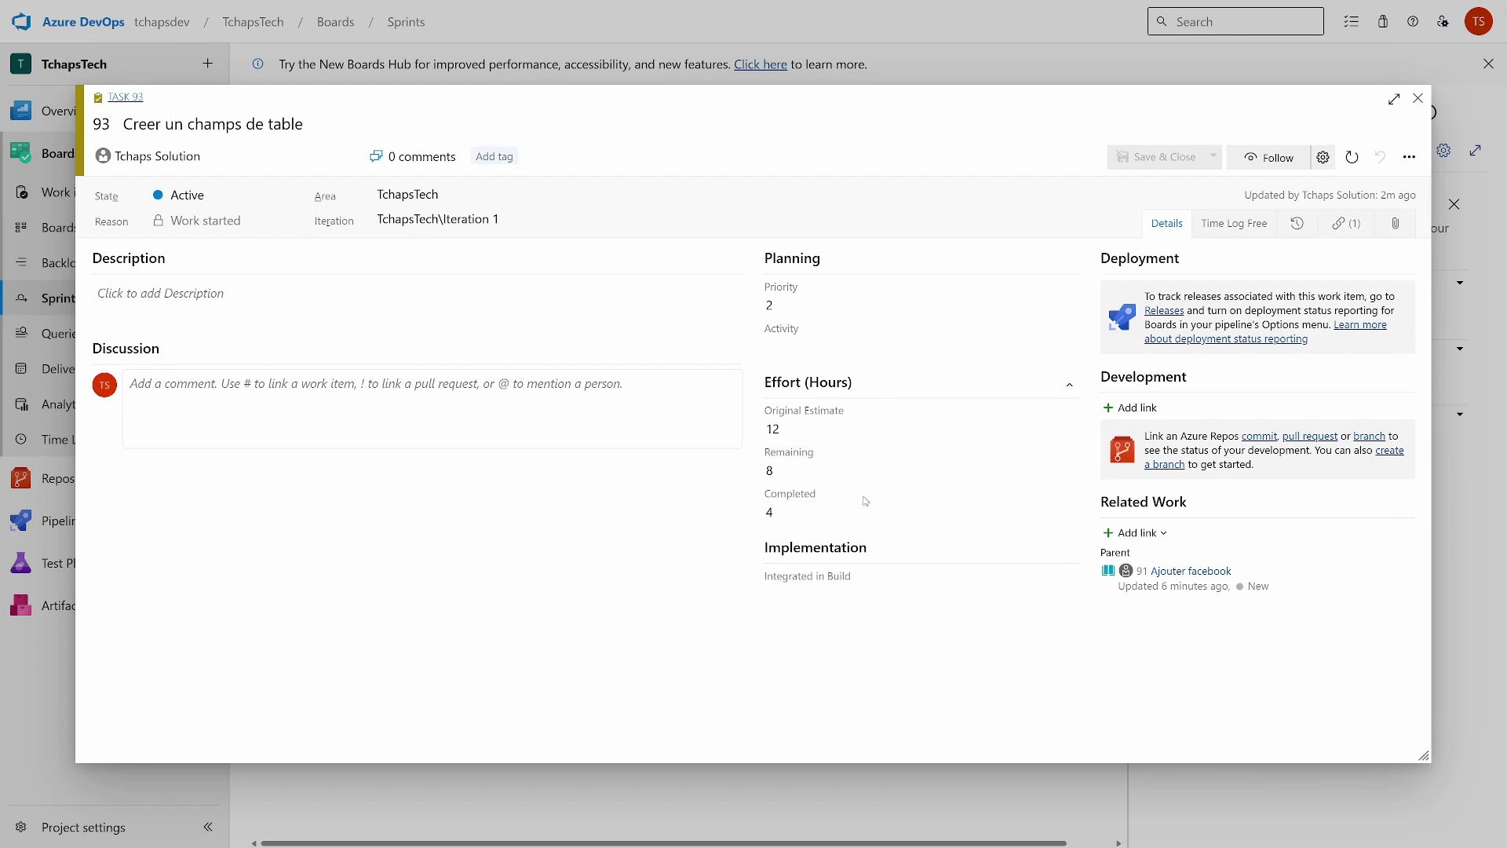
pyautogui.click(903, 587)
pyautogui.click(1147, 642)
pyautogui.click(1066, 348)
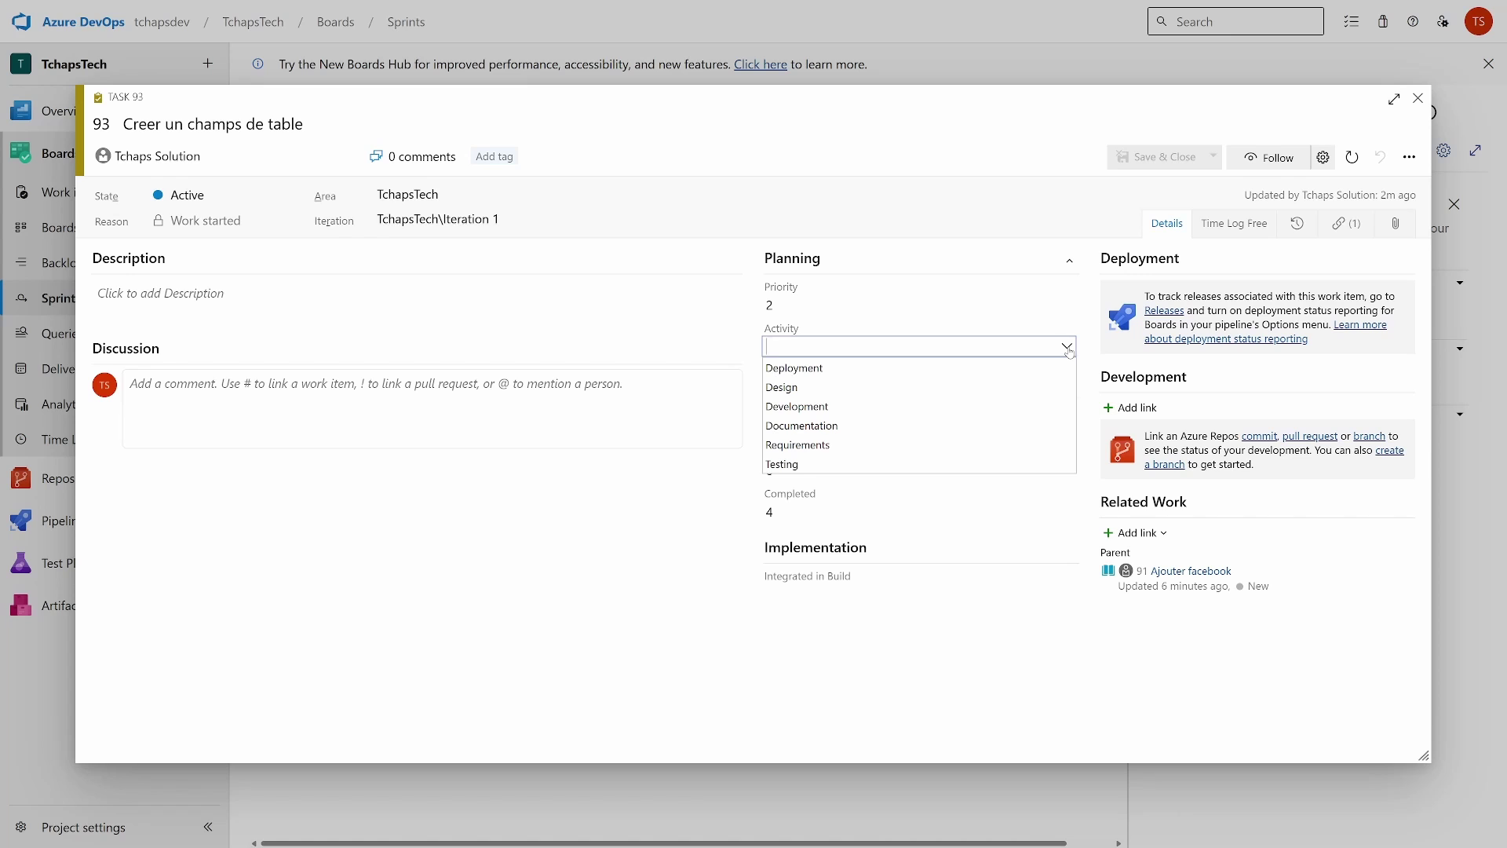
pyautogui.click(800, 407)
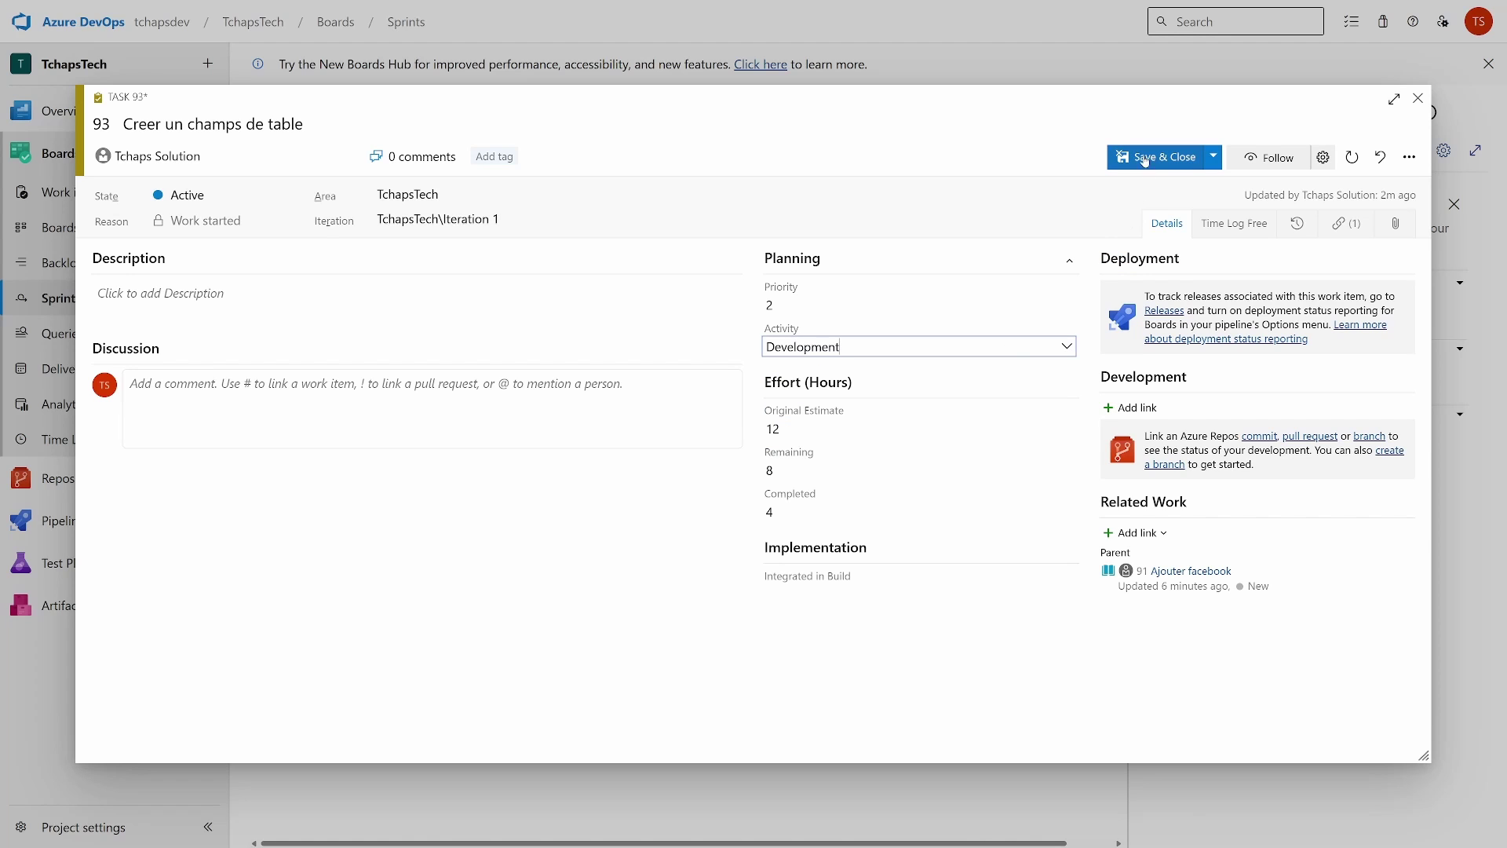
pyautogui.click(1145, 155)
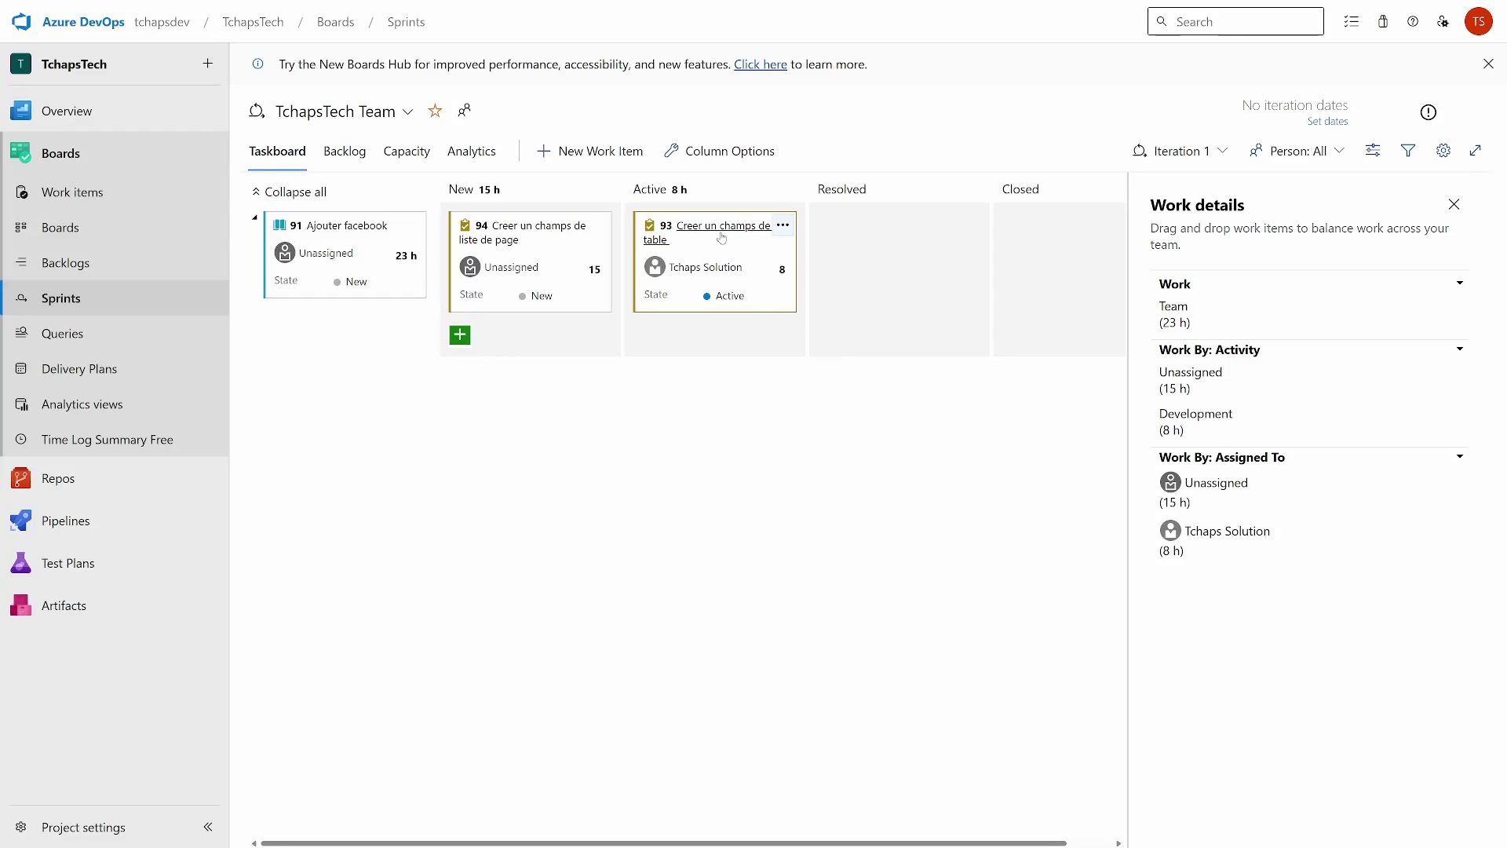
# Step: Set the activity of task "Creer un champs de liste de page" to Development and save the task
pyautogui.click(511, 226)
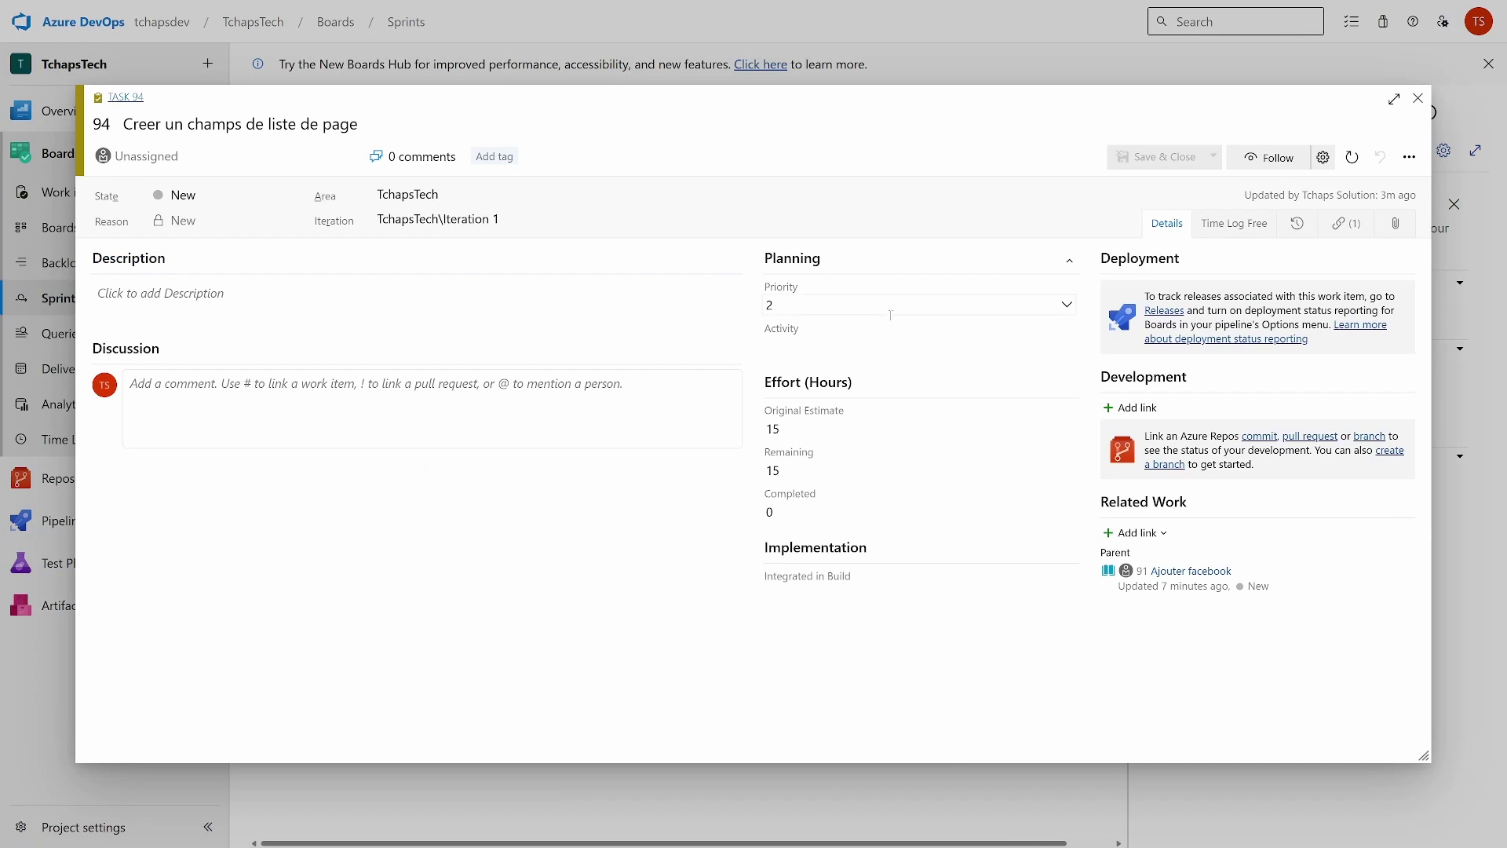
pyautogui.click(1066, 346)
pyautogui.click(1063, 407)
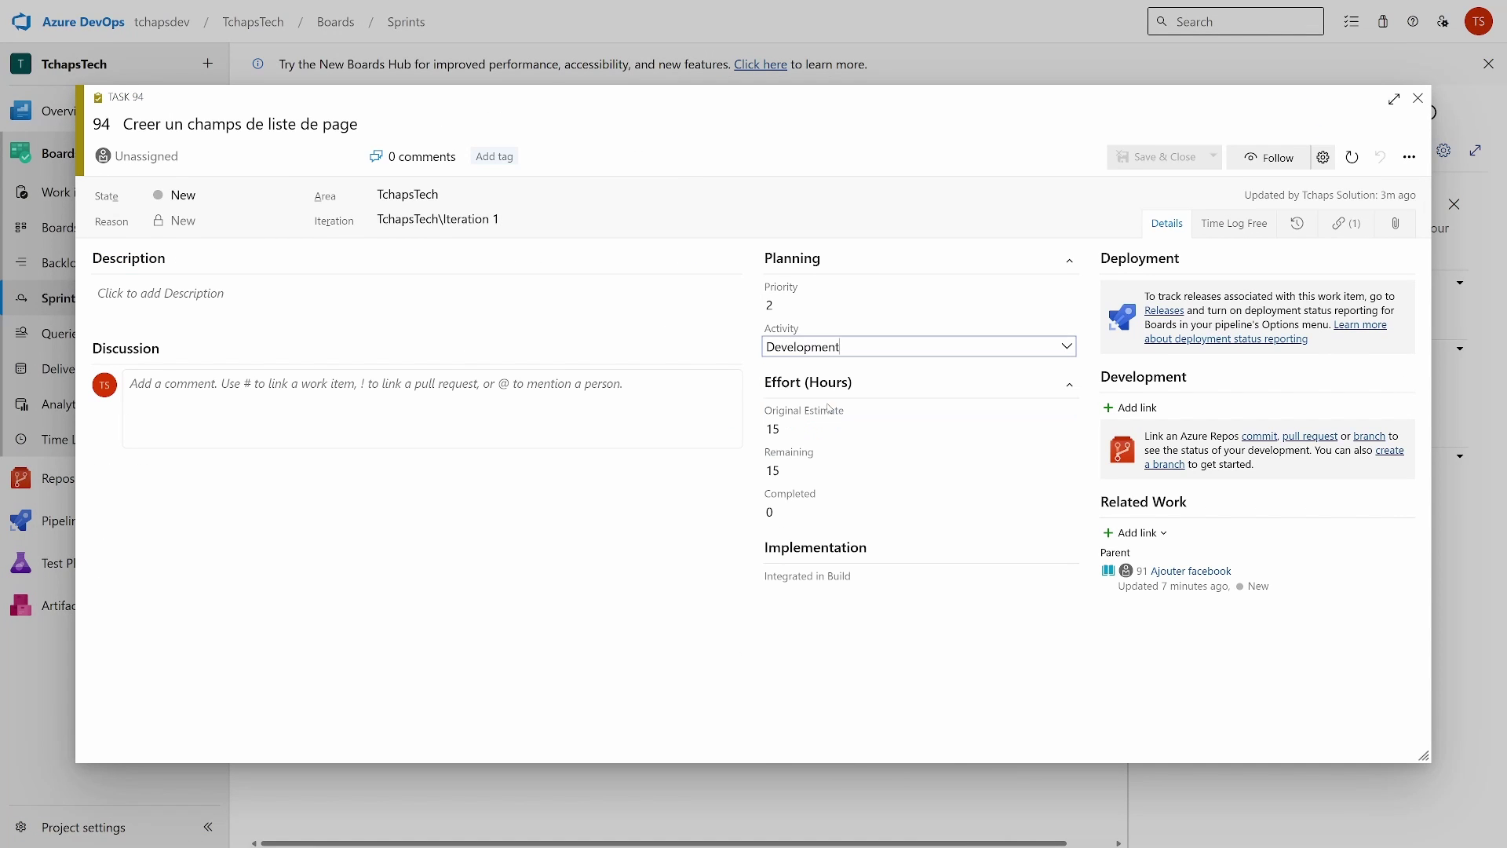
pyautogui.click(1163, 158)
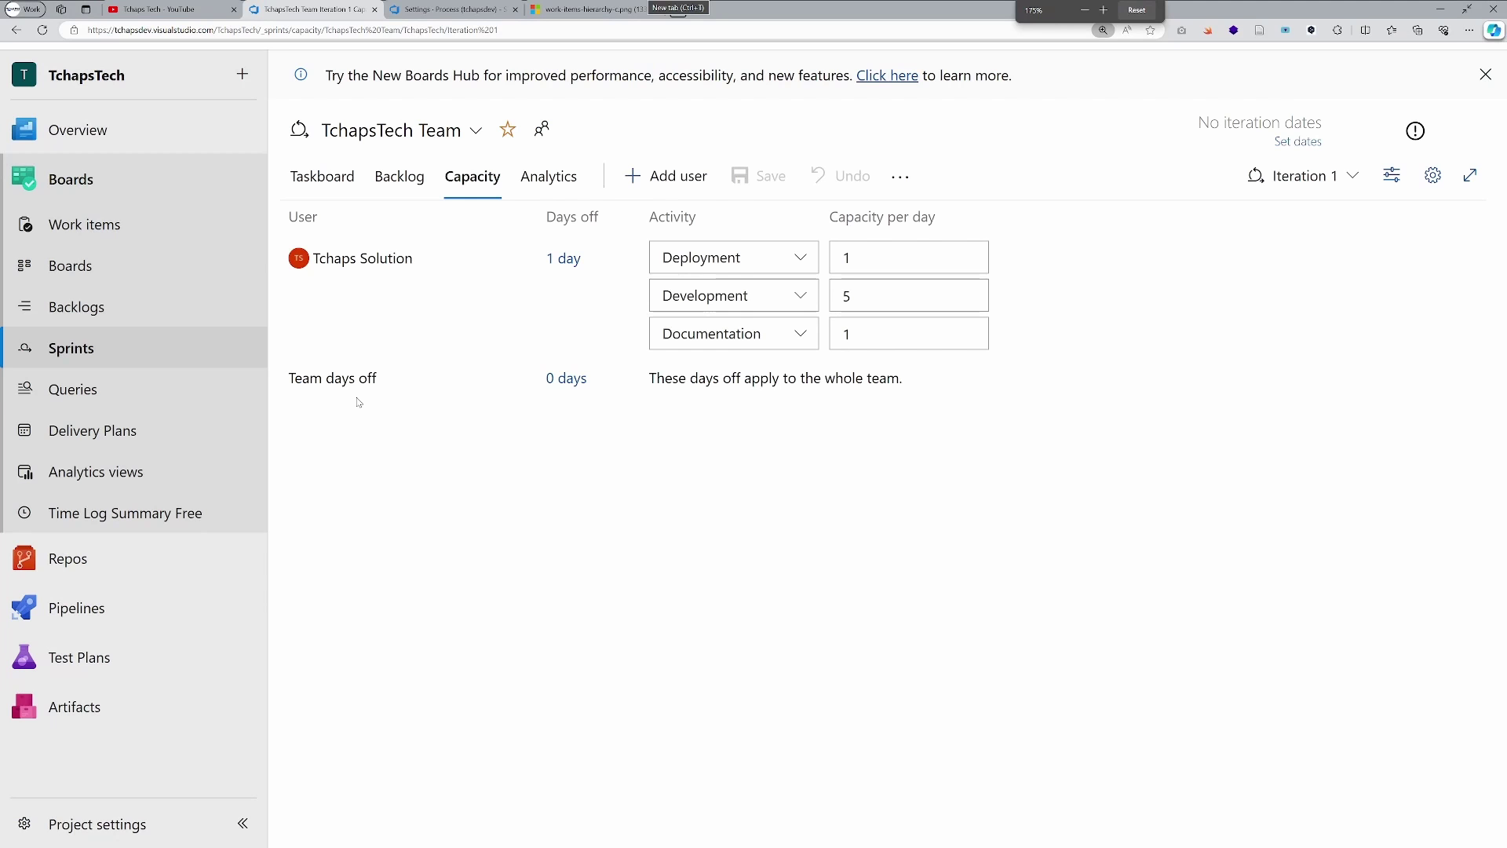
# Step: Show the work details beside the Iteration 1 capacity plan and examine the hours by team, activity and assignee
pyautogui.hotkey('ctrl', '+')
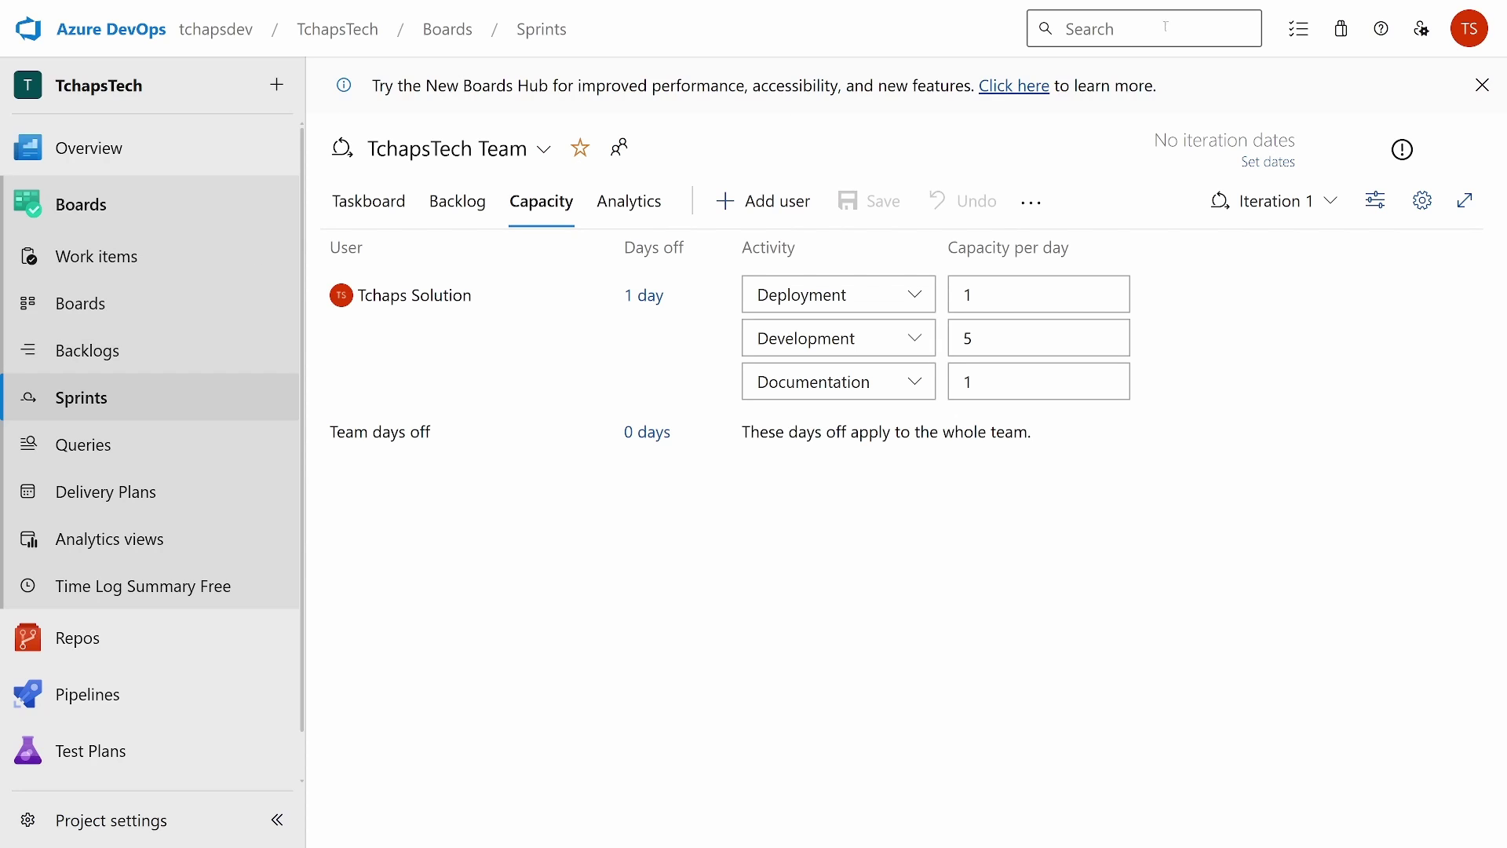
pyautogui.click(1374, 200)
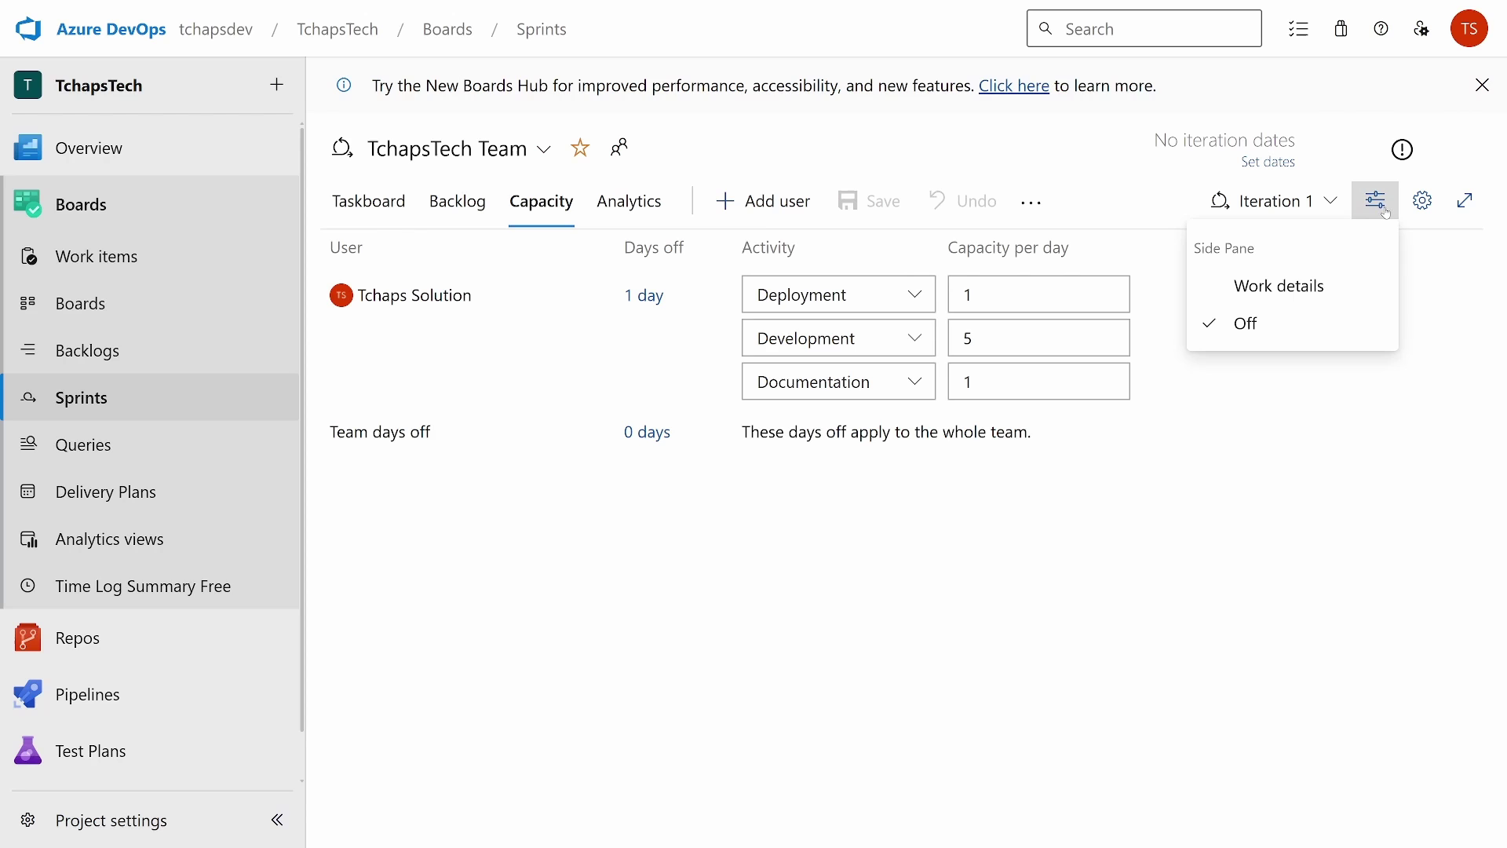
pyautogui.click(1302, 286)
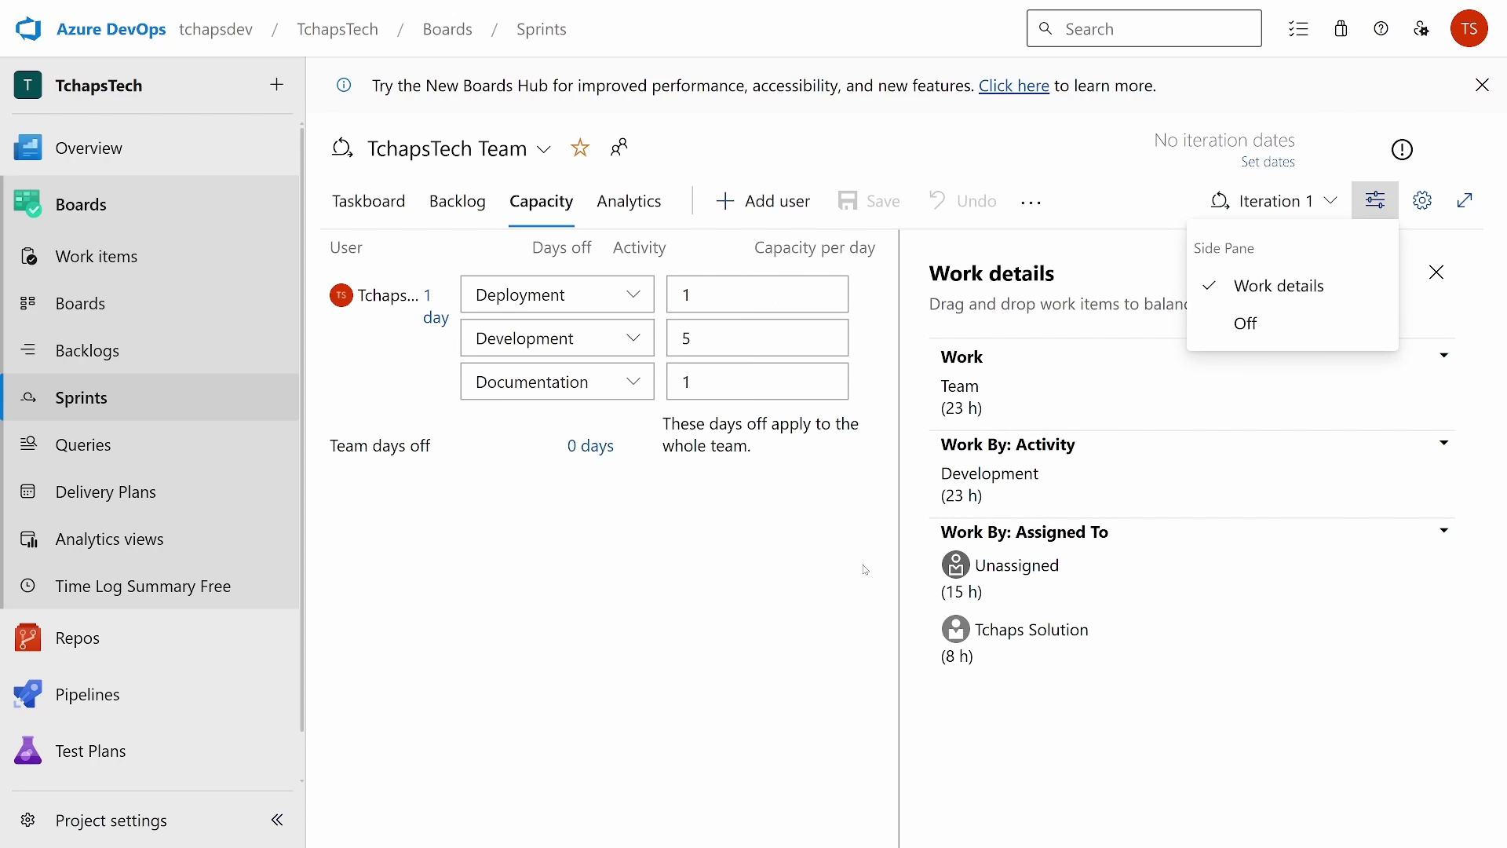
pyautogui.press('Escape')
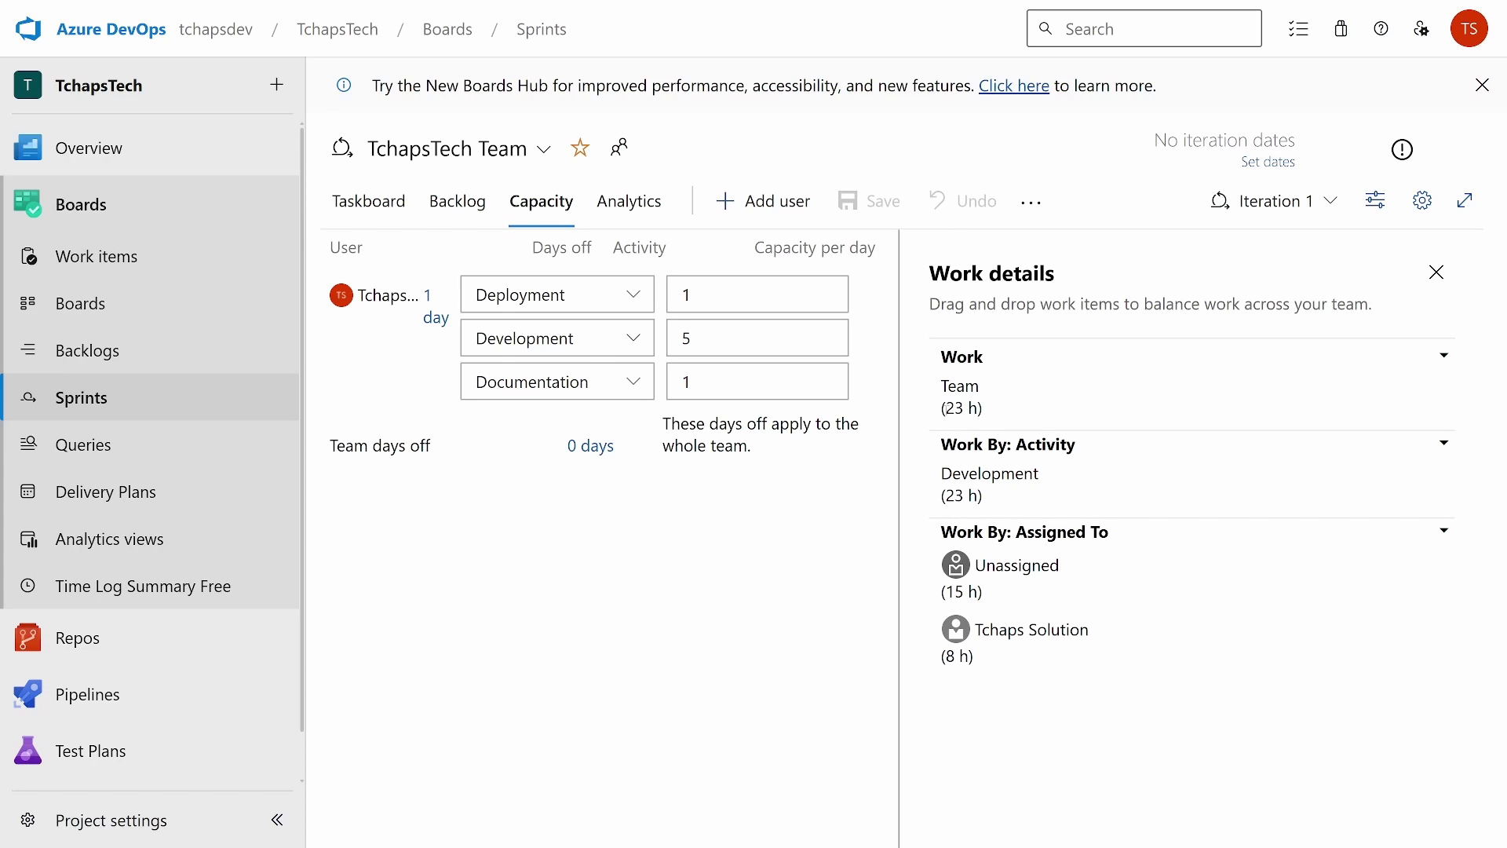
pyautogui.moveTo(946, 409); pyautogui.dragTo(985, 409)
pyautogui.click(1010, 491)
pyautogui.moveTo(964, 656); pyautogui.dragTo(946, 656)
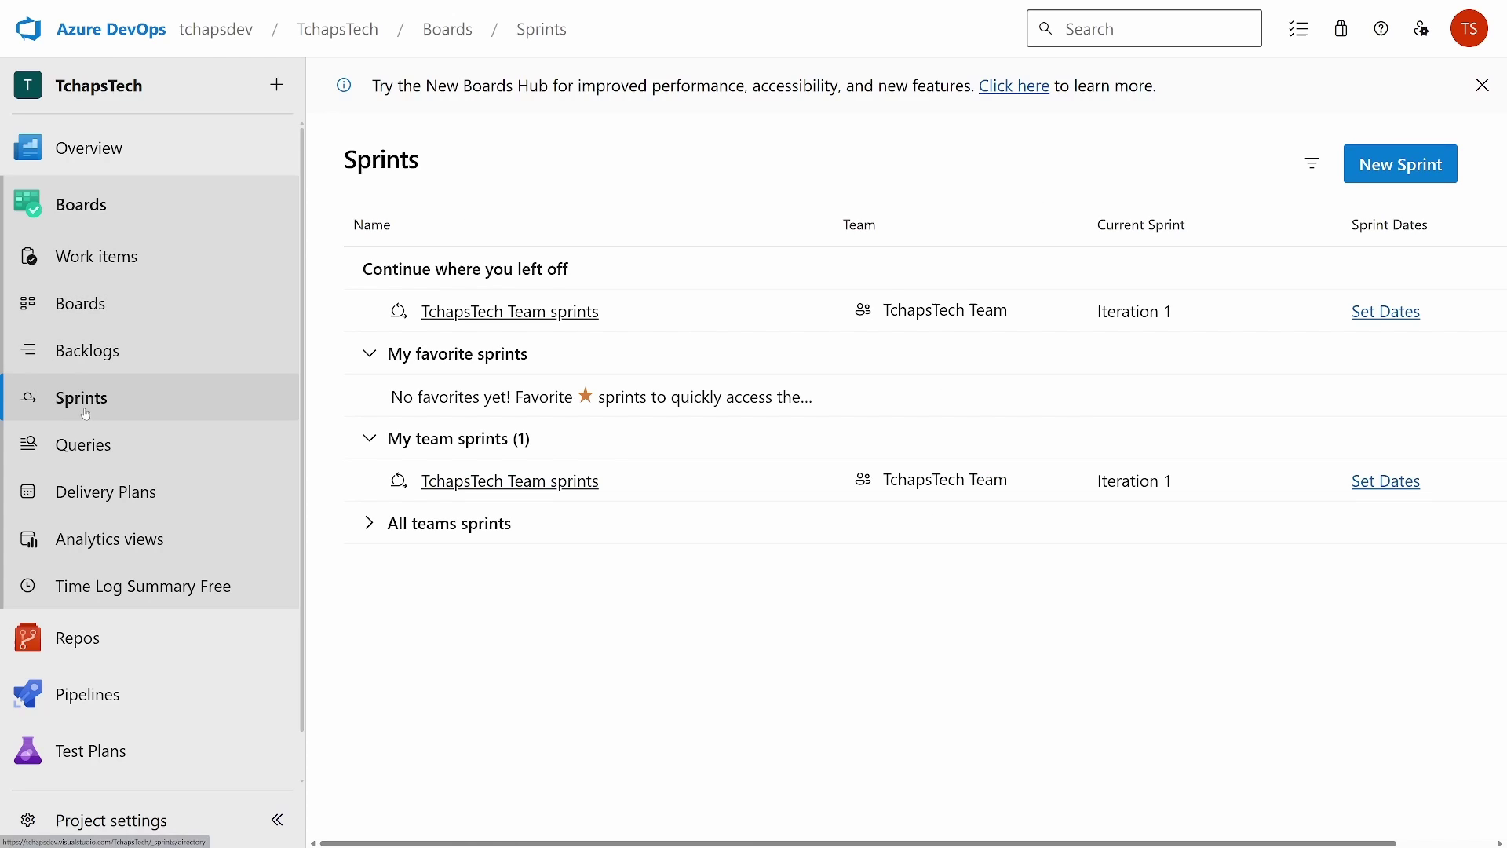
# Step: Set Iteration 1's sprint dates from 4/8/2024 to 4/19/2024 and save the sprint
pyautogui.click(85, 408)
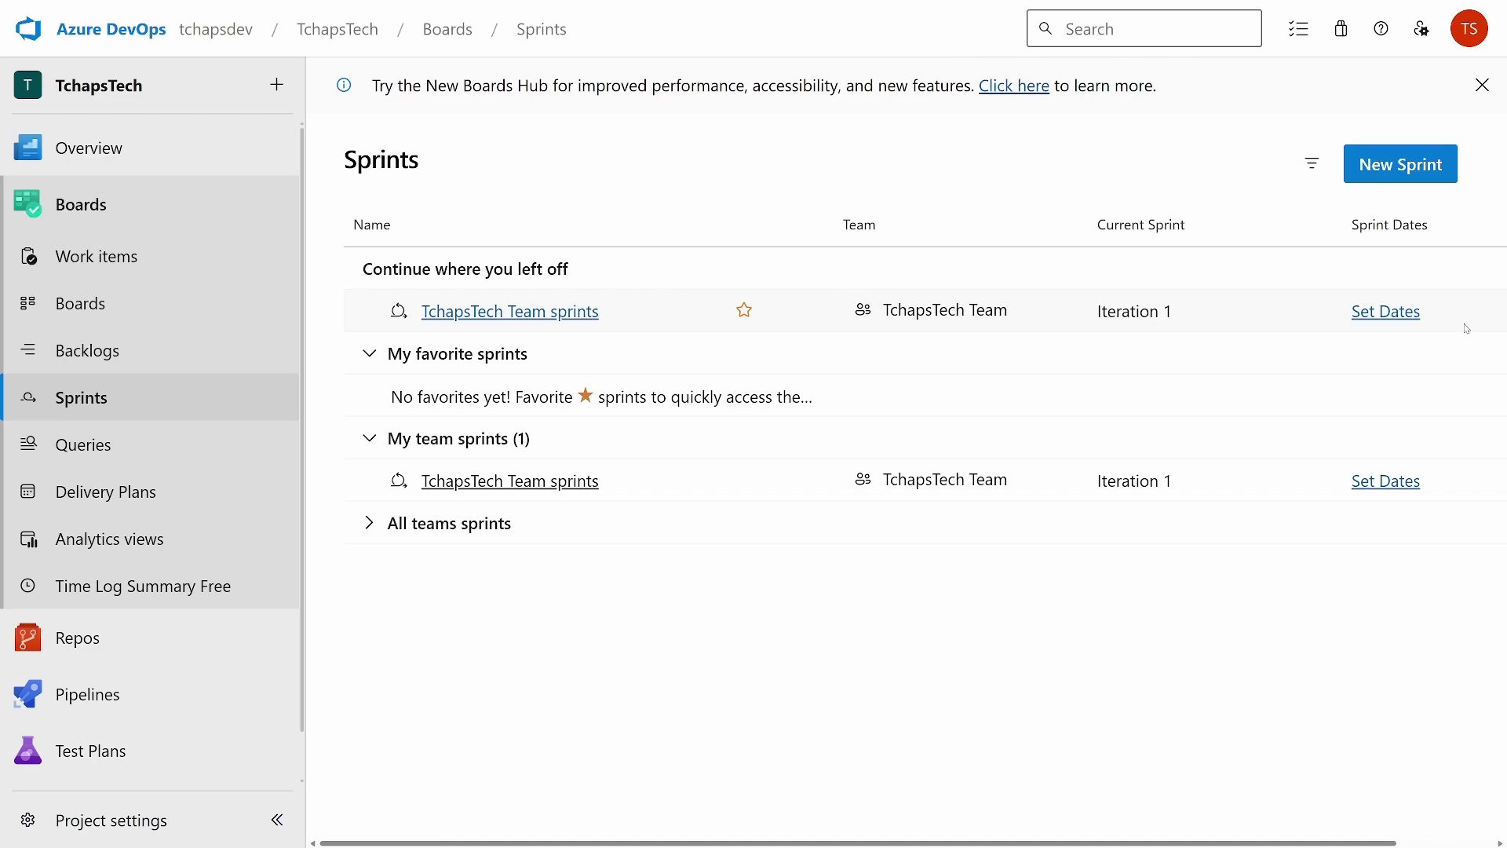
pyautogui.click(1379, 315)
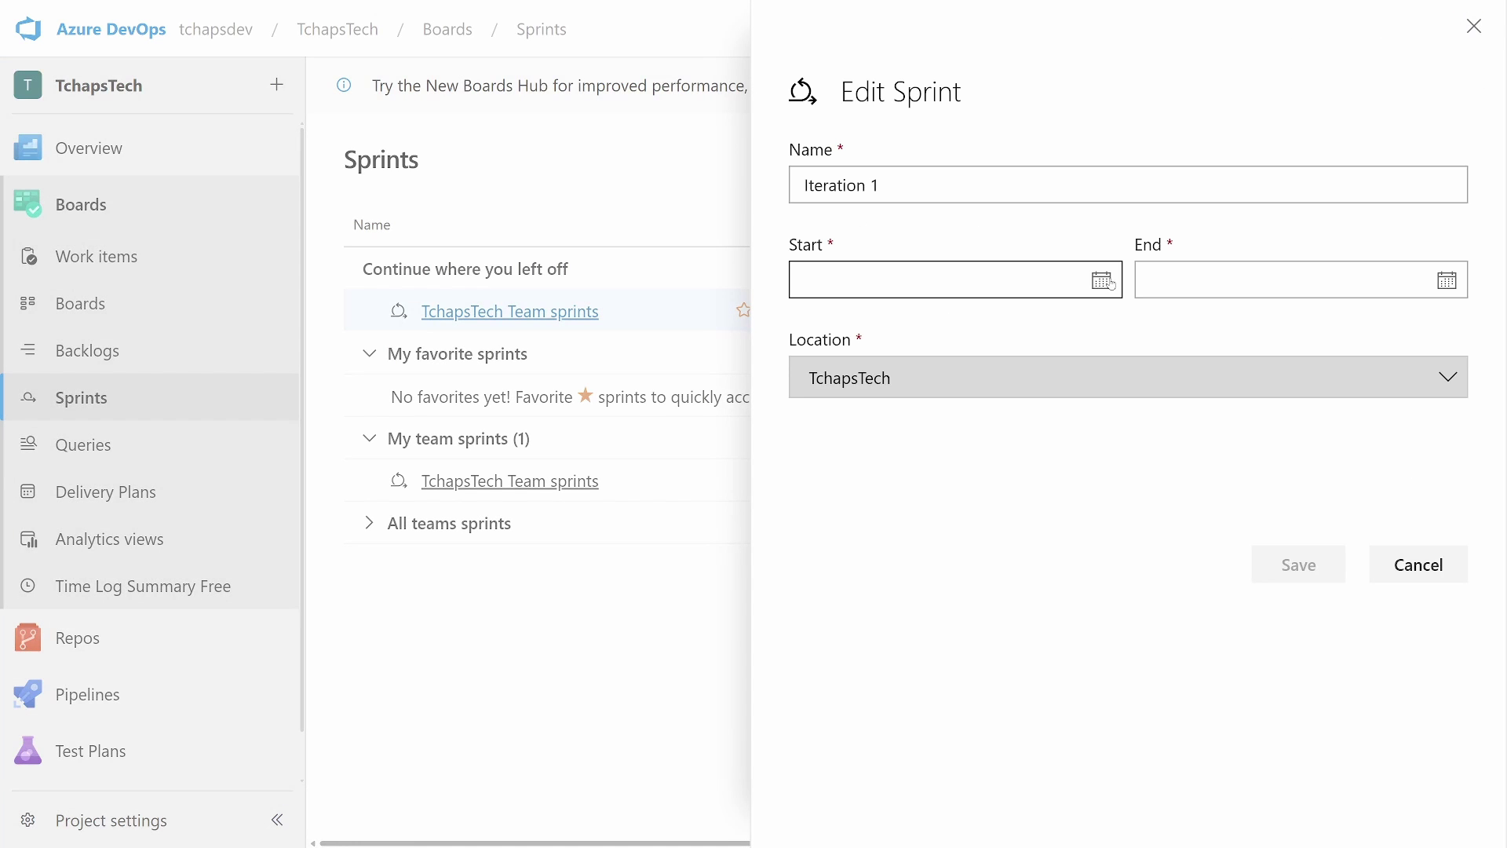
pyautogui.click(1111, 284)
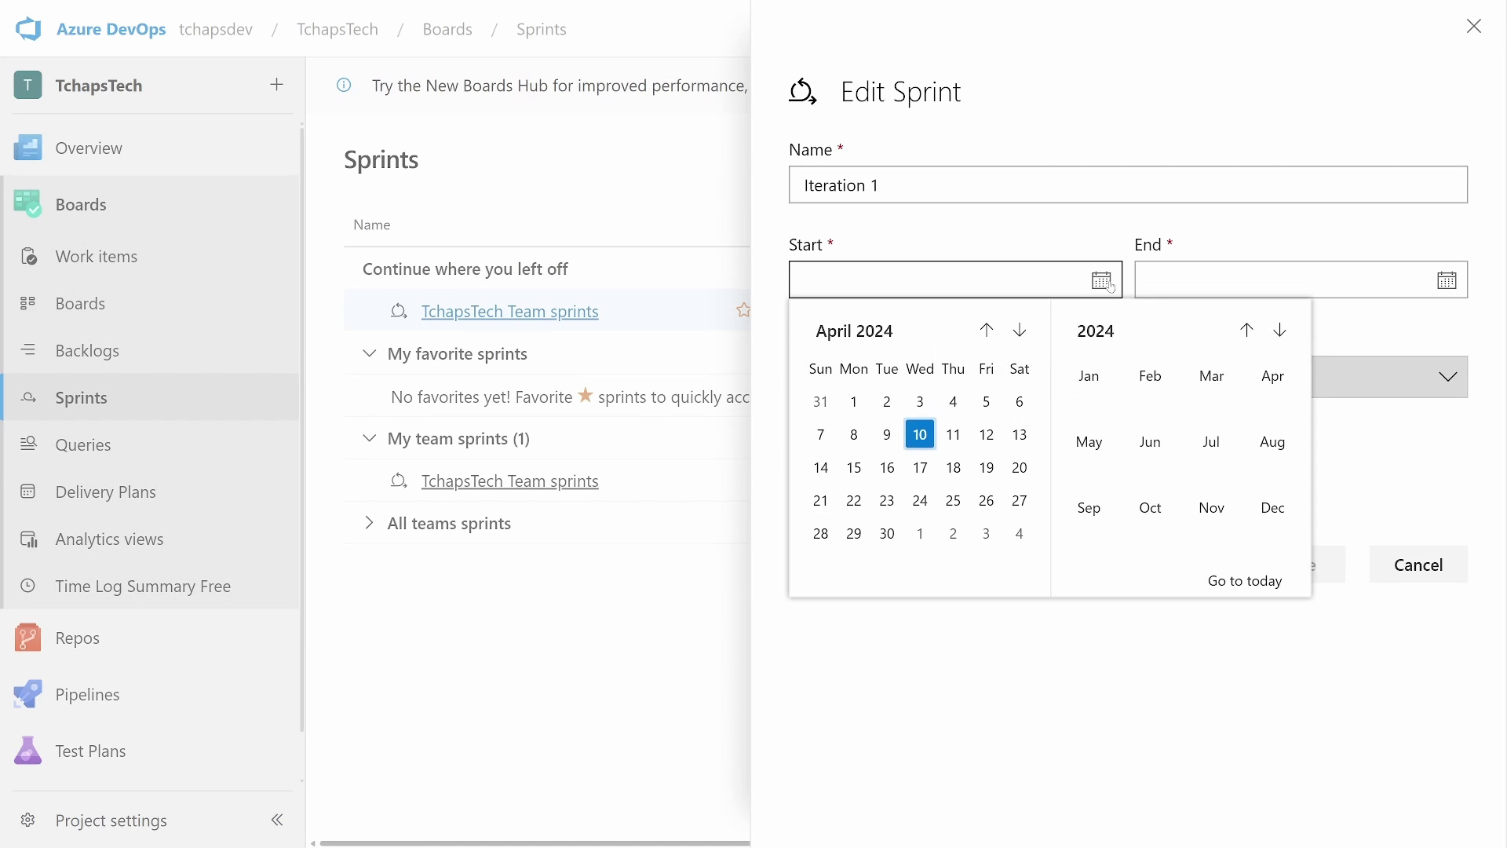
pyautogui.click(856, 434)
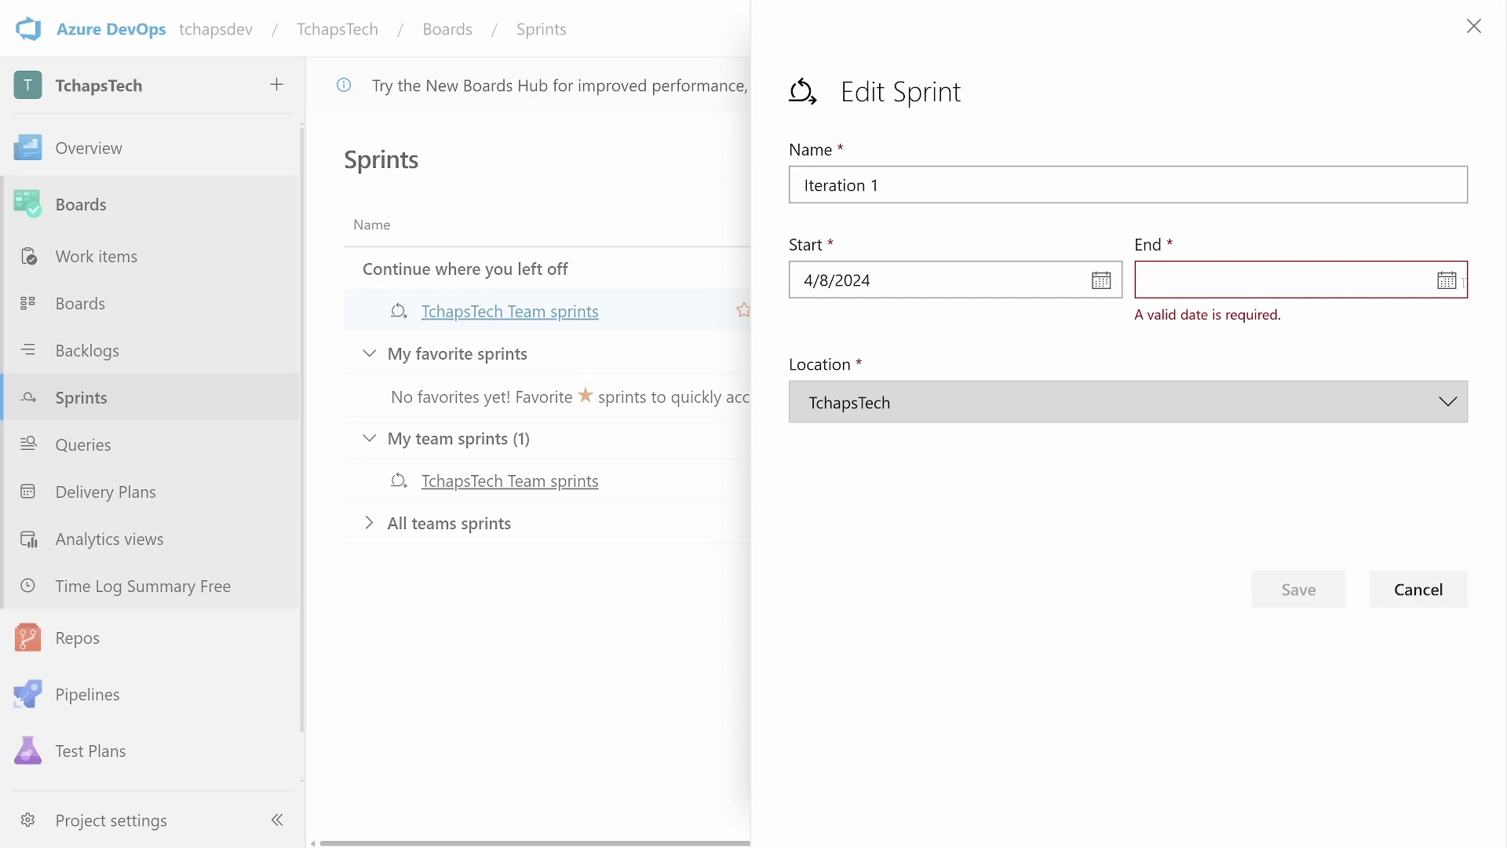
pyautogui.click(1452, 287)
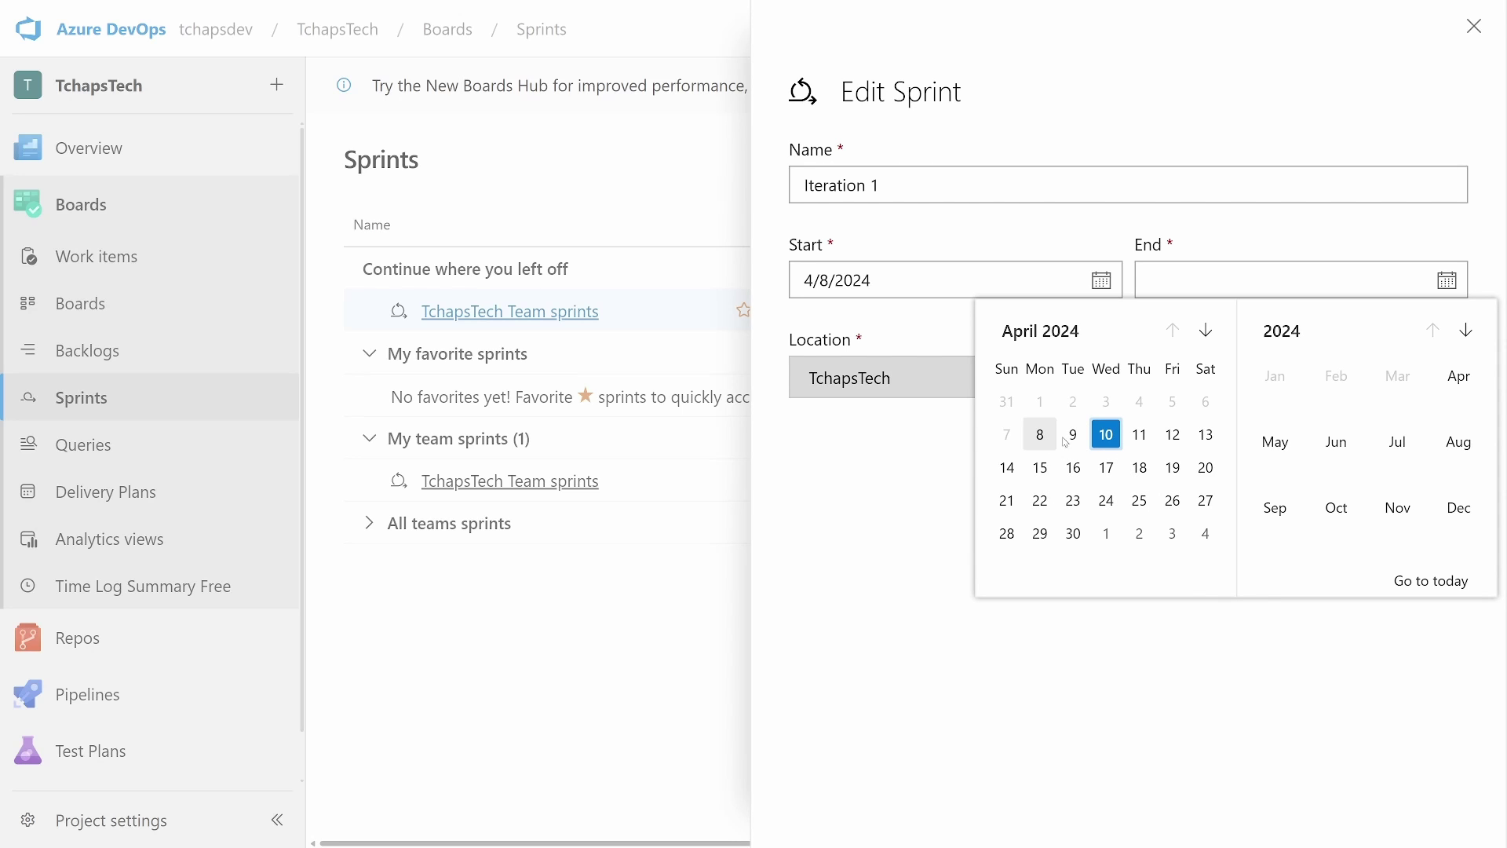
pyautogui.click(1173, 468)
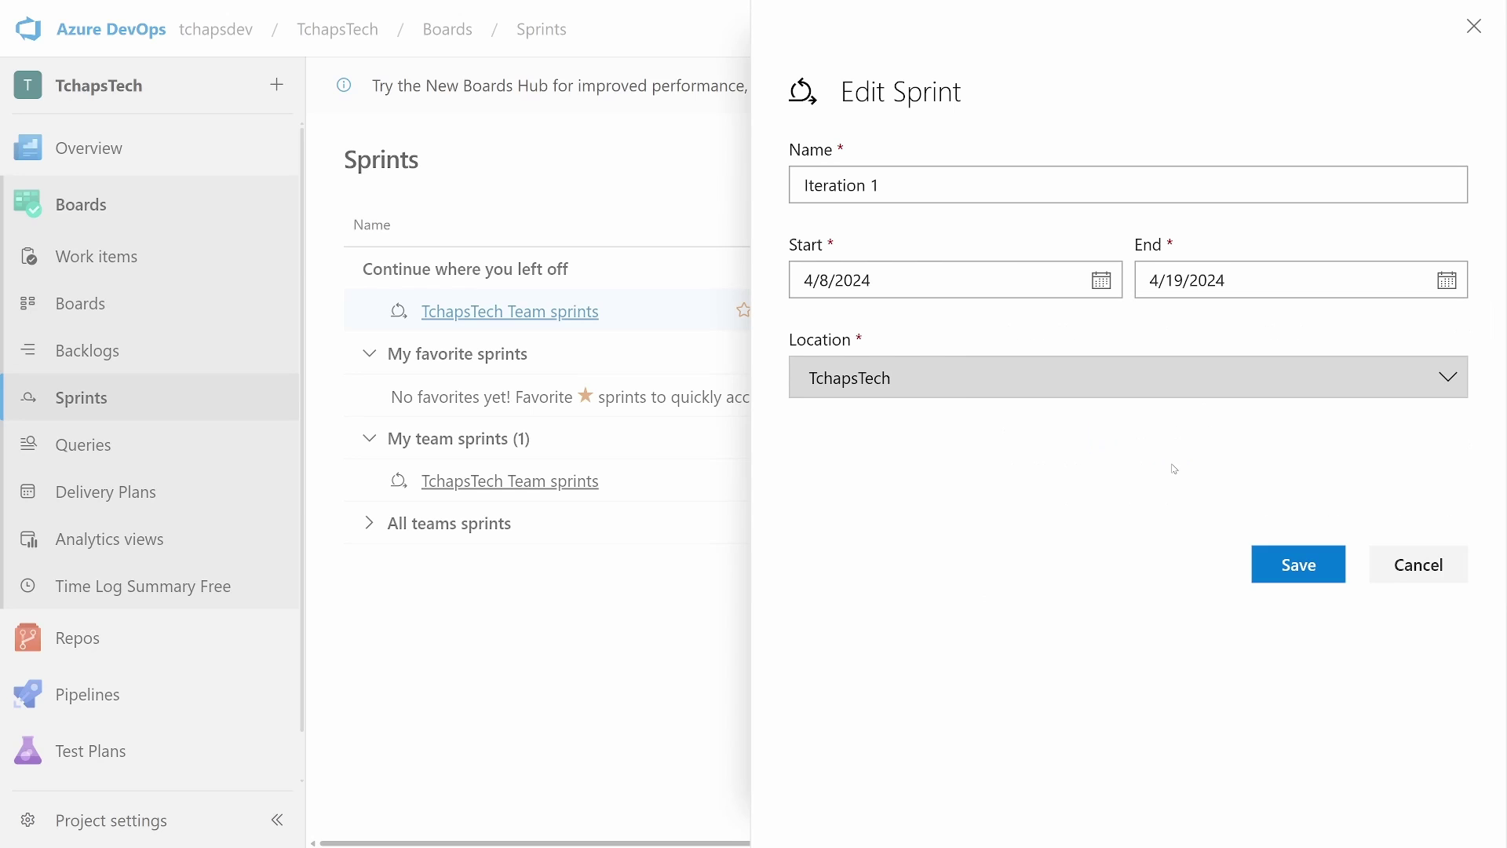
pyautogui.click(1301, 567)
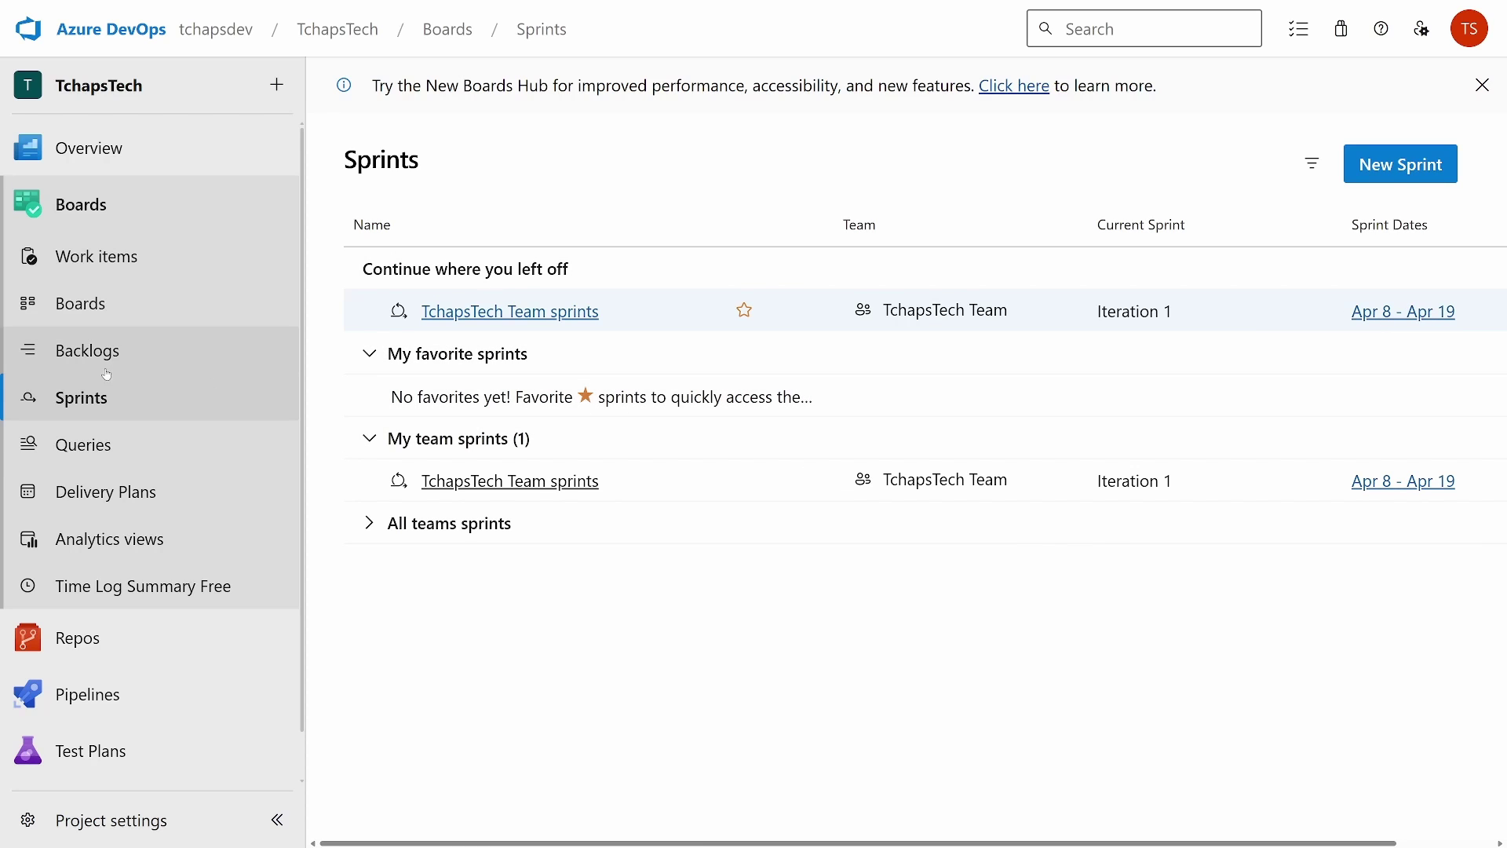
# Step: Open the TchapsTech Team sprint analytics and examine the Iteration 1 burndown trend, including remaining work, remaining capacity, ideal trend and average burndown
pyautogui.click(121, 312)
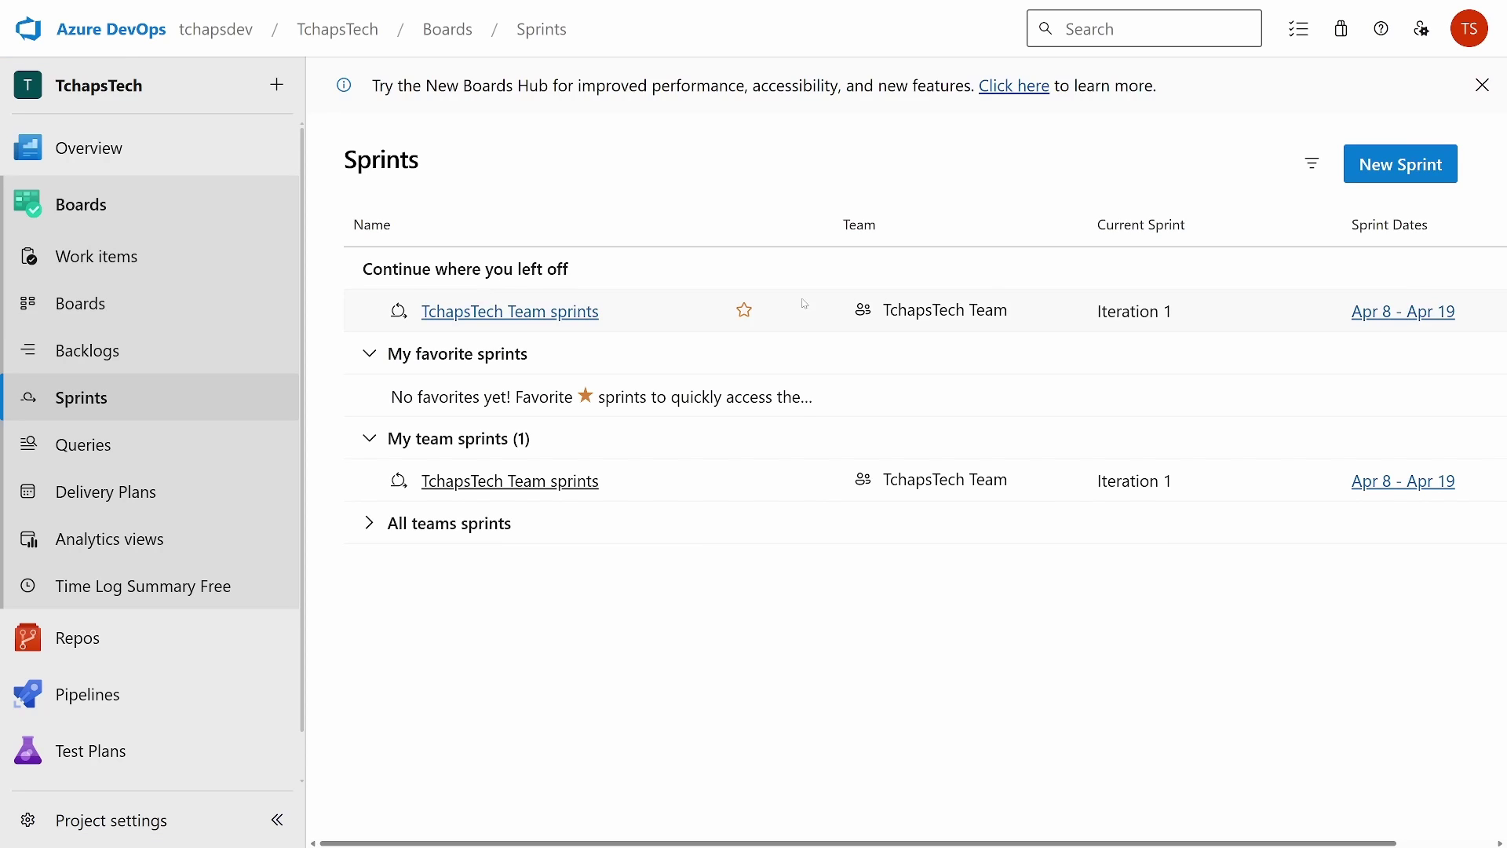
pyautogui.click(116, 405)
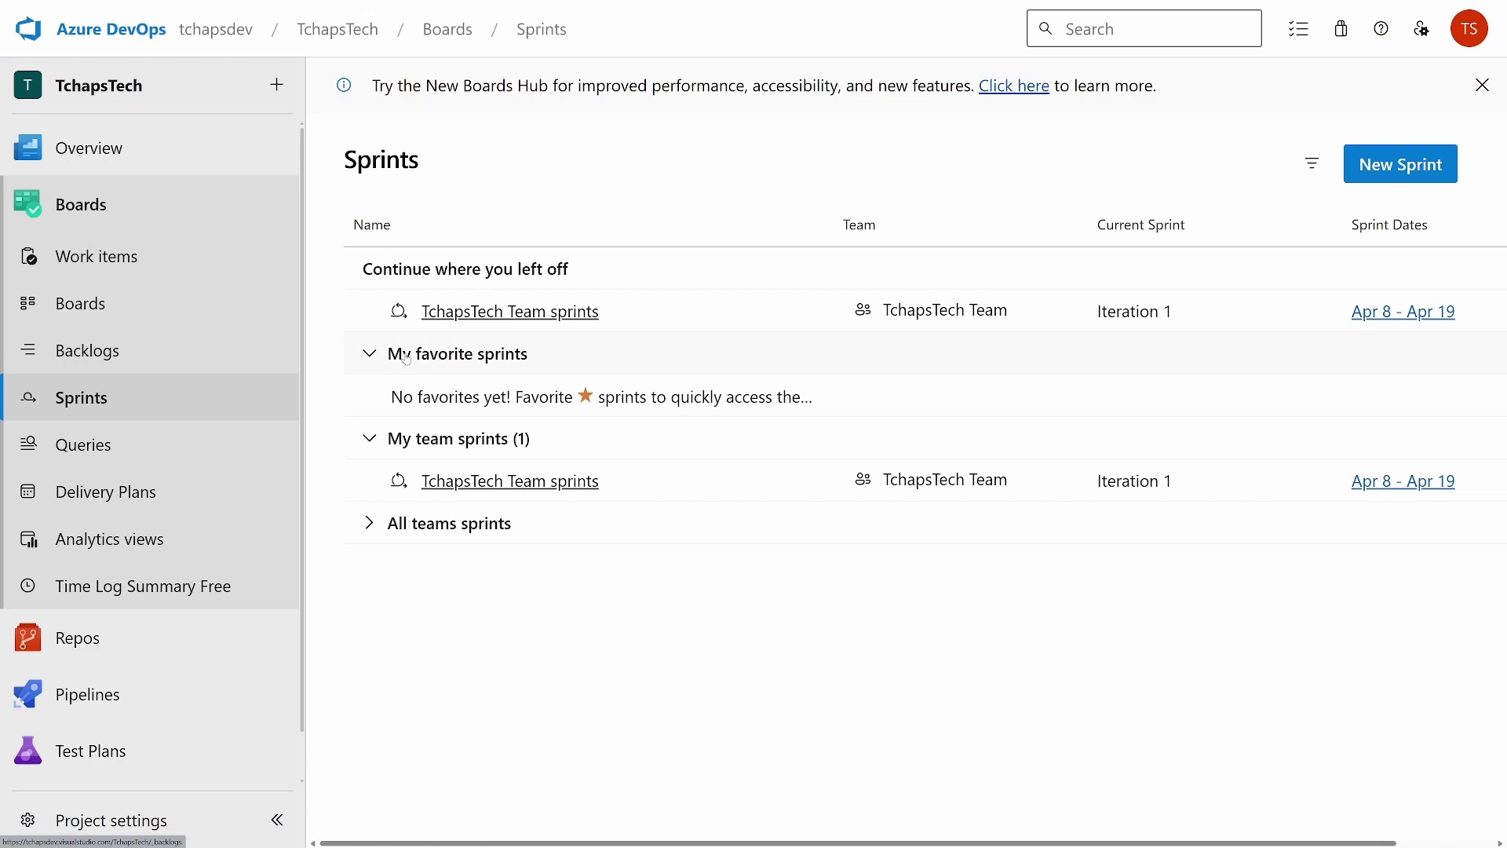
pyautogui.click(514, 316)
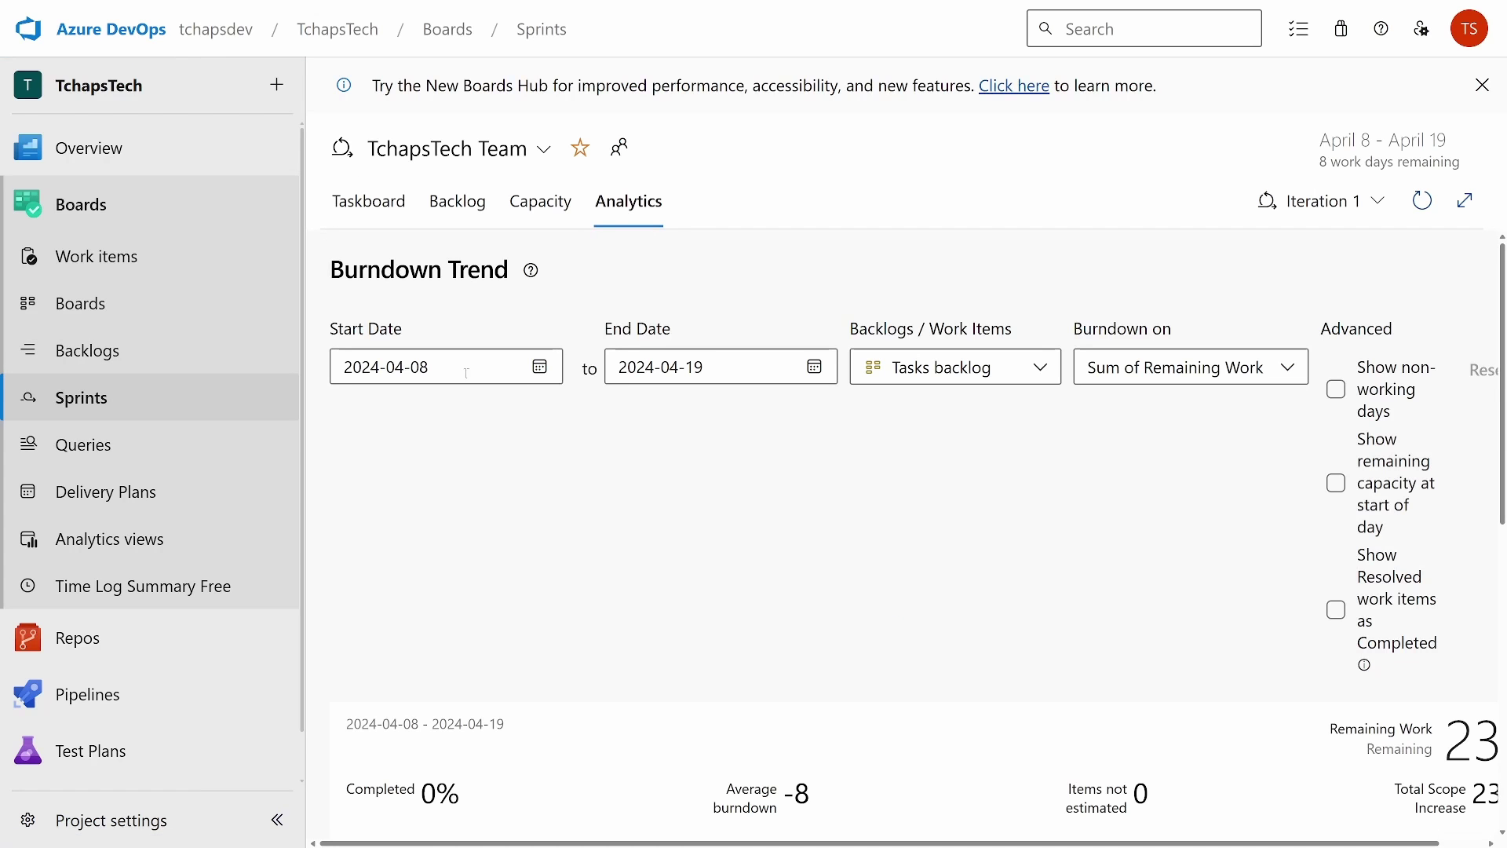
pyautogui.scroll(-8, 660, 462)
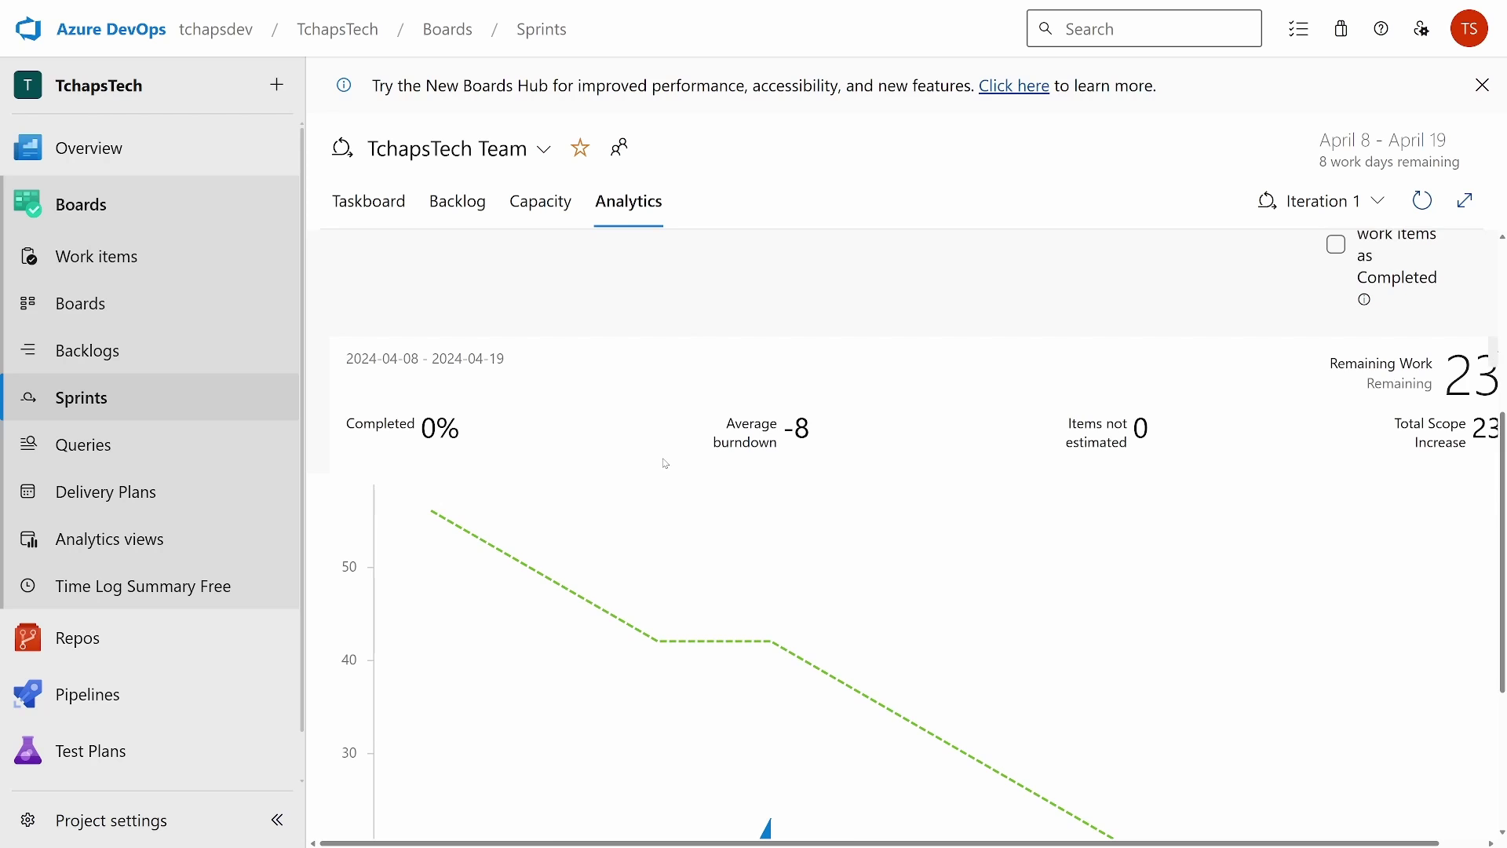
pyautogui.moveTo(669, 442)
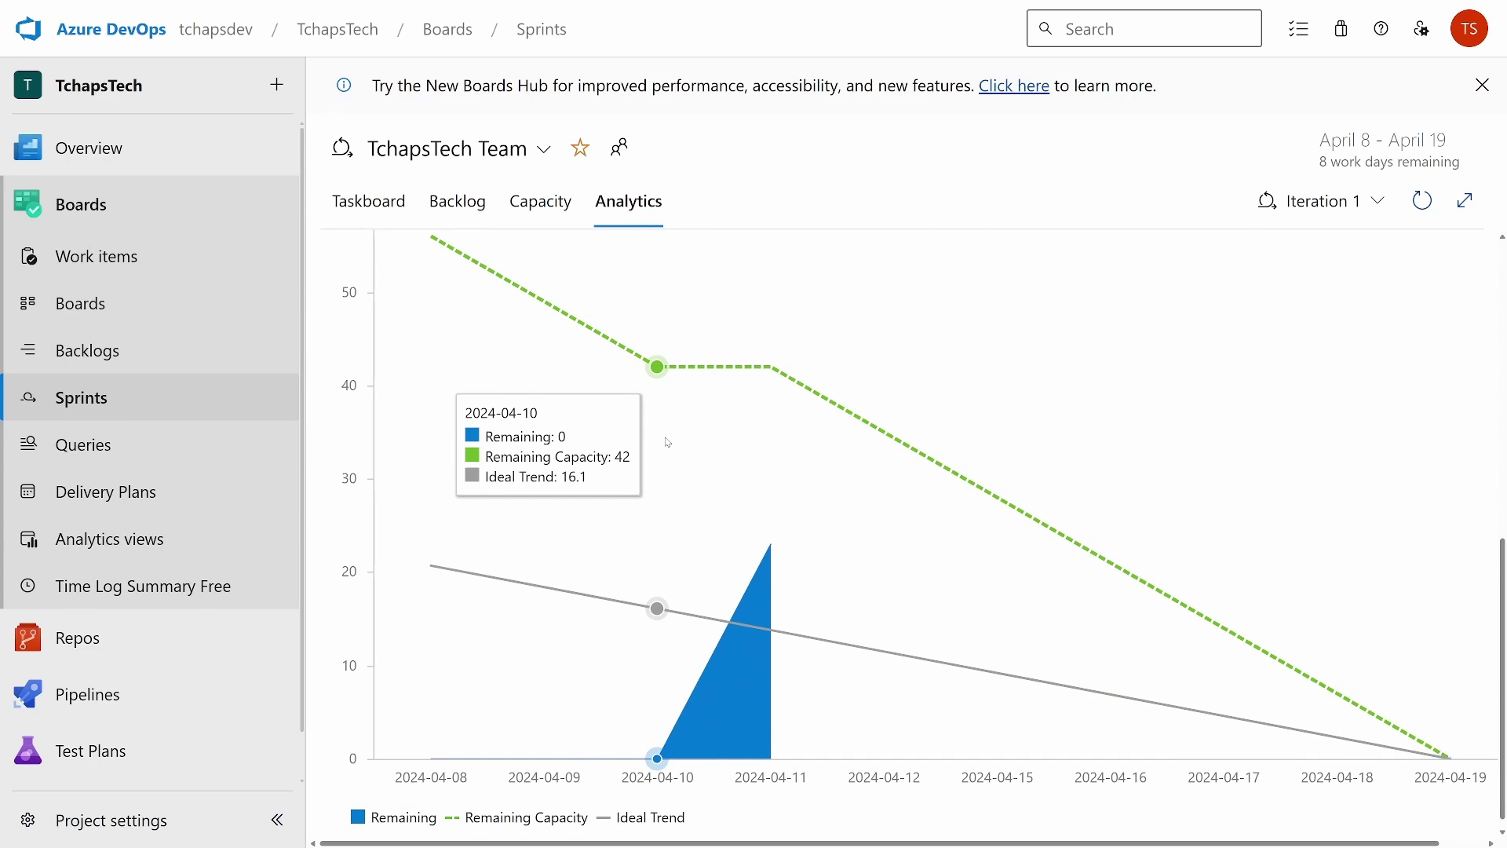
pyautogui.hotkey('ctrl', '-')
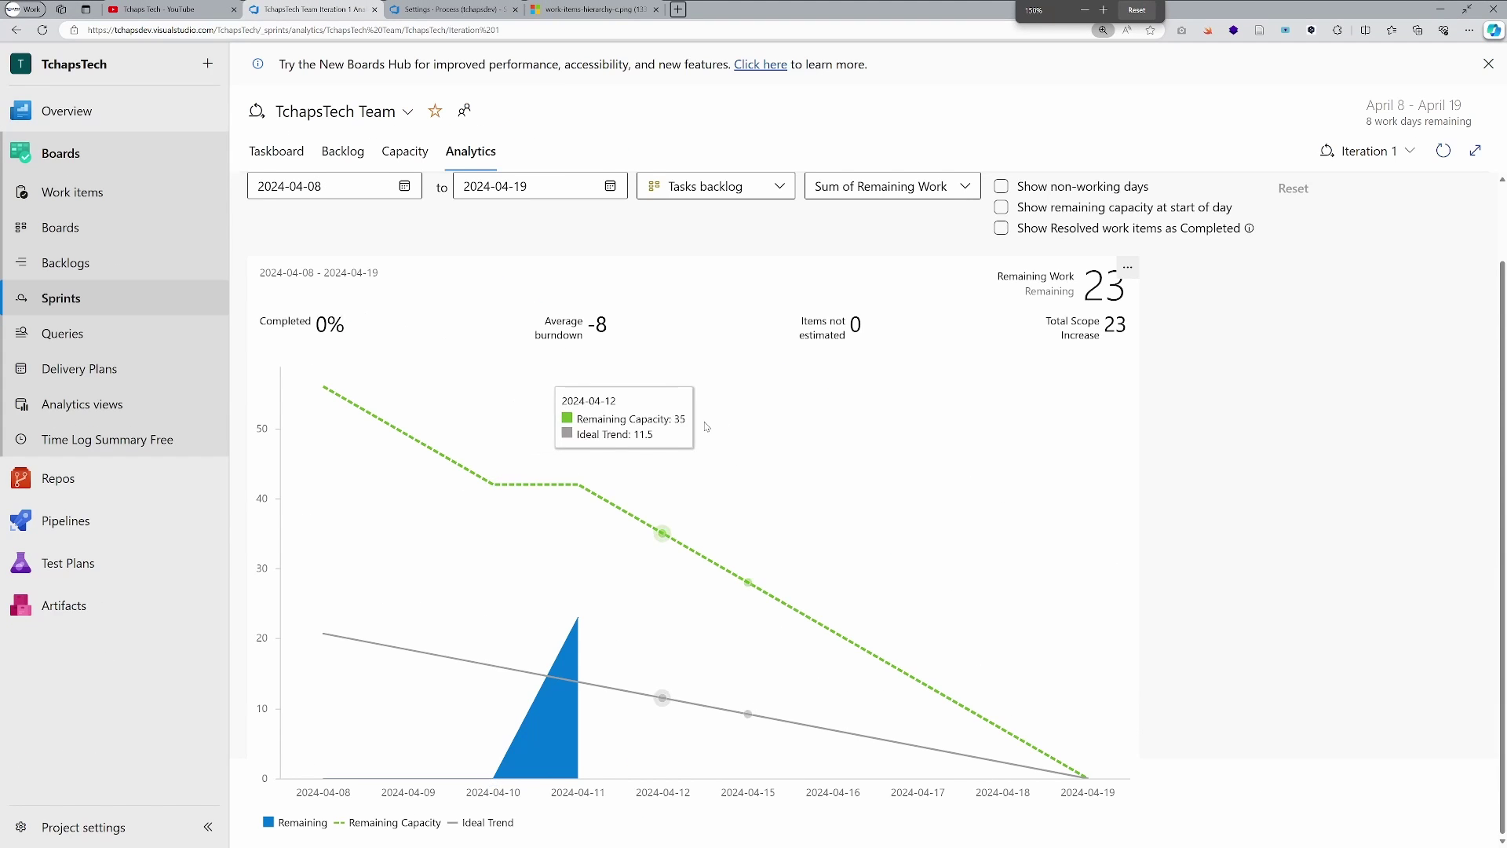
pyautogui.moveTo(858, 507)
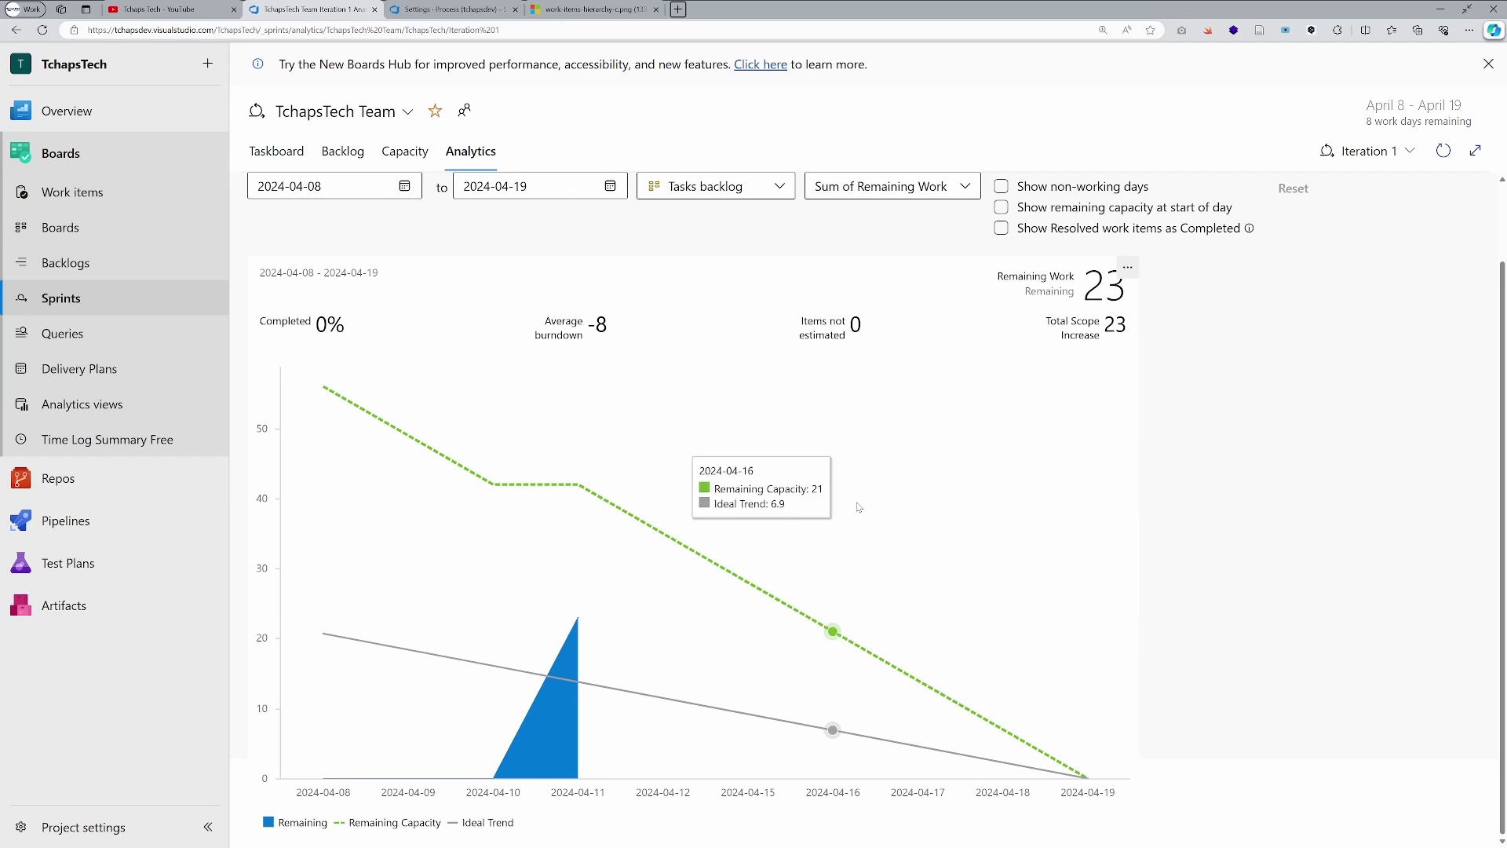
pyautogui.moveTo(581, 500)
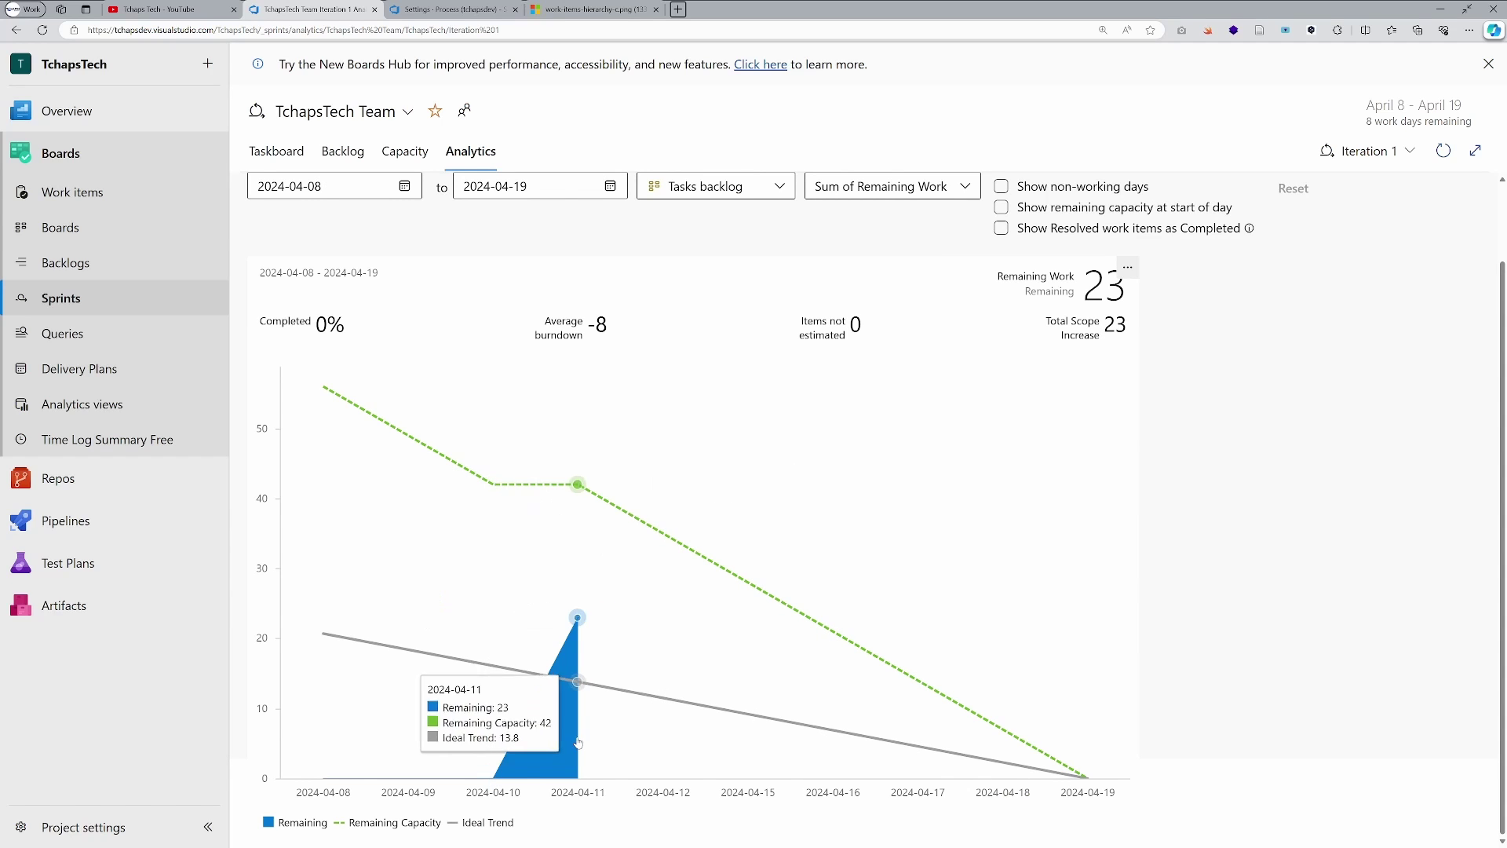
pyautogui.moveTo(332, 653)
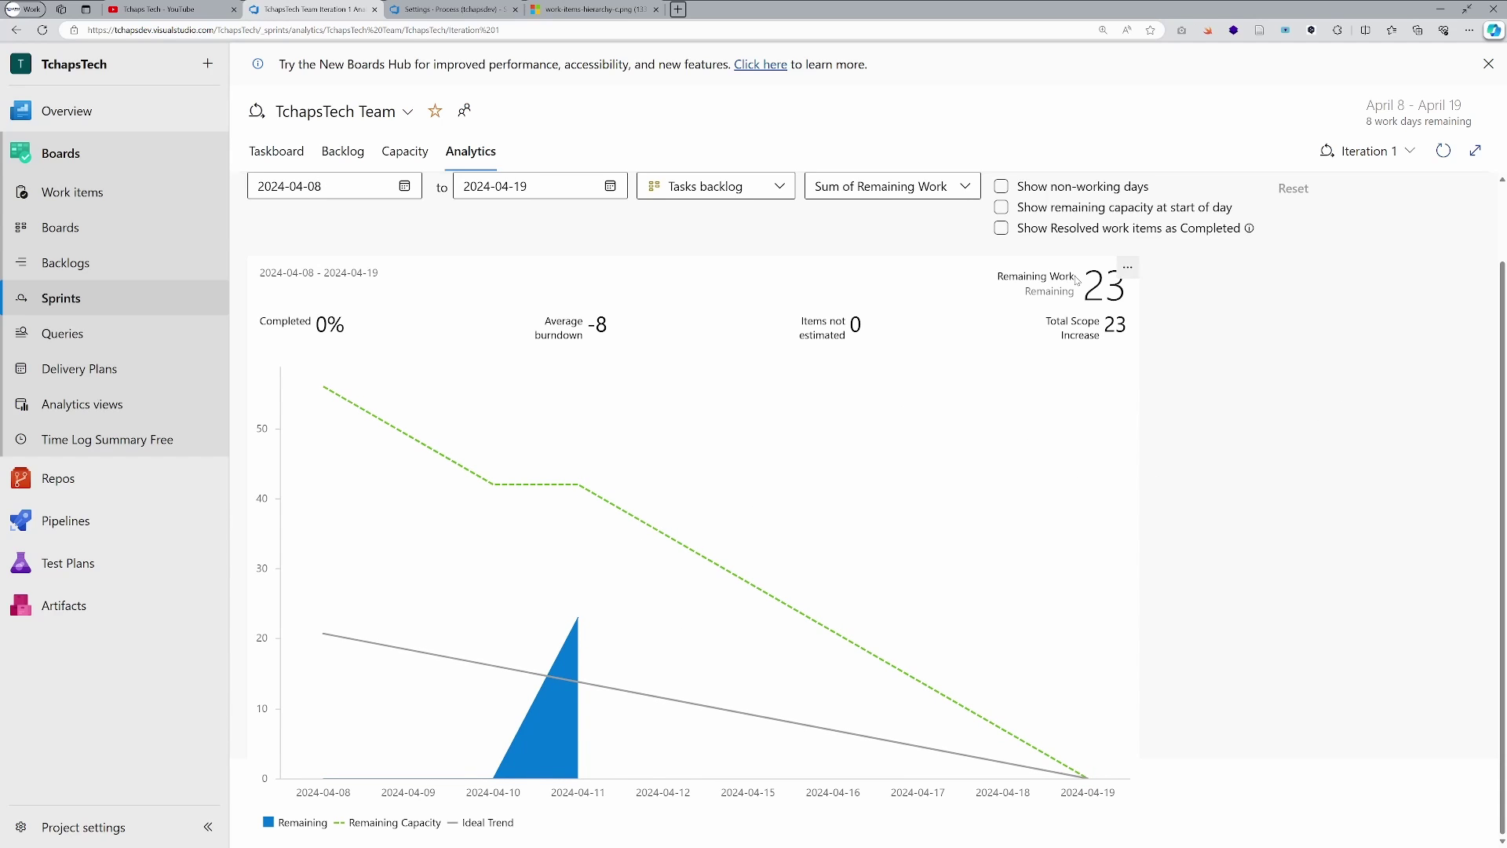
pyautogui.moveTo(1023, 292); pyautogui.dragTo(1110, 386)
pyautogui.click(1111, 367)
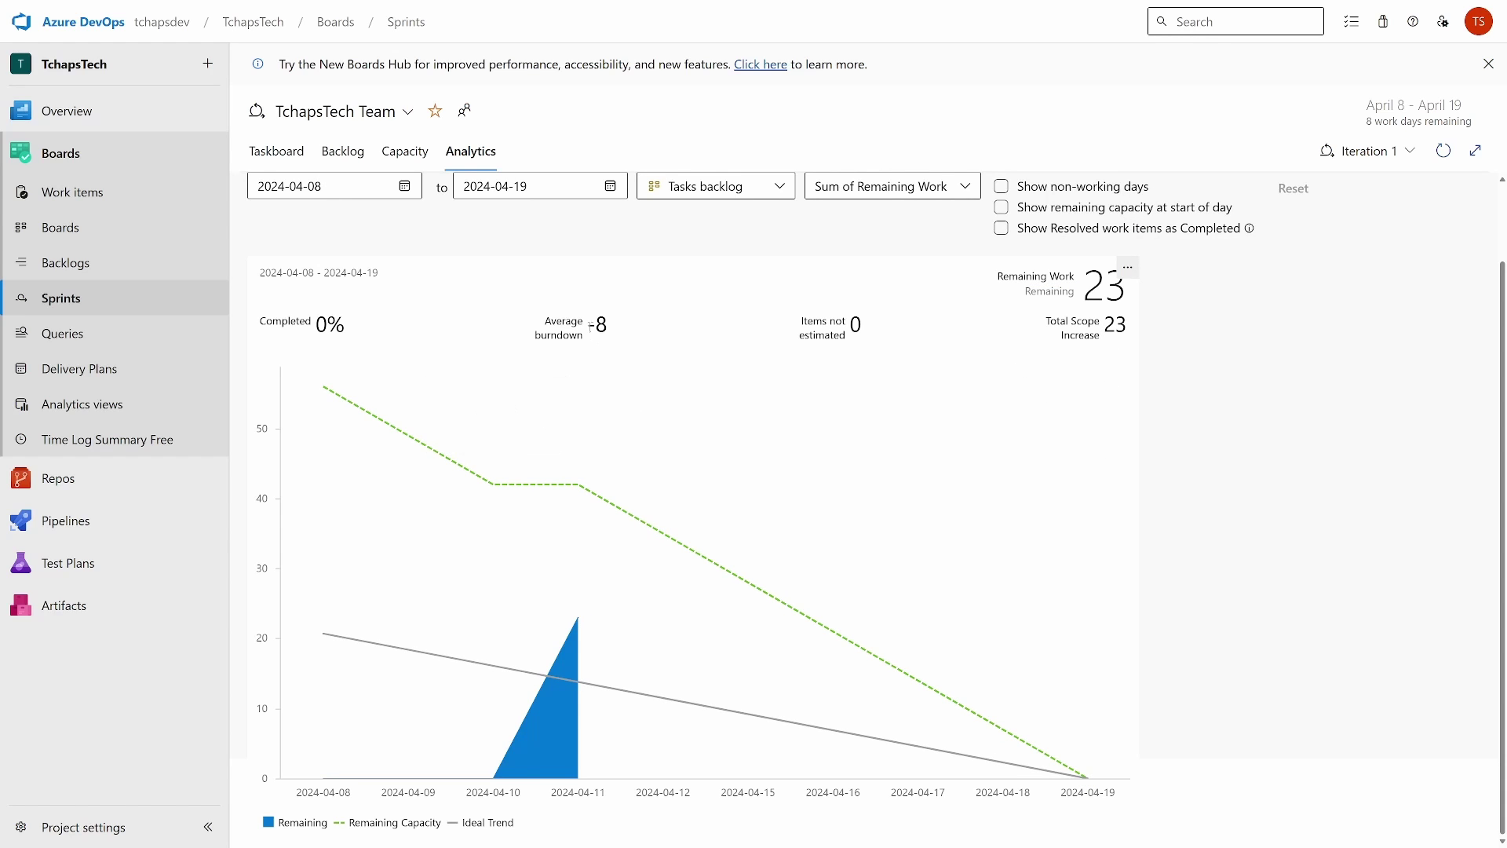
pyautogui.moveTo(587, 328); pyautogui.dragTo(610, 335)
# Step: Compare the burndown by Count of Work Items, Sum of Completed Work and Sum of Original Estimate
pyautogui.click(944, 188)
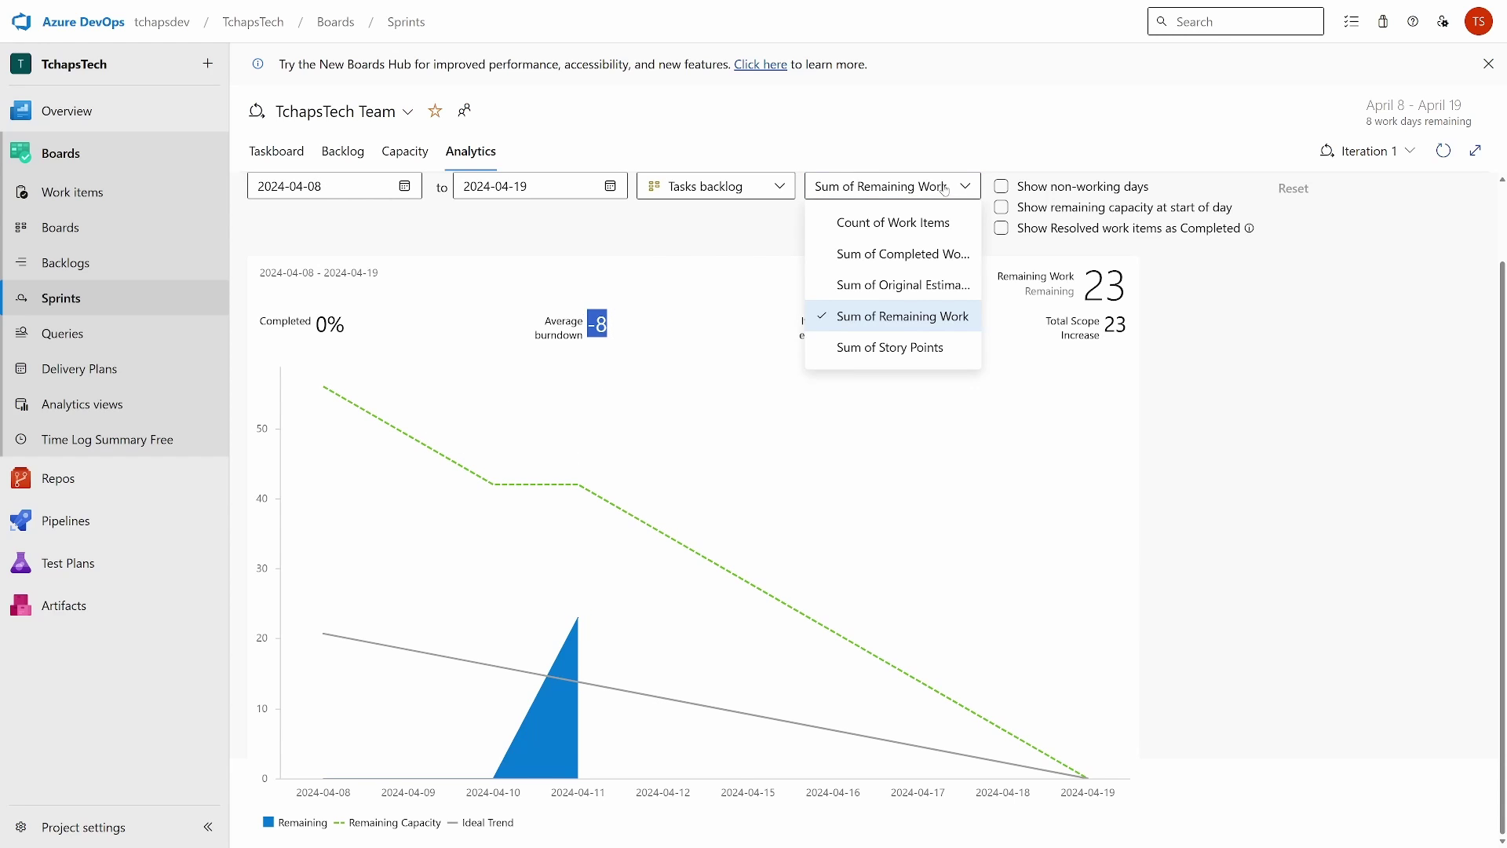
pyautogui.click(895, 226)
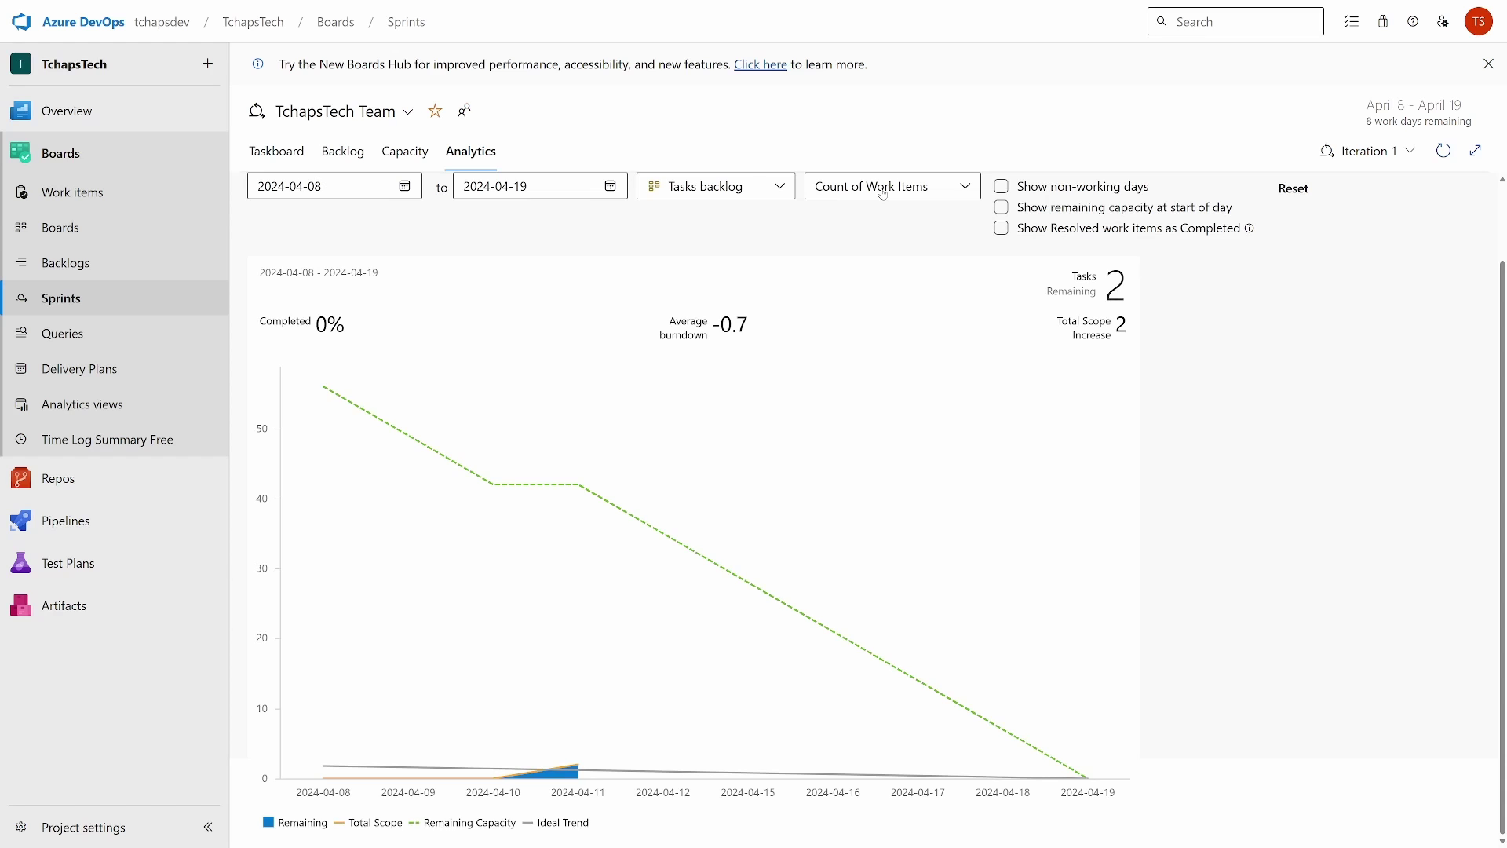
pyautogui.click(883, 194)
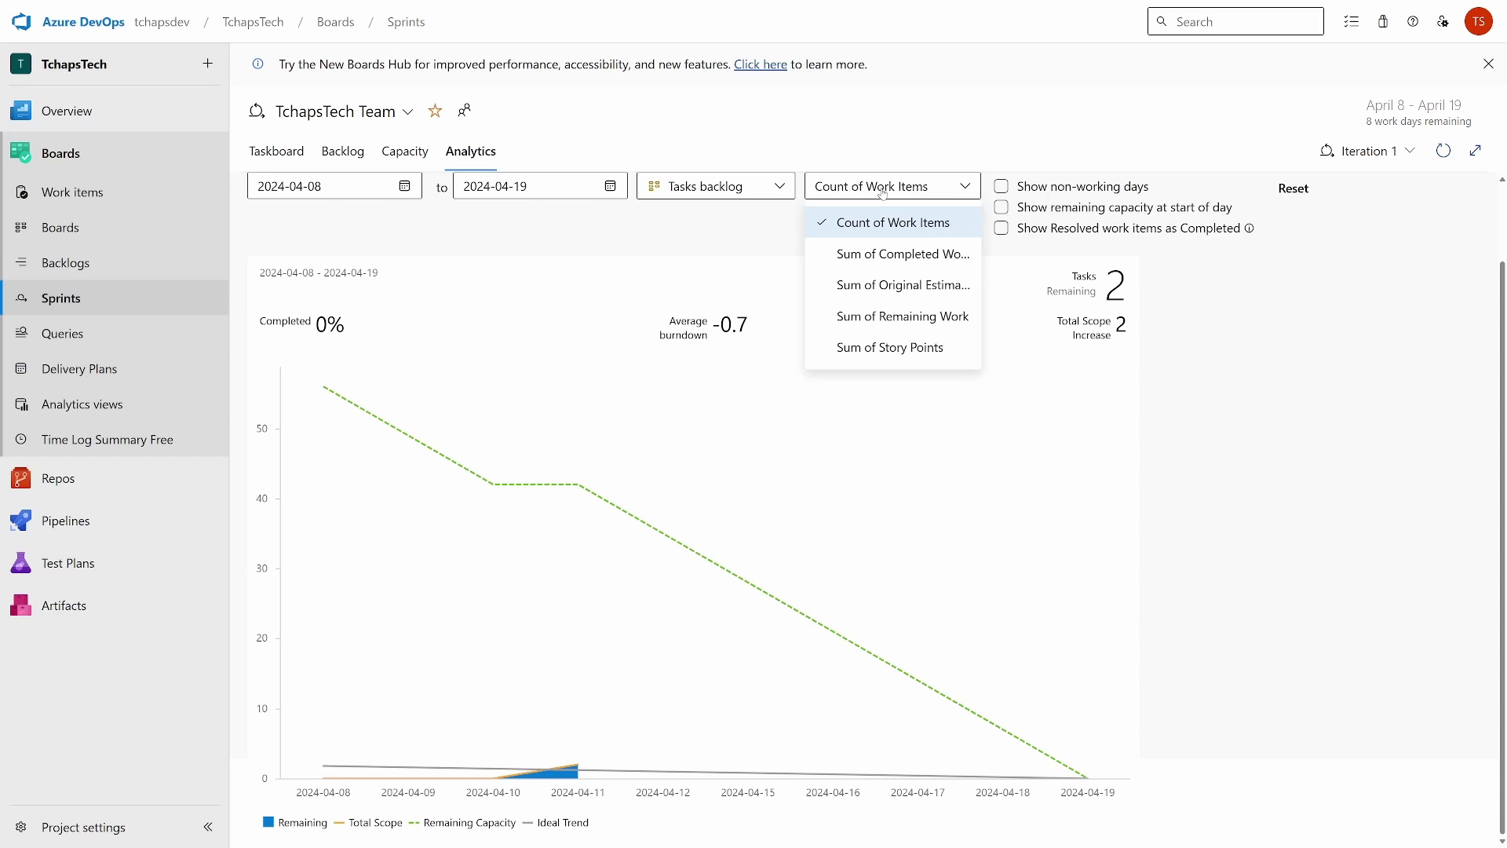
pyautogui.click(868, 249)
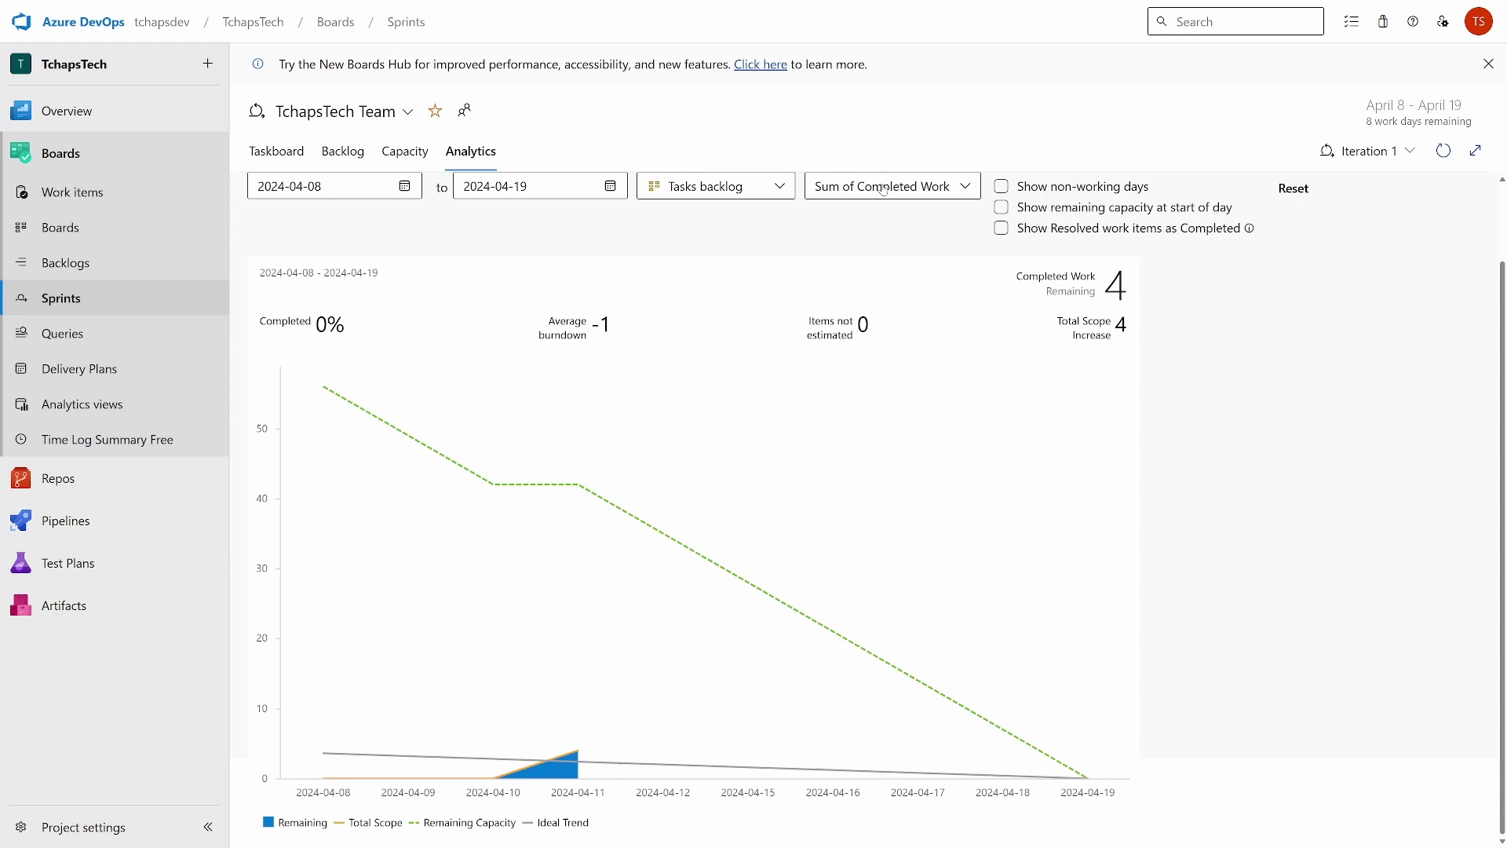
pyautogui.click(884, 186)
pyautogui.click(878, 290)
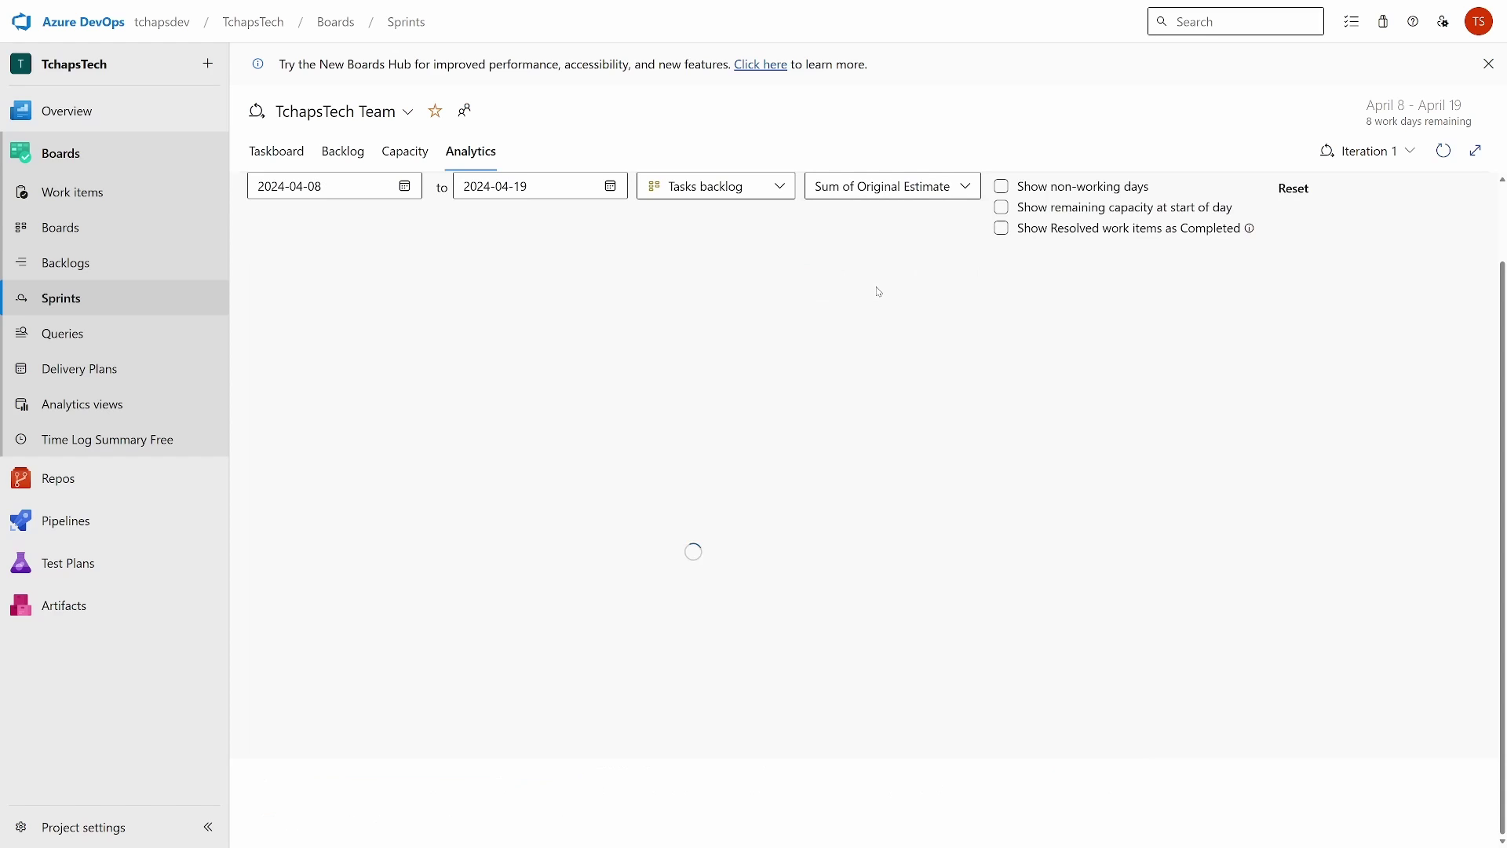
pyautogui.click(895, 197)
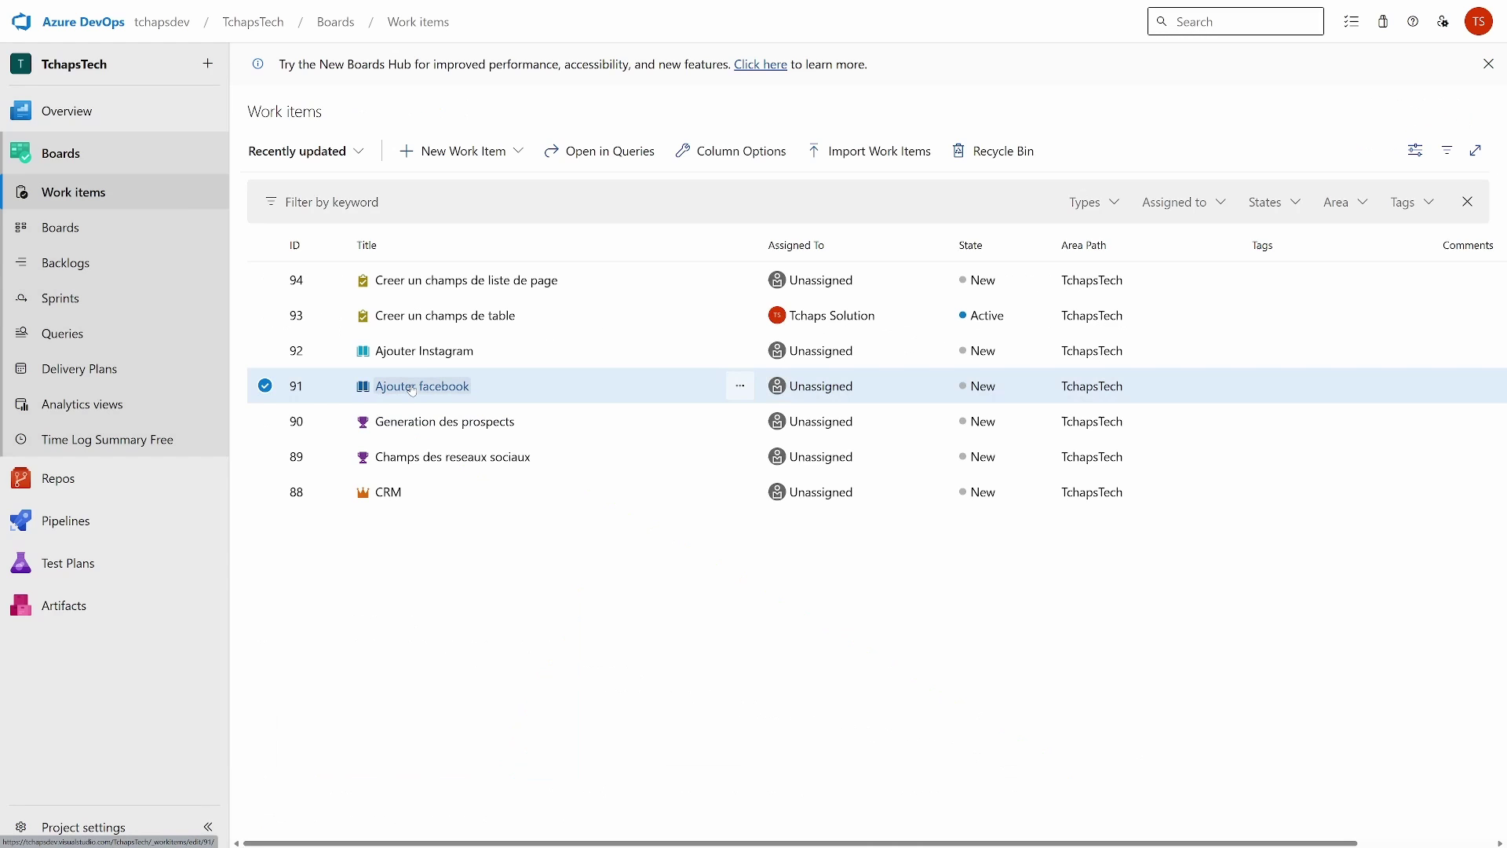
# Step: Add the tag "Facebook" to user story "Ajouter facebook" and save the story
pyautogui.click(412, 386)
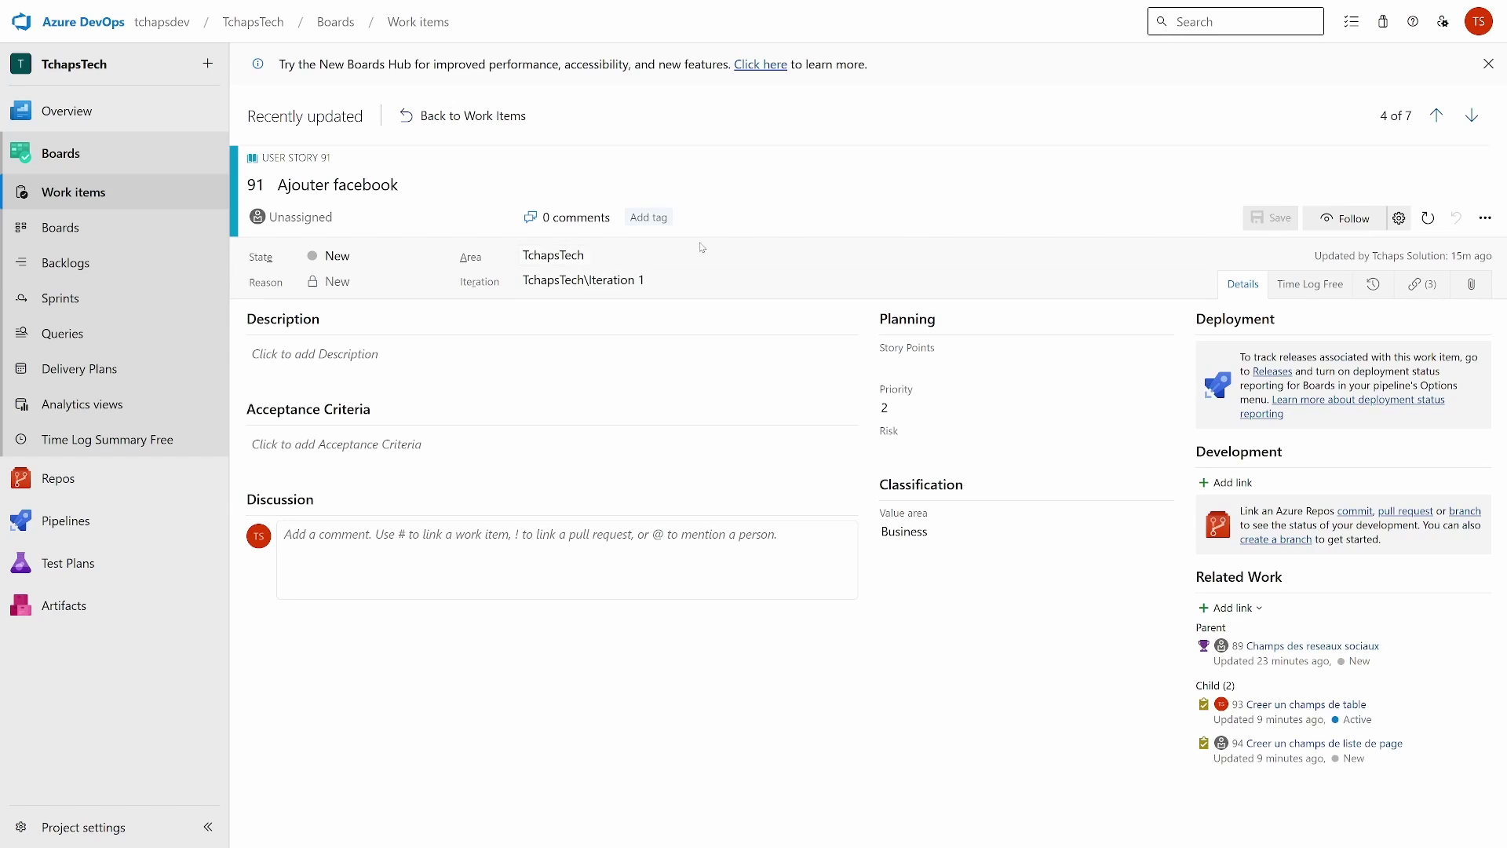
pyautogui.click(661, 219)
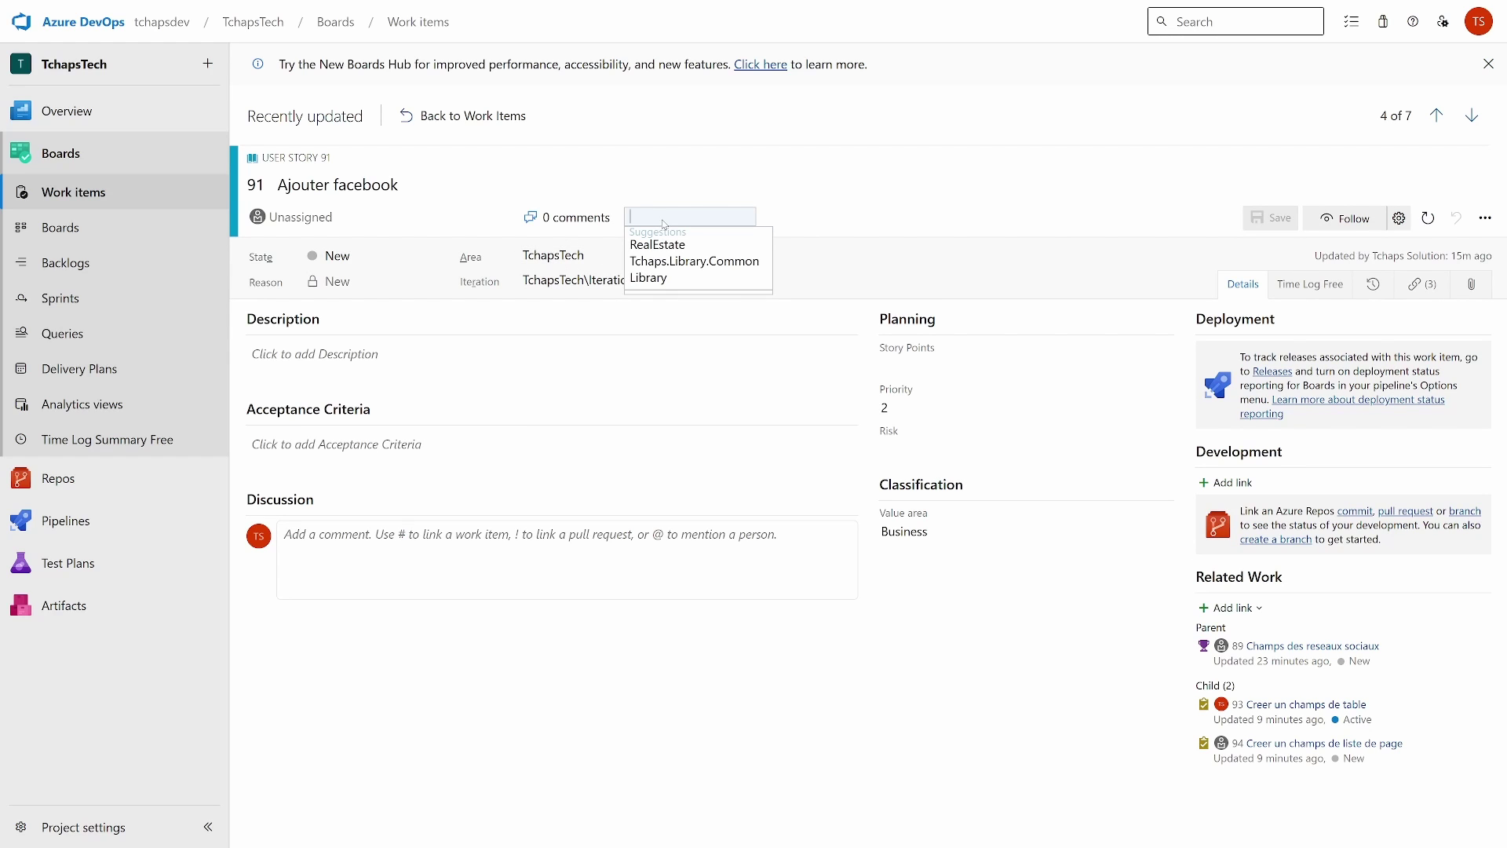
pyautogui.write('Faceb')
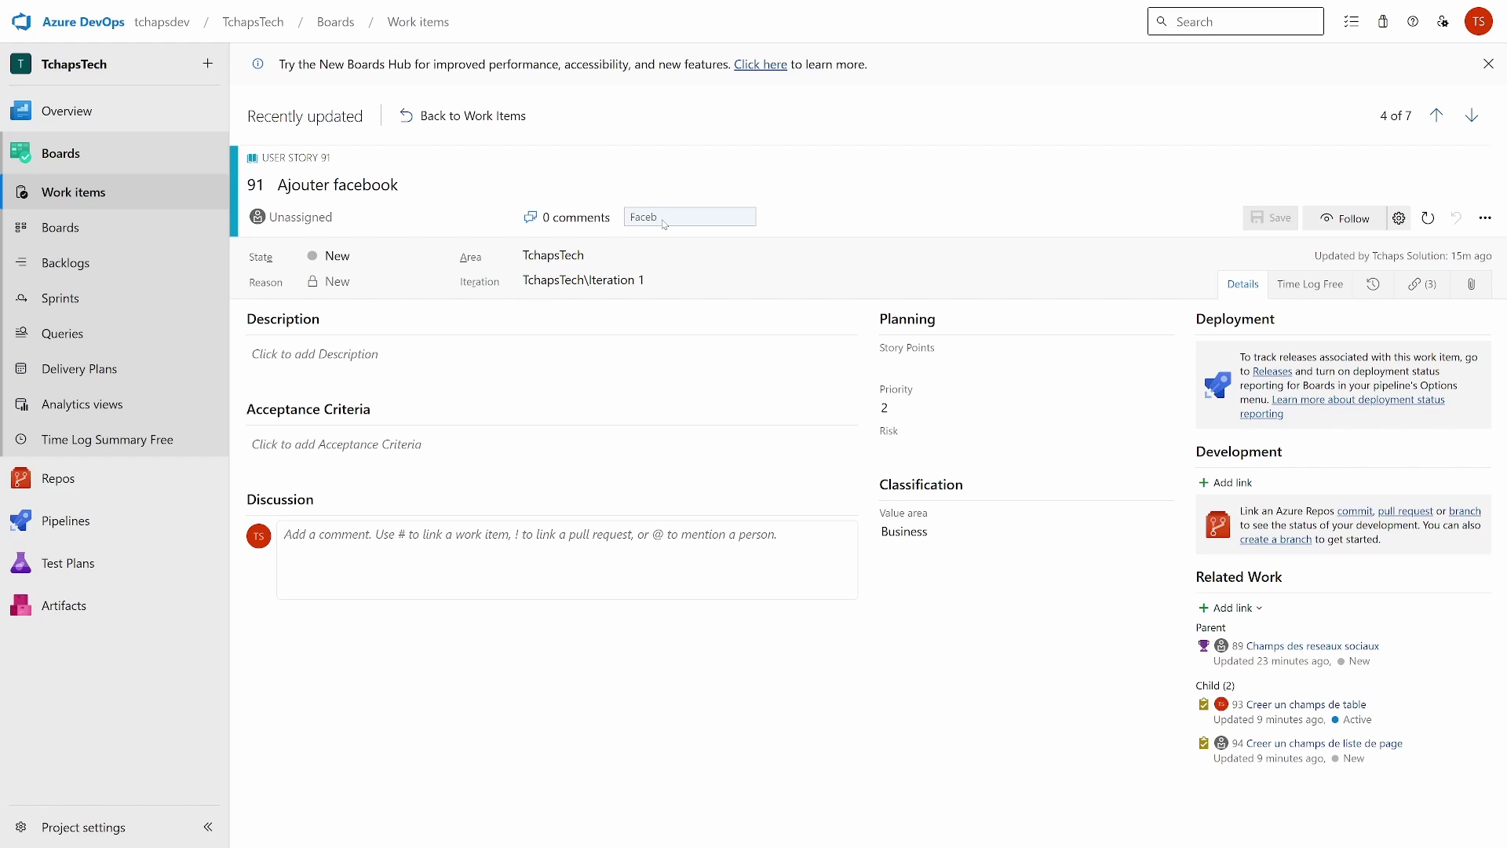
pyautogui.write('ook')
pyautogui.press('Return')
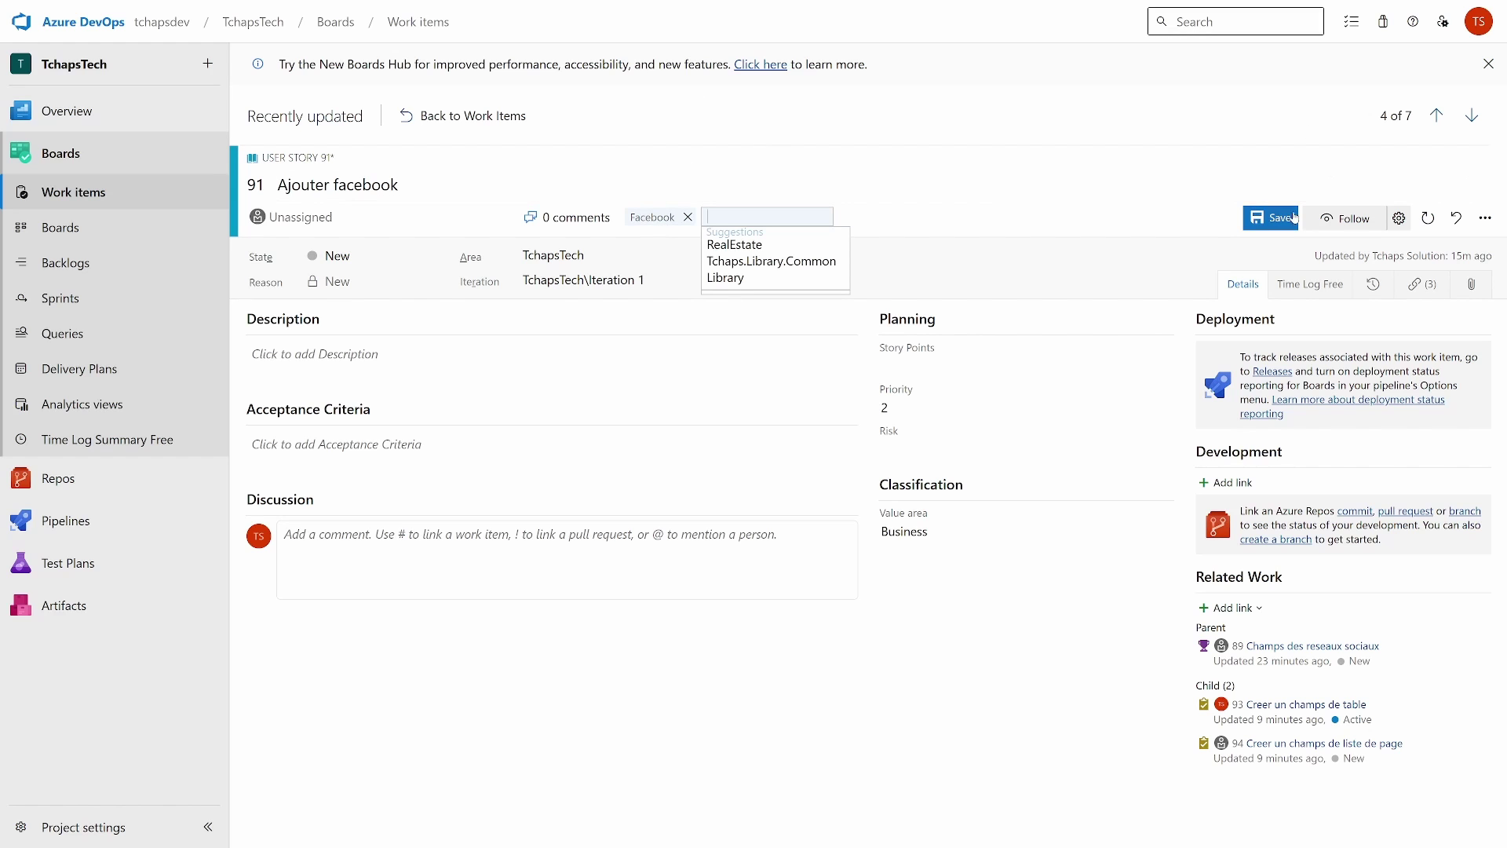
pyautogui.click(1293, 218)
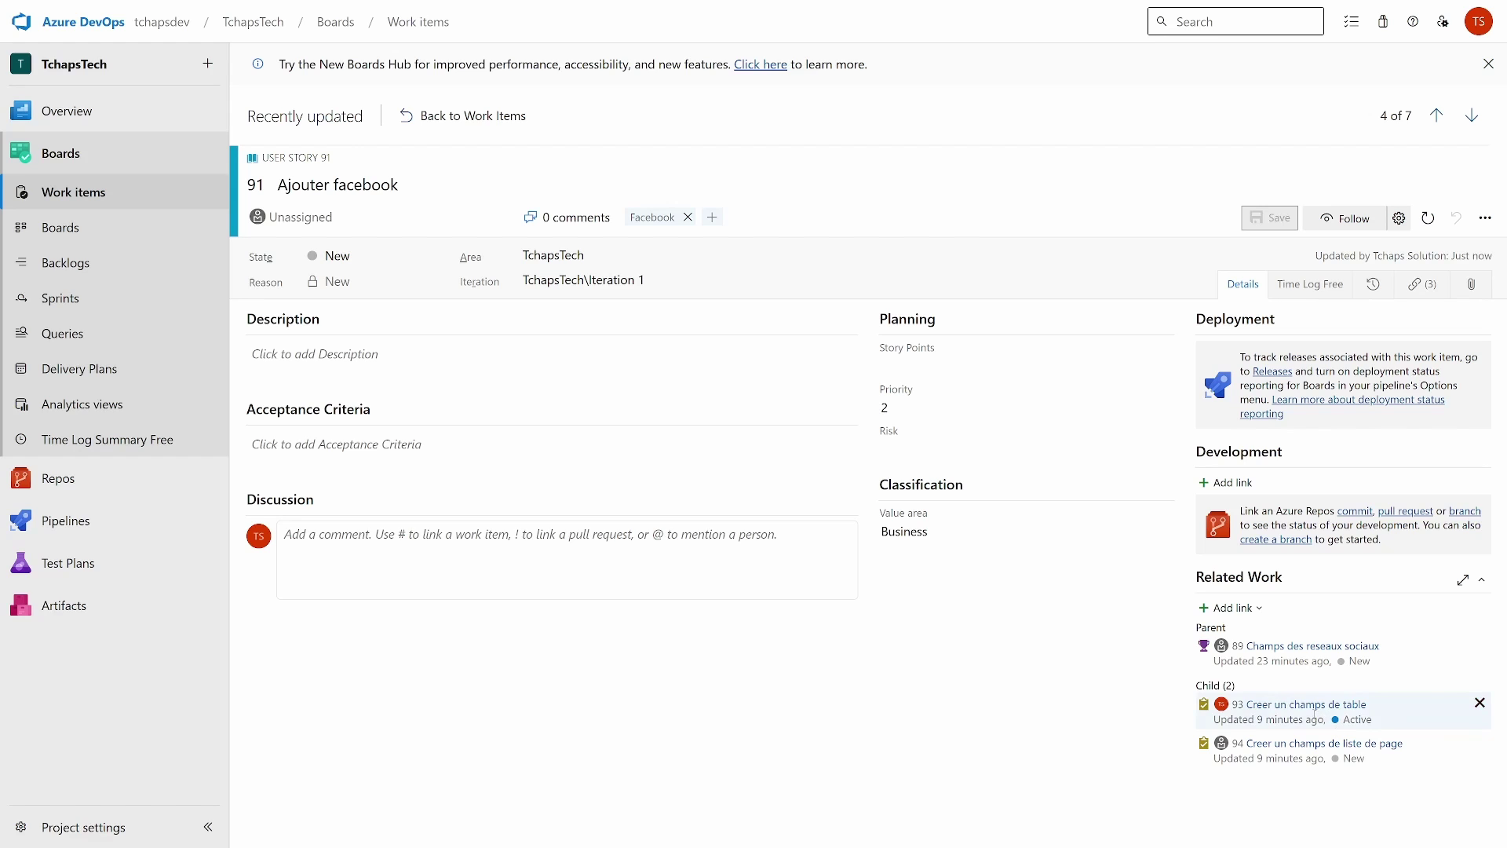
# Step: Tag the story's child task "Creer un champs de table" with Facebook, then save and close it
pyautogui.click(1295, 704)
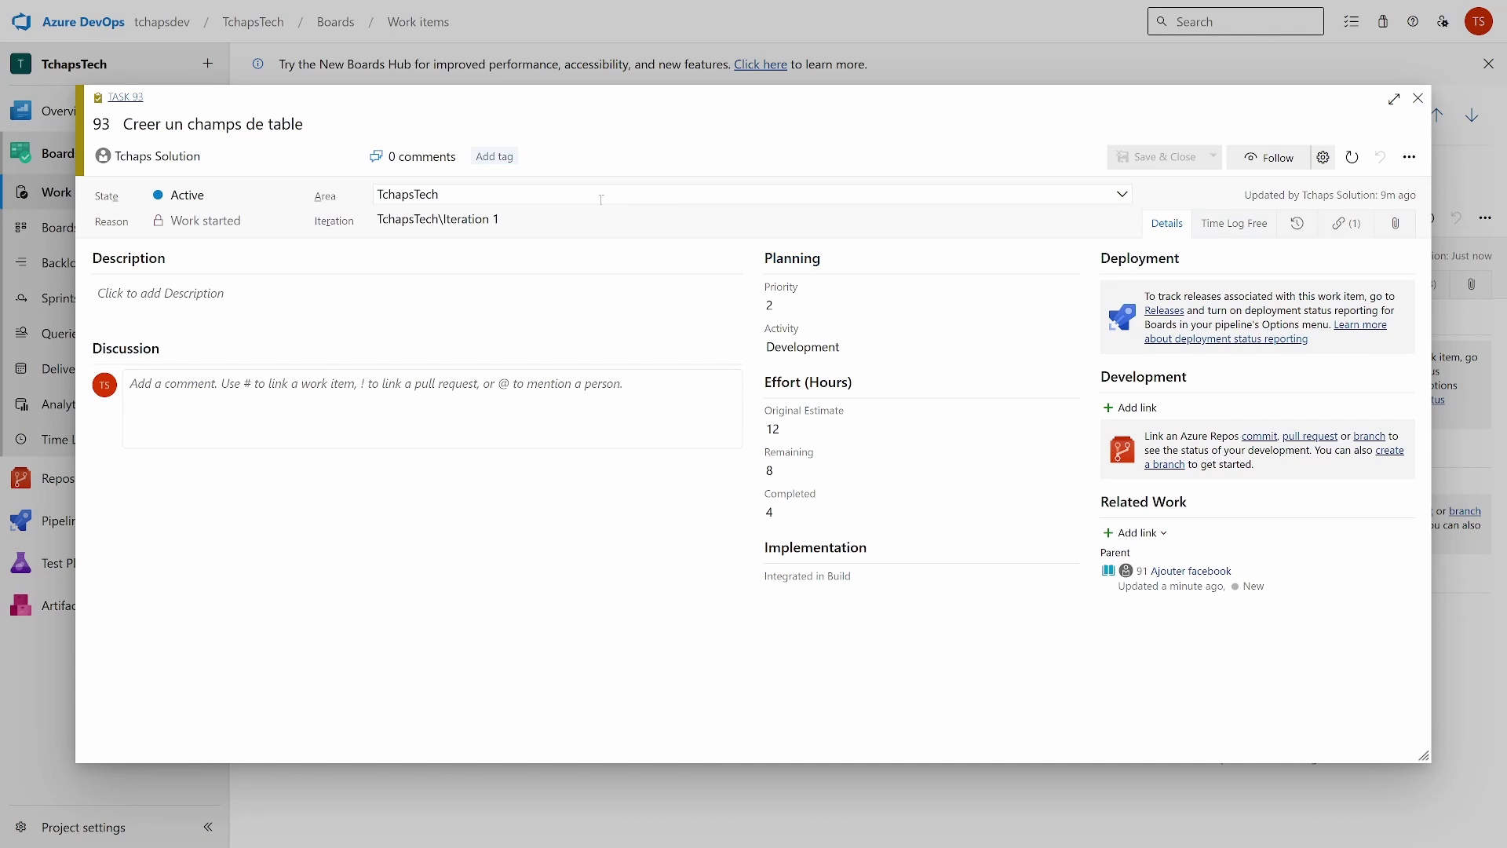
pyautogui.click(494, 156)
pyautogui.click(499, 185)
pyautogui.click(1123, 164)
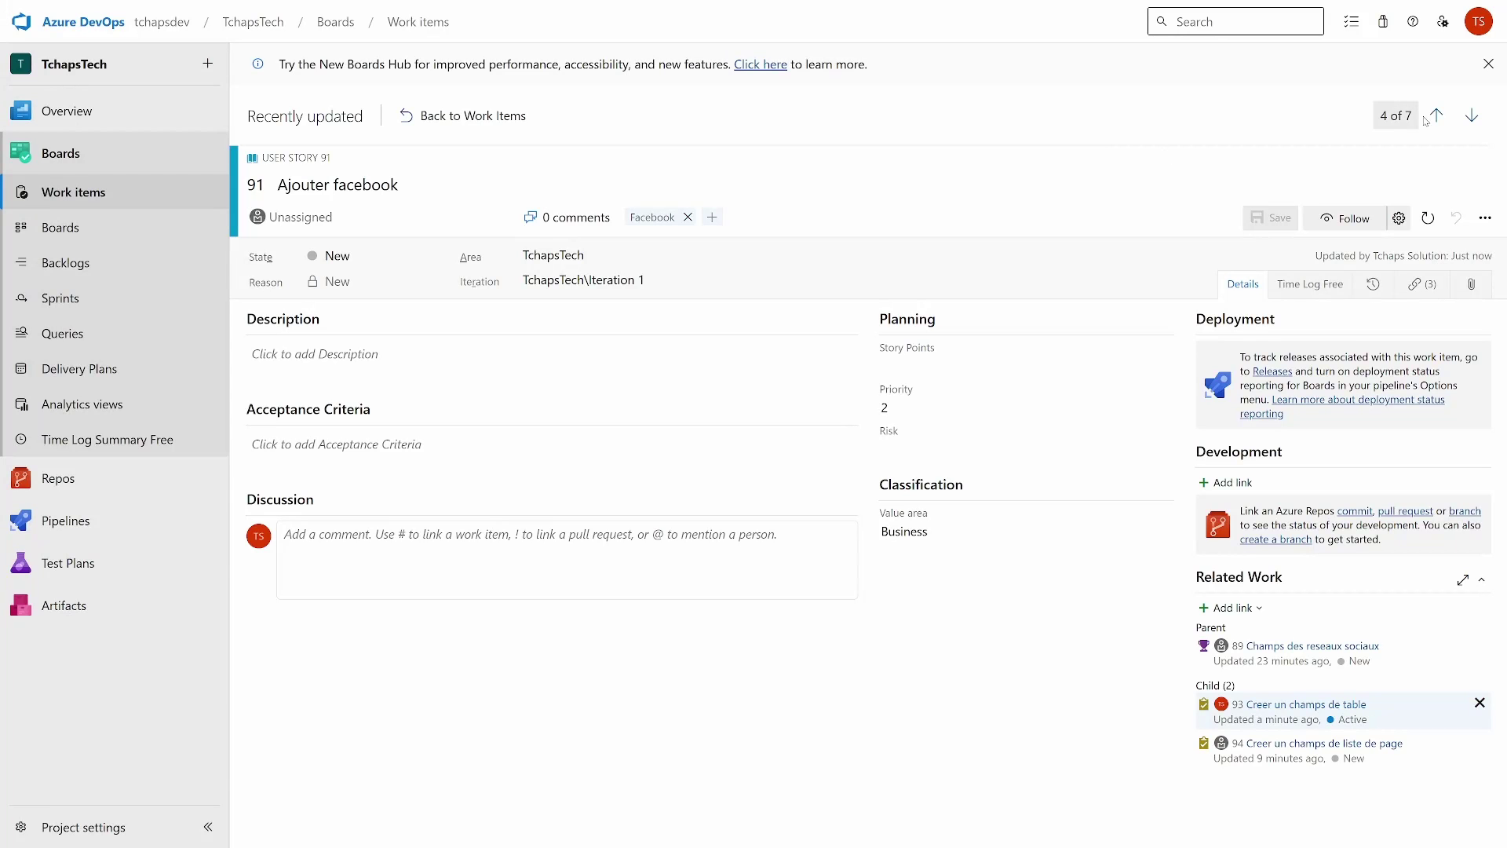
# Step: Tag the child task "Creer un champs de liste de page" with Facebook, then save and close it
pyautogui.click(1319, 742)
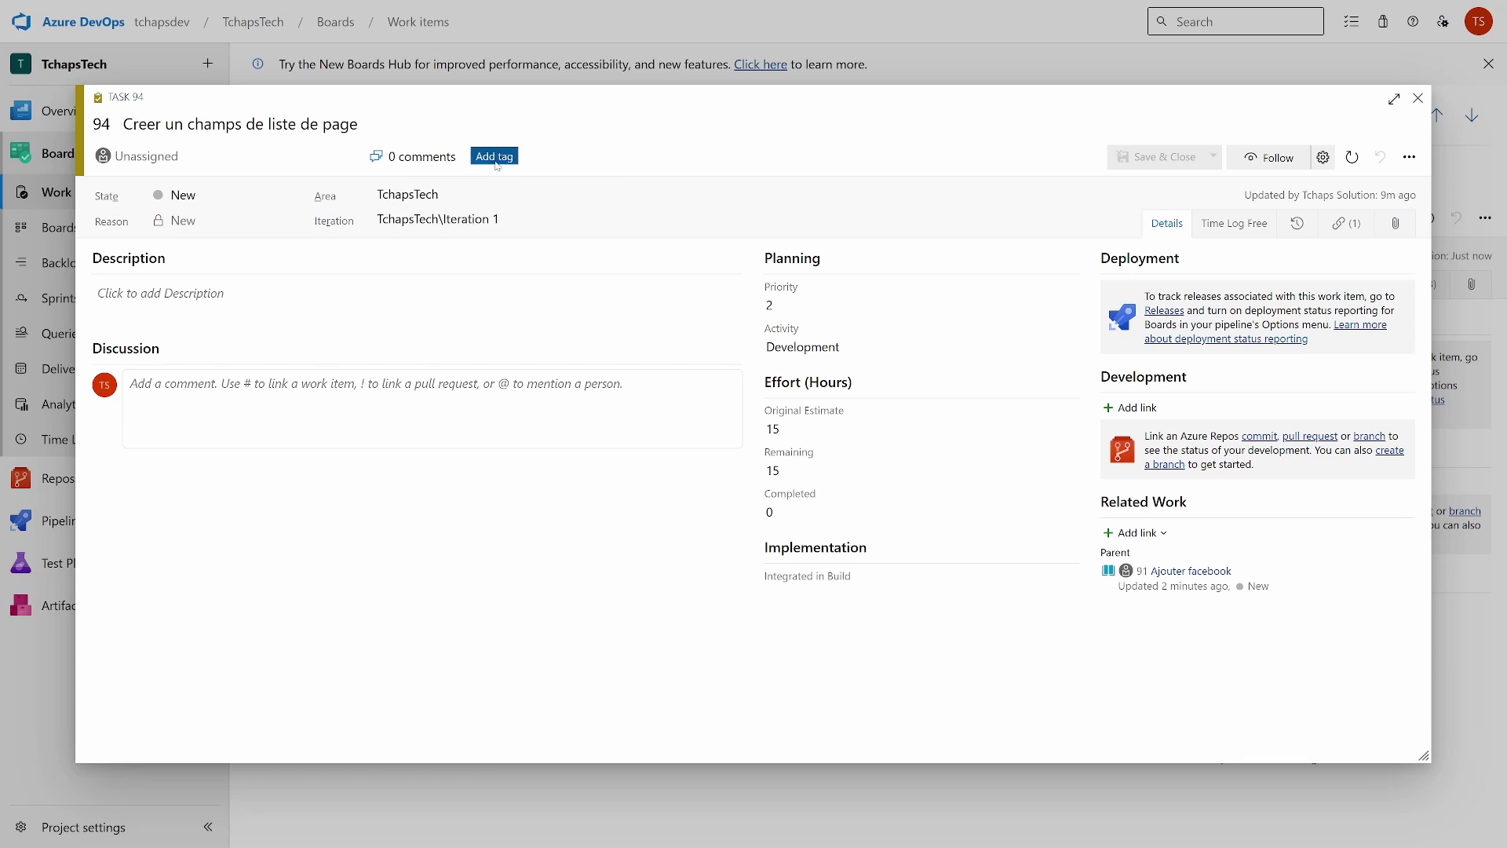
pyautogui.click(494, 156)
pyautogui.click(506, 197)
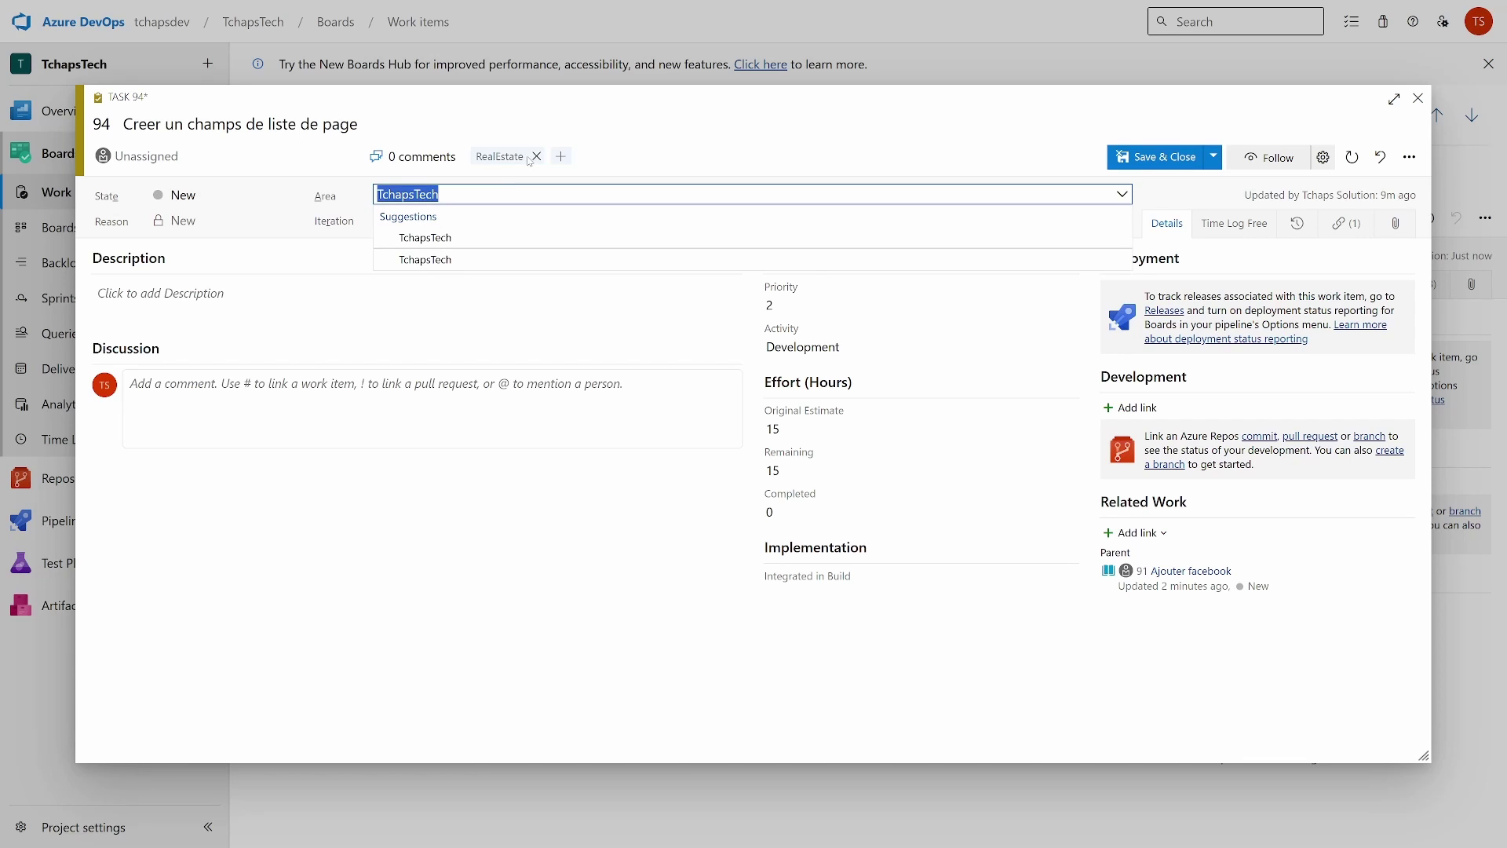
pyautogui.click(536, 156)
pyautogui.click(514, 157)
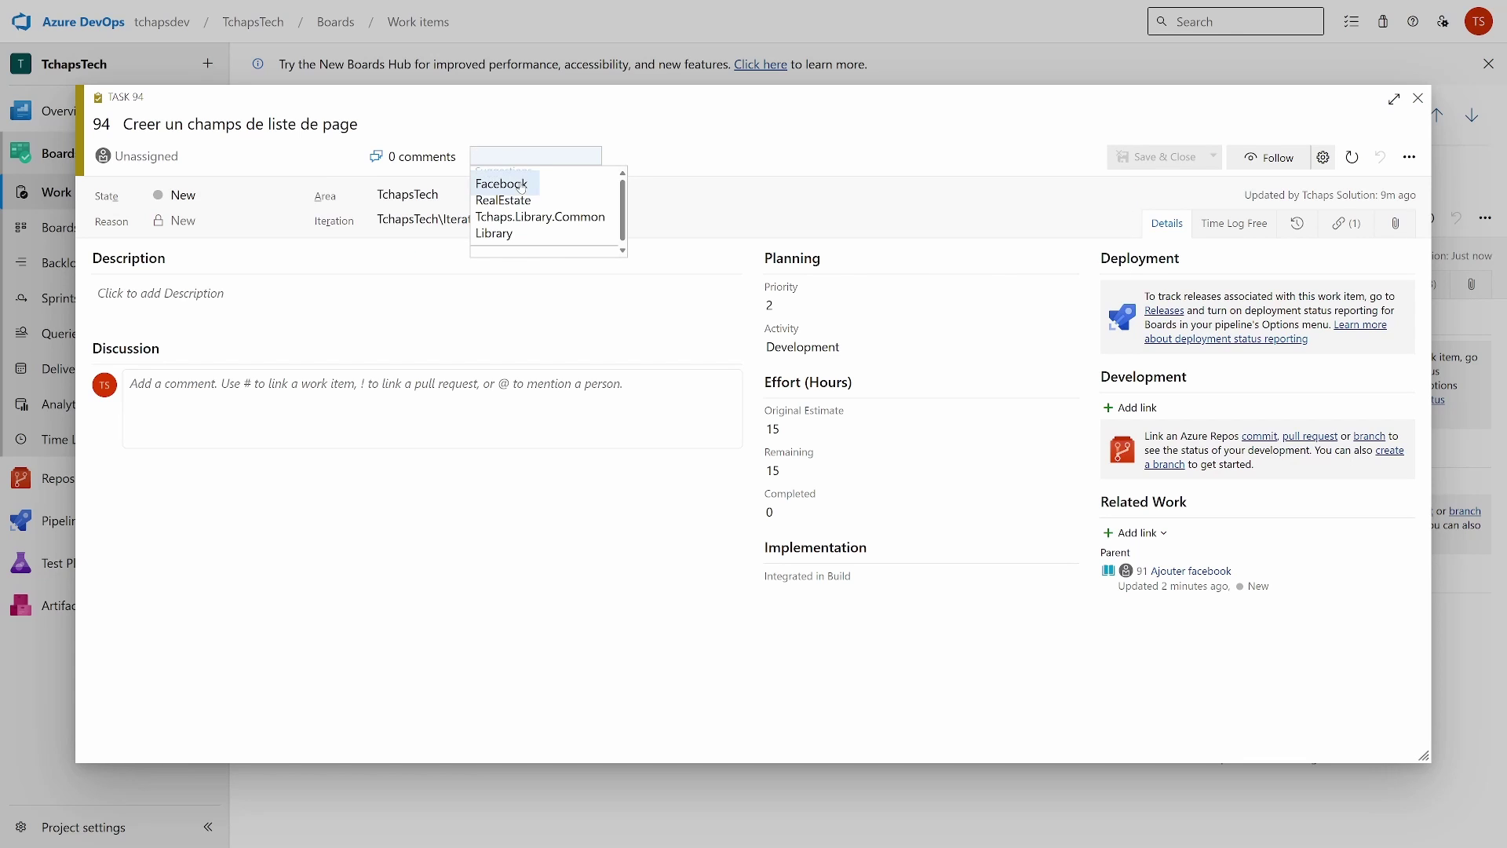
pyautogui.click(521, 186)
pyautogui.click(1156, 157)
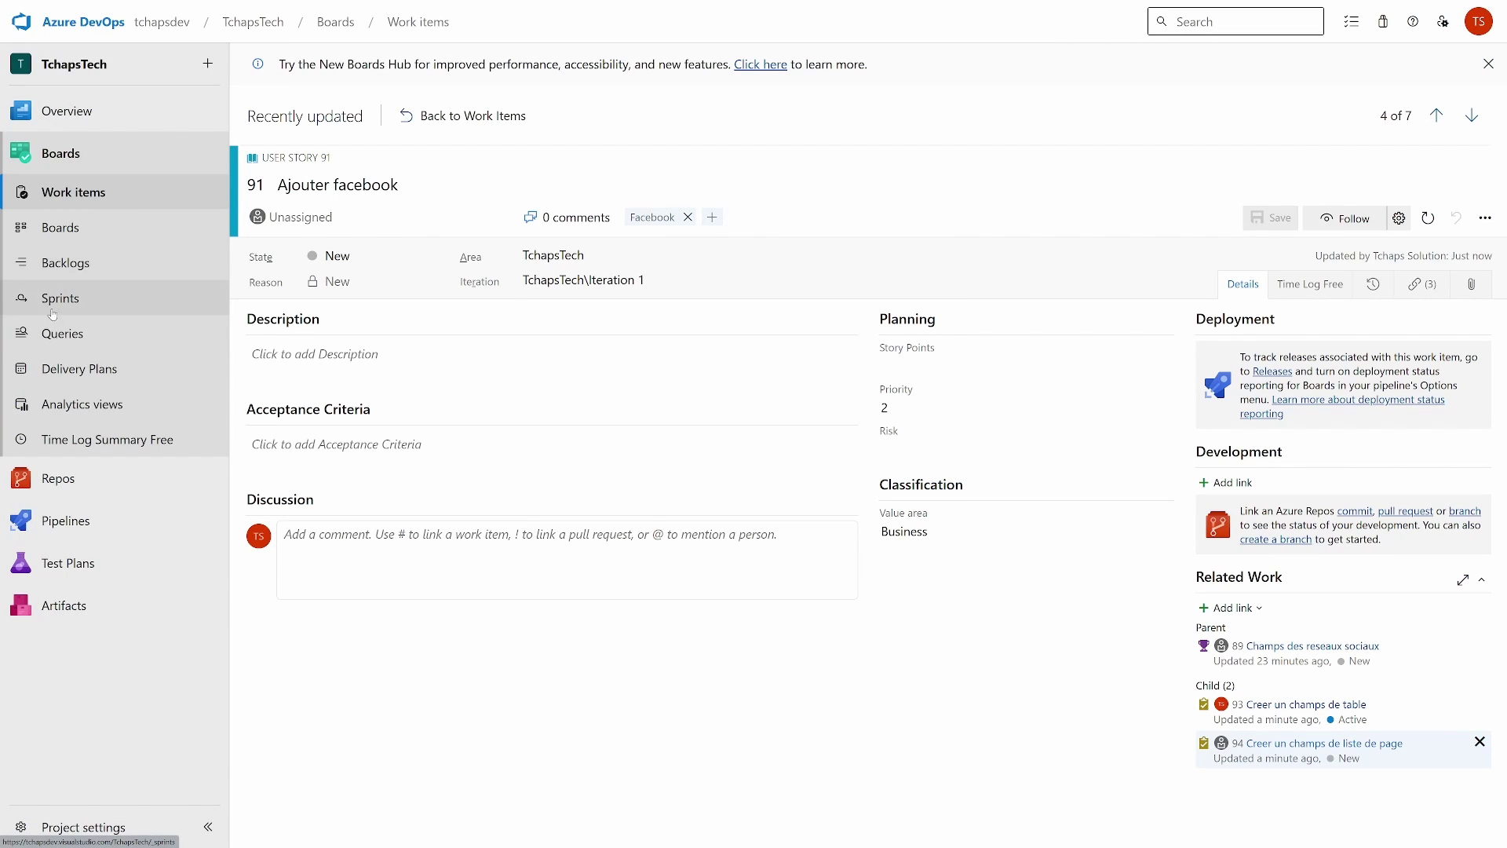
# Step: Create a new query and set the first clause's field to Tags with the Contains operator
pyautogui.click(52, 333)
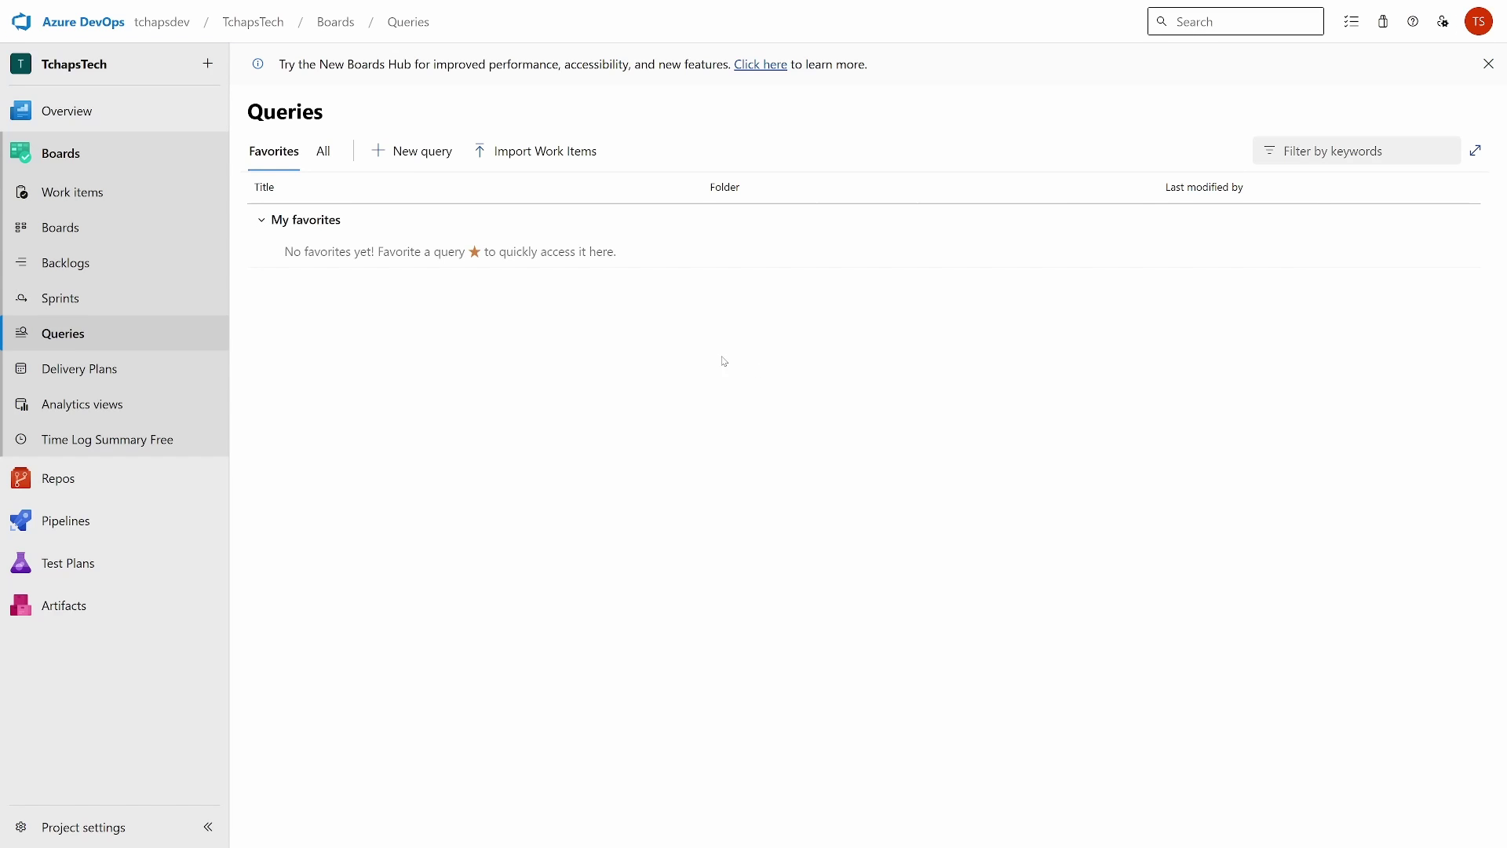
pyautogui.click(411, 151)
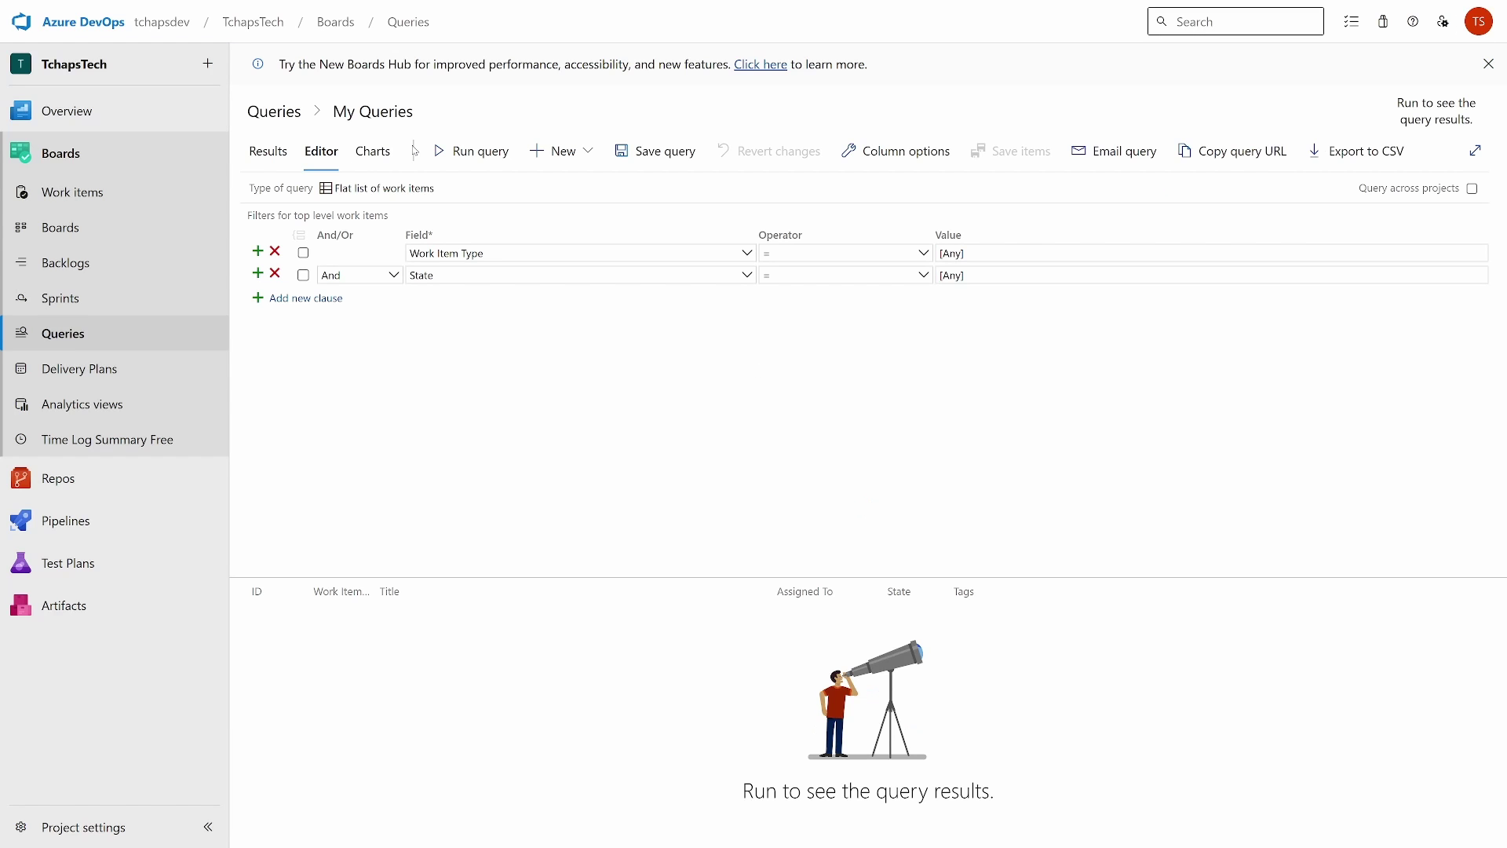
pyautogui.click(742, 252)
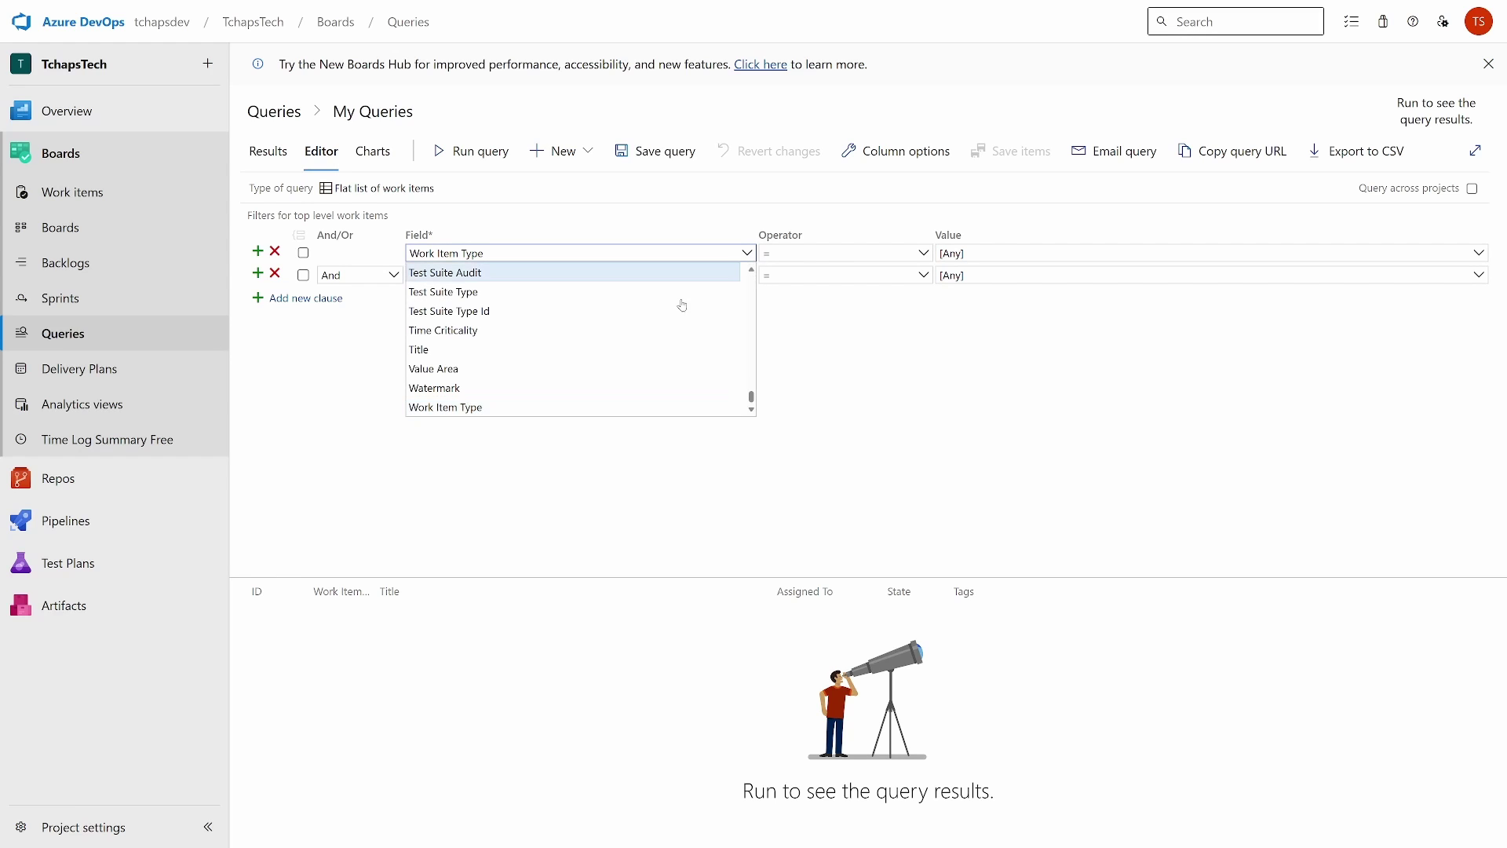
pyautogui.scroll(5, 639, 331)
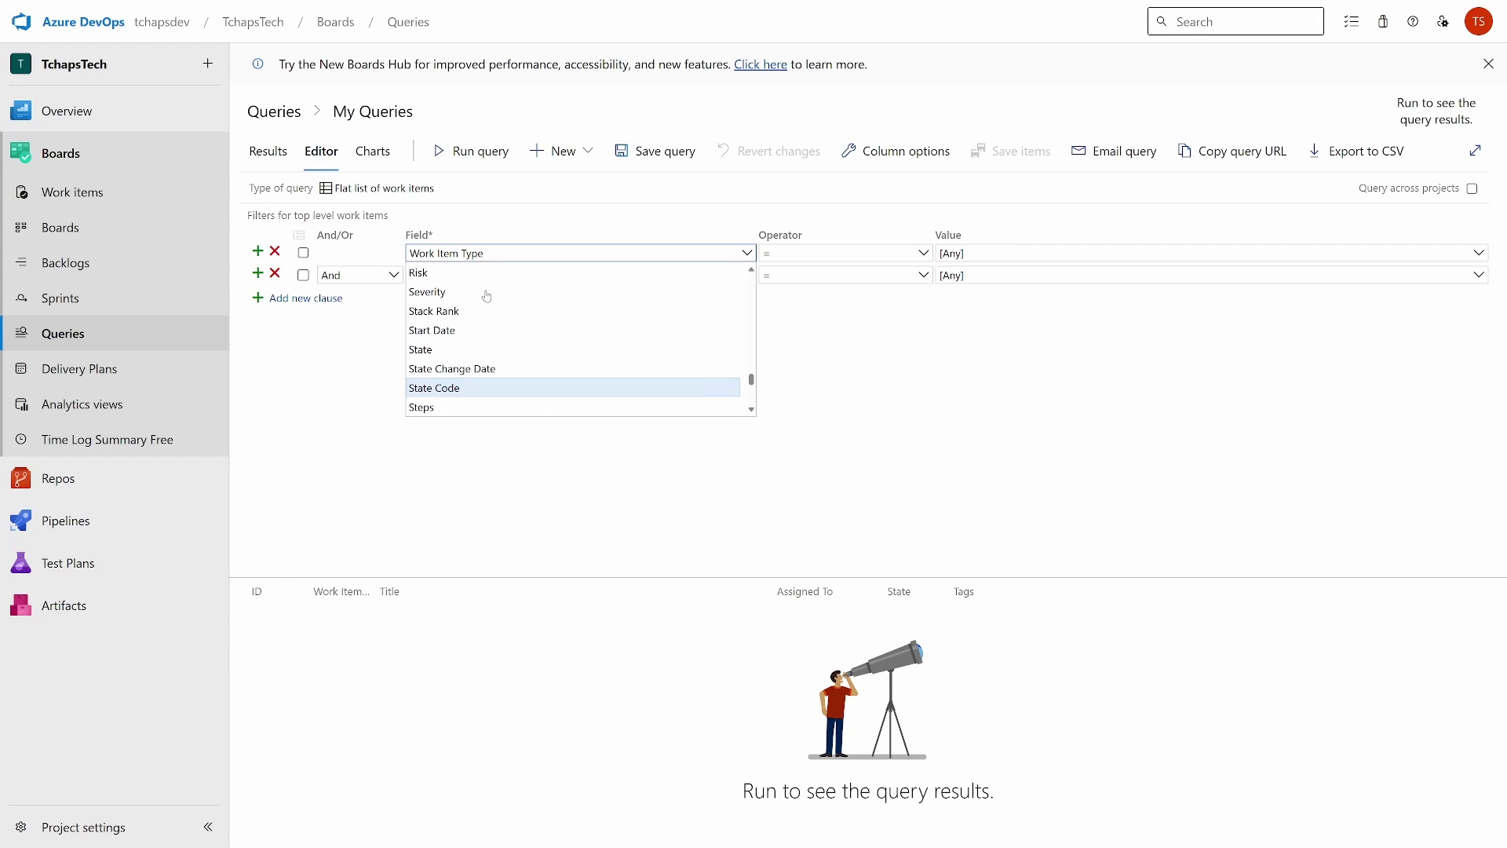
pyautogui.write('t')
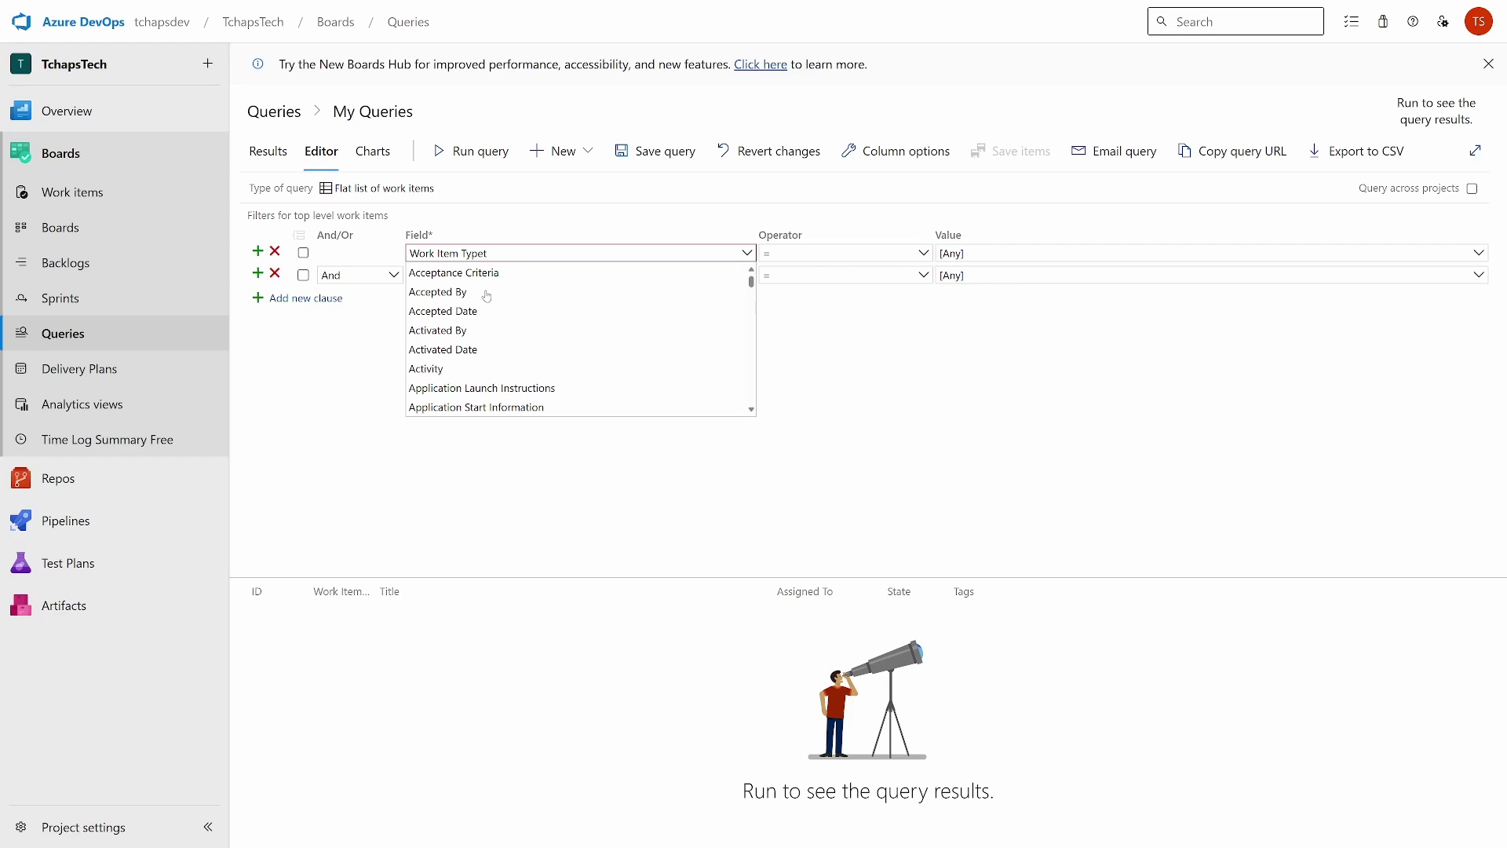
pyautogui.press('BackSpace')
pyautogui.press('BackSpace')
pyautogui.press('BackSpace')
pyautogui.press('BackSpace')
pyautogui.press('BackSpace')
pyautogui.press('BackSpace')
pyautogui.write('t')
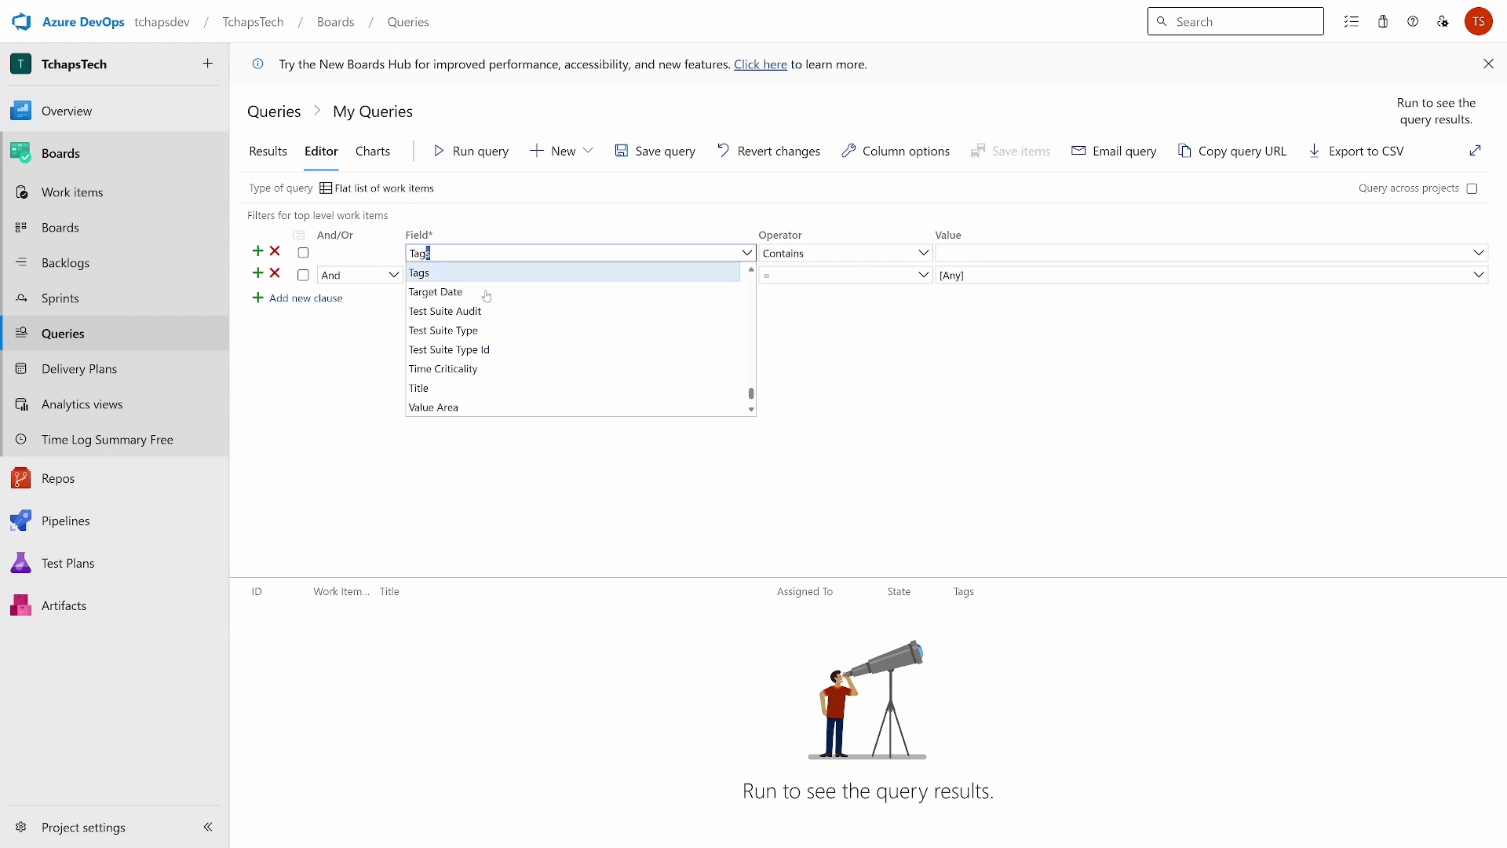
pyautogui.click(487, 272)
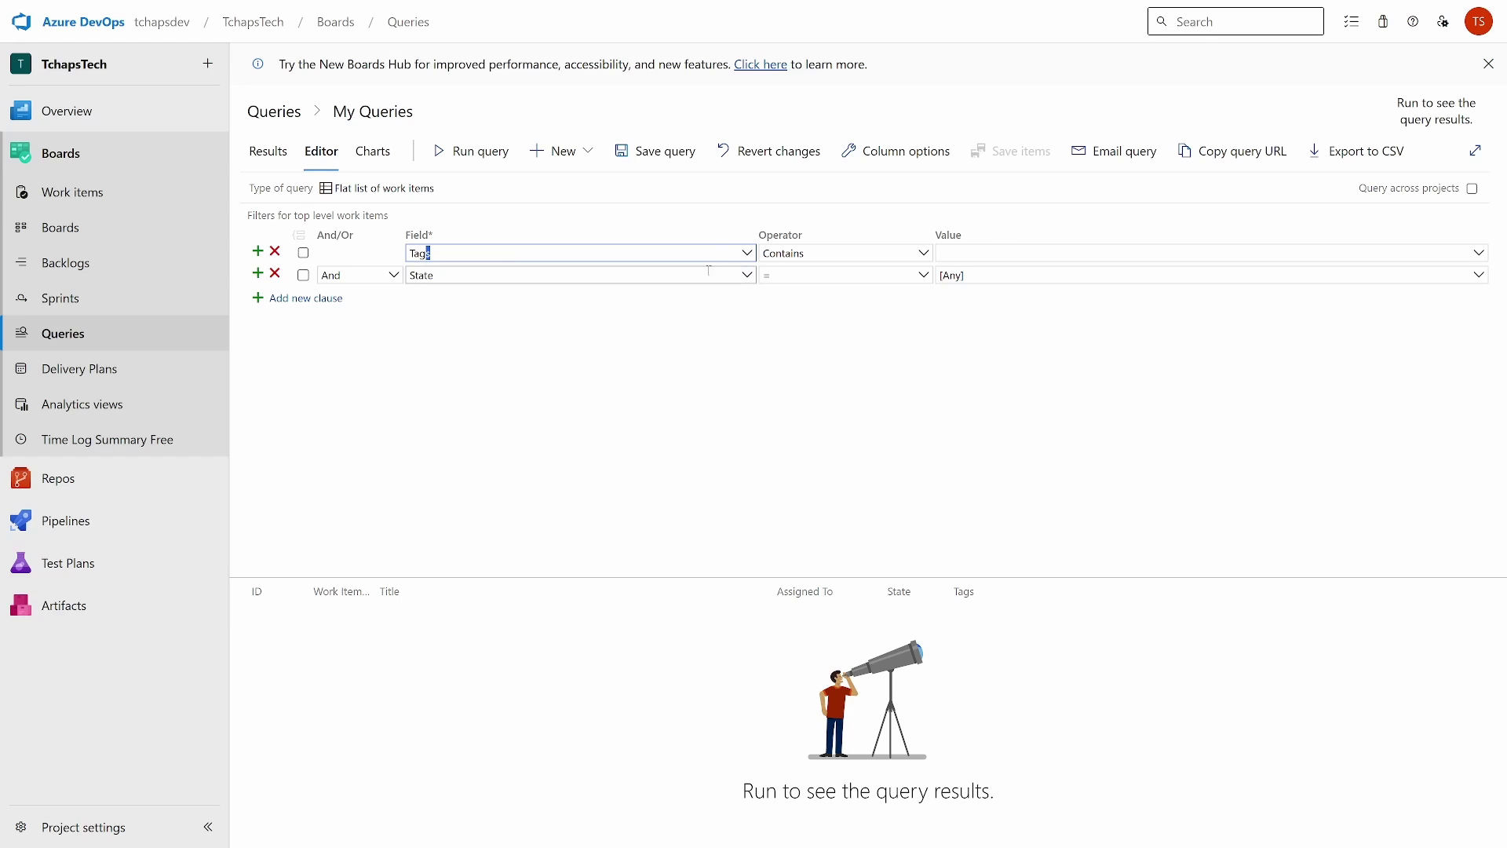
# Step: Set the Tags clause's value to Facebook and run the query
pyautogui.click(992, 253)
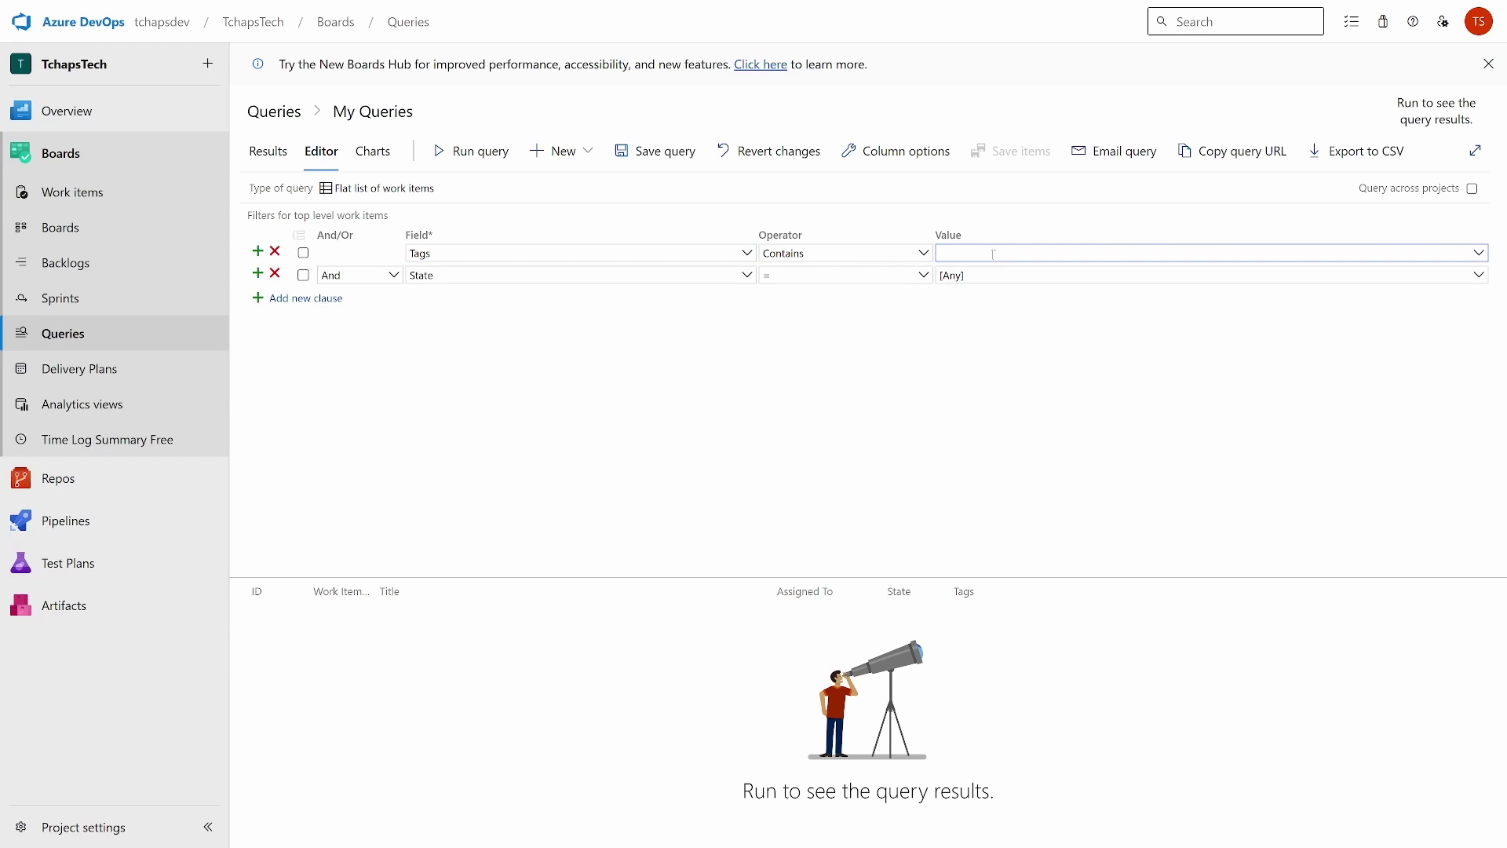
pyautogui.write('Faceb')
pyautogui.click(701, 414)
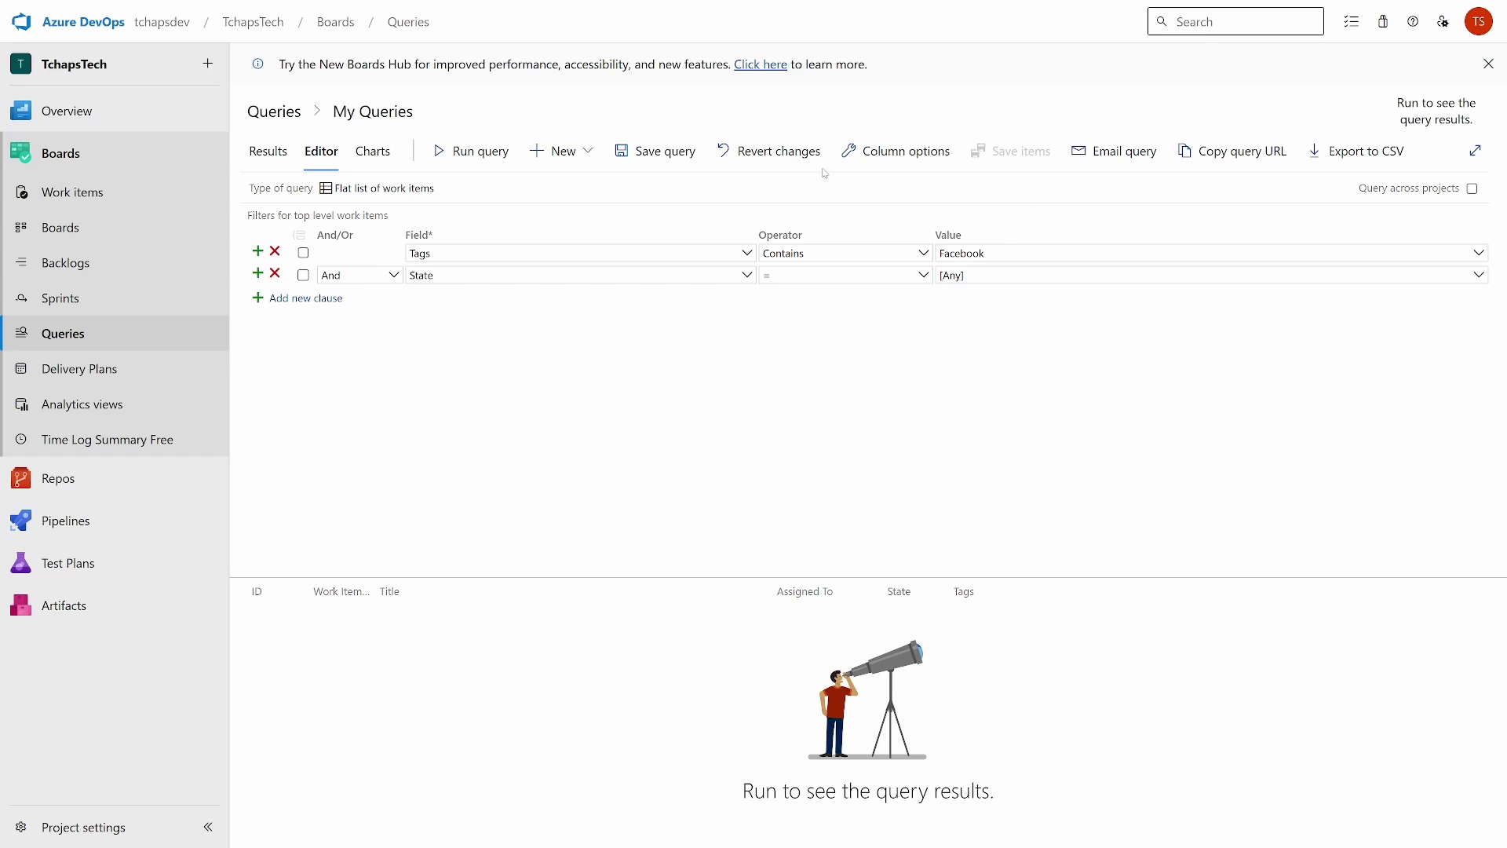
pyautogui.click(637, 154)
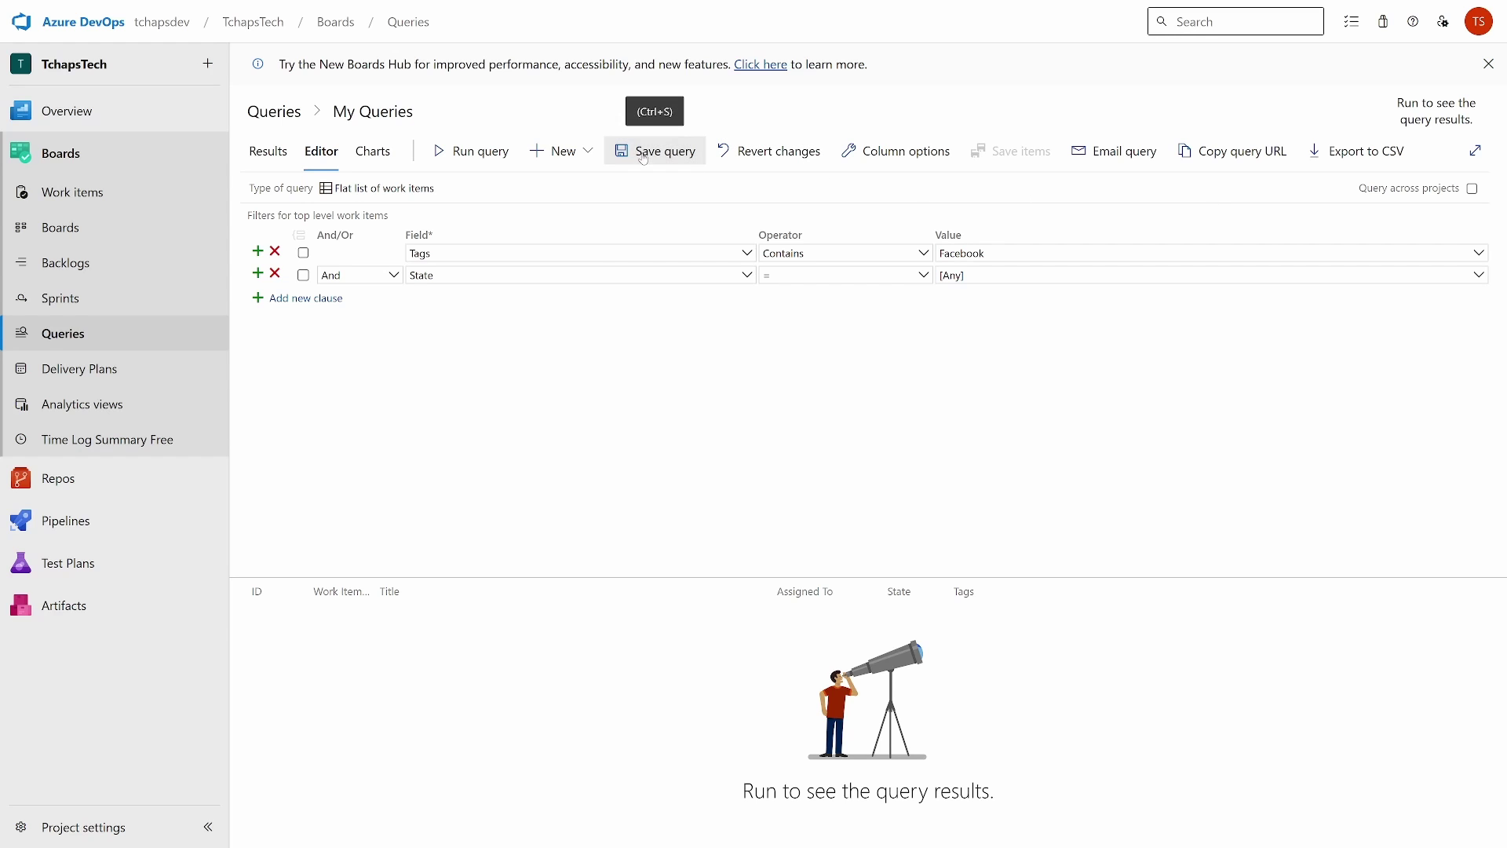
pyautogui.click(948, 312)
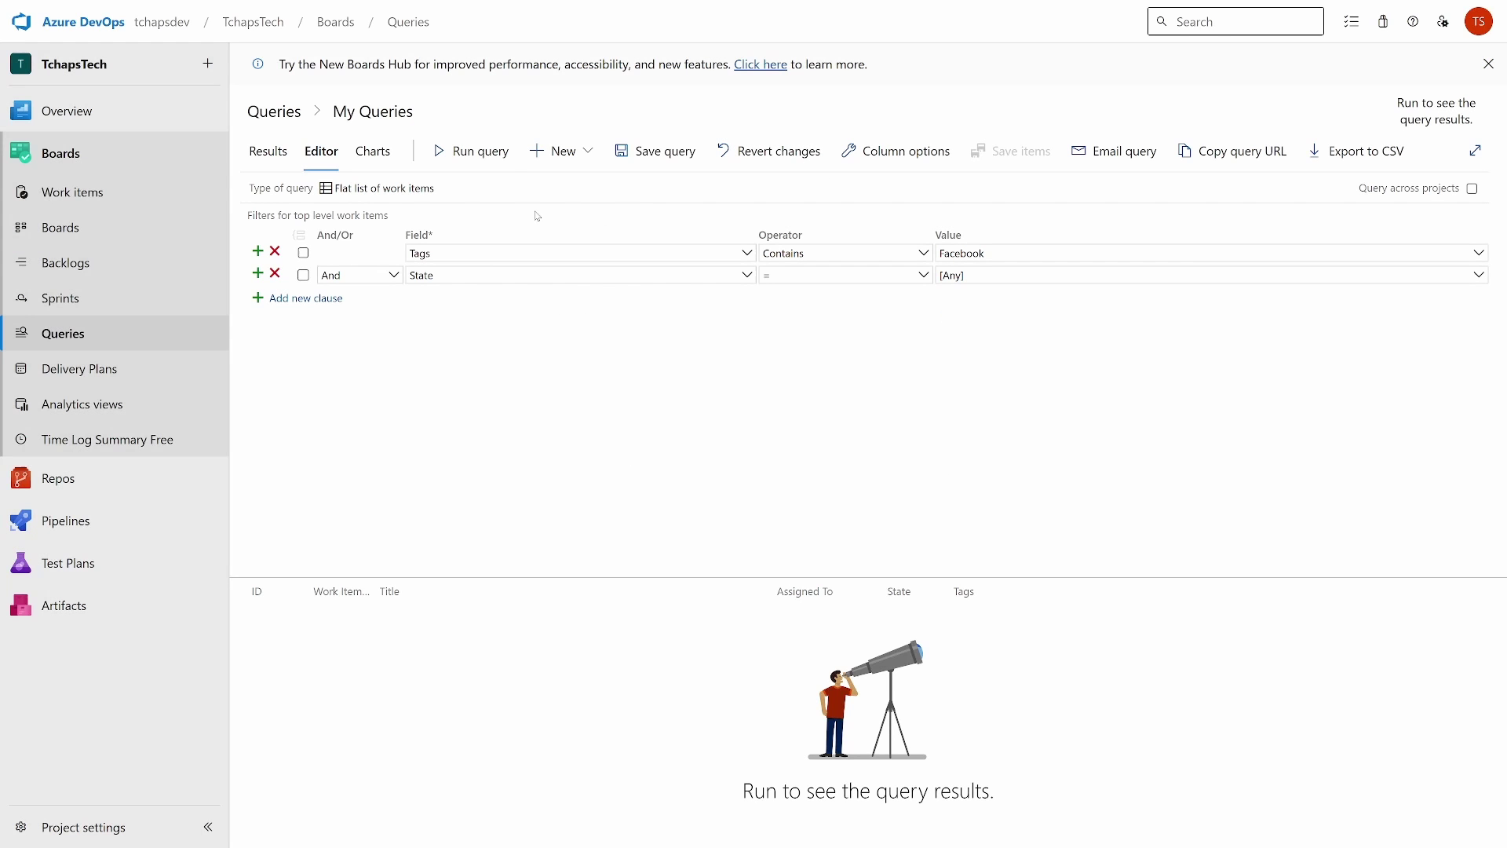
pyautogui.click(471, 151)
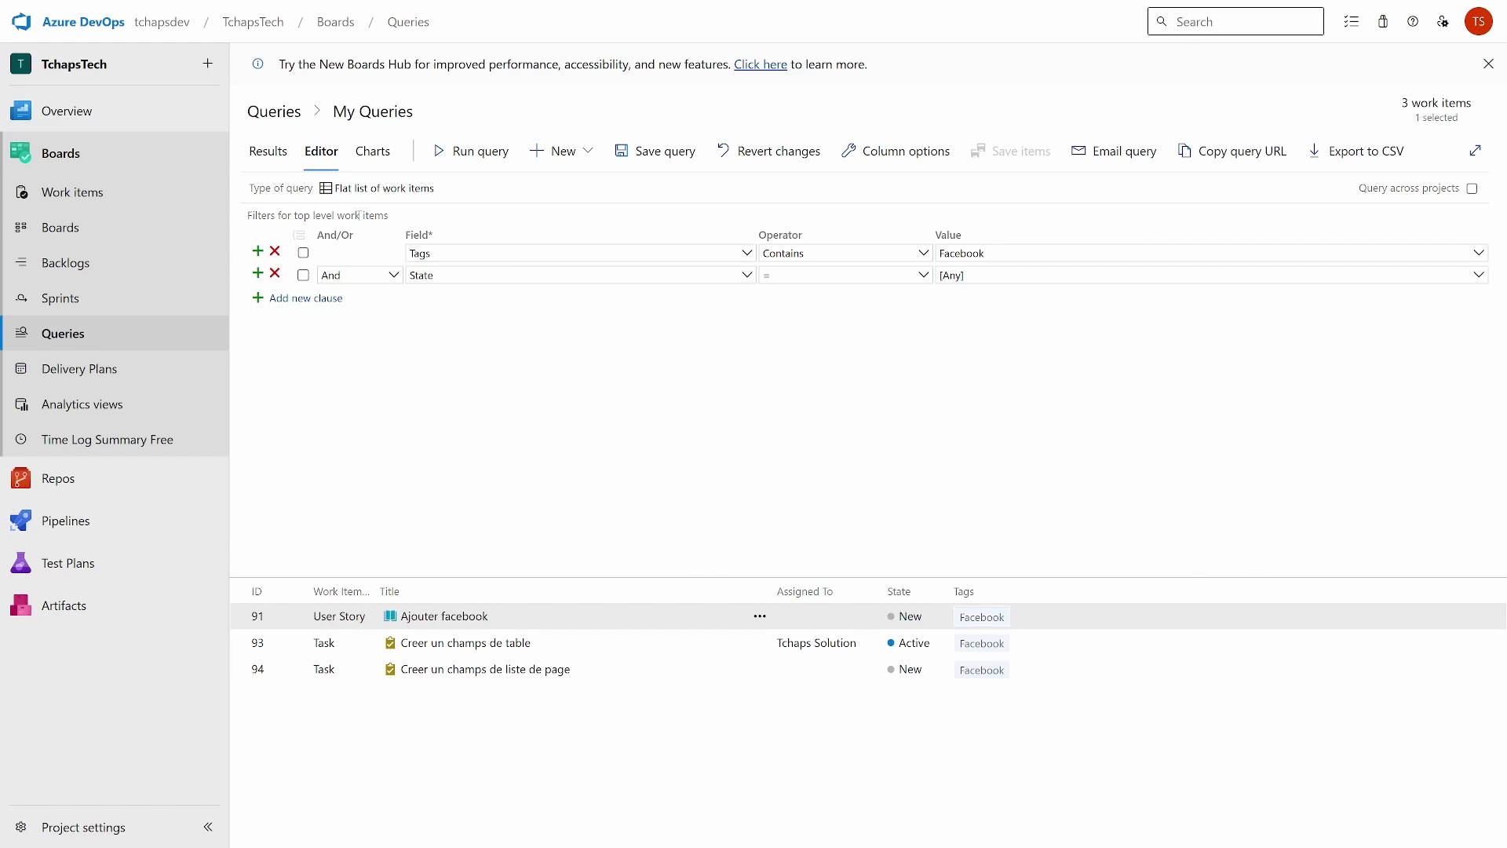
# Step: Open the epic CRM from the project's work items list
pyautogui.click(95, 198)
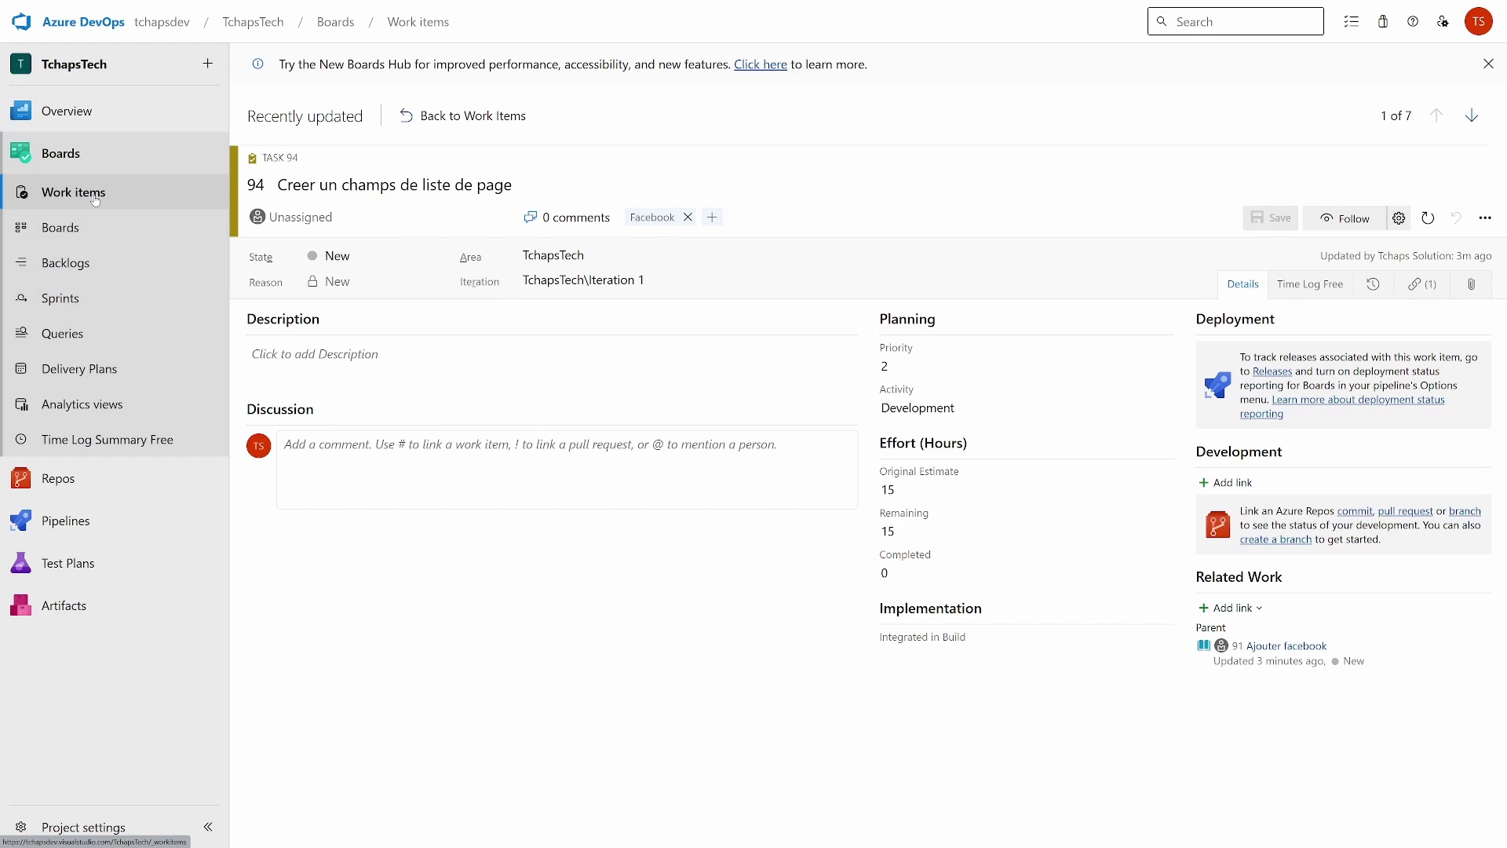
pyautogui.click(95, 198)
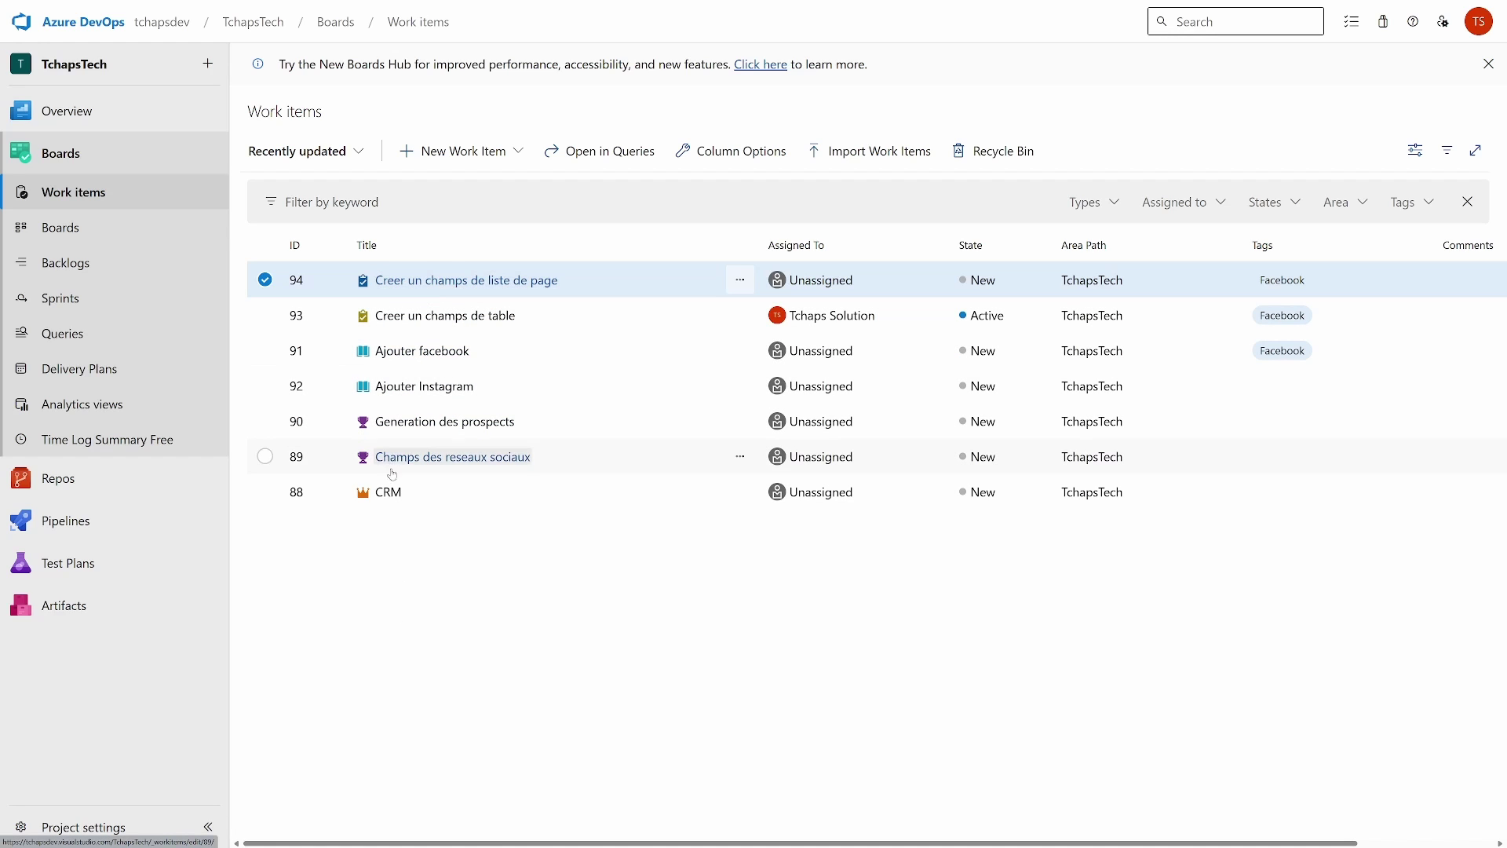
pyautogui.click(391, 493)
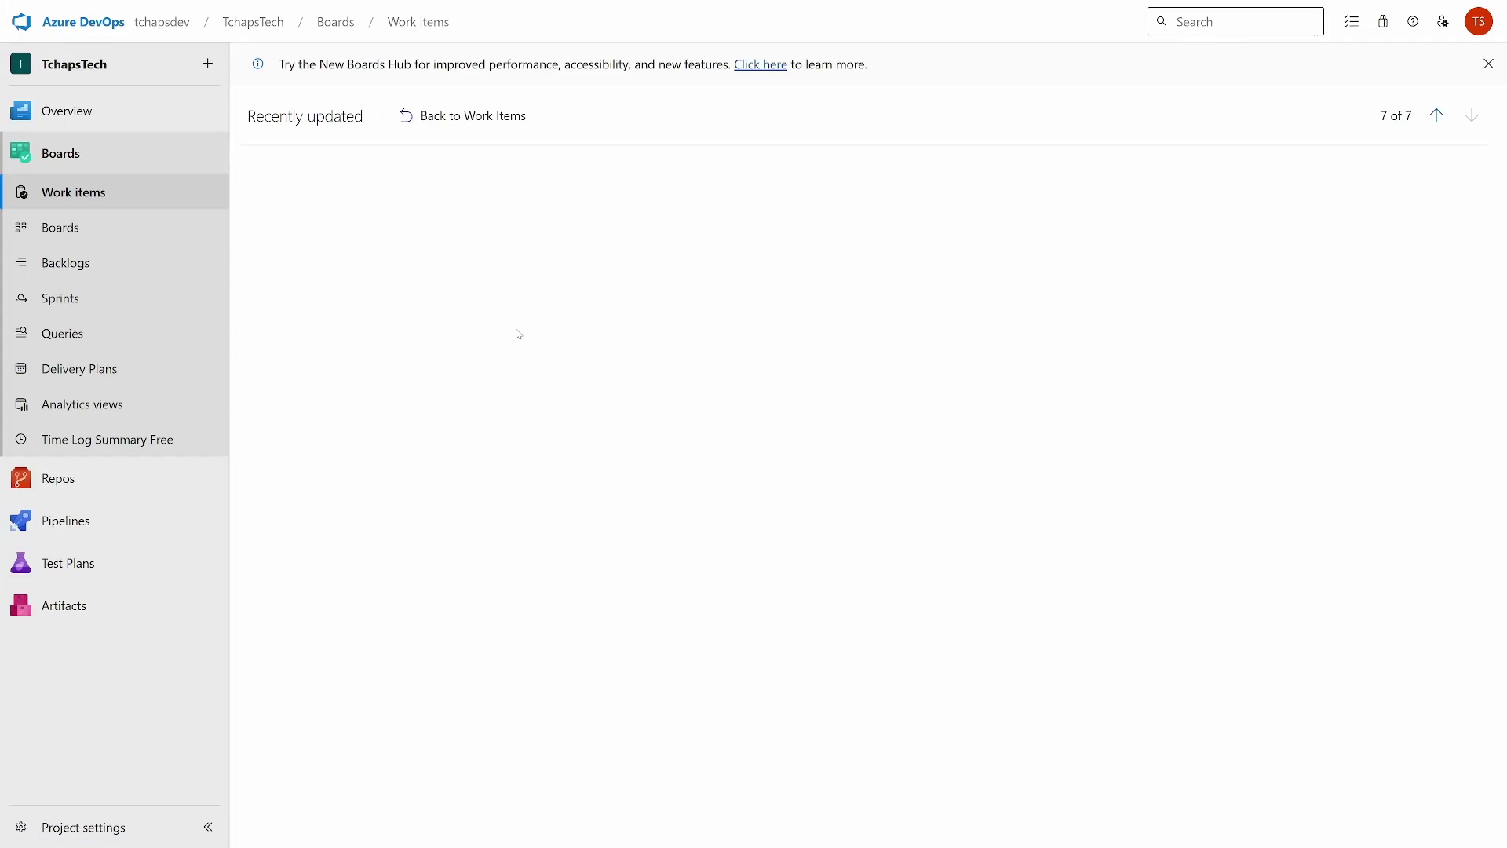
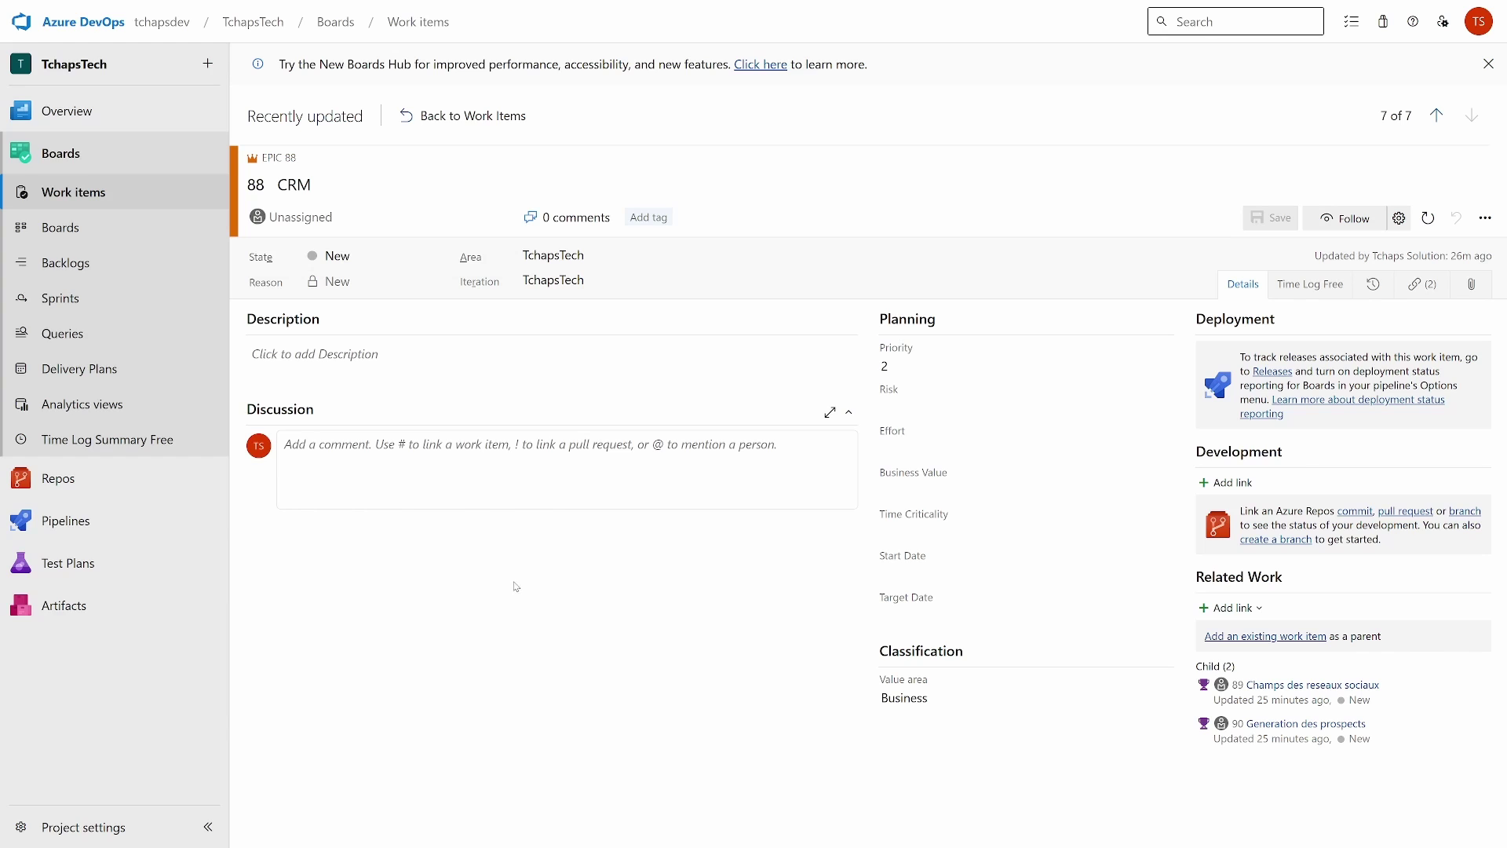
# Step: Describe the CRM epic in French as a strategy for managing a company's relations and interactions with clients or potential clients, and save it
pyautogui.click(308, 359)
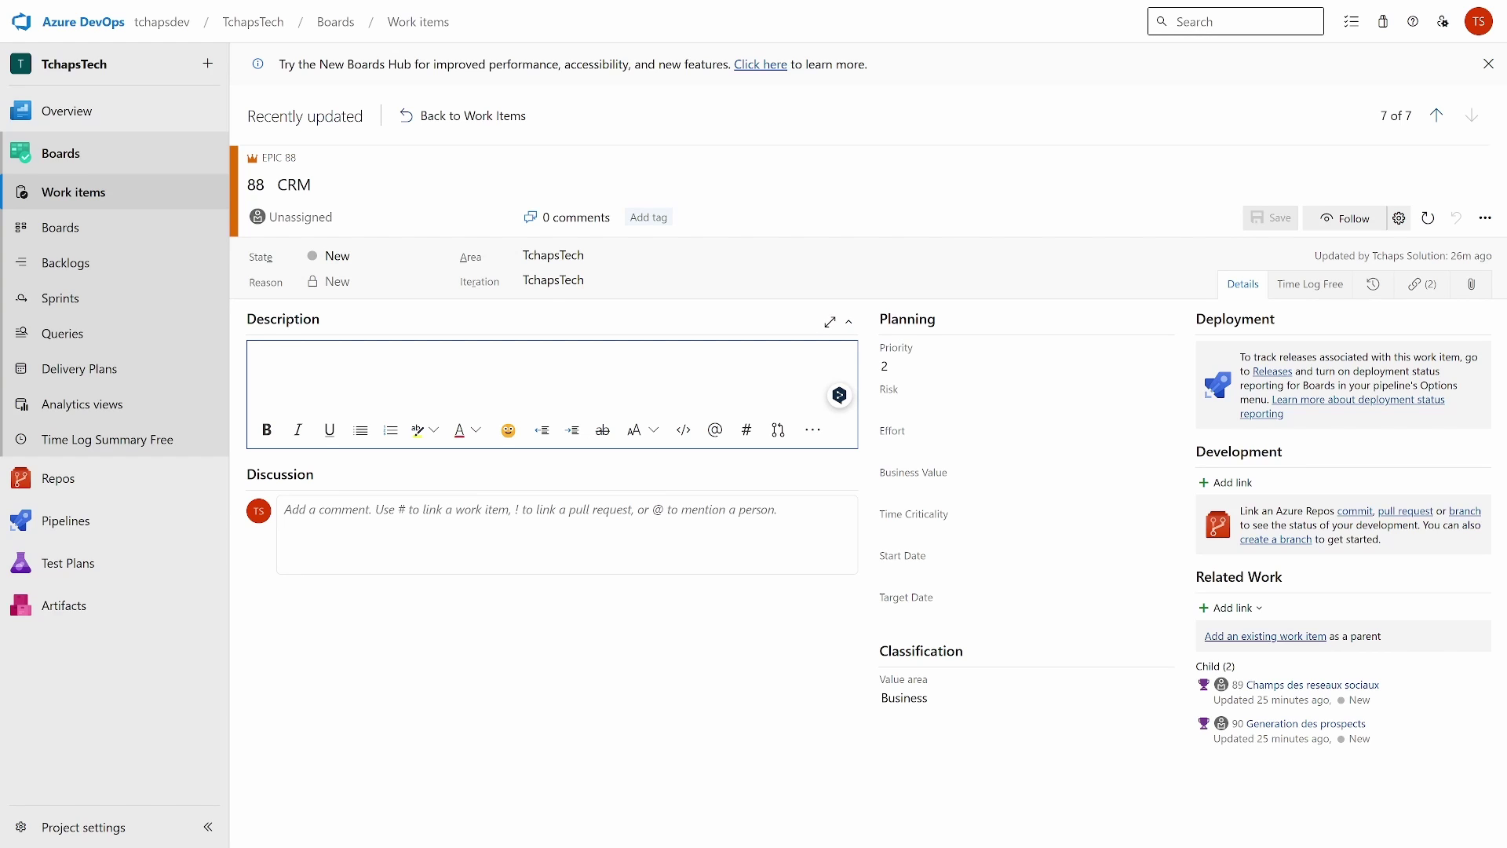
pyautogui.press('Escape')
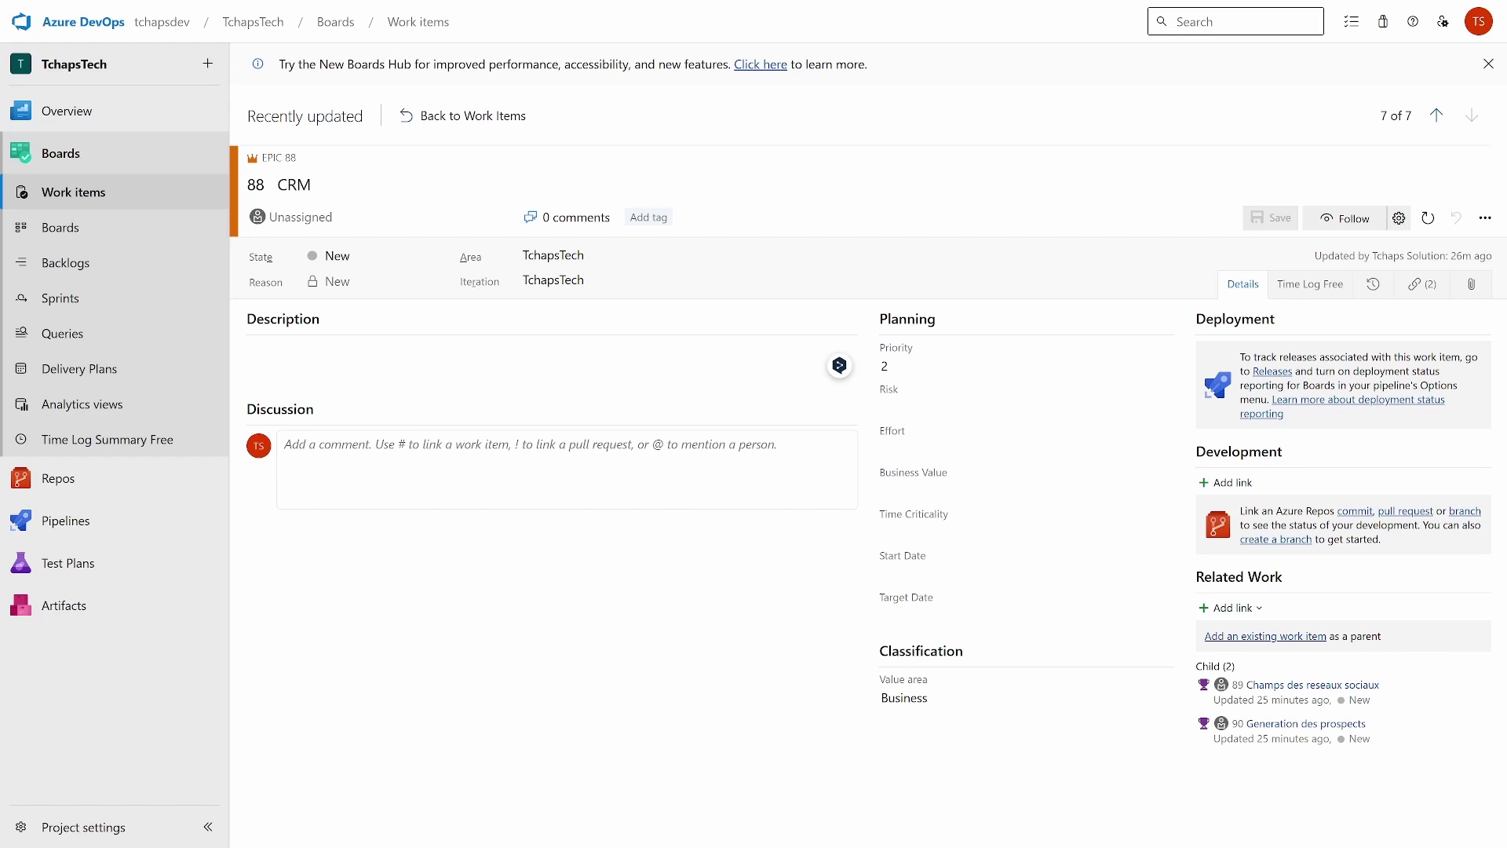
pyautogui.click(361, 346)
pyautogui.write("Le CRM ou gestion de la relation client (Customer Relationship Management) est une stratégie de gestion des relations et interactions d'une entreprise avec ses clients ou clients potentiels.")
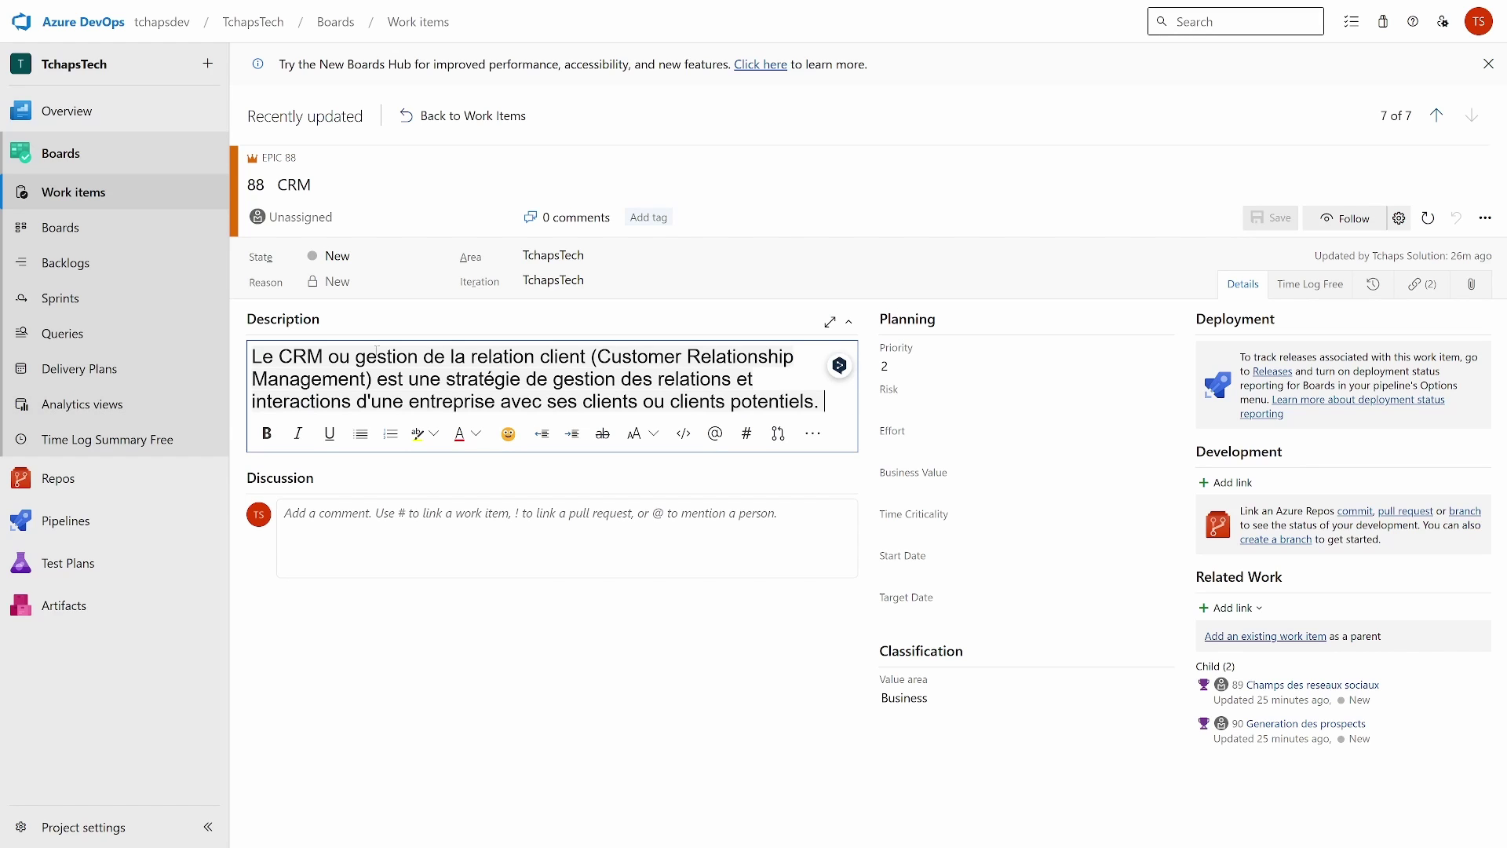
pyautogui.hotkey('ctrl', 'z')
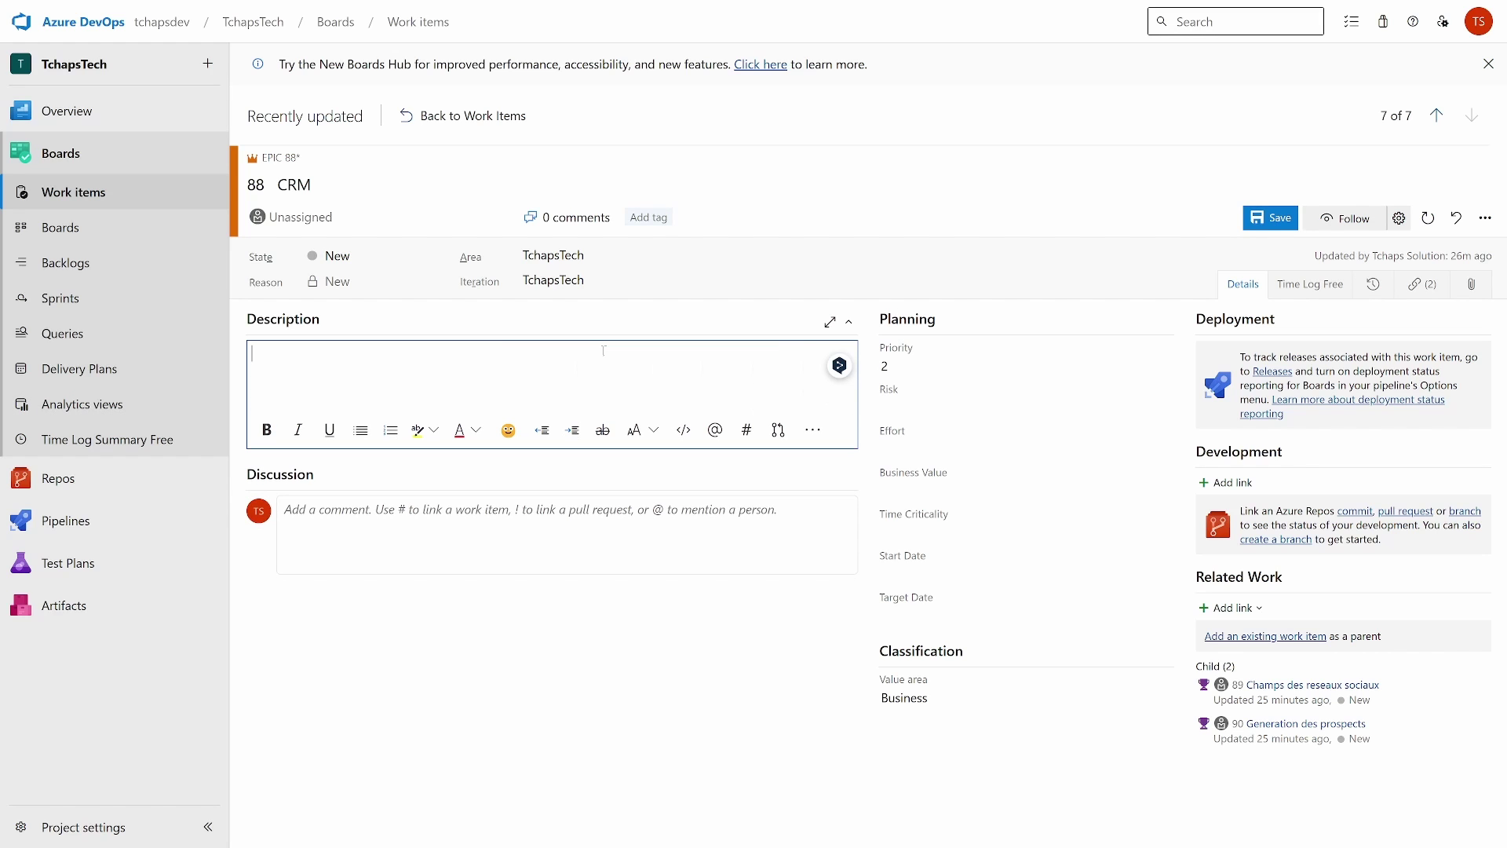
pyautogui.write("Le CRM ou gestion de la relation client (Customer Relationship Management) est une stratégie de gestion des relations et interactions d'une entreprise avec ses clients ou clients potentiels.")
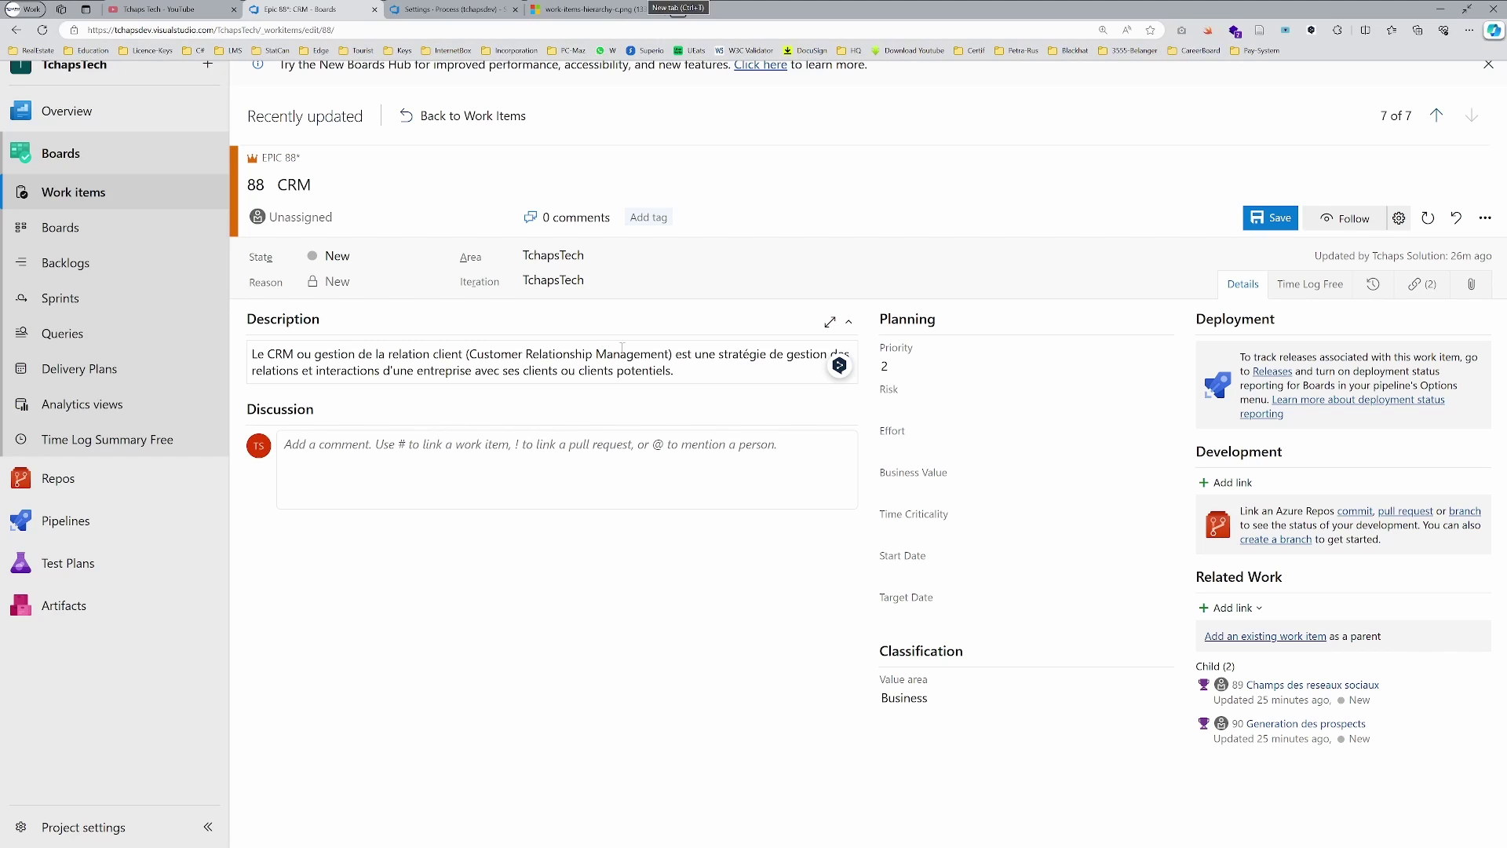
pyautogui.click(1268, 218)
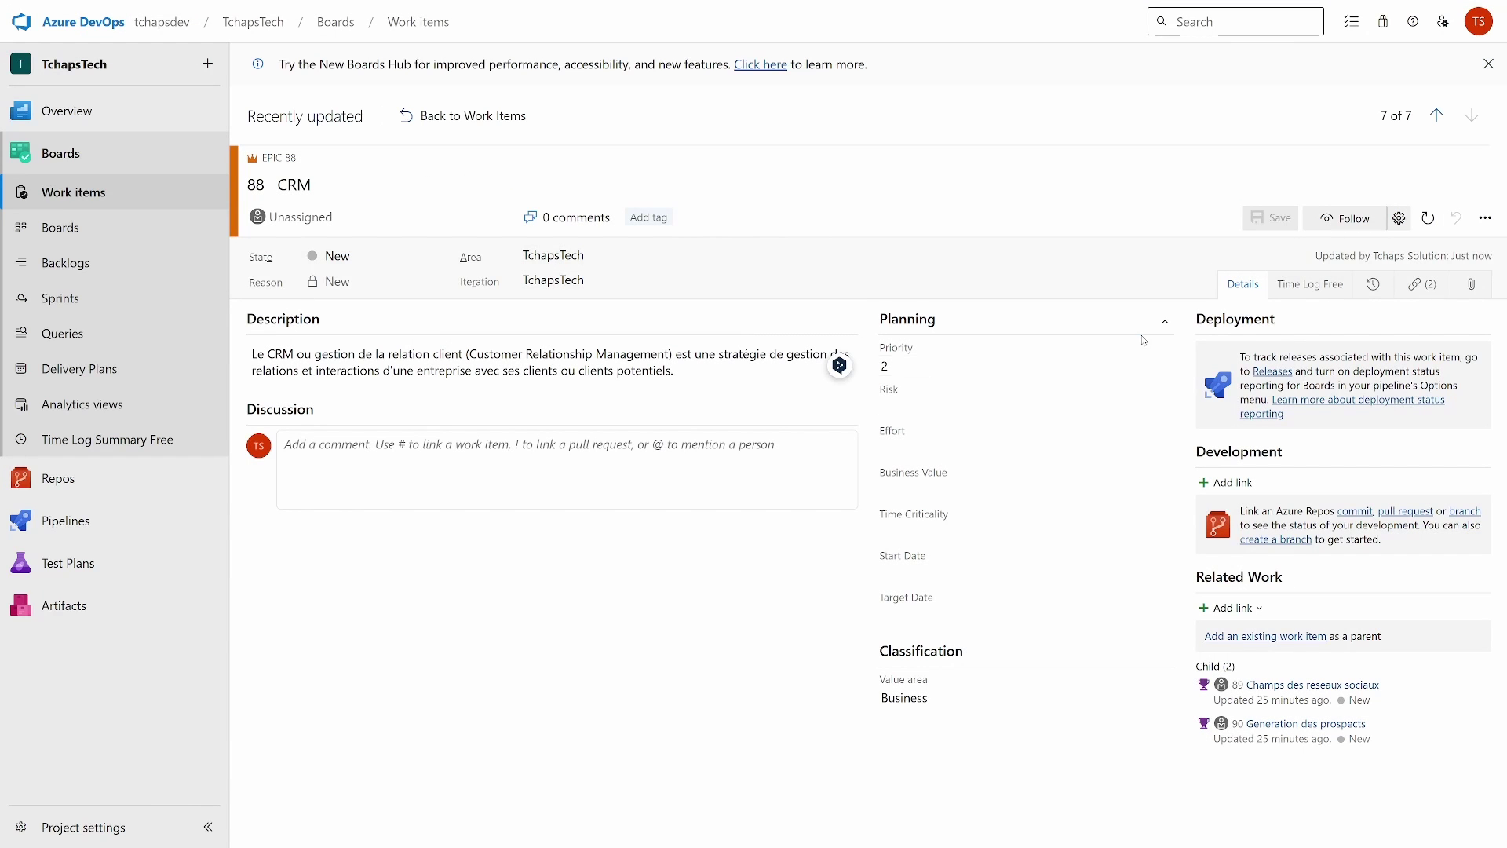
# Step: Examine the epic's planning fields: Priority, Risk, Effort, Business Value, Time Criticality, Start Date and Target Date
pyautogui.click(1154, 366)
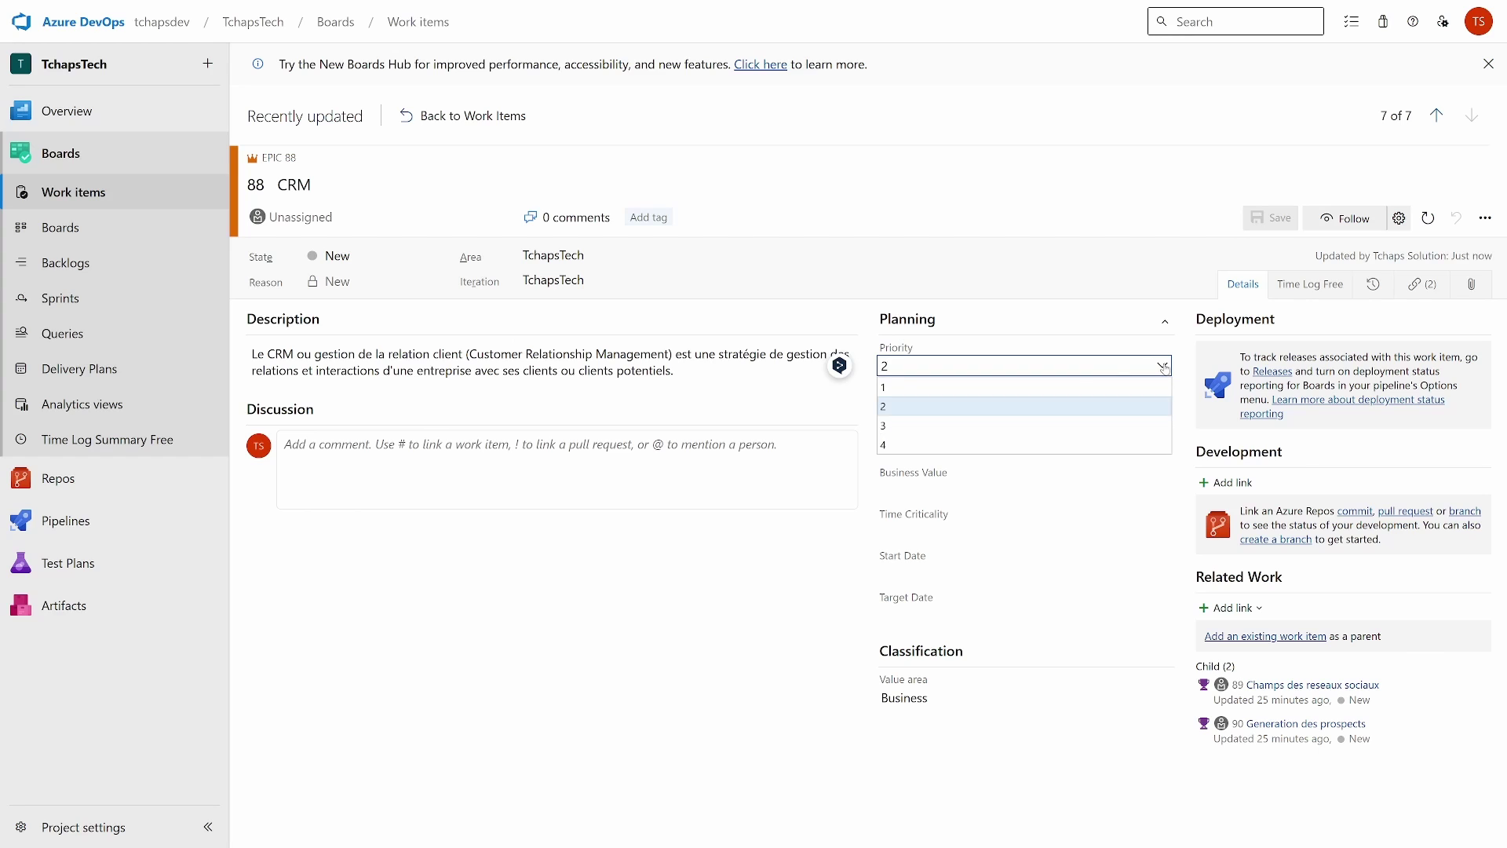
pyautogui.click(797, 601)
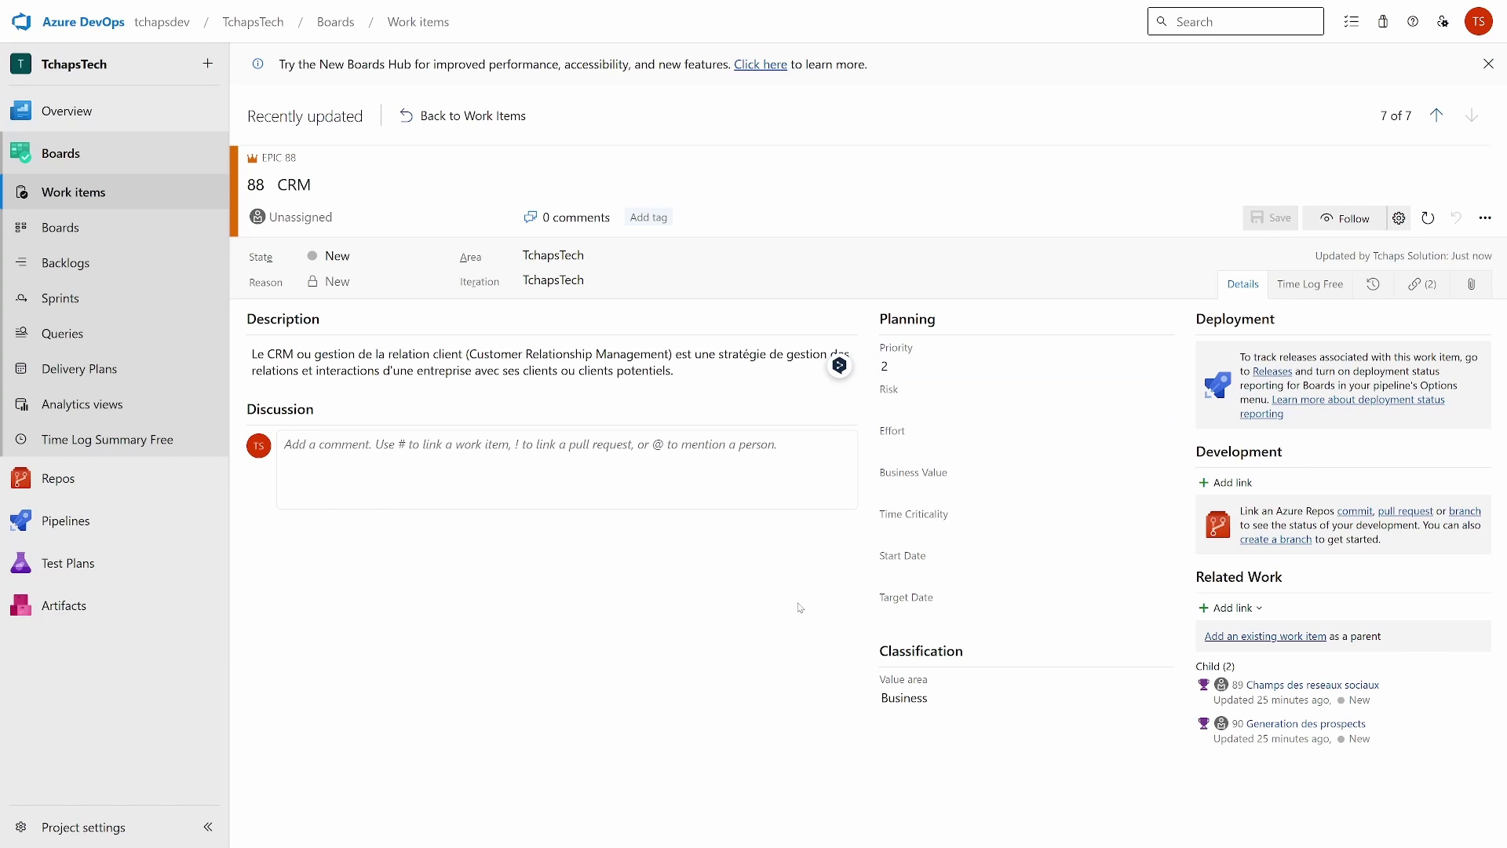
pyautogui.click(920, 405)
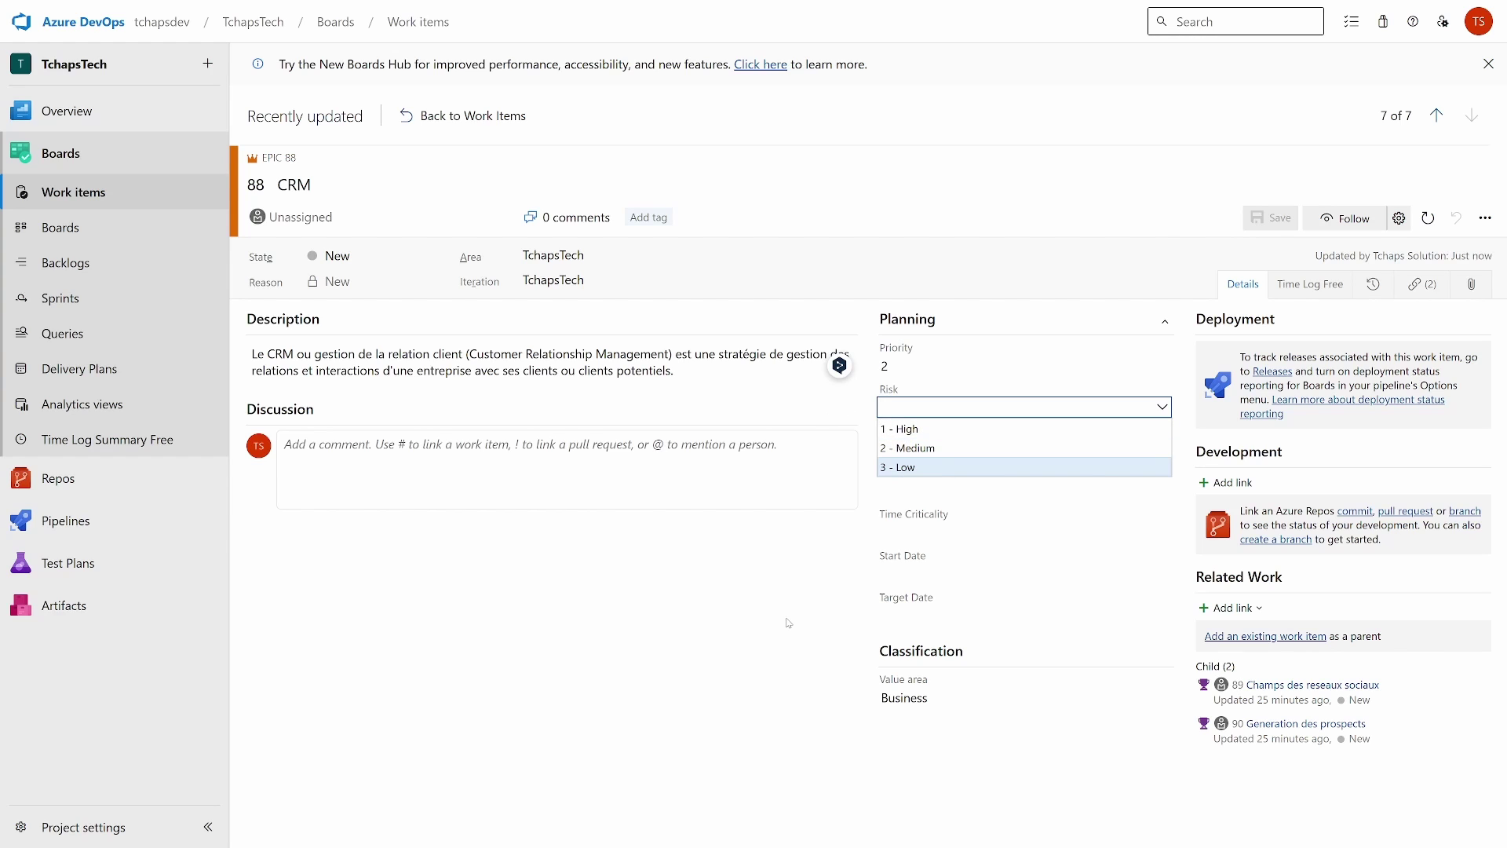
pyautogui.click(953, 439)
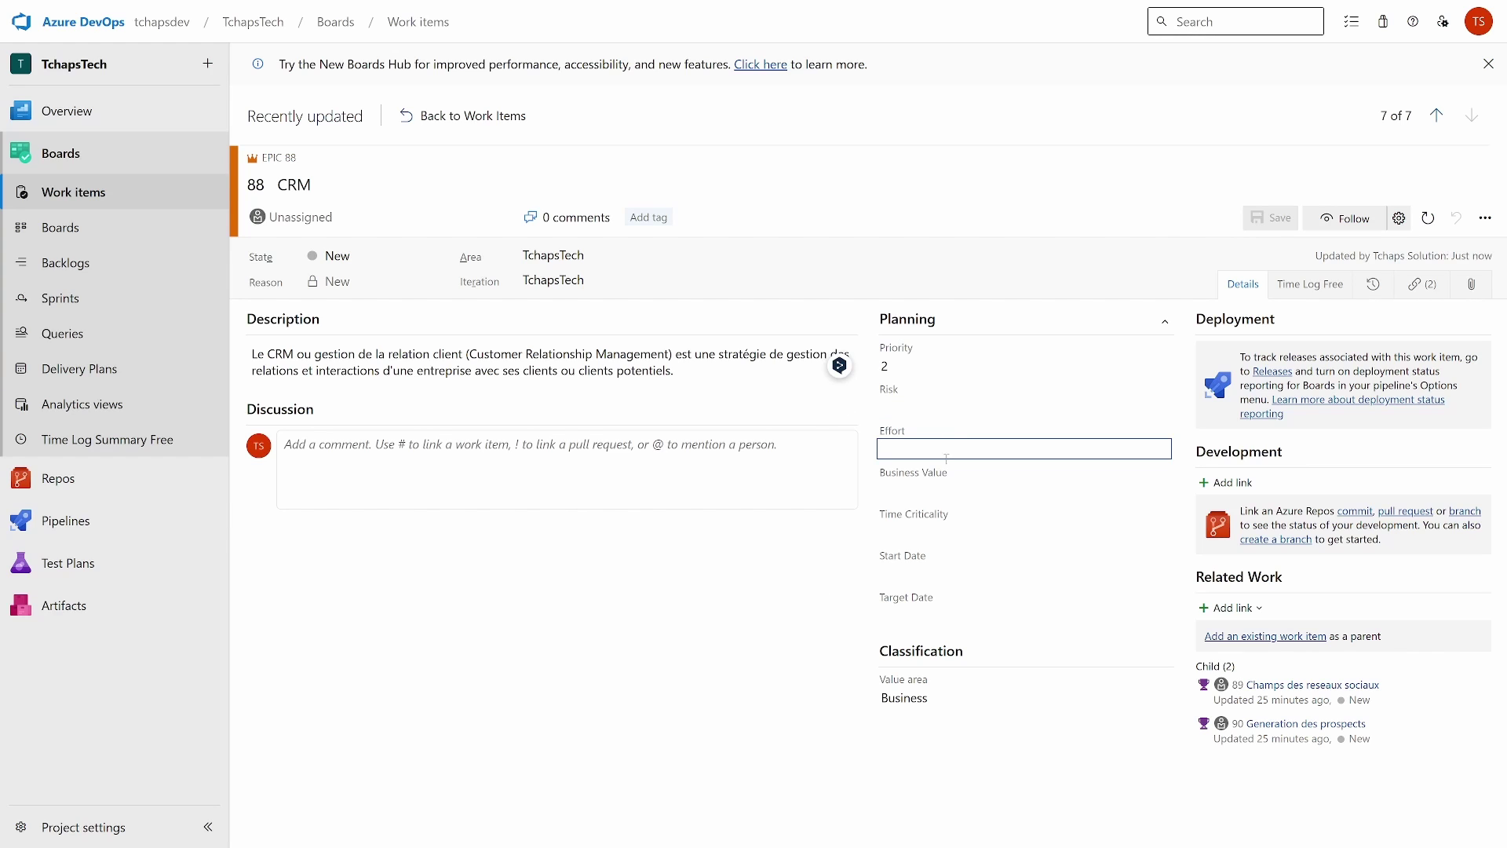
pyautogui.click(938, 492)
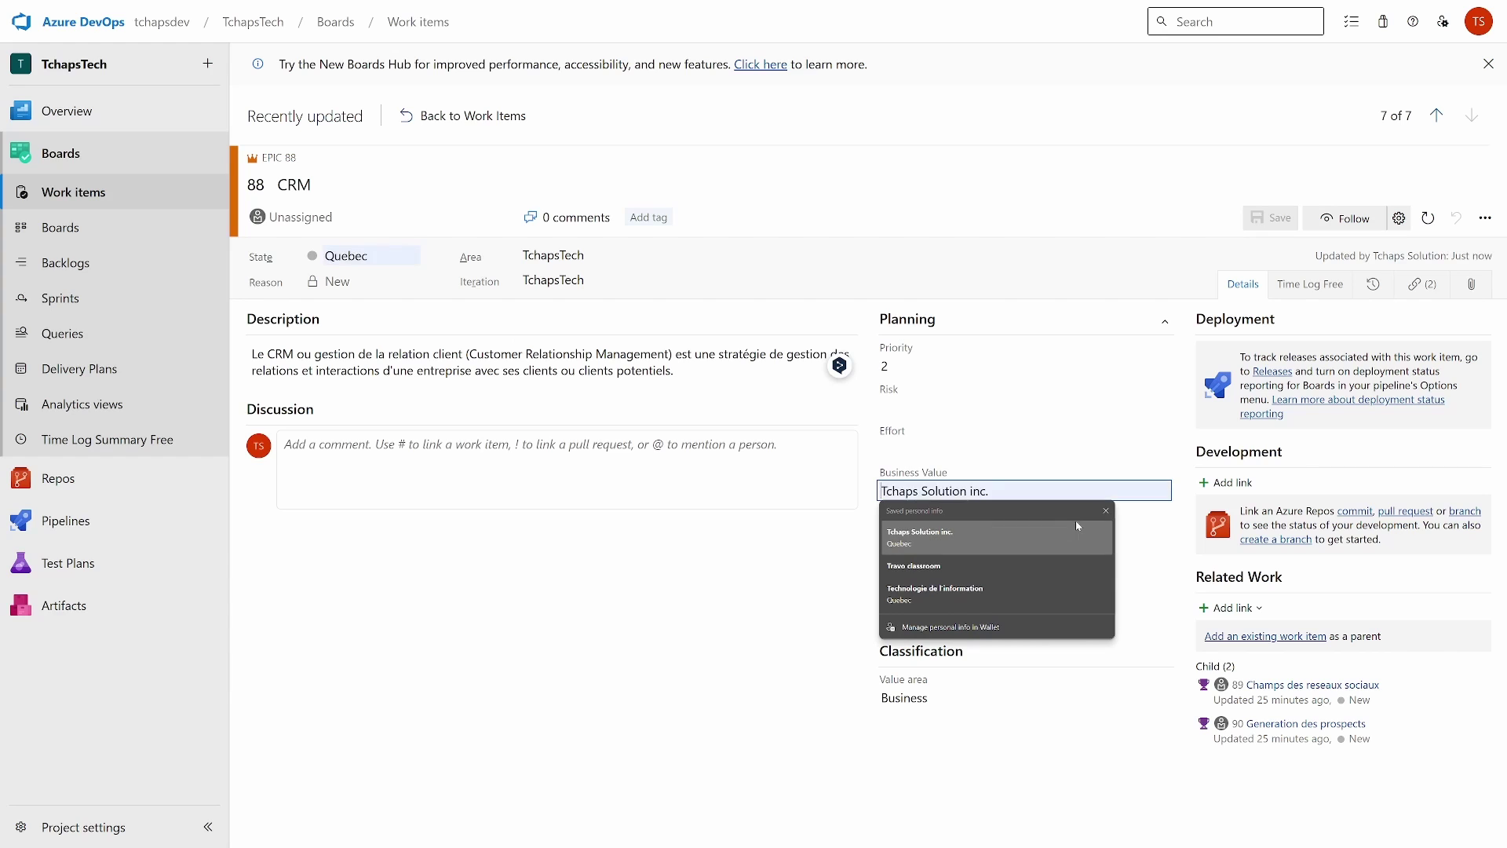
pyautogui.click(1106, 510)
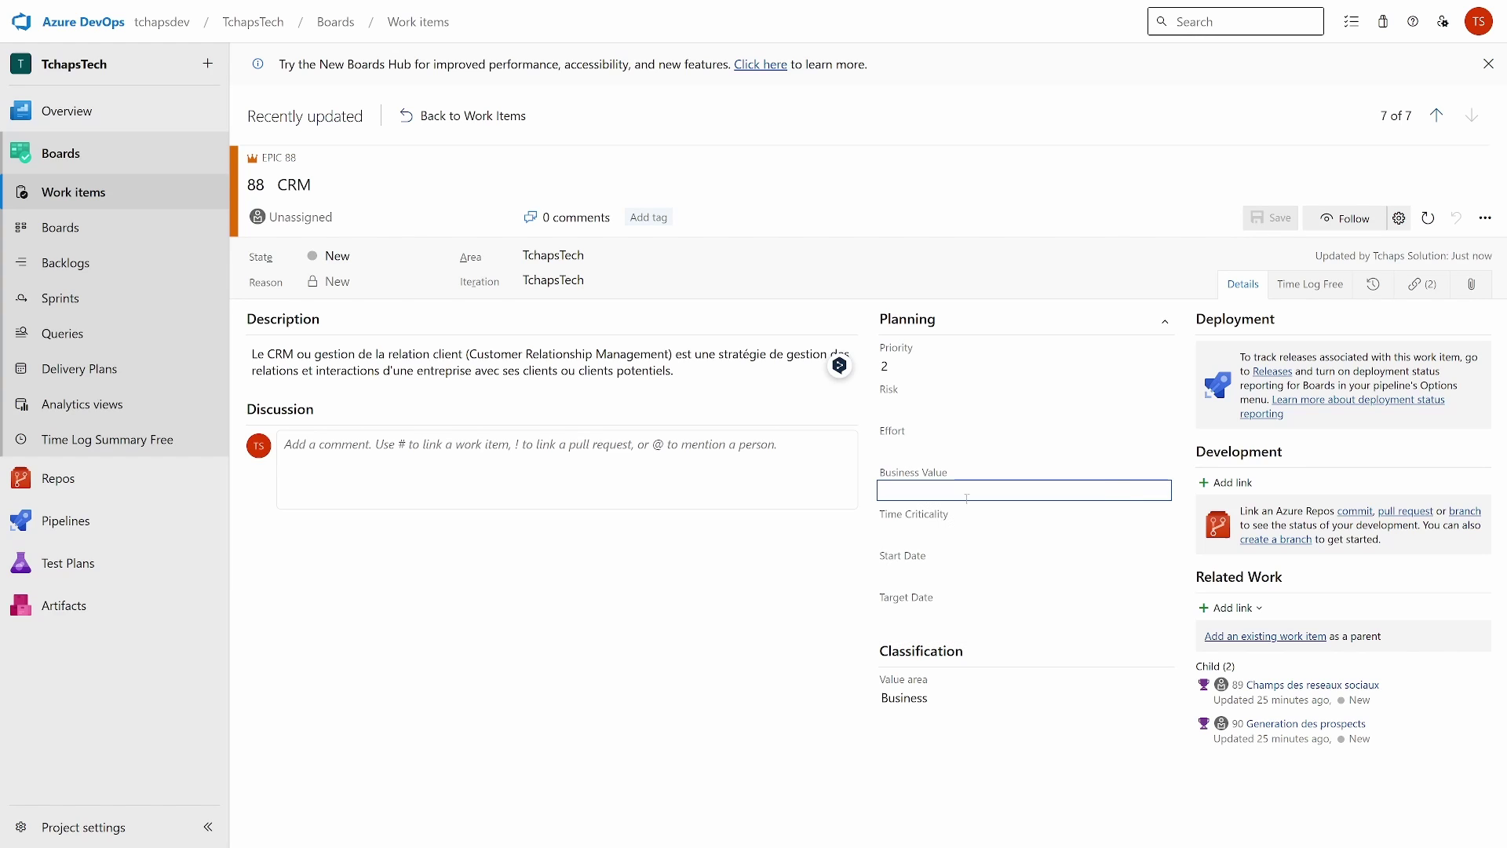
pyautogui.click(933, 532)
pyautogui.click(959, 572)
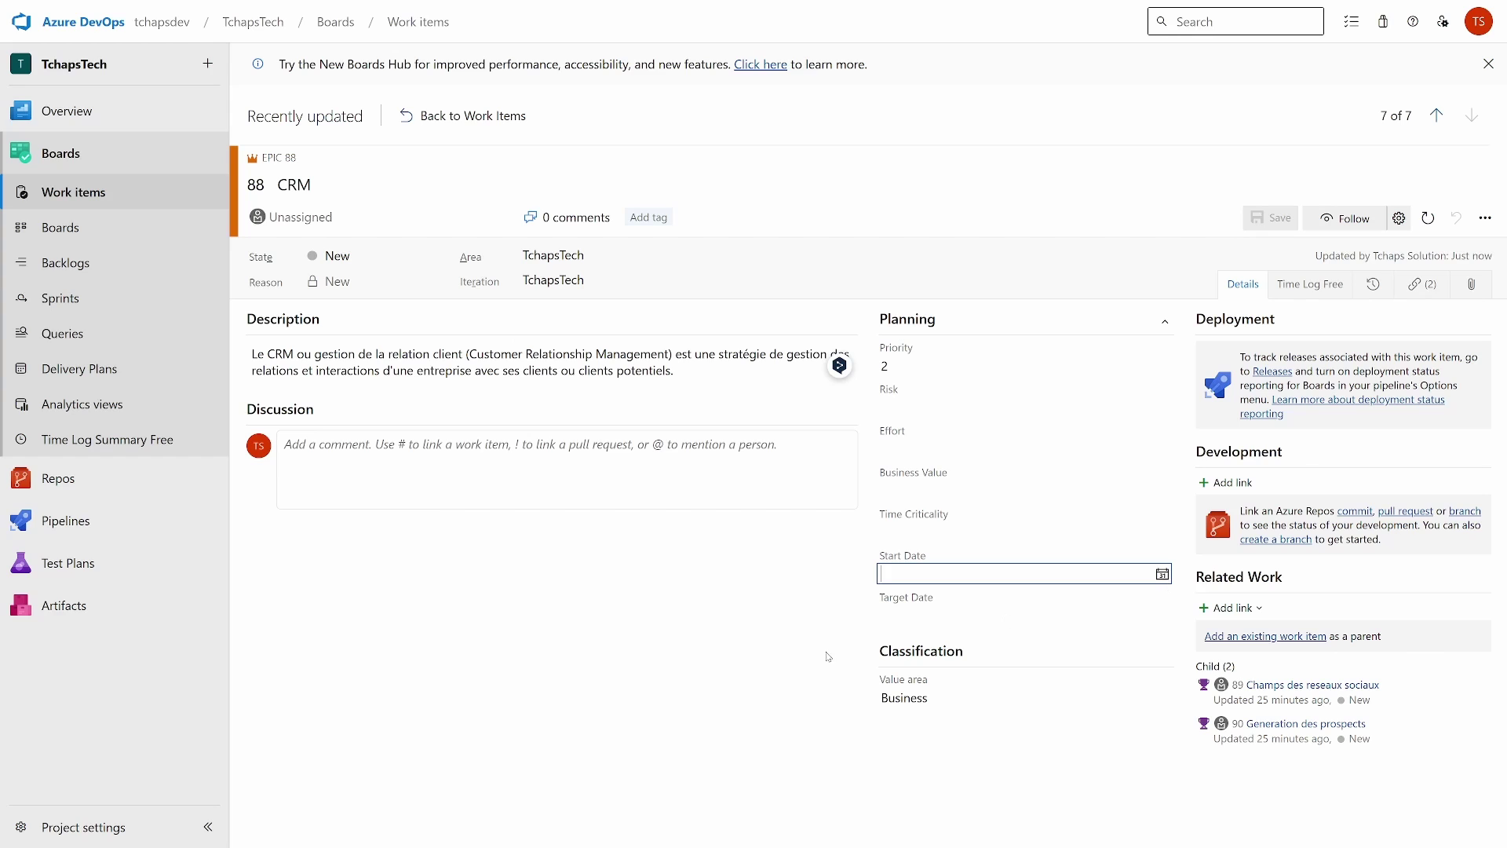
pyautogui.click(947, 617)
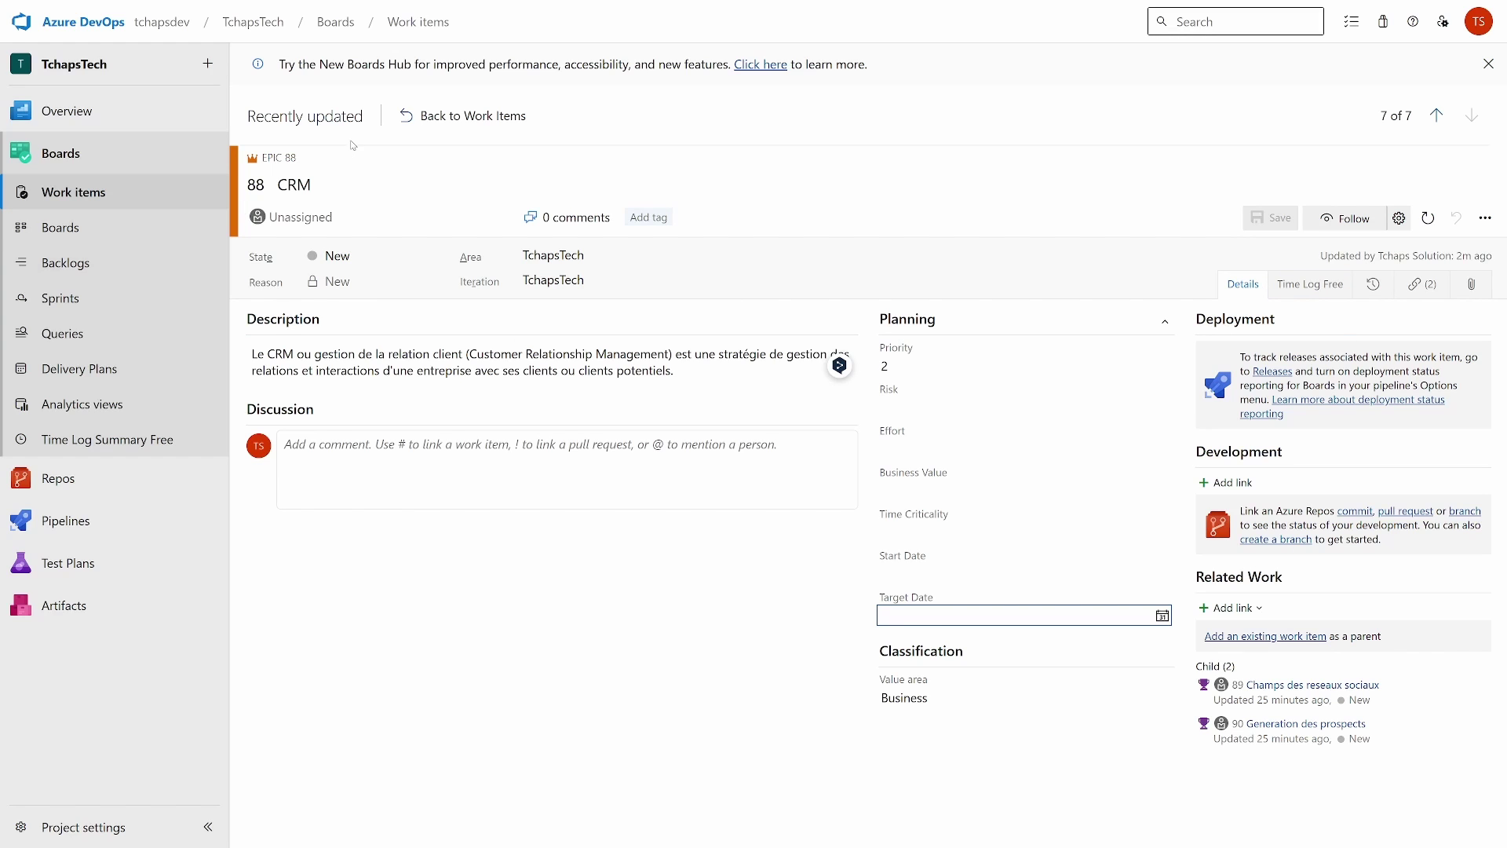
pyautogui.click(298, 164)
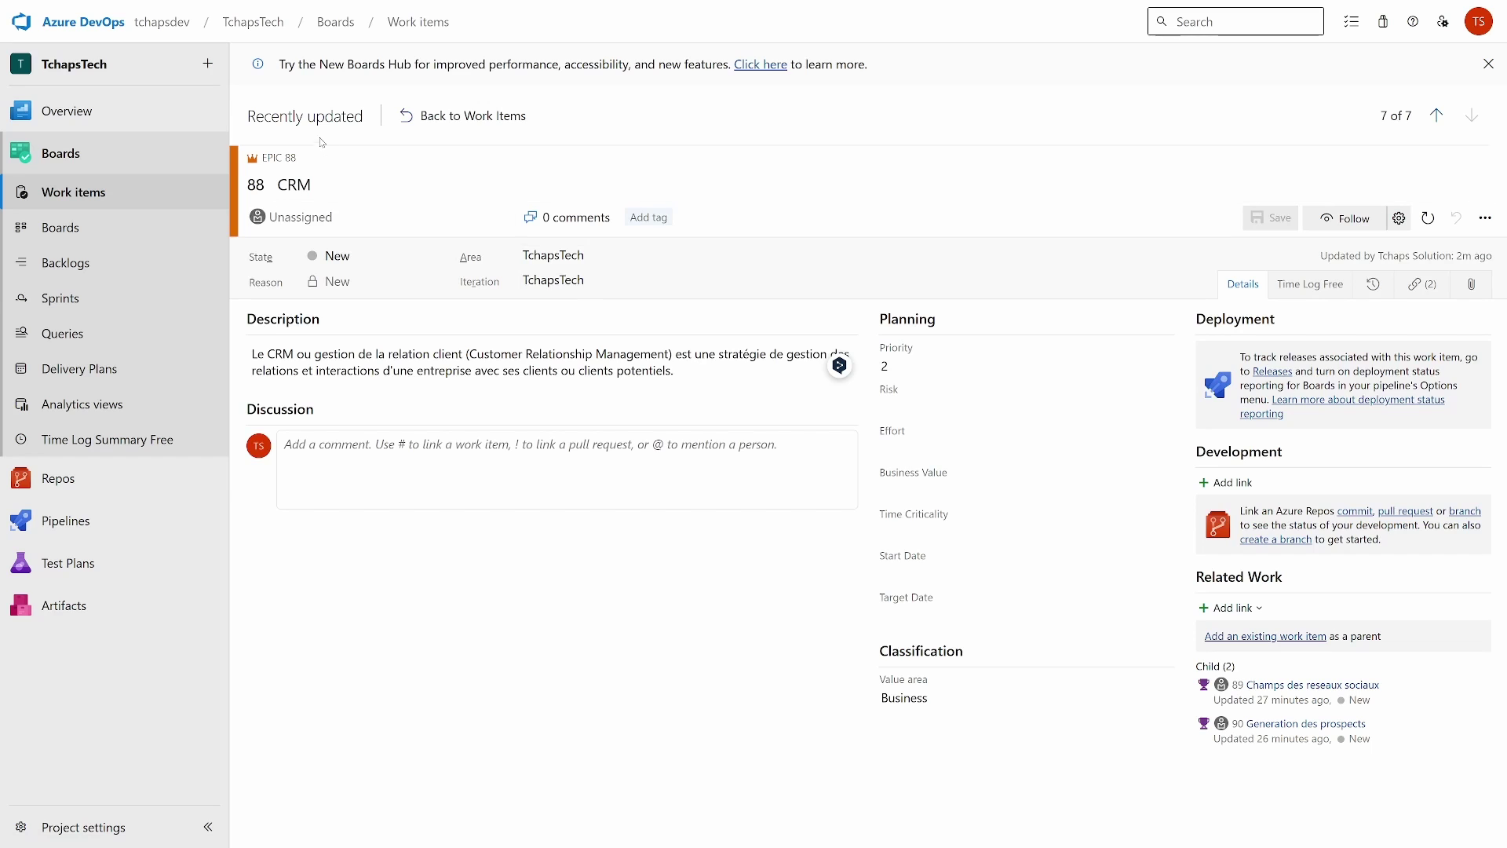
# Step: View the fields of the feature "Generation des prospects" and of the user story "Ajouter Instagram"
pyautogui.click(433, 115)
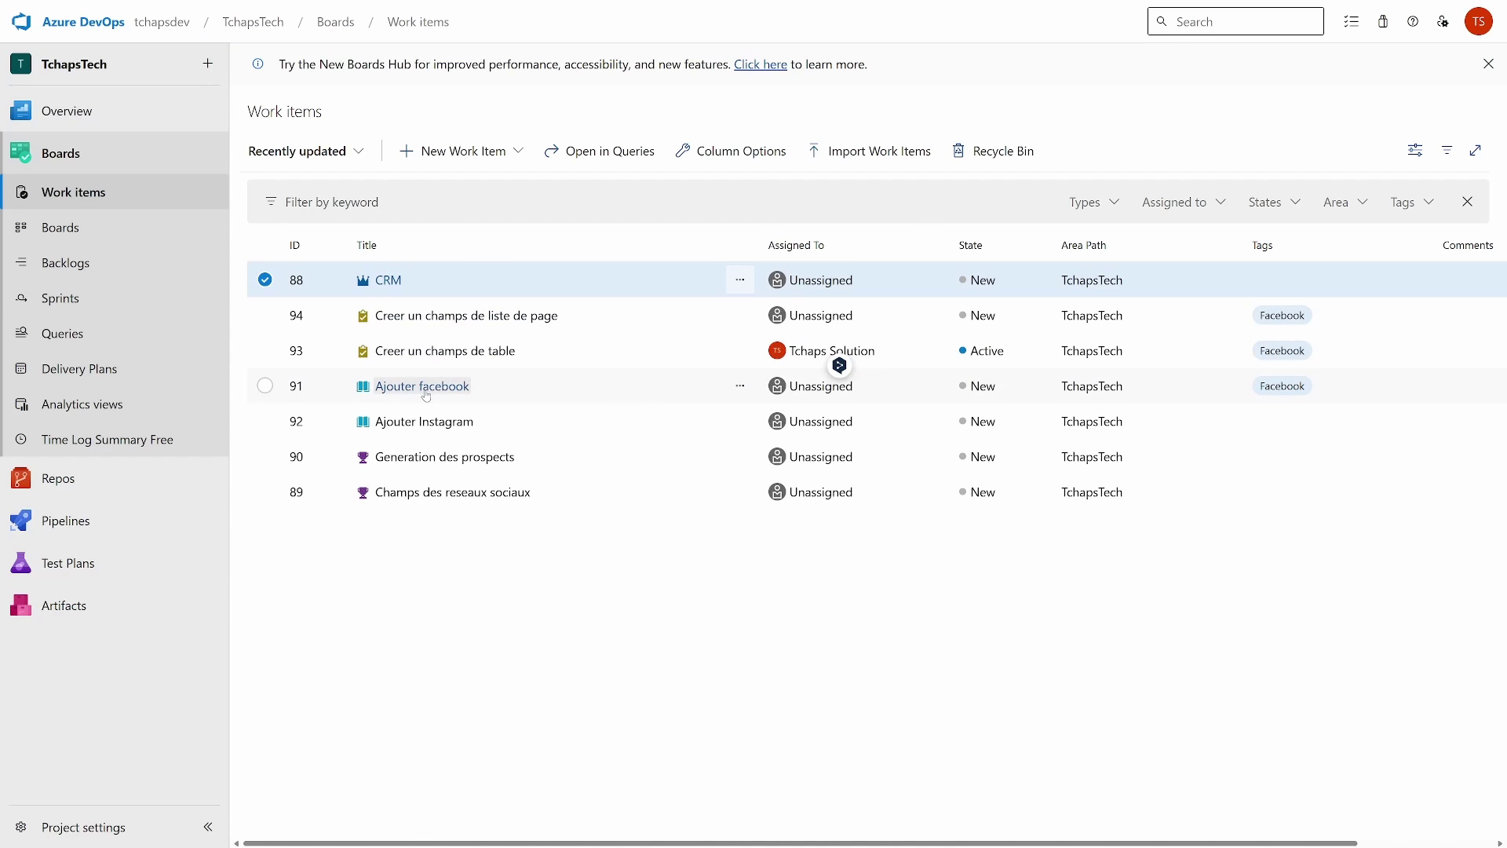
pyautogui.click(409, 457)
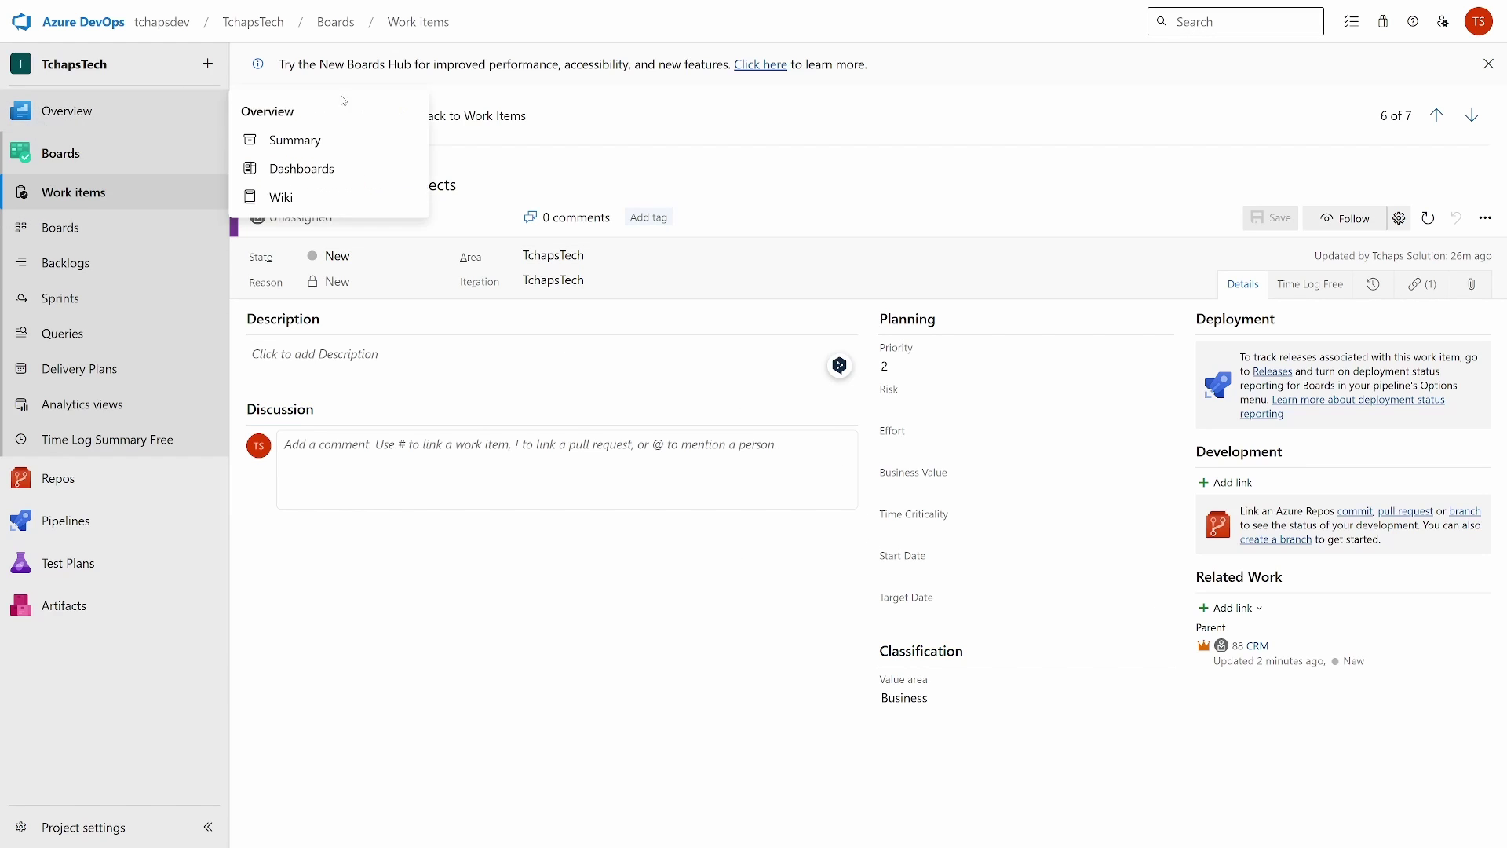
pyautogui.click(483, 117)
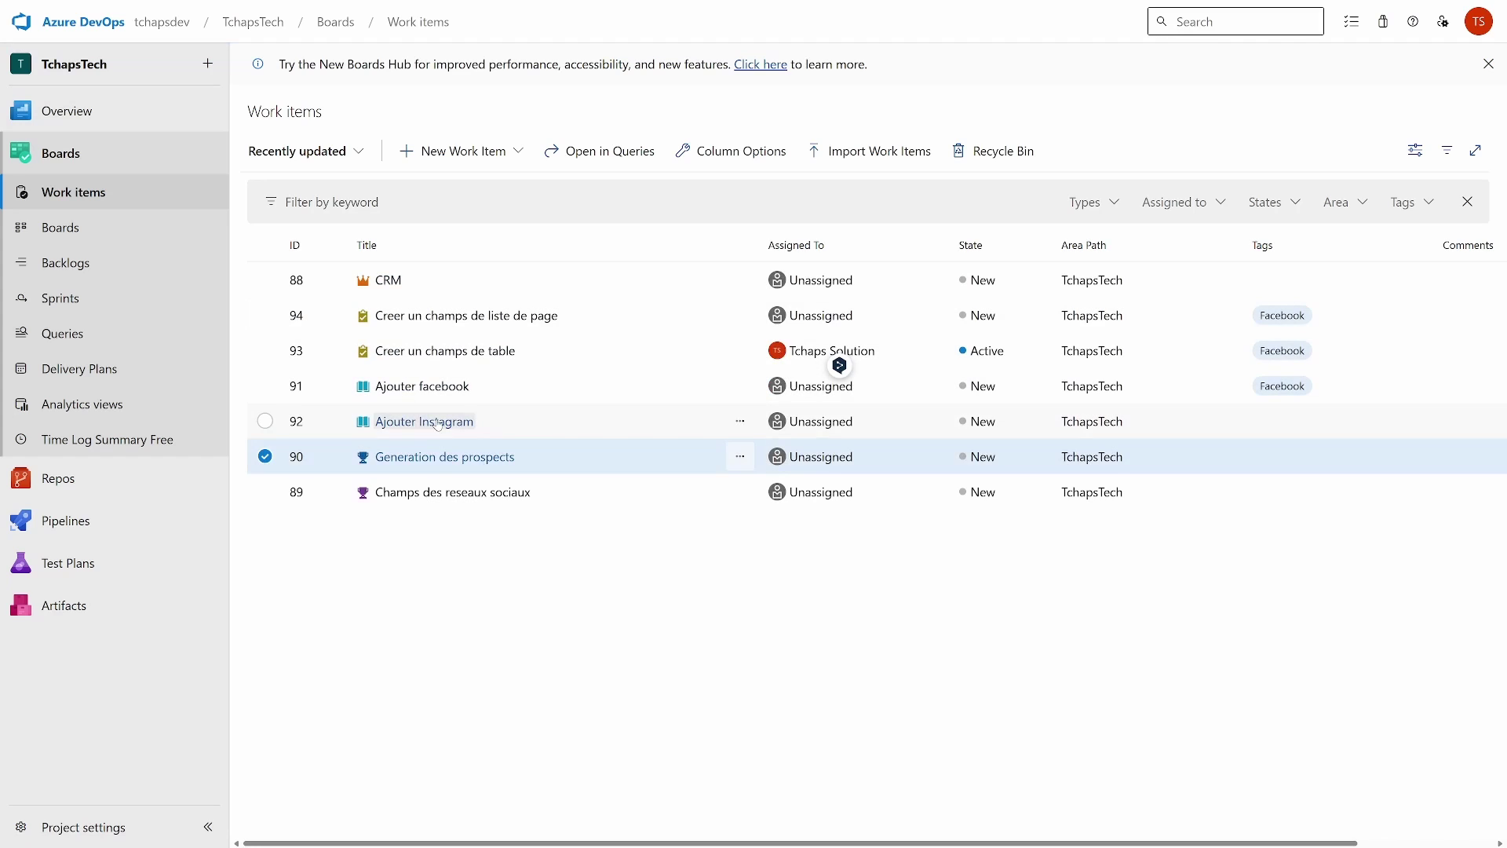
pyautogui.click(438, 424)
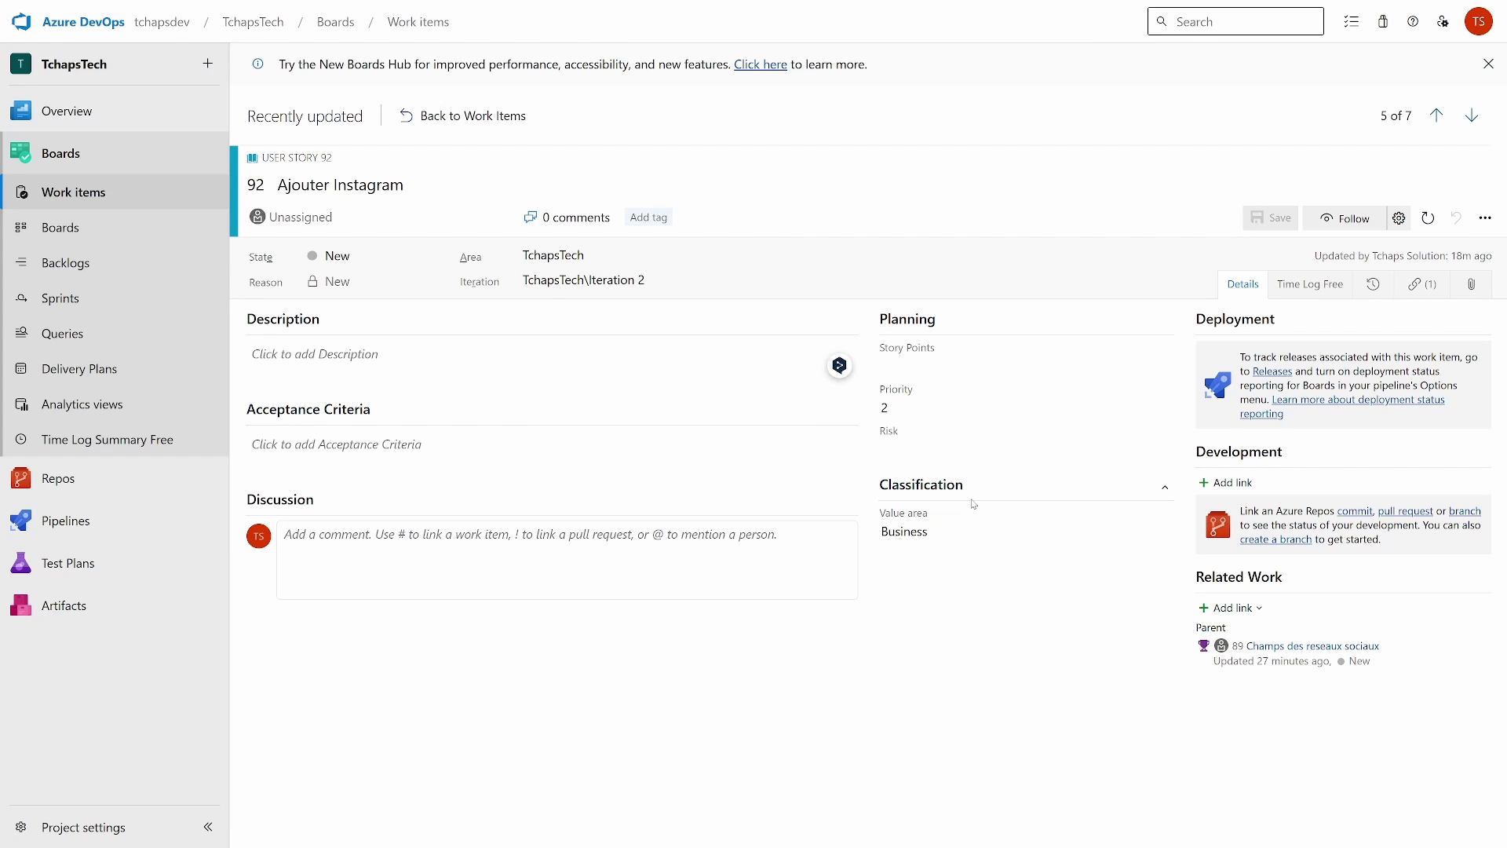
# Step: Set the user story "Ajouter Instagram" to risk 3 - Low and 2 story points, and save it
pyautogui.click(994, 367)
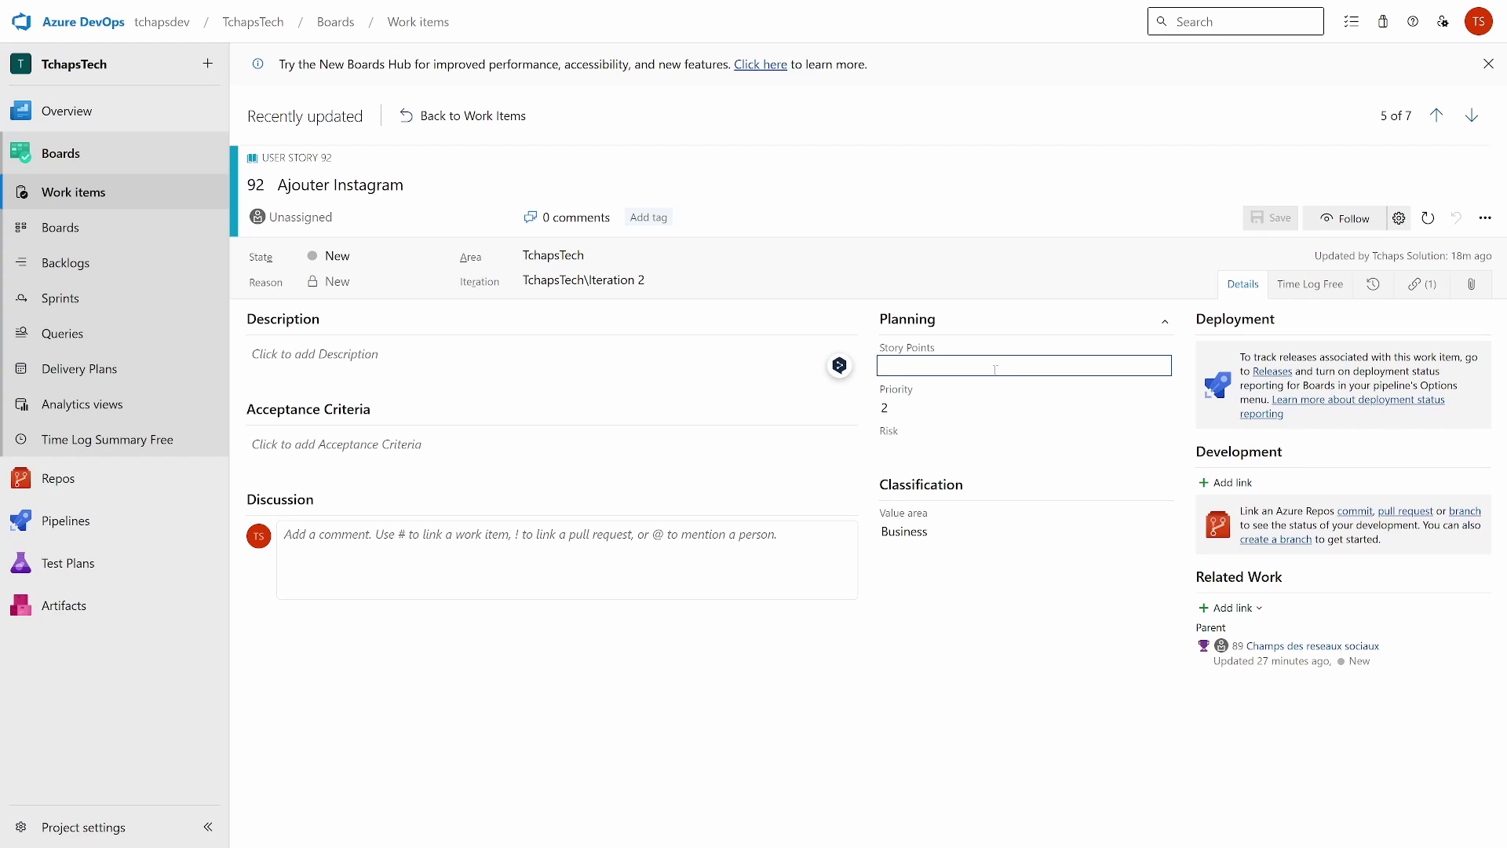
pyautogui.click(970, 440)
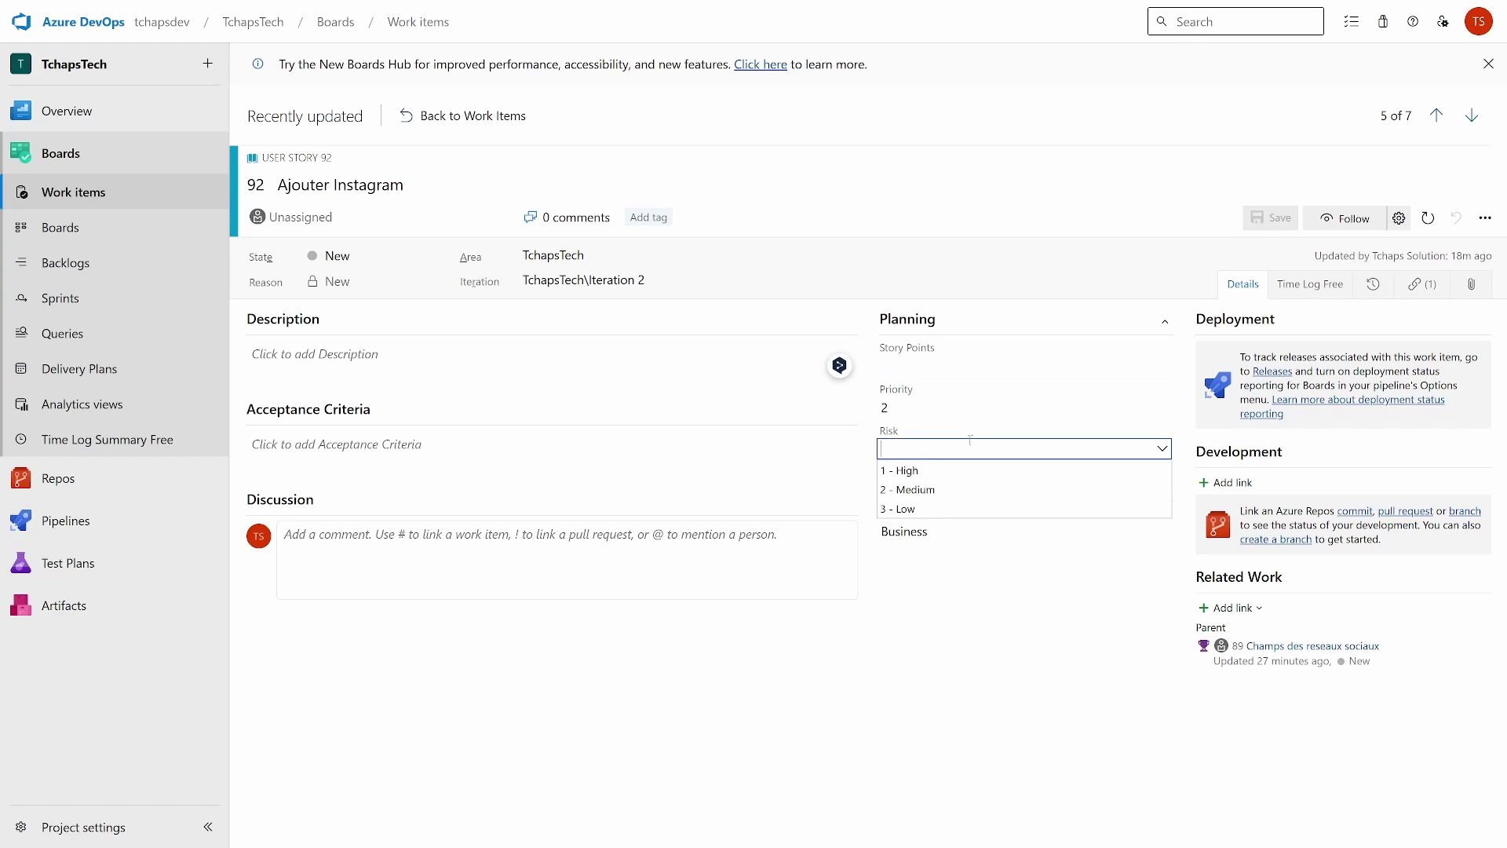
pyautogui.click(918, 510)
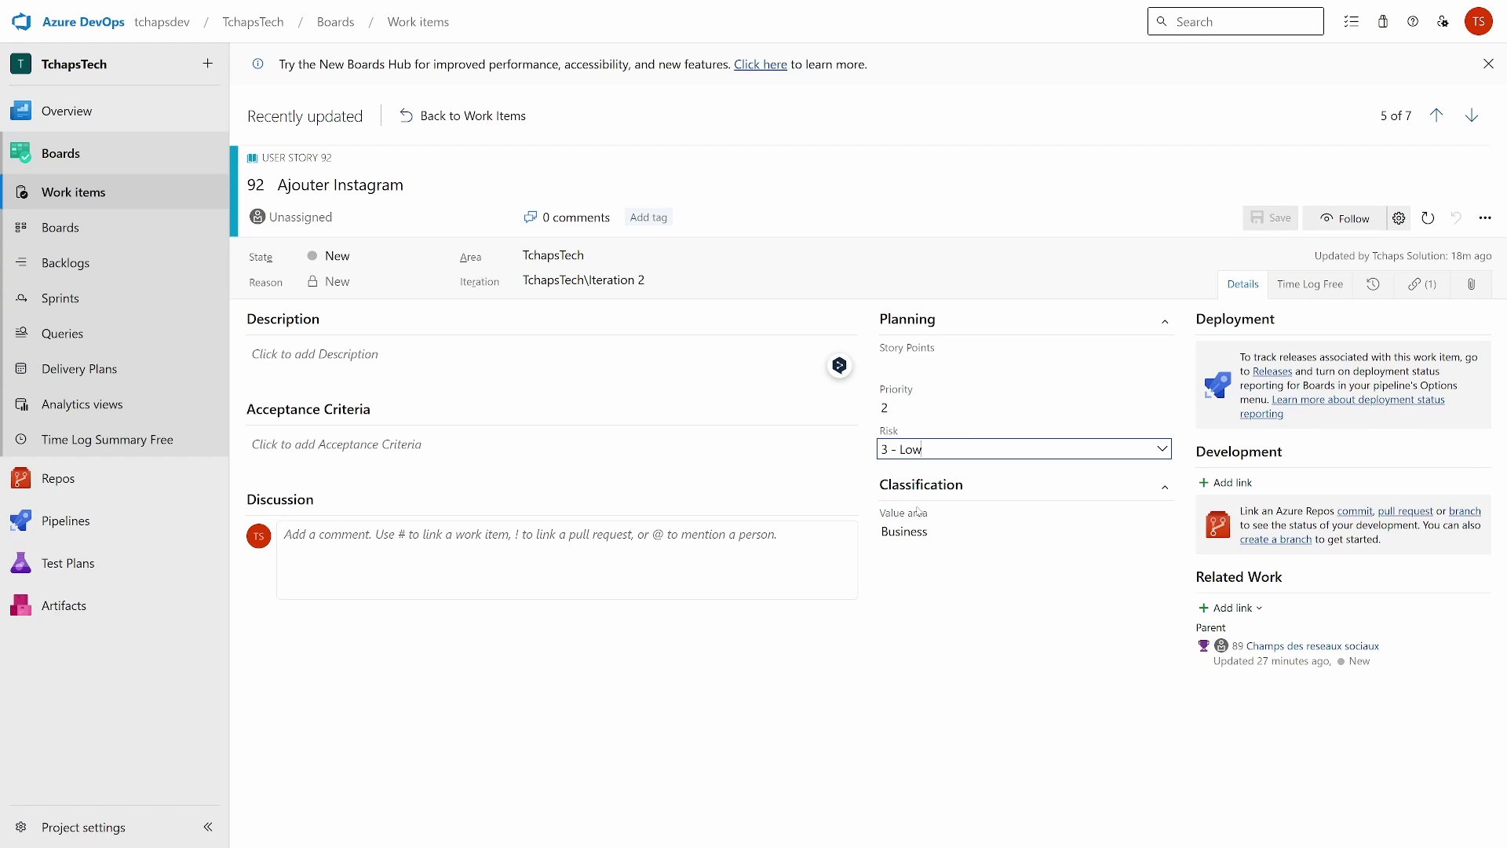
pyautogui.click(917, 363)
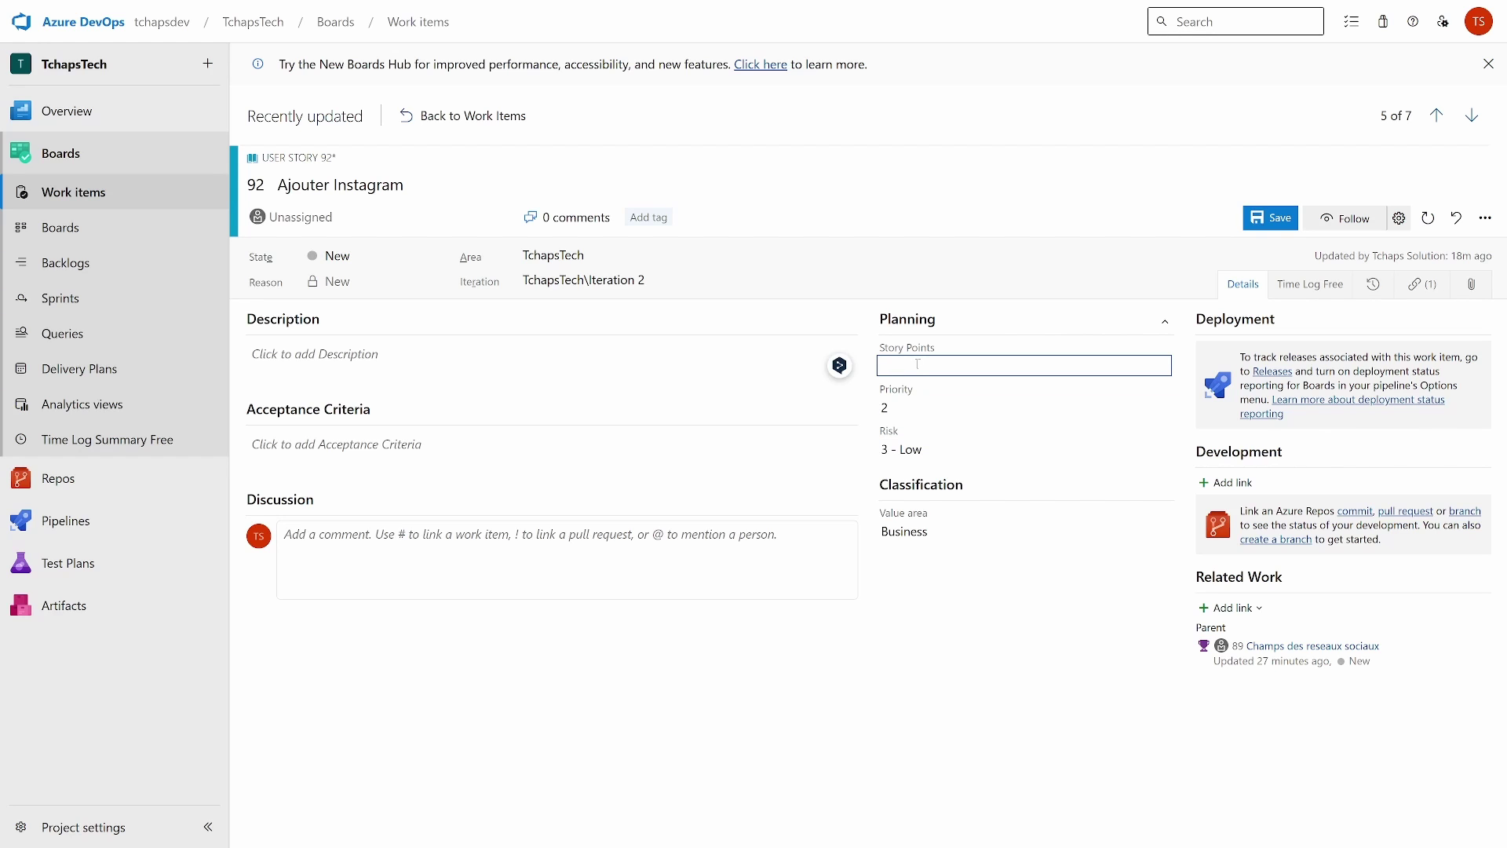
pyautogui.write('2')
pyautogui.click(1266, 220)
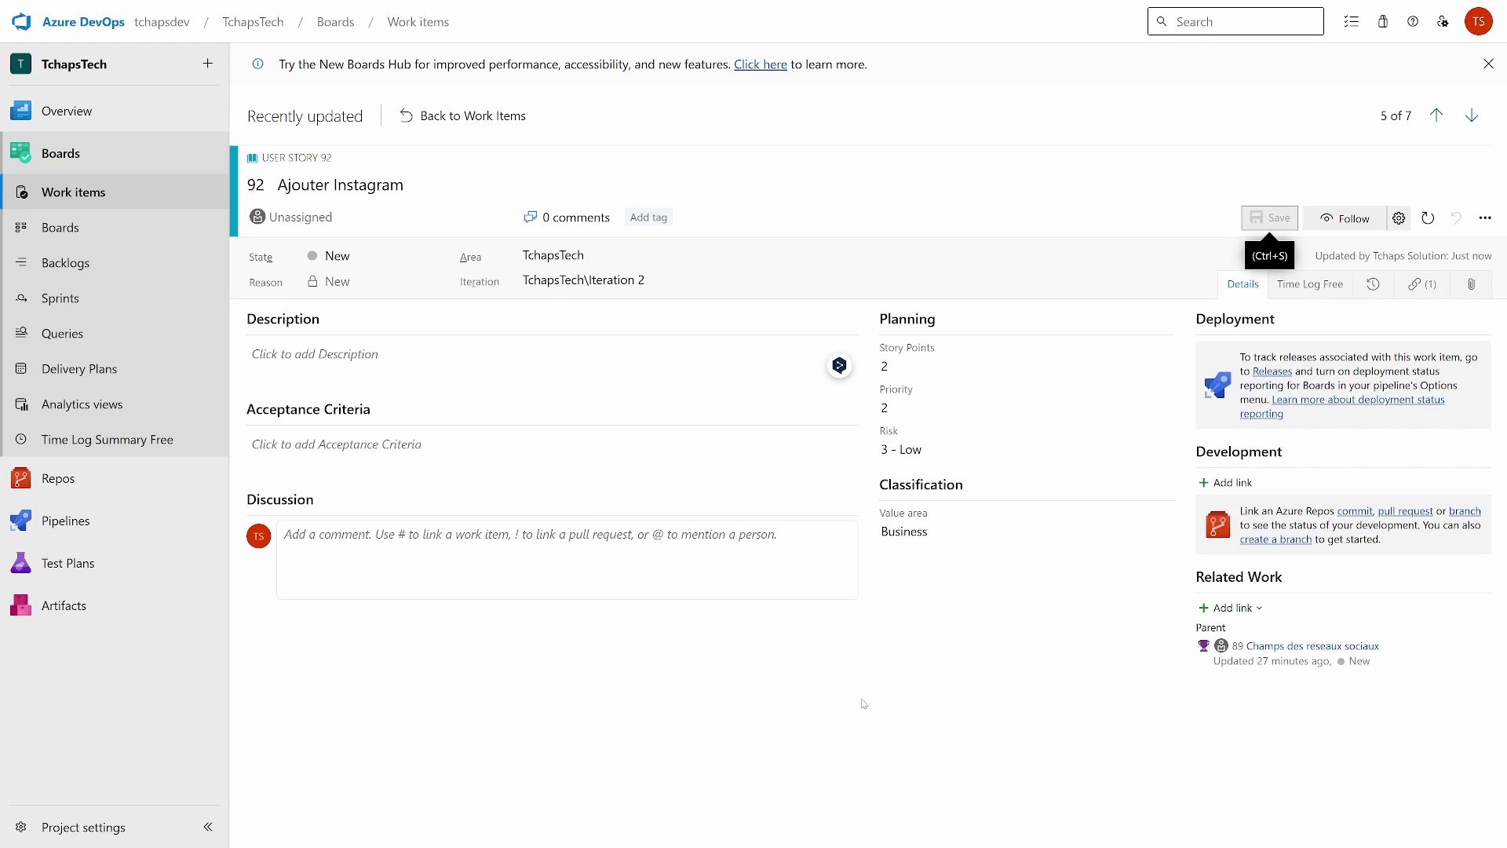
pyautogui.click(896, 365)
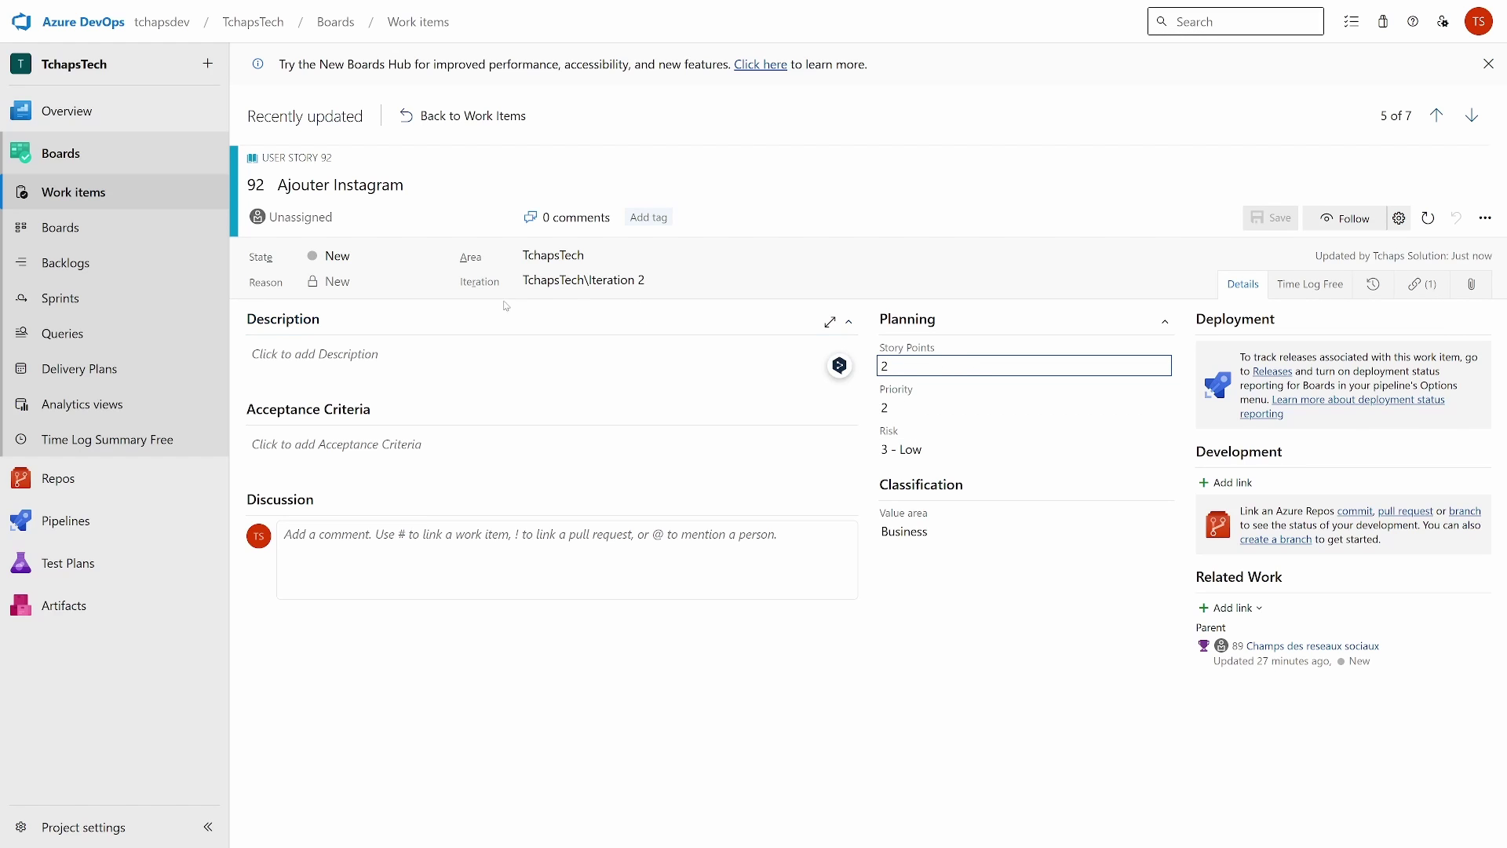
# Step: View the fields of the task "Creer un champs de liste de page" and the project's list of analytics views
pyautogui.click(455, 116)
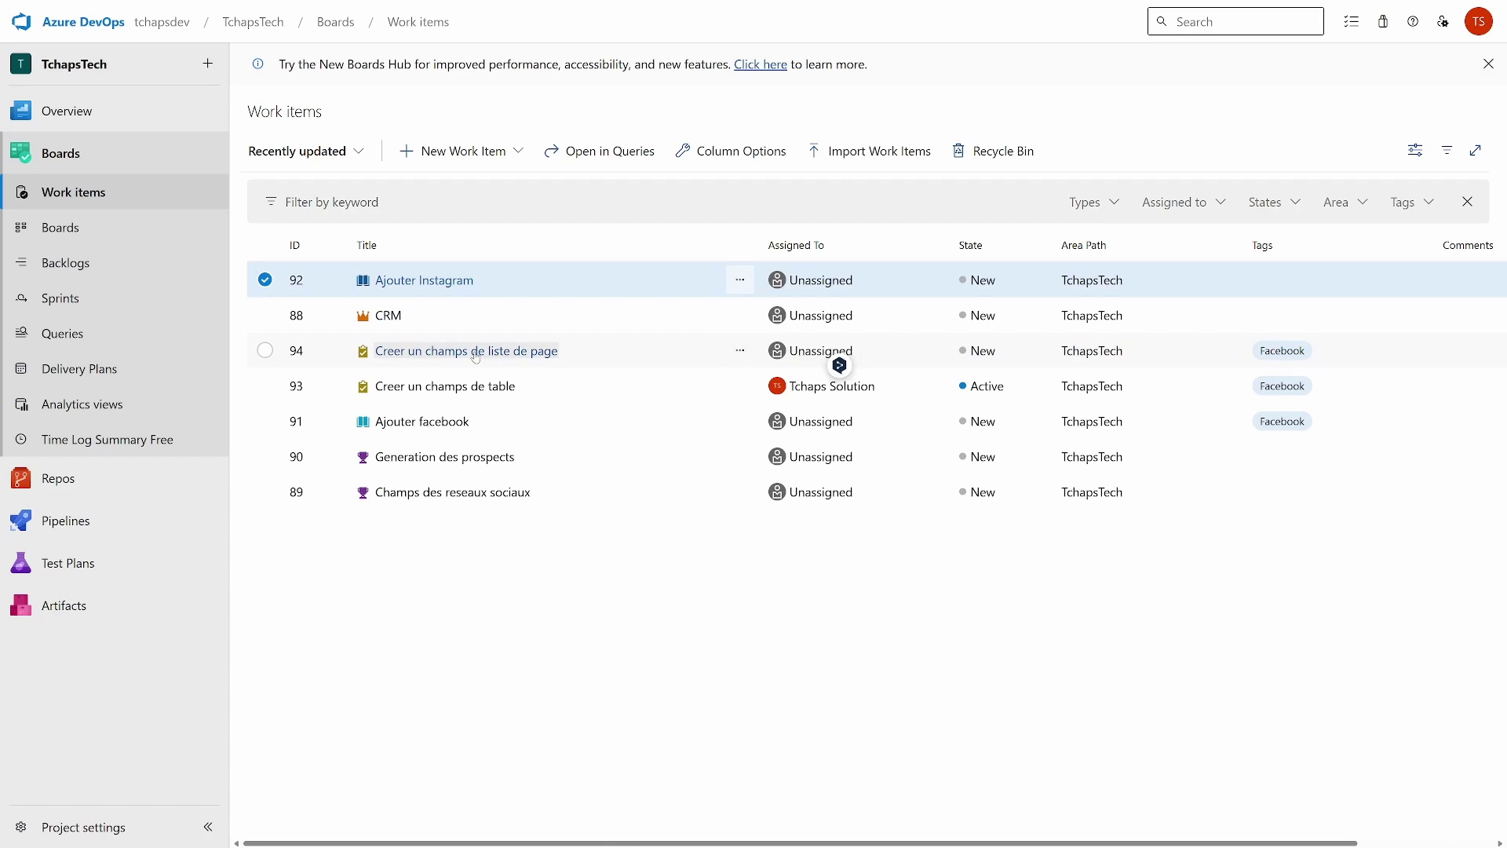
pyautogui.click(477, 355)
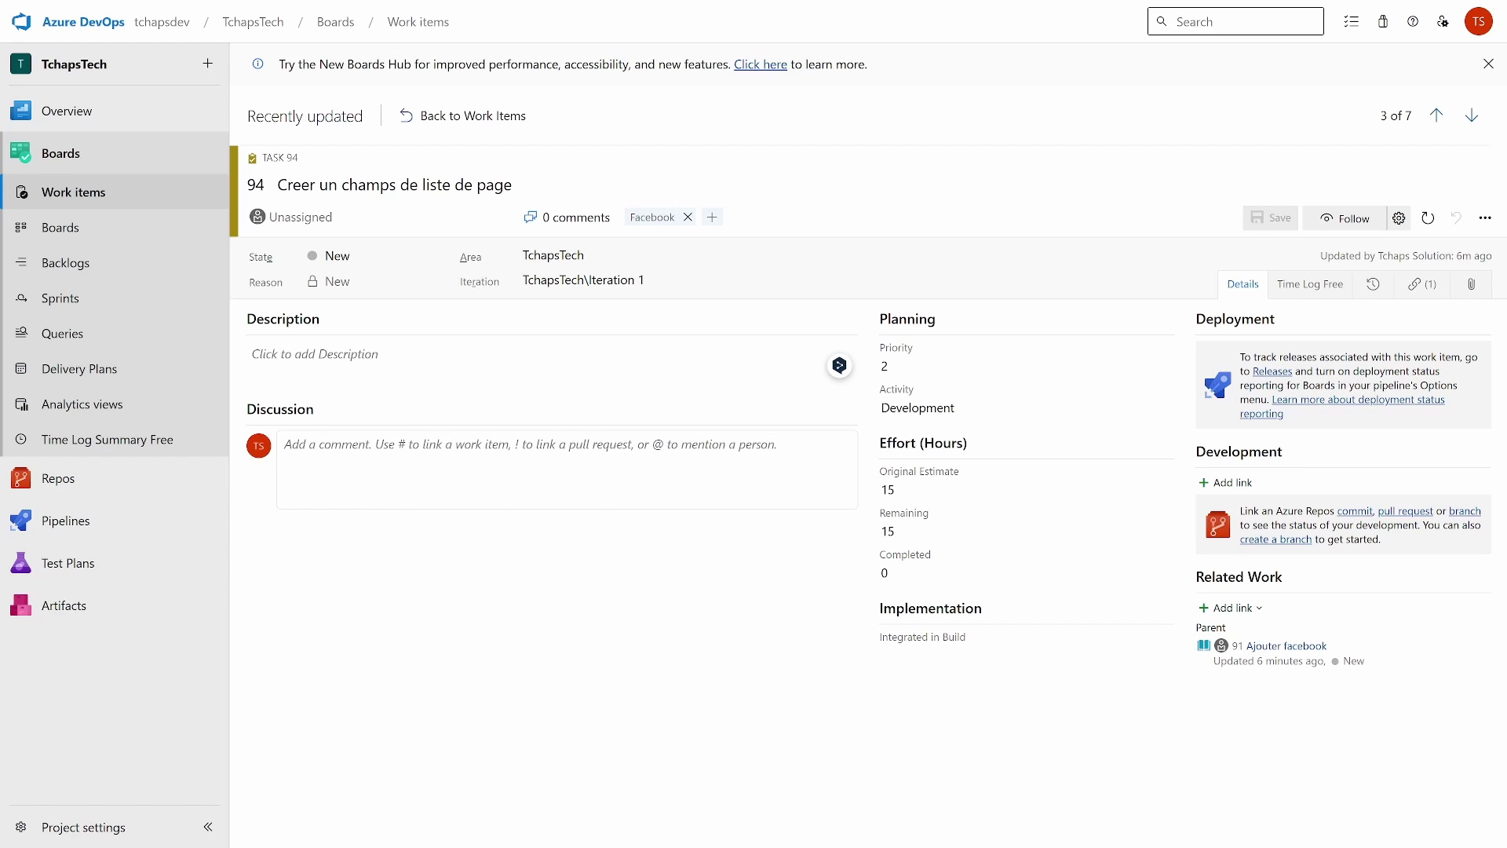
pyautogui.click(117, 368)
pyautogui.click(133, 406)
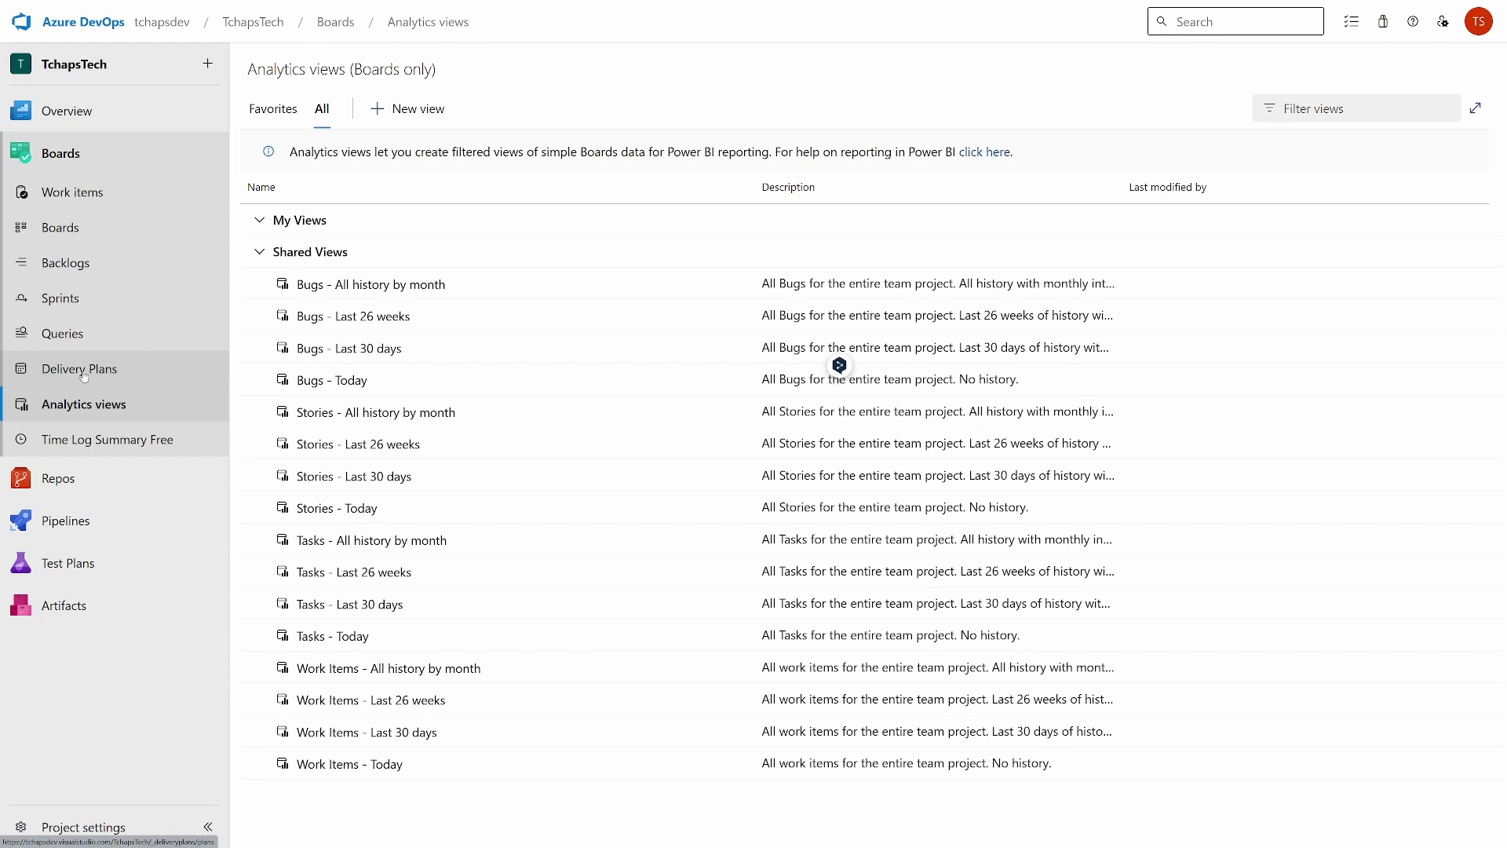
# Step: Start a new delivery plan named "Version" with the description "description"
pyautogui.click(84, 376)
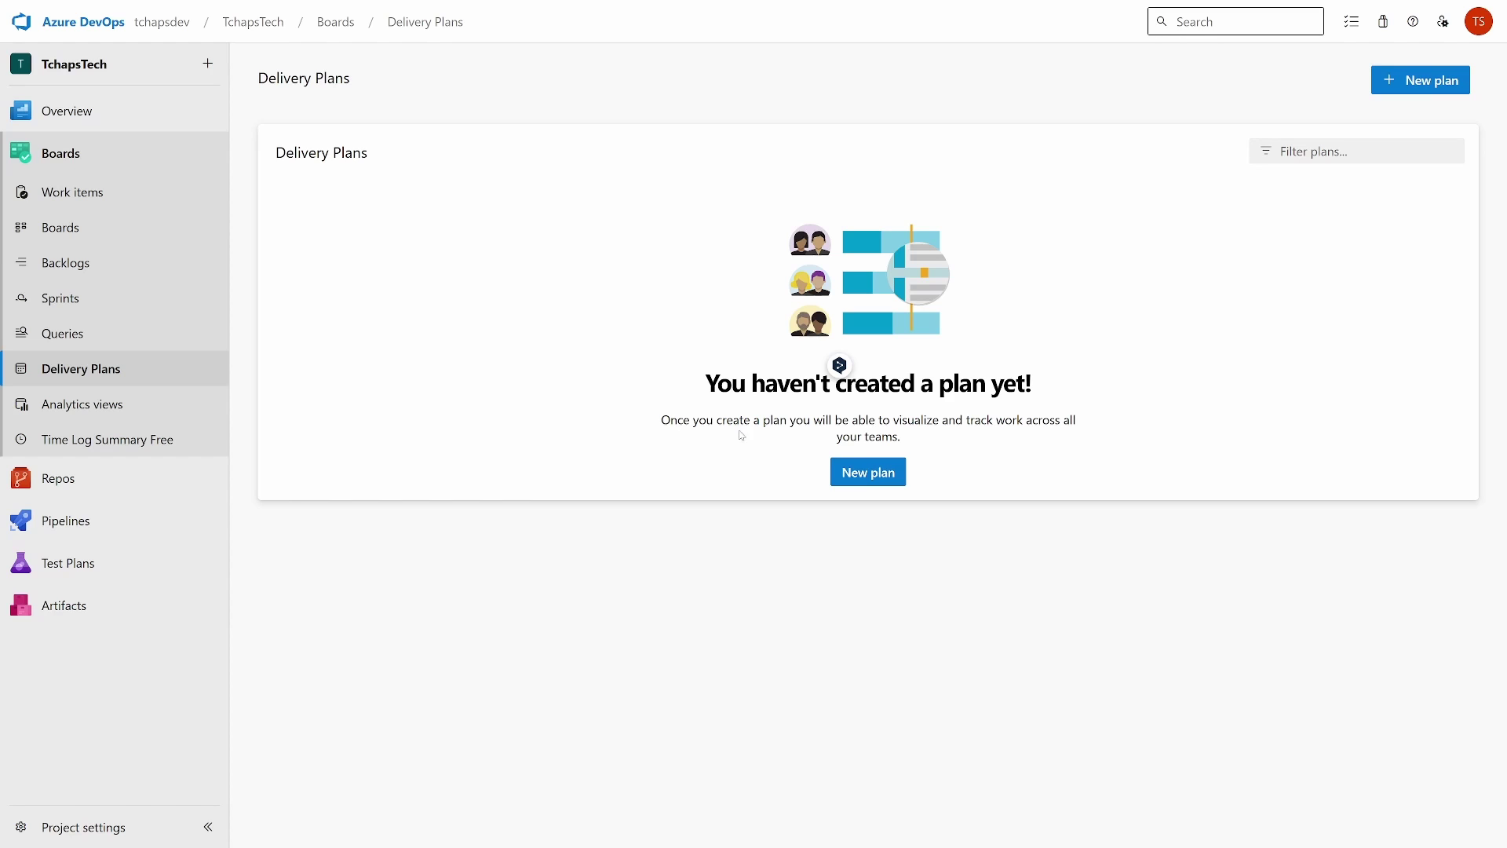
pyautogui.click(868, 472)
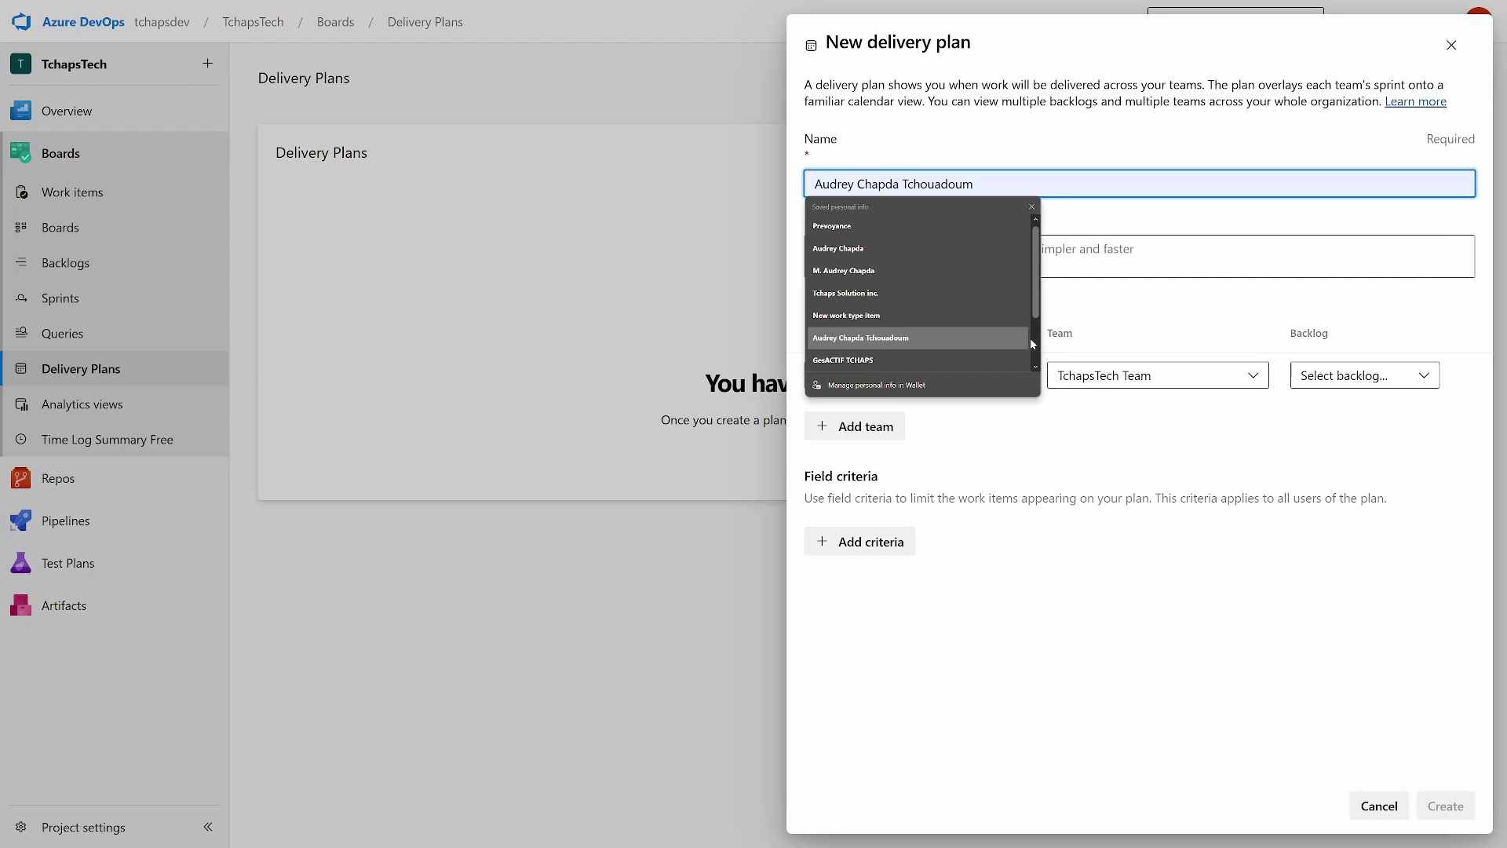
pyautogui.press('Escape')
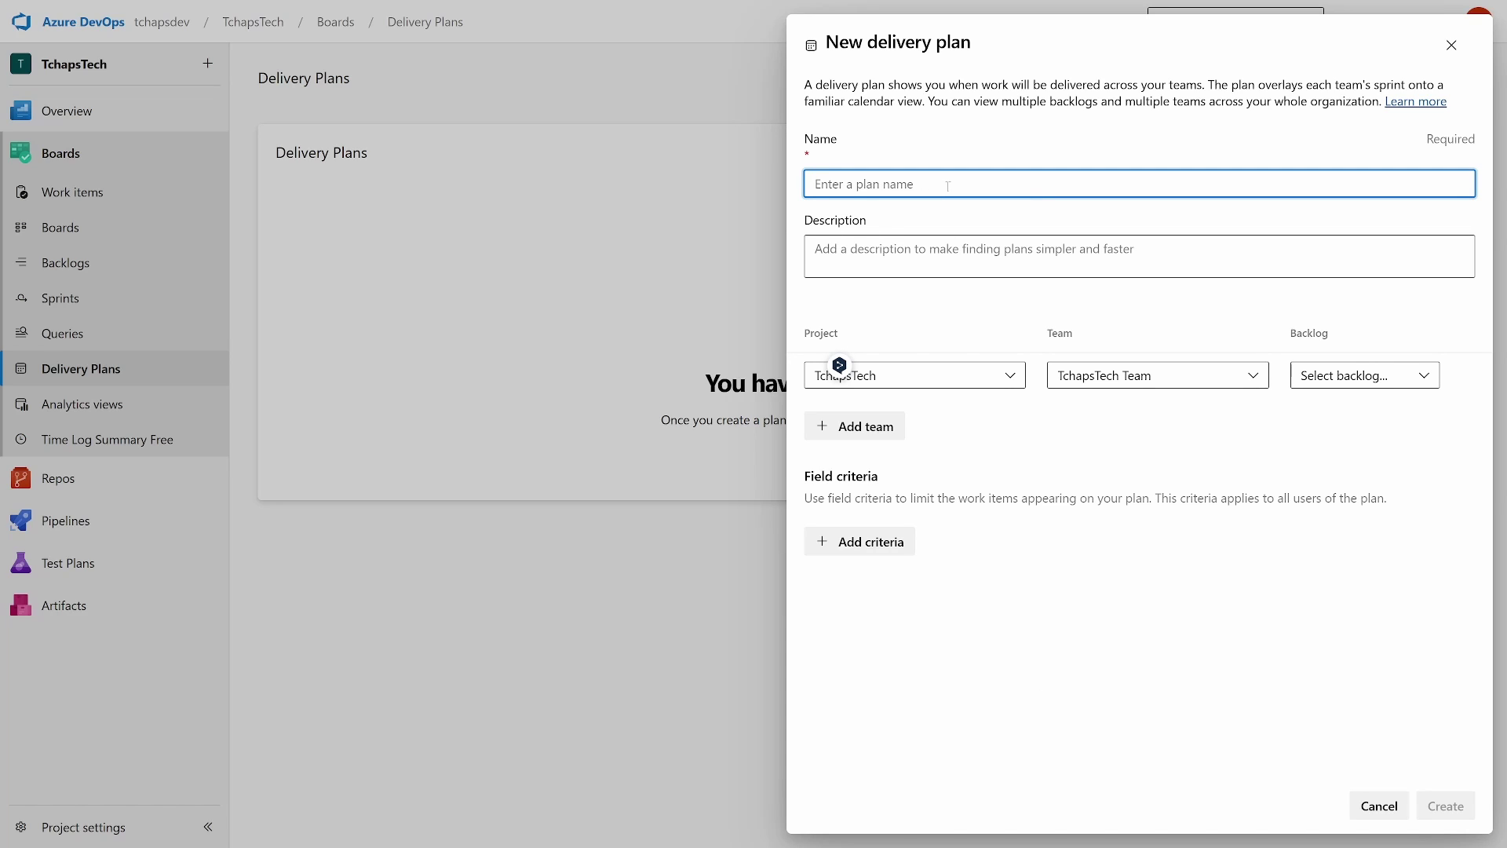
pyautogui.write('Version')
pyautogui.click(864, 243)
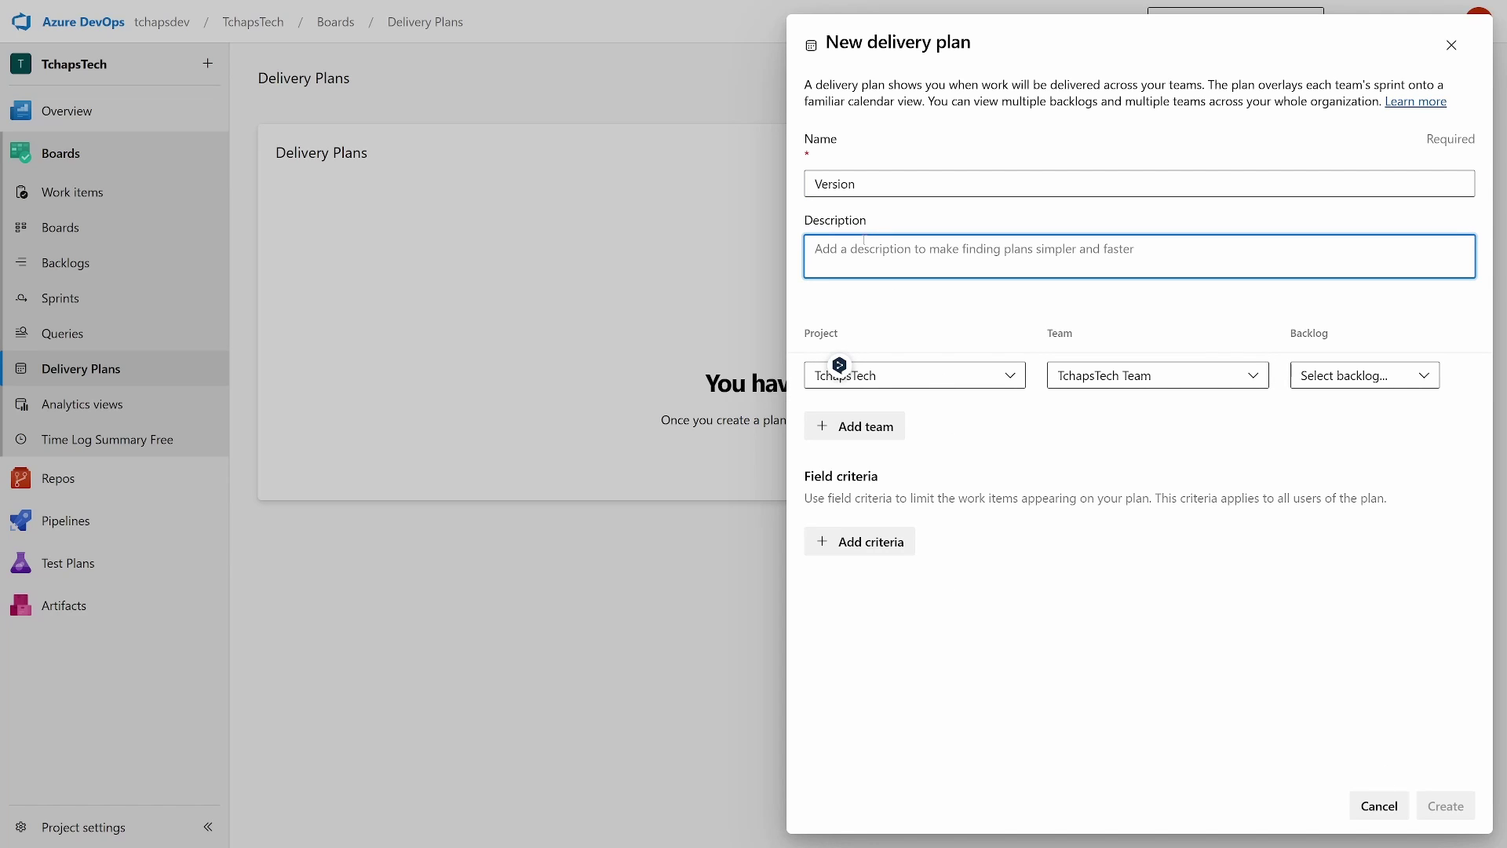
pyautogui.write('descx')
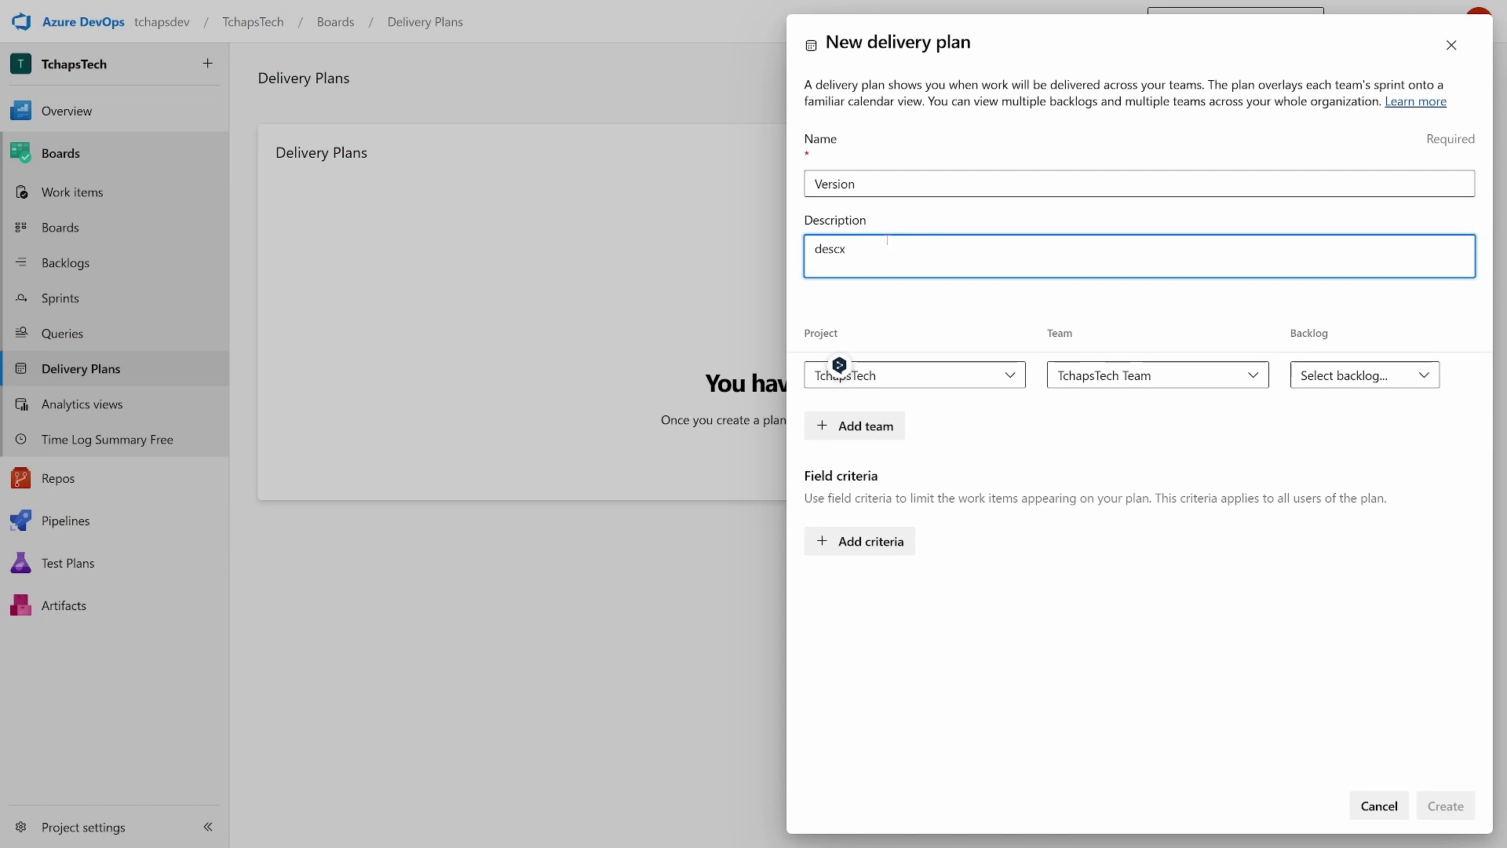
pyautogui.press('BackSpace')
pyautogui.write('ription')
# Step: Add a field criterion to the delivery plan limiting work items to Activity = Development, keeping a single team row
pyautogui.click(854, 427)
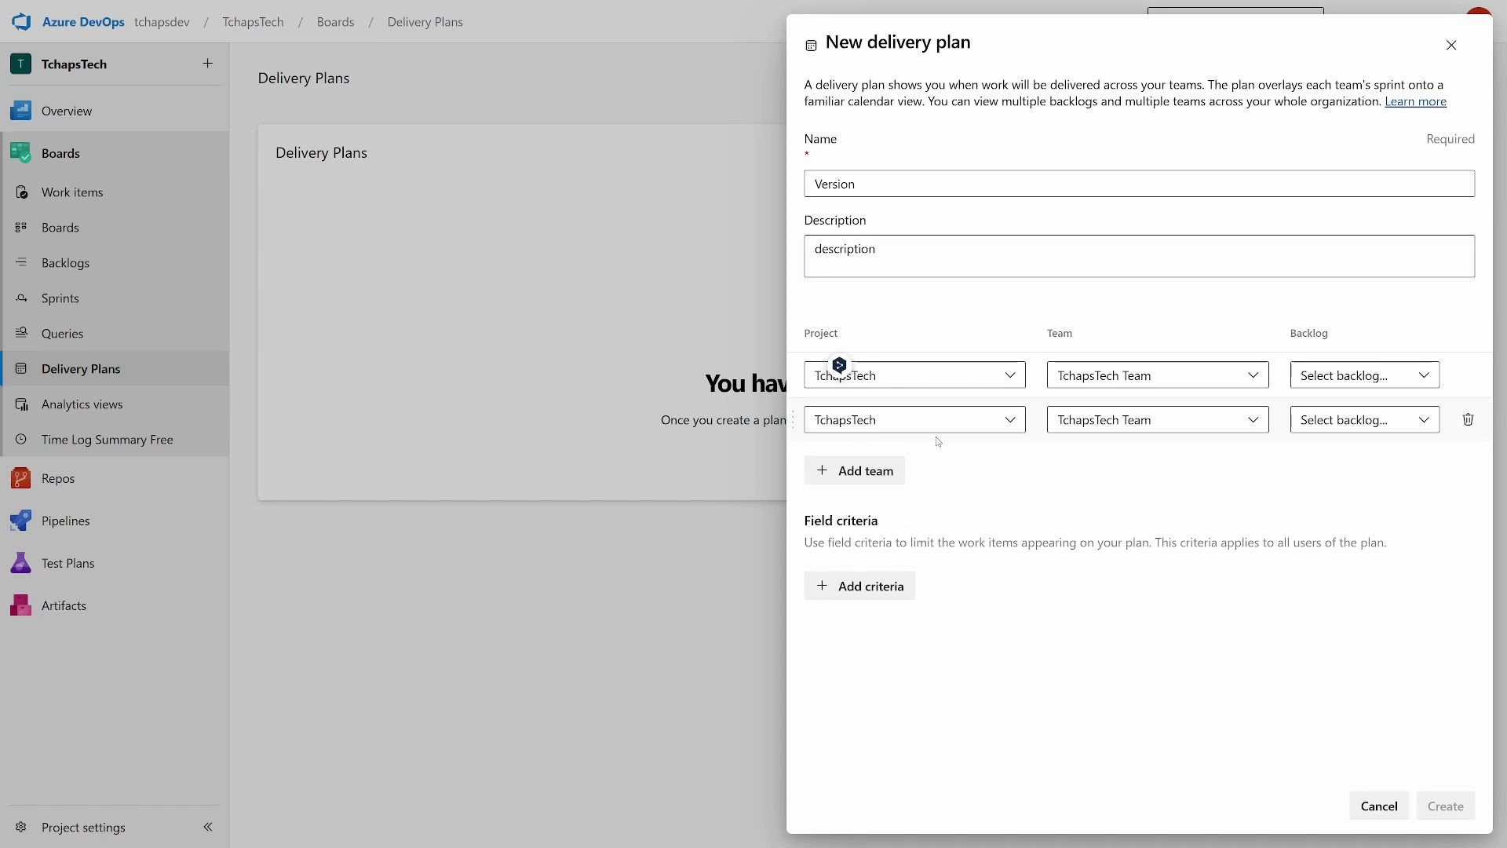
pyautogui.click(1468, 419)
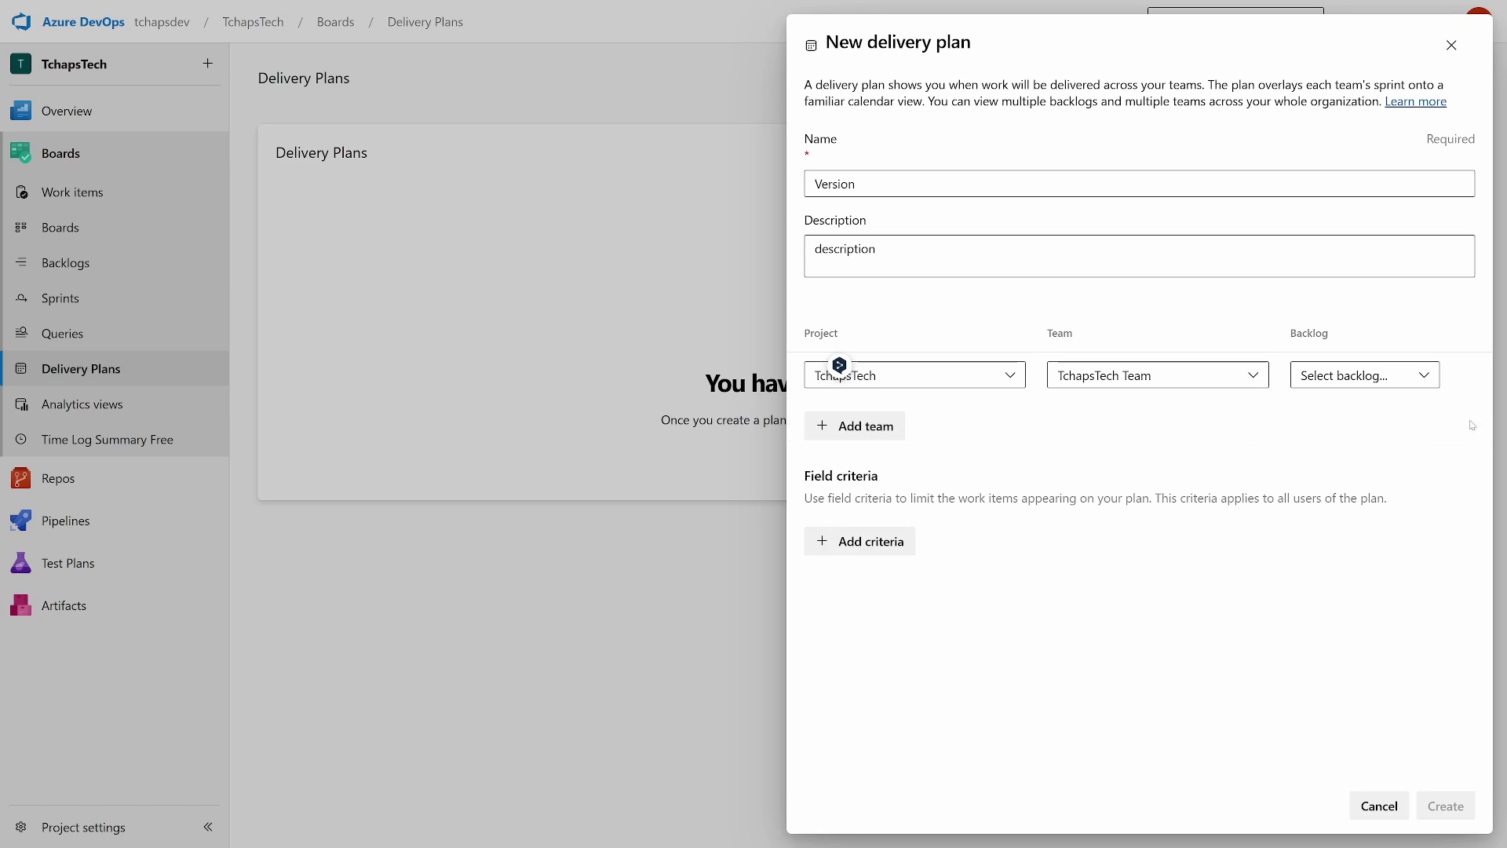
pyautogui.click(859, 541)
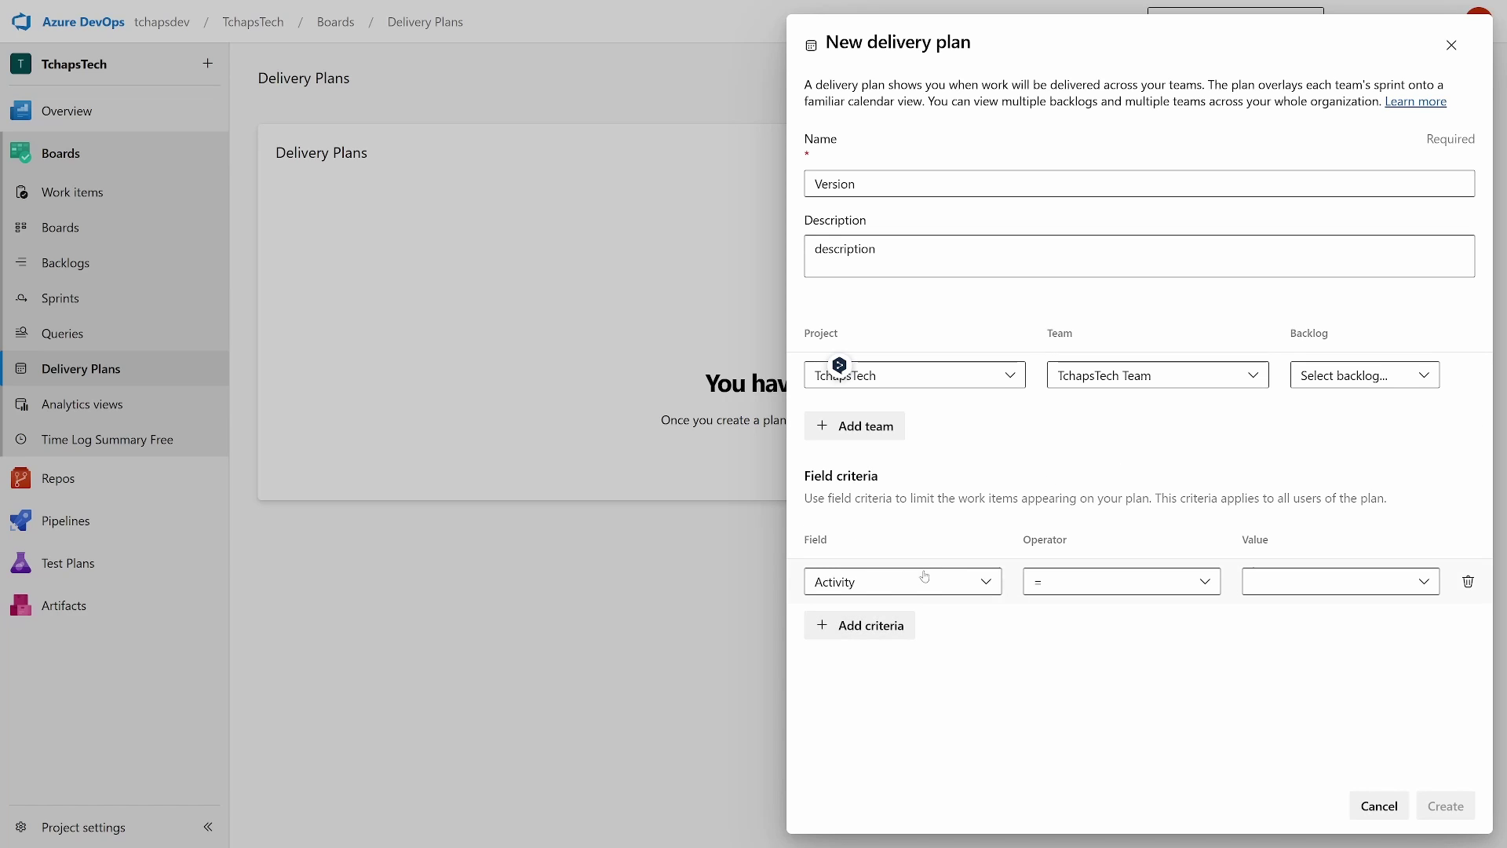
pyautogui.click(986, 583)
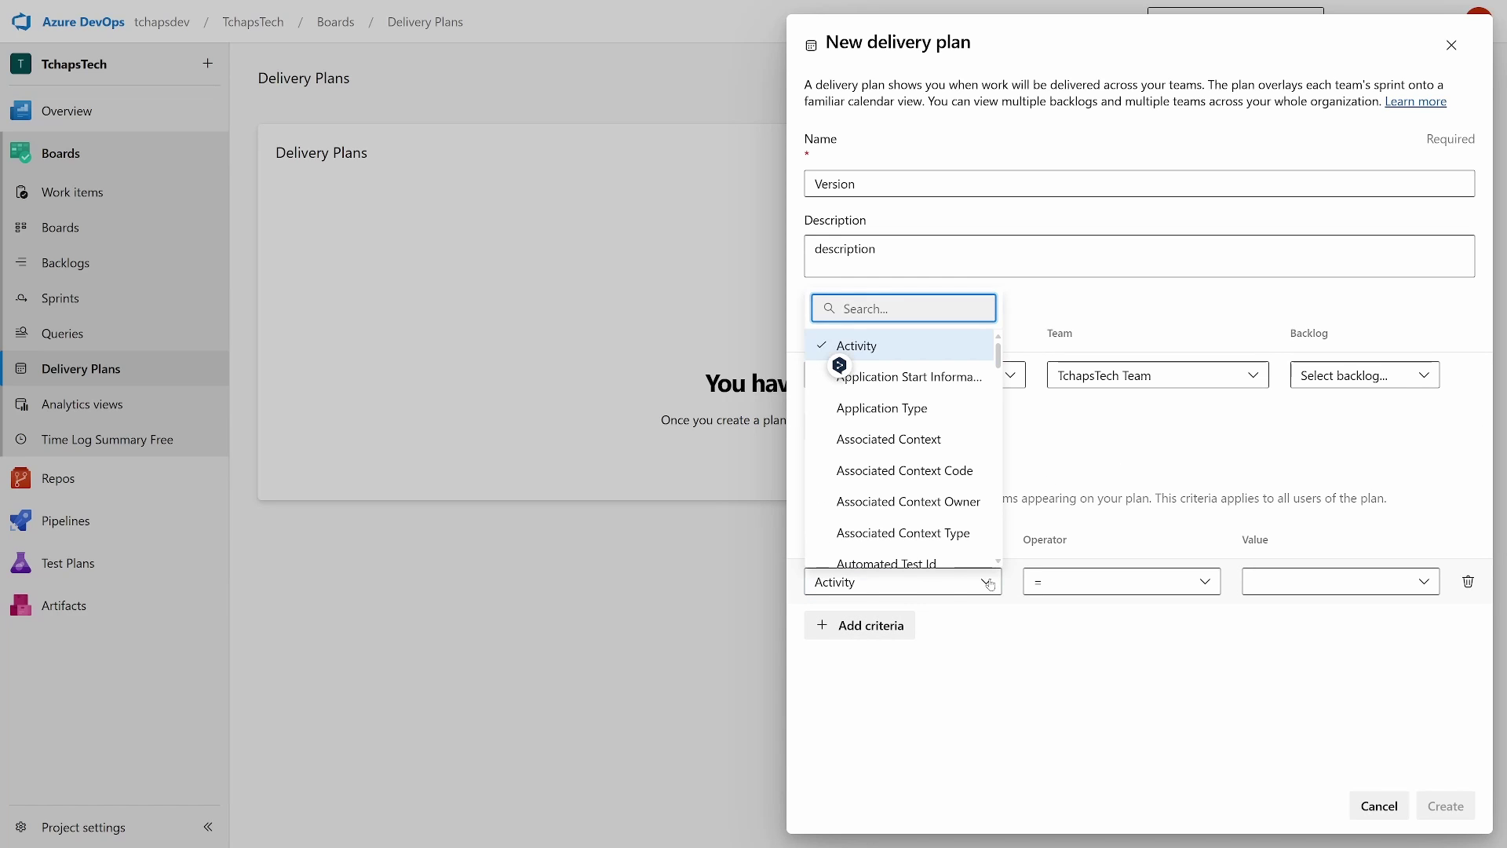
pyautogui.click(990, 584)
pyautogui.click(1287, 582)
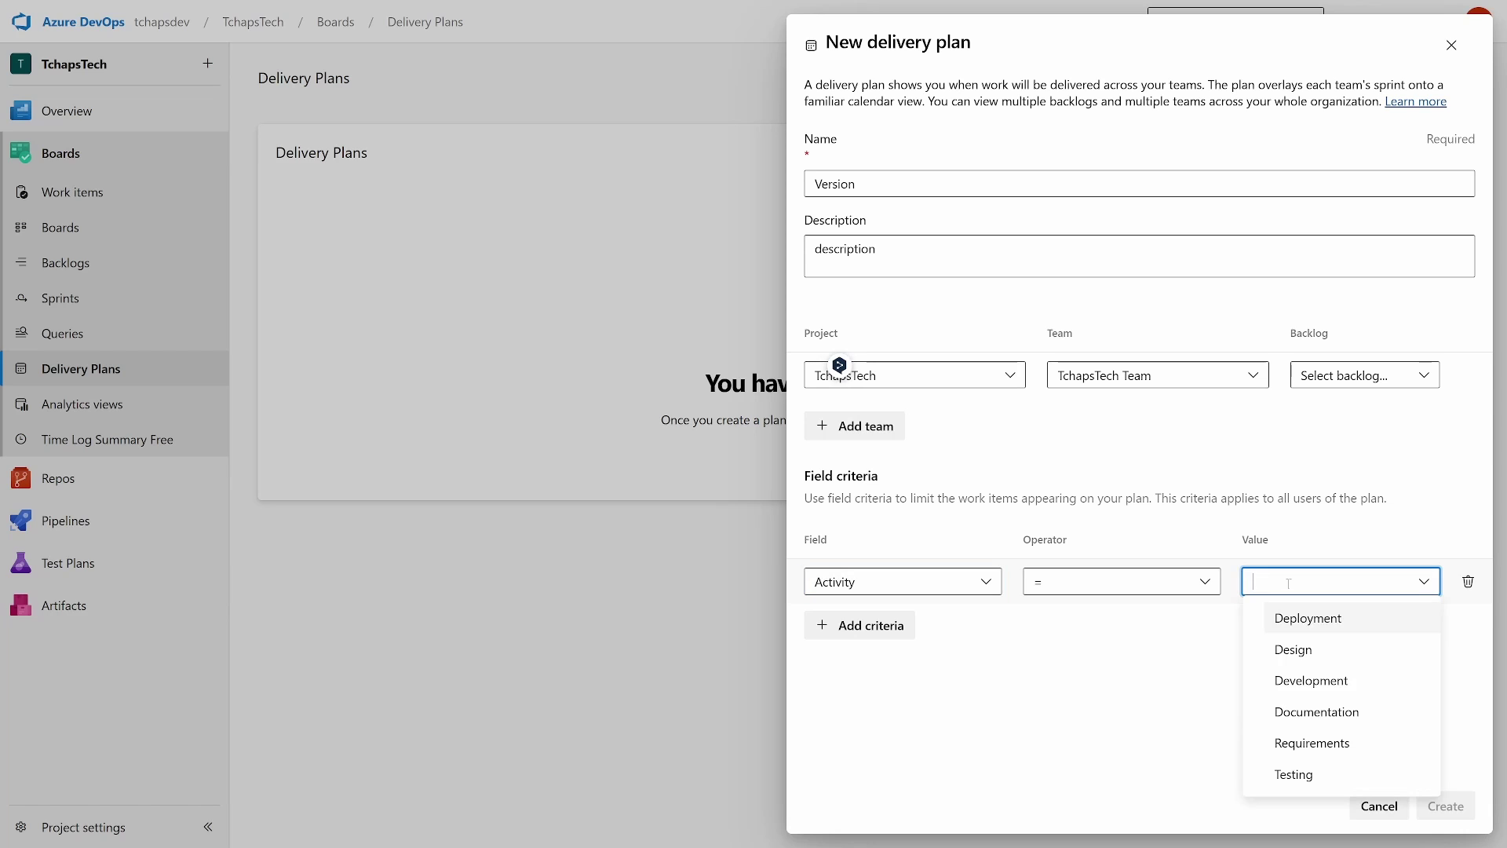
pyautogui.click(1333, 688)
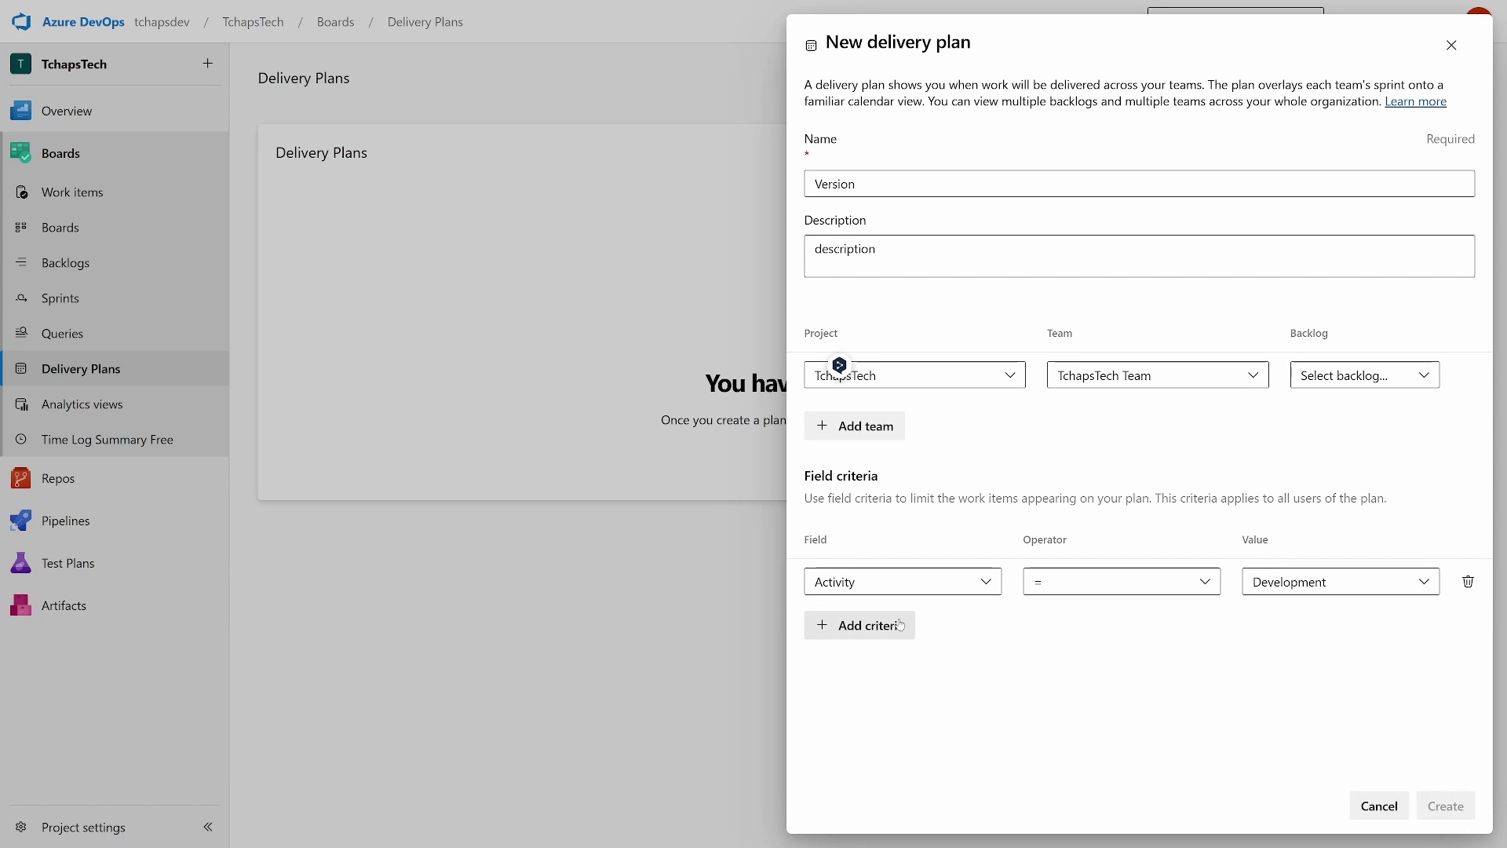
# Step: Choose the Features backlog for TchapsTech Team and create the delivery plan
pyautogui.click(1365, 375)
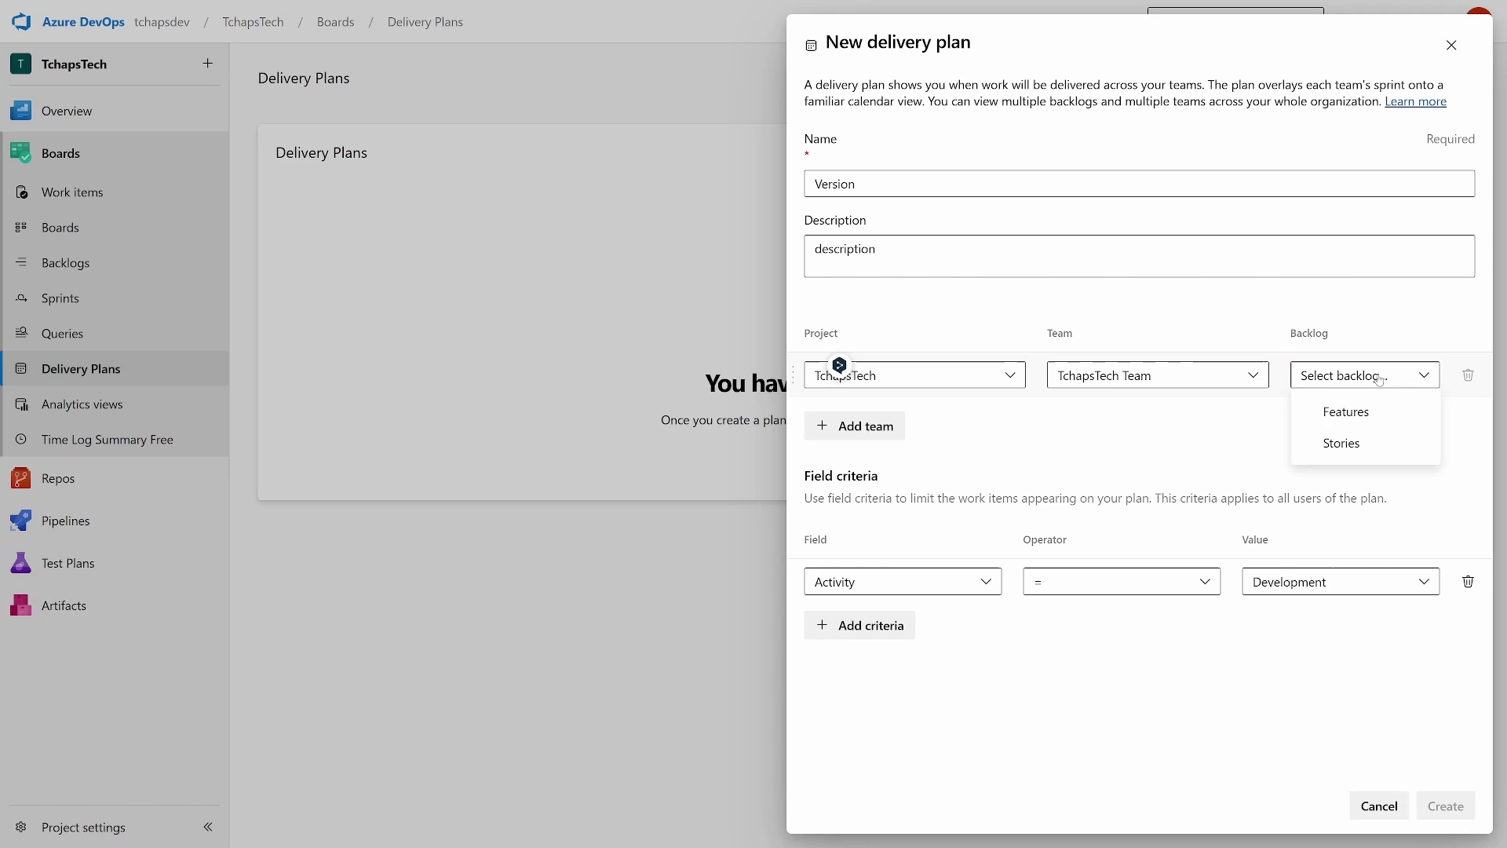
pyautogui.click(1353, 416)
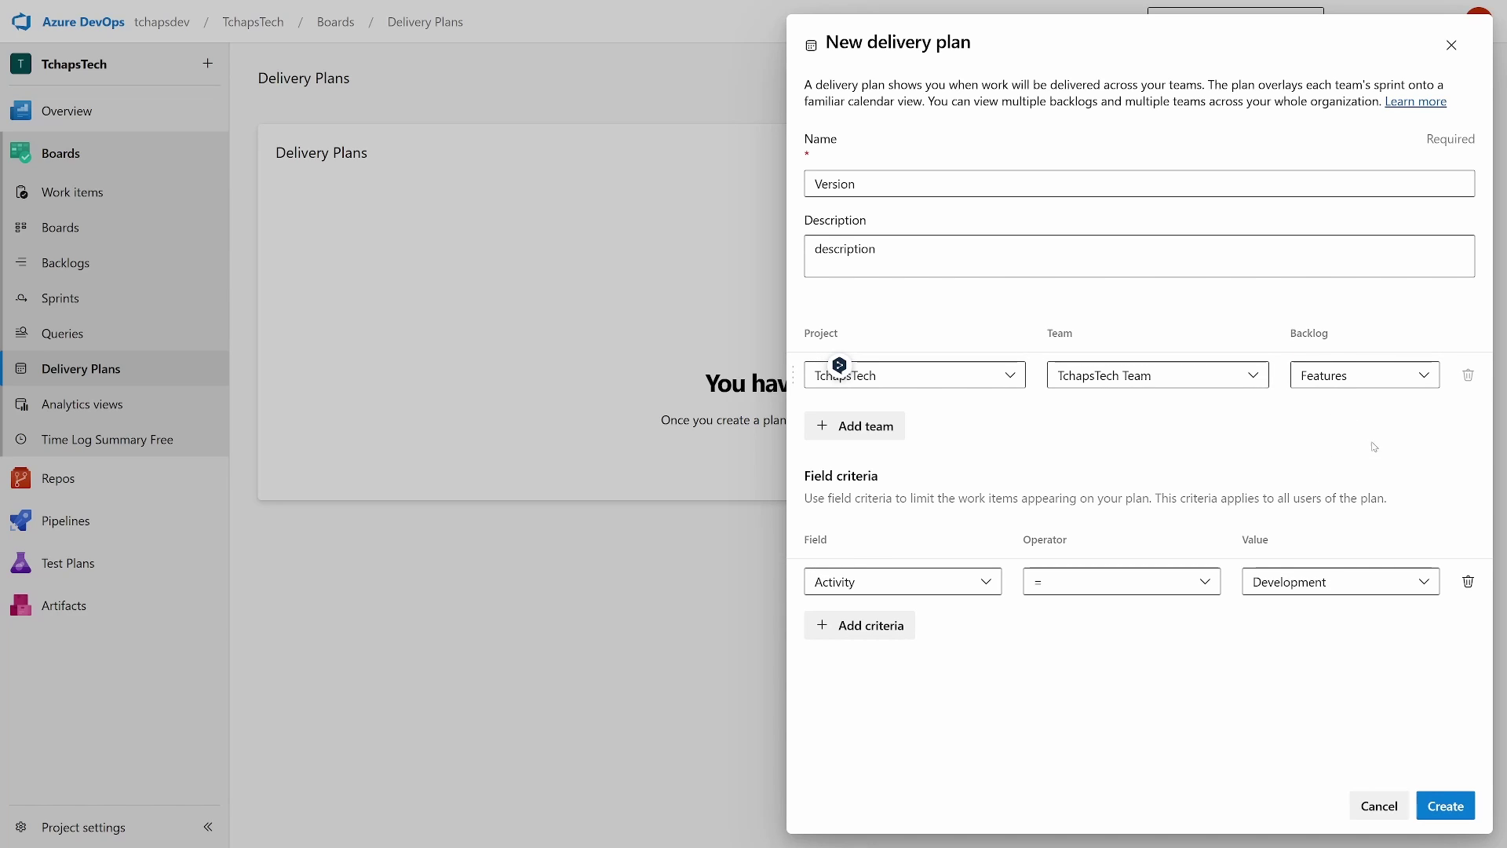
pyautogui.click(986, 584)
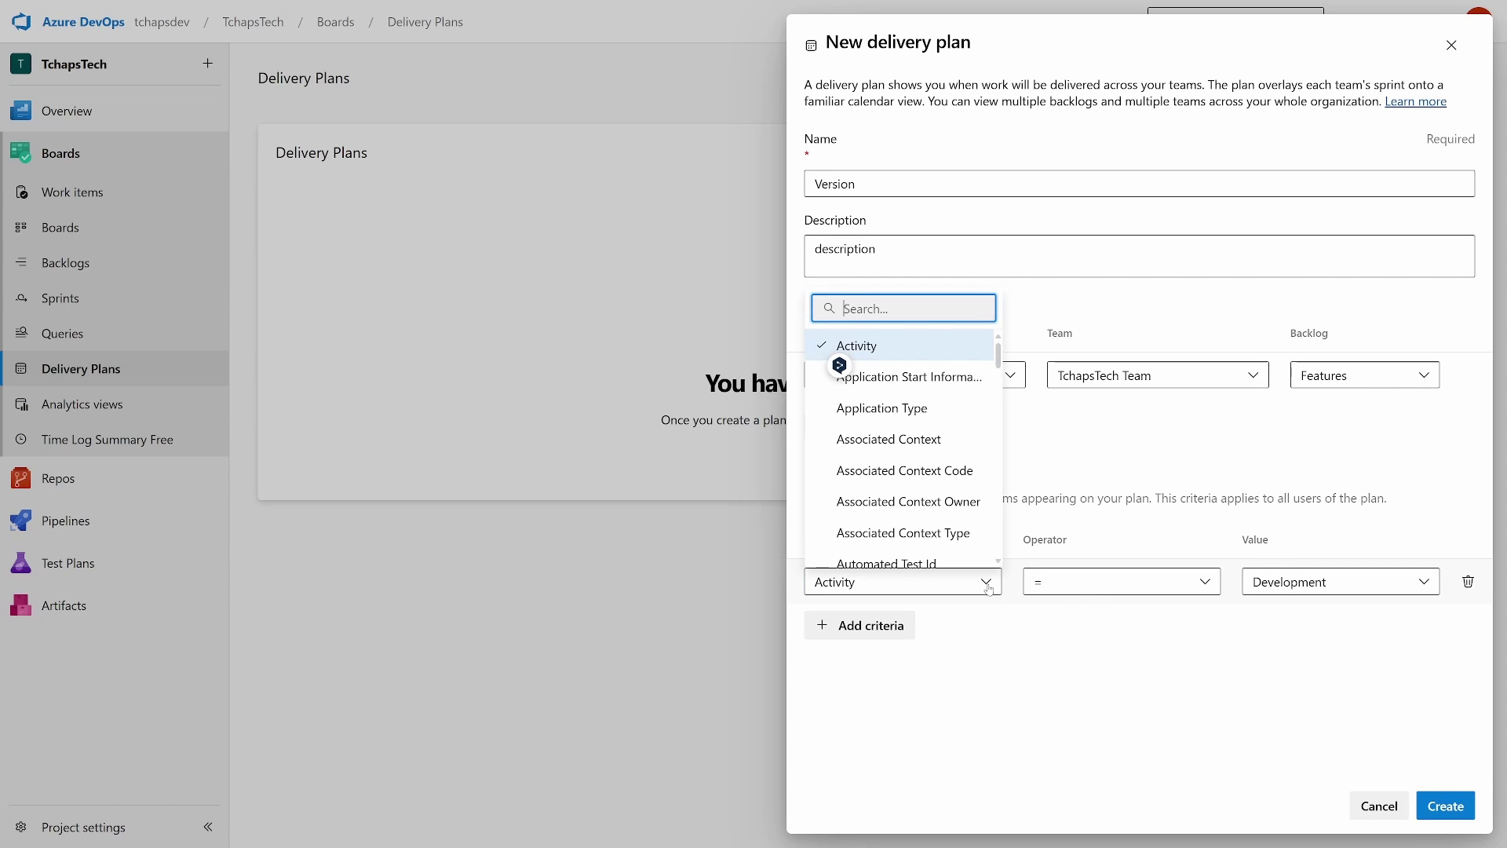
pyautogui.press('Escape')
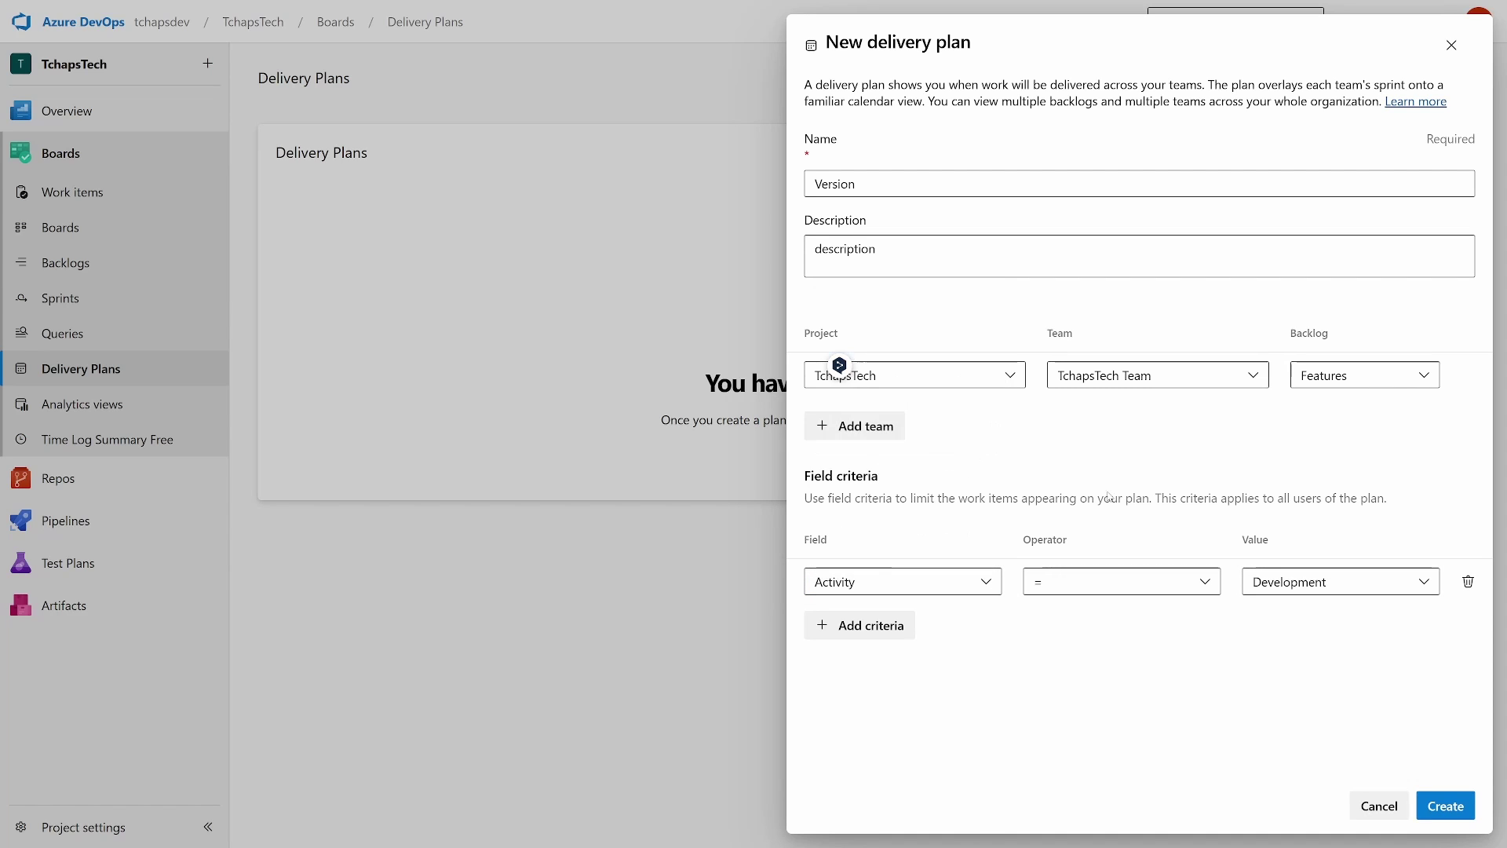
pyautogui.click(1444, 805)
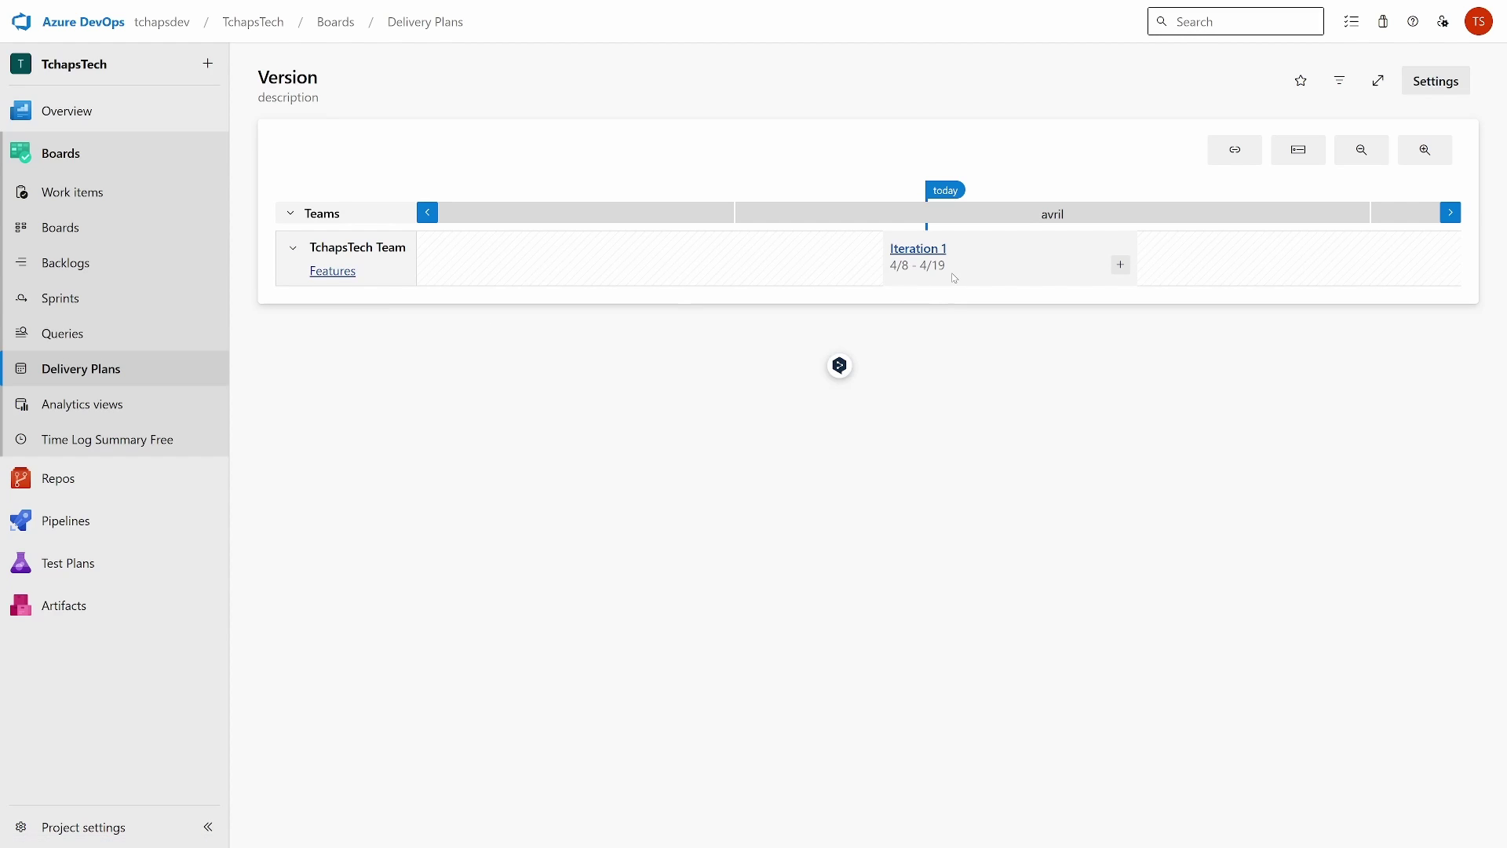
# Step: Inspect the shared analytics view "Bugs - All history by month" and return to the project's work items list
pyautogui.click(62, 407)
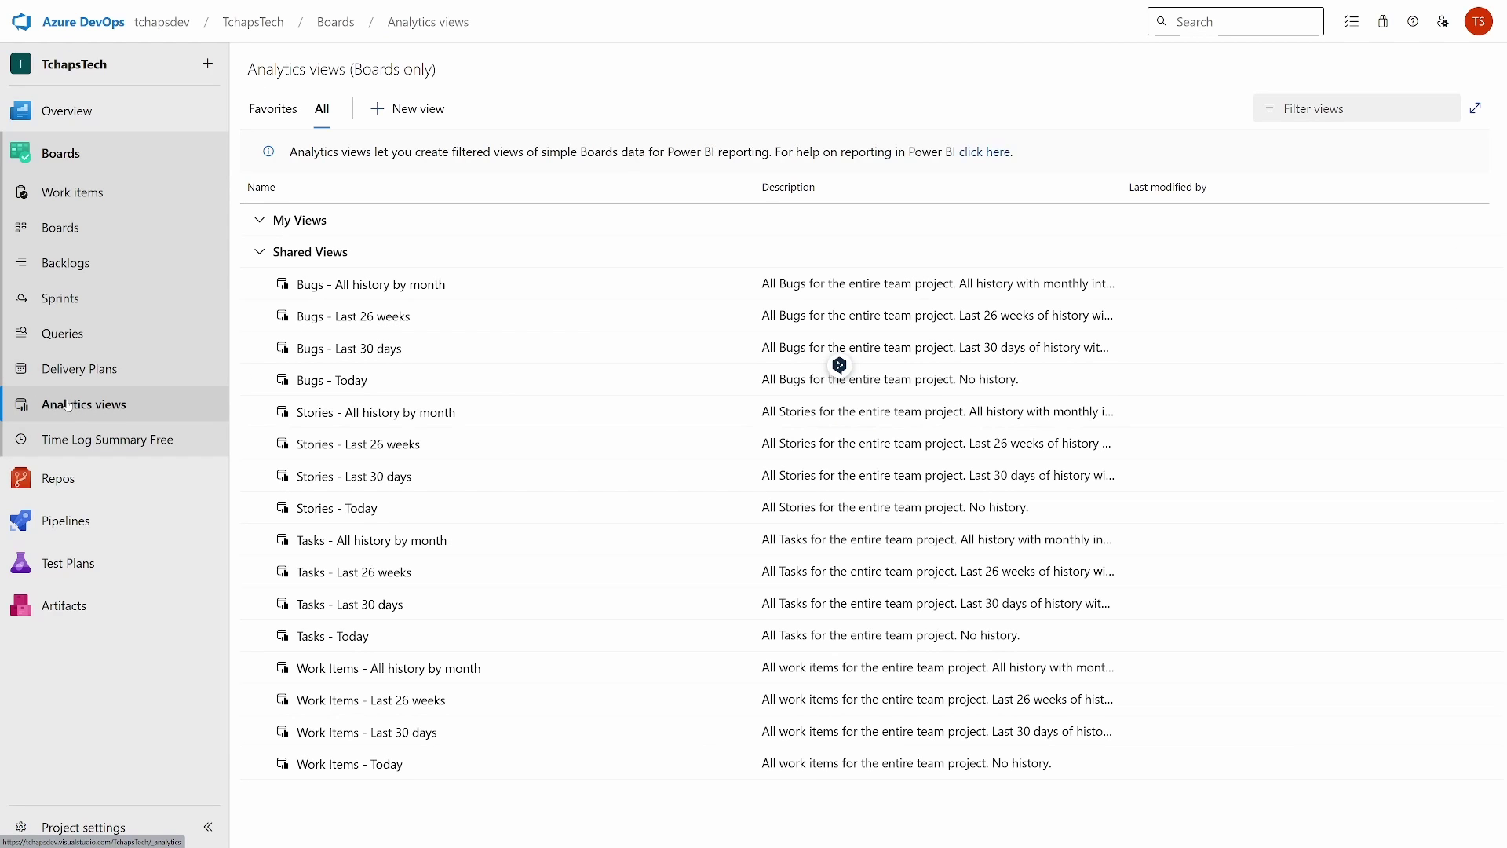
pyautogui.click(369, 285)
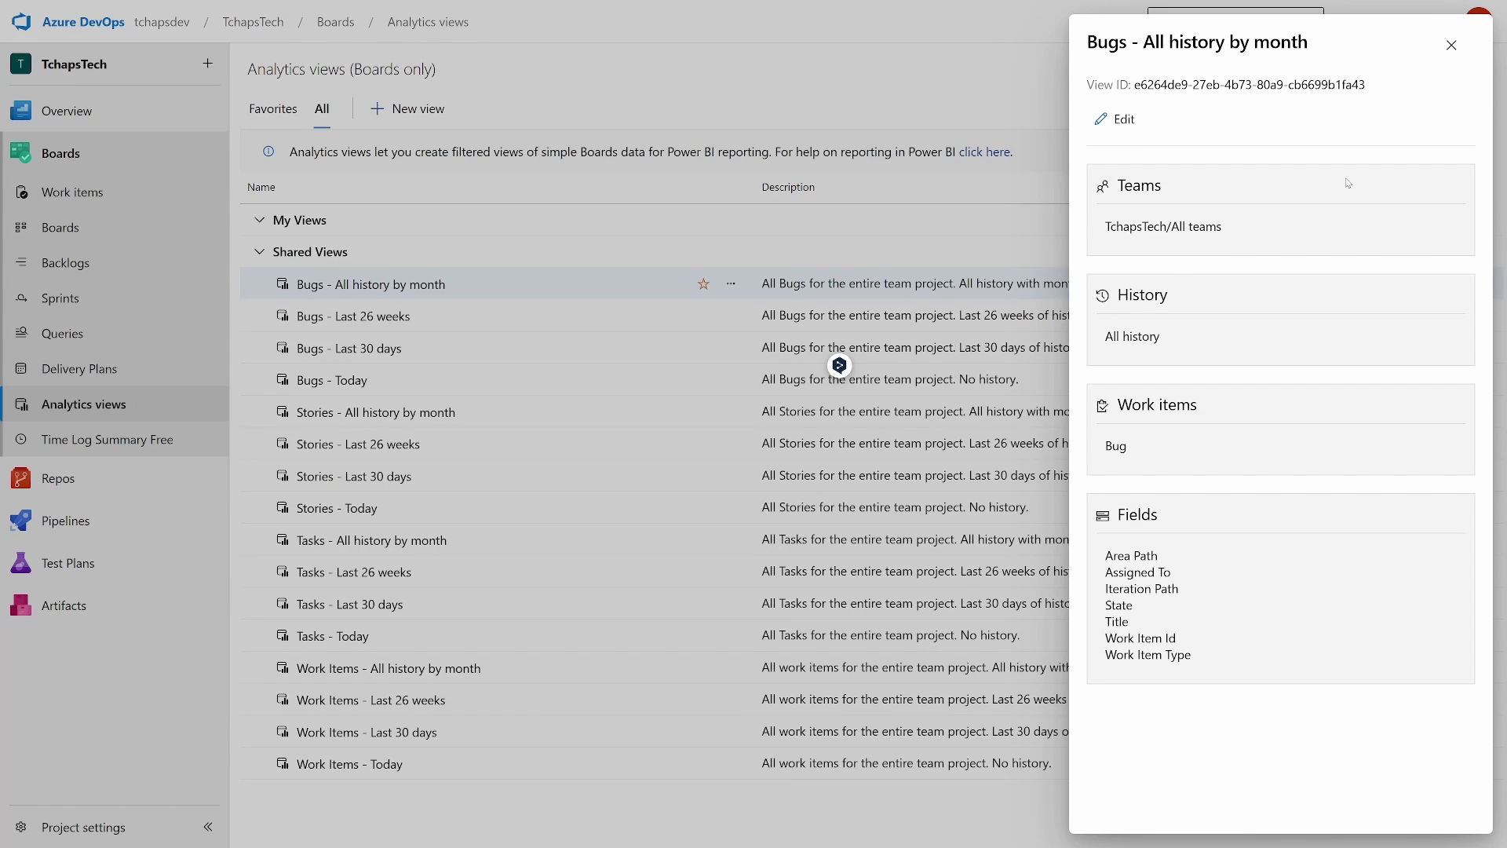
pyautogui.click(1452, 46)
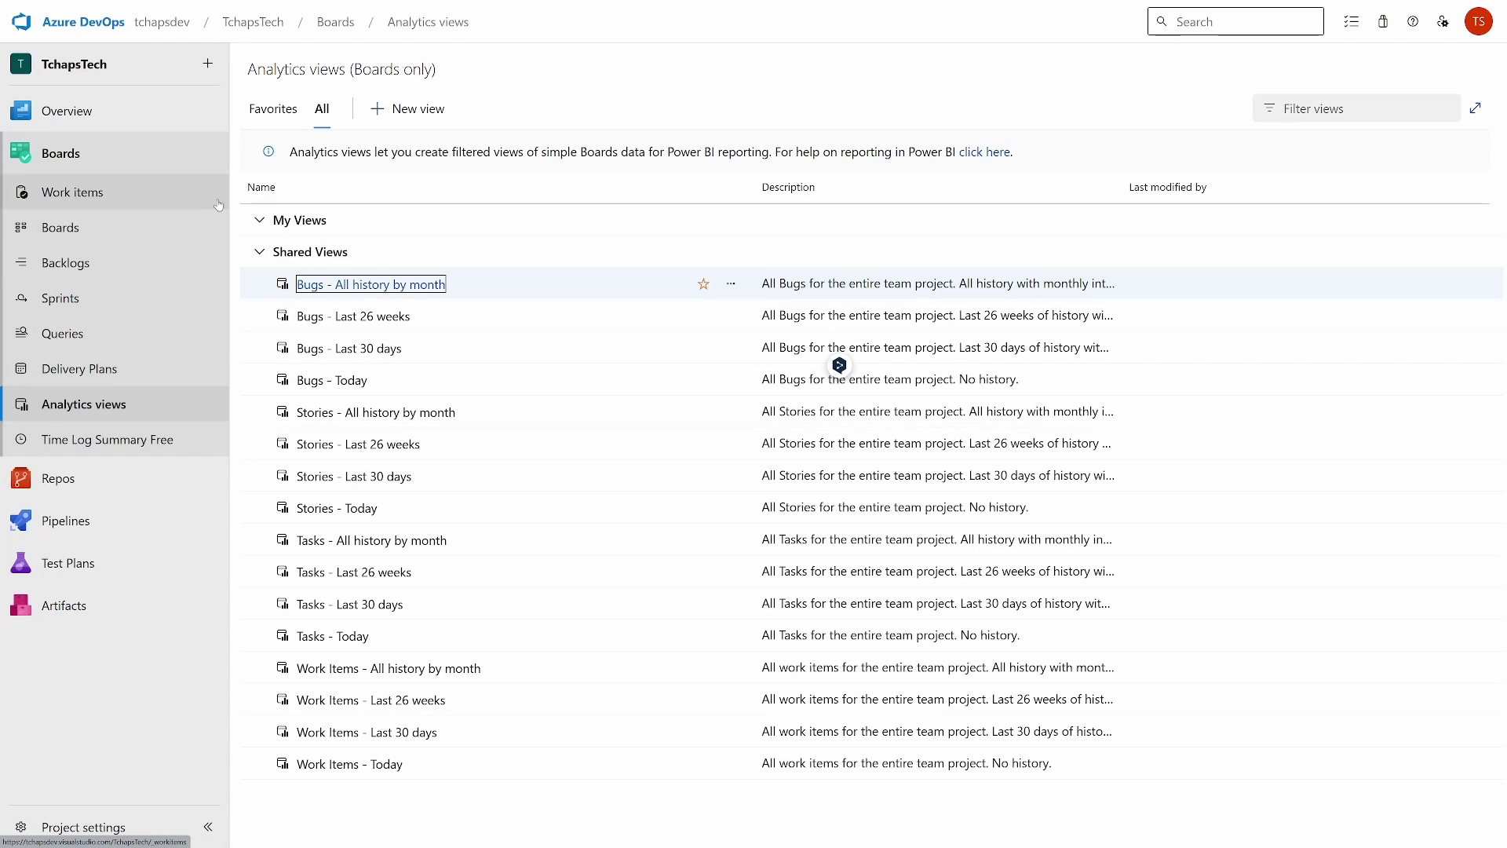
pyautogui.click(88, 198)
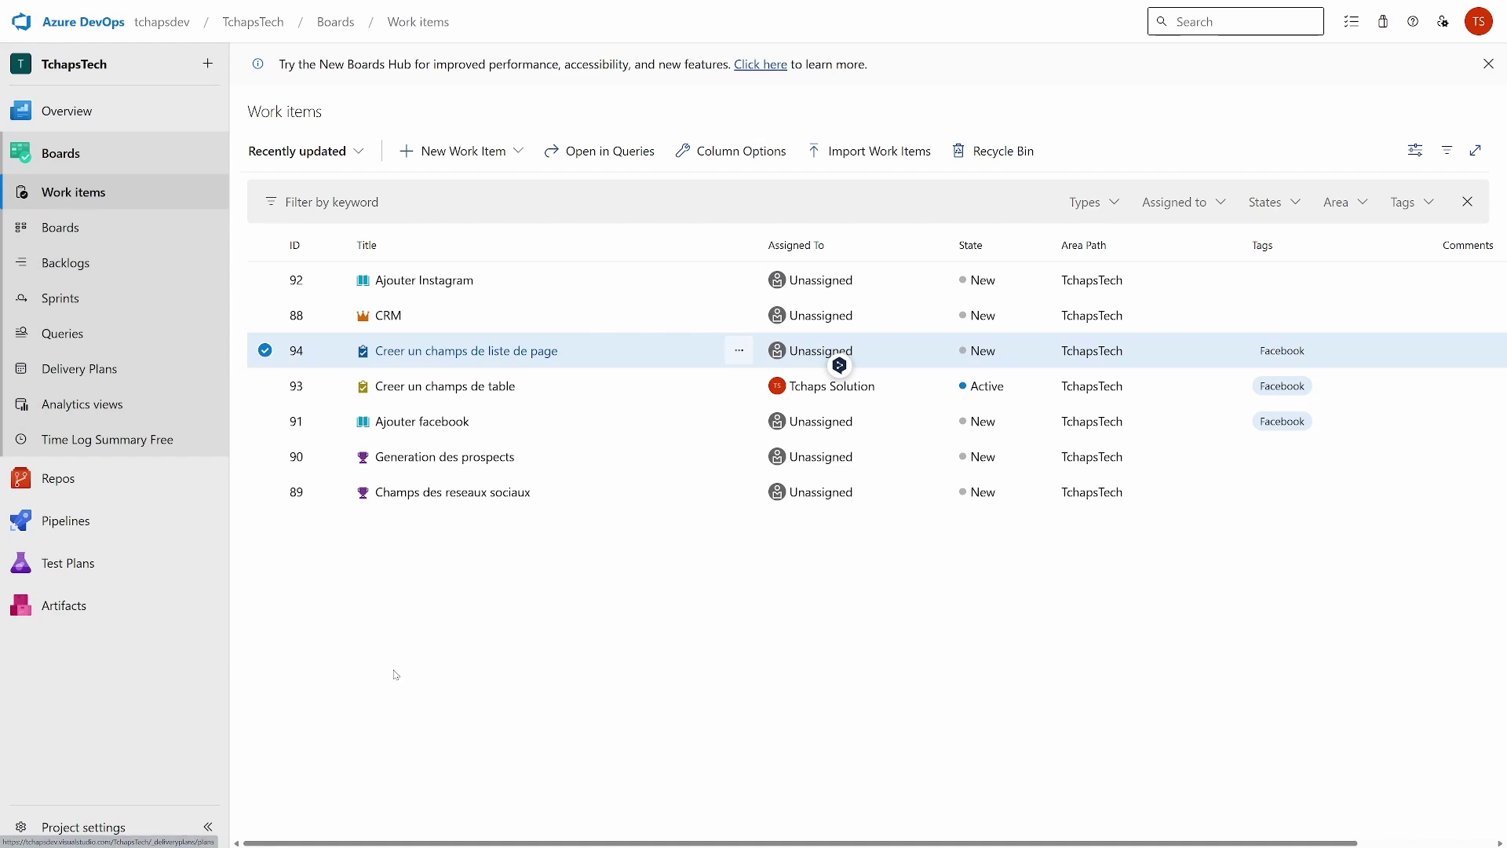
pyautogui.click(396, 685)
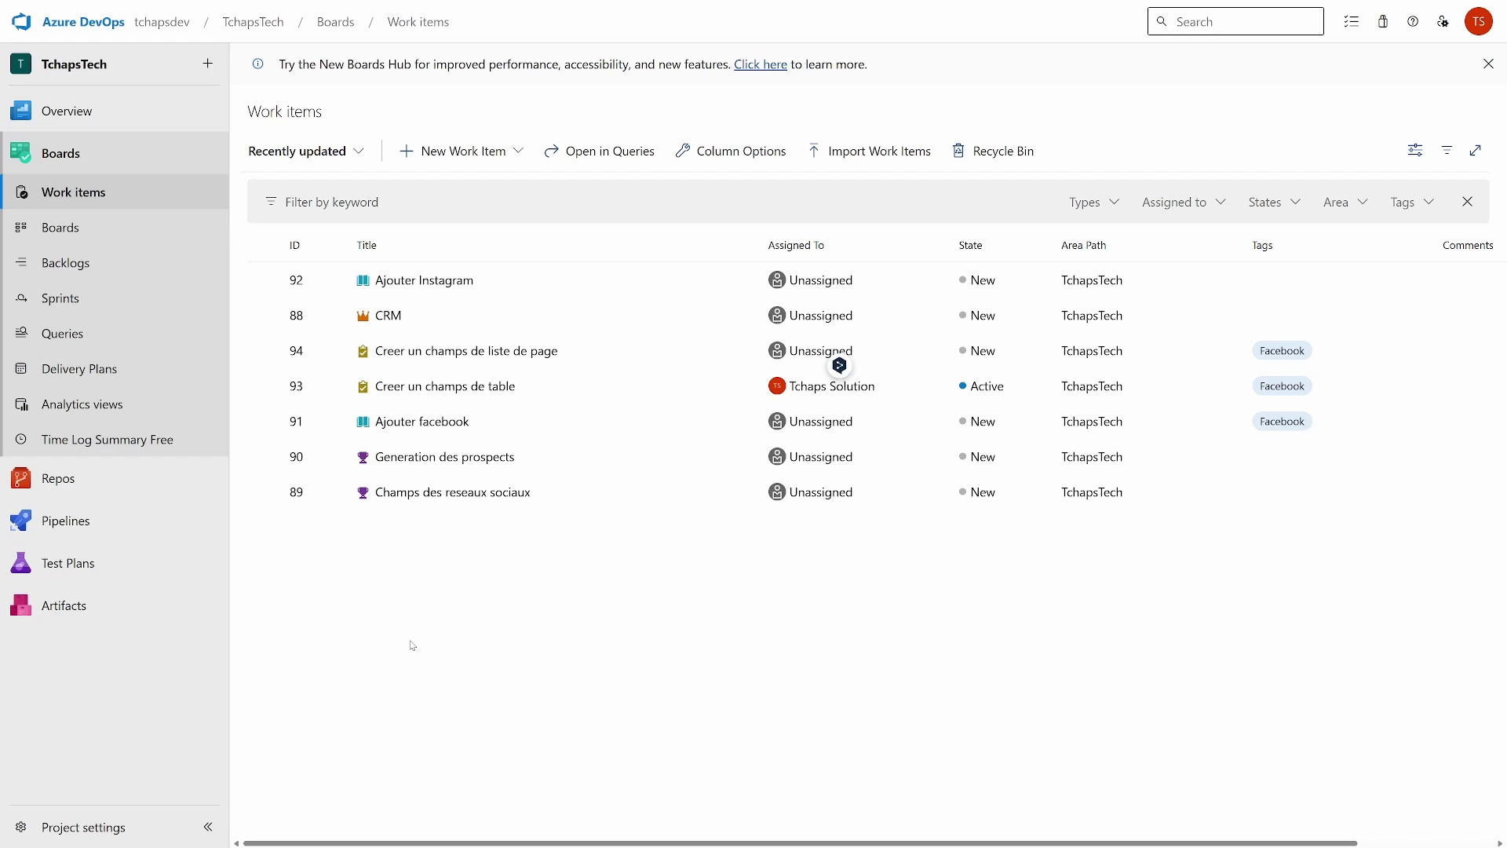
# Step: Review Iteration 1's burndown trend, capacity, backlog with the child tasks of "Ajouter facebook", and taskboard
pyautogui.click(61, 298)
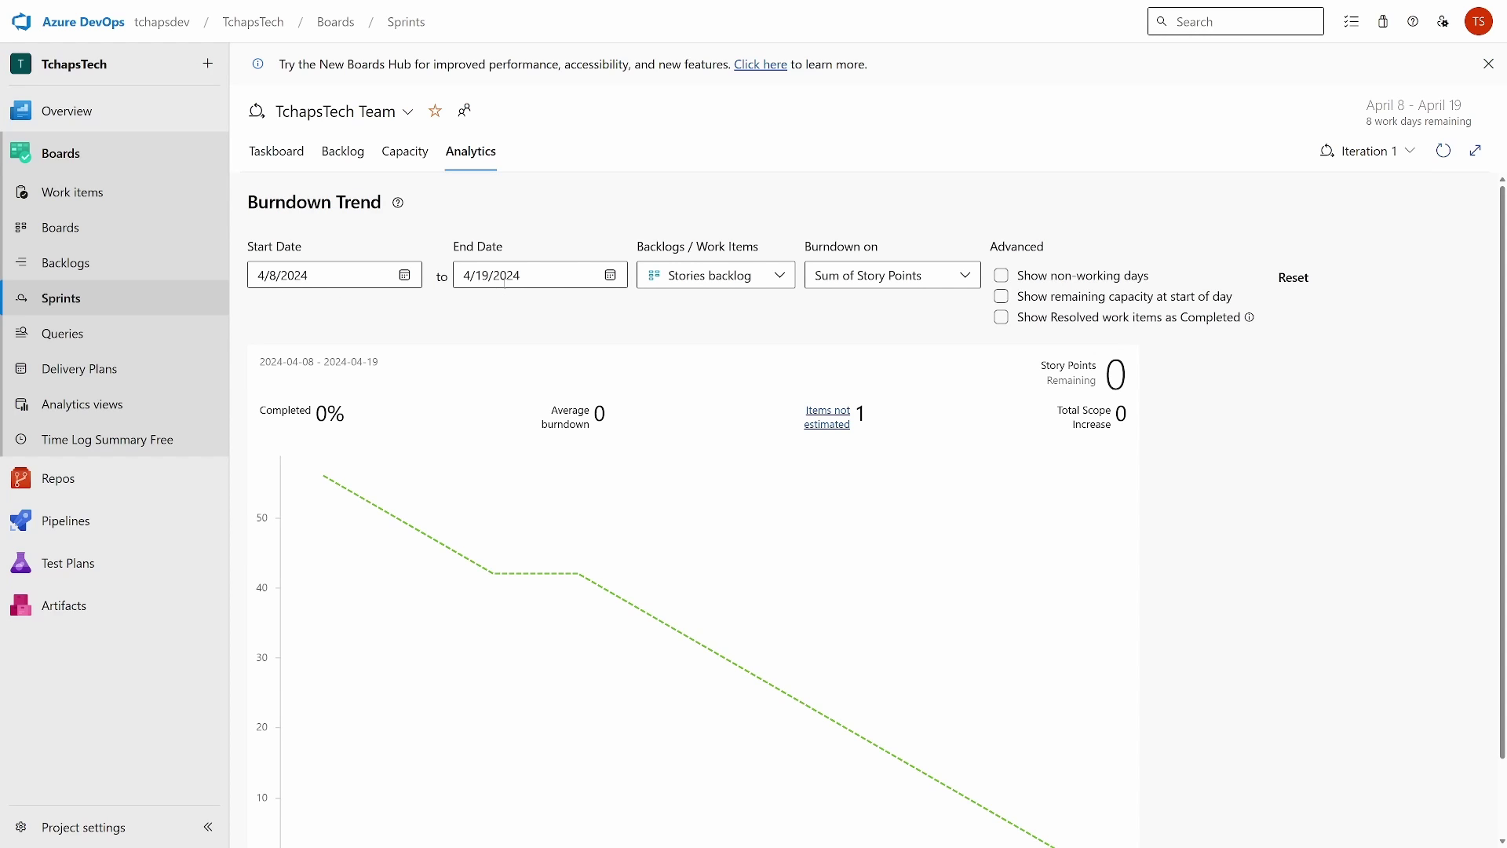
pyautogui.click(399, 155)
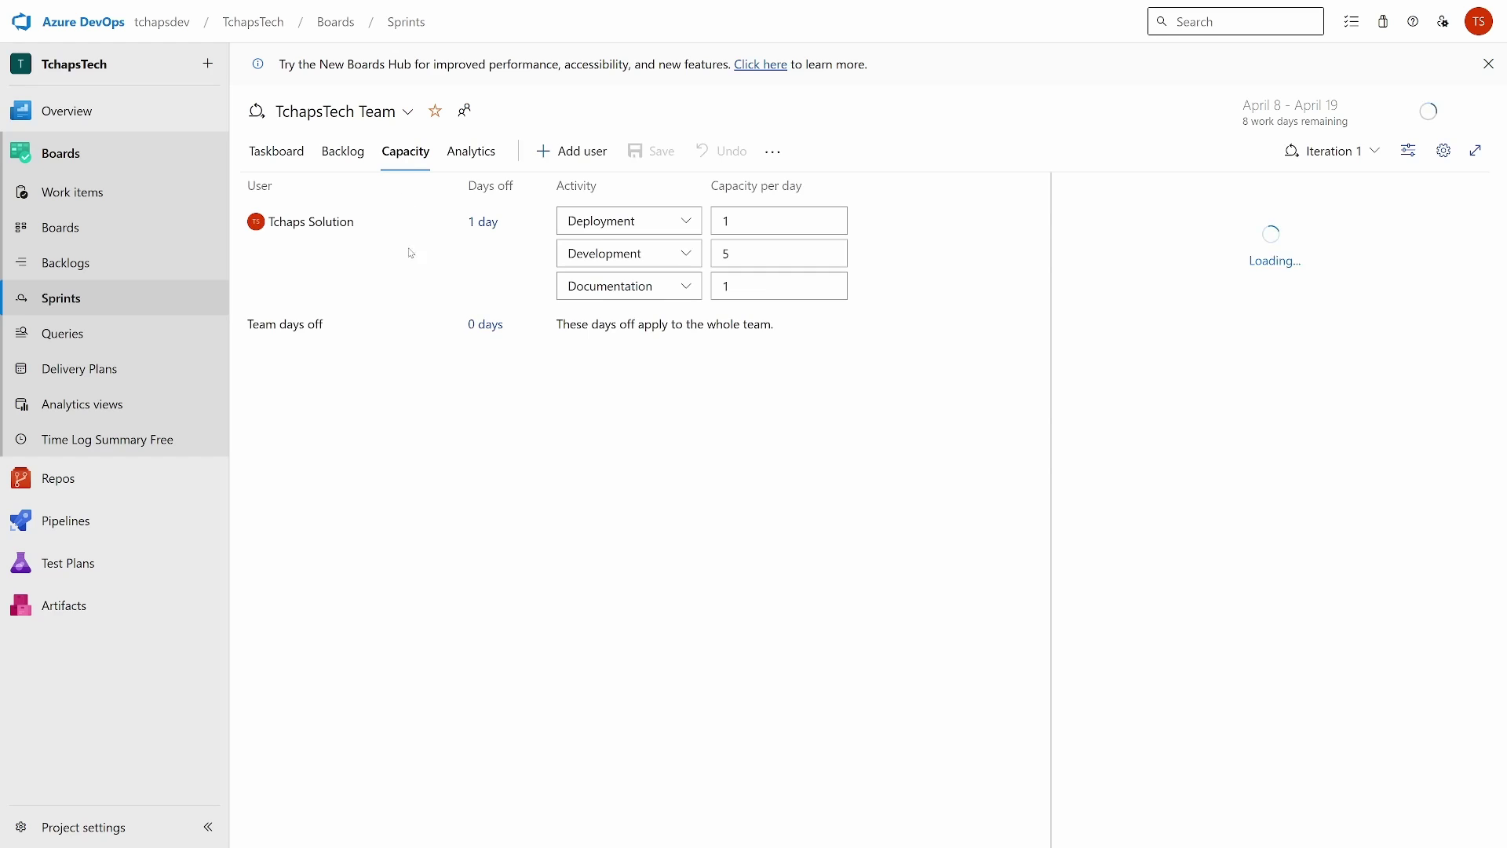
pyautogui.click(342, 151)
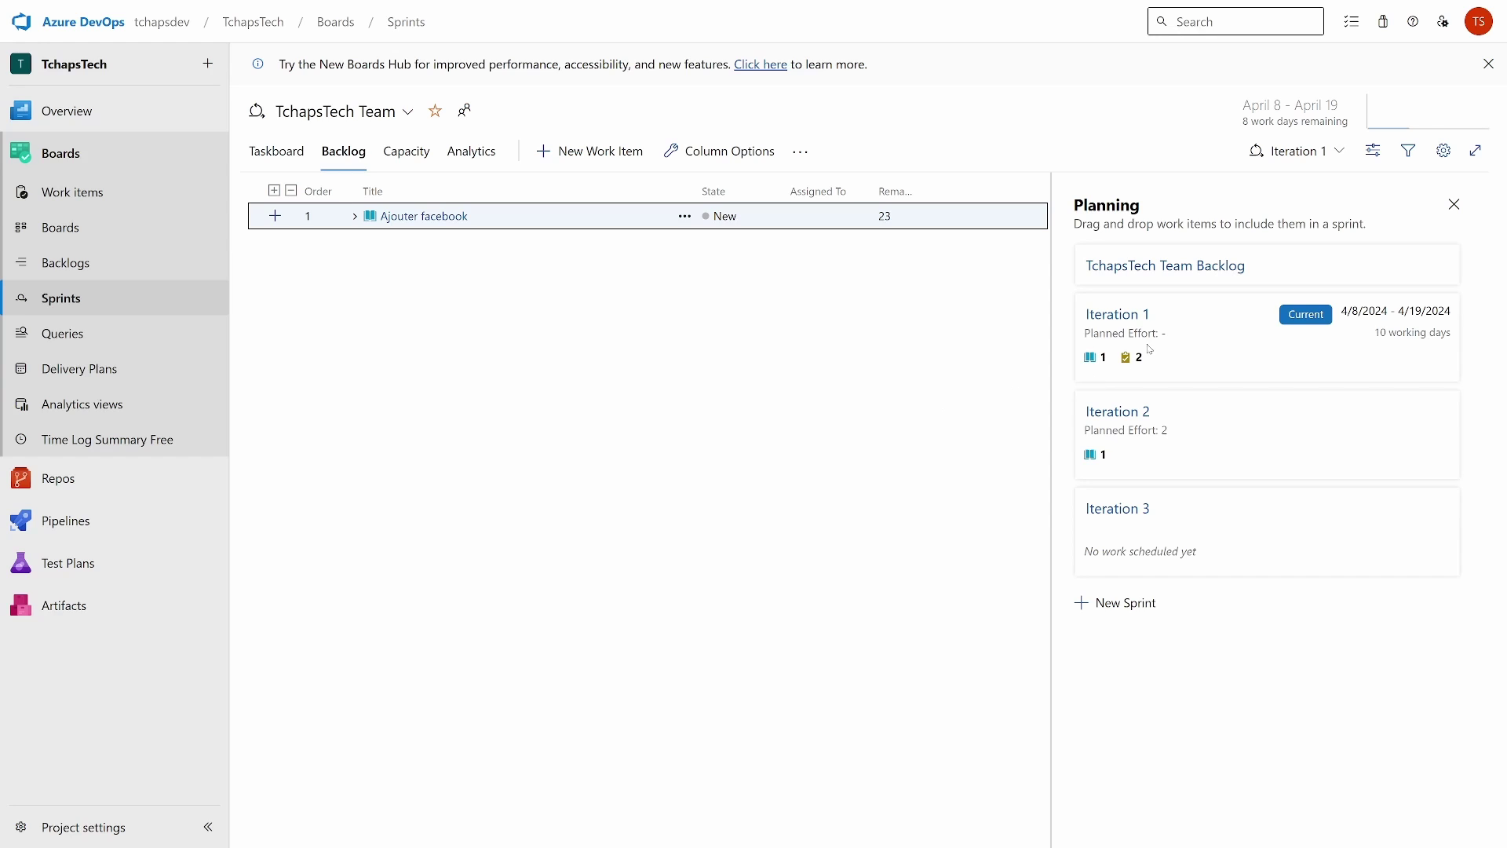
pyautogui.click(355, 224)
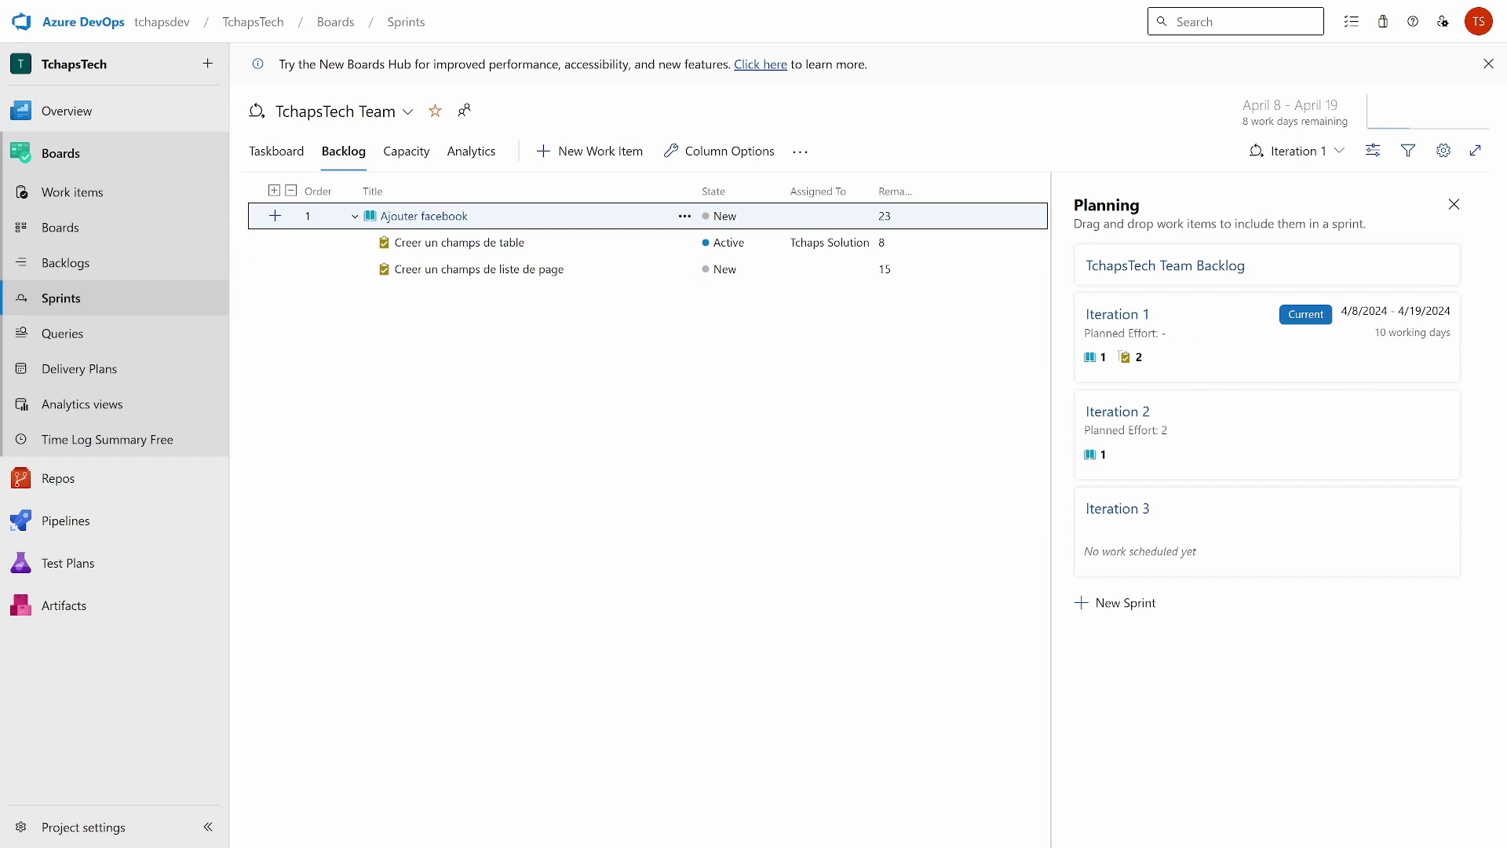
pyautogui.click(280, 153)
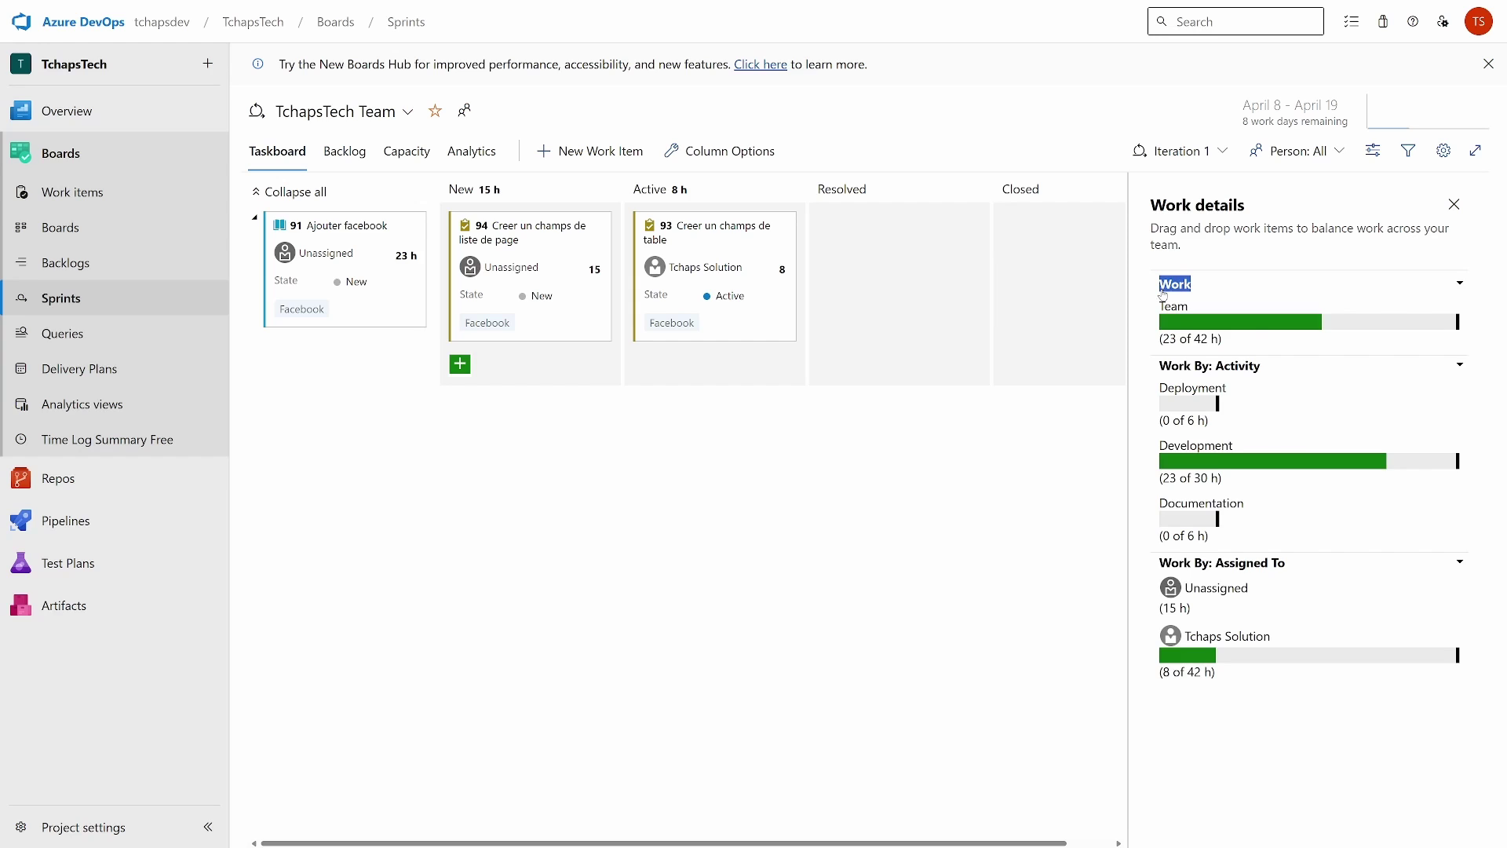
# Step: Examine Iteration 1's work details on the taskboard, comparing the team's total workload with the assigned member's hours against capacity
pyautogui.click(1187, 290)
pyautogui.click(1208, 288)
pyautogui.moveTo(1220, 338); pyautogui.dragTo(1201, 338)
pyautogui.click(1214, 339)
pyautogui.doubleClick(1169, 339)
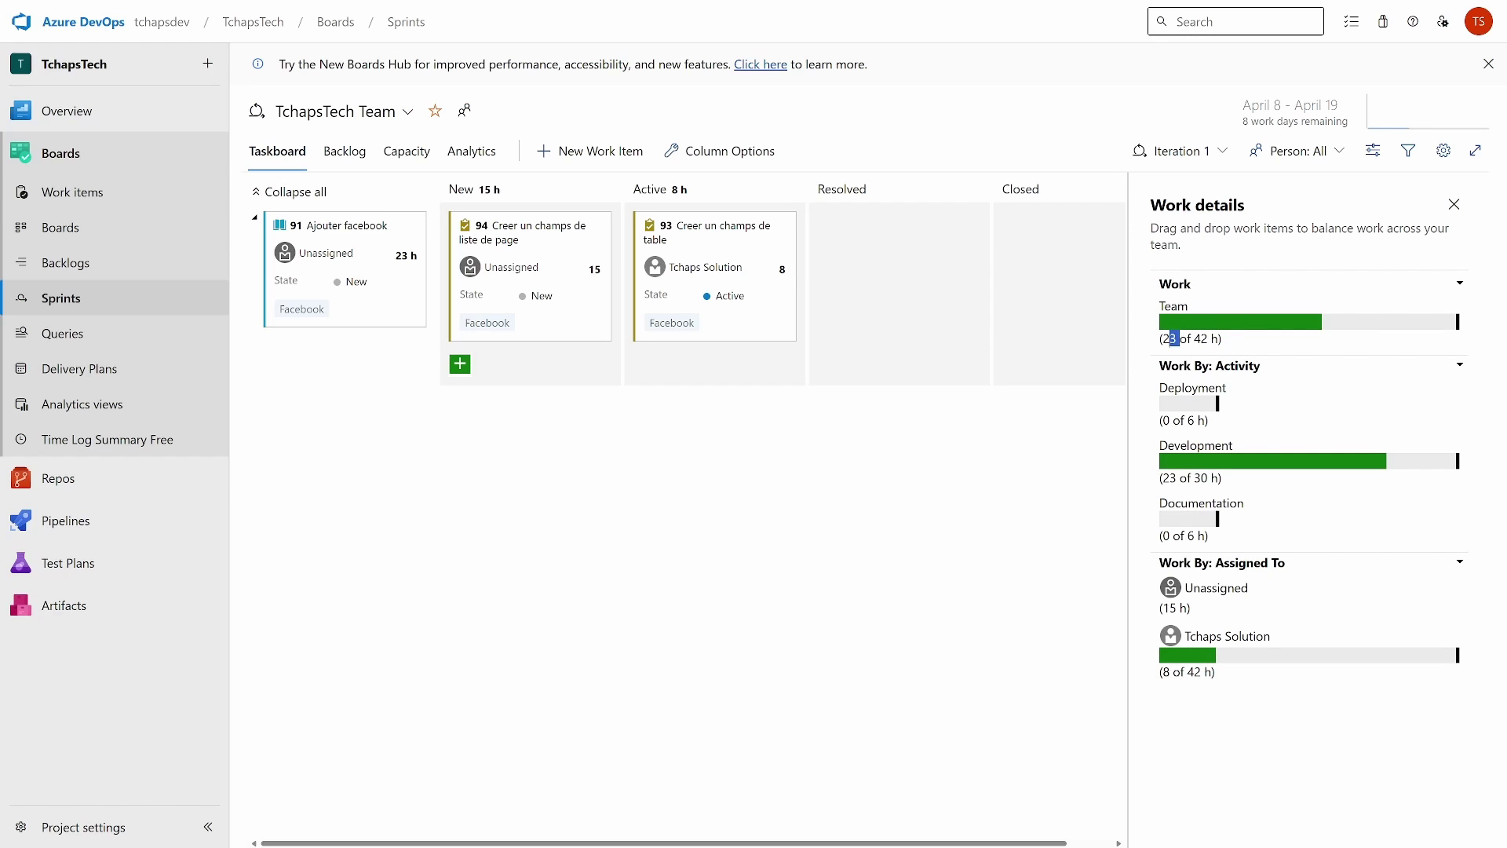
pyautogui.click(1169, 338)
pyautogui.moveTo(1227, 677); pyautogui.dragTo(1162, 676)
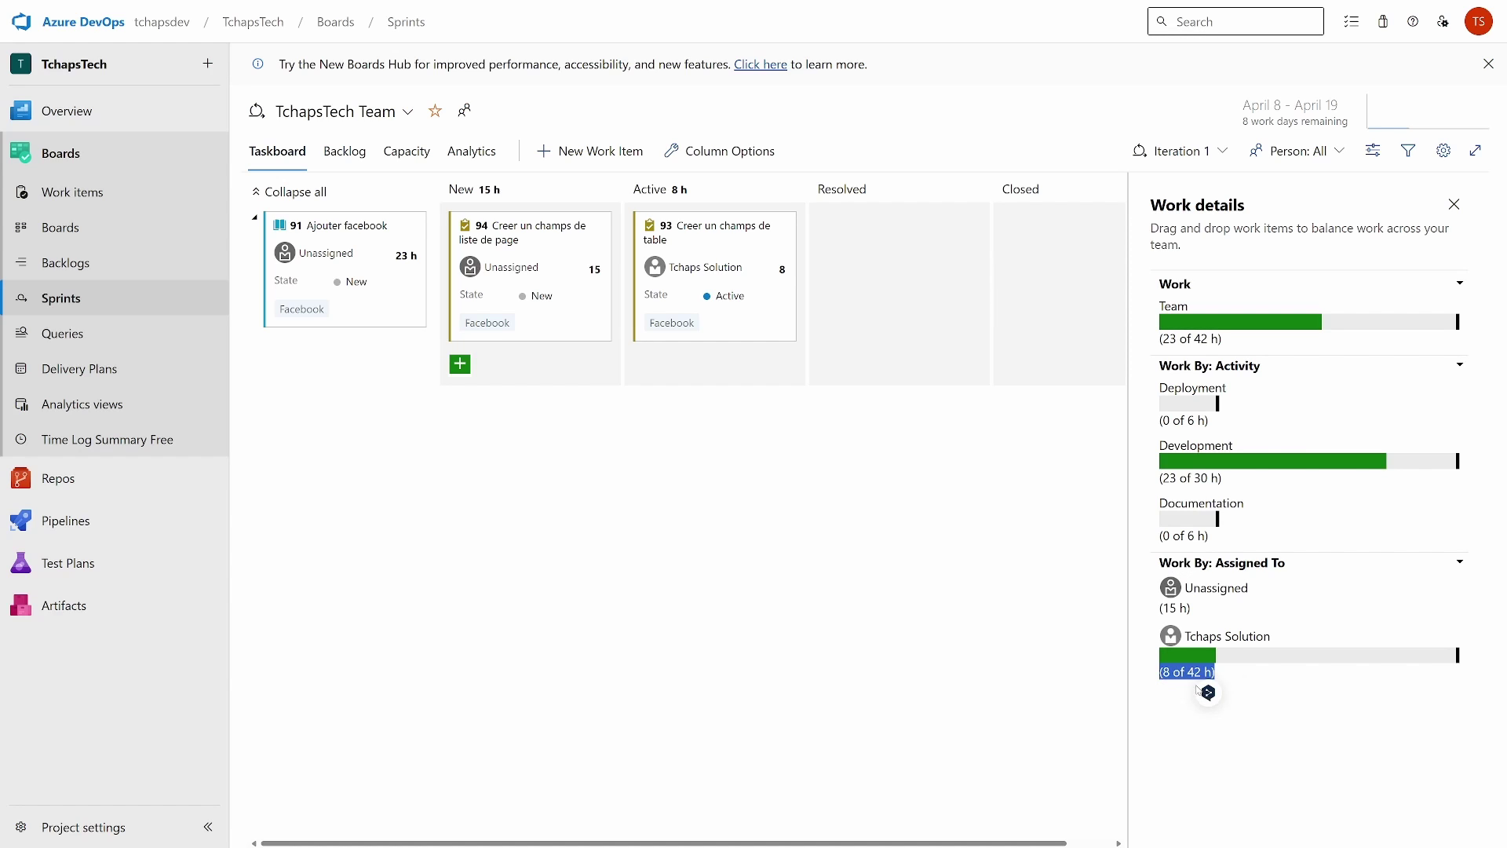
pyautogui.click(1188, 687)
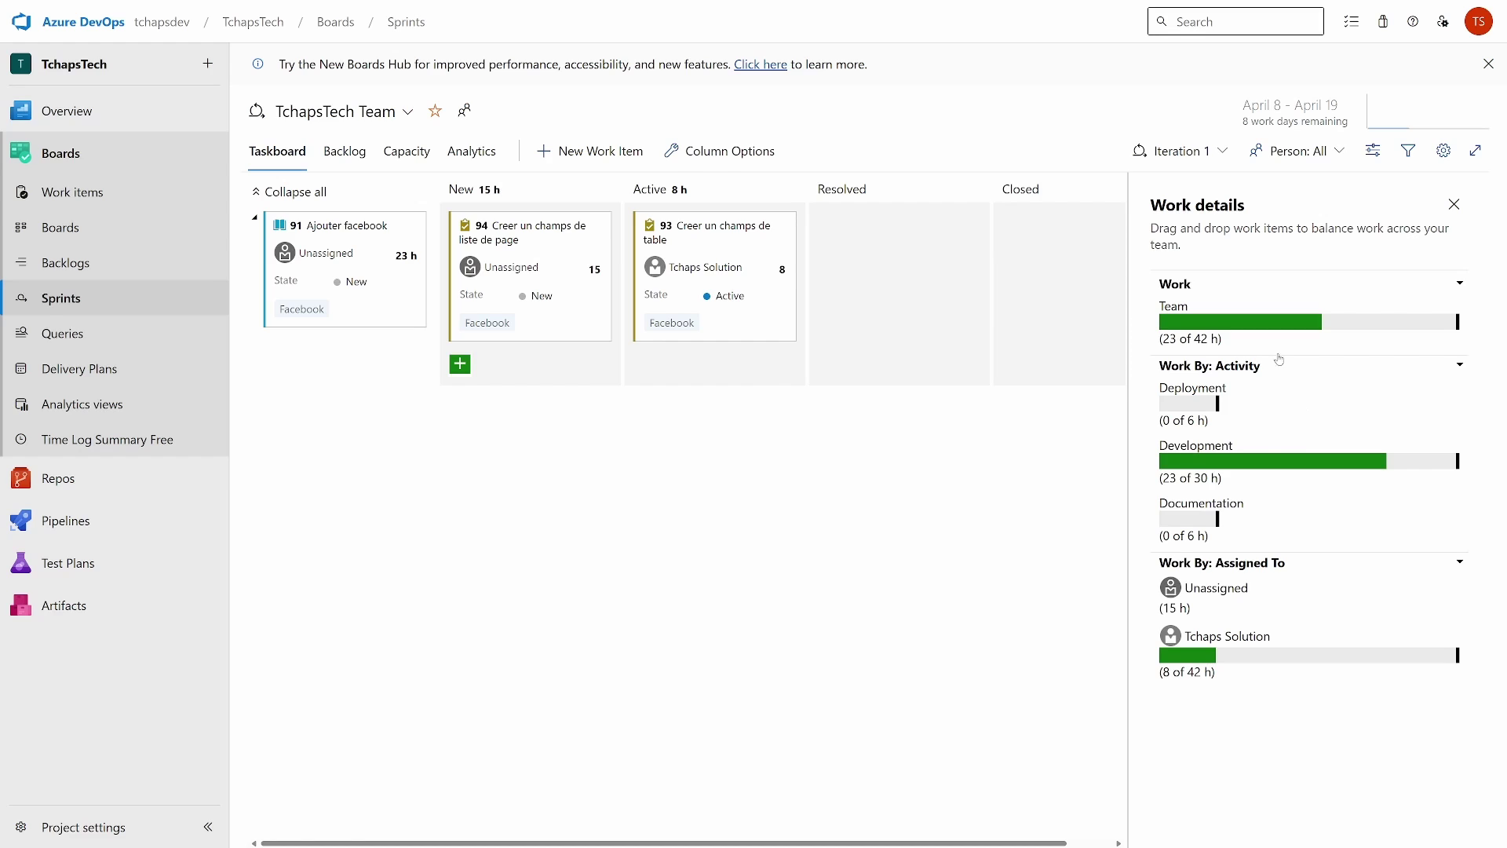
# Step: Open the task "Creer un champs de liste de page" from the work items list and inspect its available iterations
pyautogui.click(72, 191)
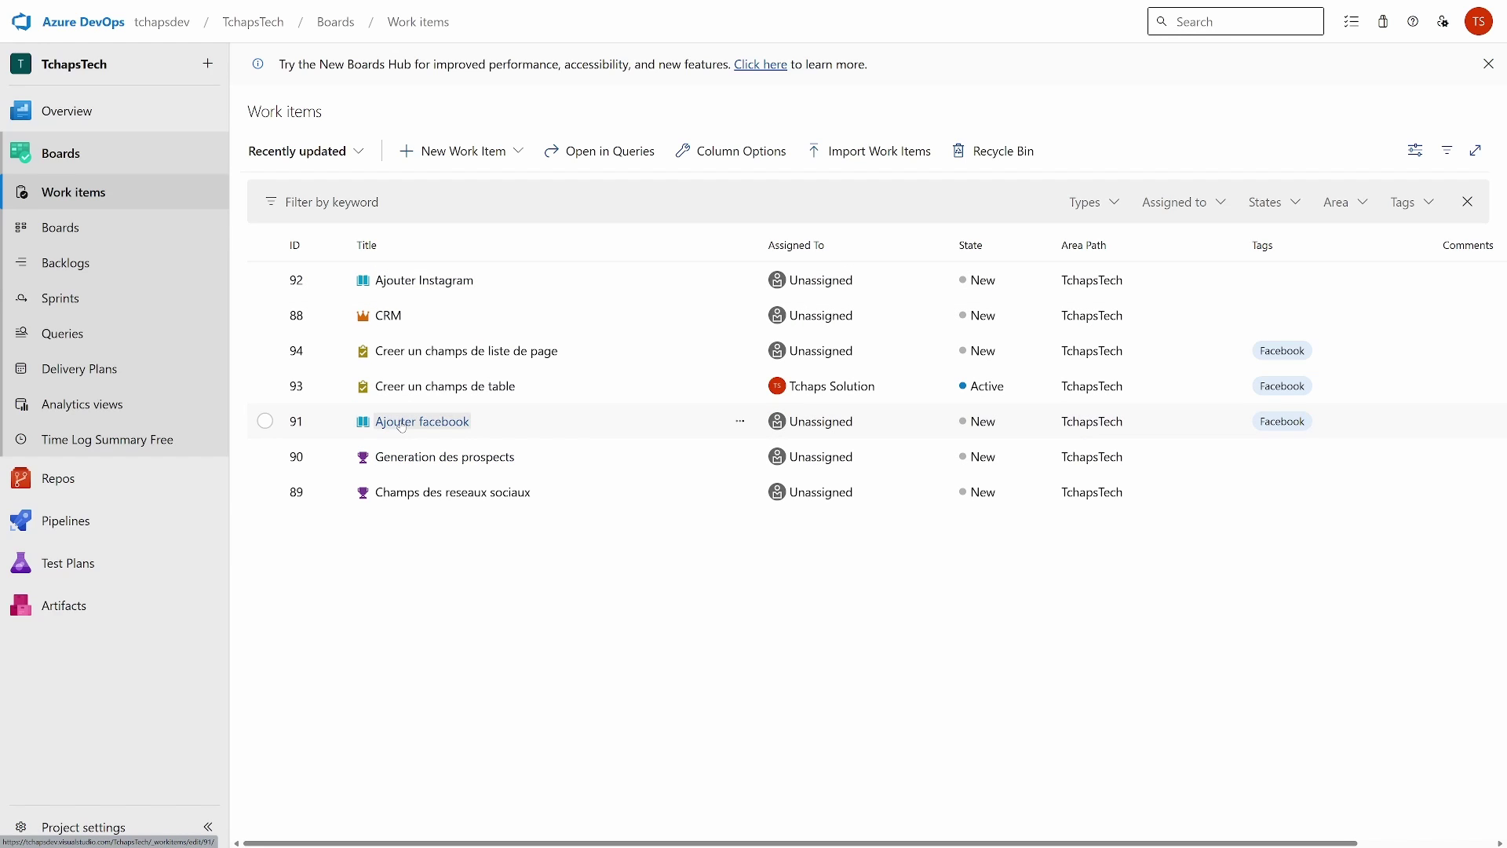
pyautogui.click(396, 353)
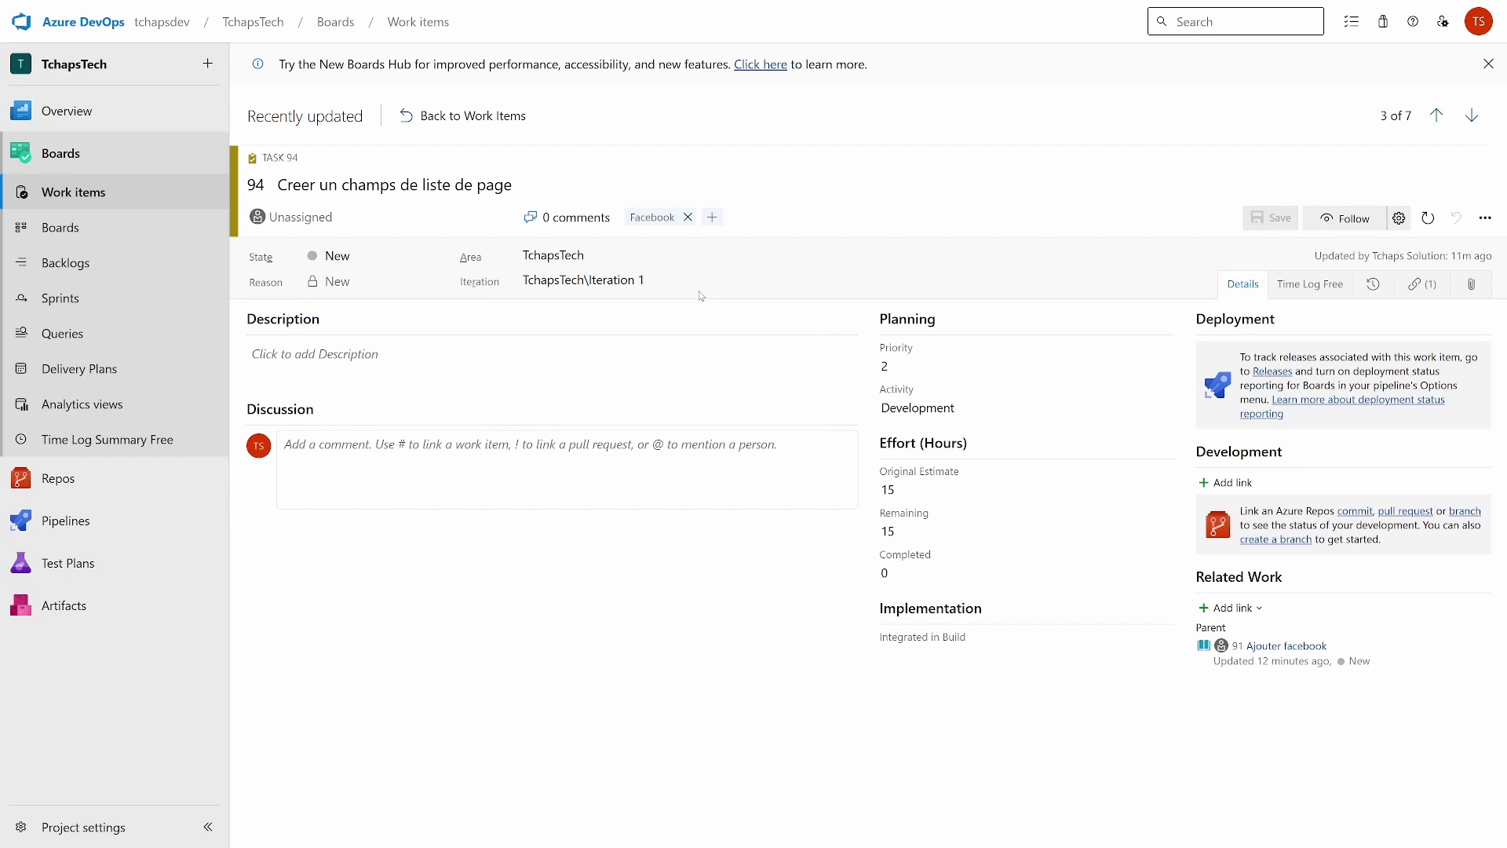
pyautogui.click(668, 279)
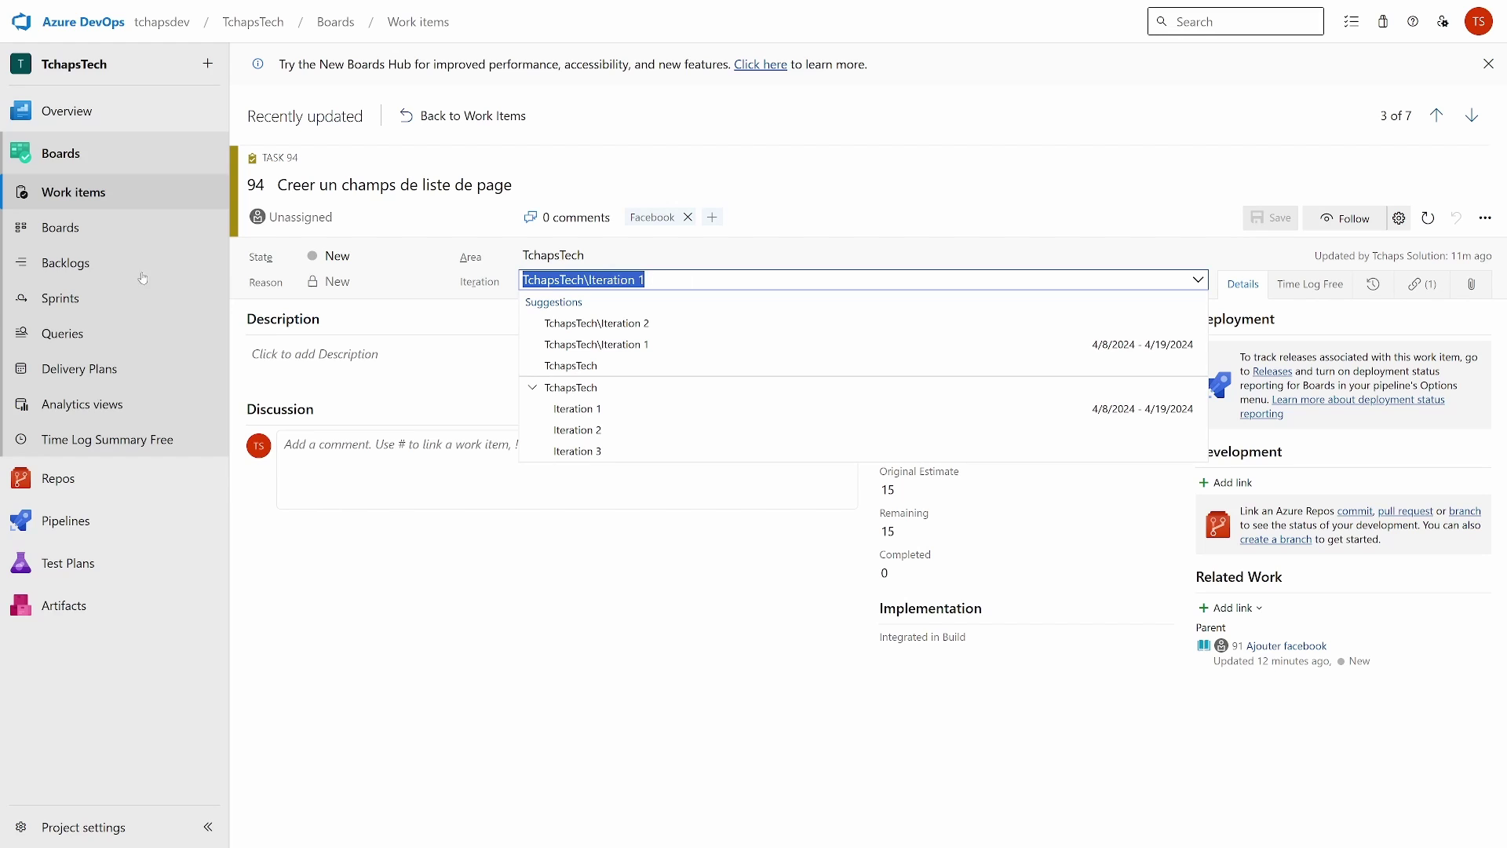
# Step: Revisit Iteration 1's taskboard, analytics, capacity and backlog, as well as the team's backlog, Stories board and work items list
pyautogui.click(77, 305)
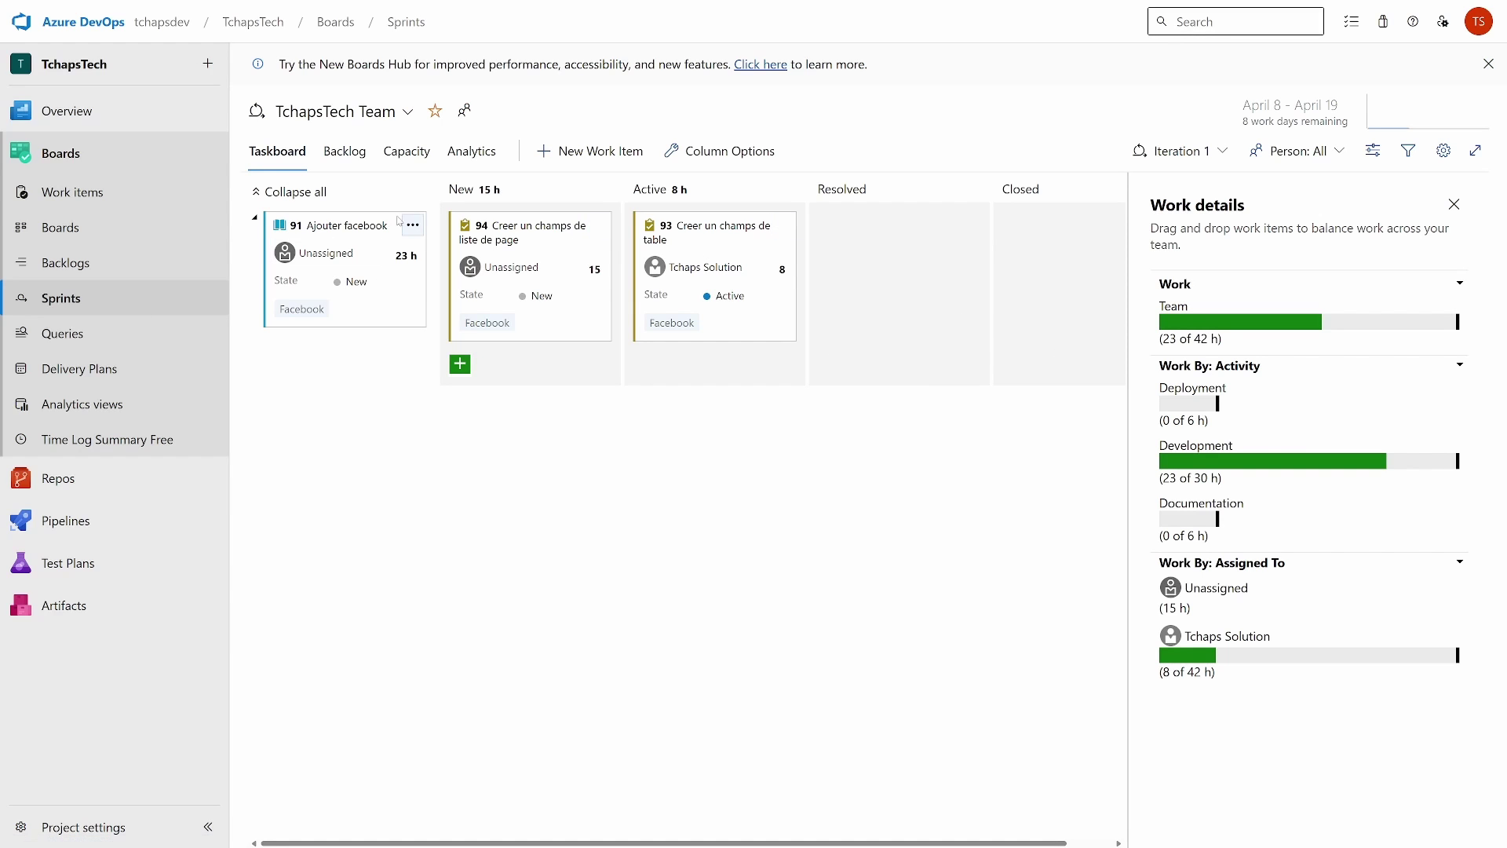
pyautogui.click(473, 152)
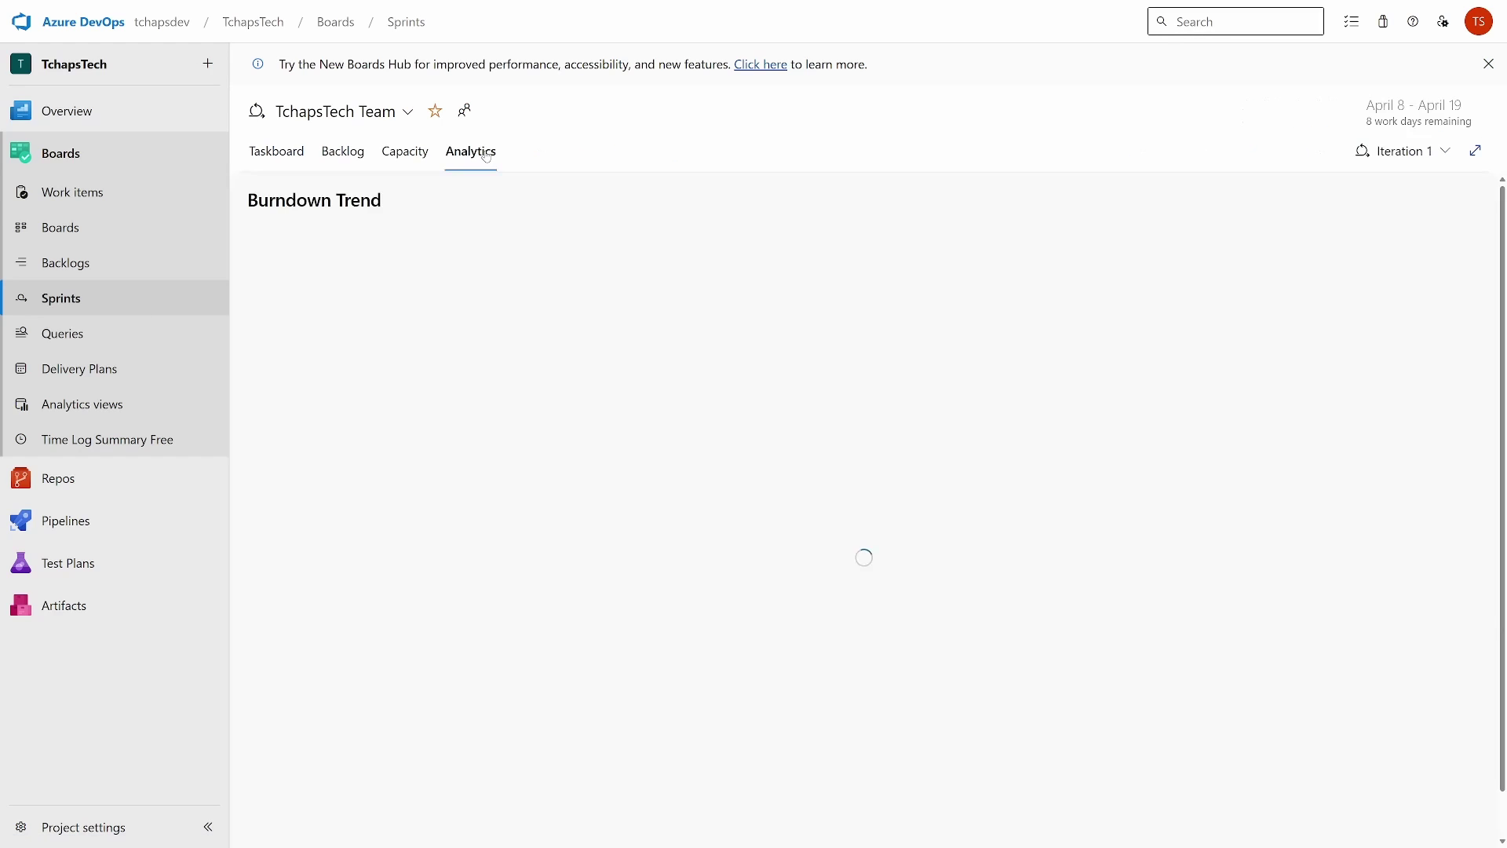
pyautogui.click(406, 152)
pyautogui.click(343, 152)
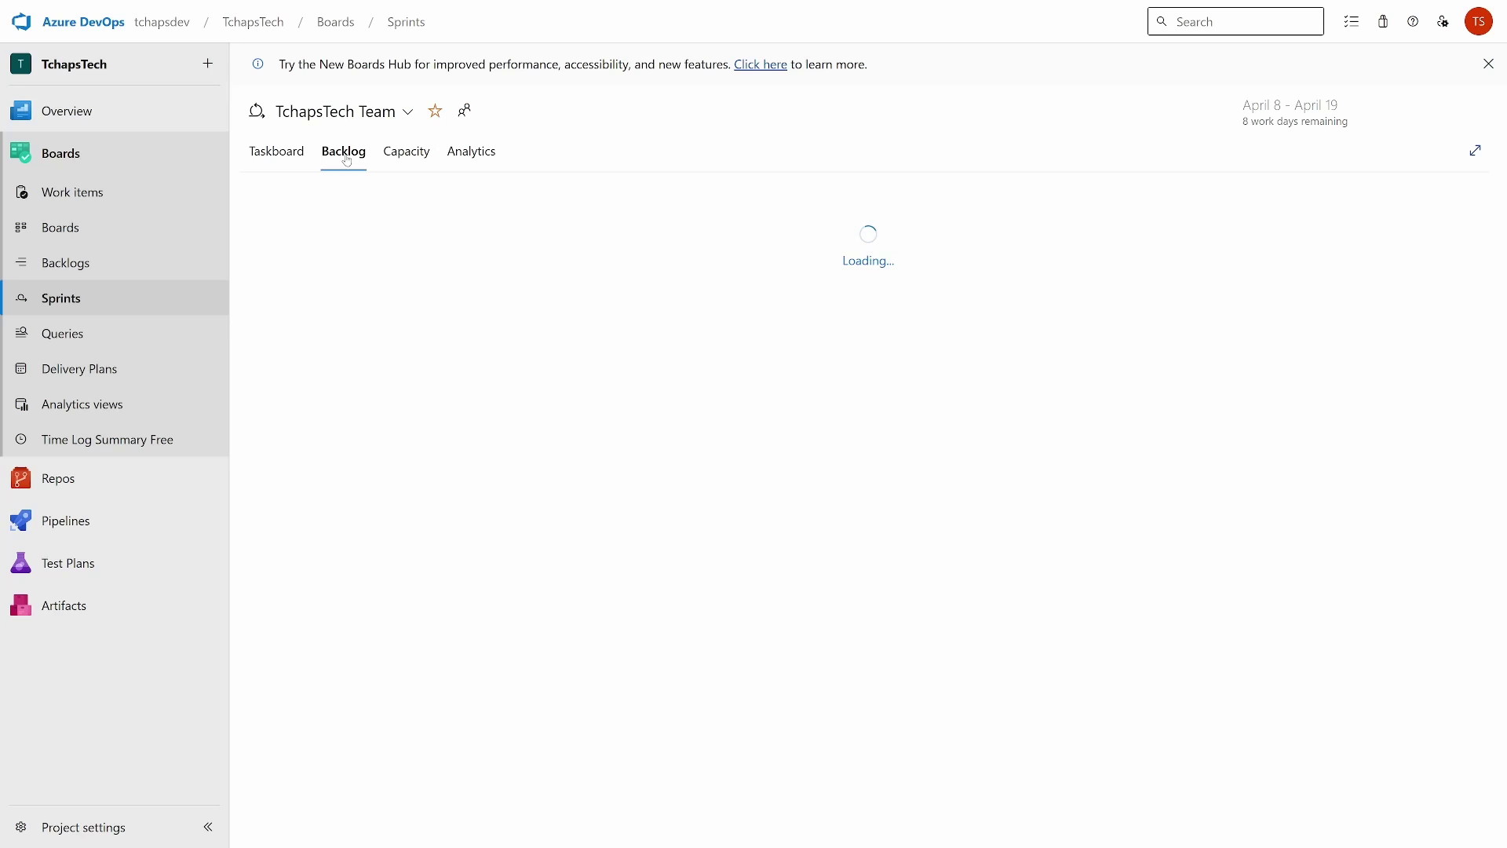
pyautogui.click(304, 160)
pyautogui.click(91, 266)
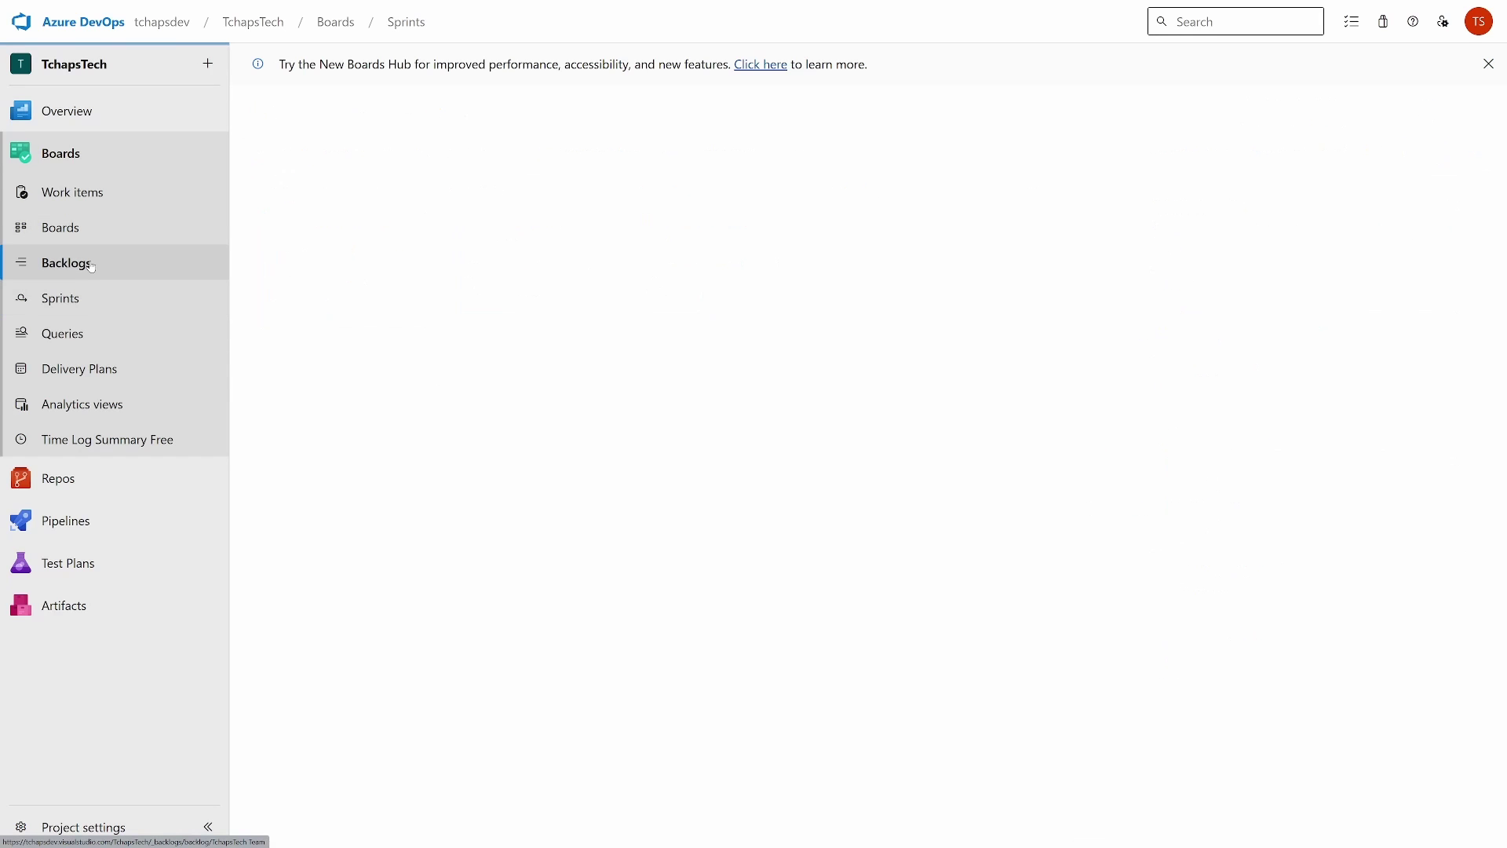
pyautogui.click(90, 229)
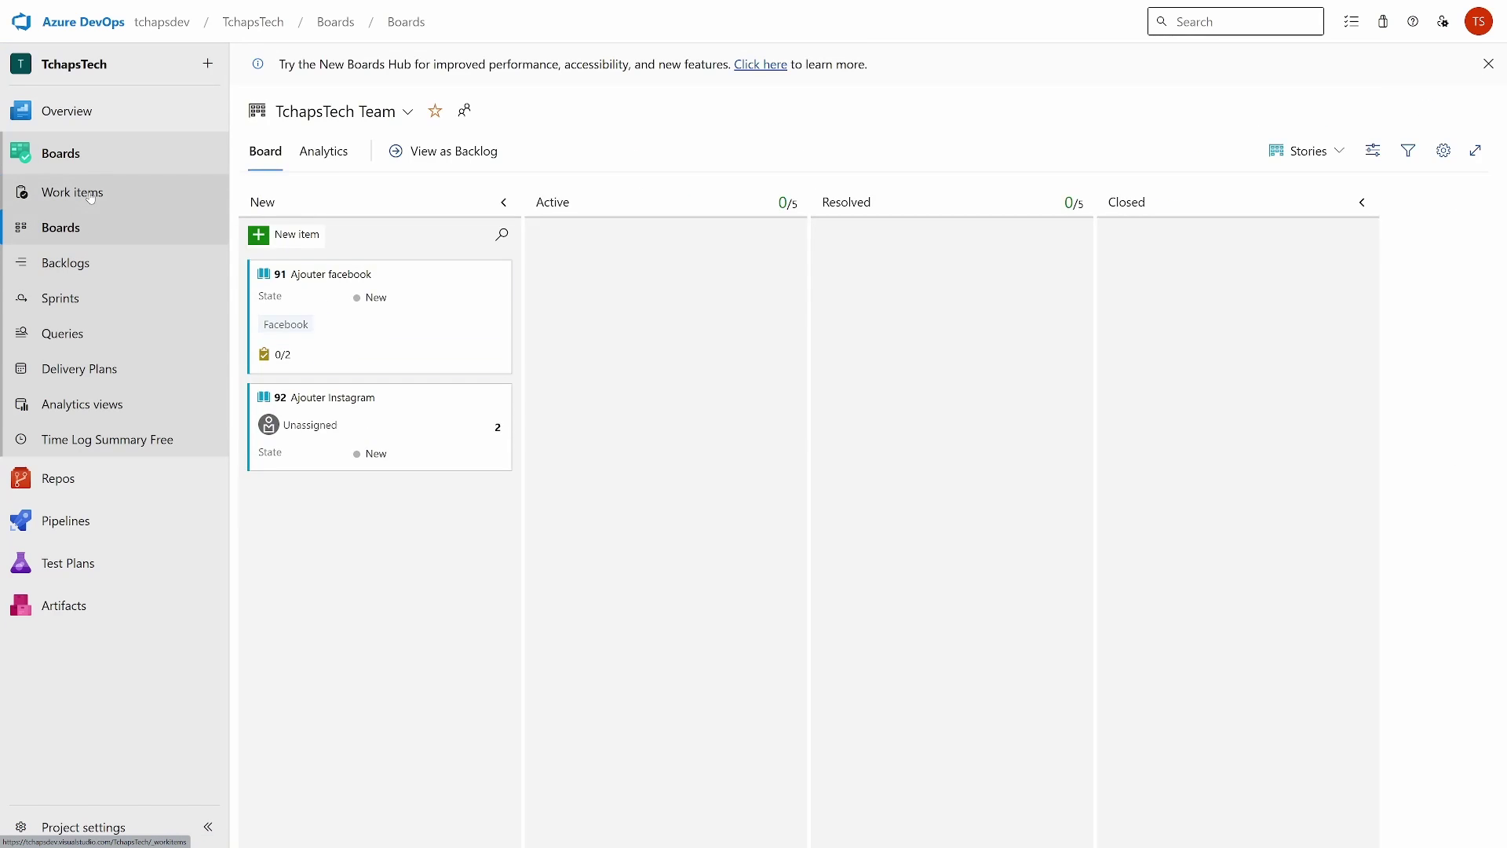
pyautogui.click(90, 195)
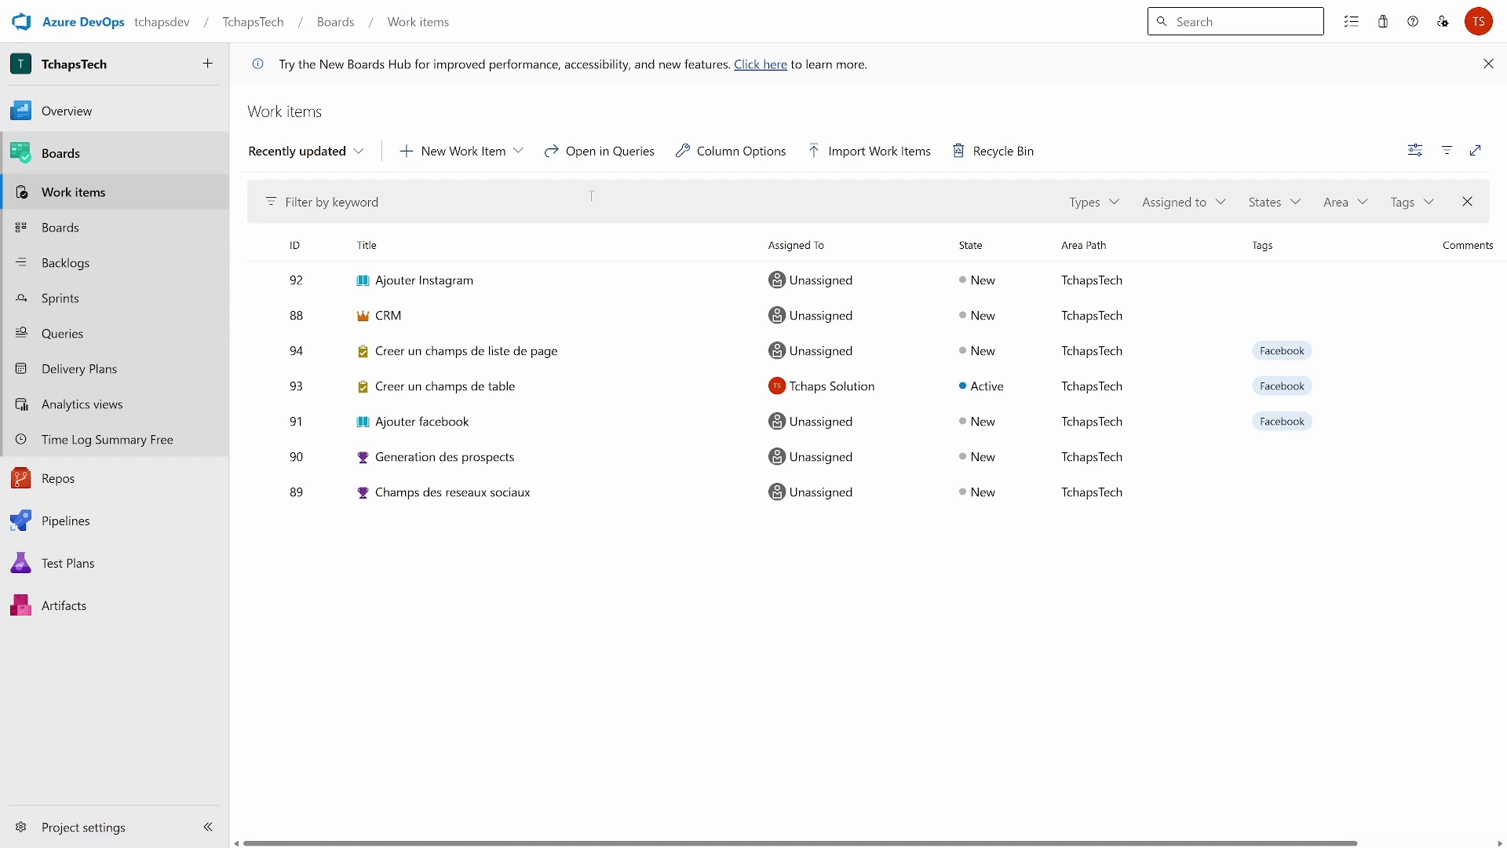
pyautogui.click(125, 406)
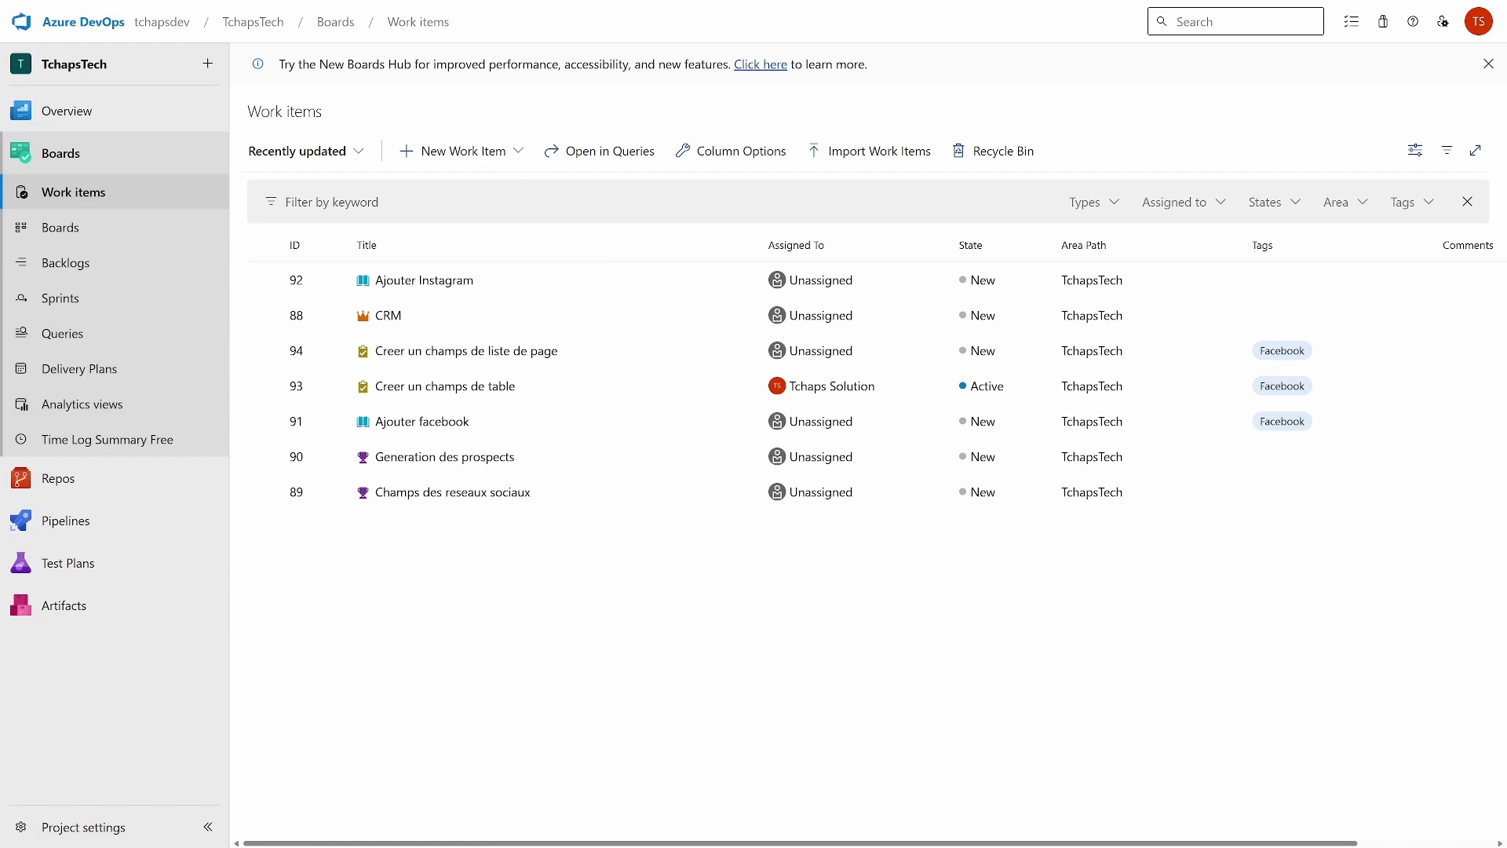